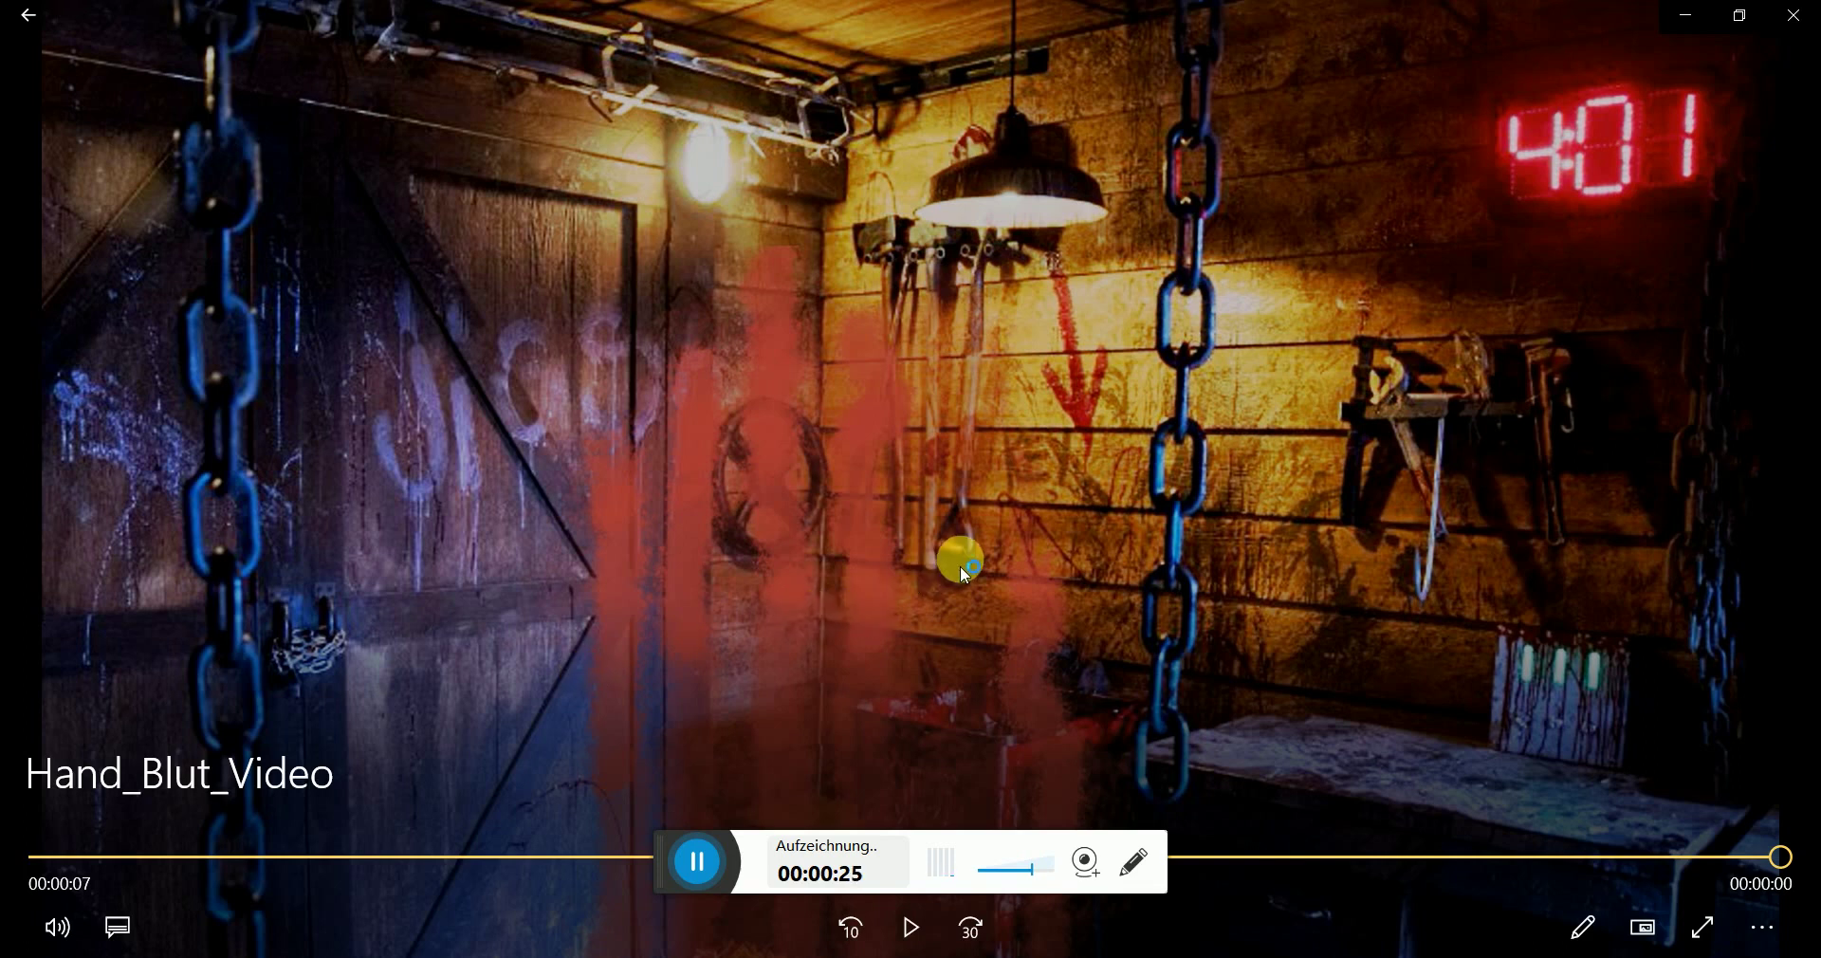
- Play Hand_Blut_Video in Movies & TV, then close the player
left_click(910, 927)
left_click(1806, 26)
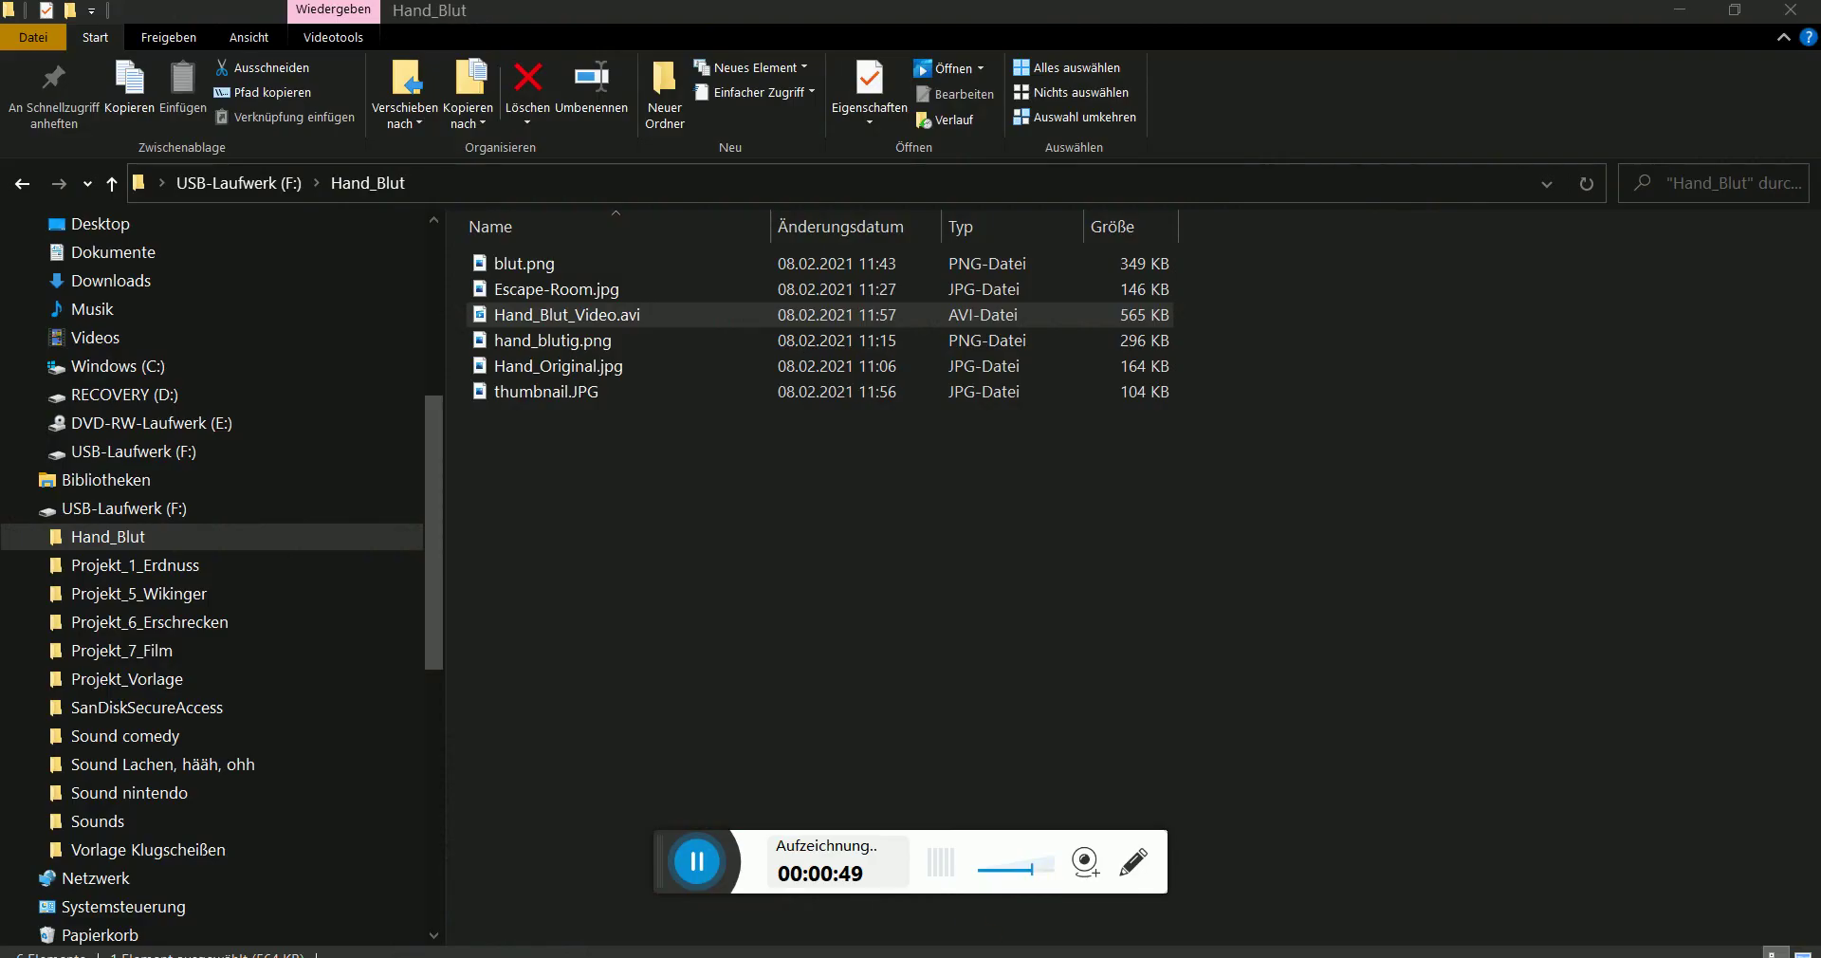
- Bring the VSDC Video Editor window with the empty Project 1 to the front
left_click(841, 953)
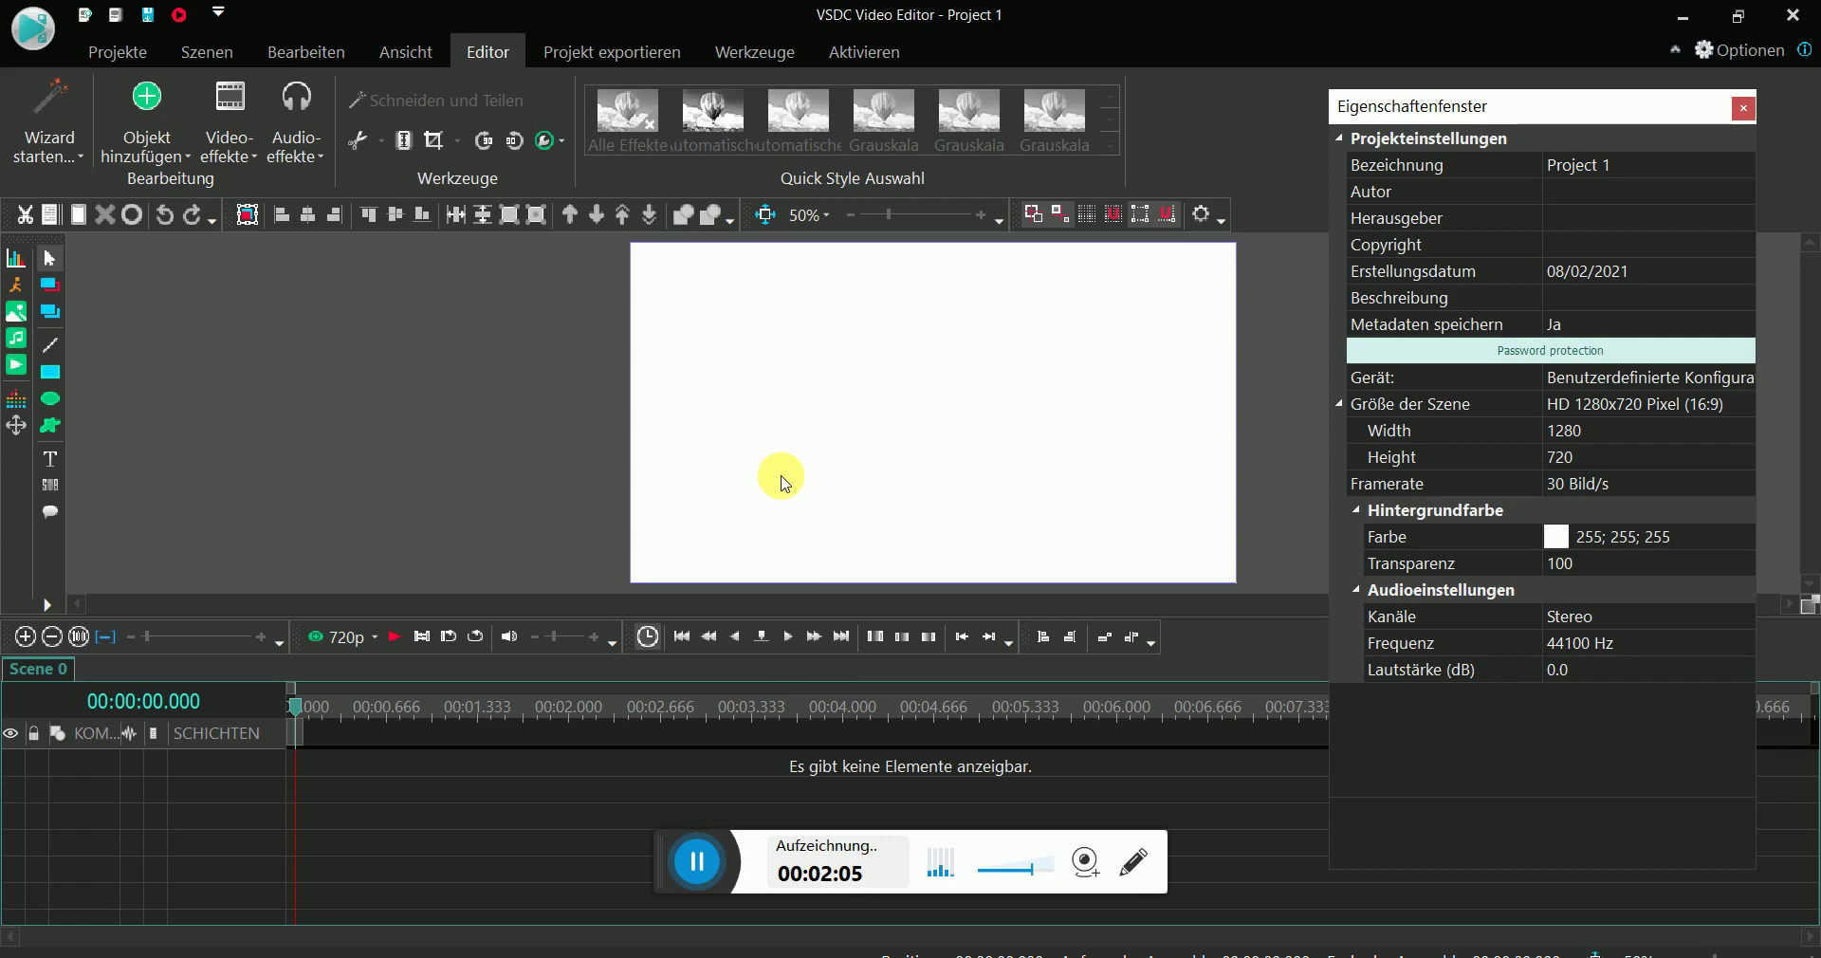
- Start adding an image object and browse the file dialog's locations
left_click(146, 141)
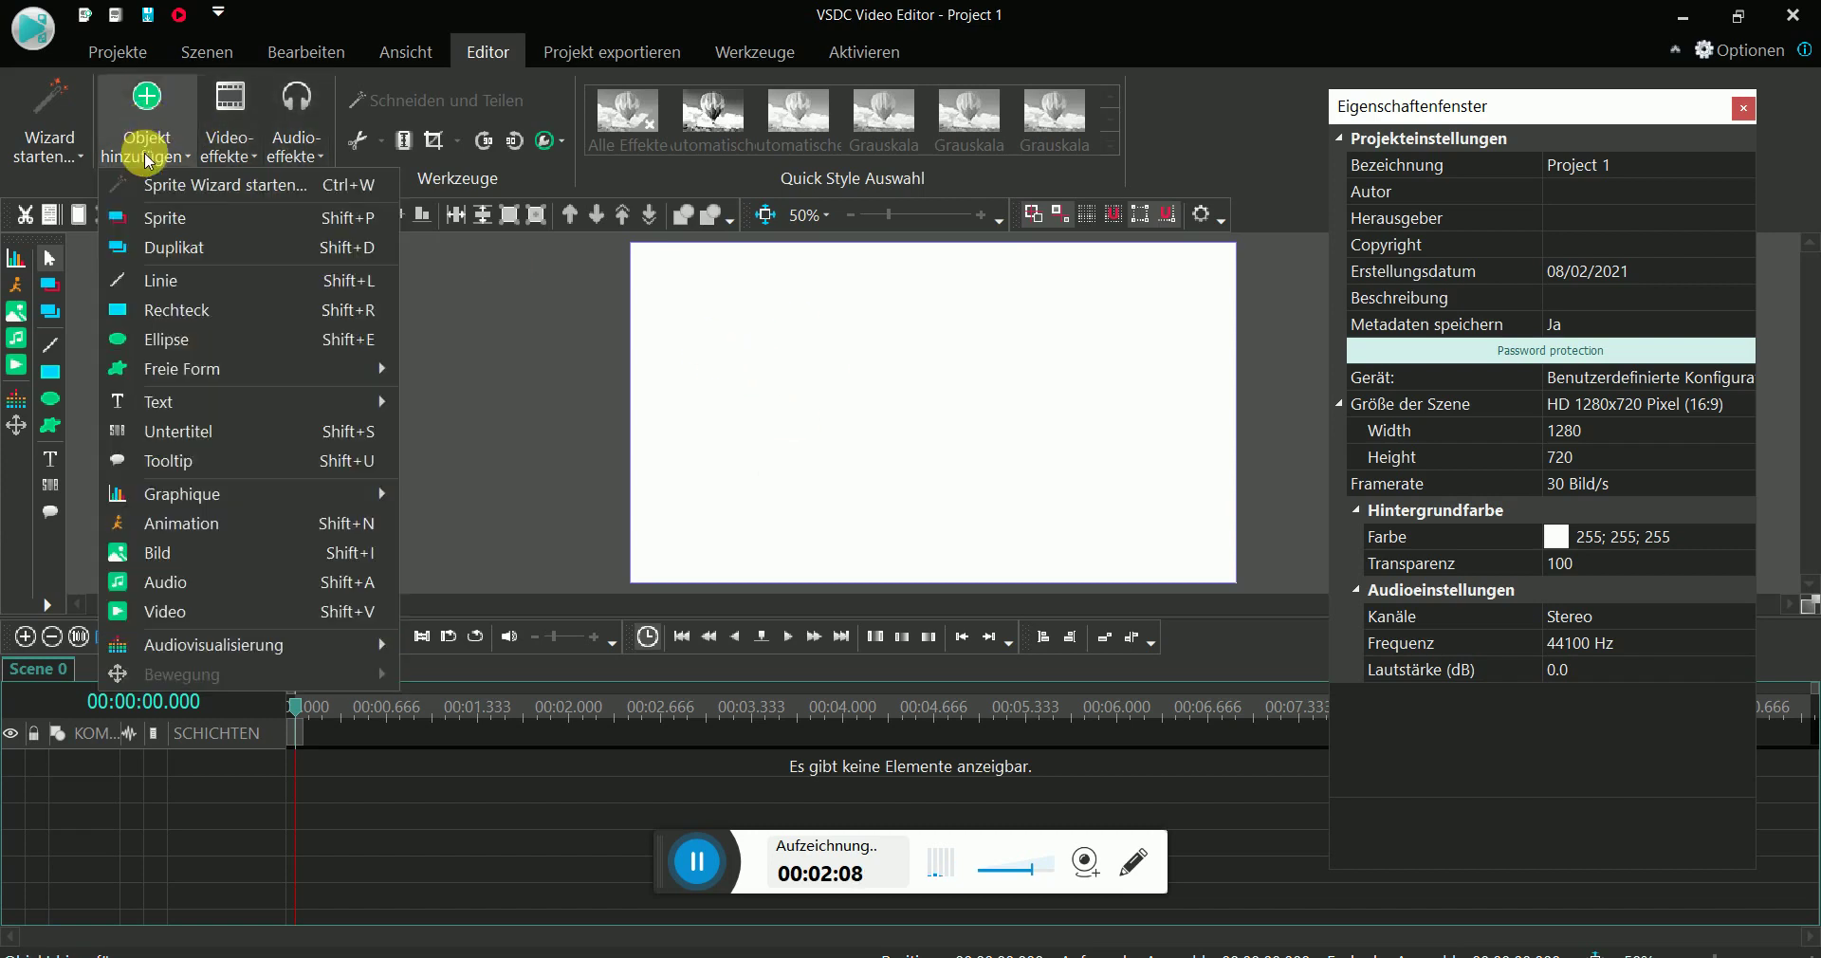
left_click(200, 567)
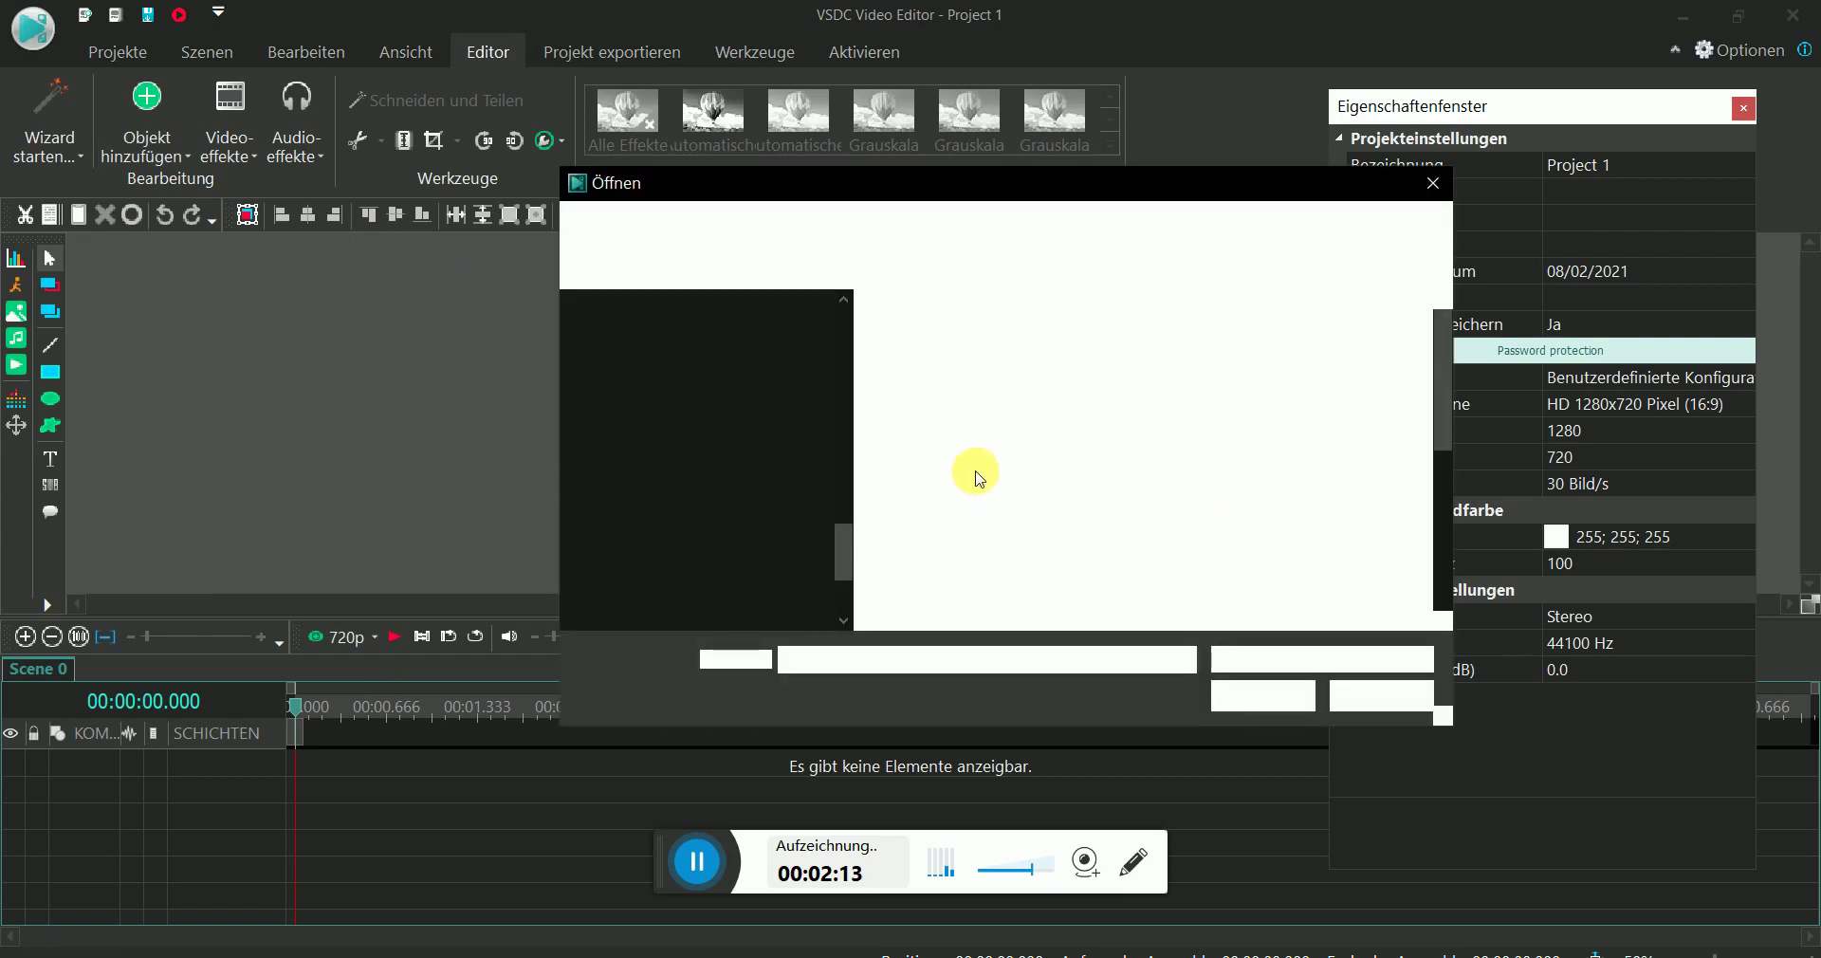
scroll(772, 429, "down", 1)
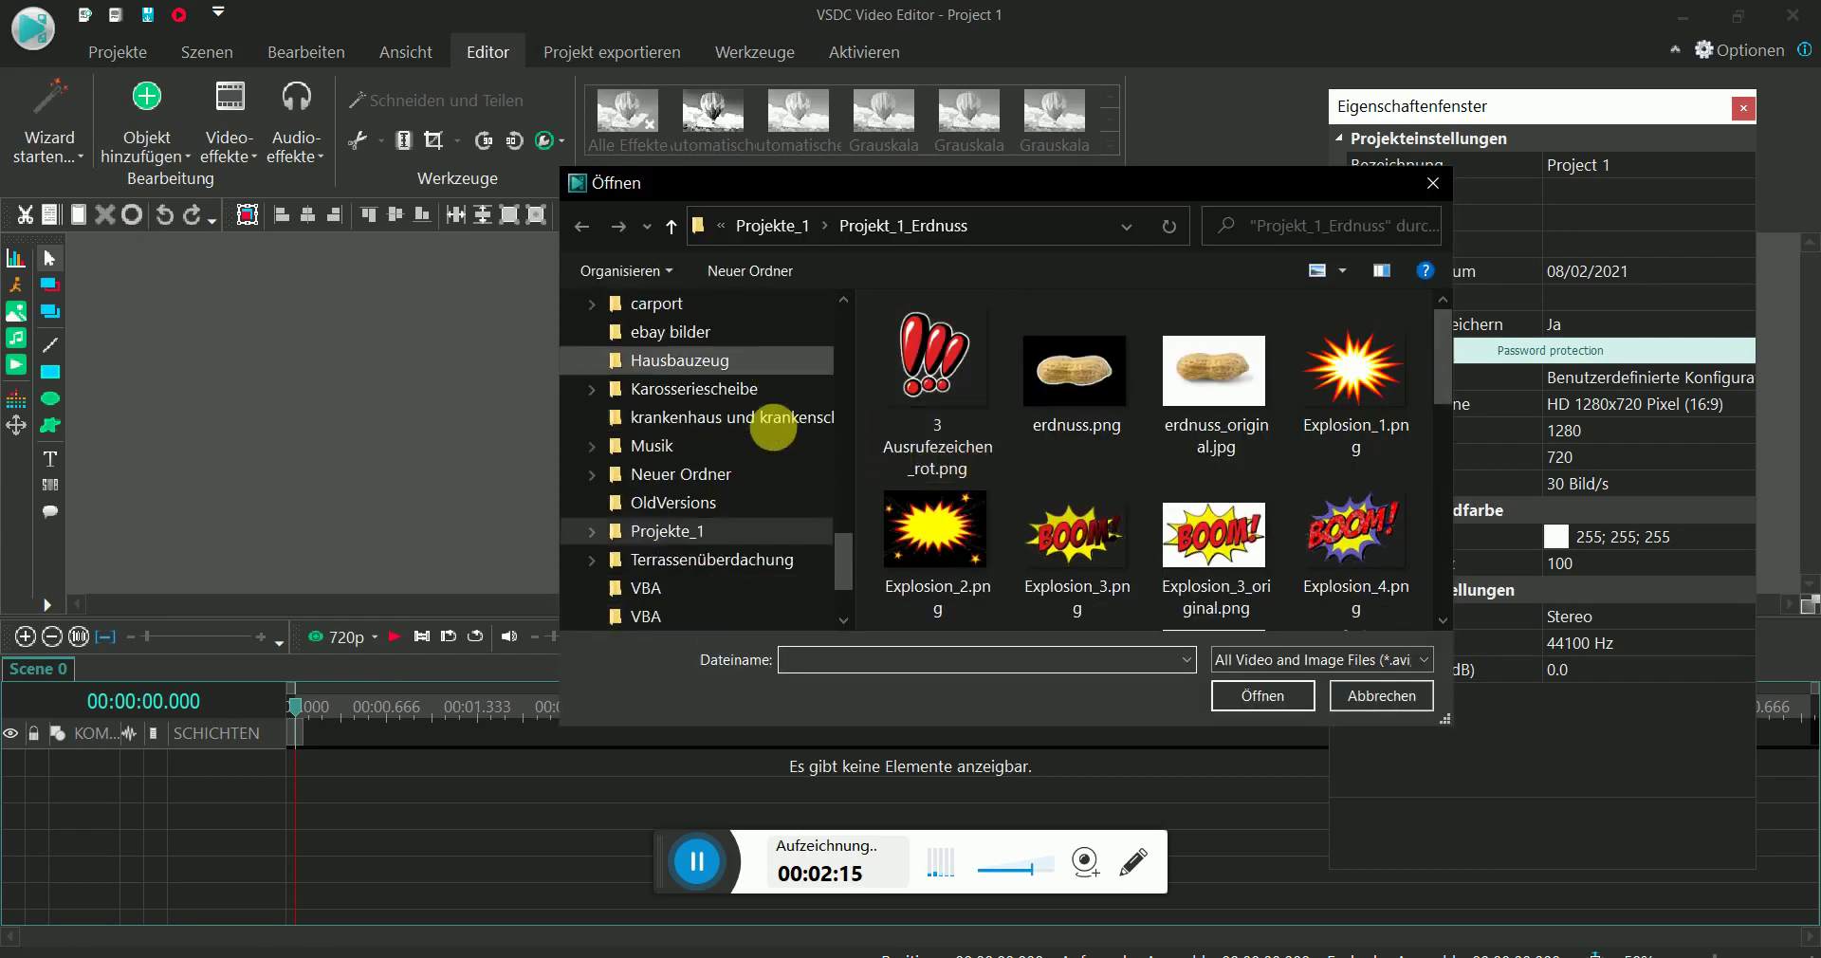
scroll(773, 428, "down", 2)
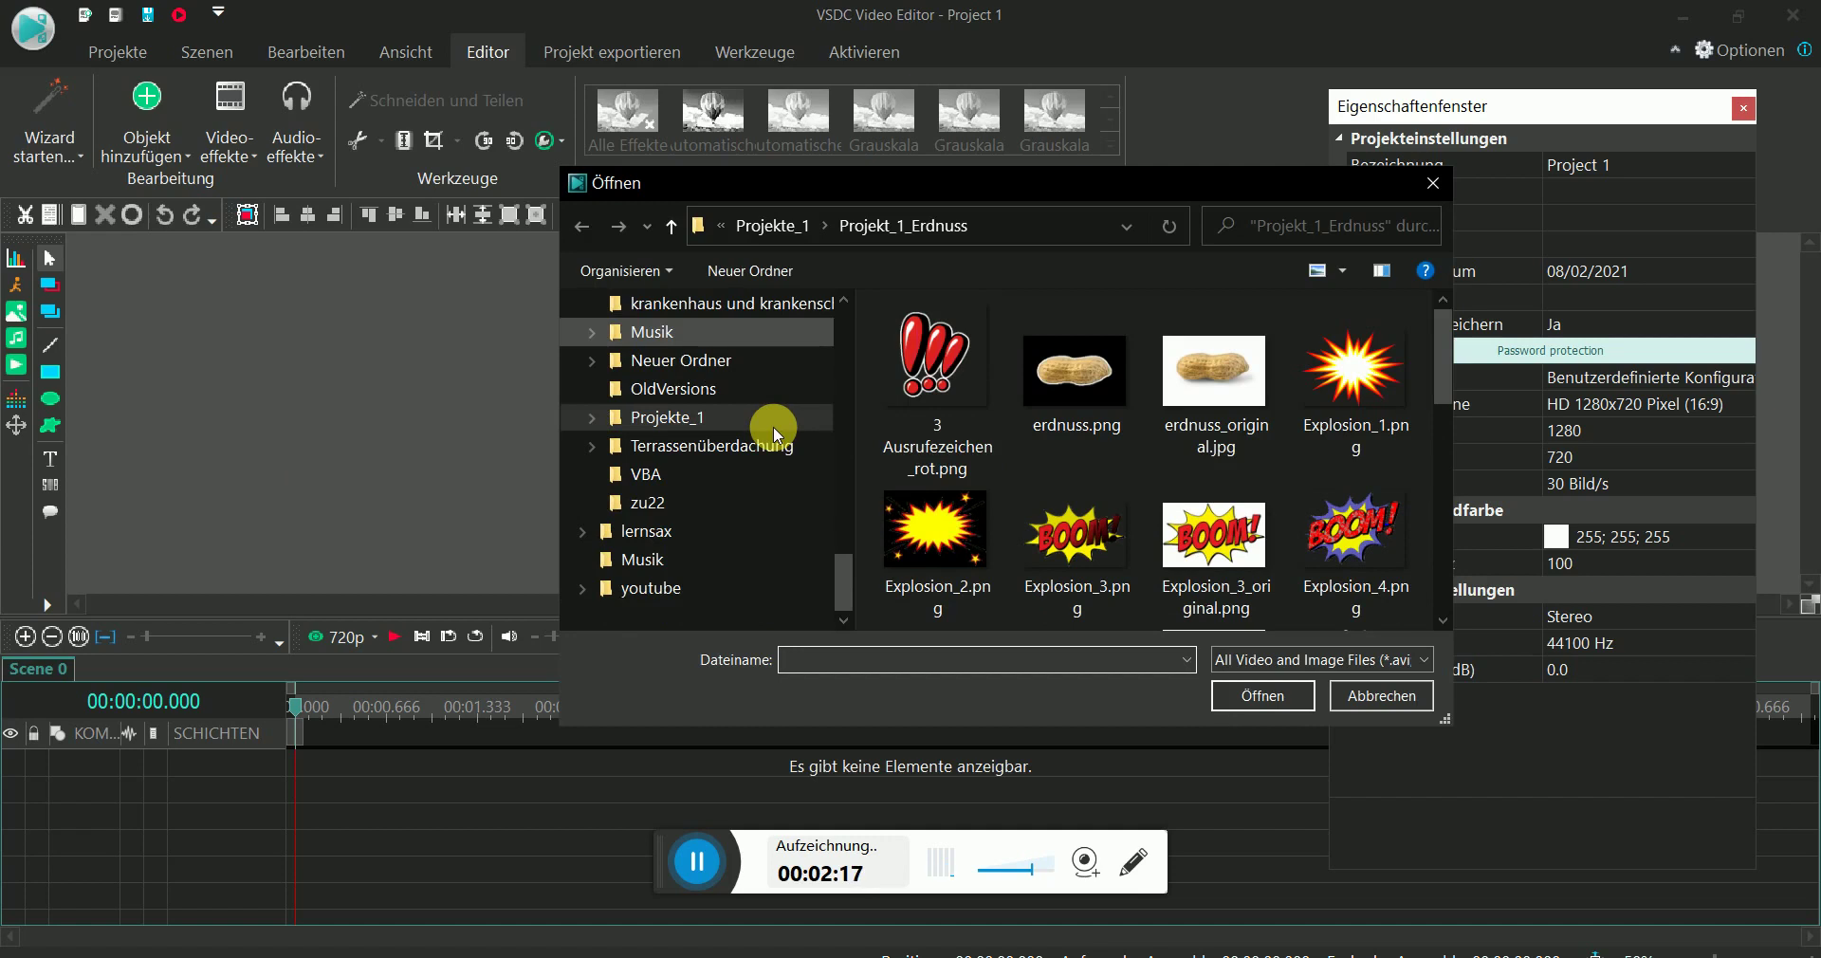
scroll(772, 425, "up", 1)
scroll(771, 424, "up", 3)
scroll(772, 425, "up", 2)
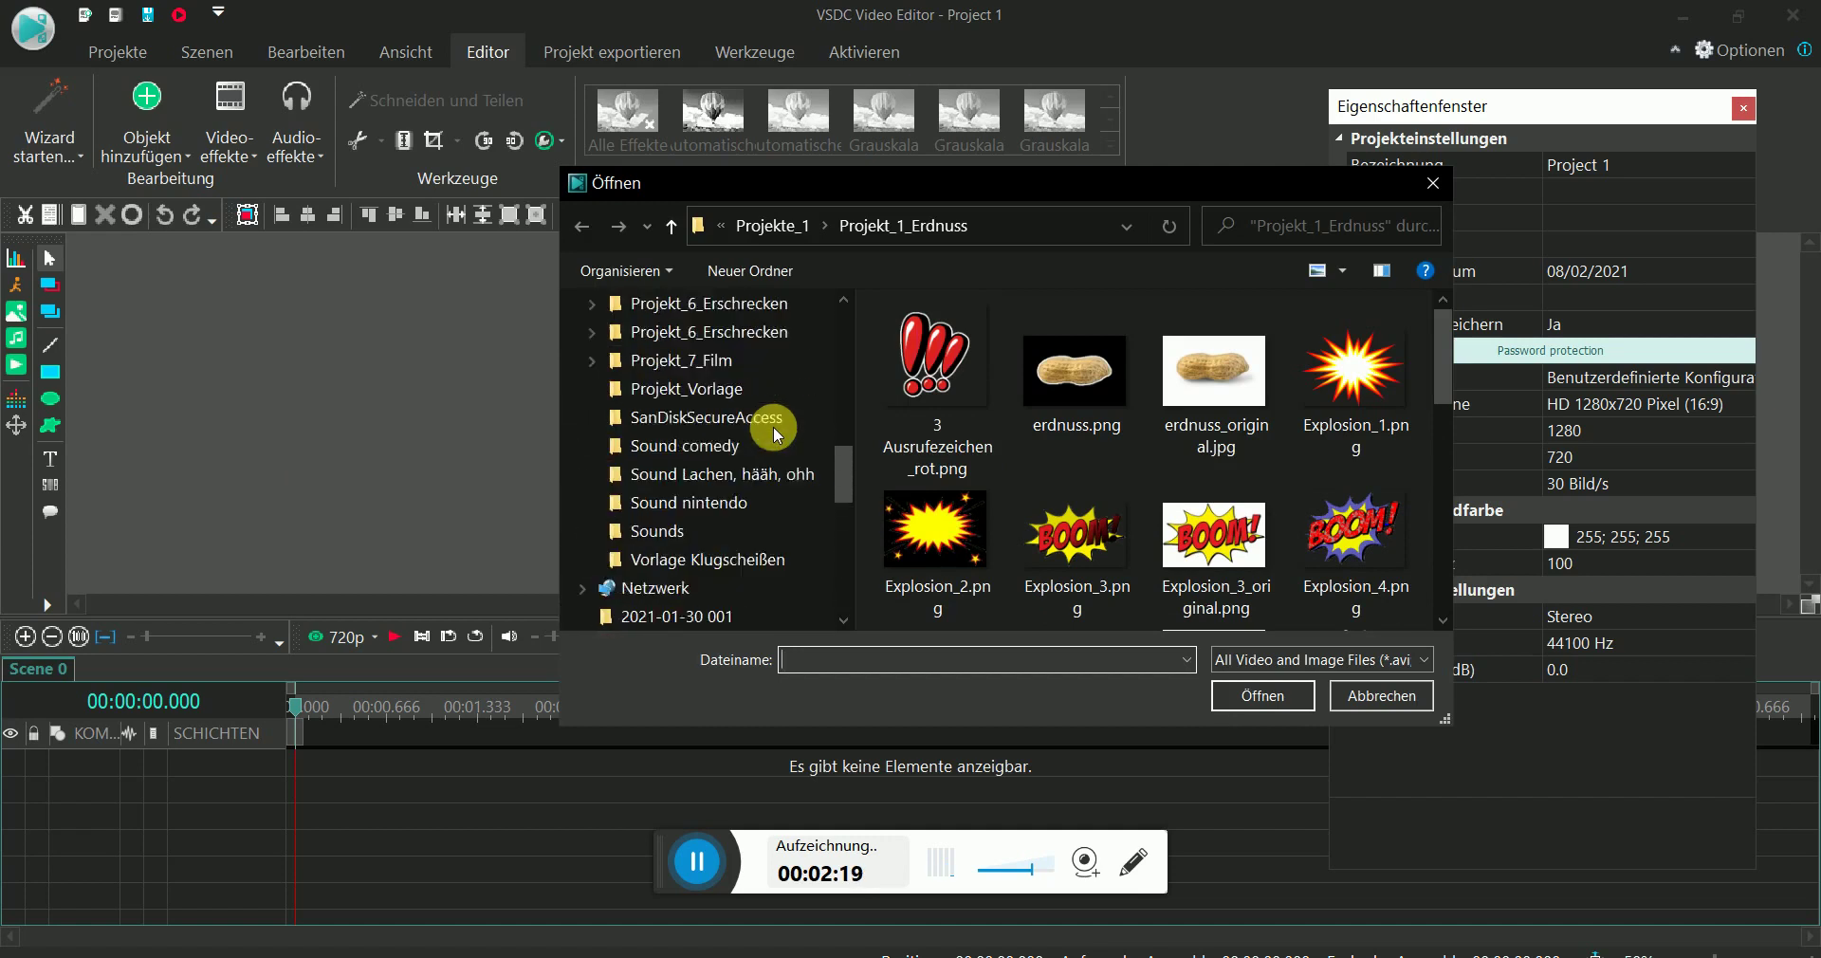
scroll(772, 425, "up", 5)
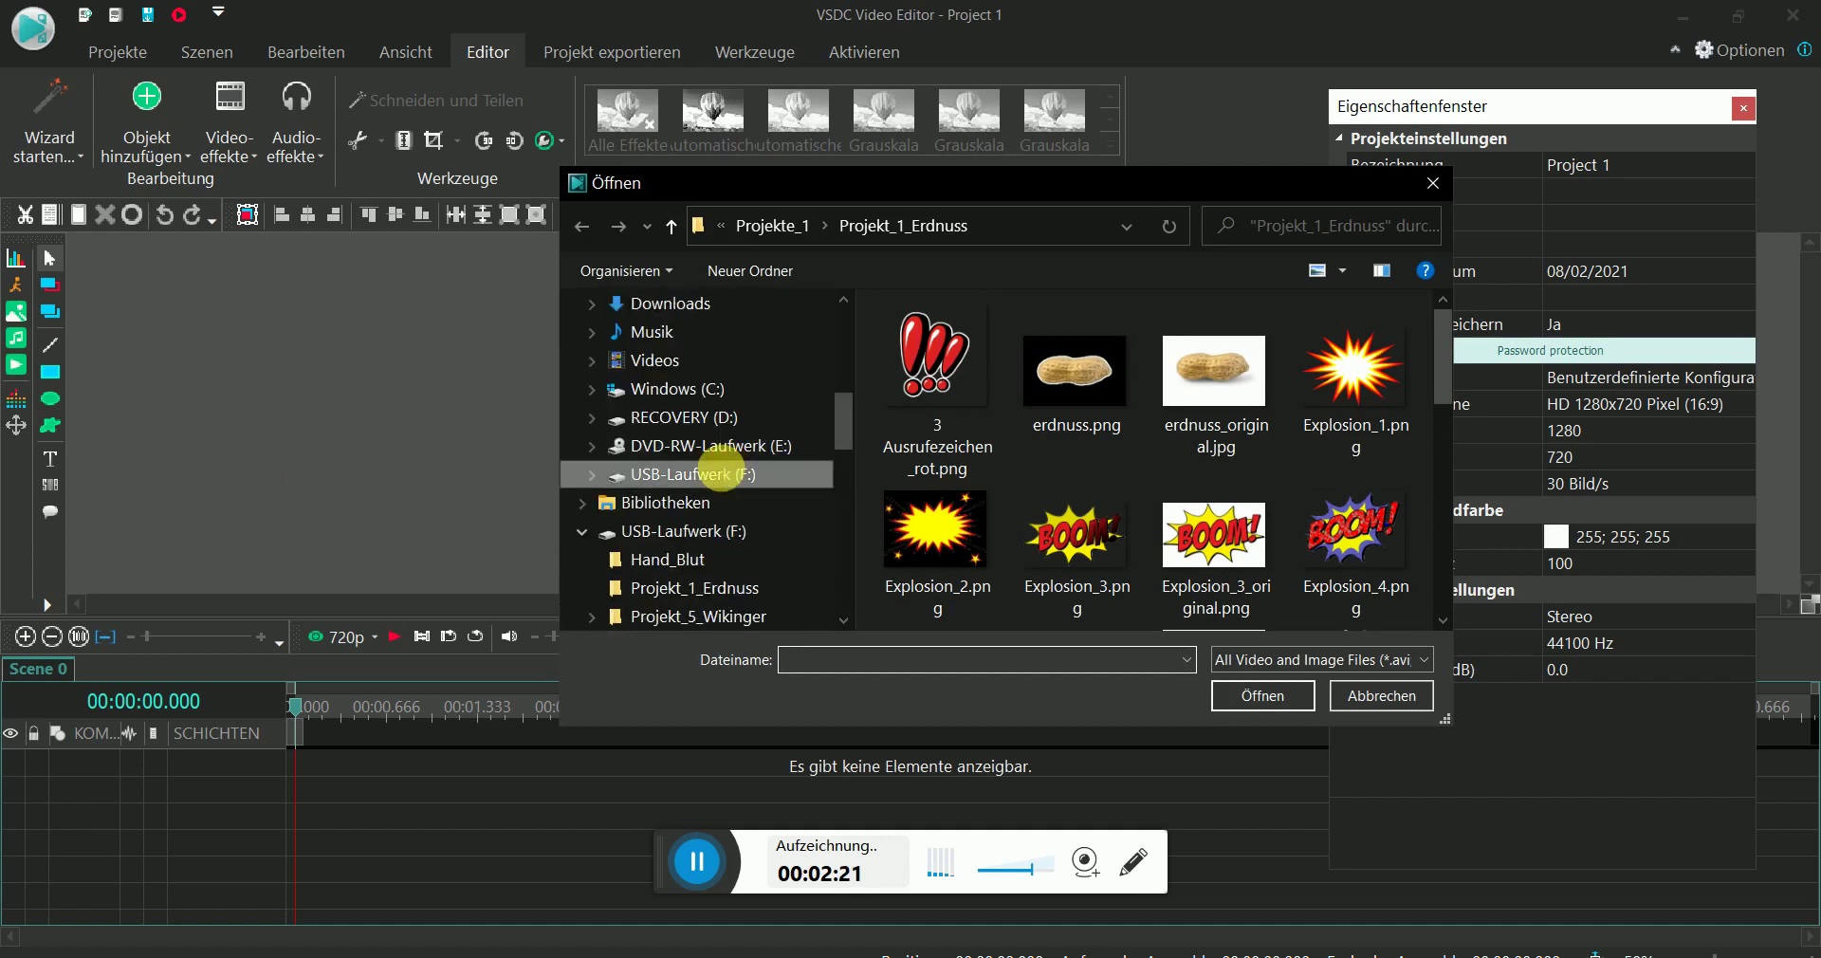
- Open Escape-Room.jpg from the Hand_Blut folder on USB drive F:
left_click(721, 471)
scroll(1053, 453, "down", 2)
scroll(1072, 436, "up", 2)
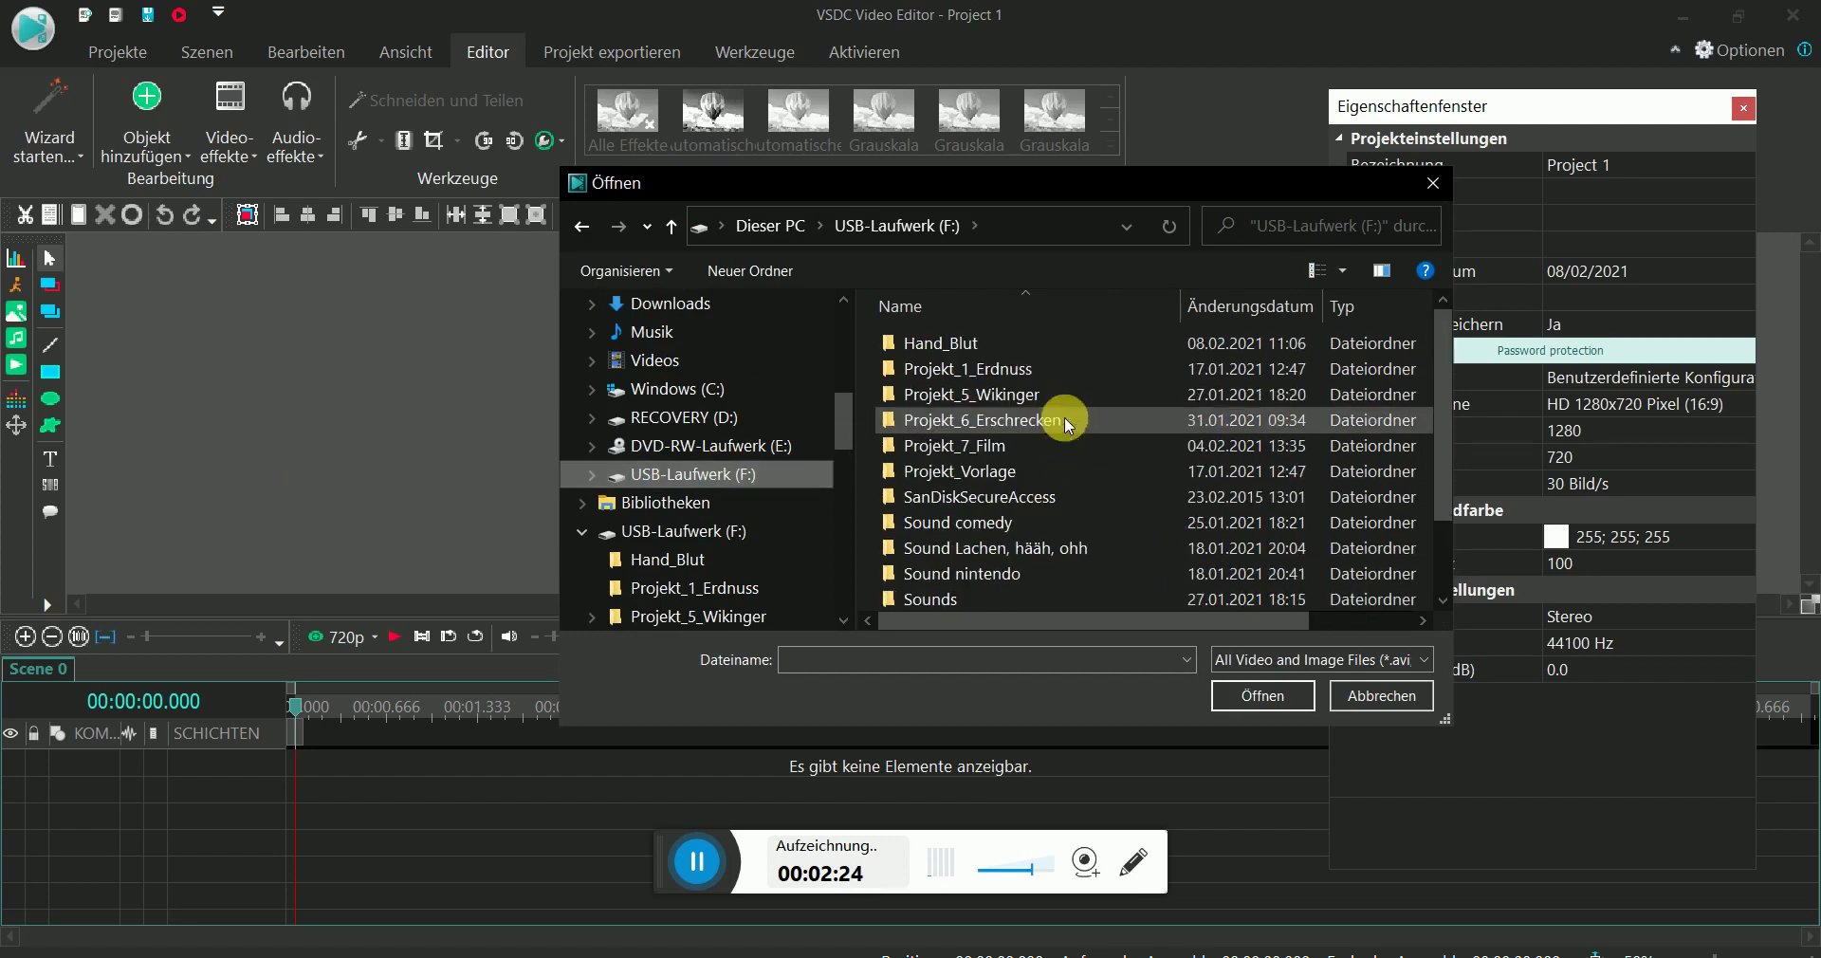
double_click(967, 344)
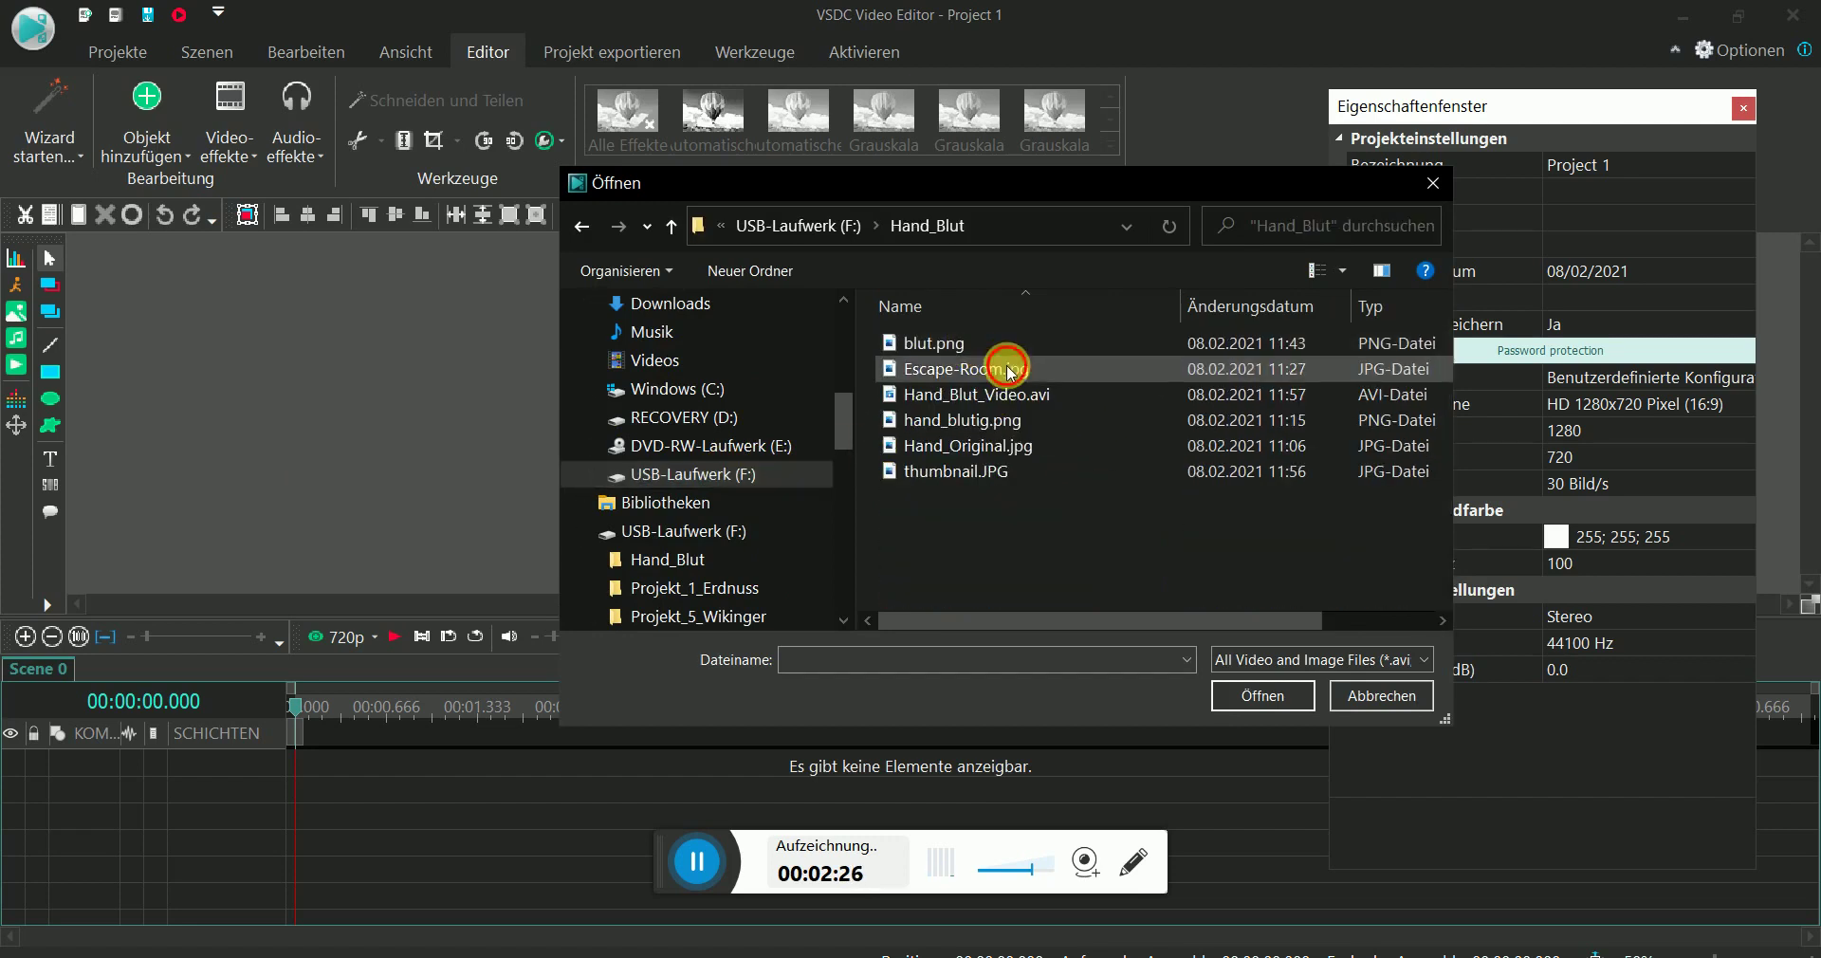
left_click(1010, 370)
left_click(1257, 697)
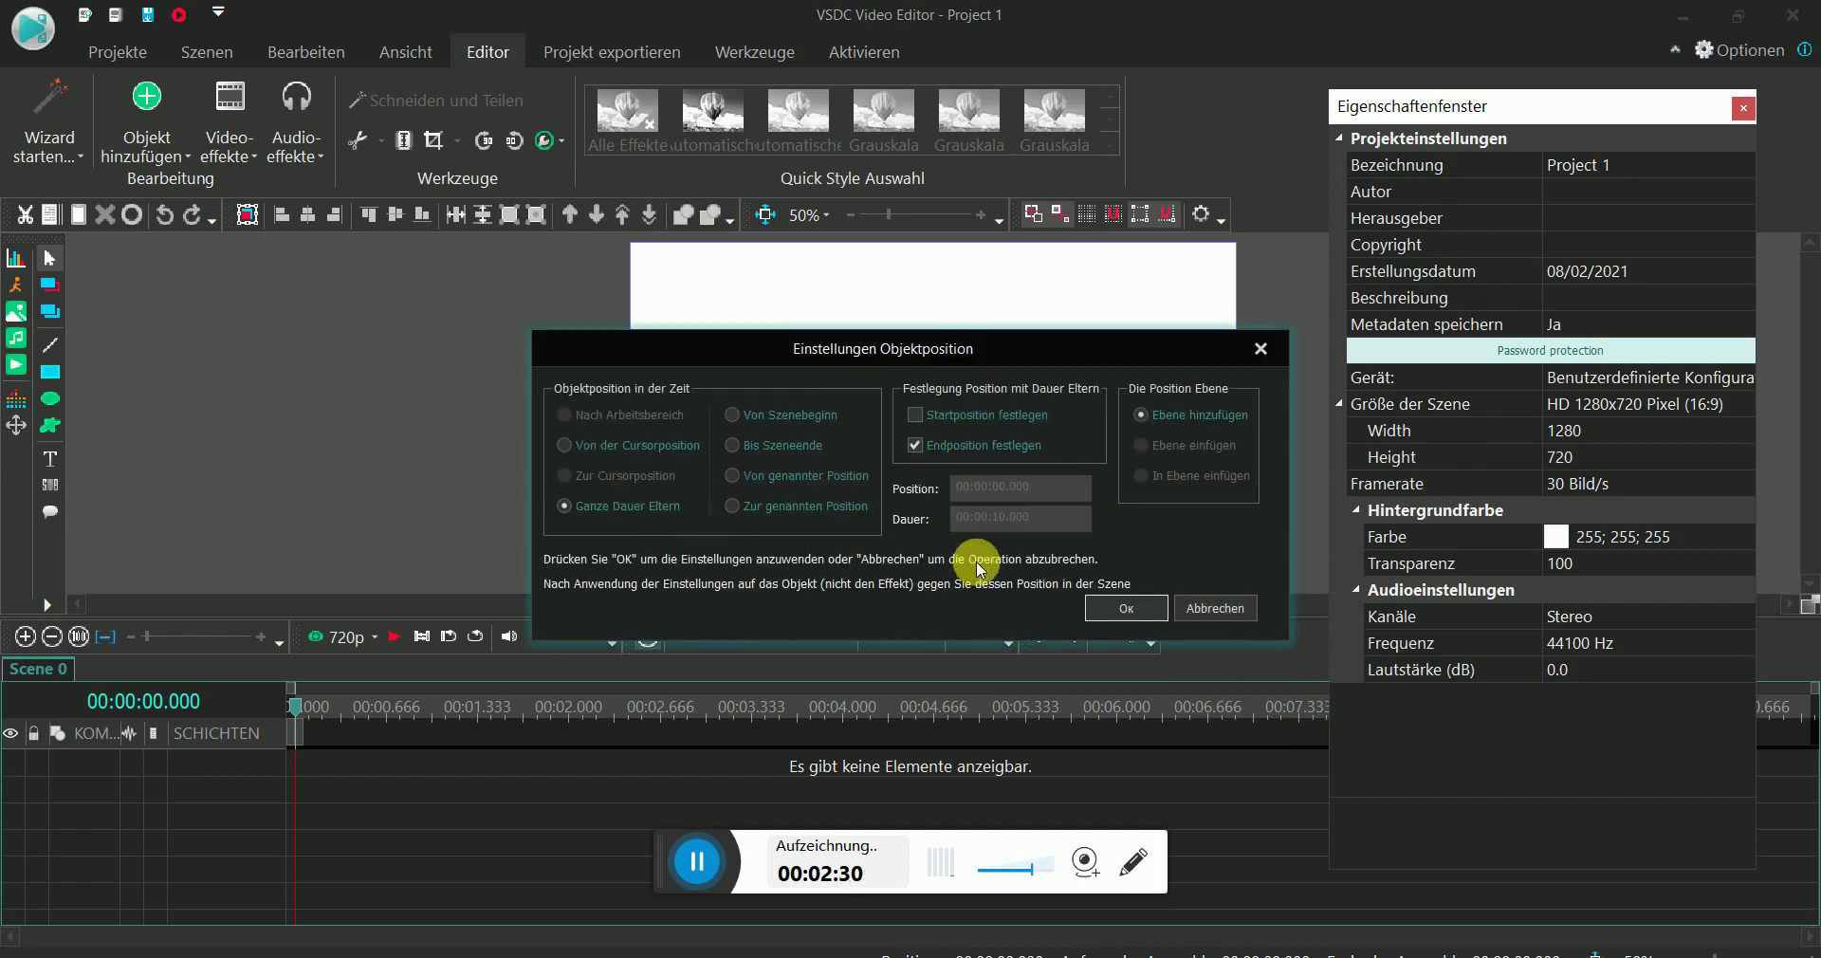
- Accept the default position and stretch the Escape-Room image to fill the scene, then switch to GIMP
left_click(1122, 606)
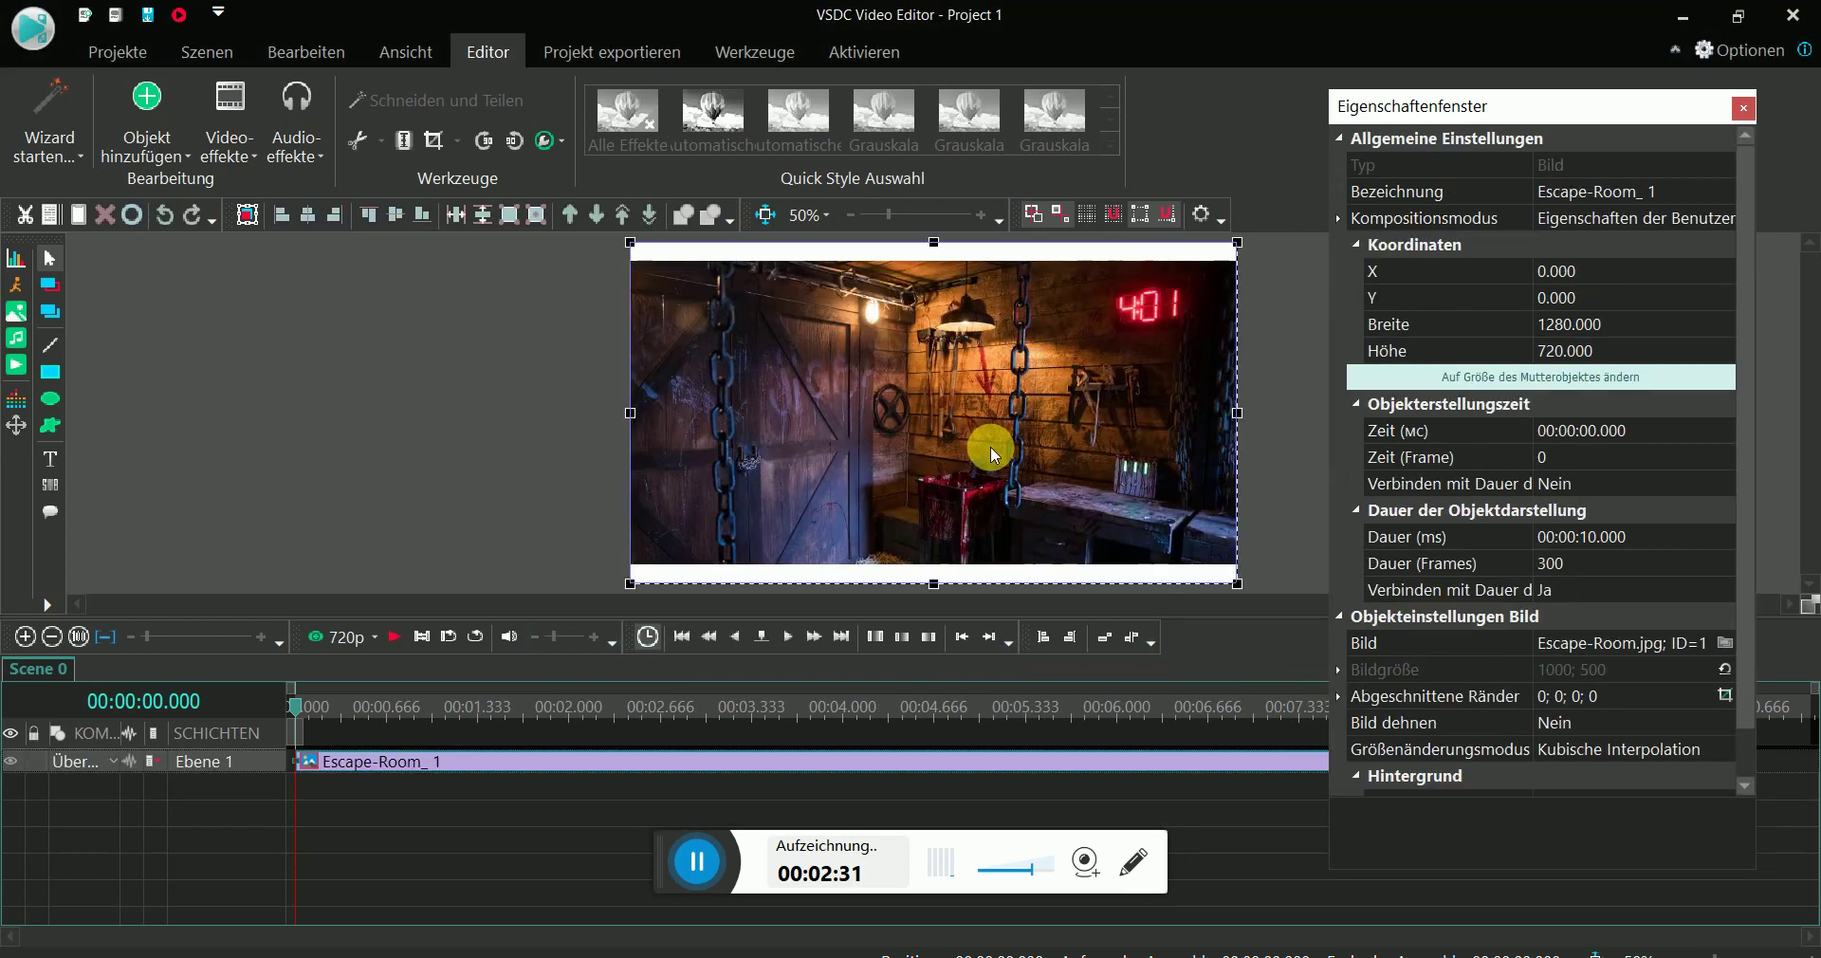
left_click_drag(1237, 243, 1309, 203)
left_click_drag(1044, 383, 1049, 405)
left_click(527, 428)
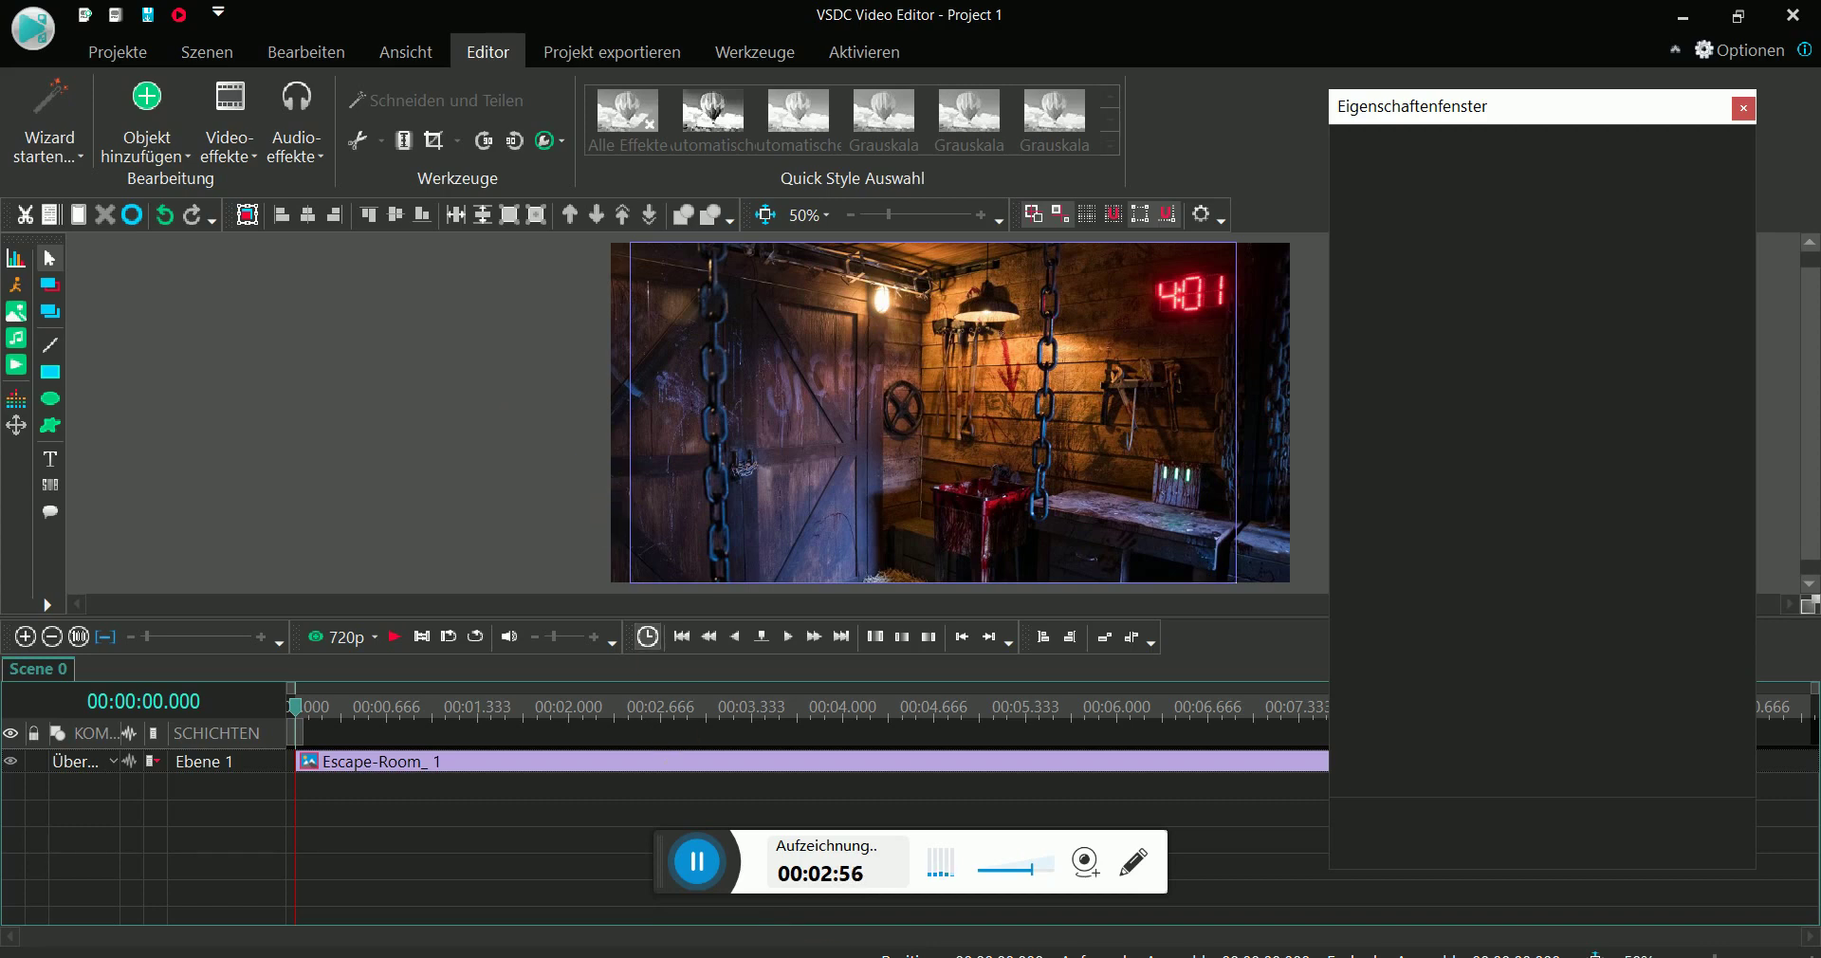
key("alt+Tab")
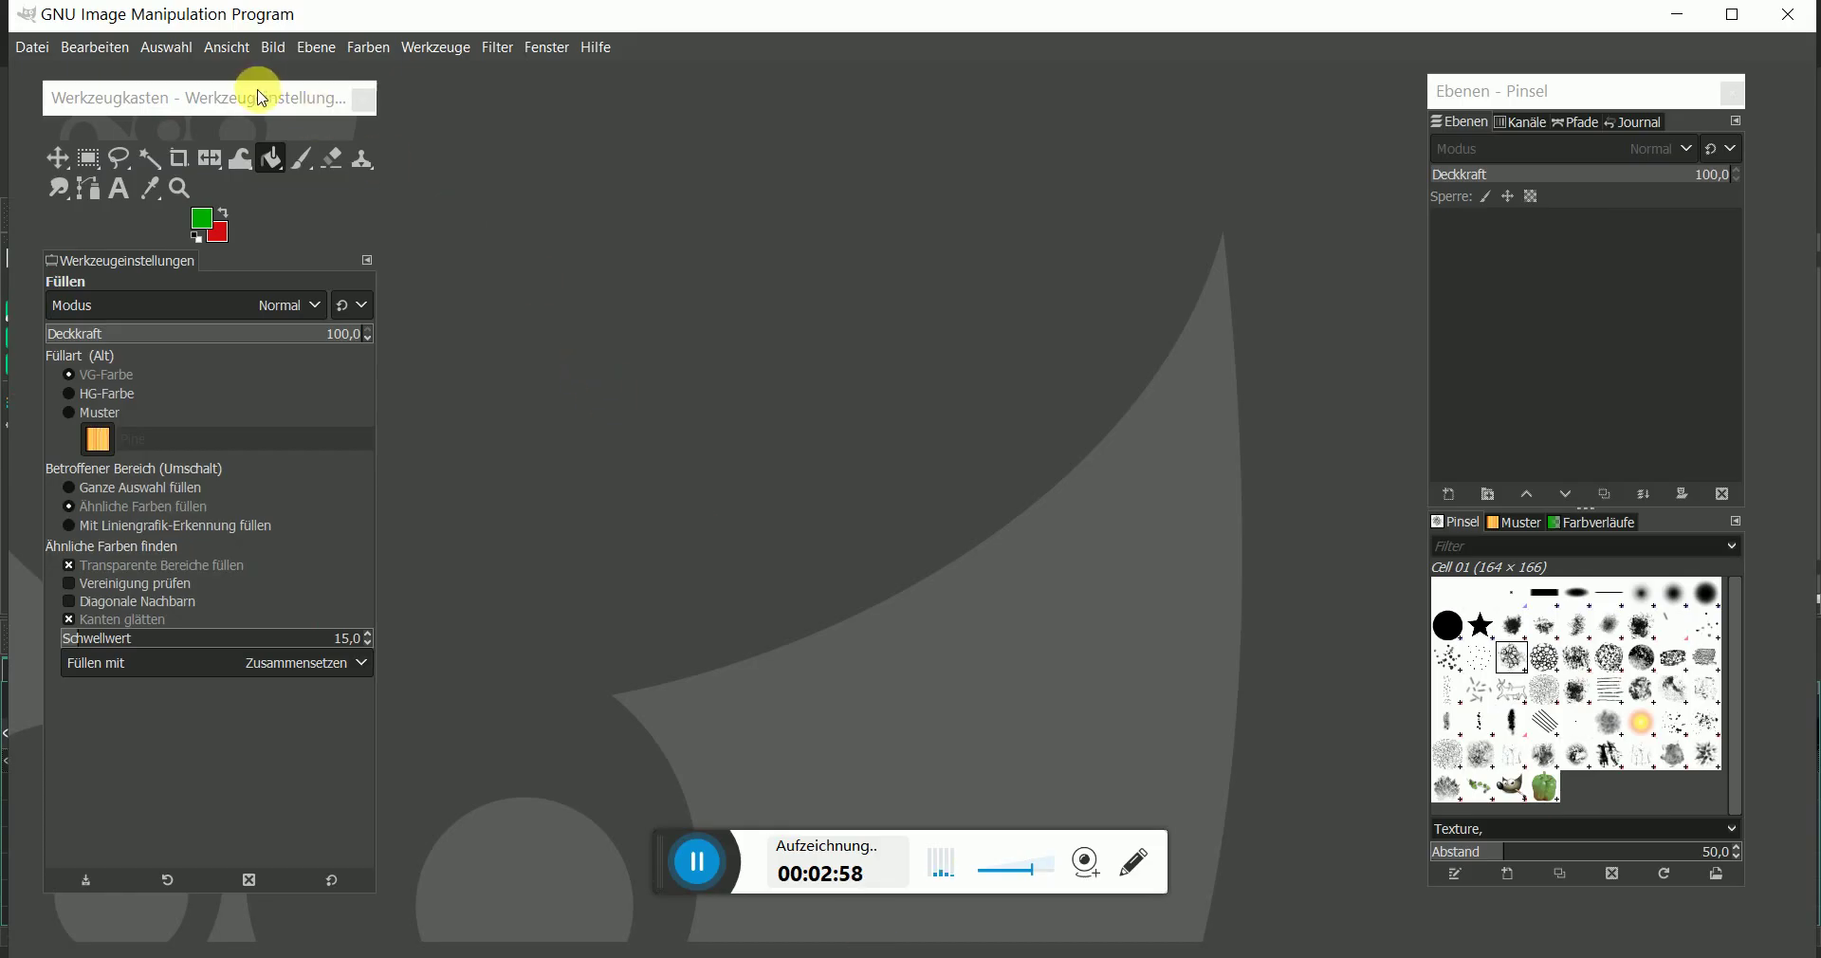
- Move GIMP's Werkzeugkasten panel slightly left and show the Datei menu
left_click_drag(258, 100, 236, 103)
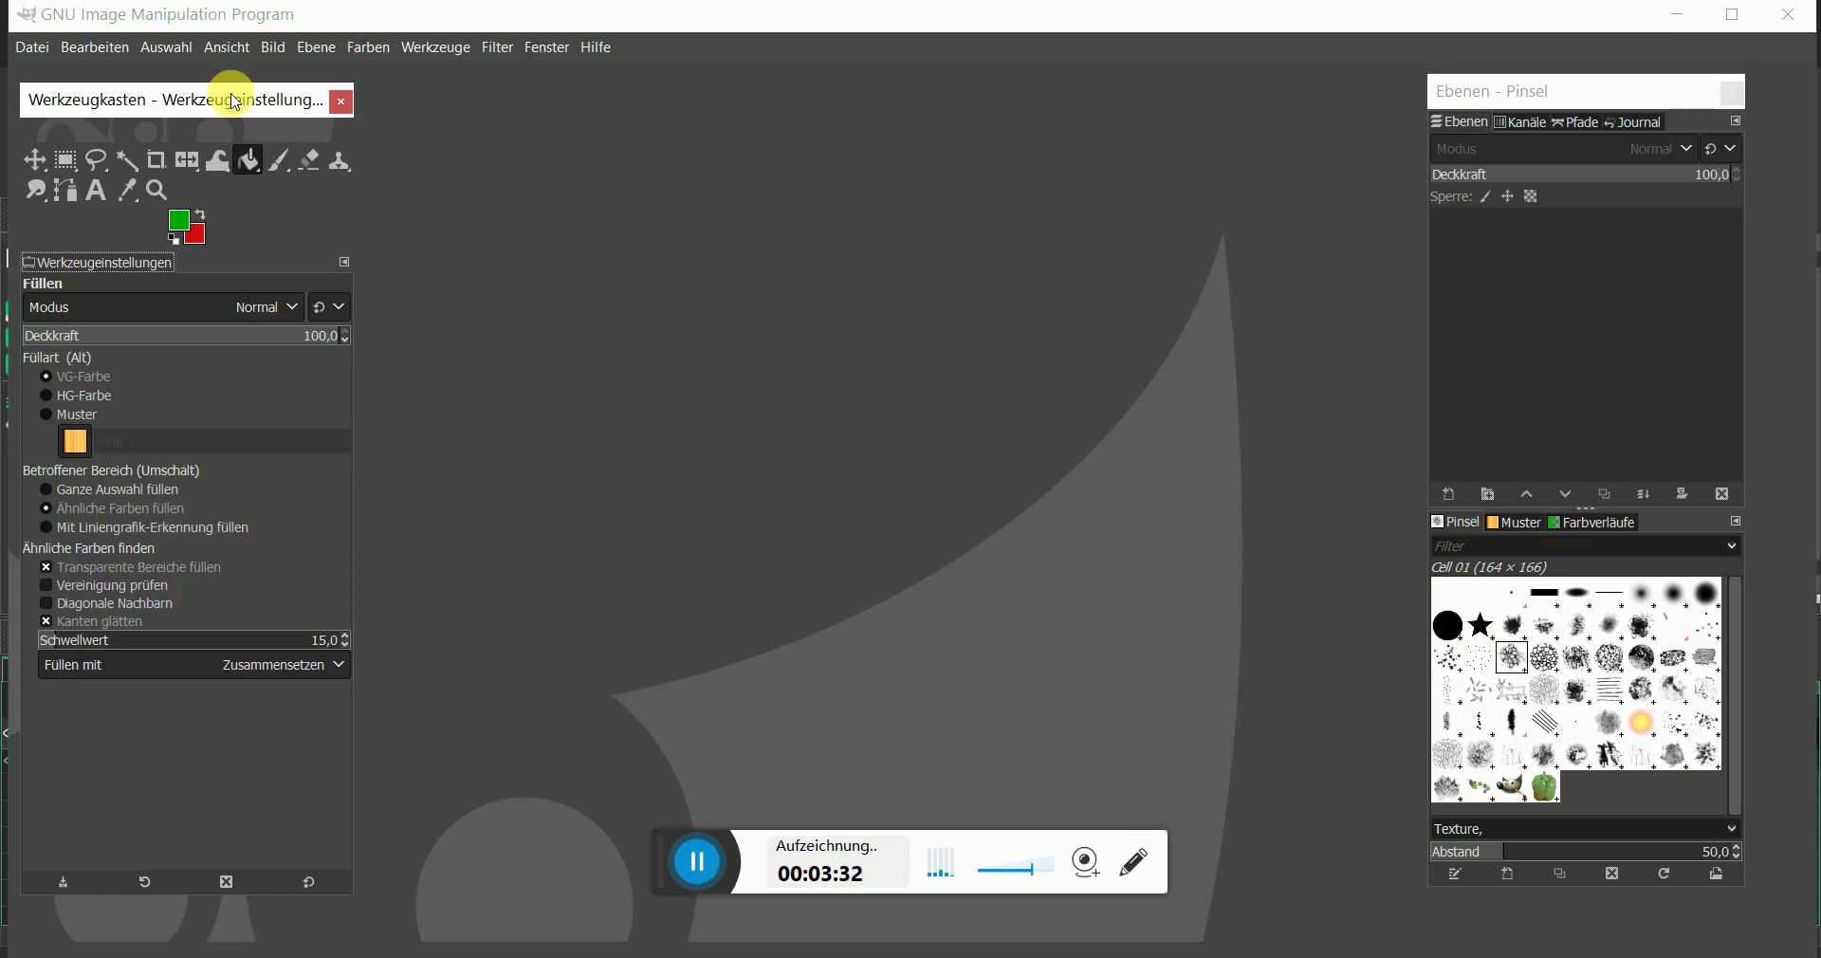
left_click(38, 50)
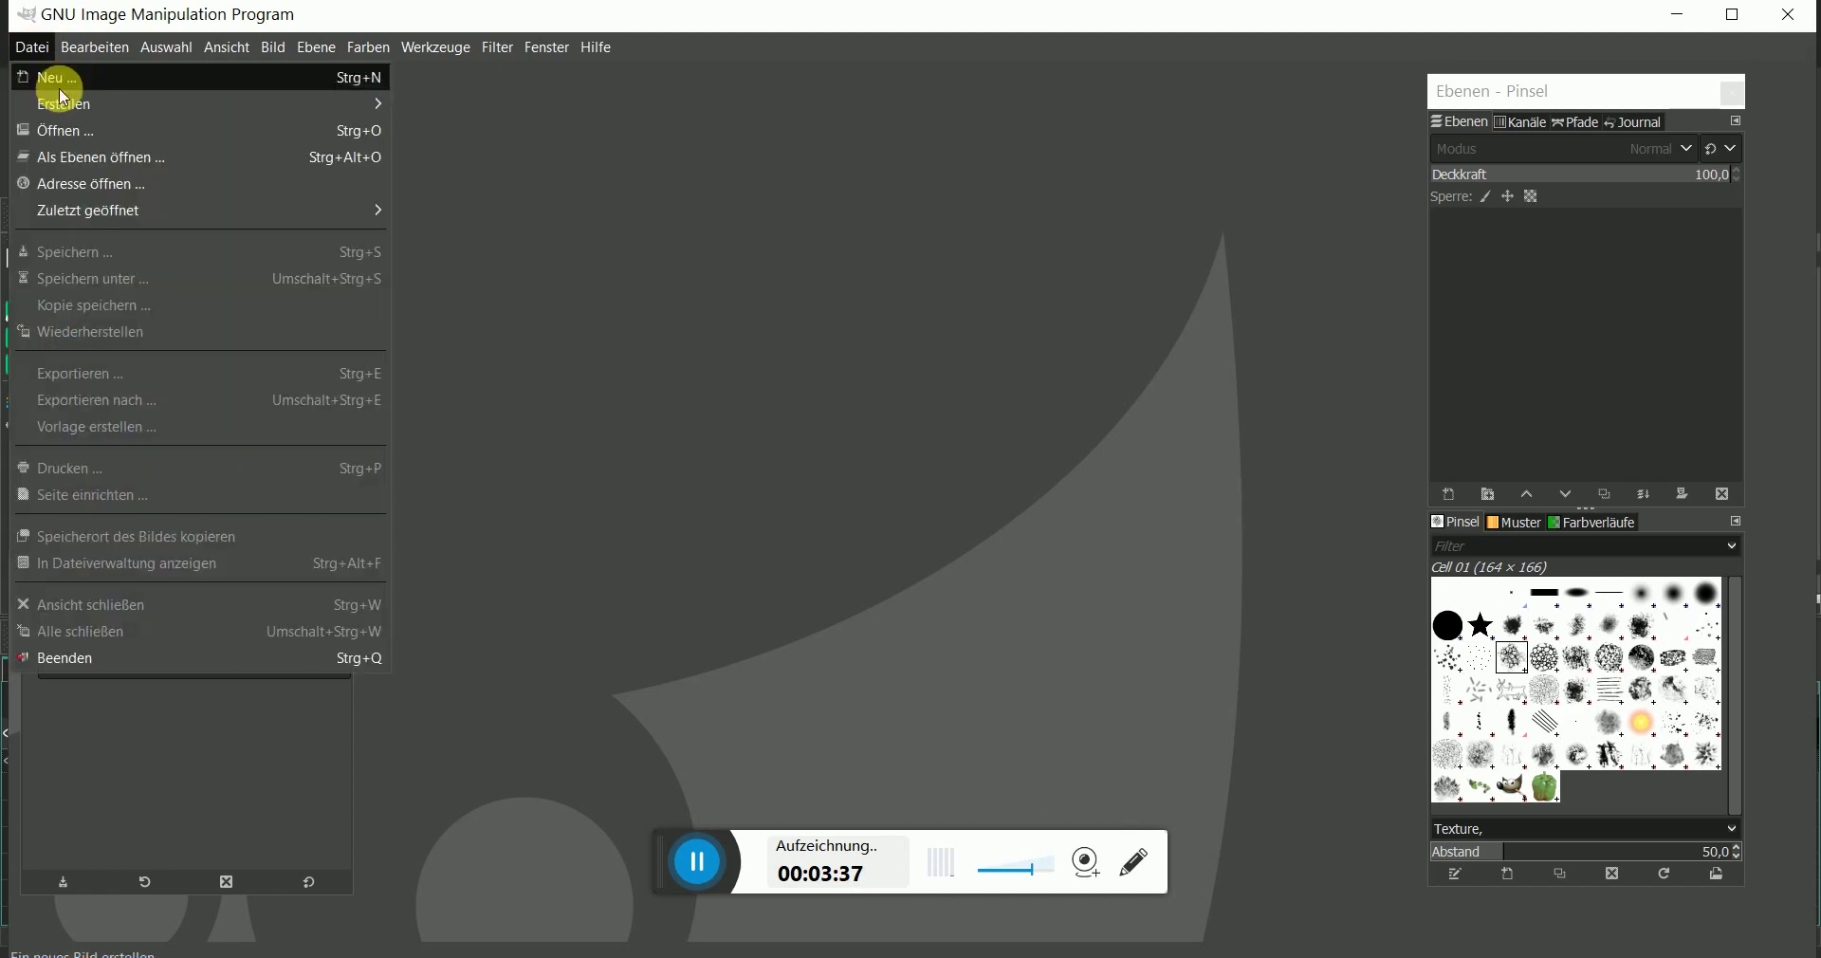
- Open Hand_Original.jpg from F:\Hand_Blut in GIMP
left_click(57, 130)
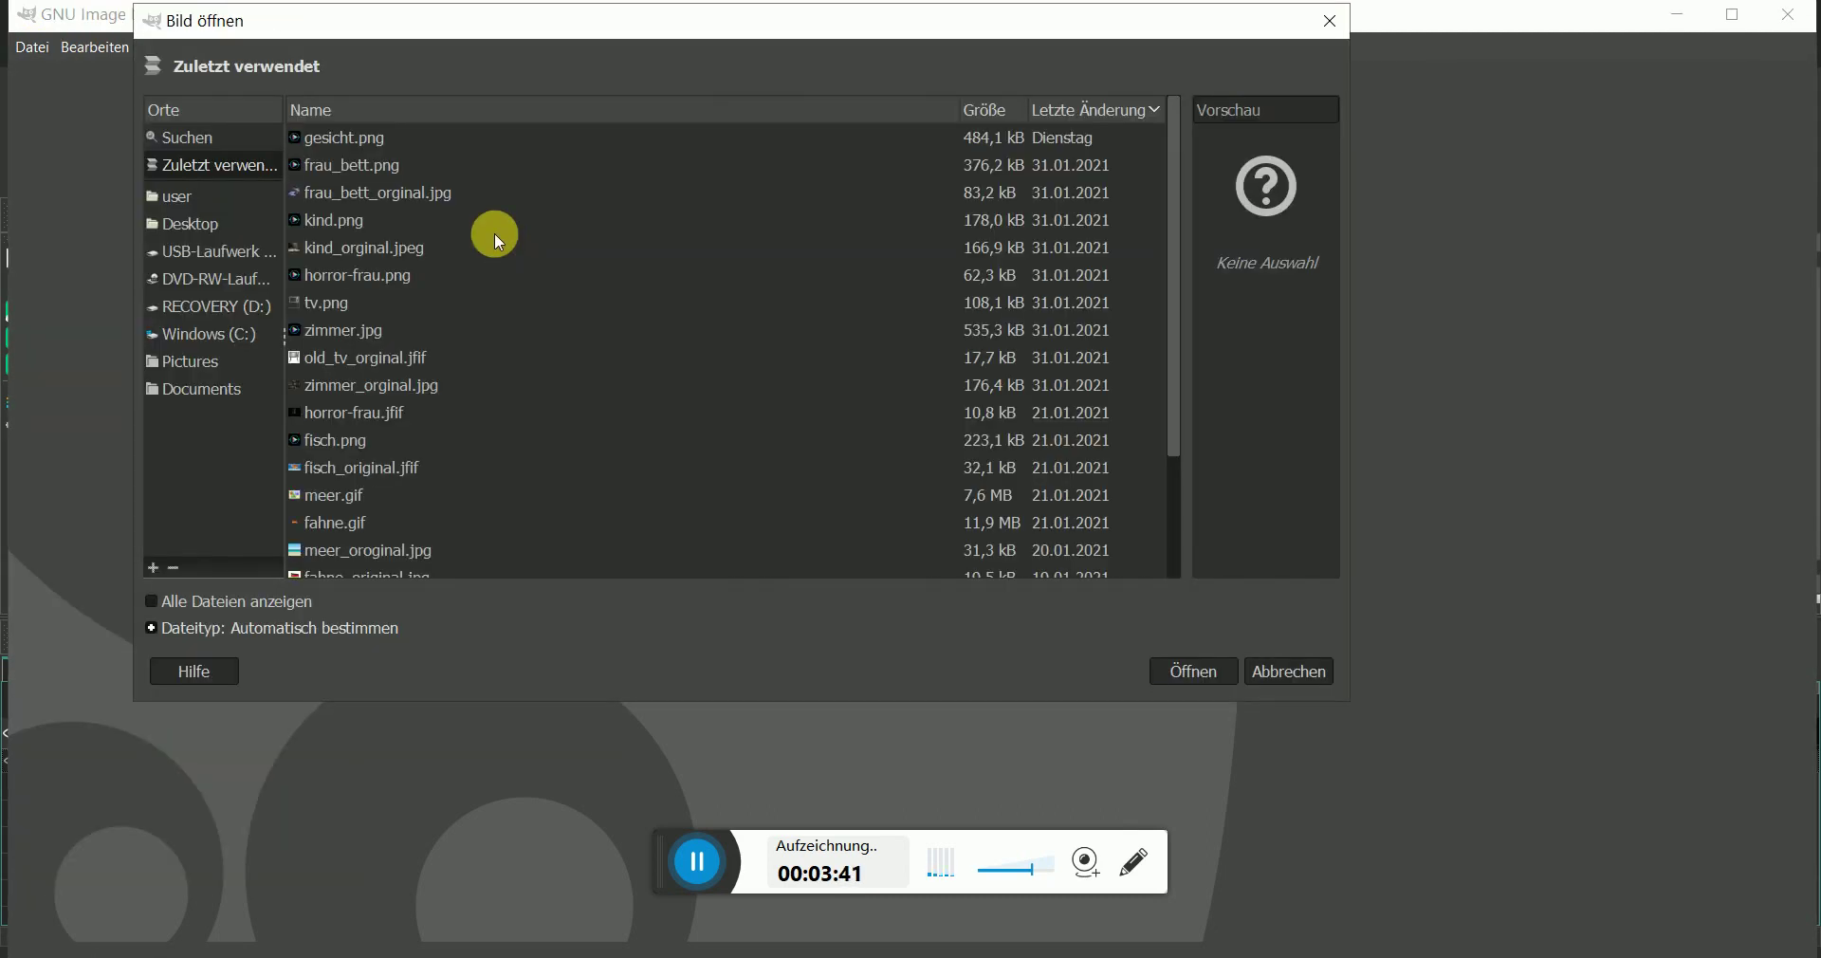
left_click(225, 263)
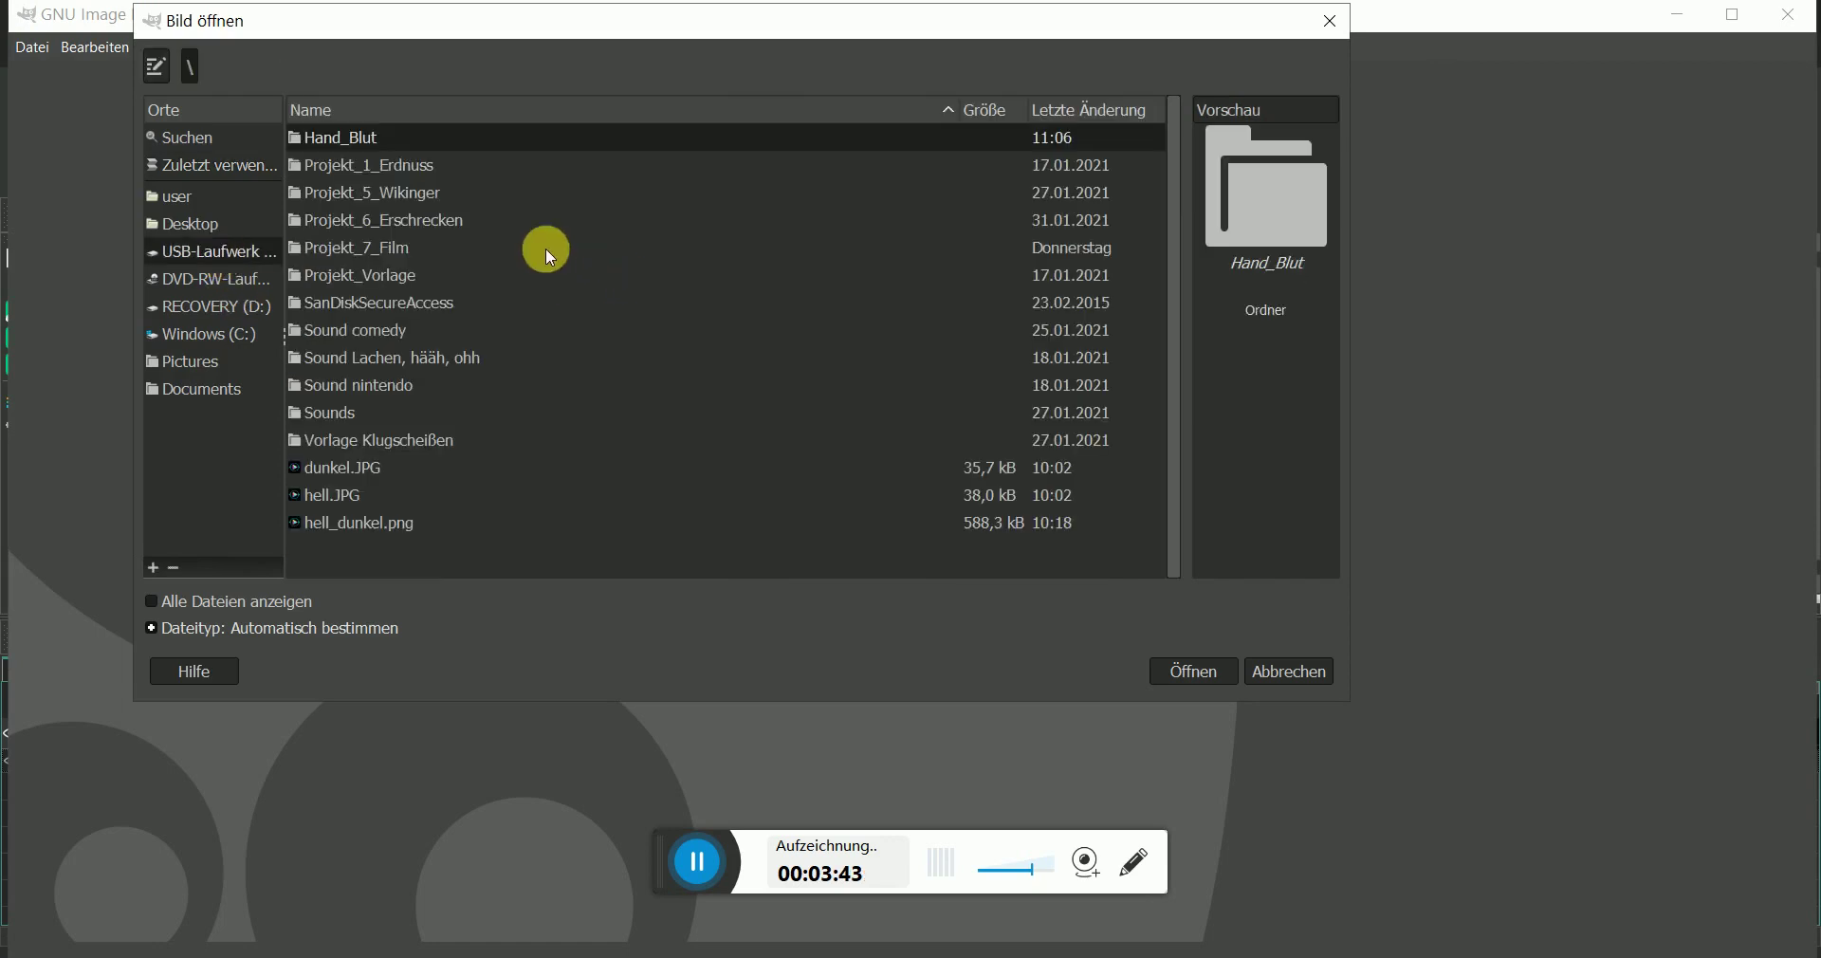
double_click(368, 146)
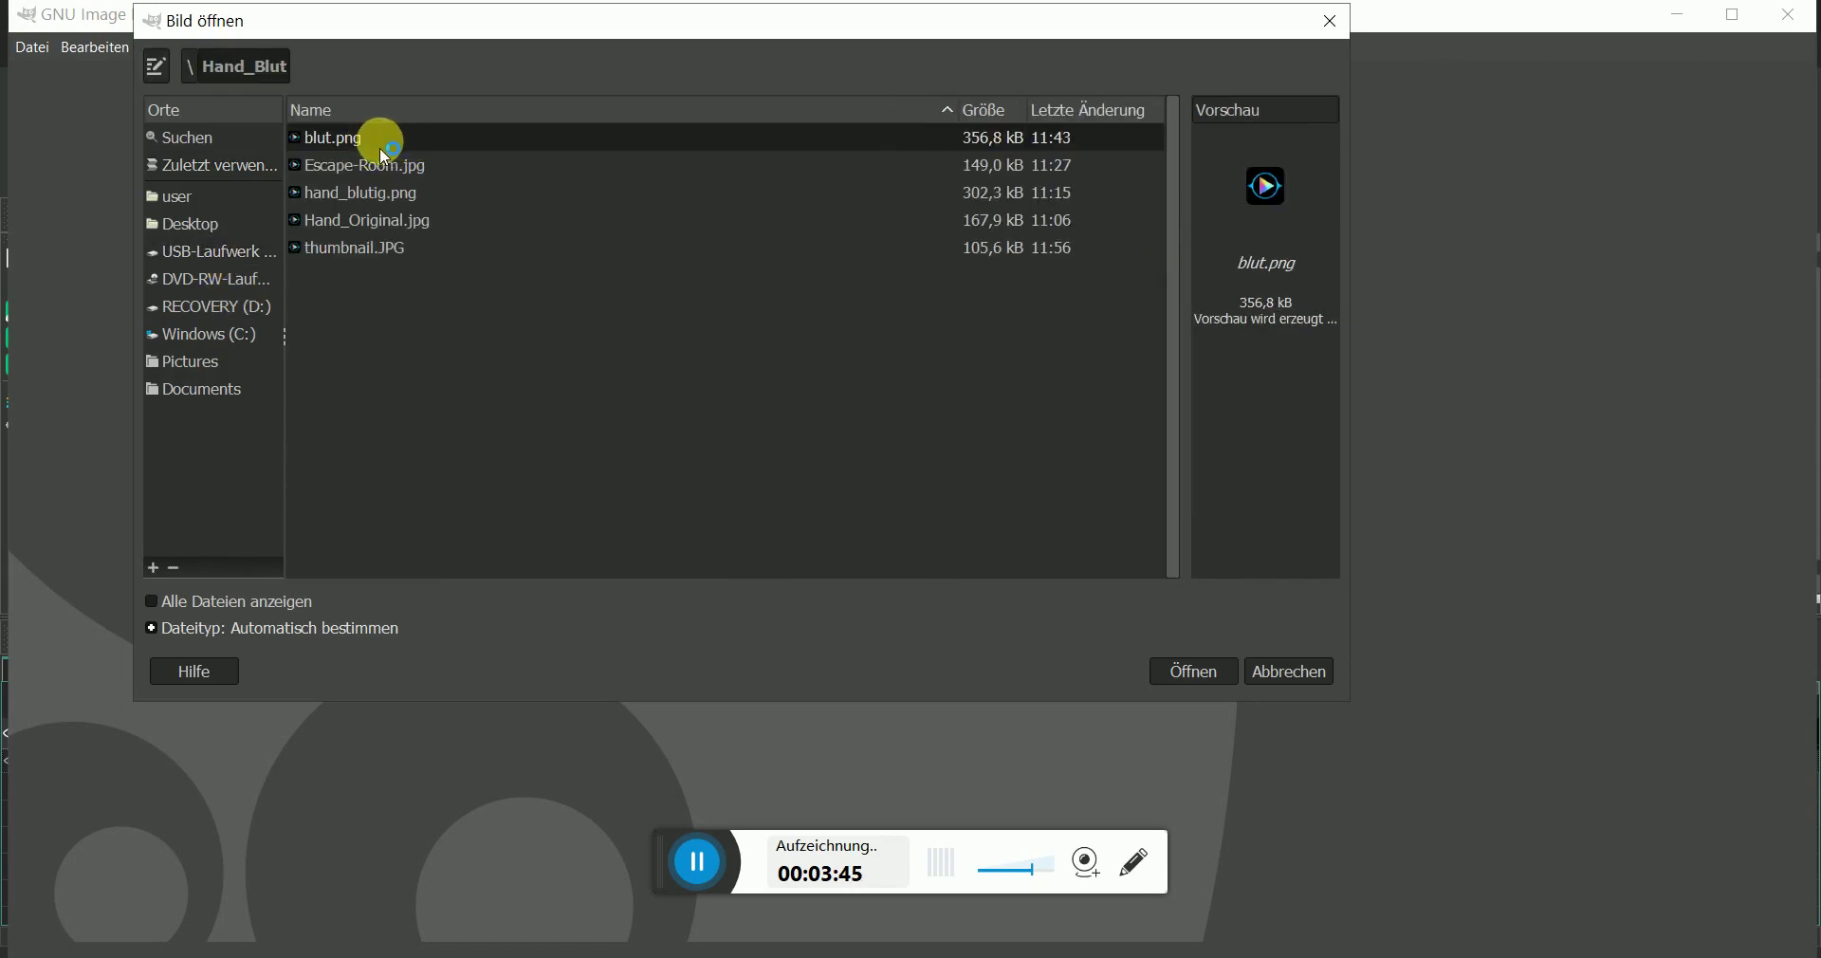
left_click(385, 223)
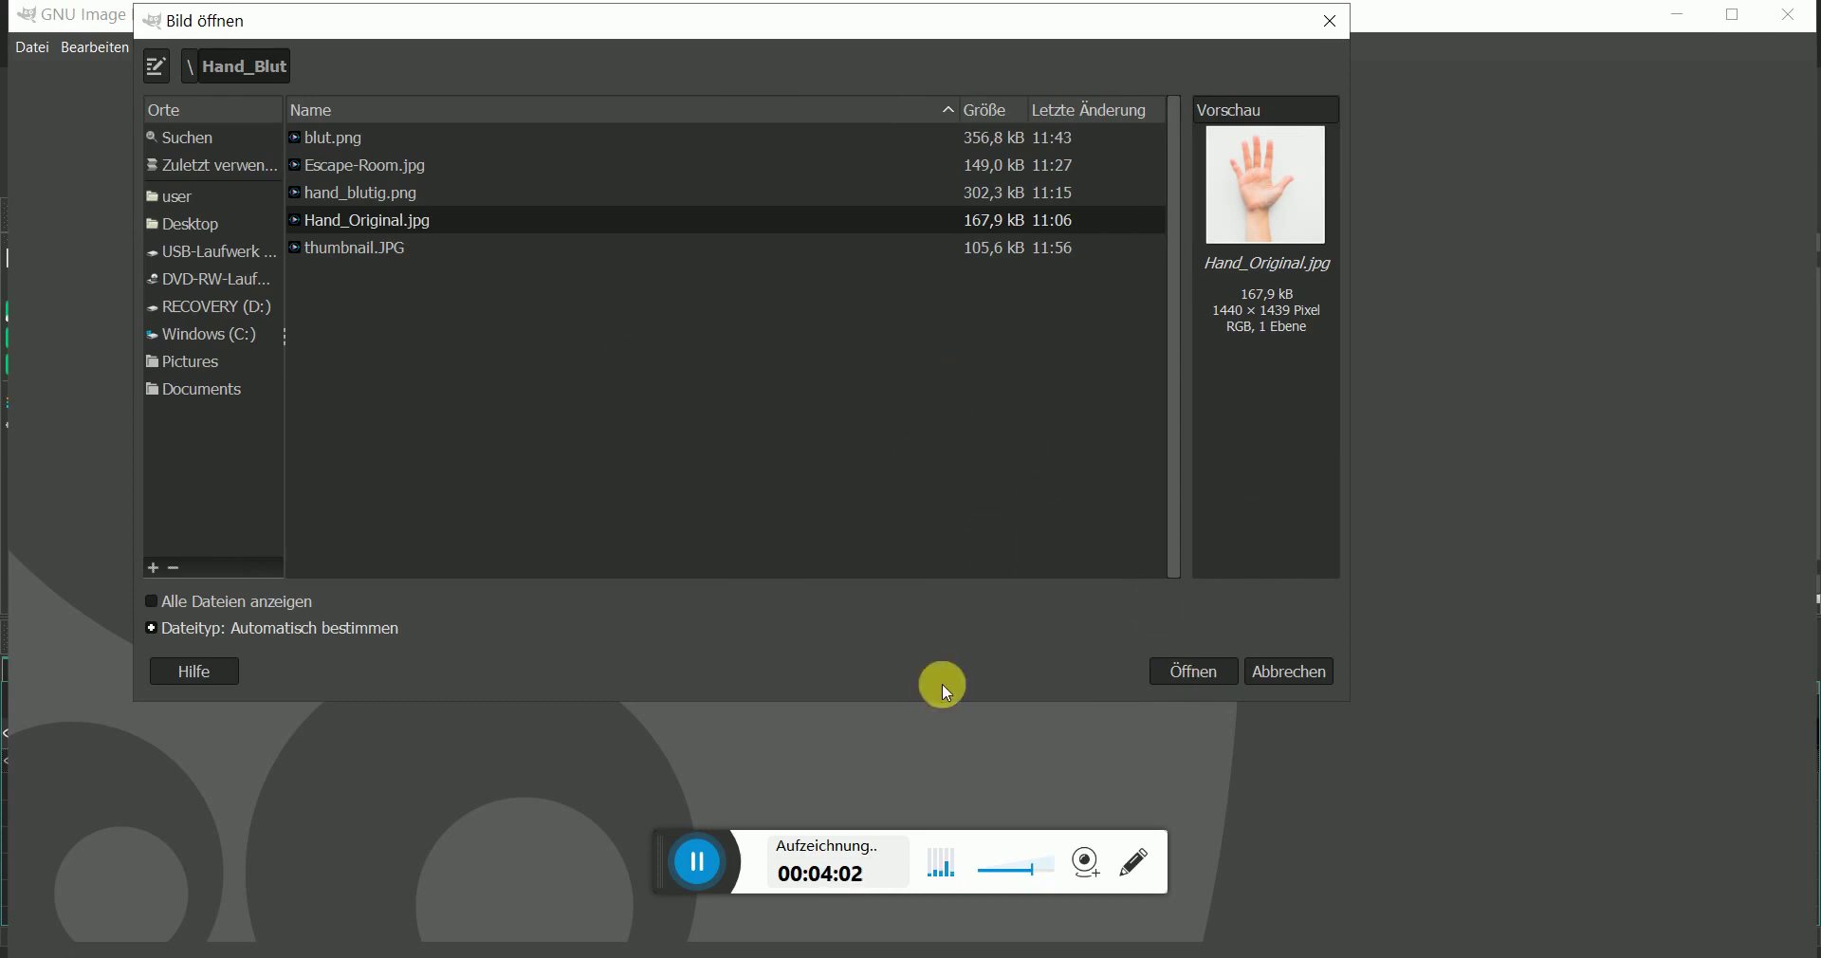
left_click(645, 880)
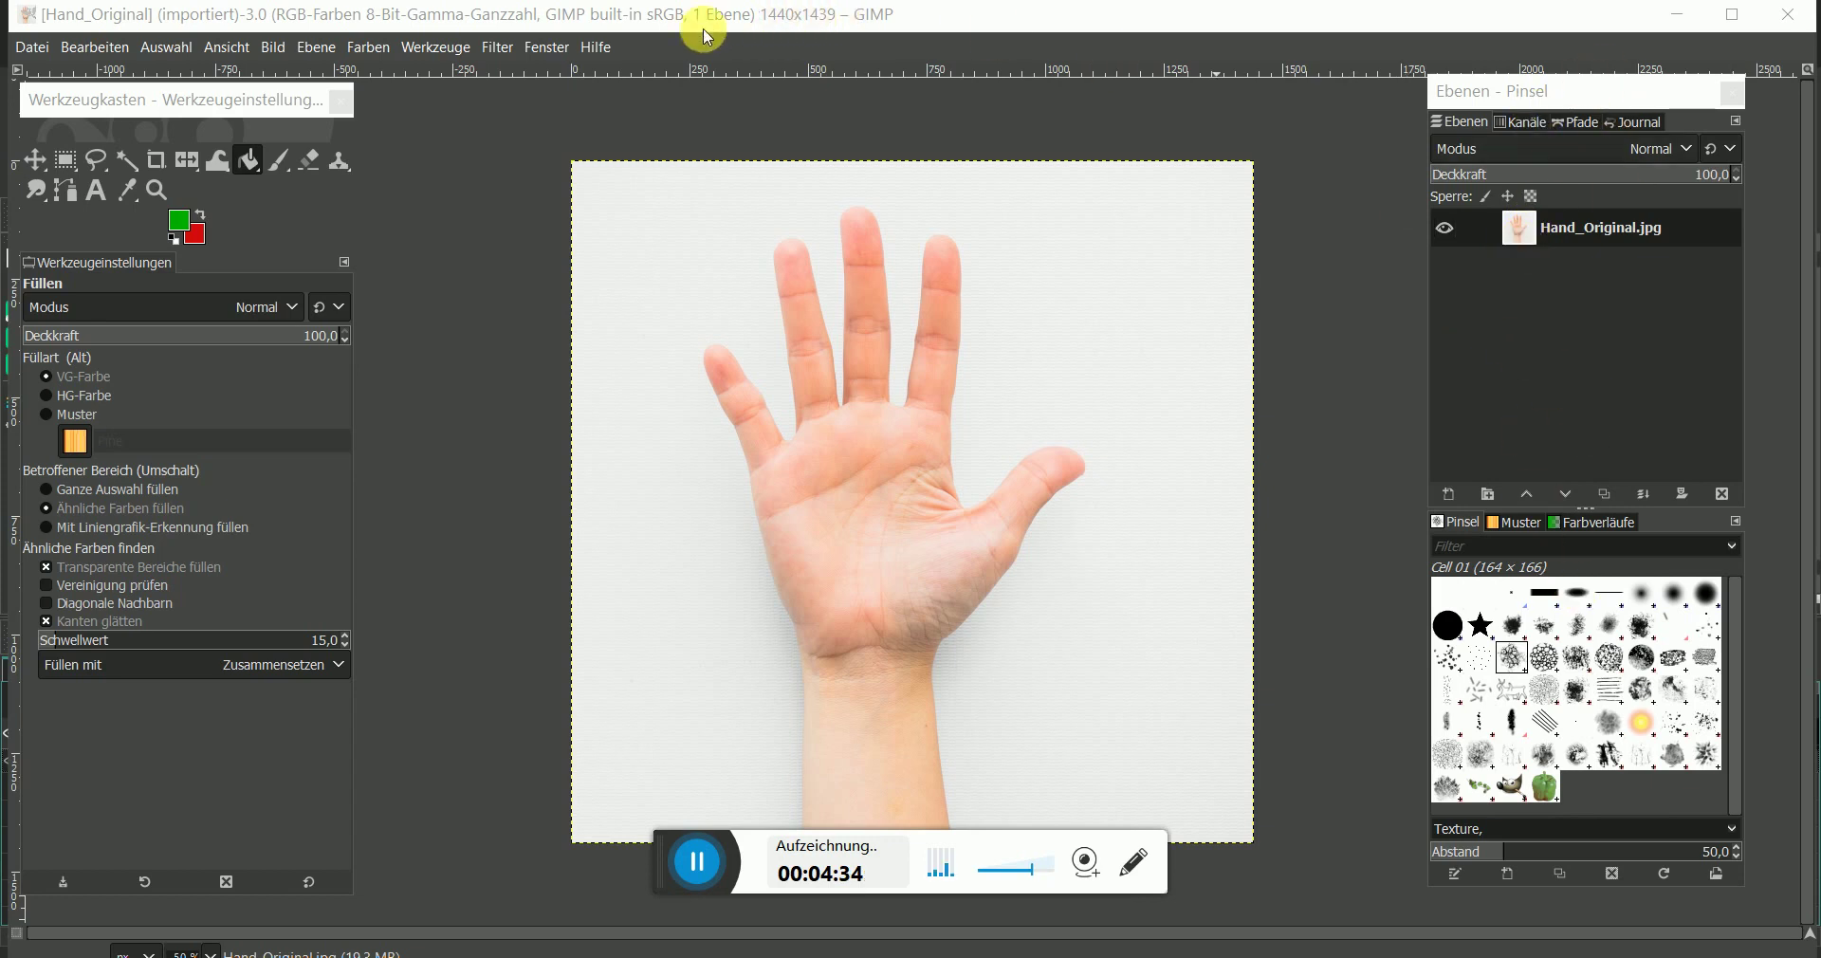
- Look through the Ansicht, Werkzeuge and Fenster menus, then focus the Hand_Original.jpg layer
left_click(237, 51)
key("Escape")
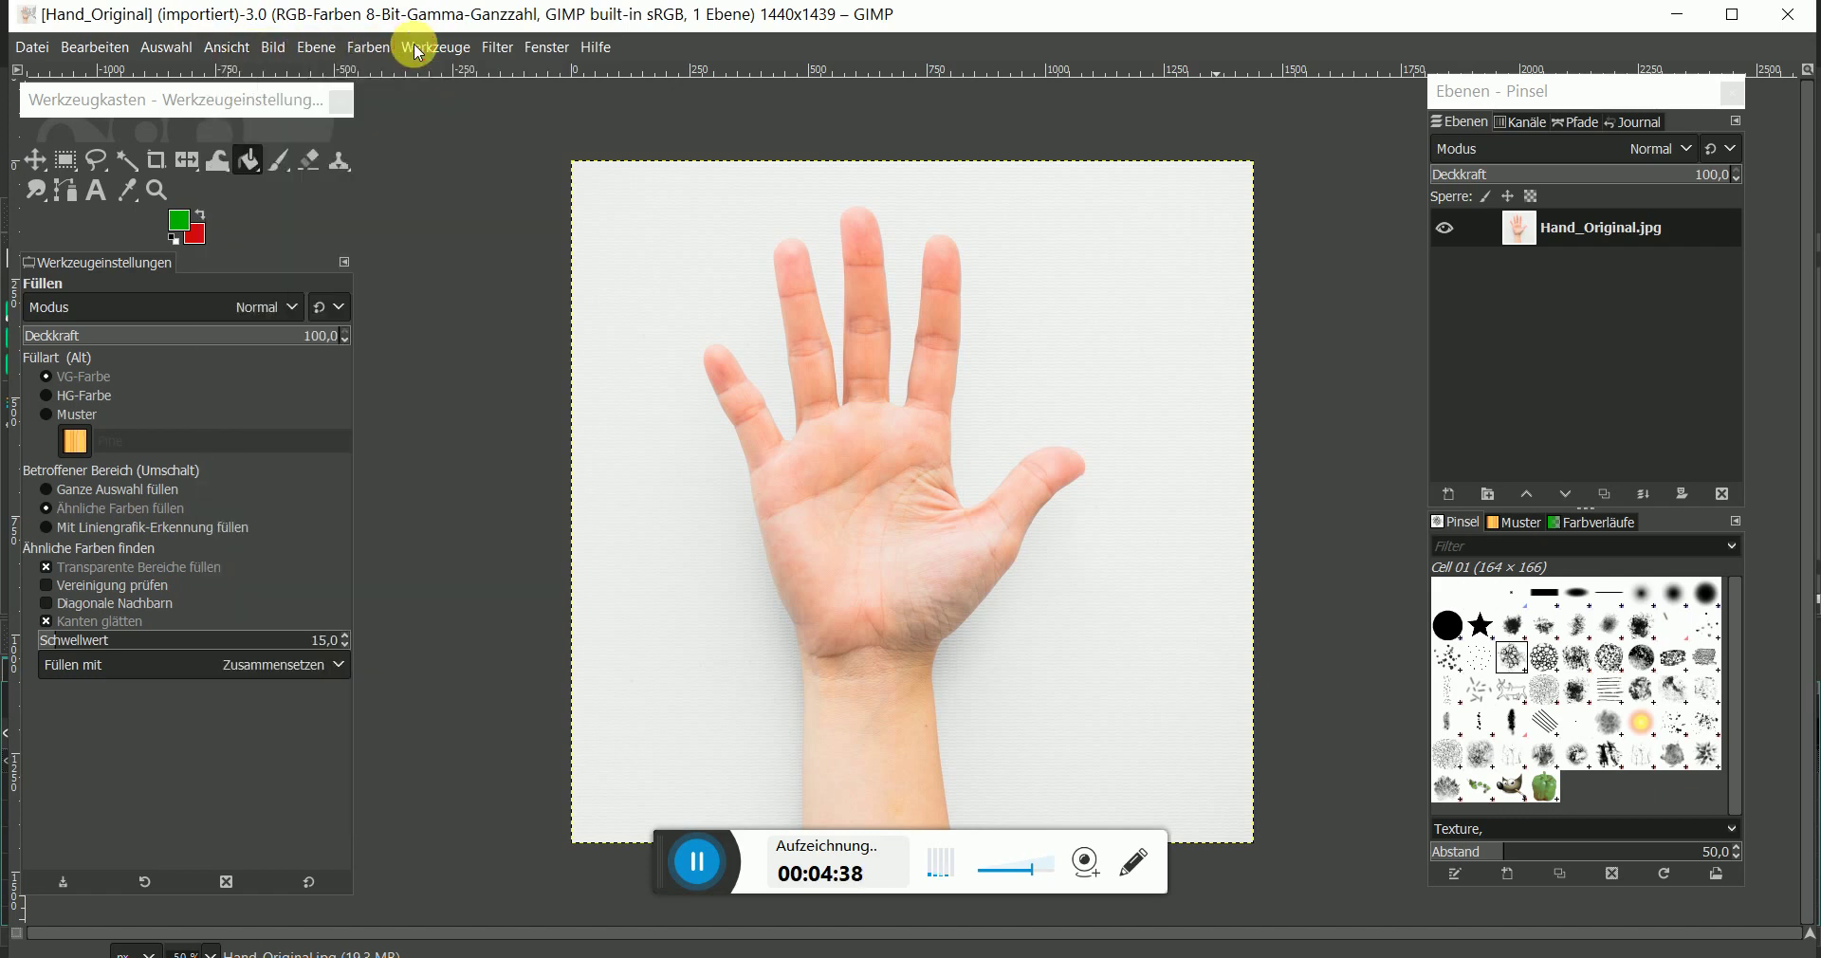
left_click(419, 52)
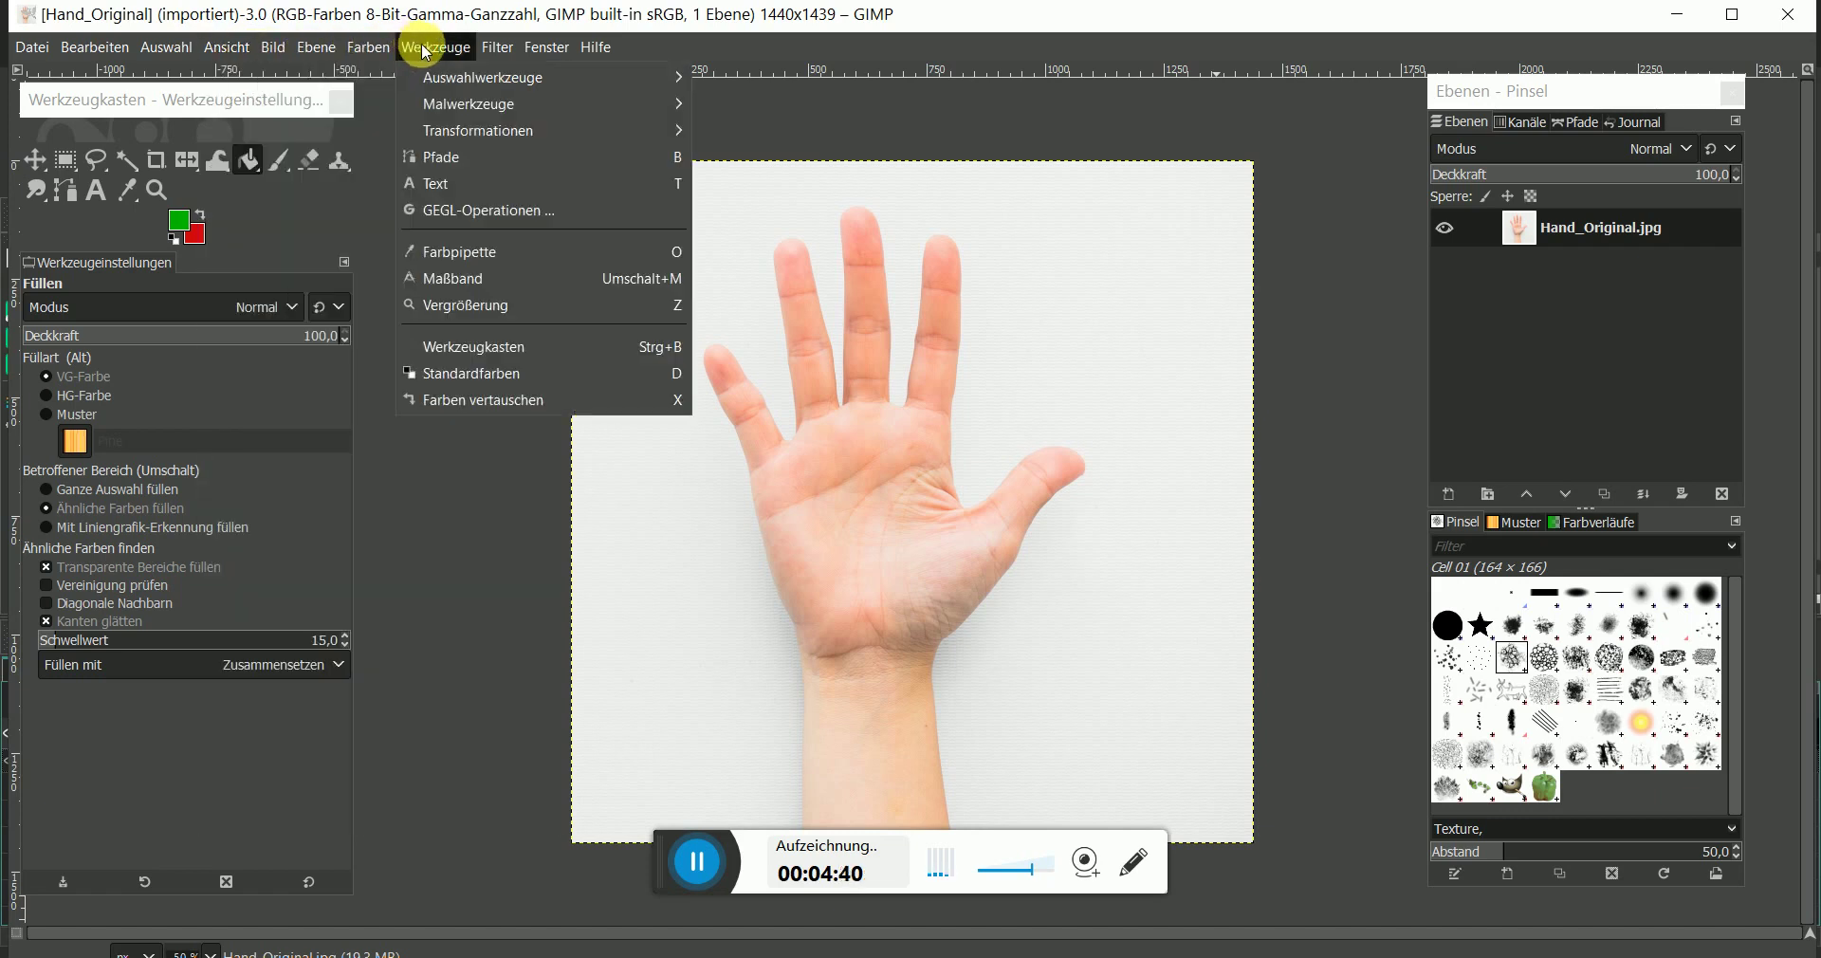
key("Escape")
left_click(548, 49)
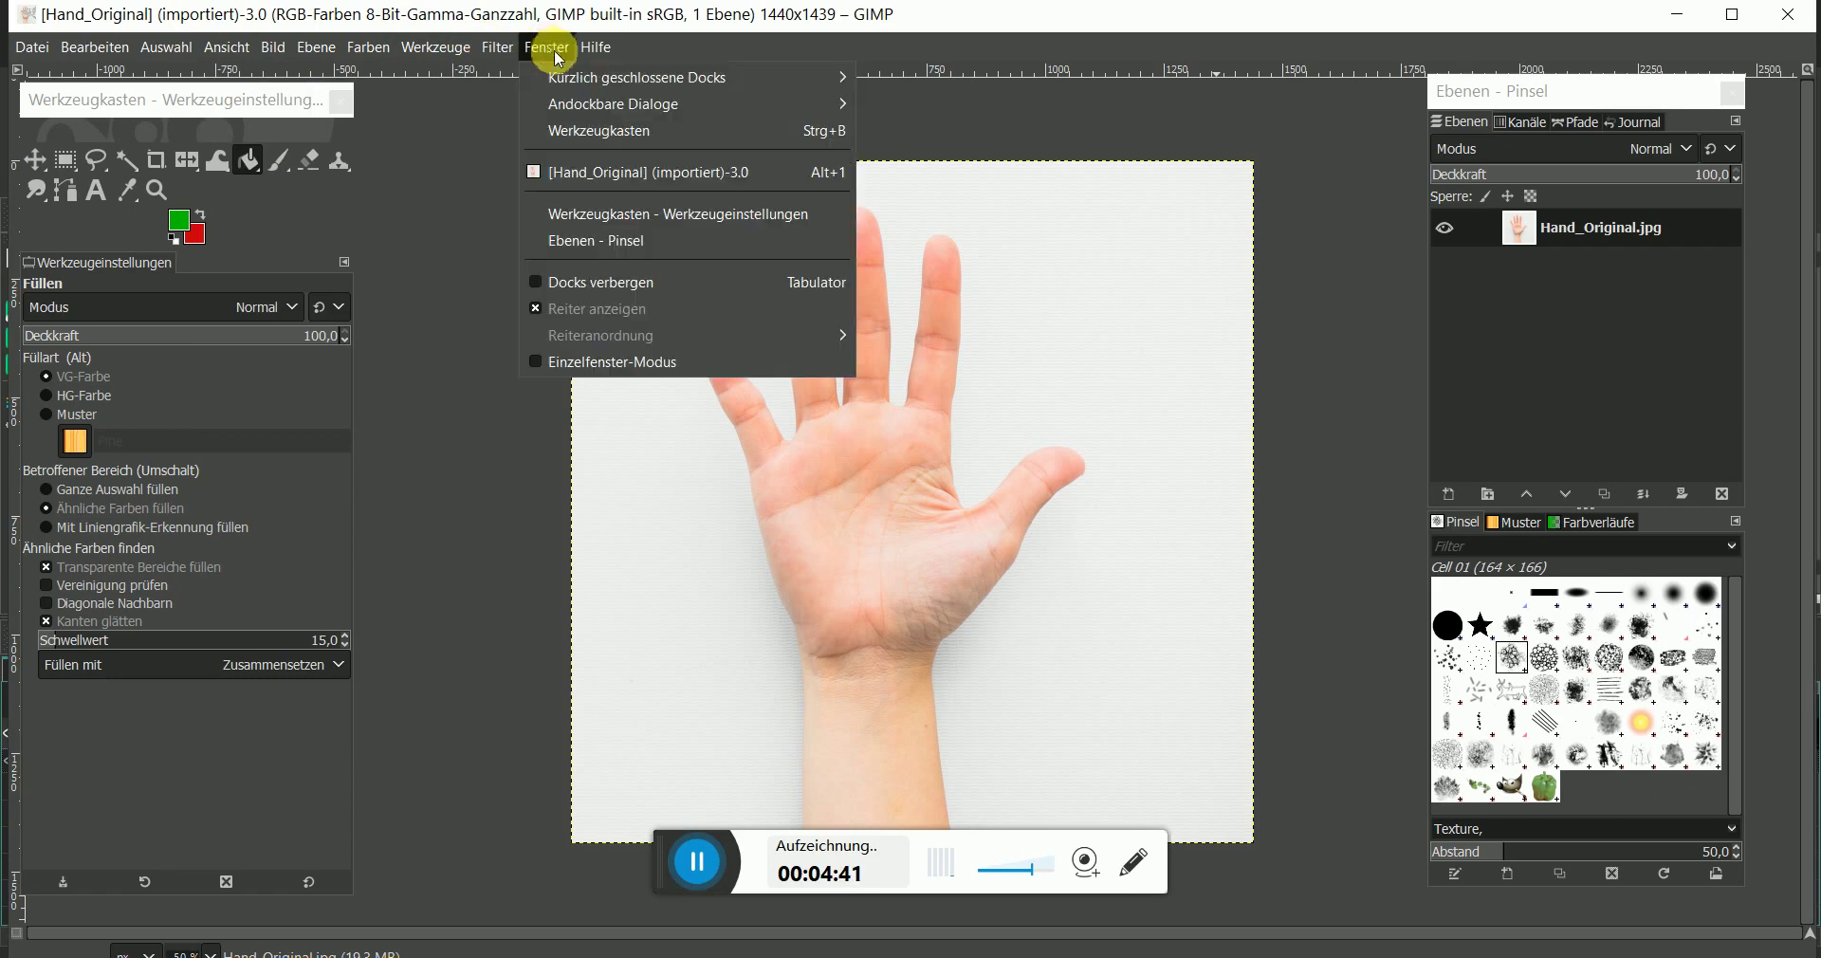
mouse_move(585, 83)
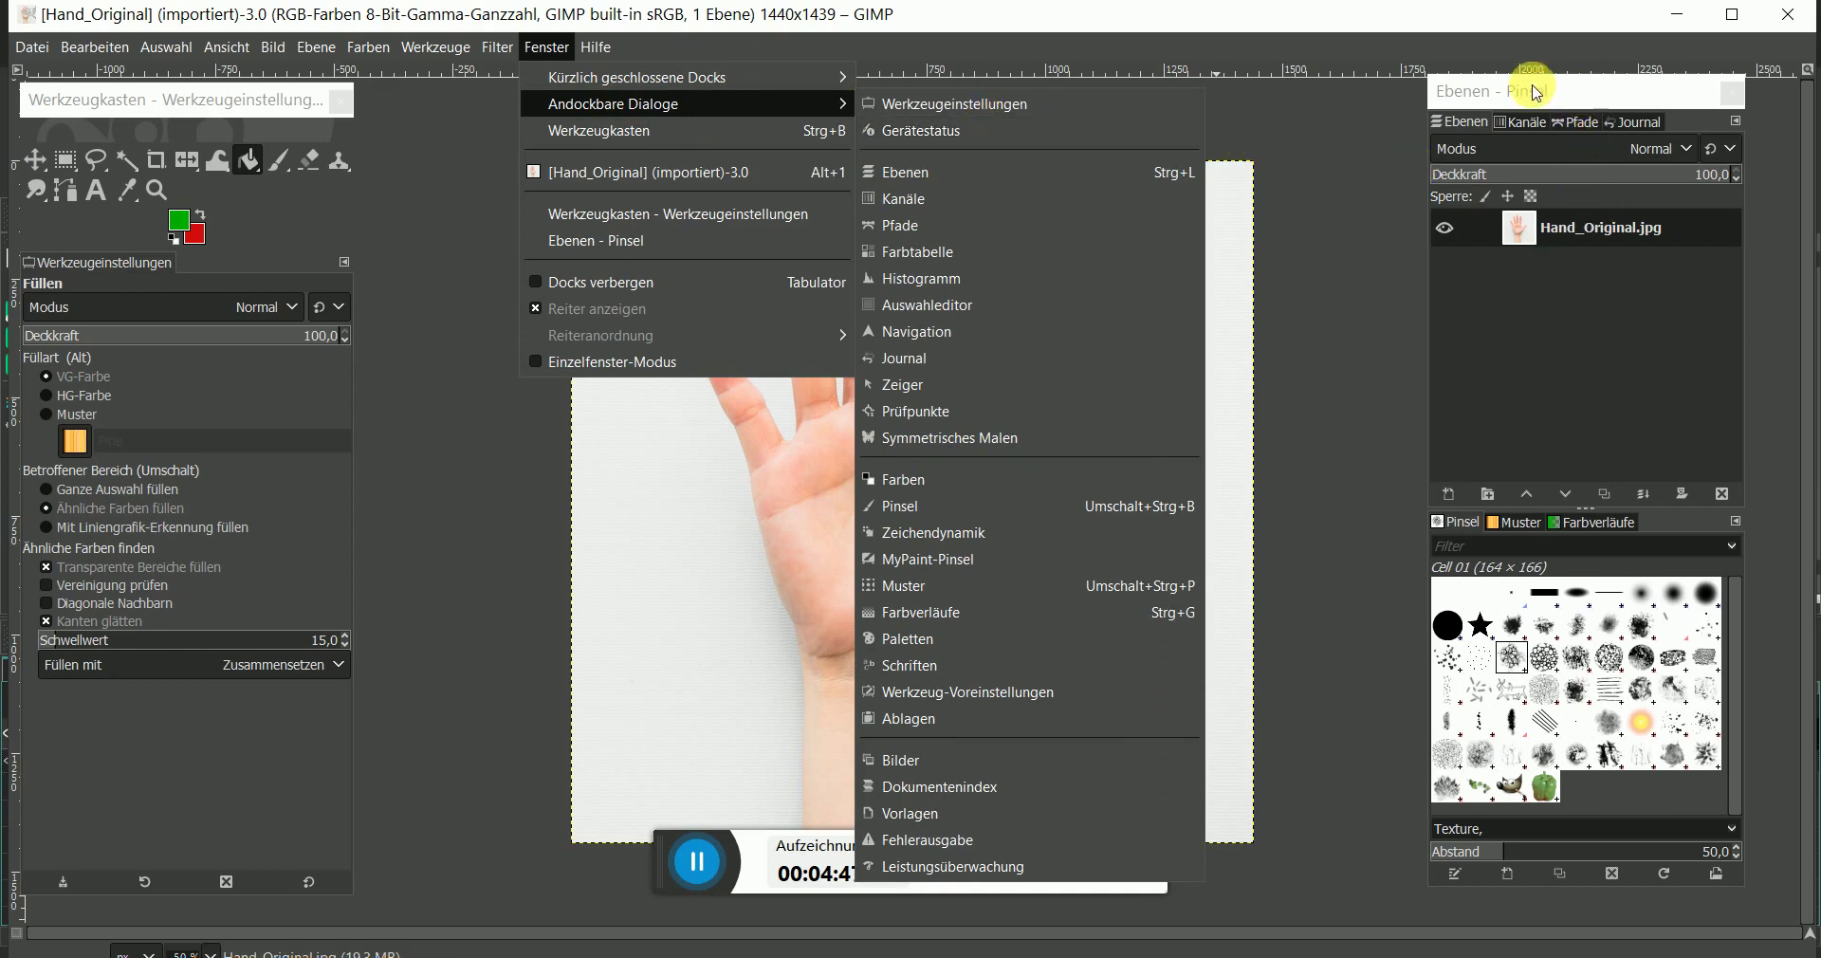
left_click(1555, 100)
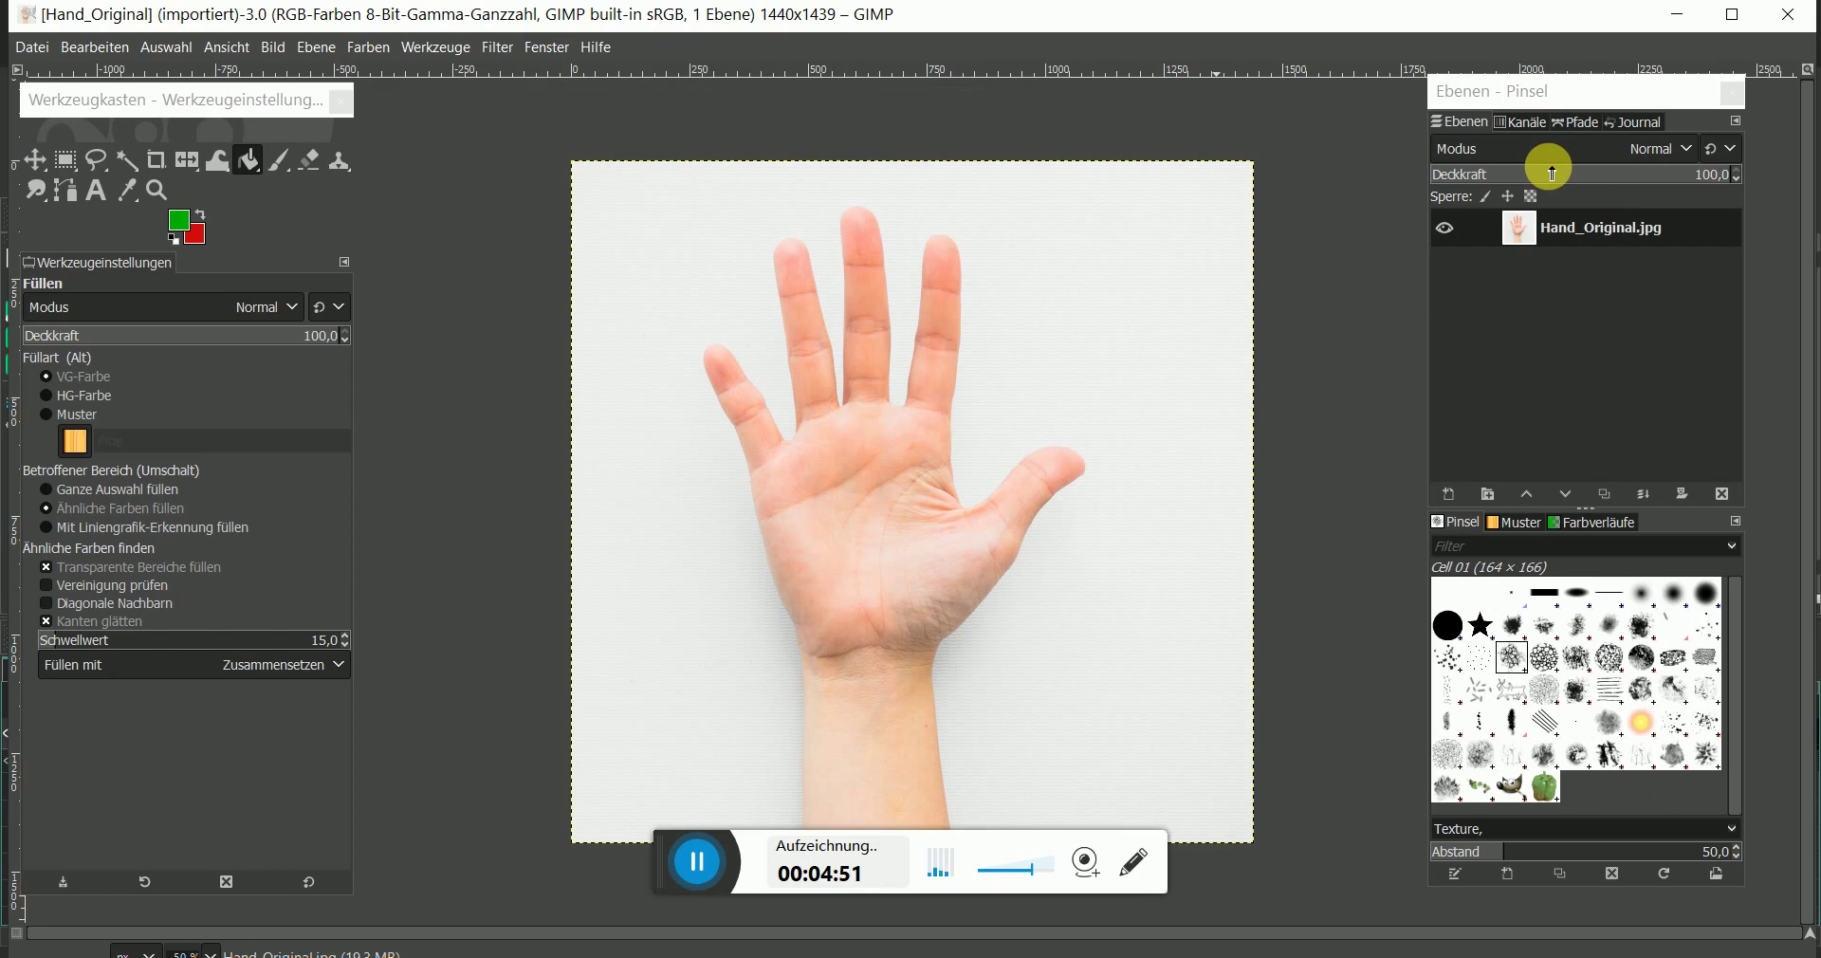
left_click(1517, 228)
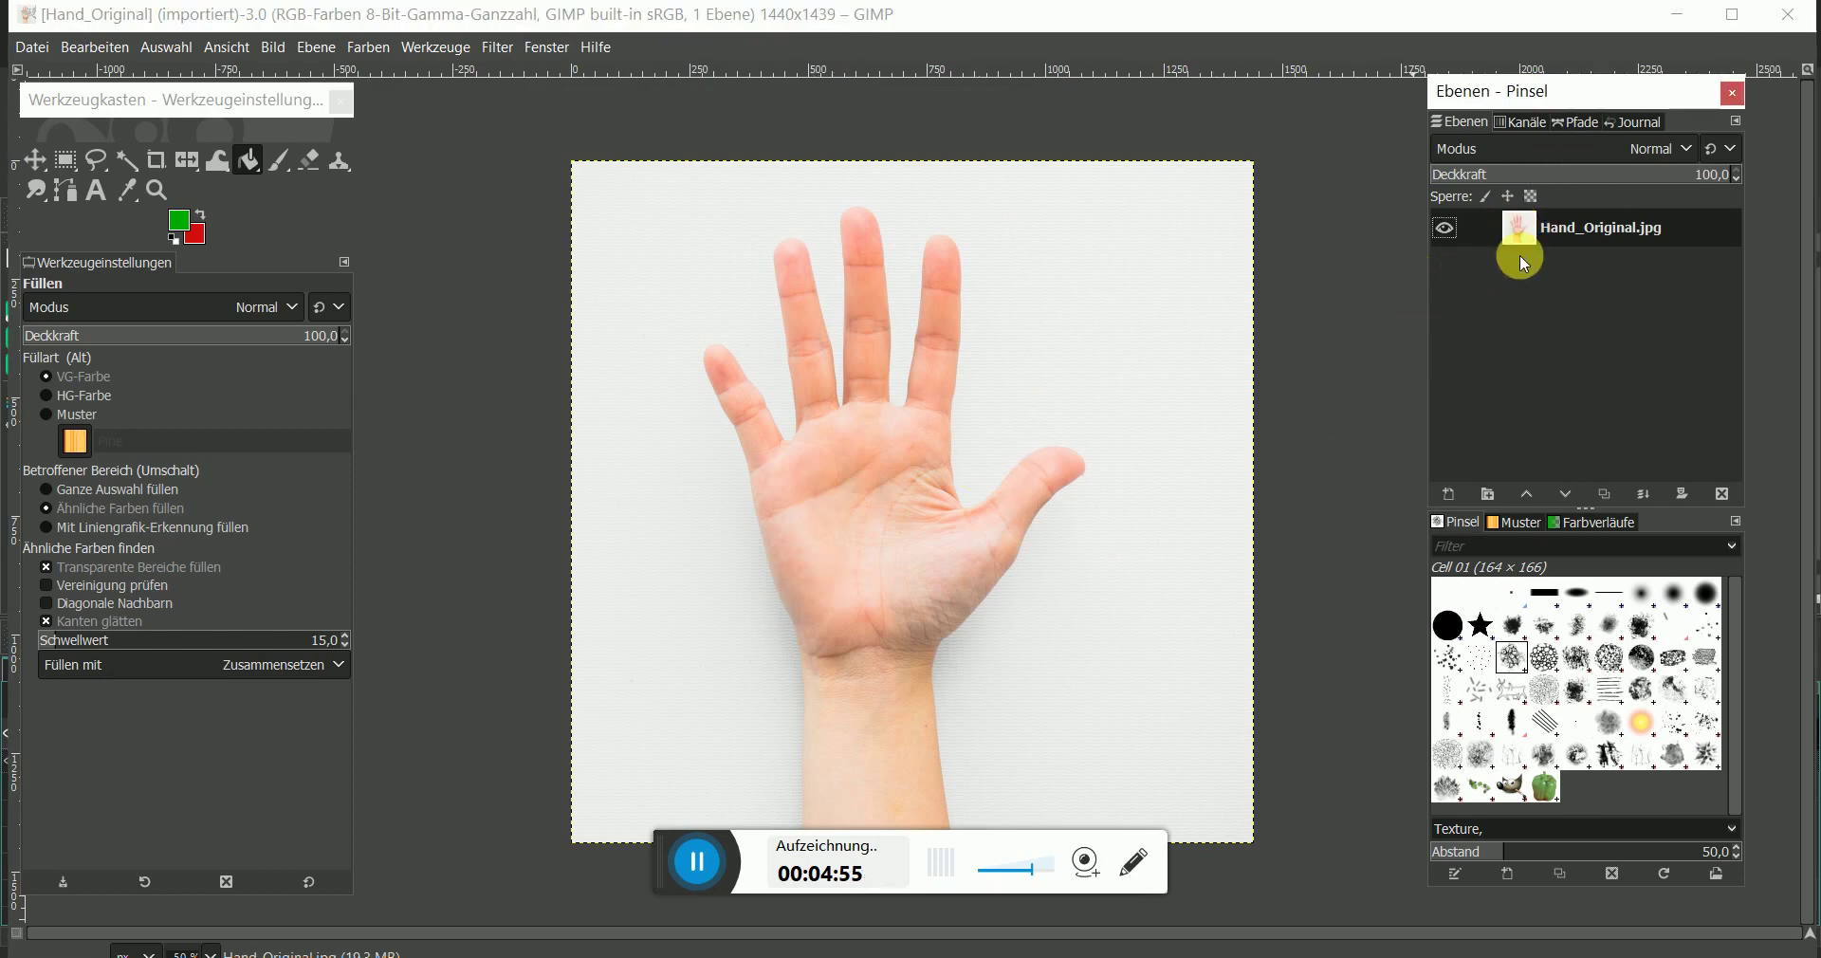
- Add a transparent layer 'Ebene' and try reordering it against the hand photo layer
right_click(1528, 237)
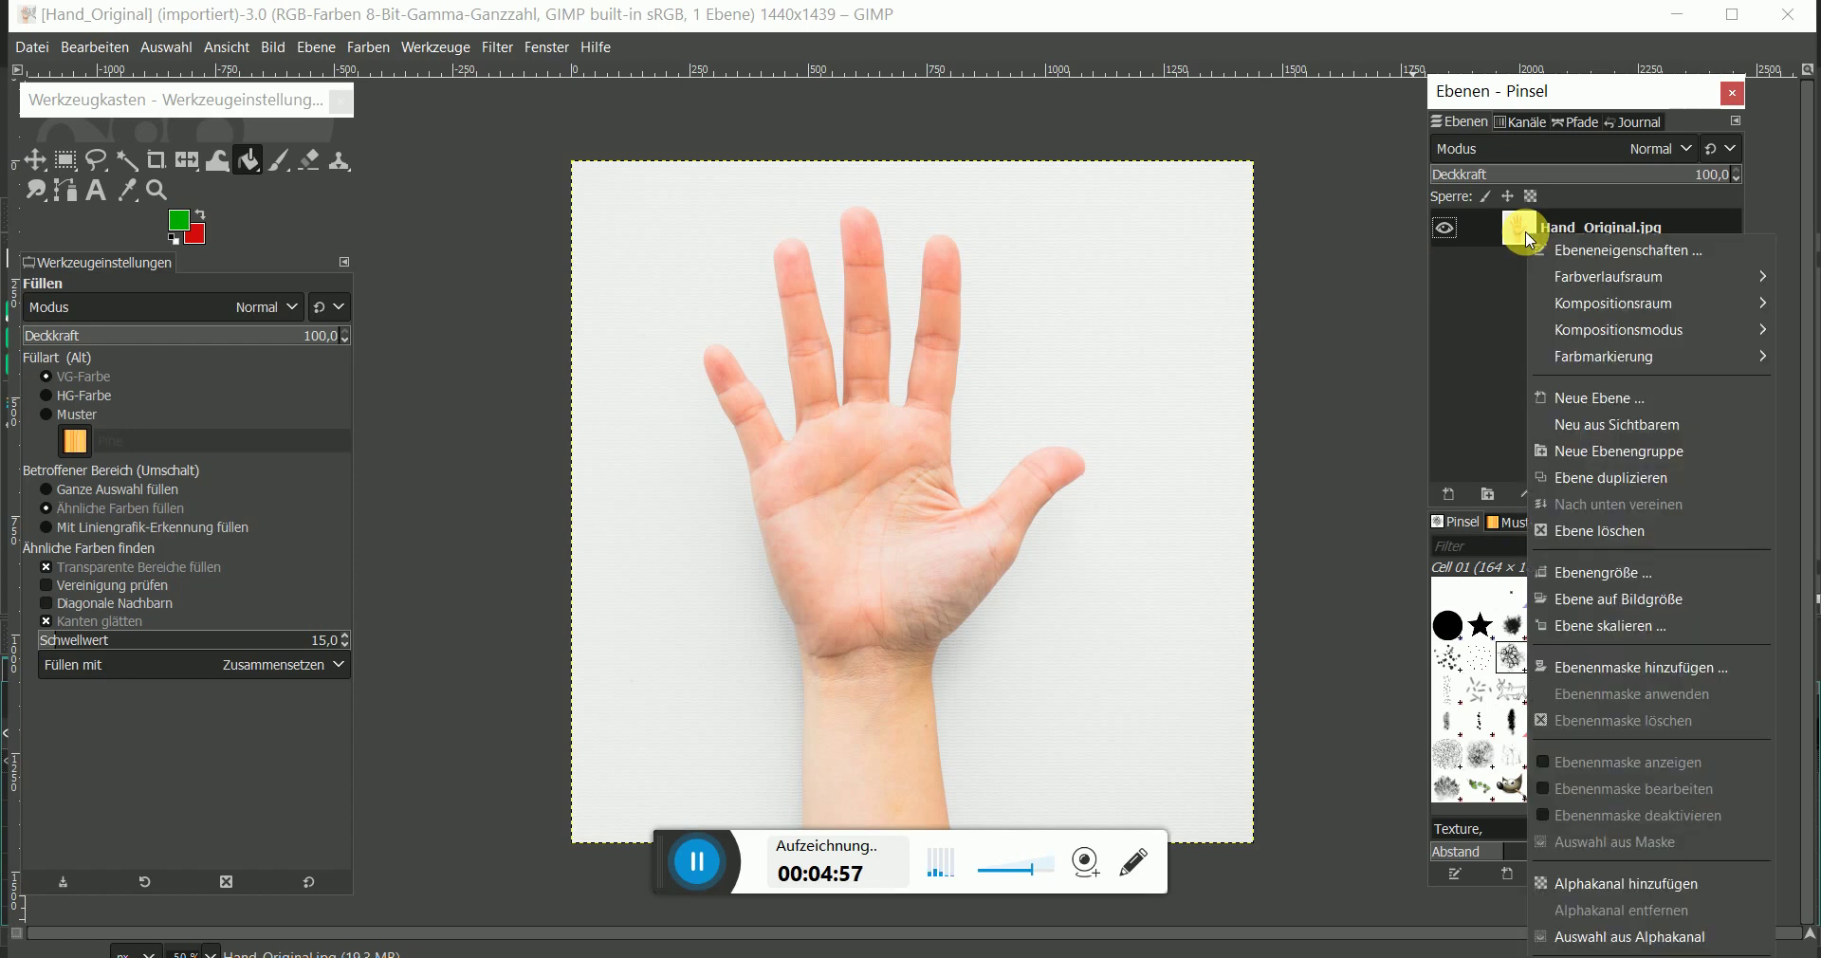
left_click(1584, 402)
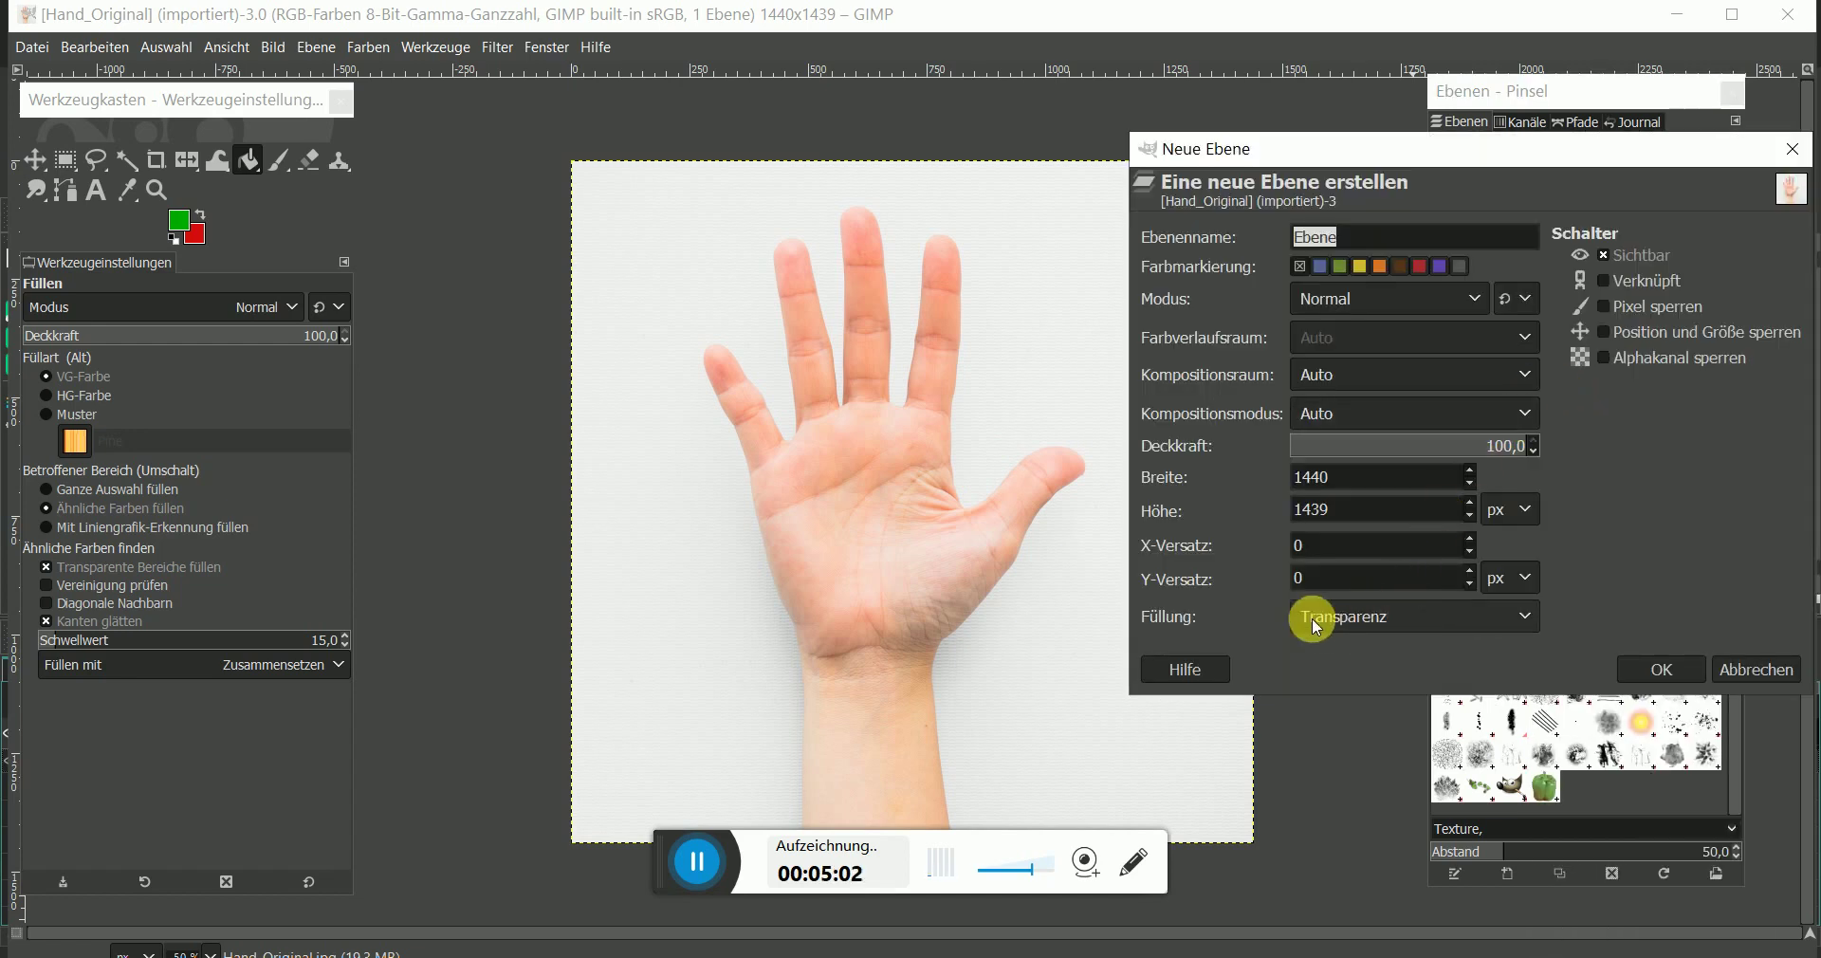
left_click(1678, 668)
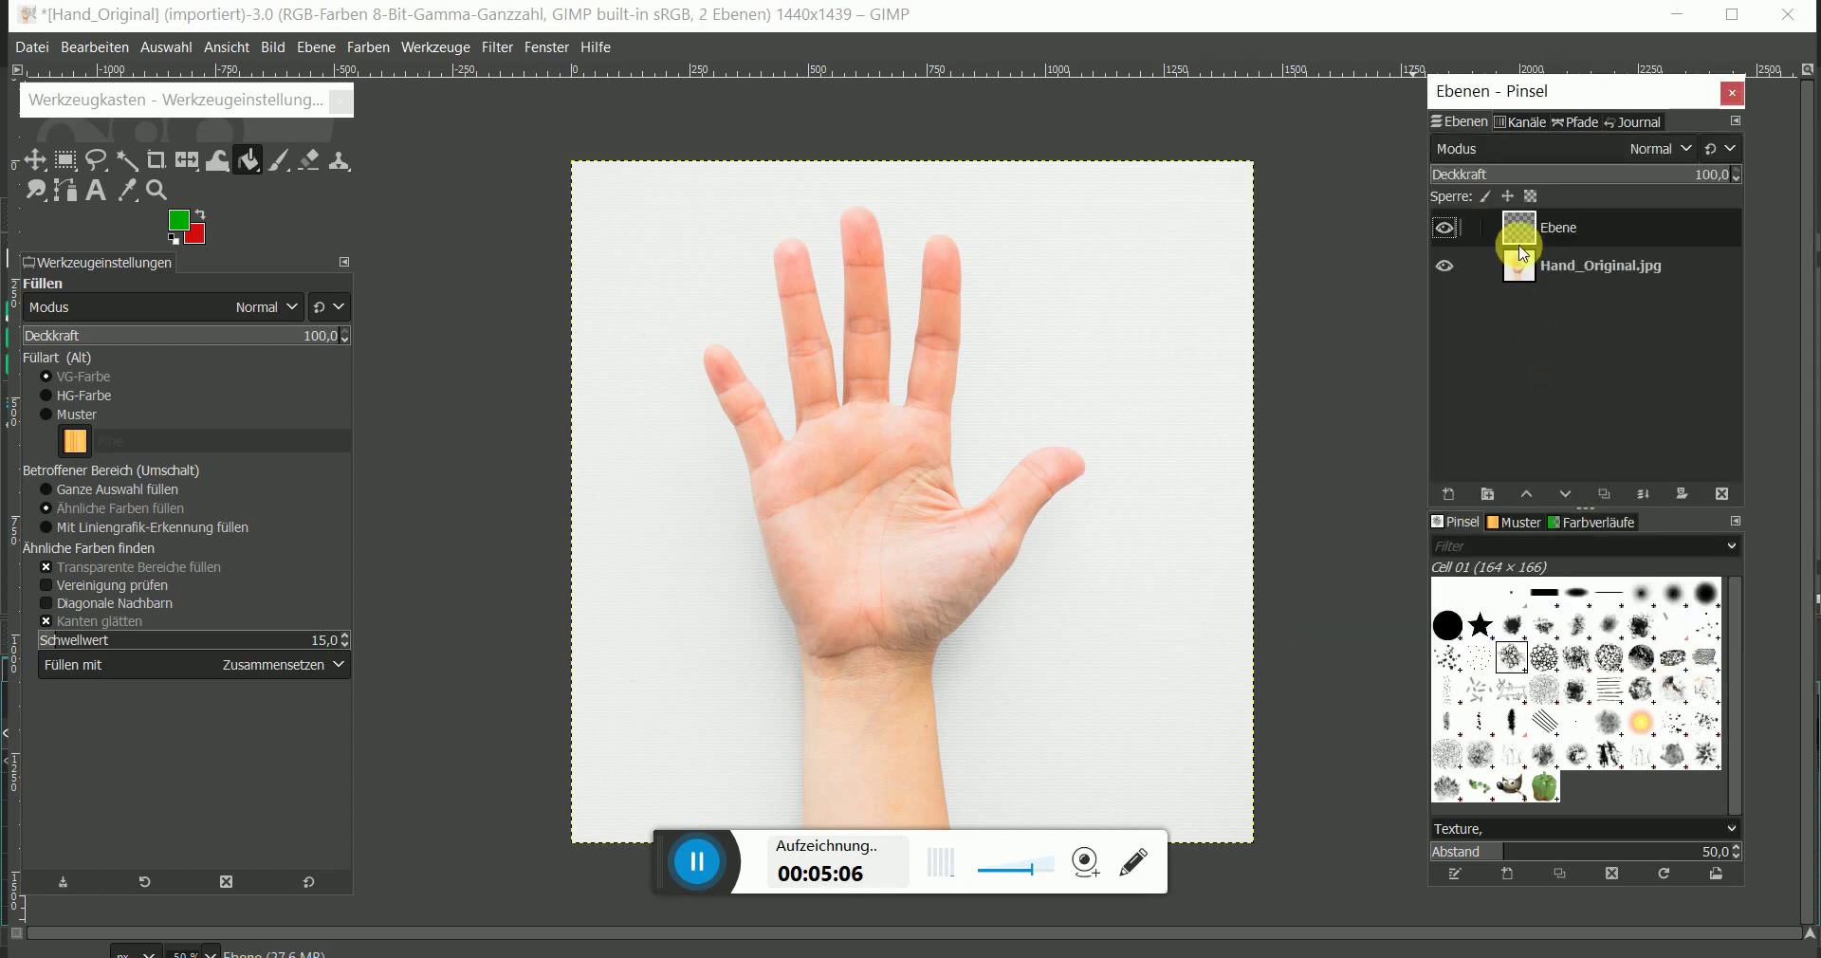
left_click(1519, 267)
mouse_move(1519, 266)
left_mouse_down()
mouse_move(1520, 210)
mouse_move(1528, 283)
mouse_move(1507, 220)
mouse_move(1518, 250)
left_mouse_up()
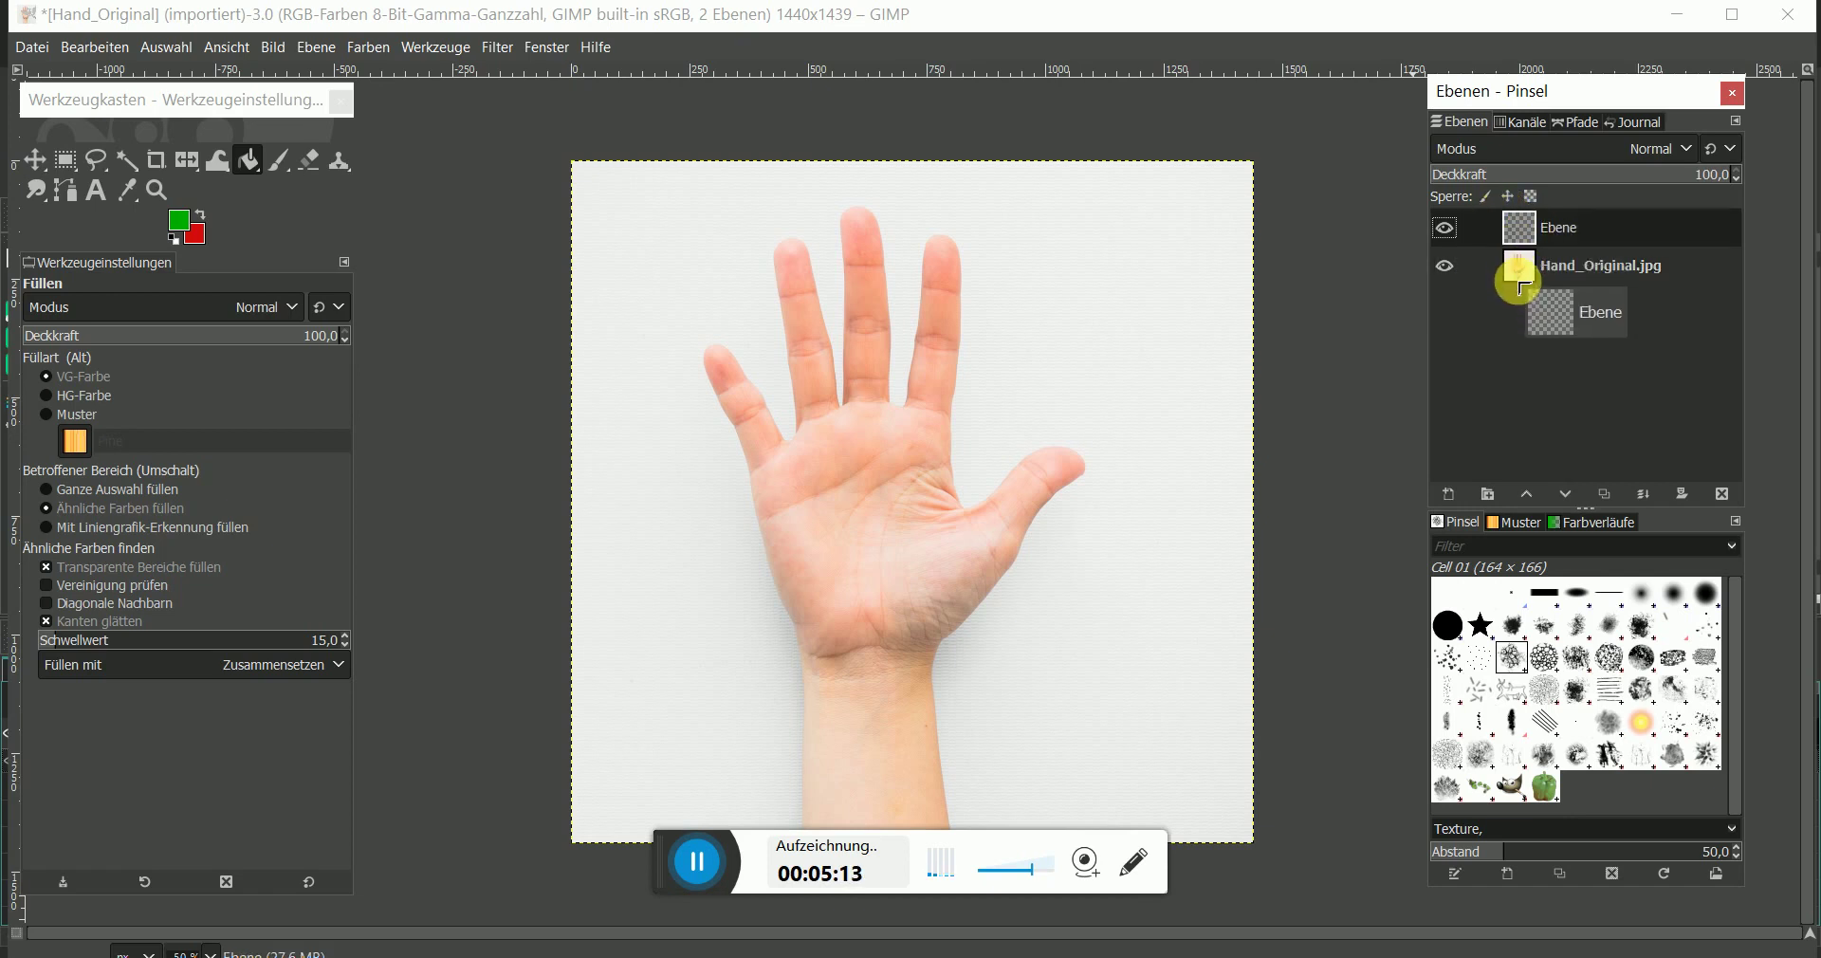
left_click(1518, 250)
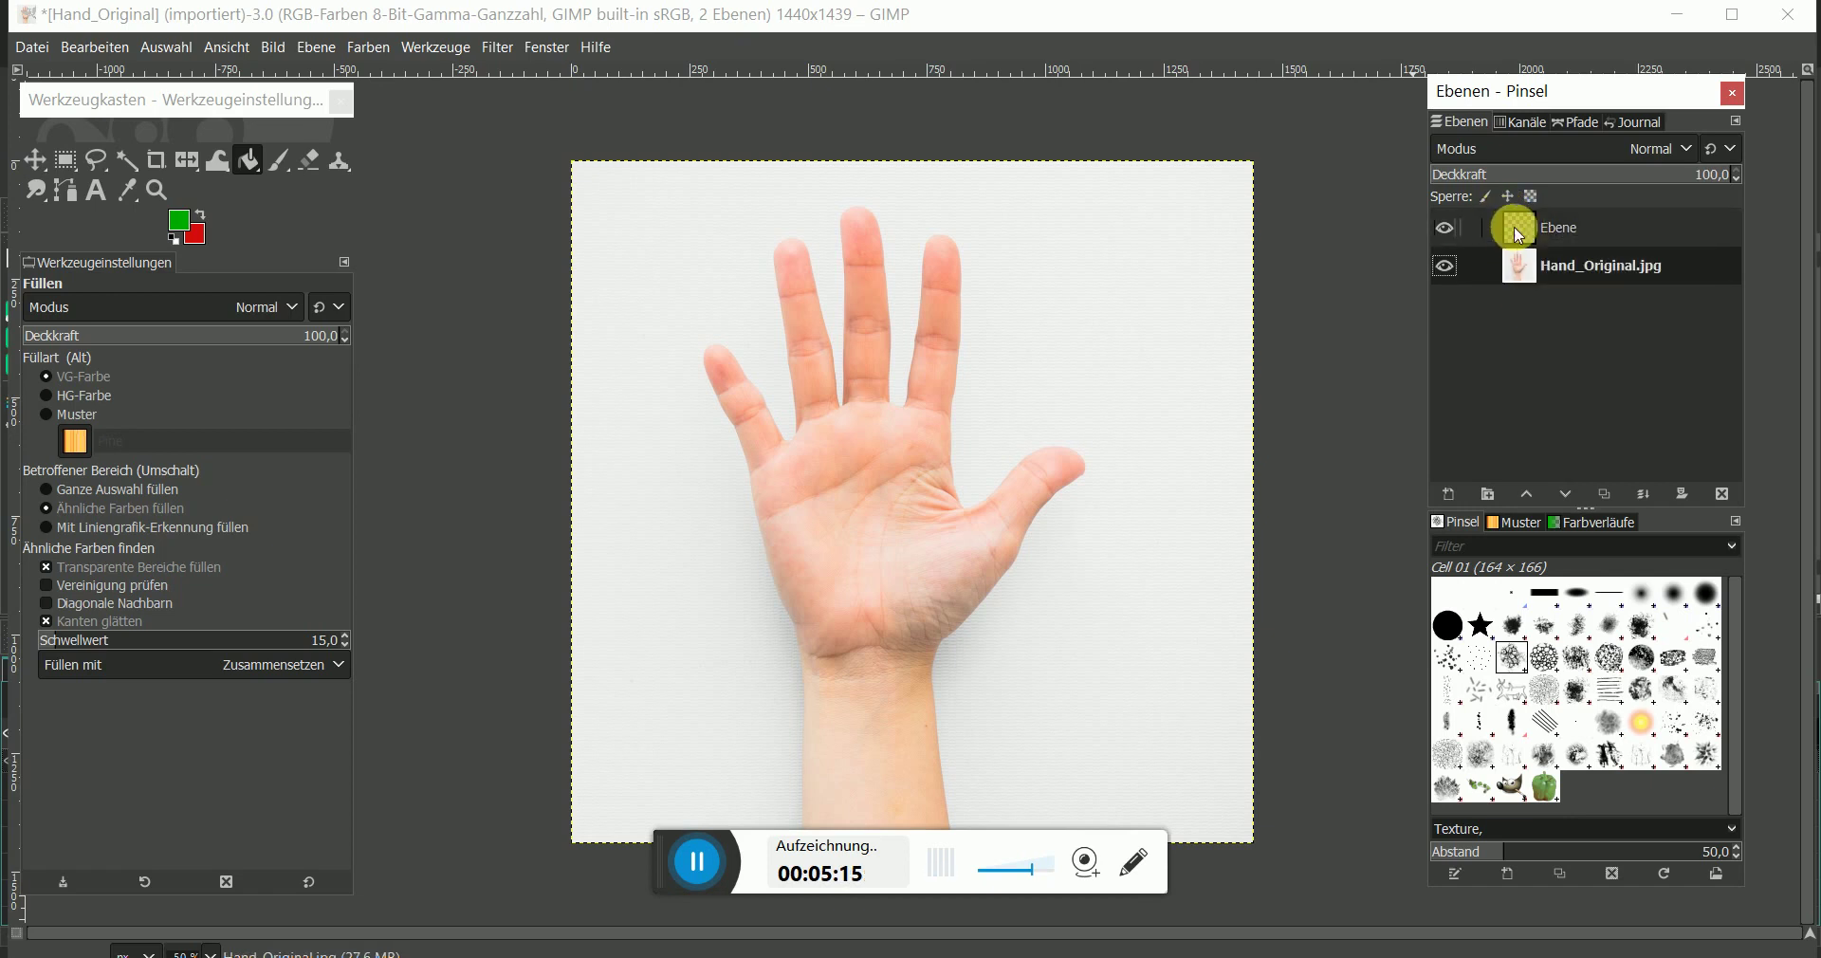
left_click_drag(1556, 235, 1541, 268)
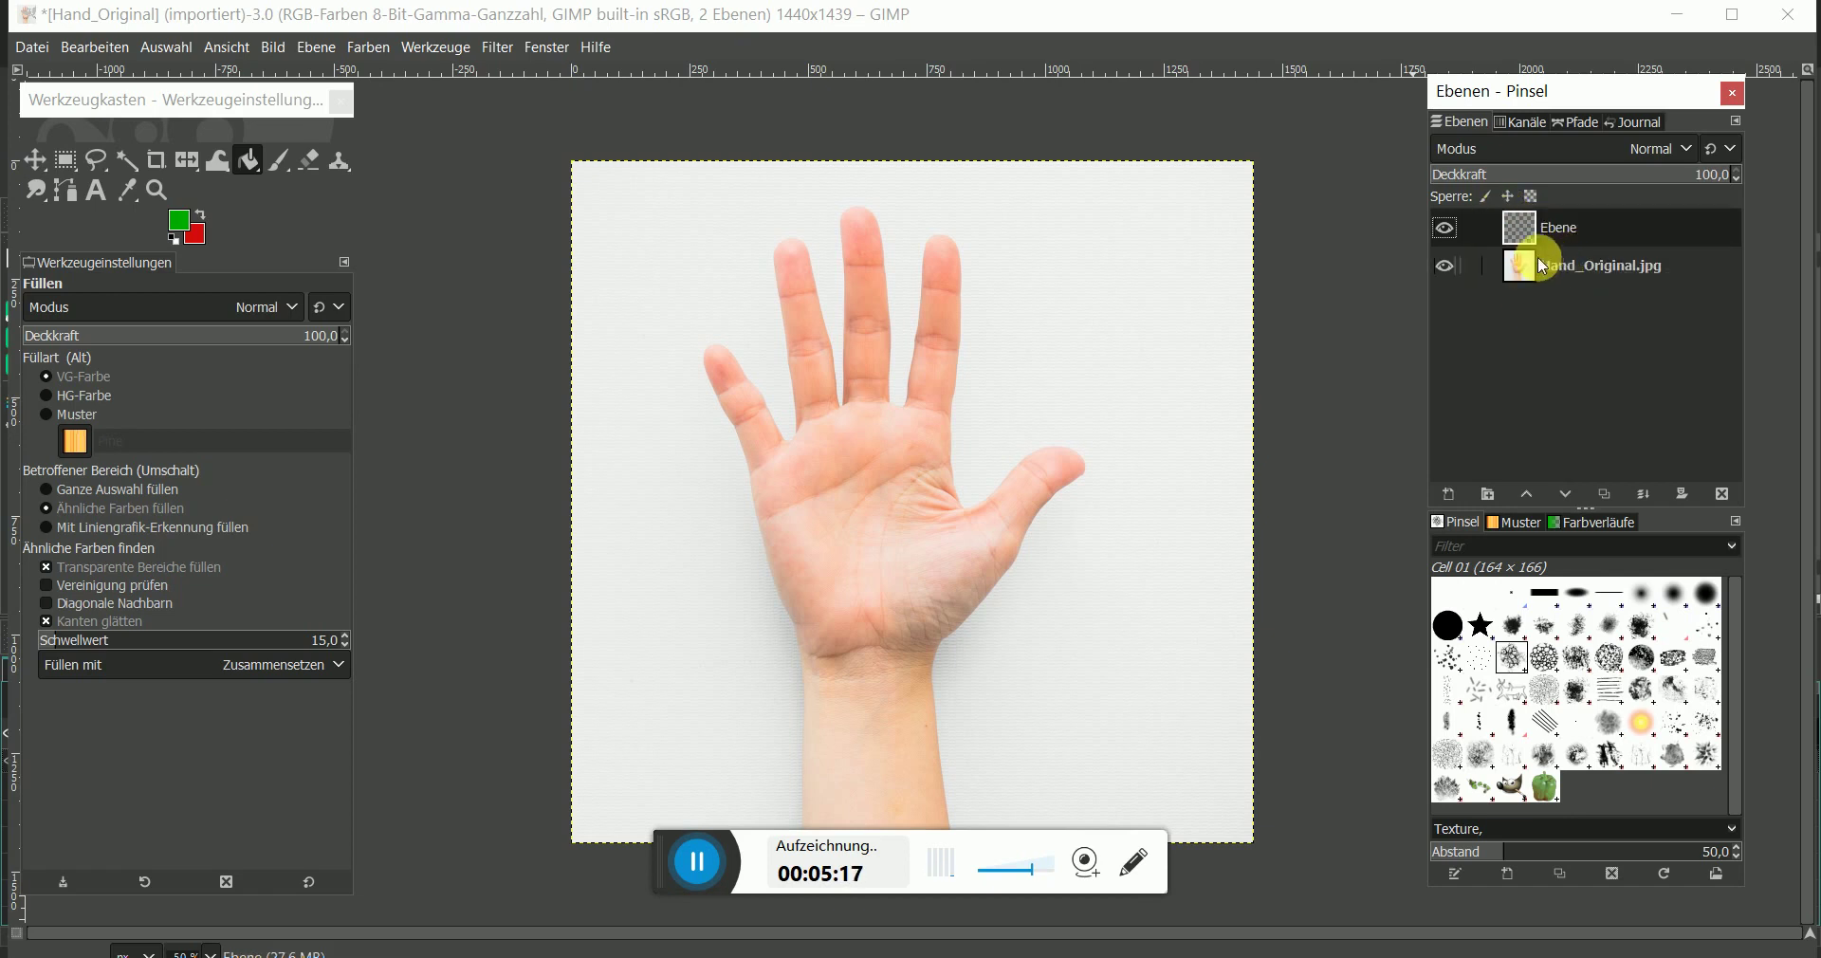
- Add a second transparent layer, Ebene #1, and reselect the hand photo layer
right_click(1537, 269)
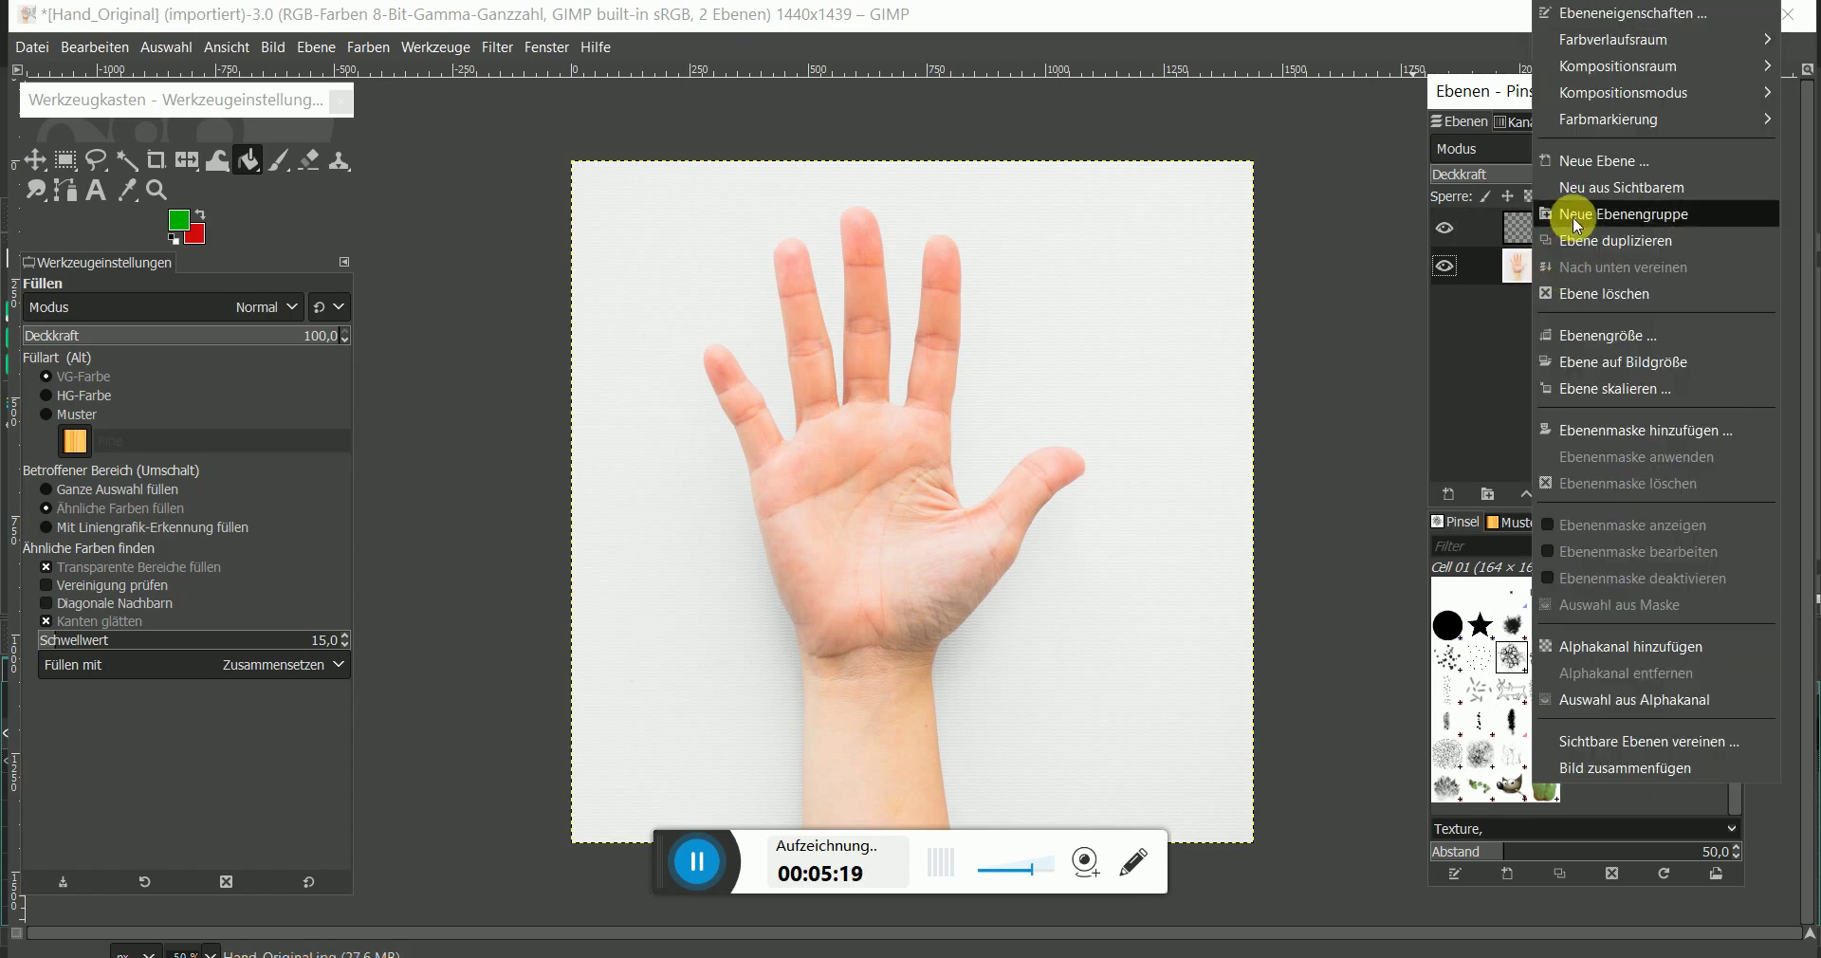
left_click(1578, 163)
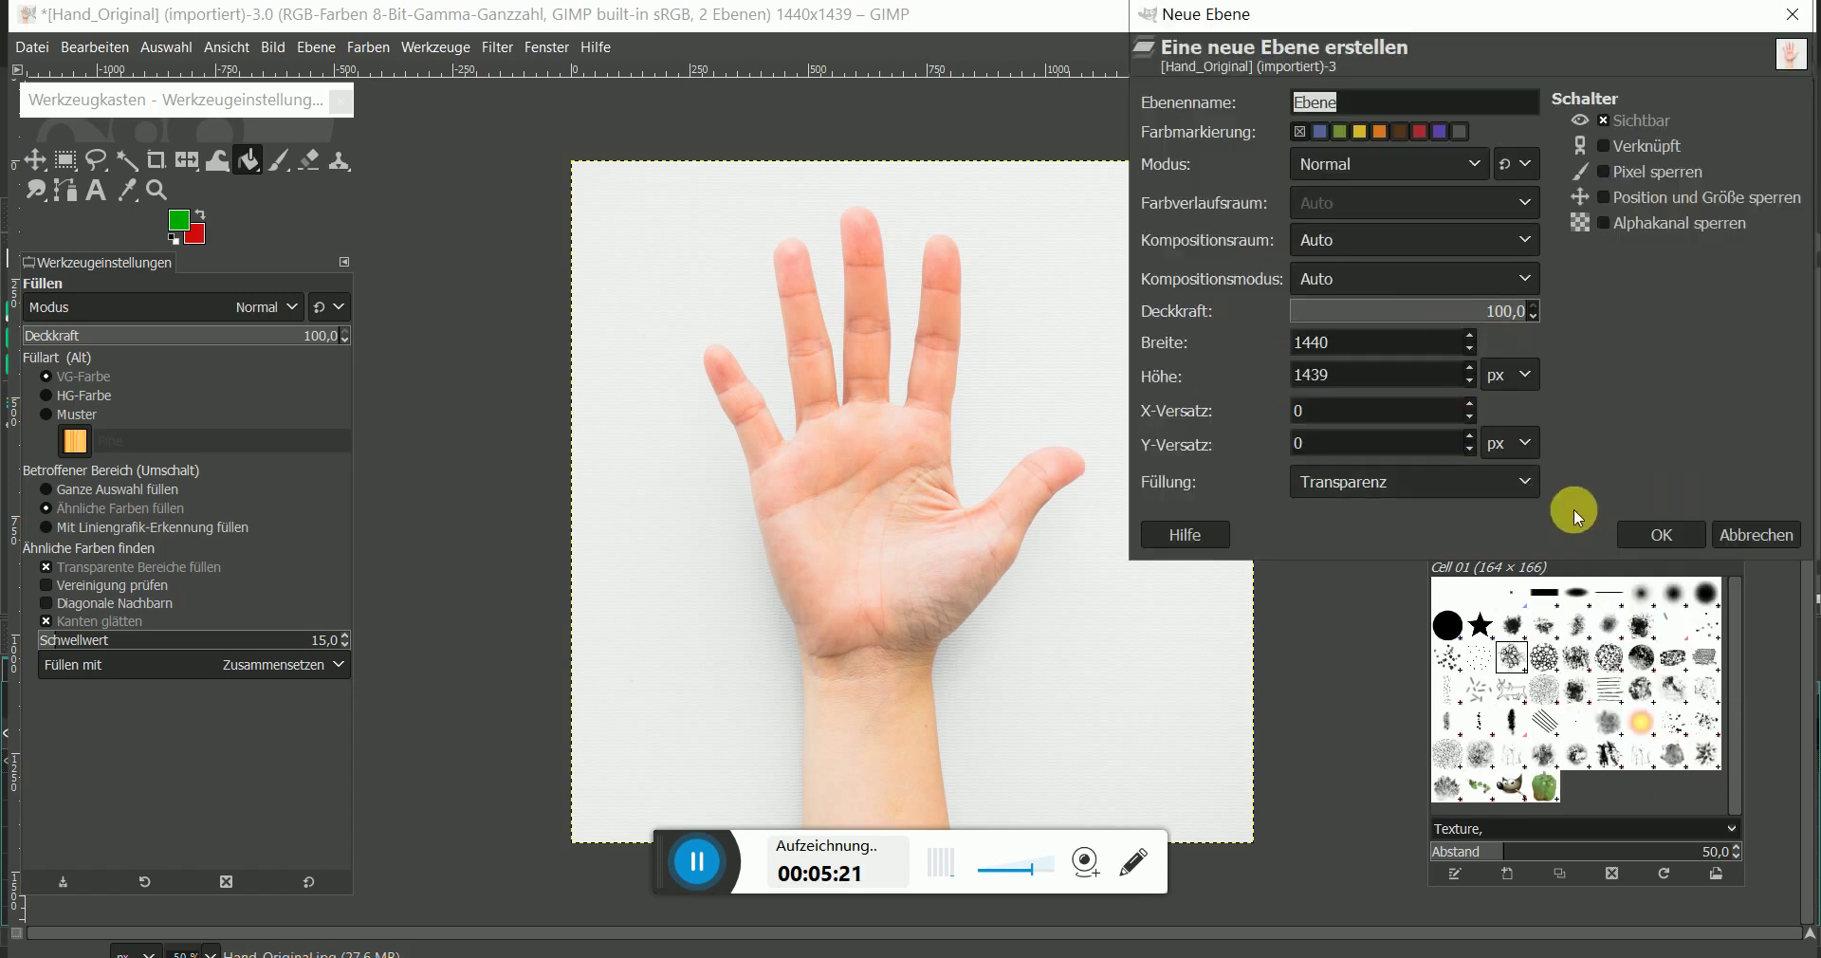
left_click(1650, 533)
left_click(1520, 313)
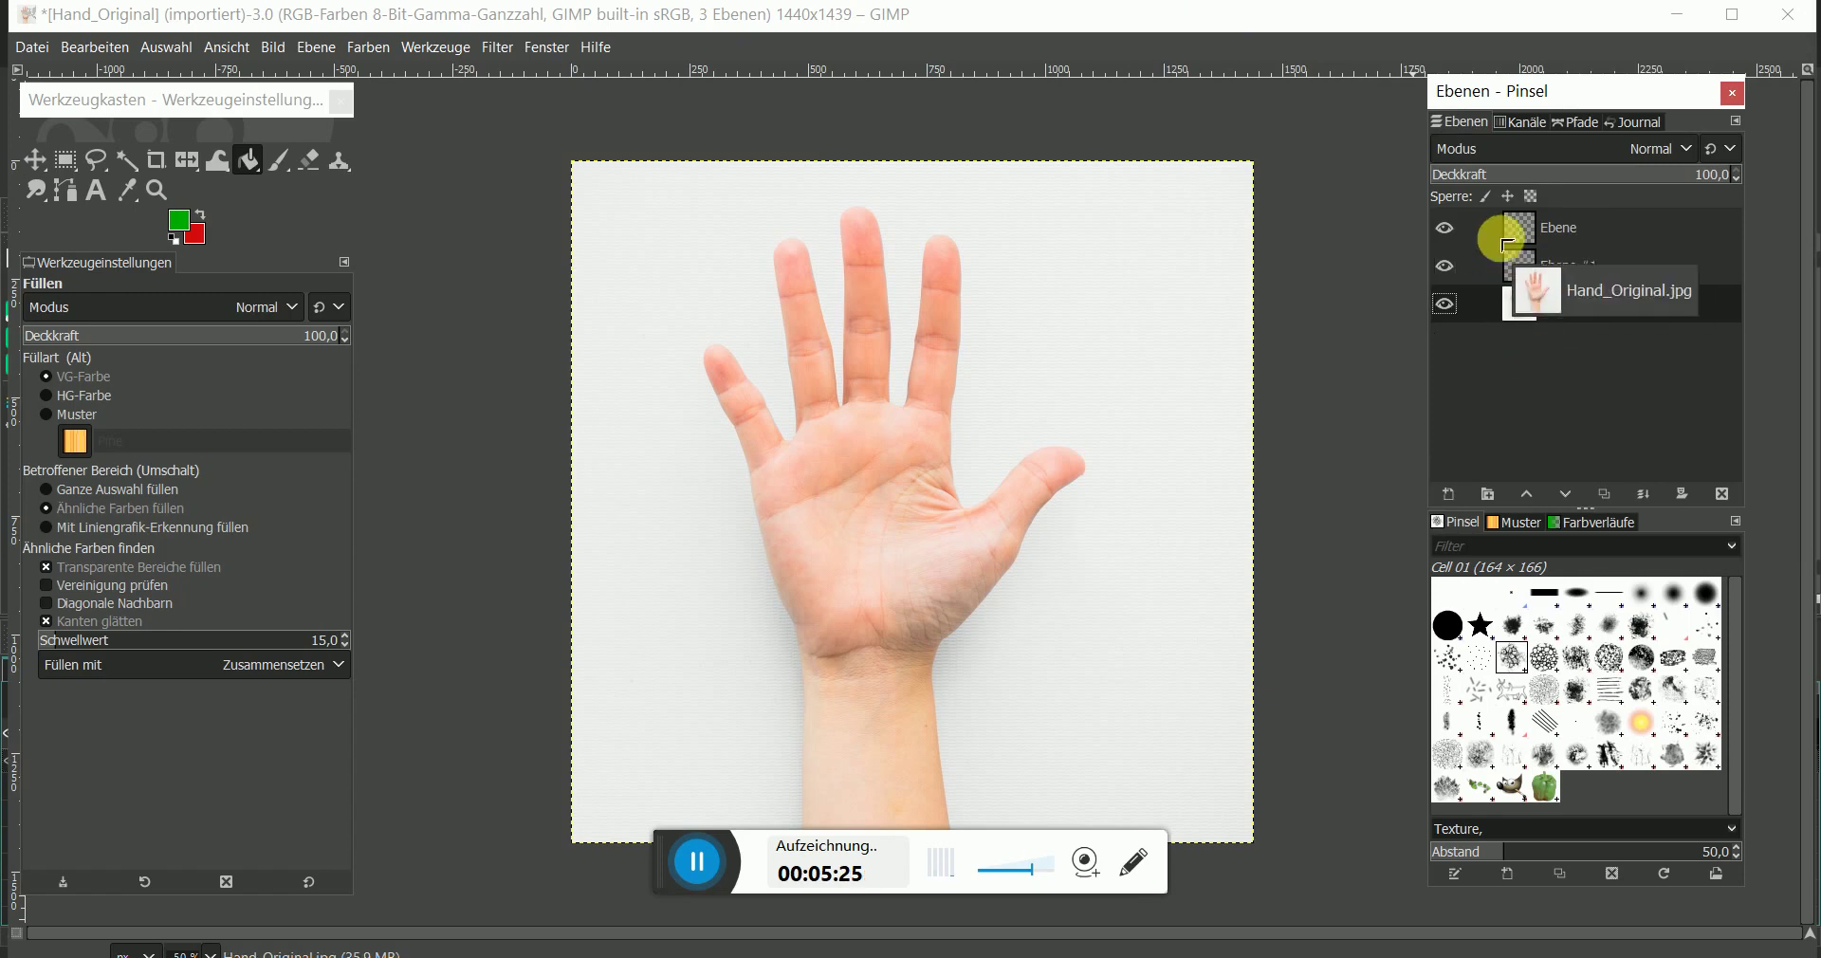
left_click(1523, 265)
left_click(1520, 305)
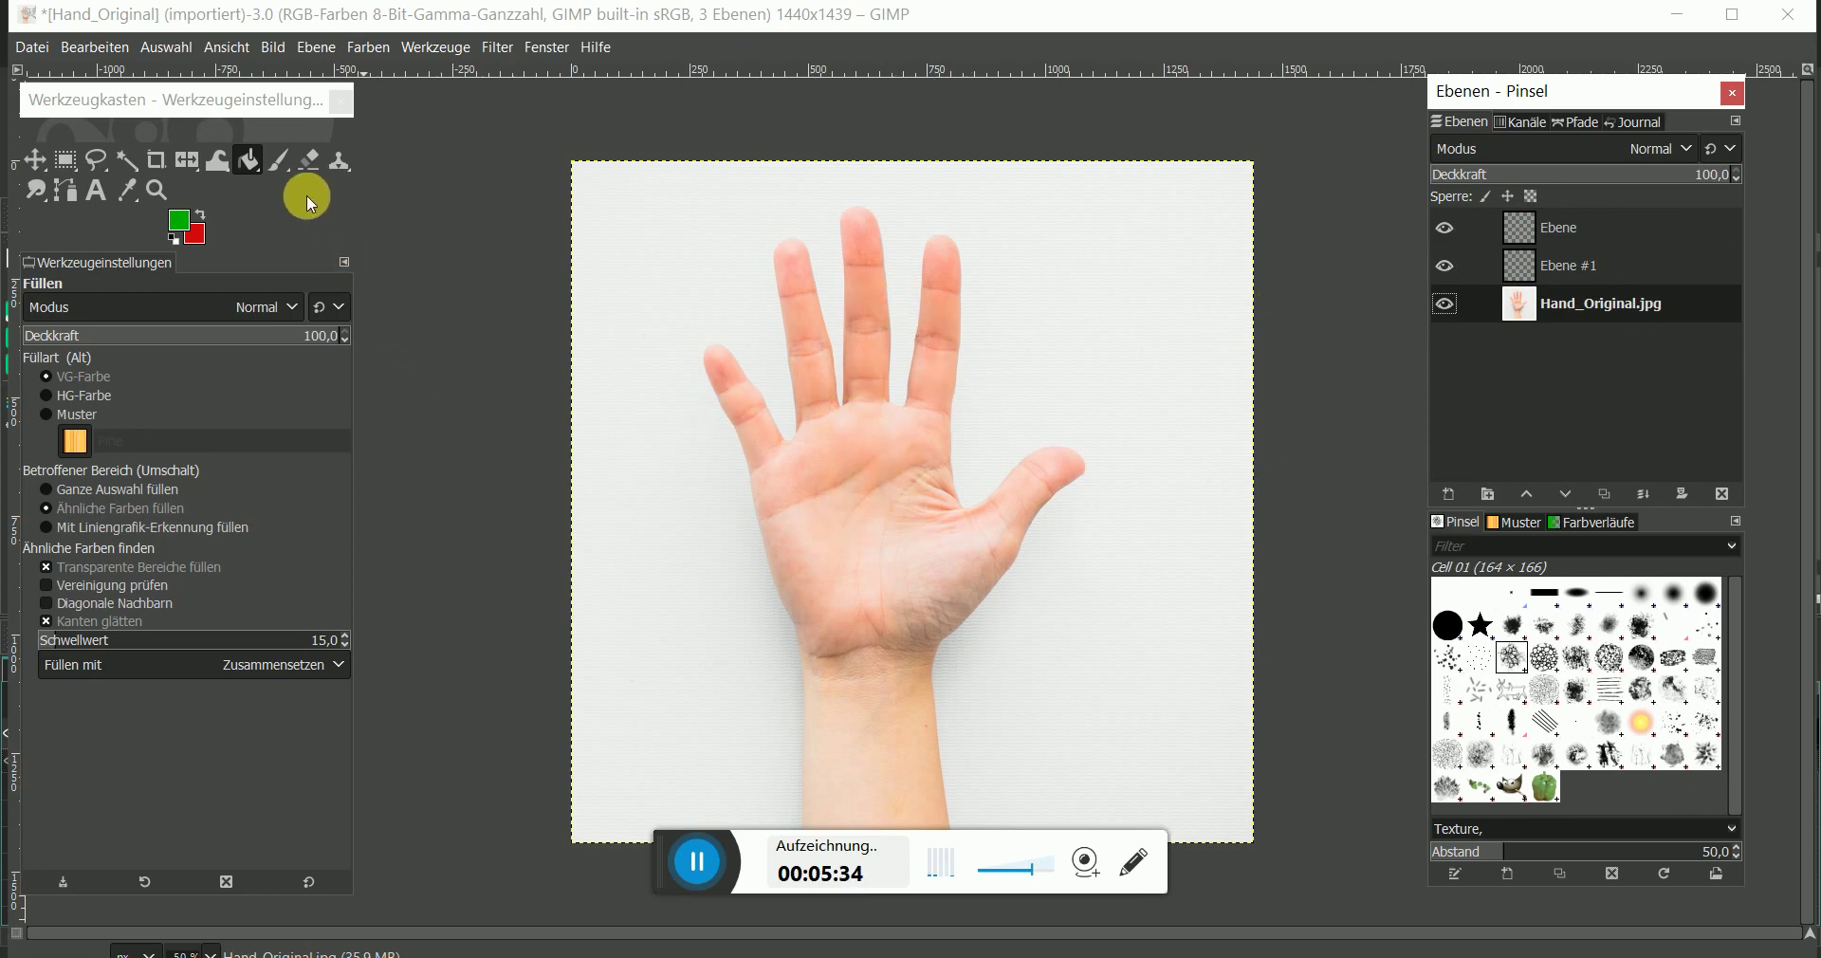
- Fuzzy-select the white background, lowering the threshold from 38,2 to 25,2 to 22,2
left_click(129, 164)
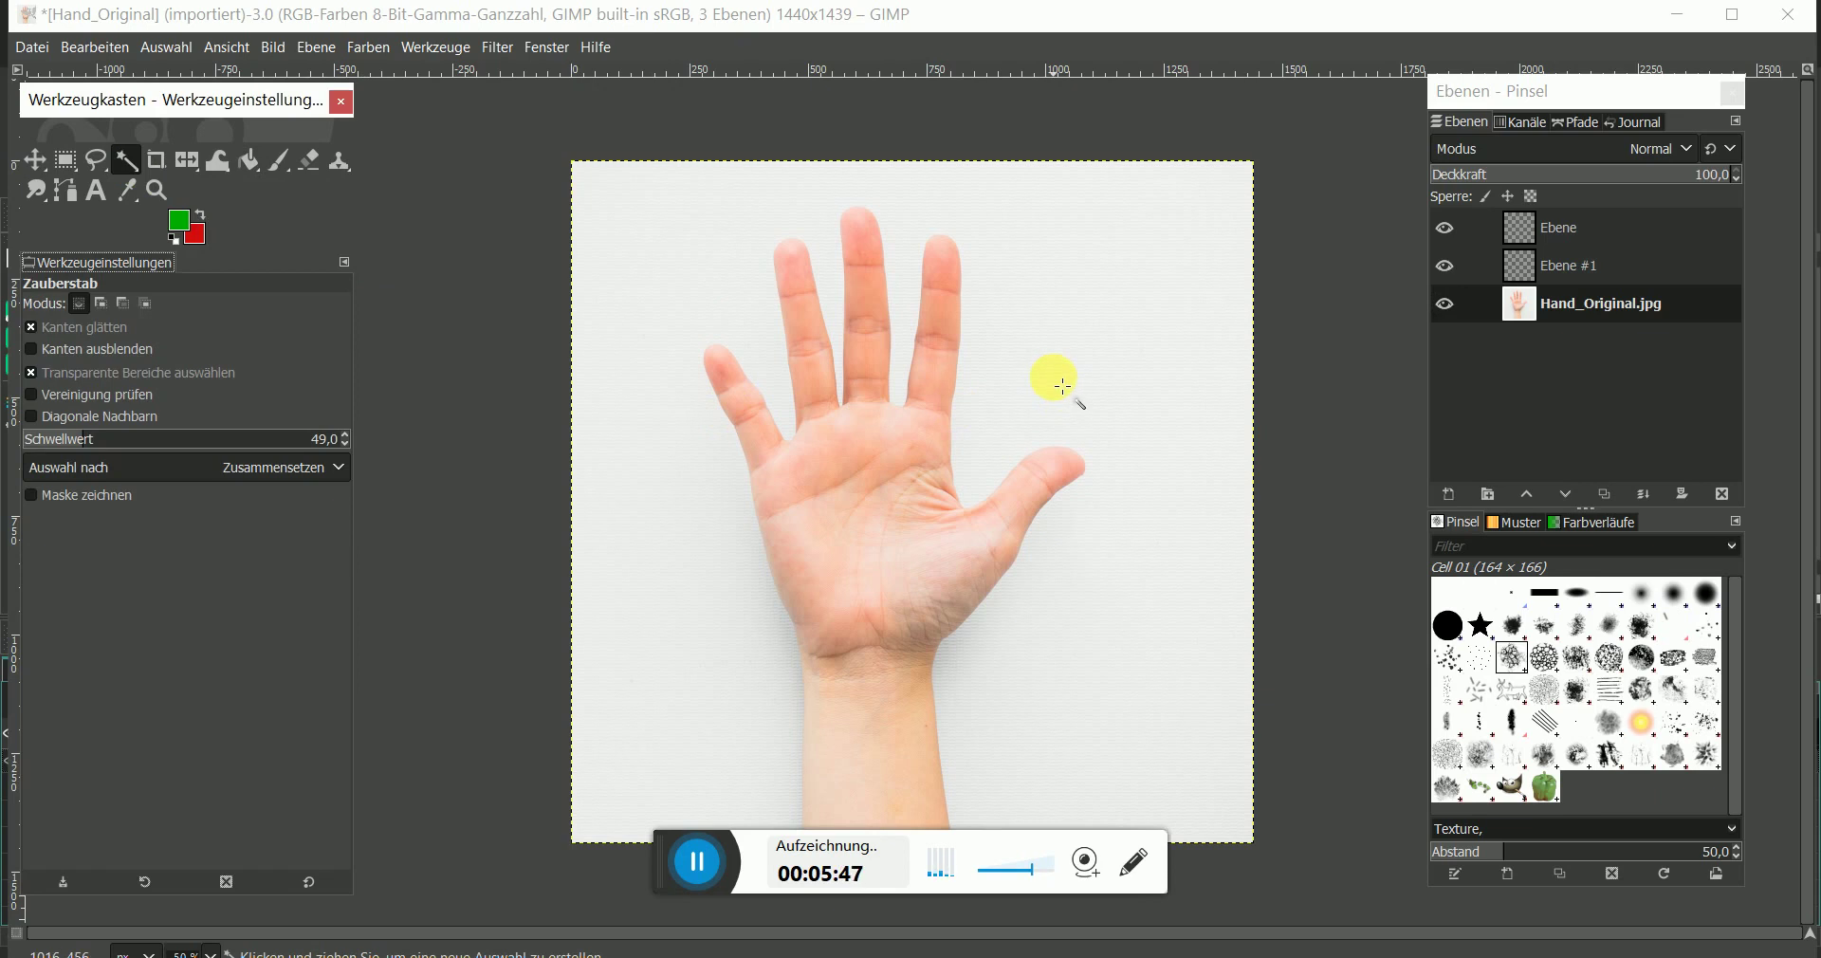
left_click(1062, 386)
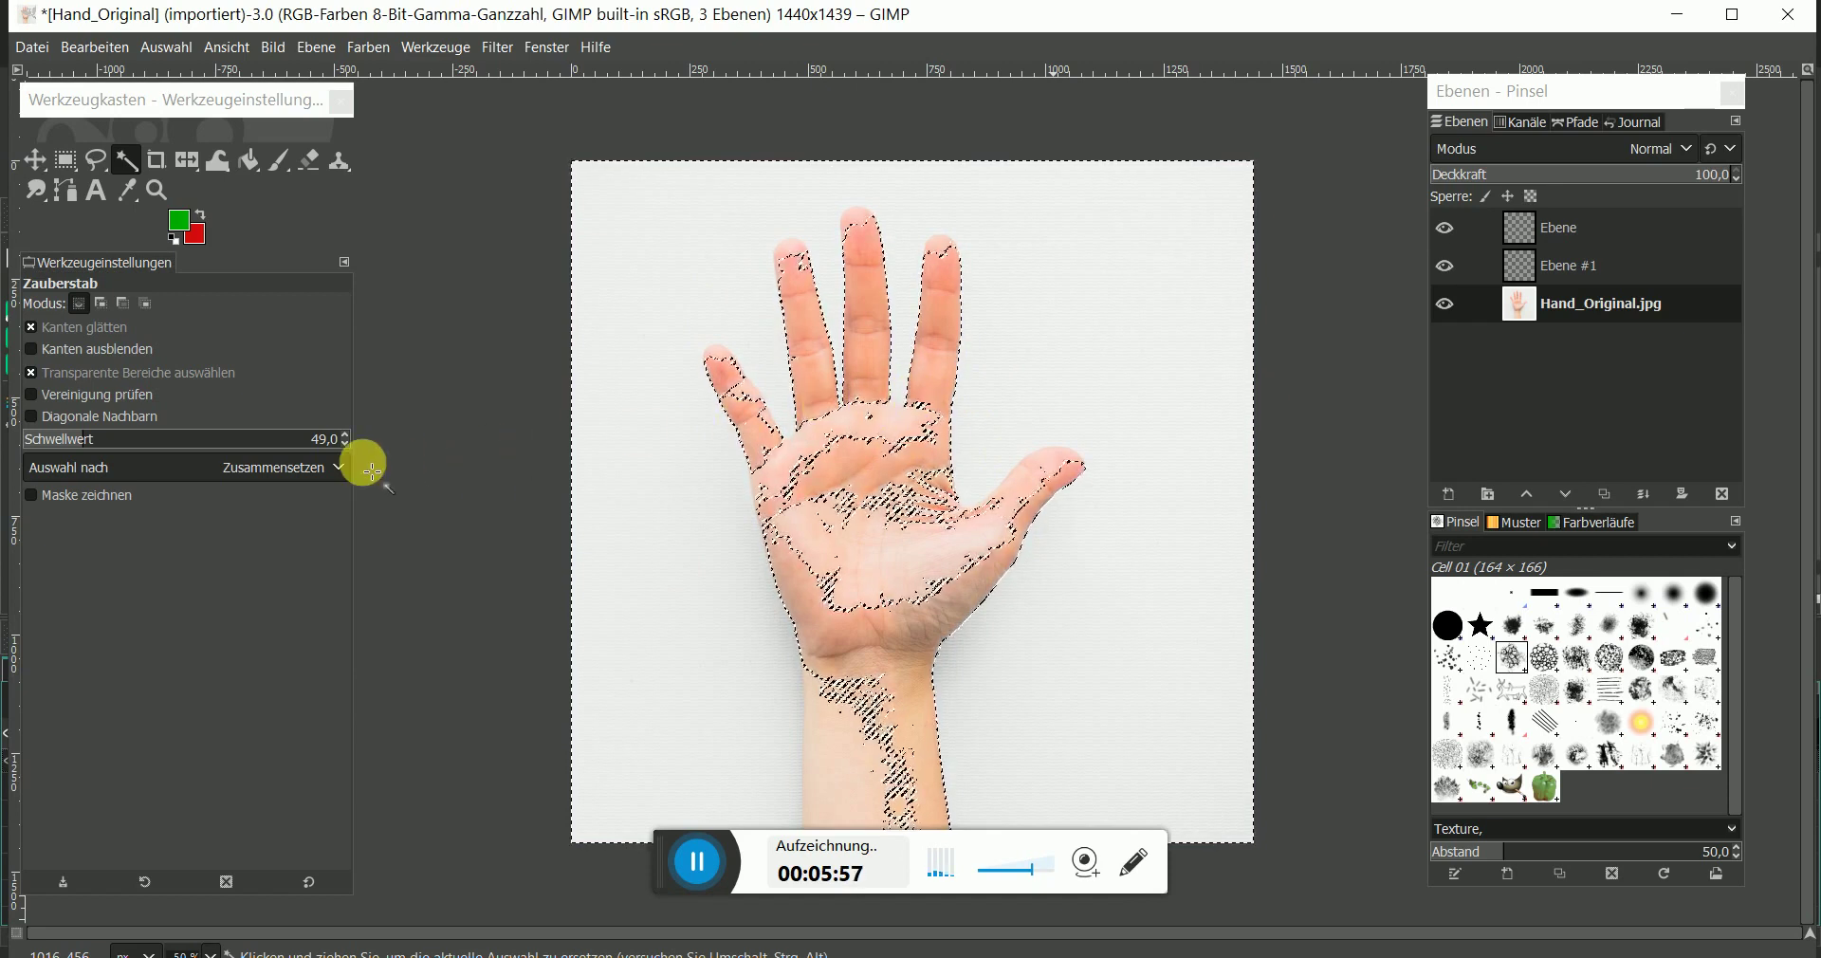
left_click_drag(73, 438, 60, 436)
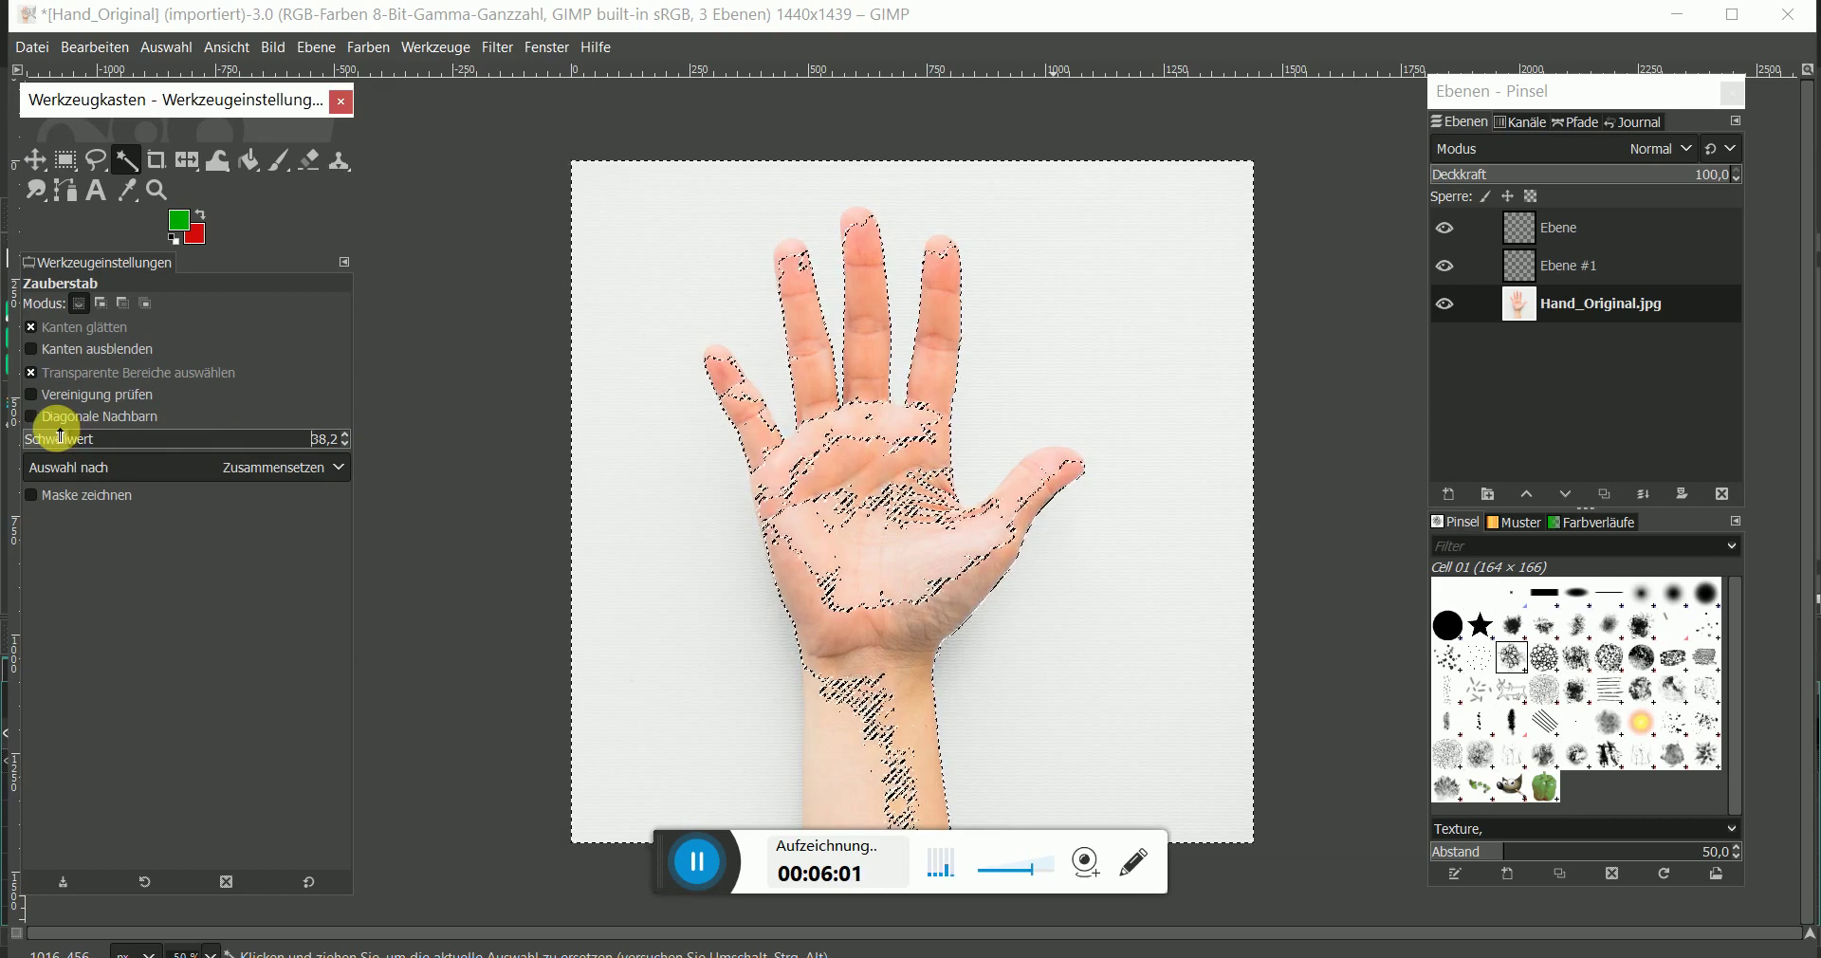
left_click(706, 273)
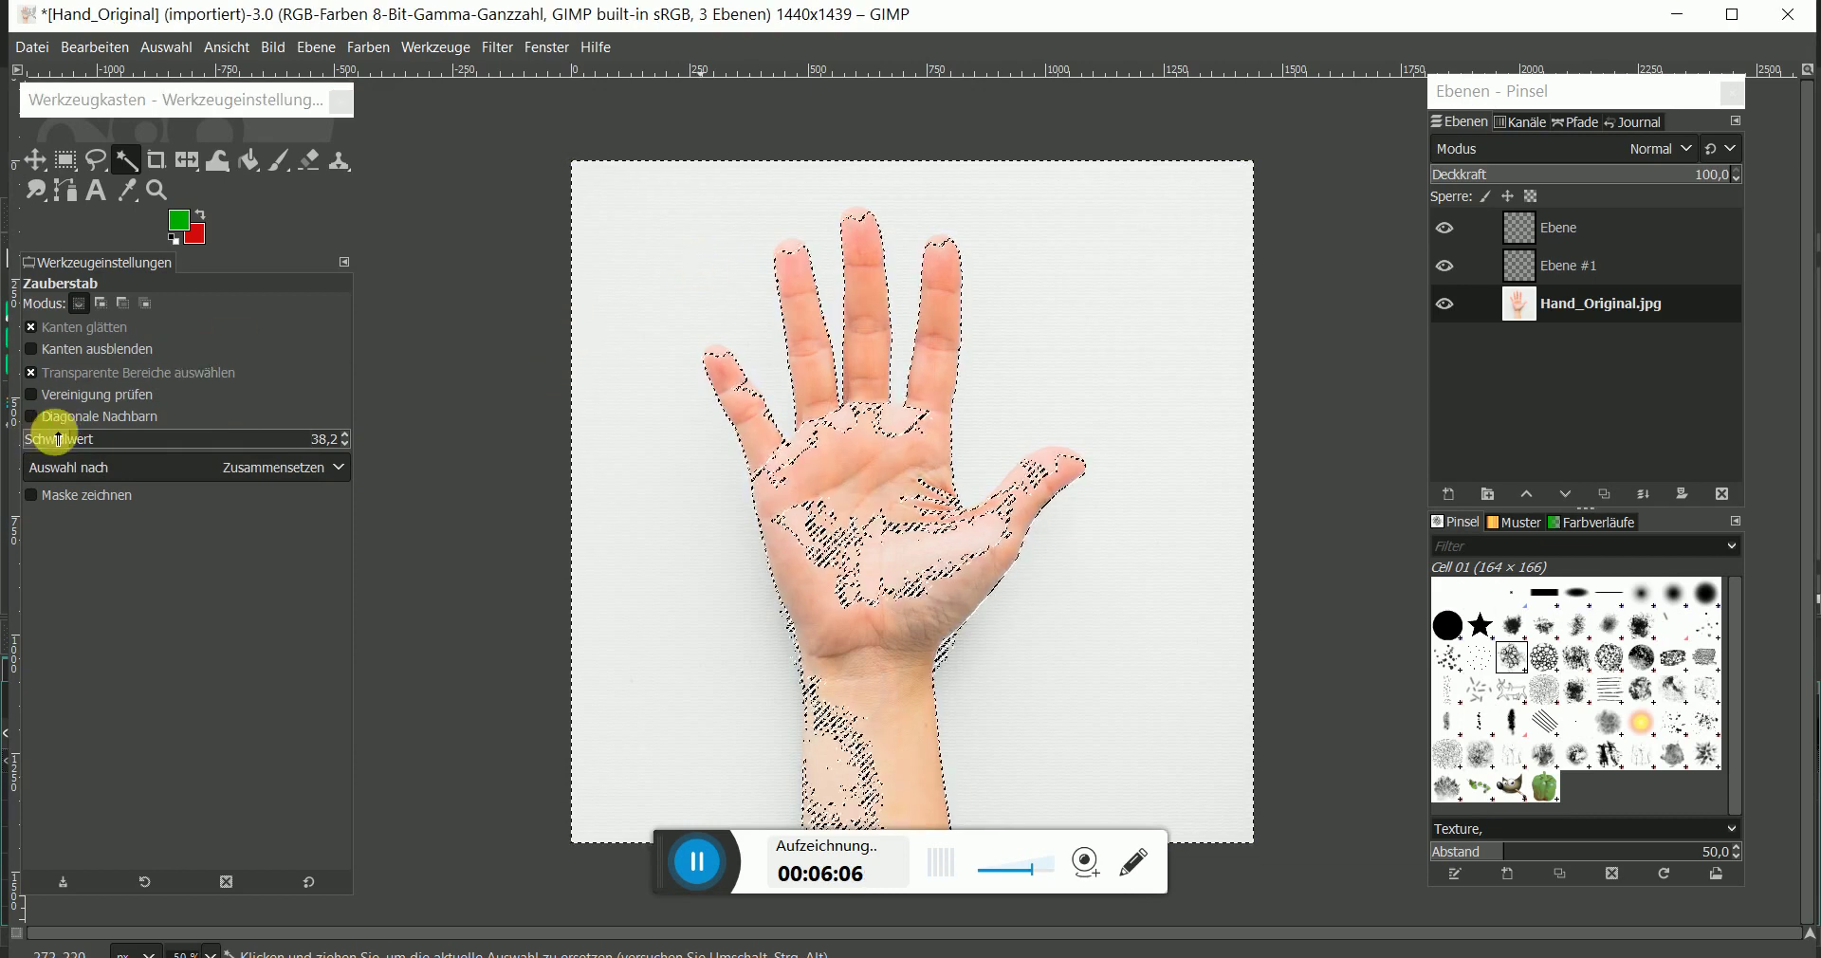
left_click_drag(25, 439, 14, 439)
left_click(690, 283)
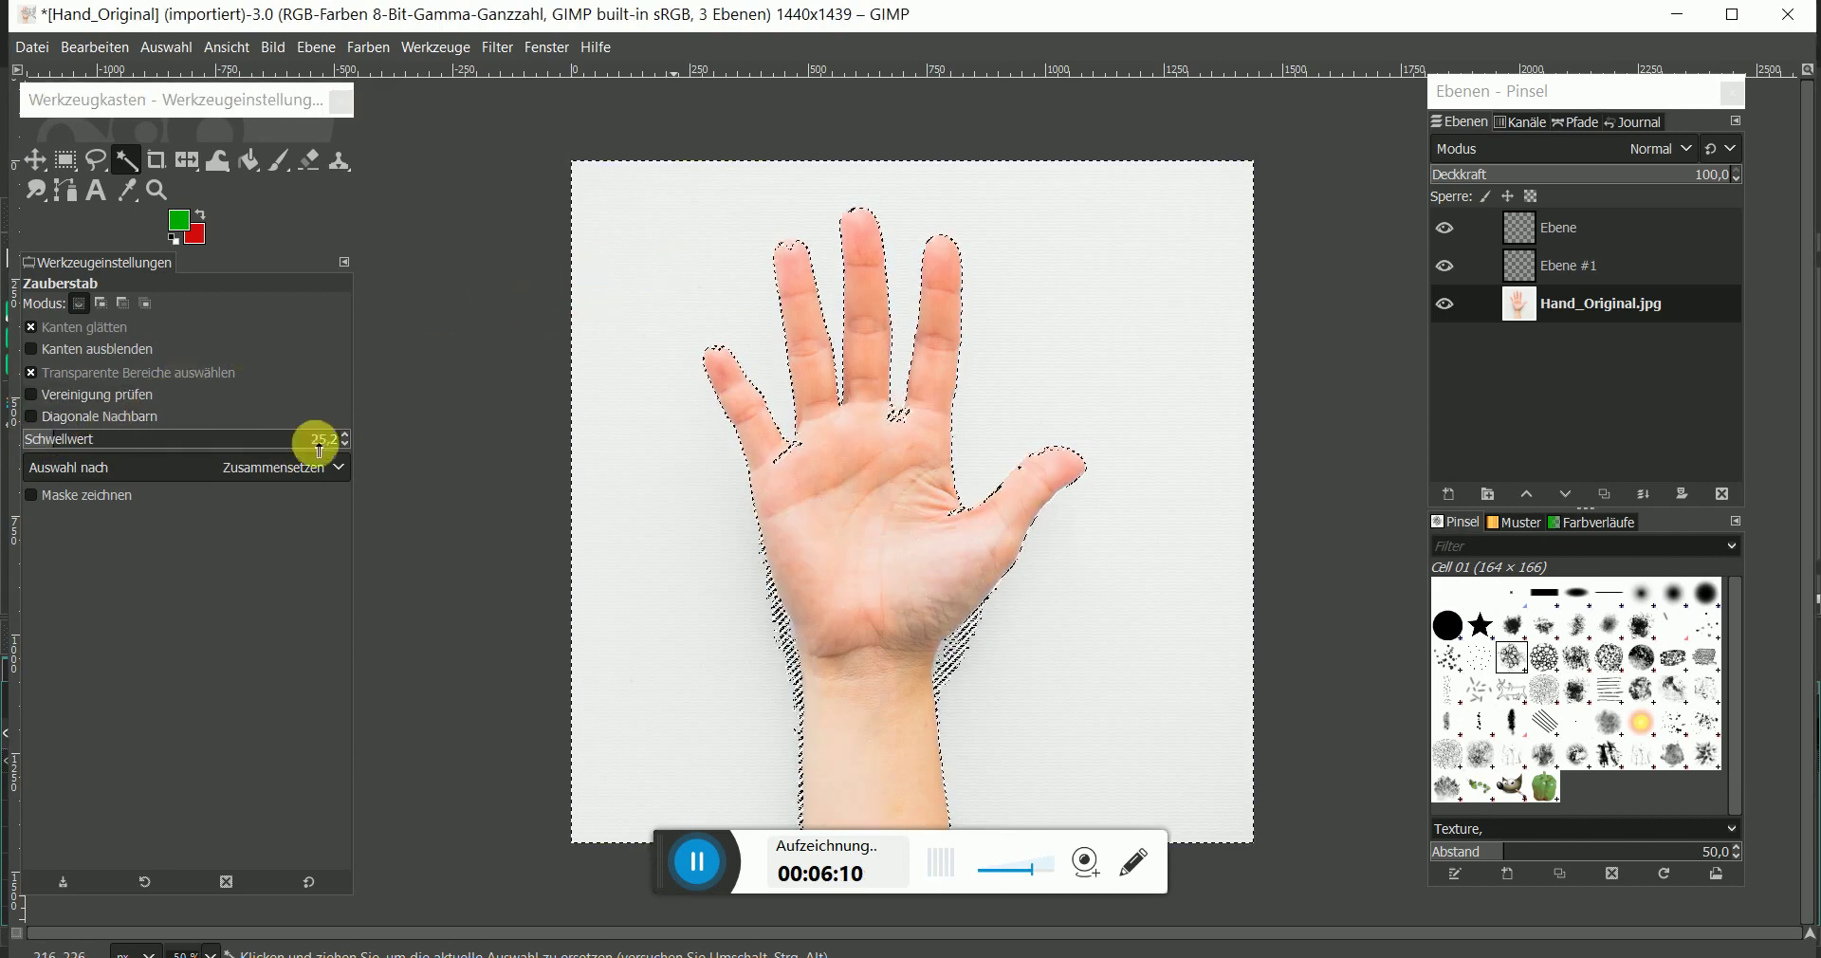
left_click(347, 445)
left_click(347, 444)
left_click(347, 445)
left_click(707, 279)
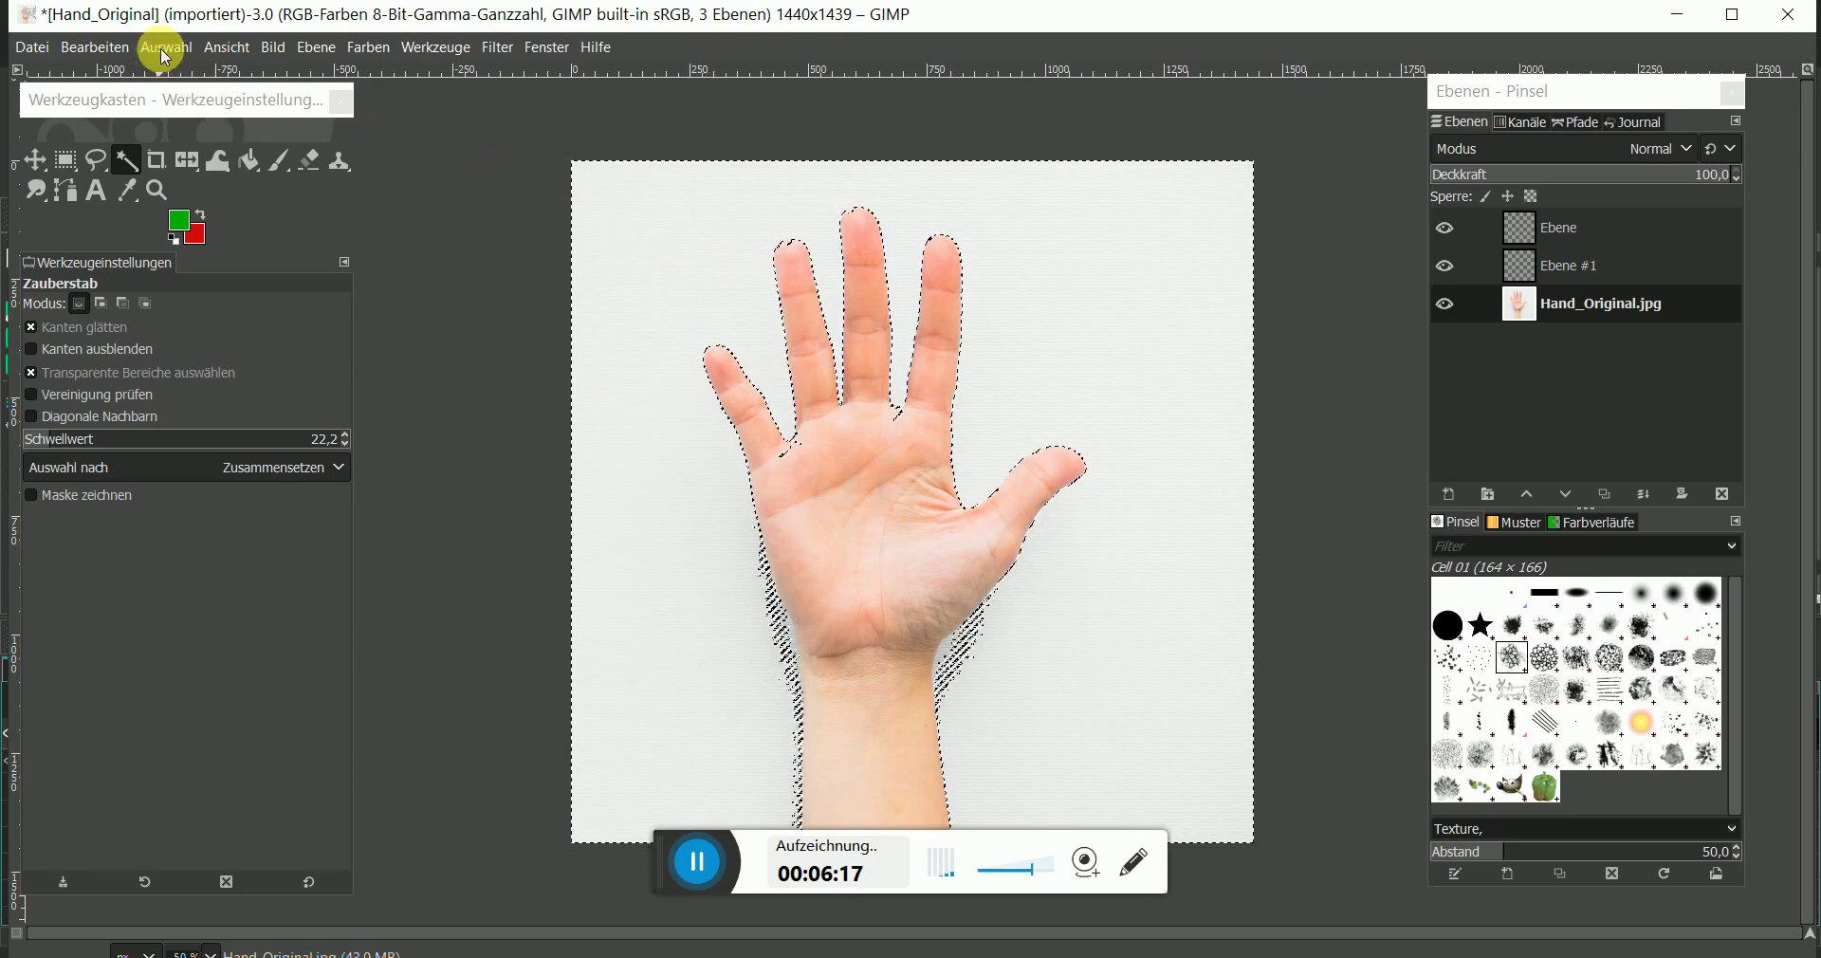
- Invert the selection so only the hand is selected
left_click(166, 57)
left_click(193, 131)
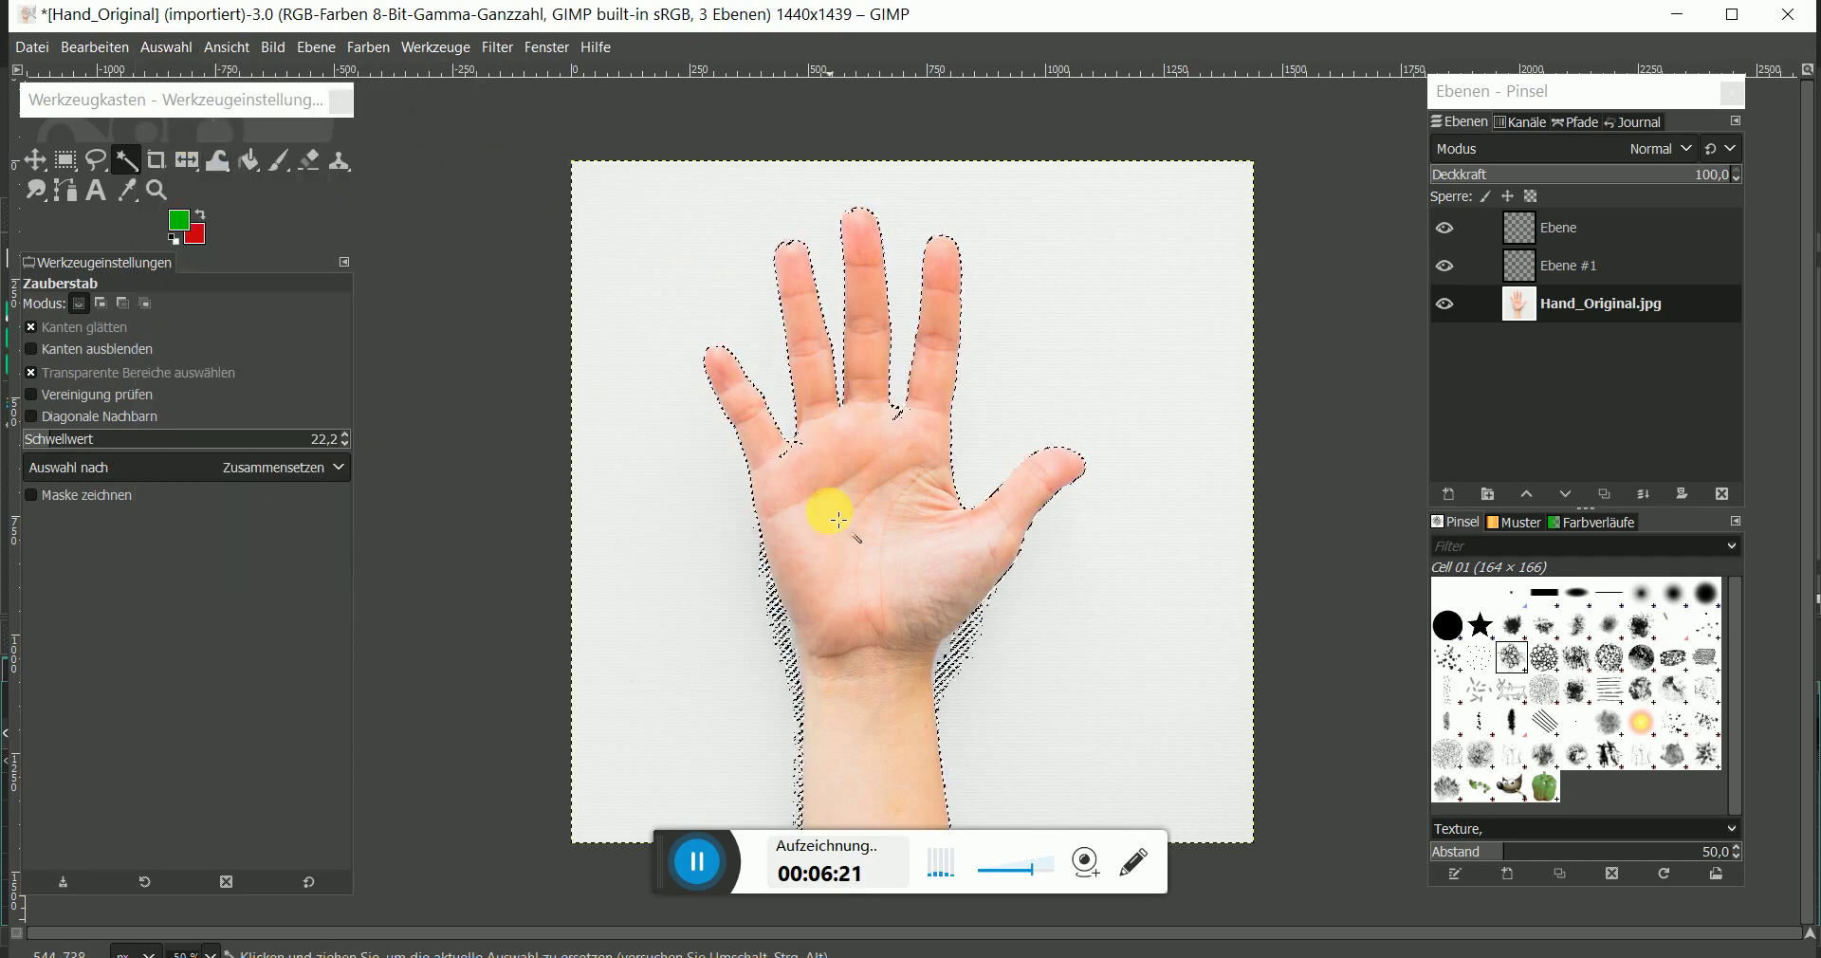
key("ctrl")
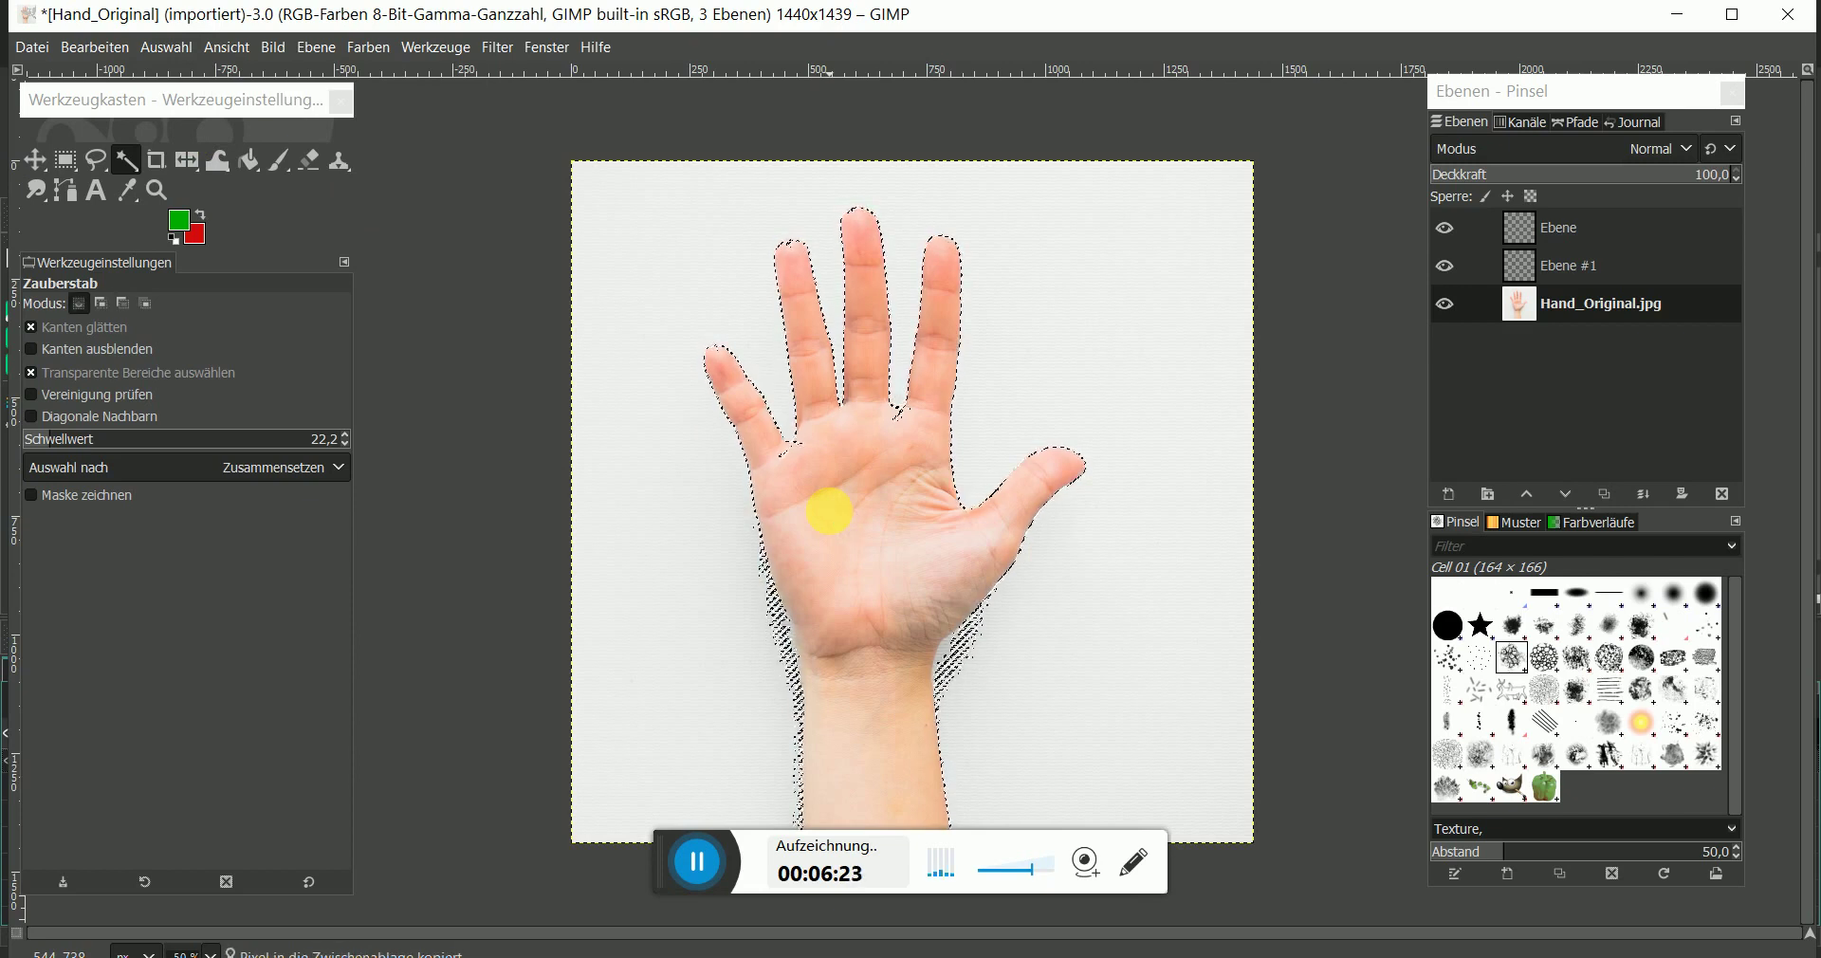
- Paste and anchor the hand on Ebene #1, then delete the Hand_Original.jpg layer
key("ctrl+c")
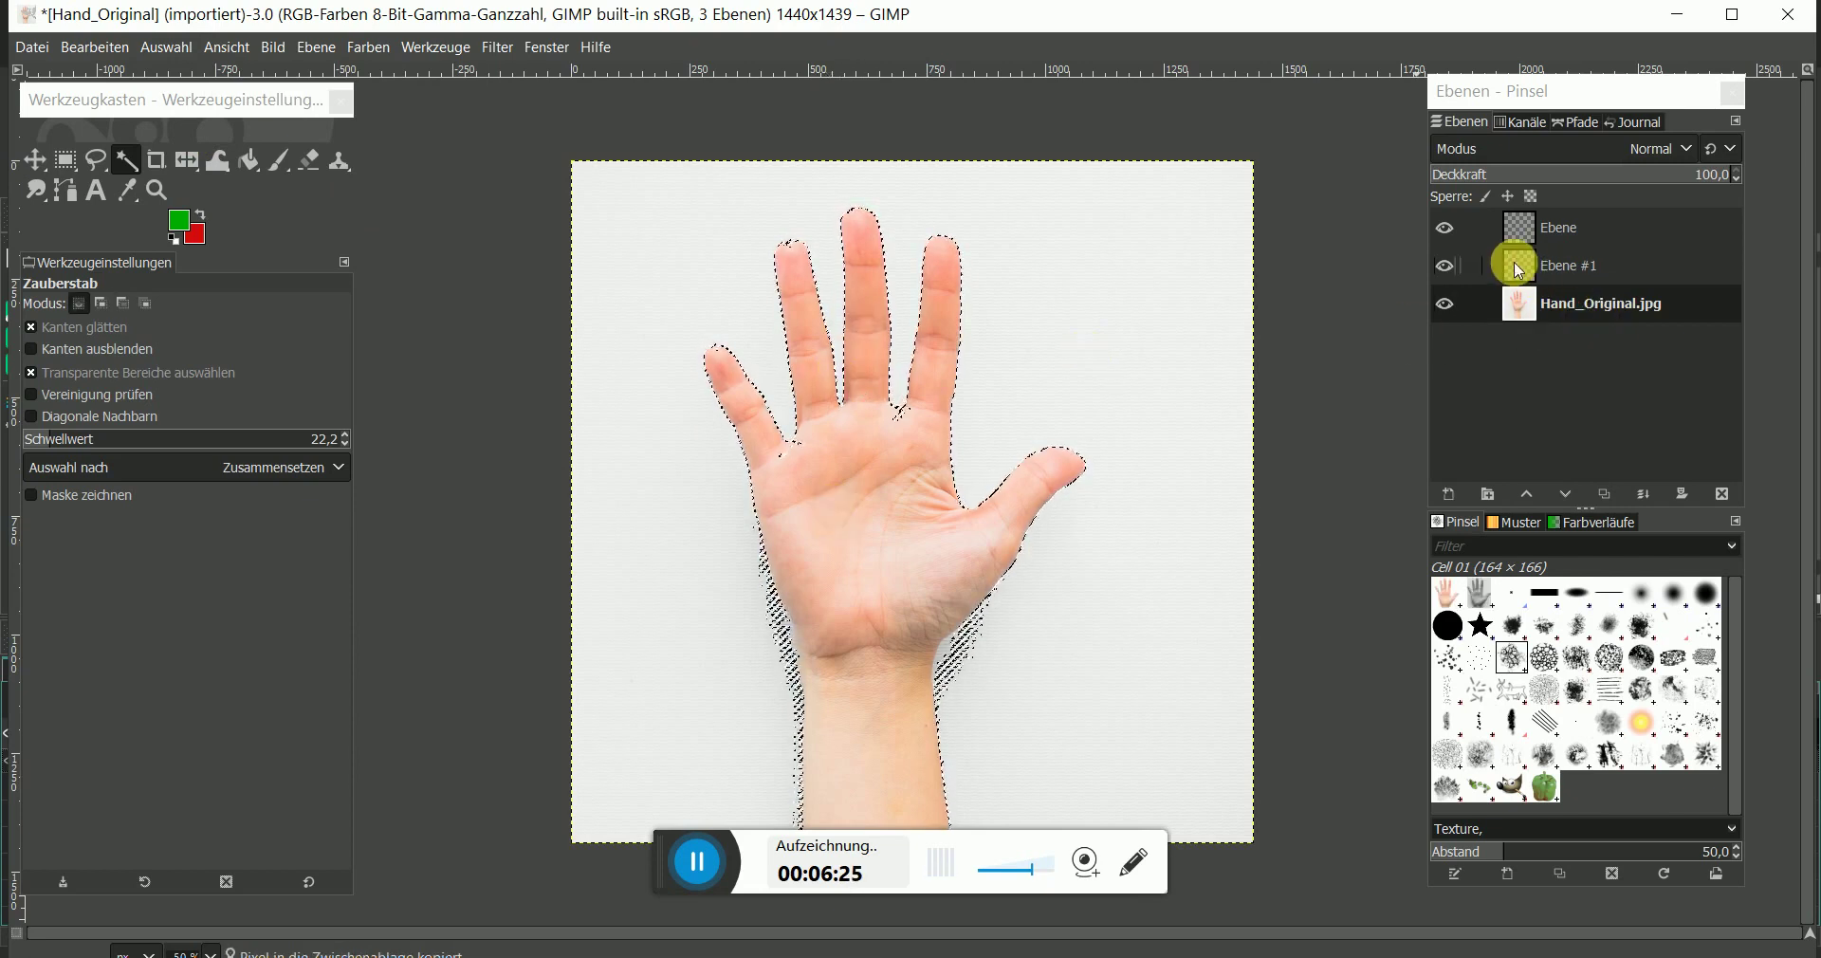
left_click(1520, 271)
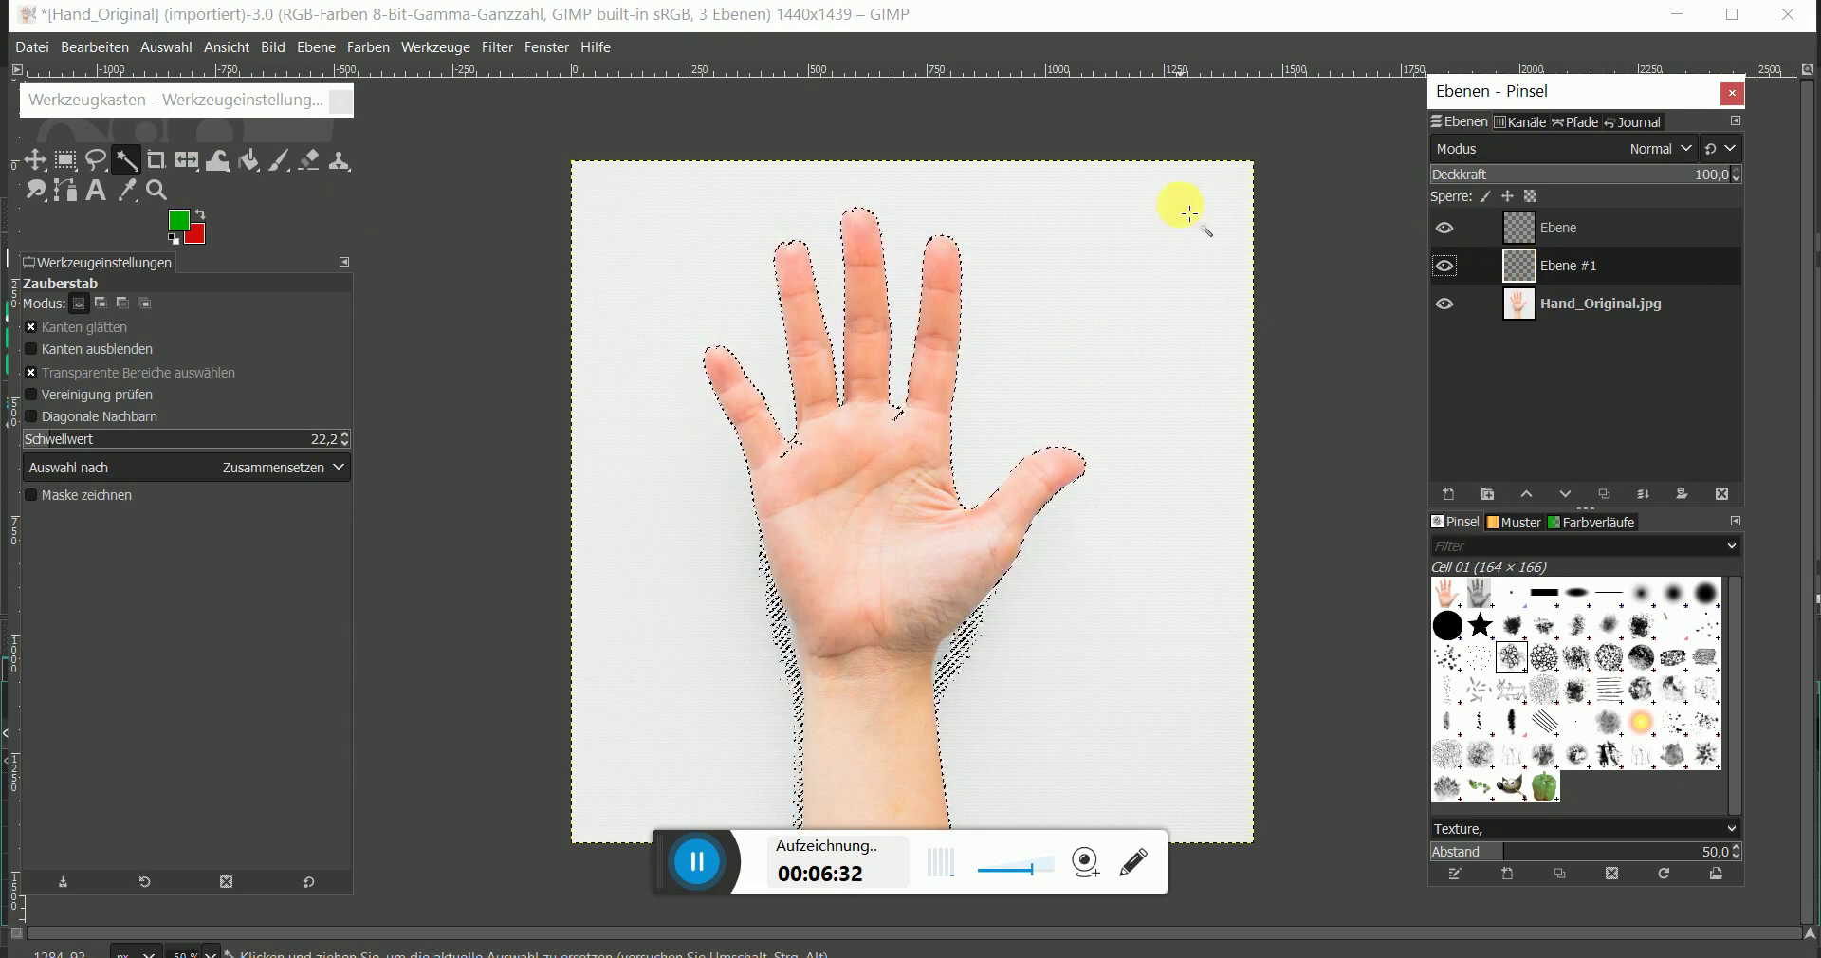
key("ctrl+v")
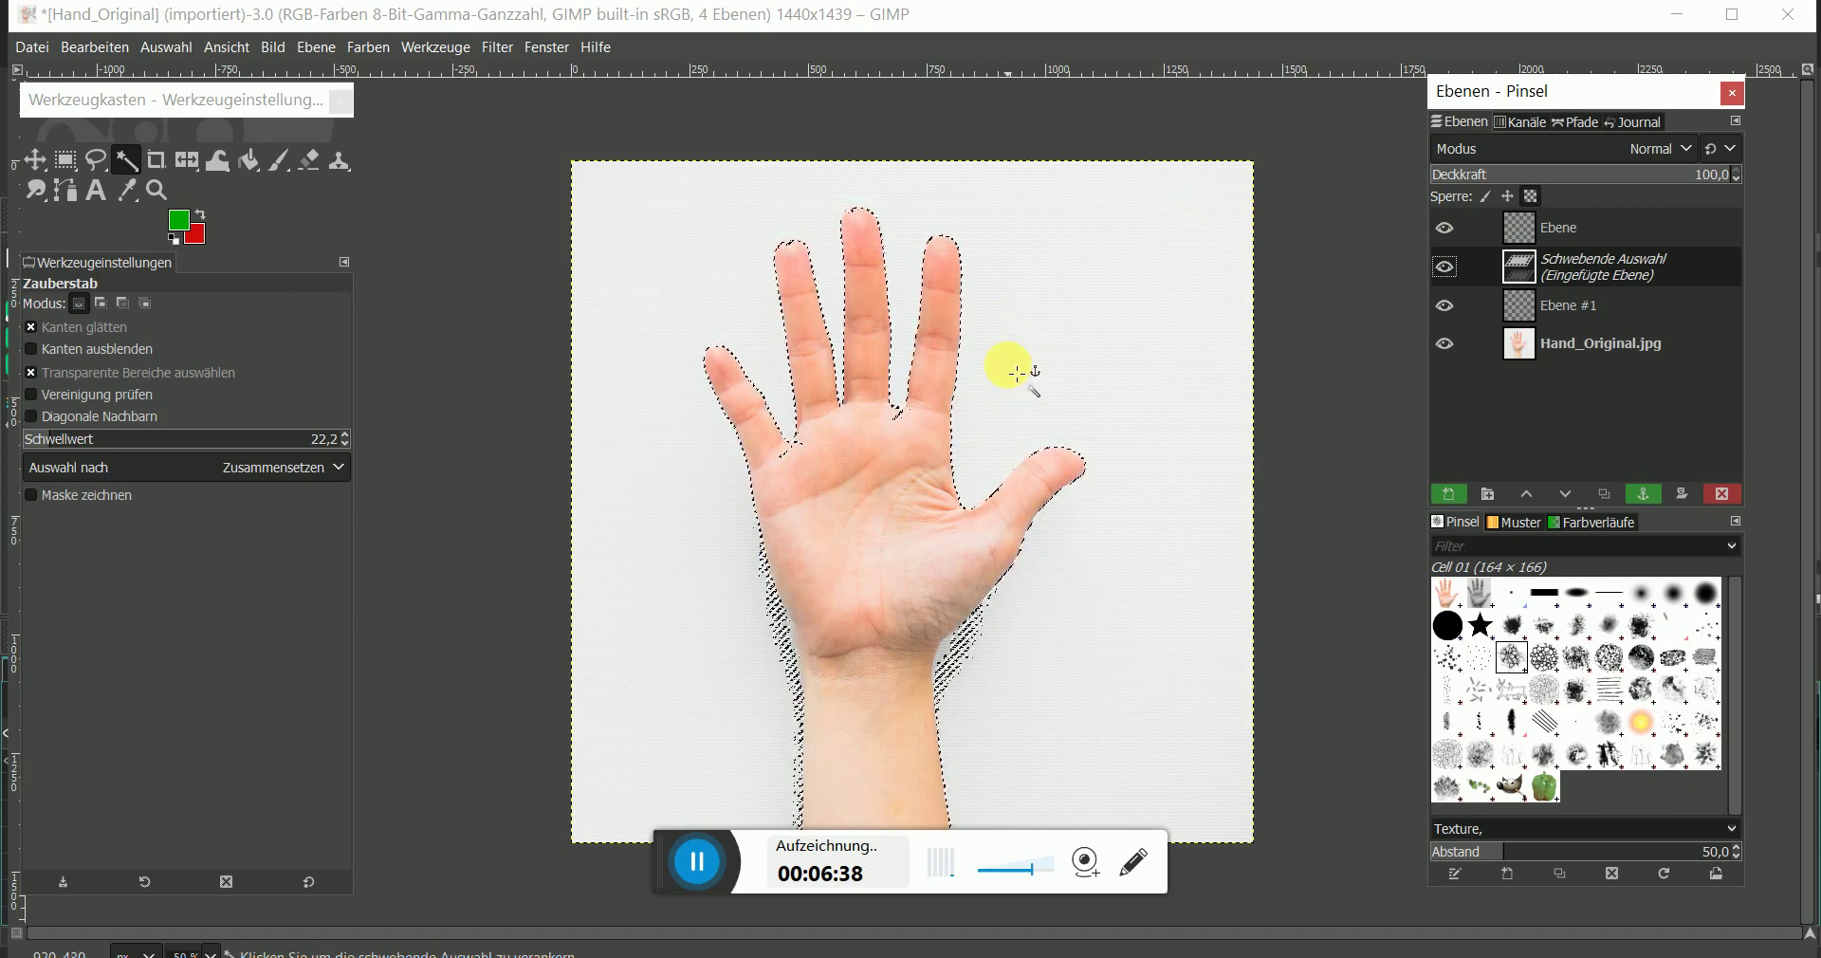
left_click(1020, 374)
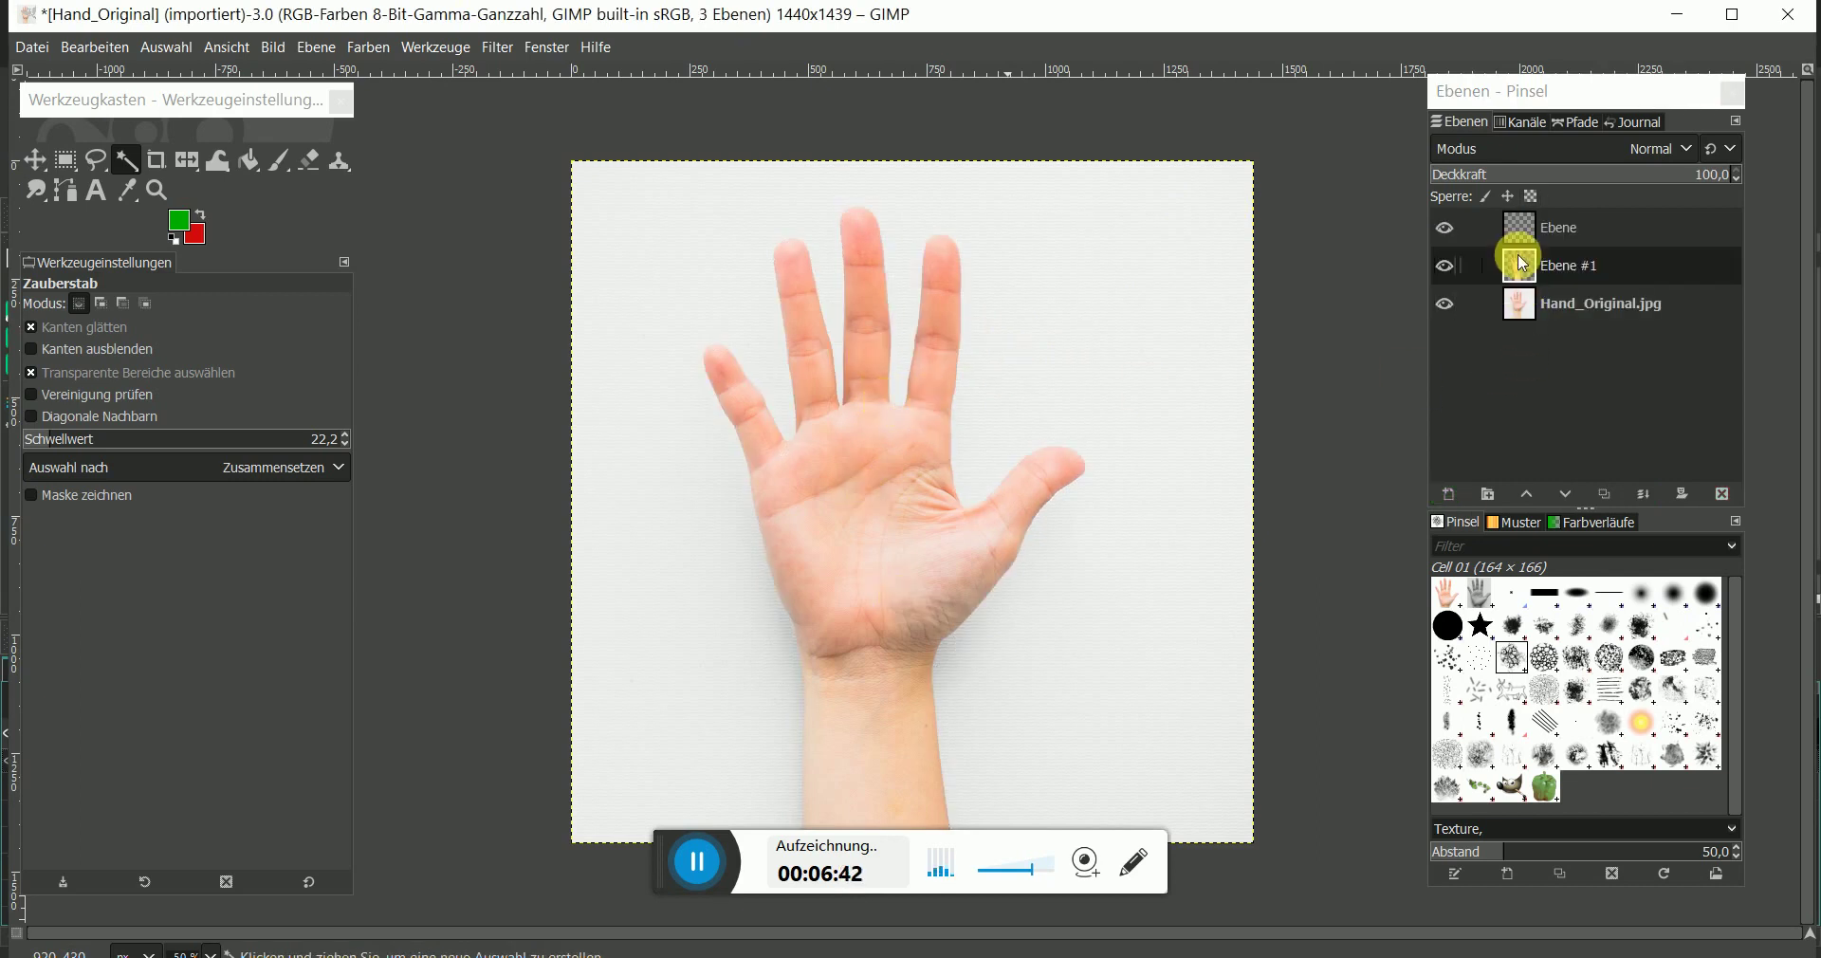
right_click(1521, 309)
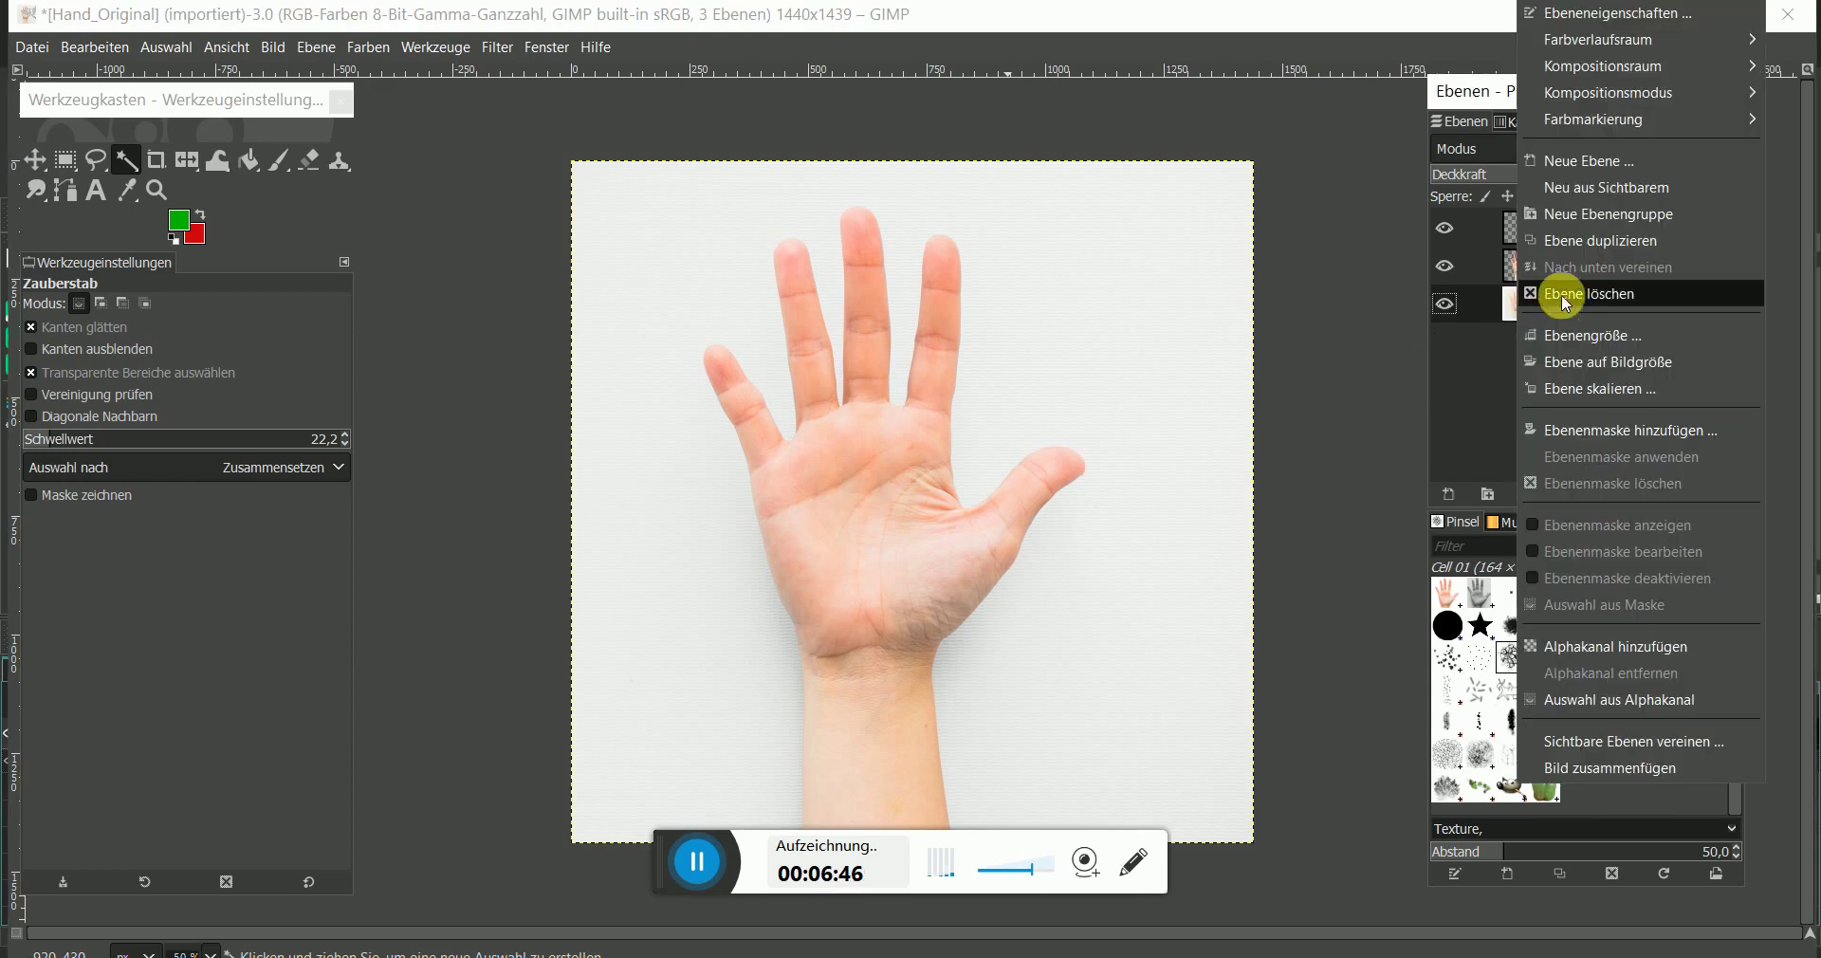
left_click(1561, 294)
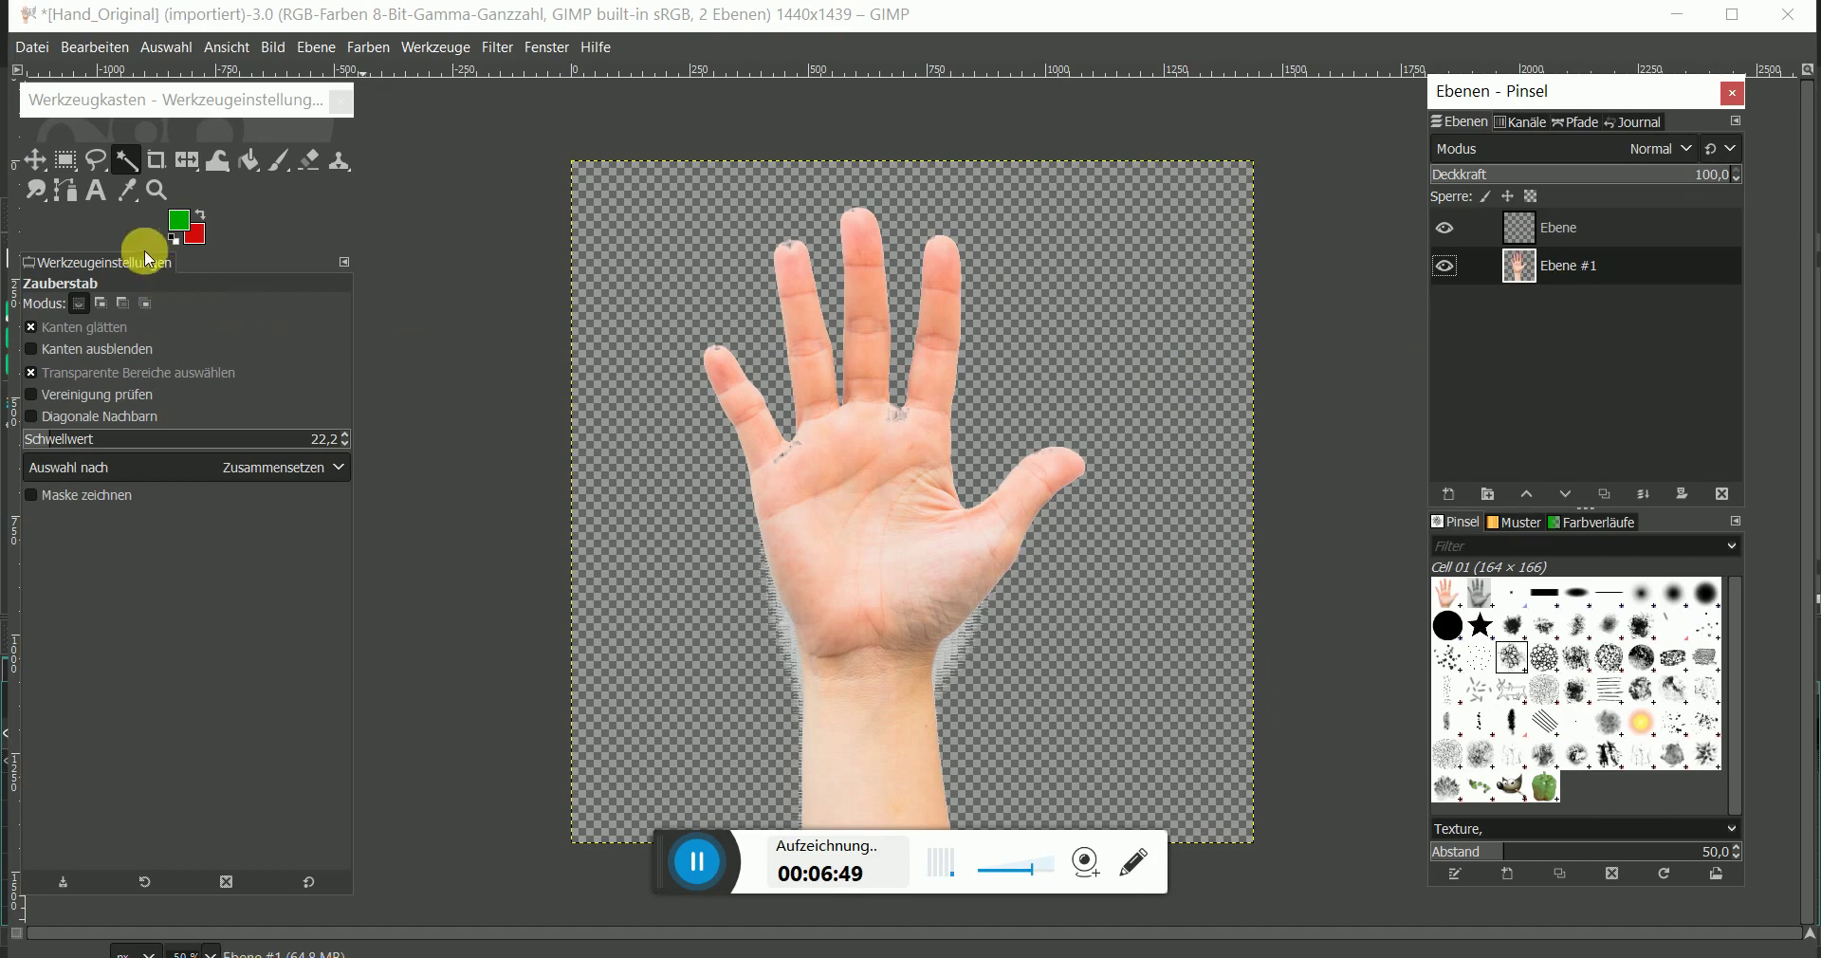
- Select the transparent area beside the wrist by colour, then deselect it again
left_click(133, 163)
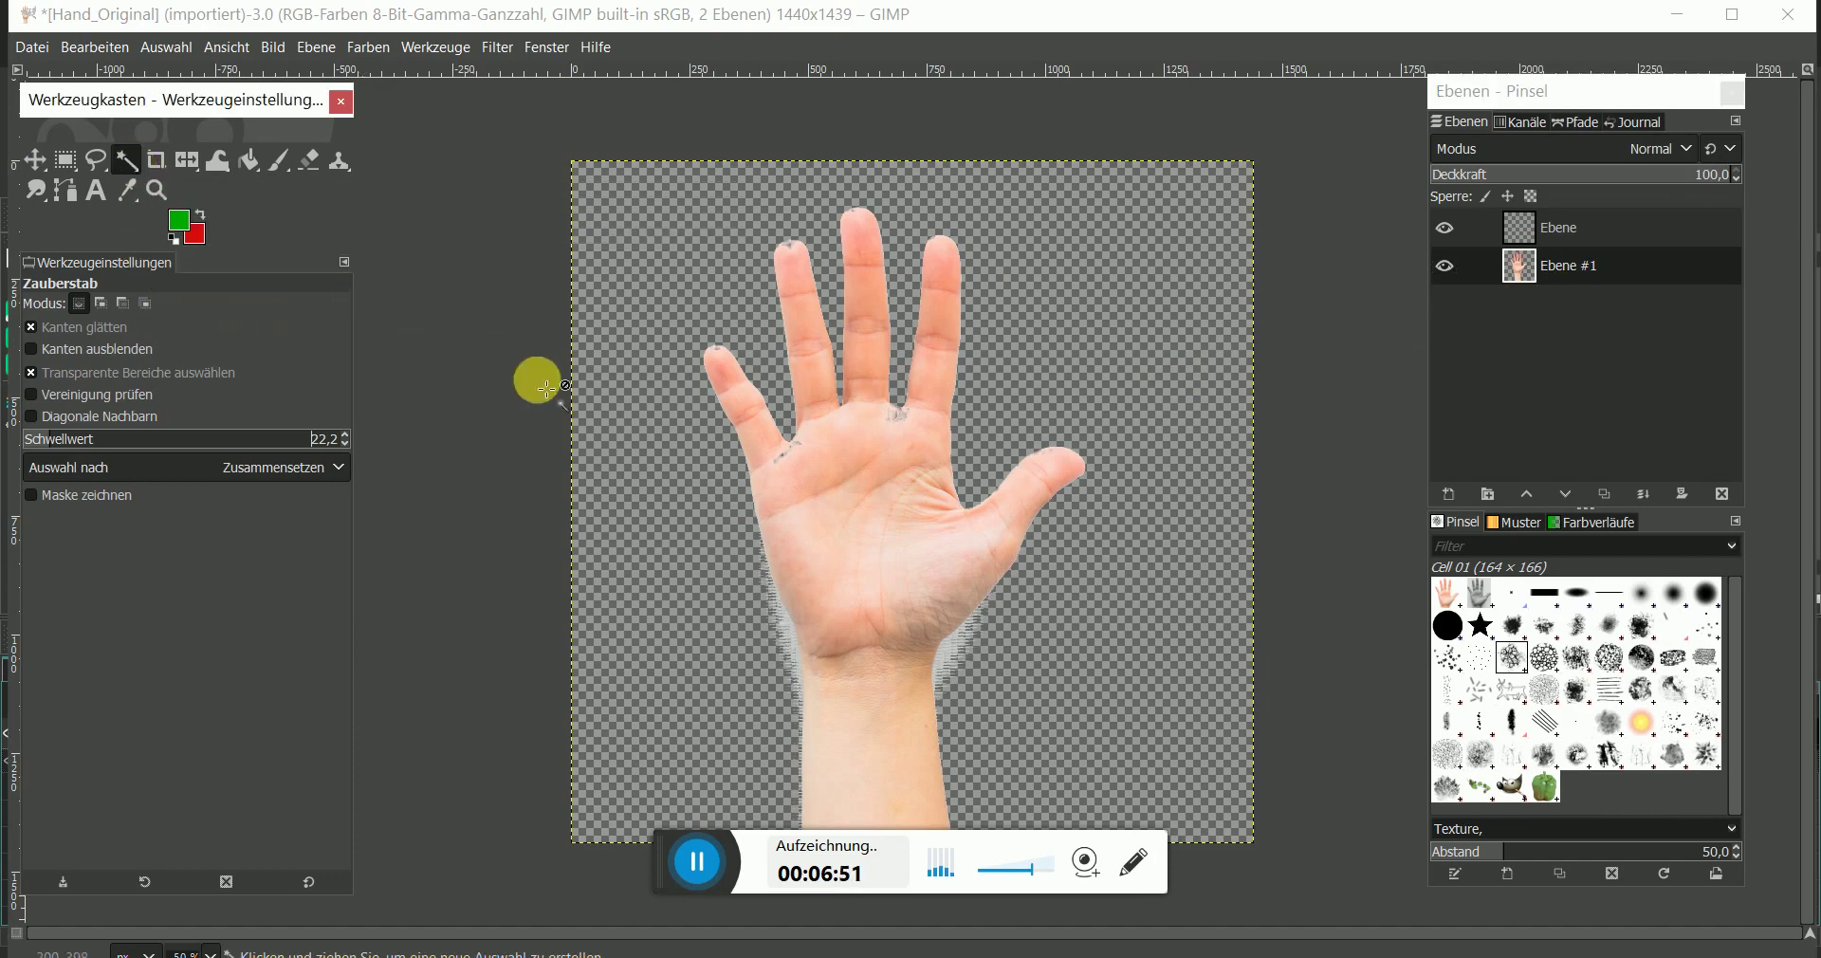
scroll(953, 655, "up", 2)
scroll(977, 671, "up", 2)
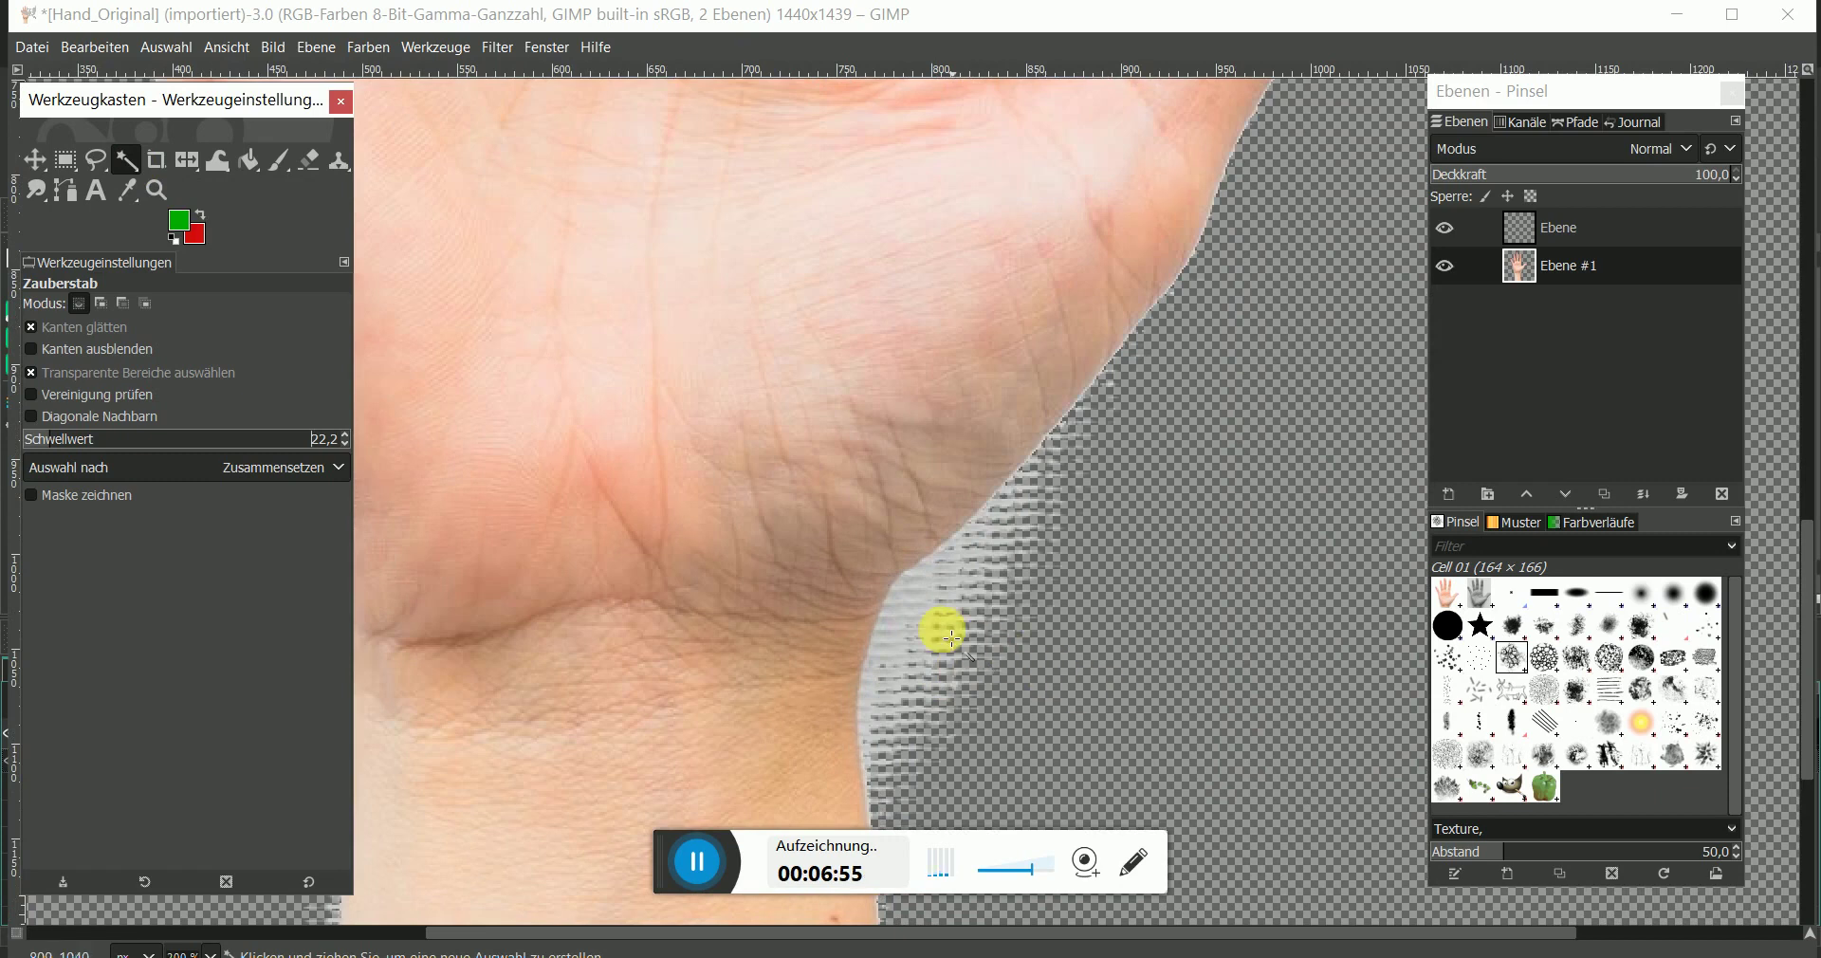
left_click(924, 627)
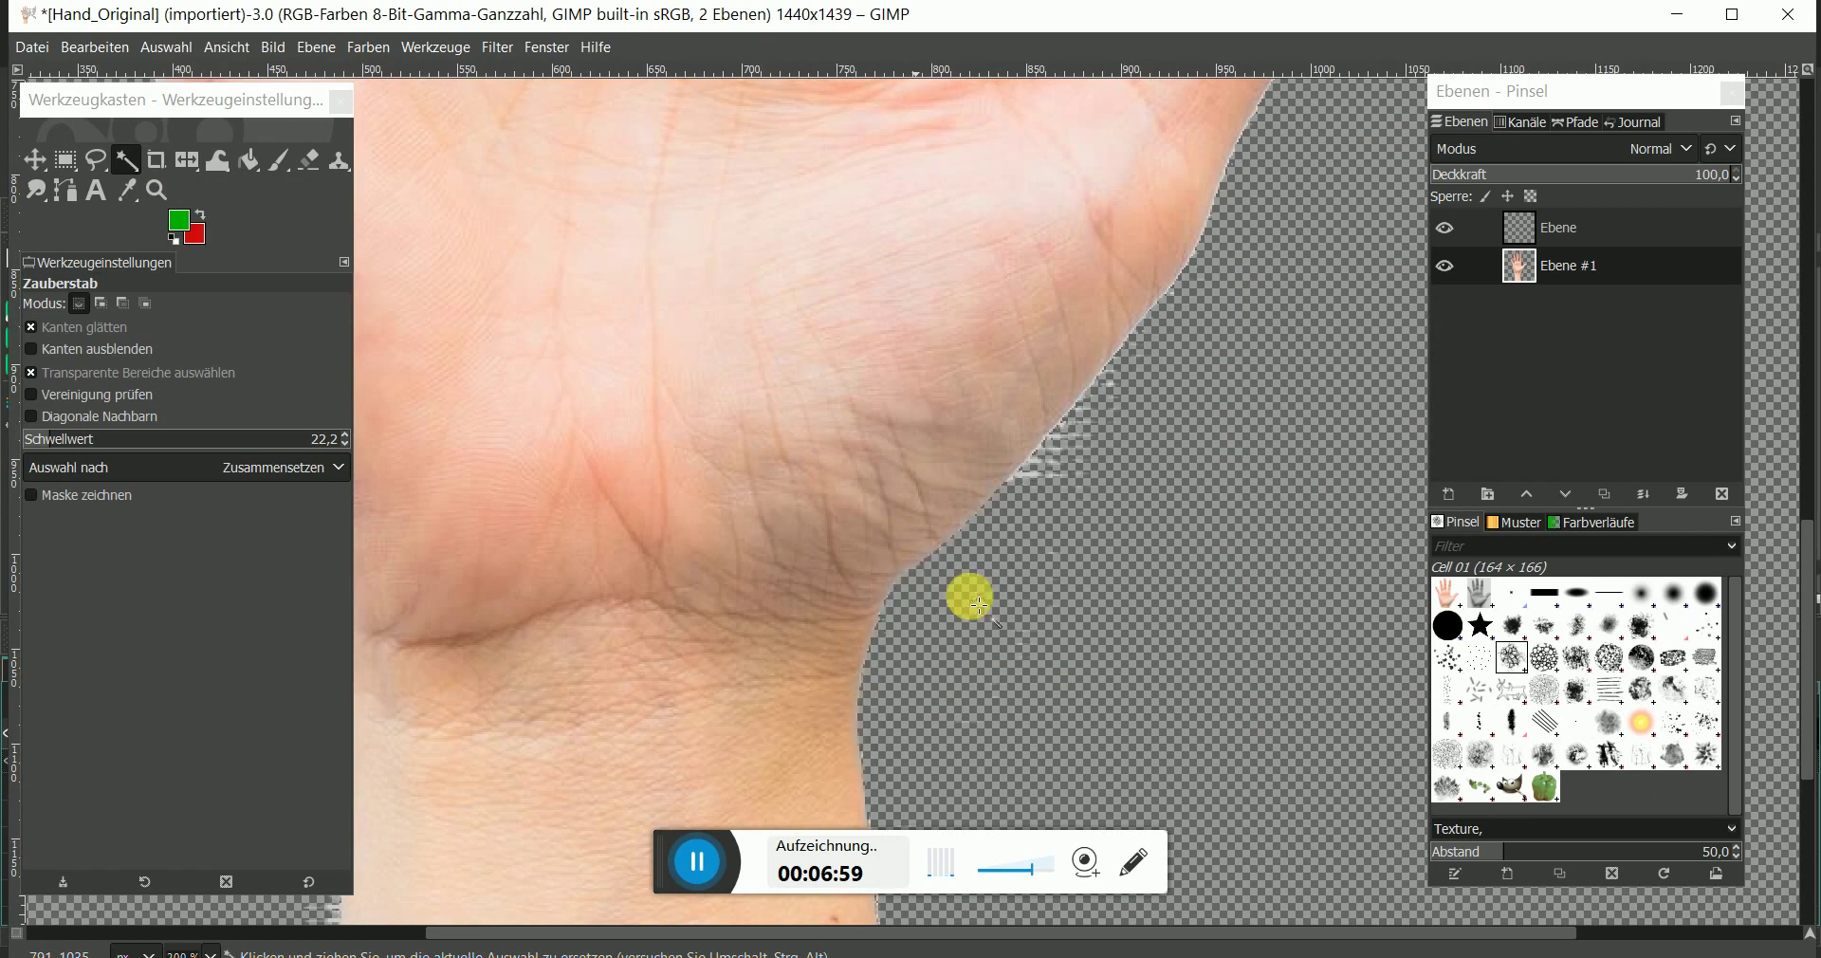
key("ctrl")
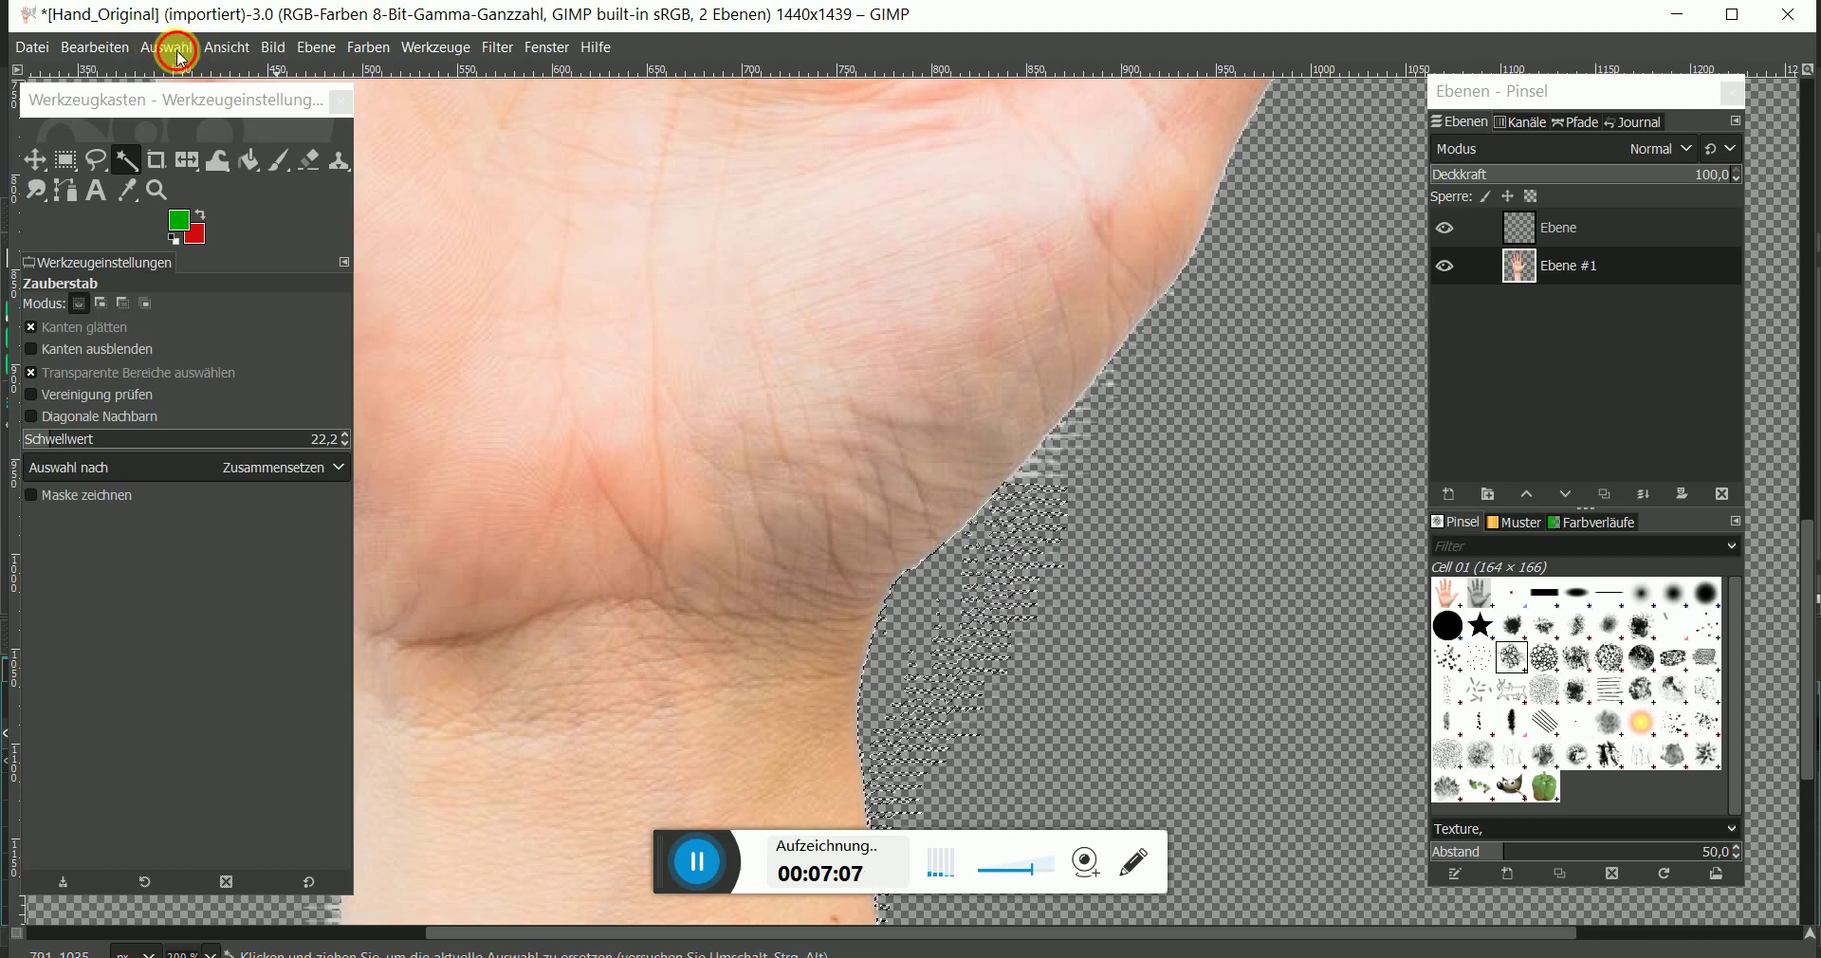
left_click(185, 51)
left_click(199, 106)
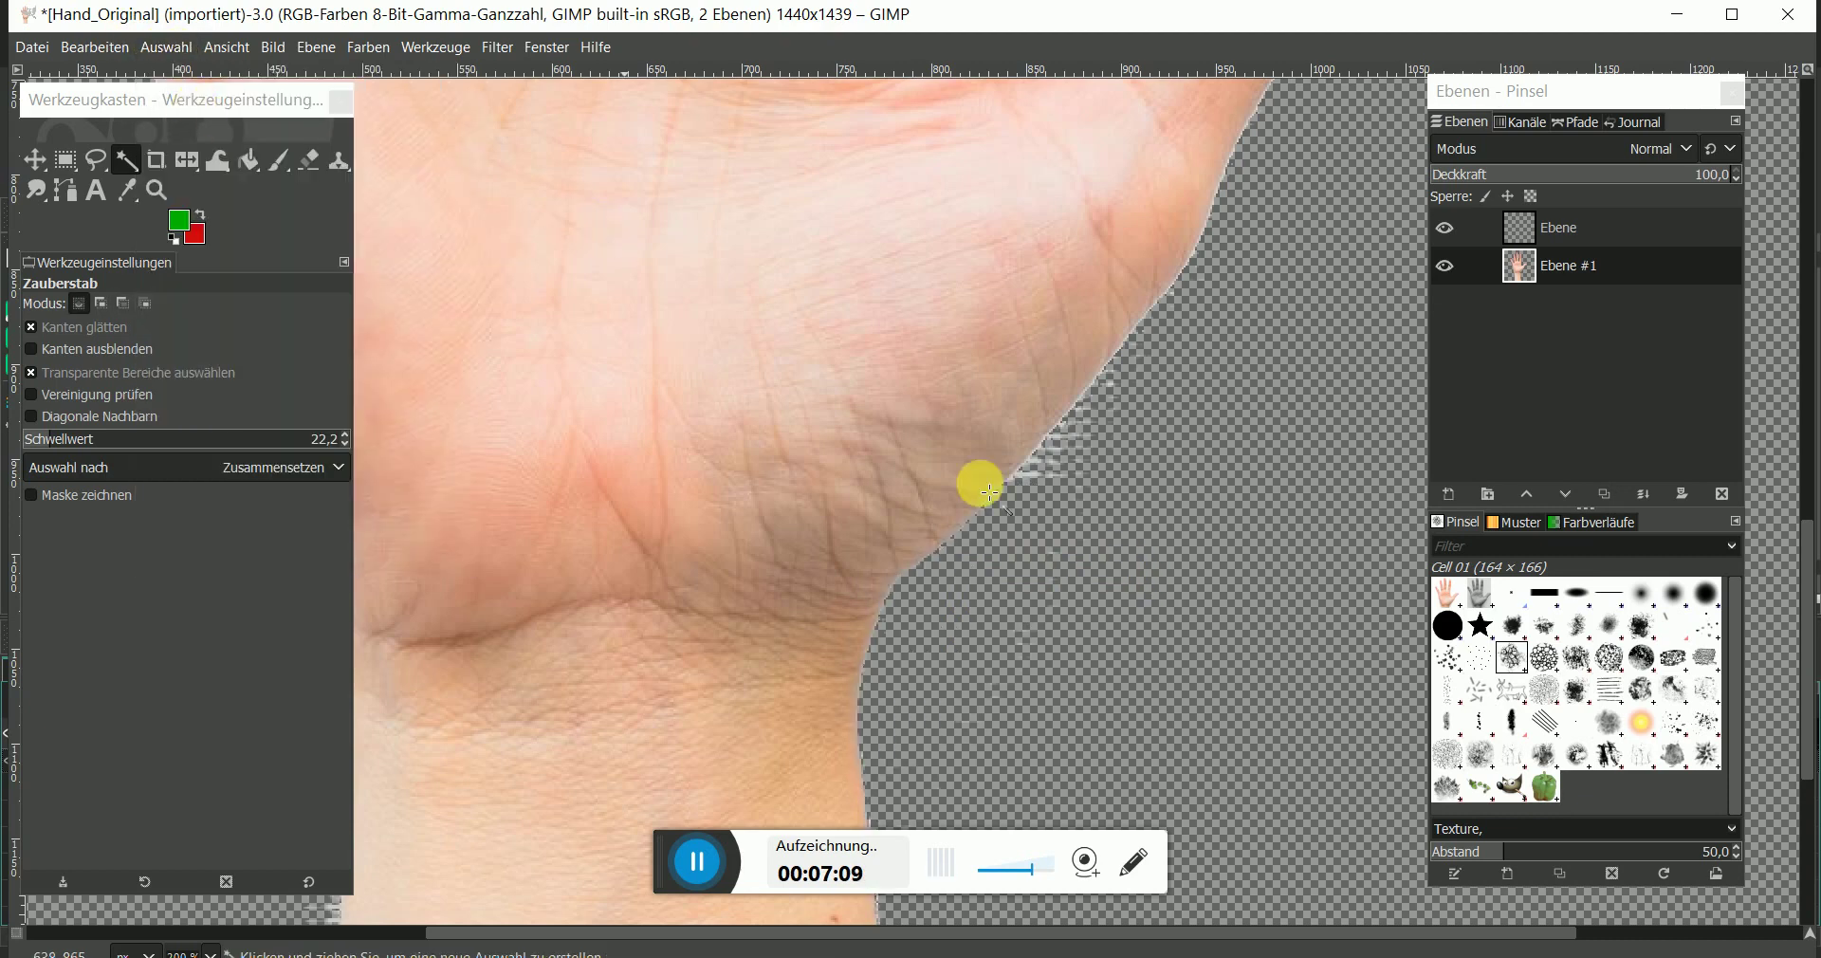
- Select and delete the whitish fringe along the hand's edge
key("1")
scroll(1145, 569, "down", 2, "ctrl")
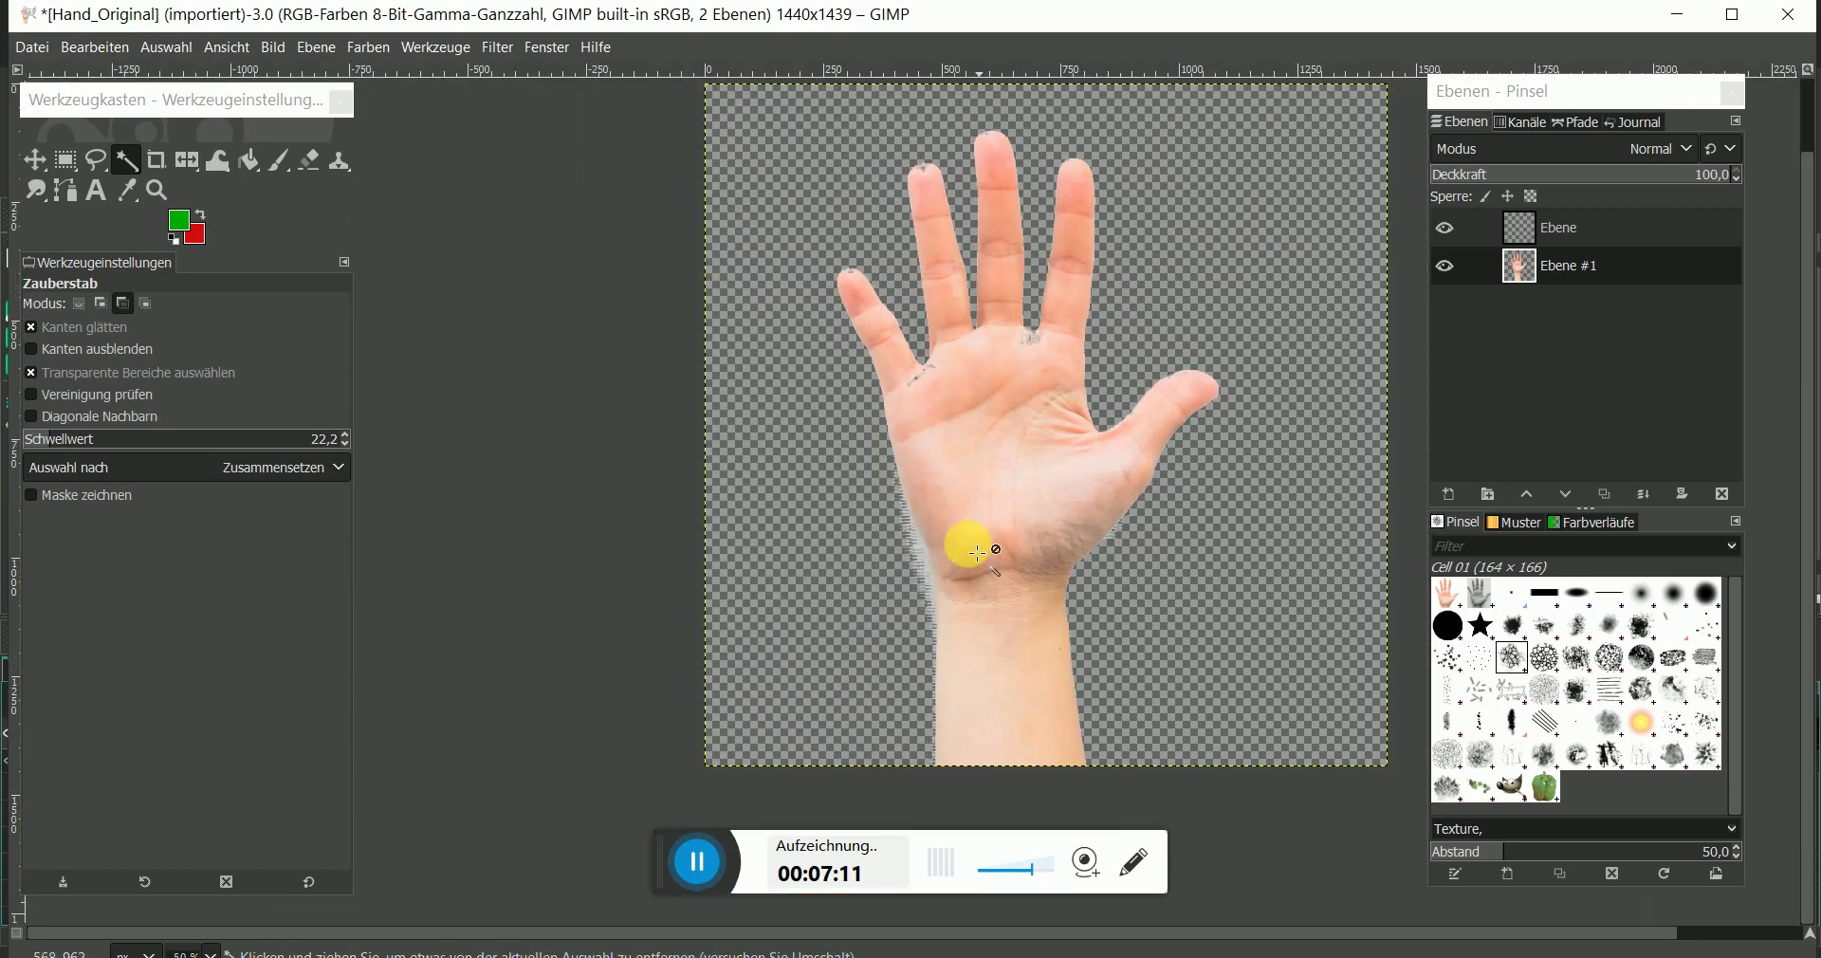
scroll(945, 552, "up", 4, "ctrl")
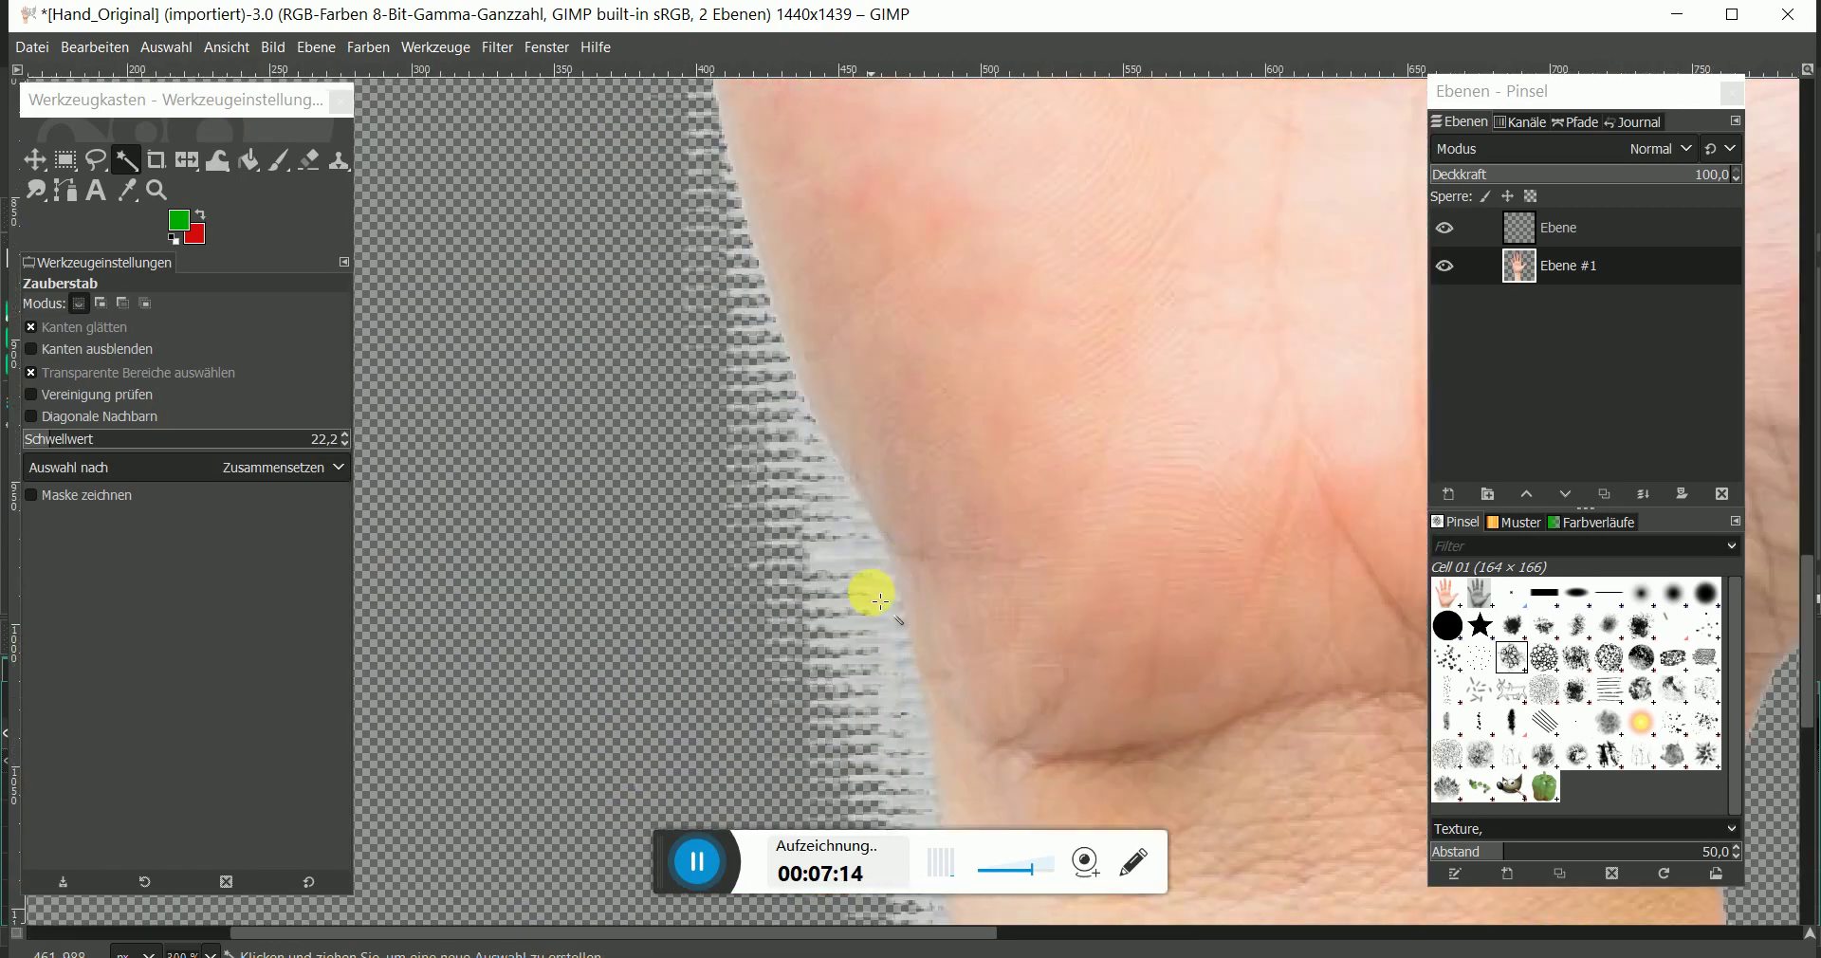
left_click(851, 559)
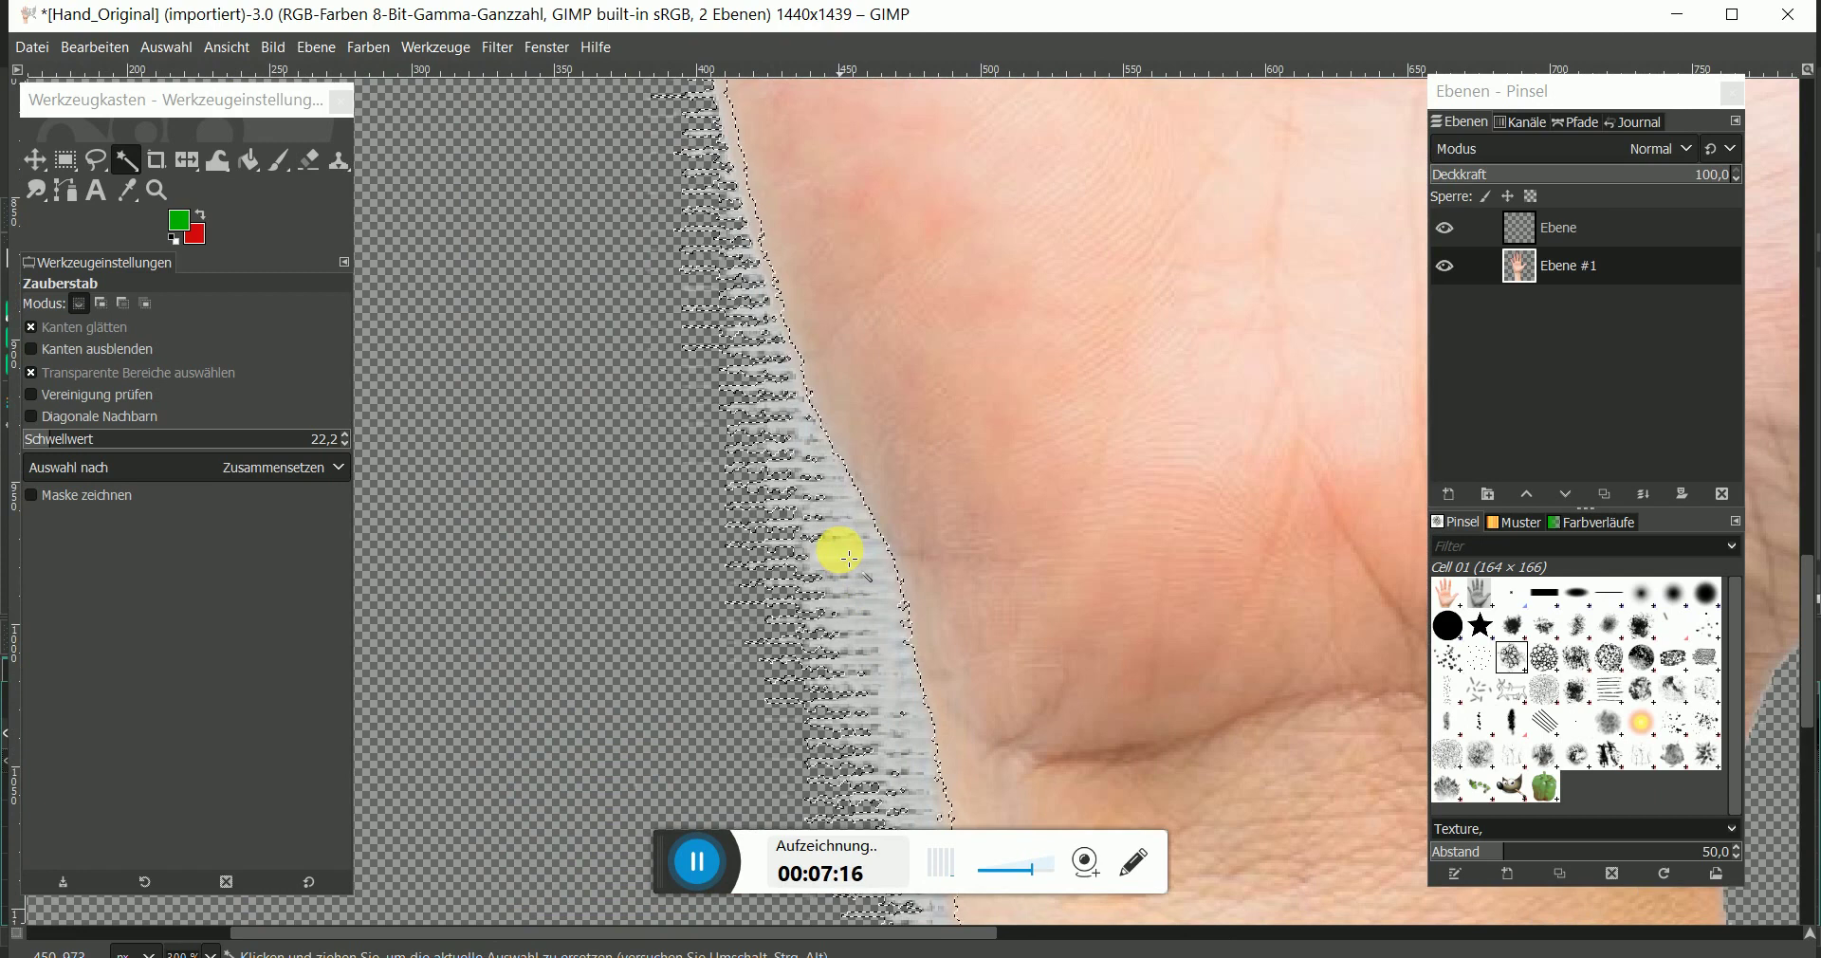
key("Delete")
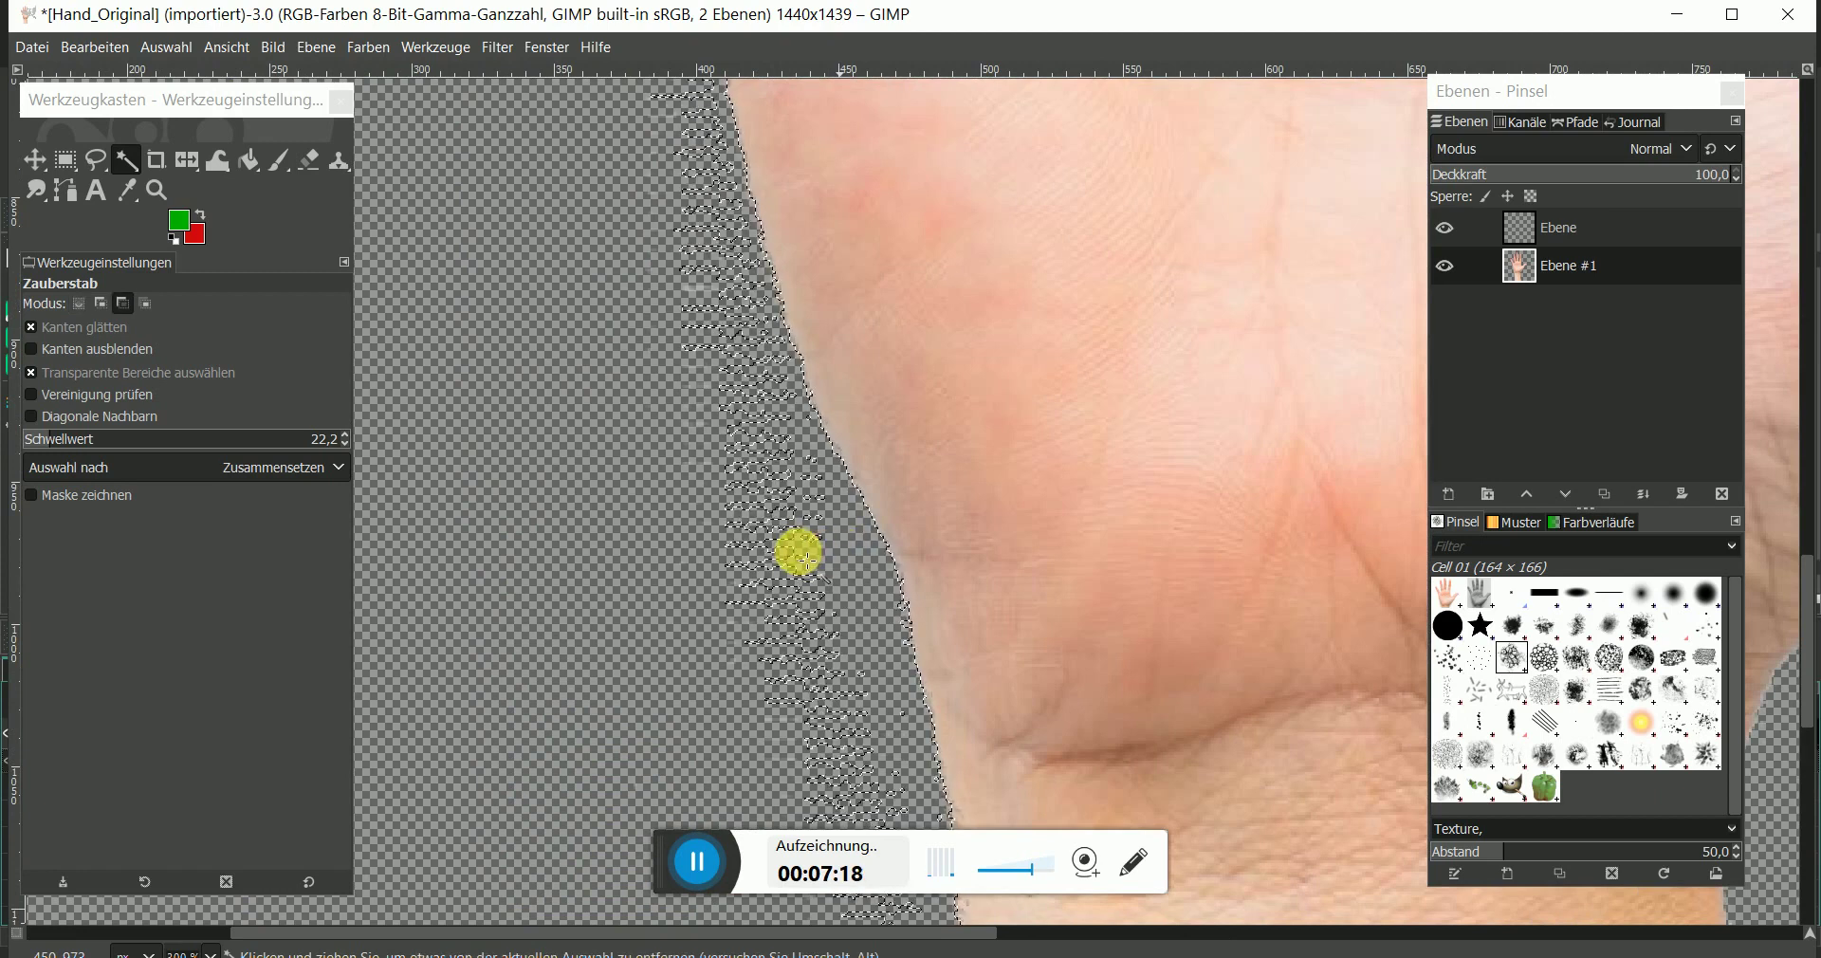
- Deselect everything and zoom out until the whole hand image is visible
left_click(175, 48)
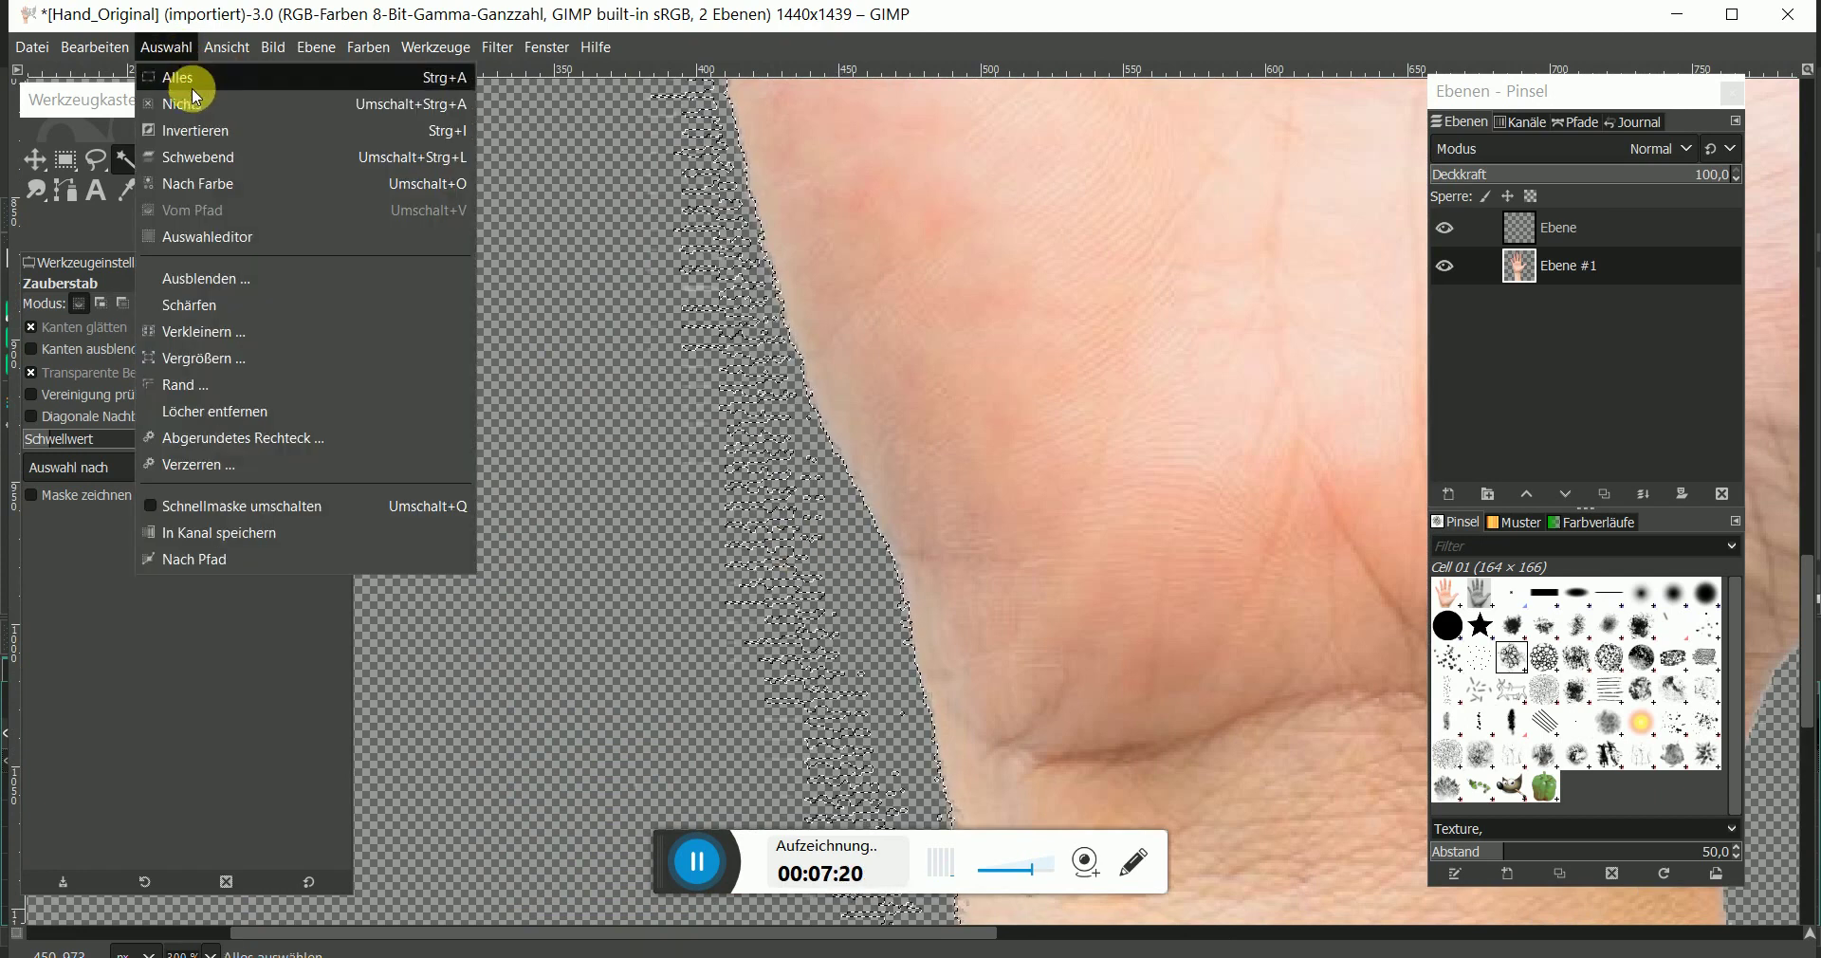
left_click(197, 106)
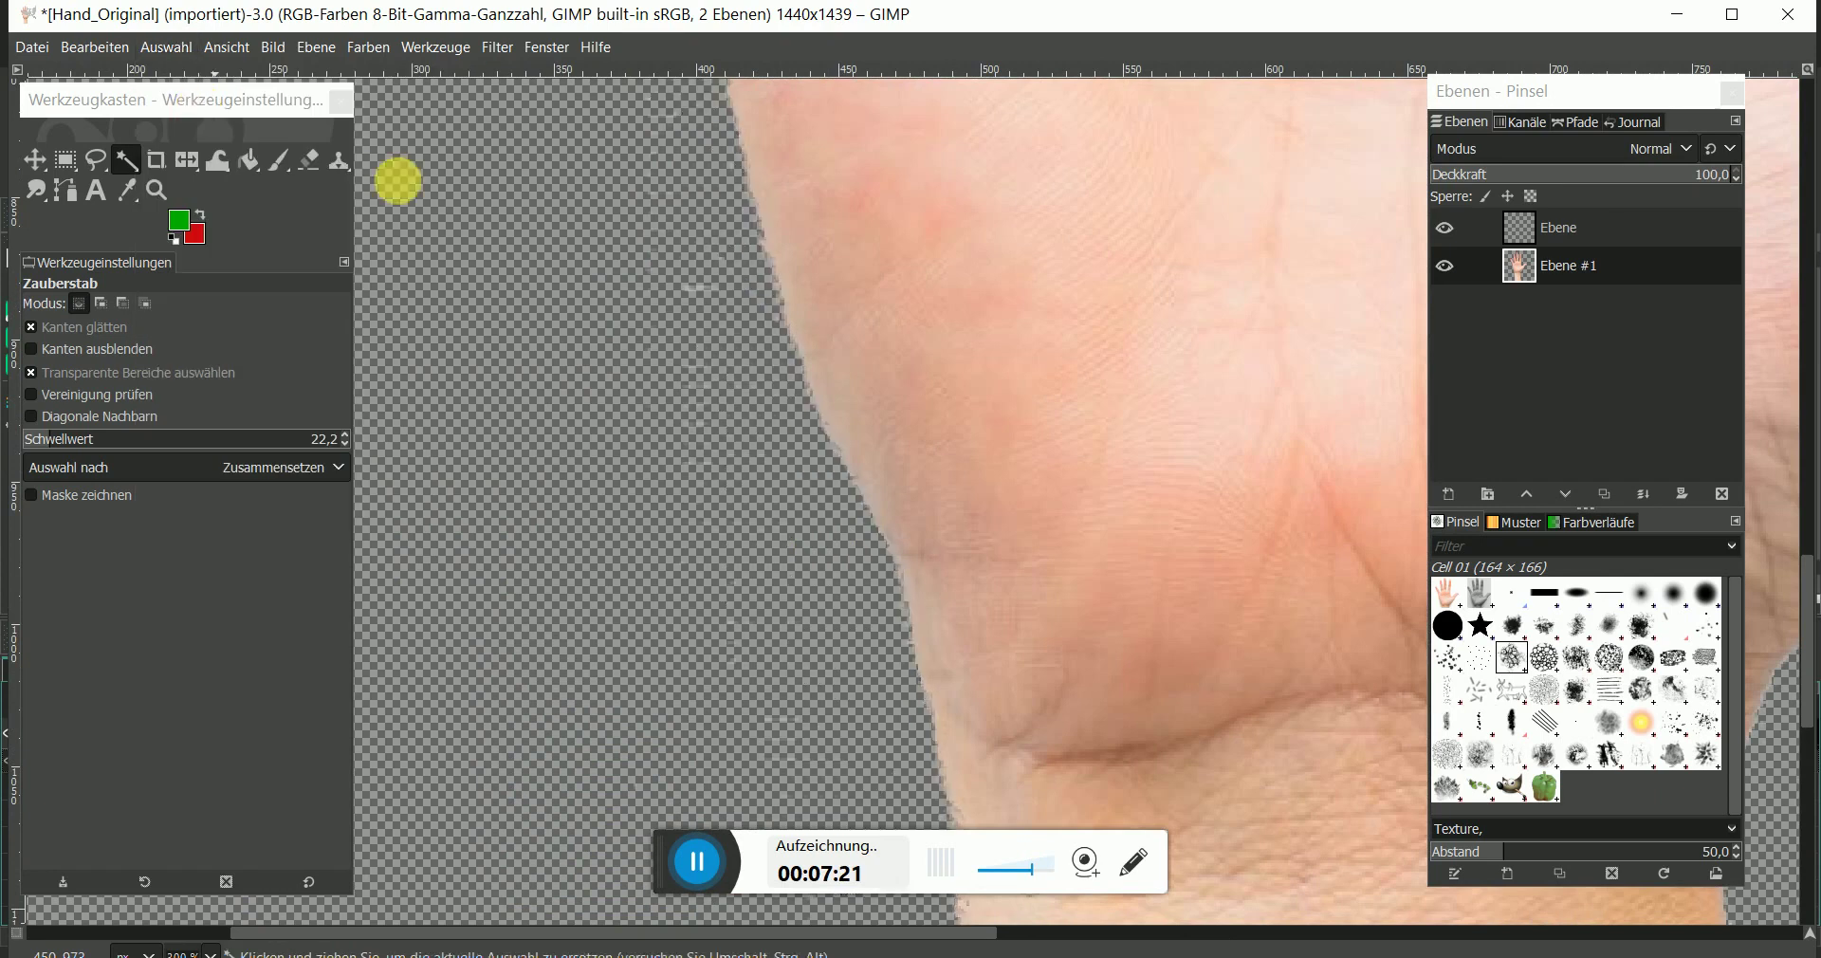
scroll(707, 467, "down", 3)
scroll(744, 520, "down", 1)
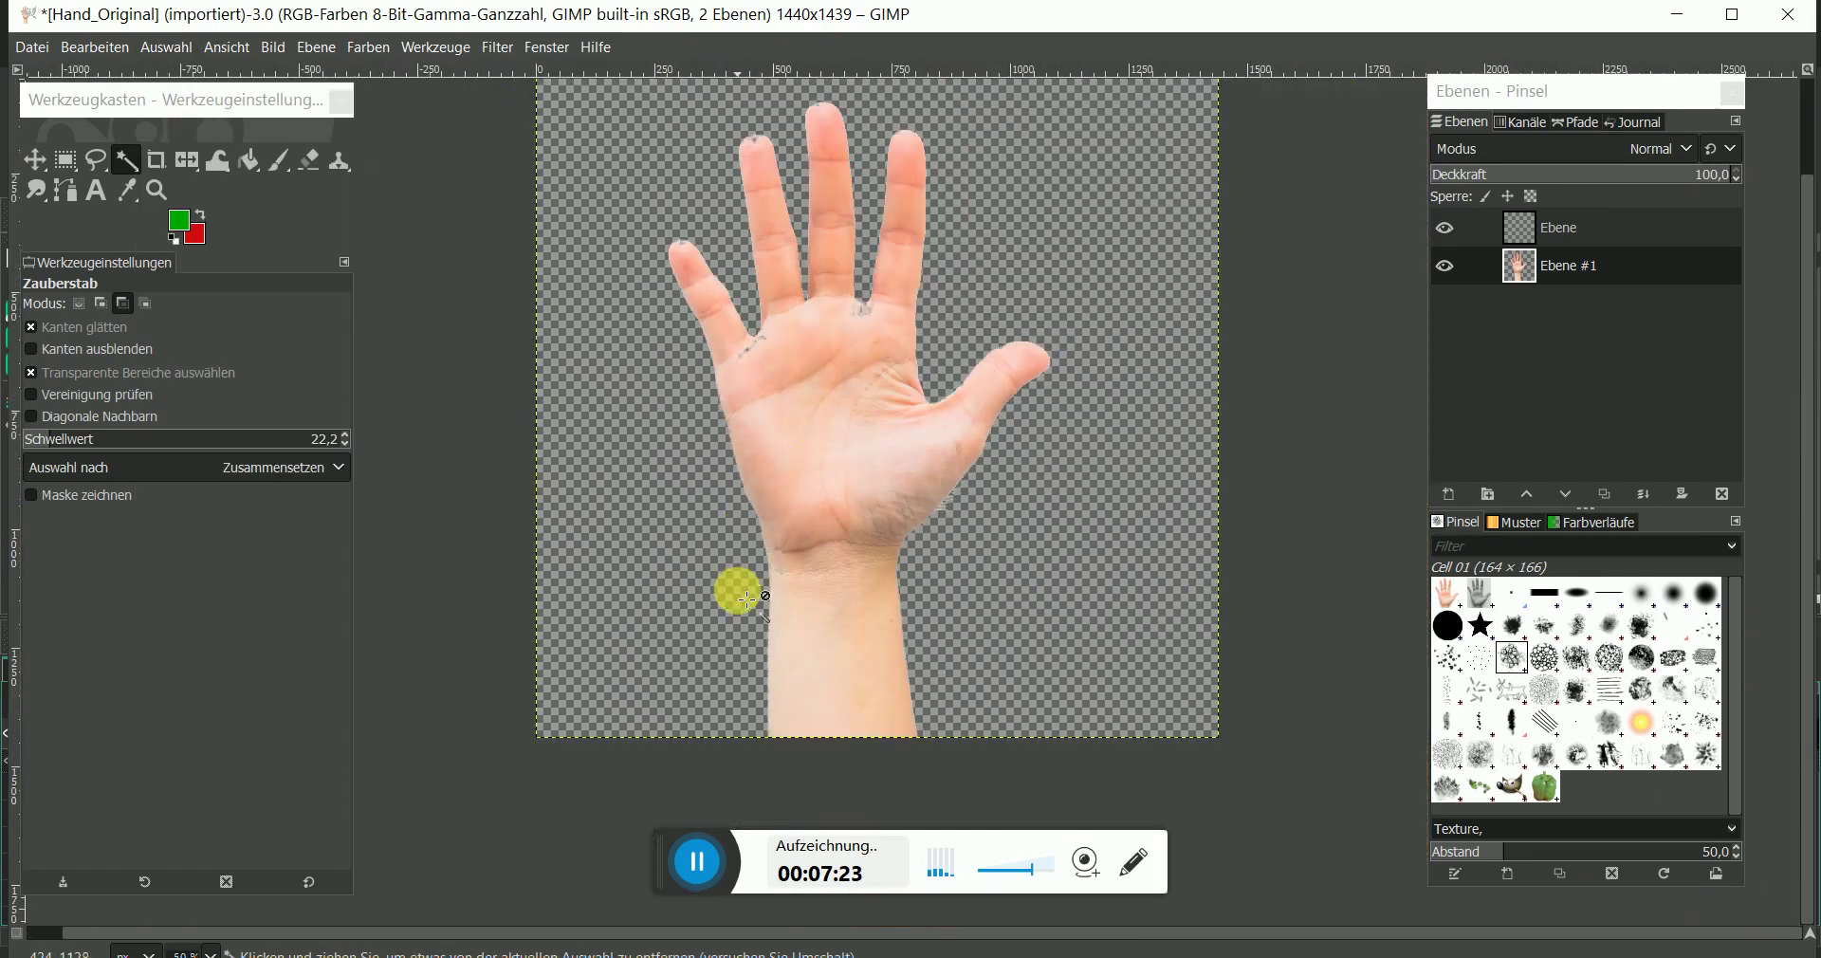
scroll(736, 588, "down", 1)
scroll(830, 309, "up", 1)
scroll(842, 294, "down", 1)
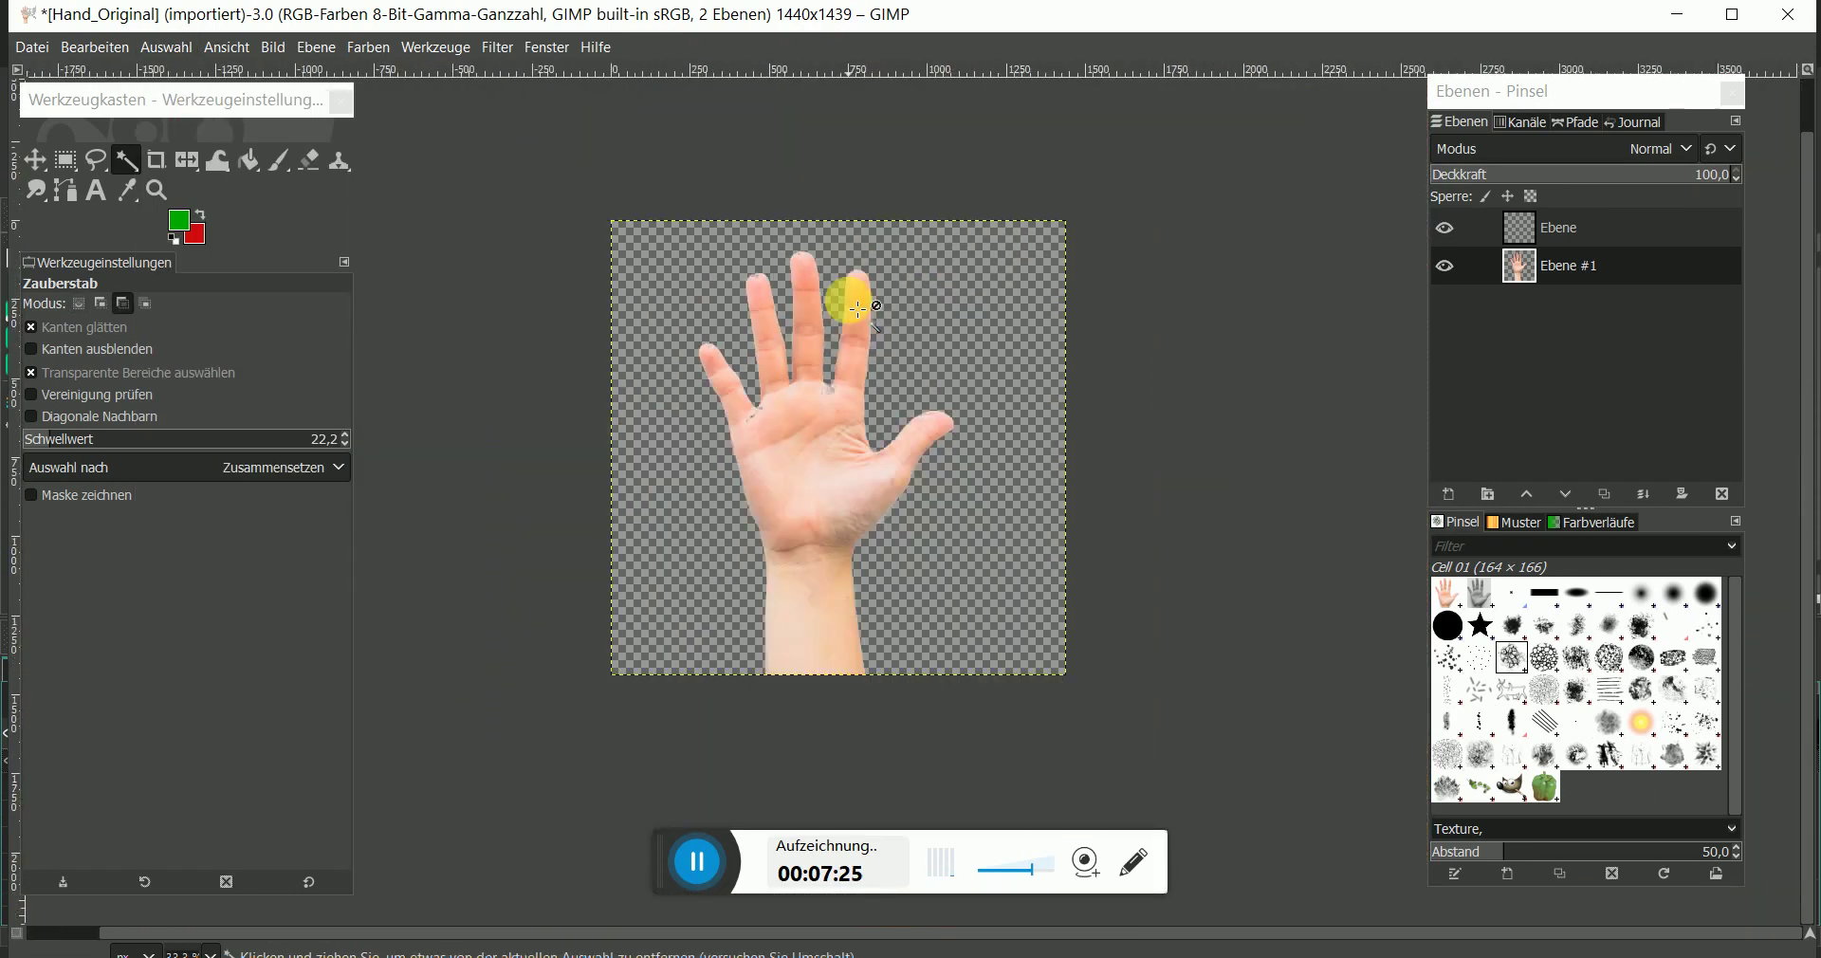
- On Ebene #1, select the hand by inverting a colour selection, and make red the foreground colour
left_click(1517, 268)
scroll(931, 361, "up", 1)
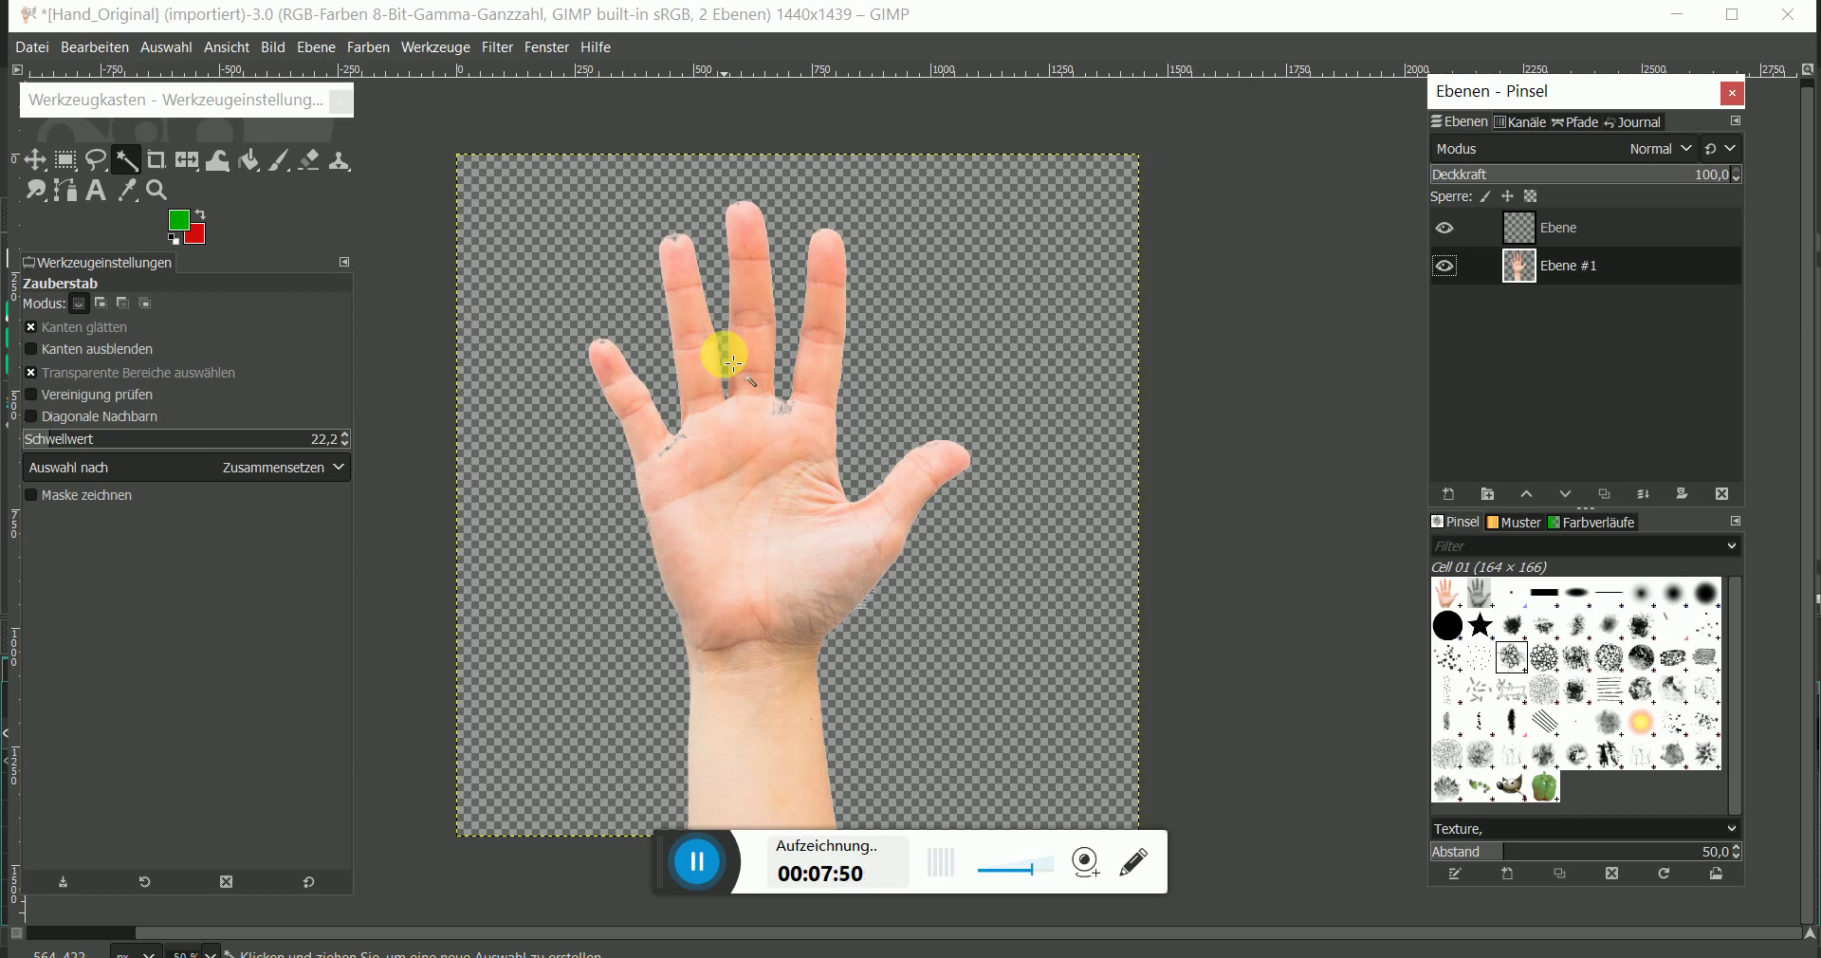
left_click(129, 159)
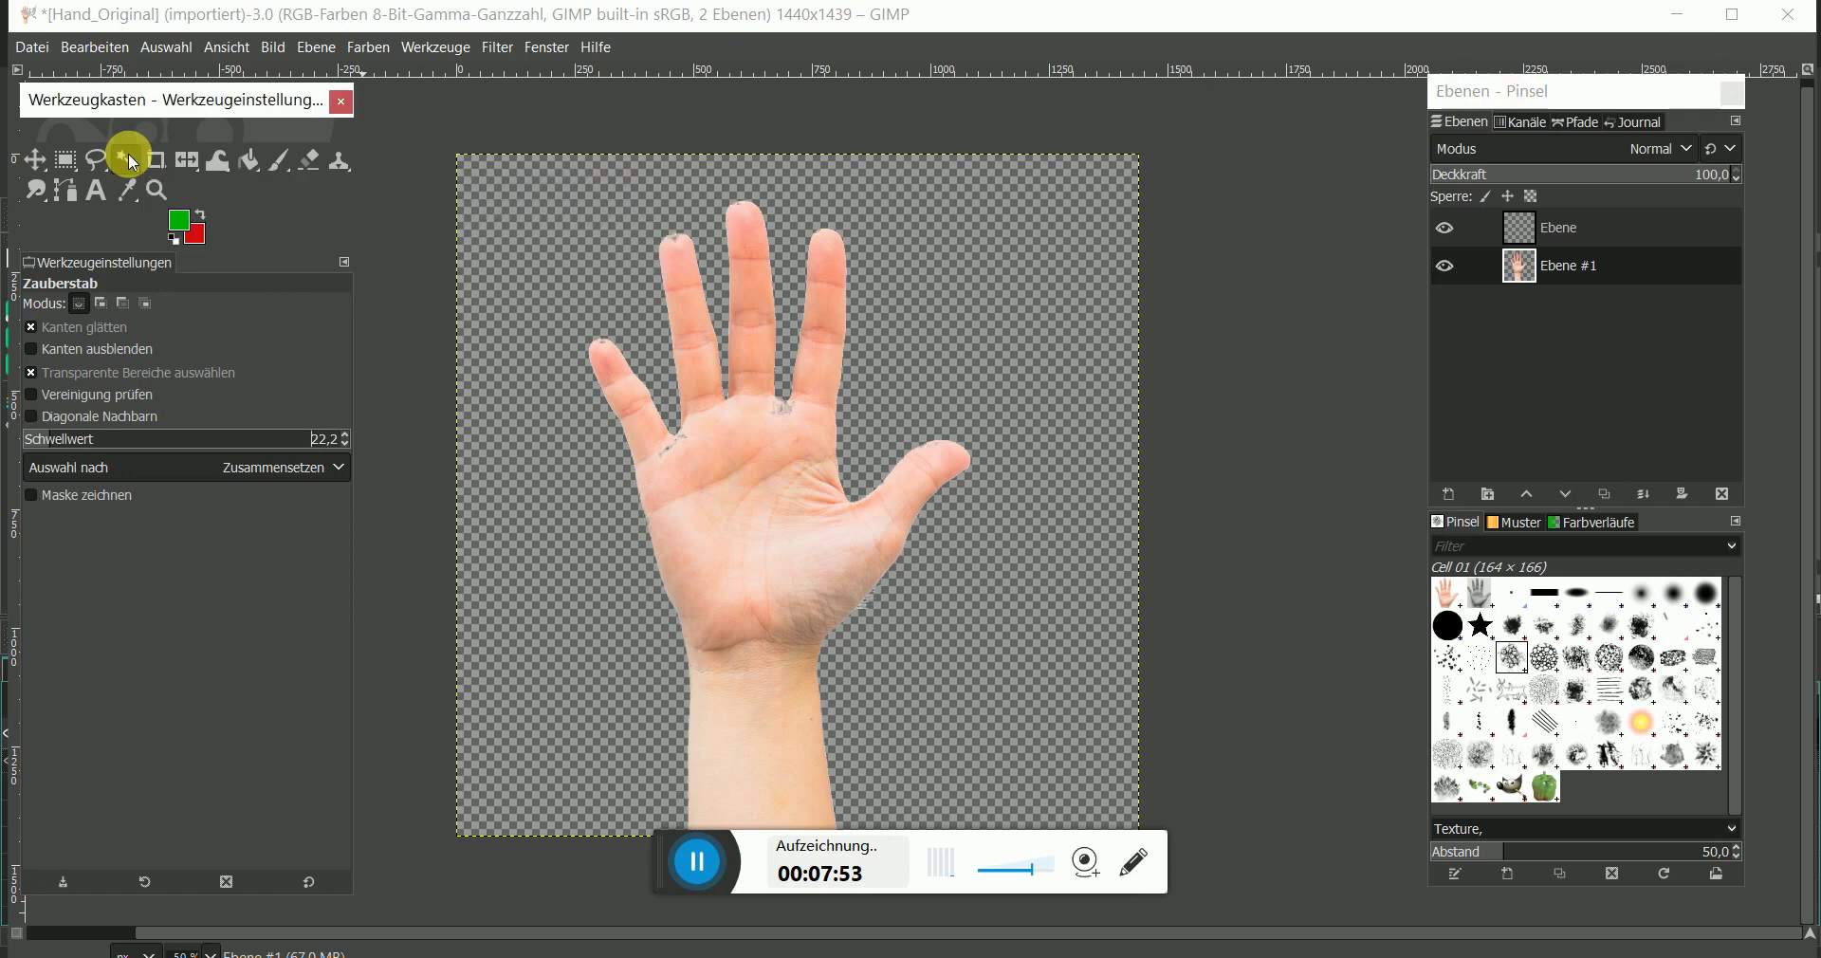
left_click(171, 50)
left_click(185, 131)
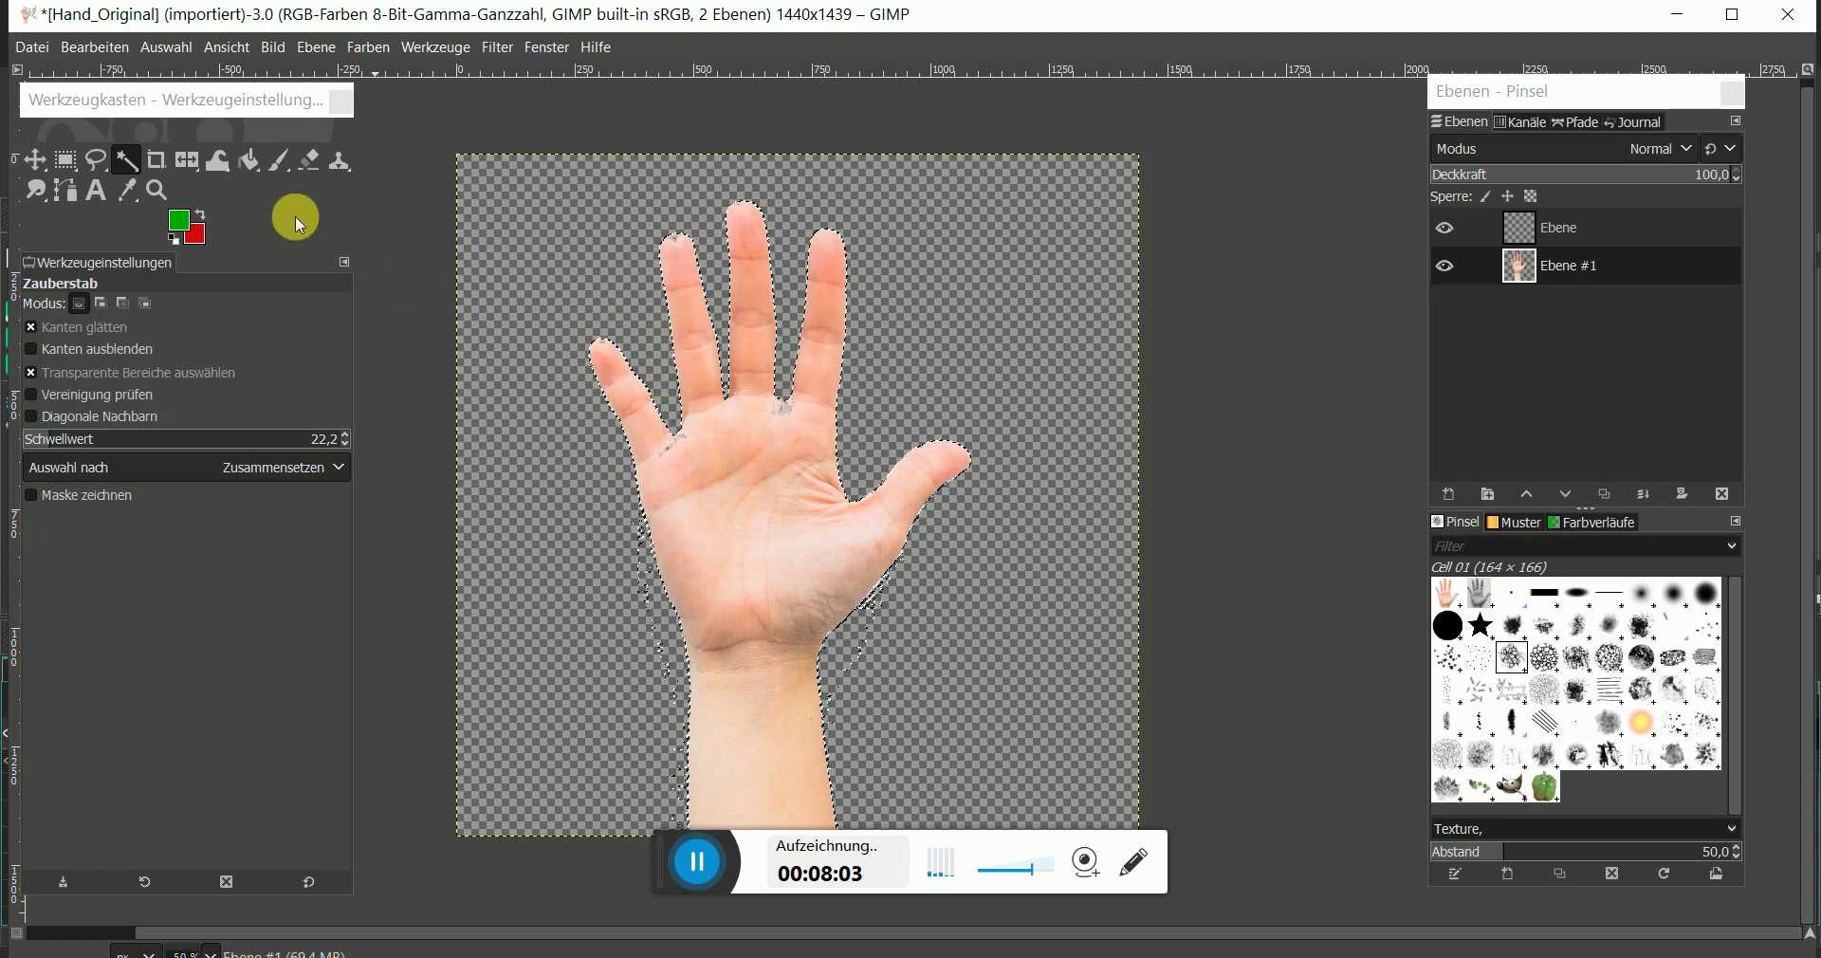
left_click(209, 222)
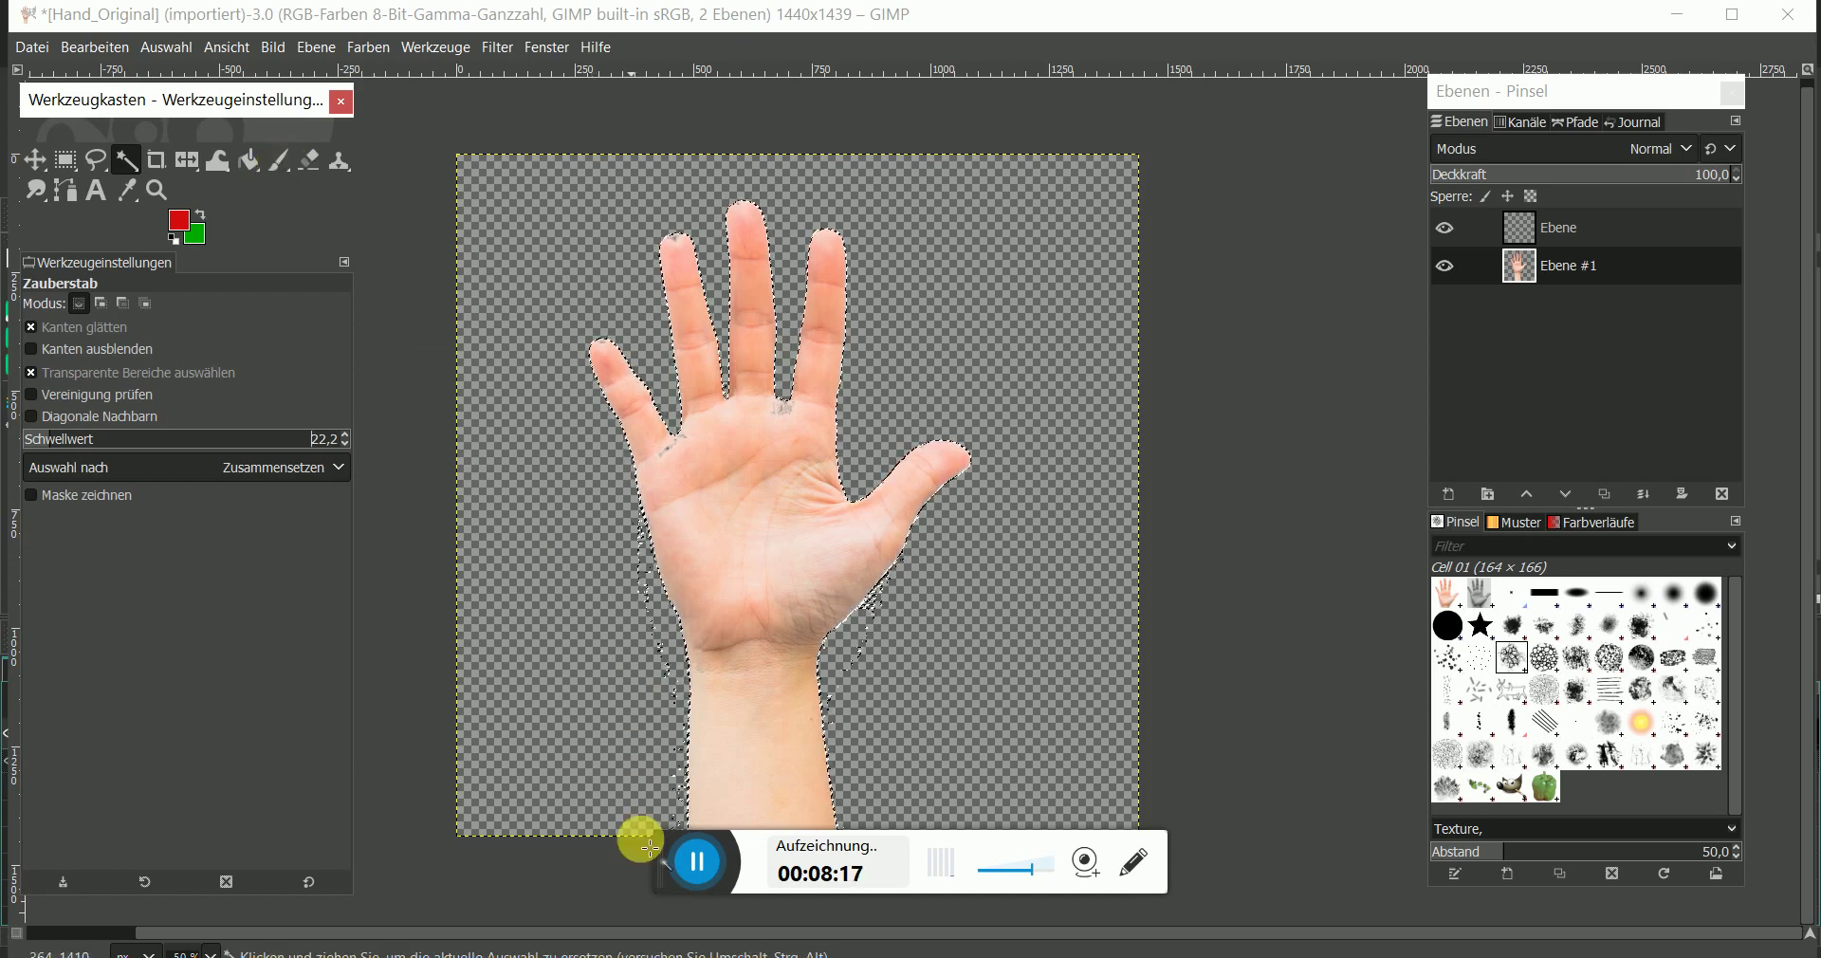
- Switch to an enlarged Paintbrush and dab red onto the index finger and palm
left_click(278, 161)
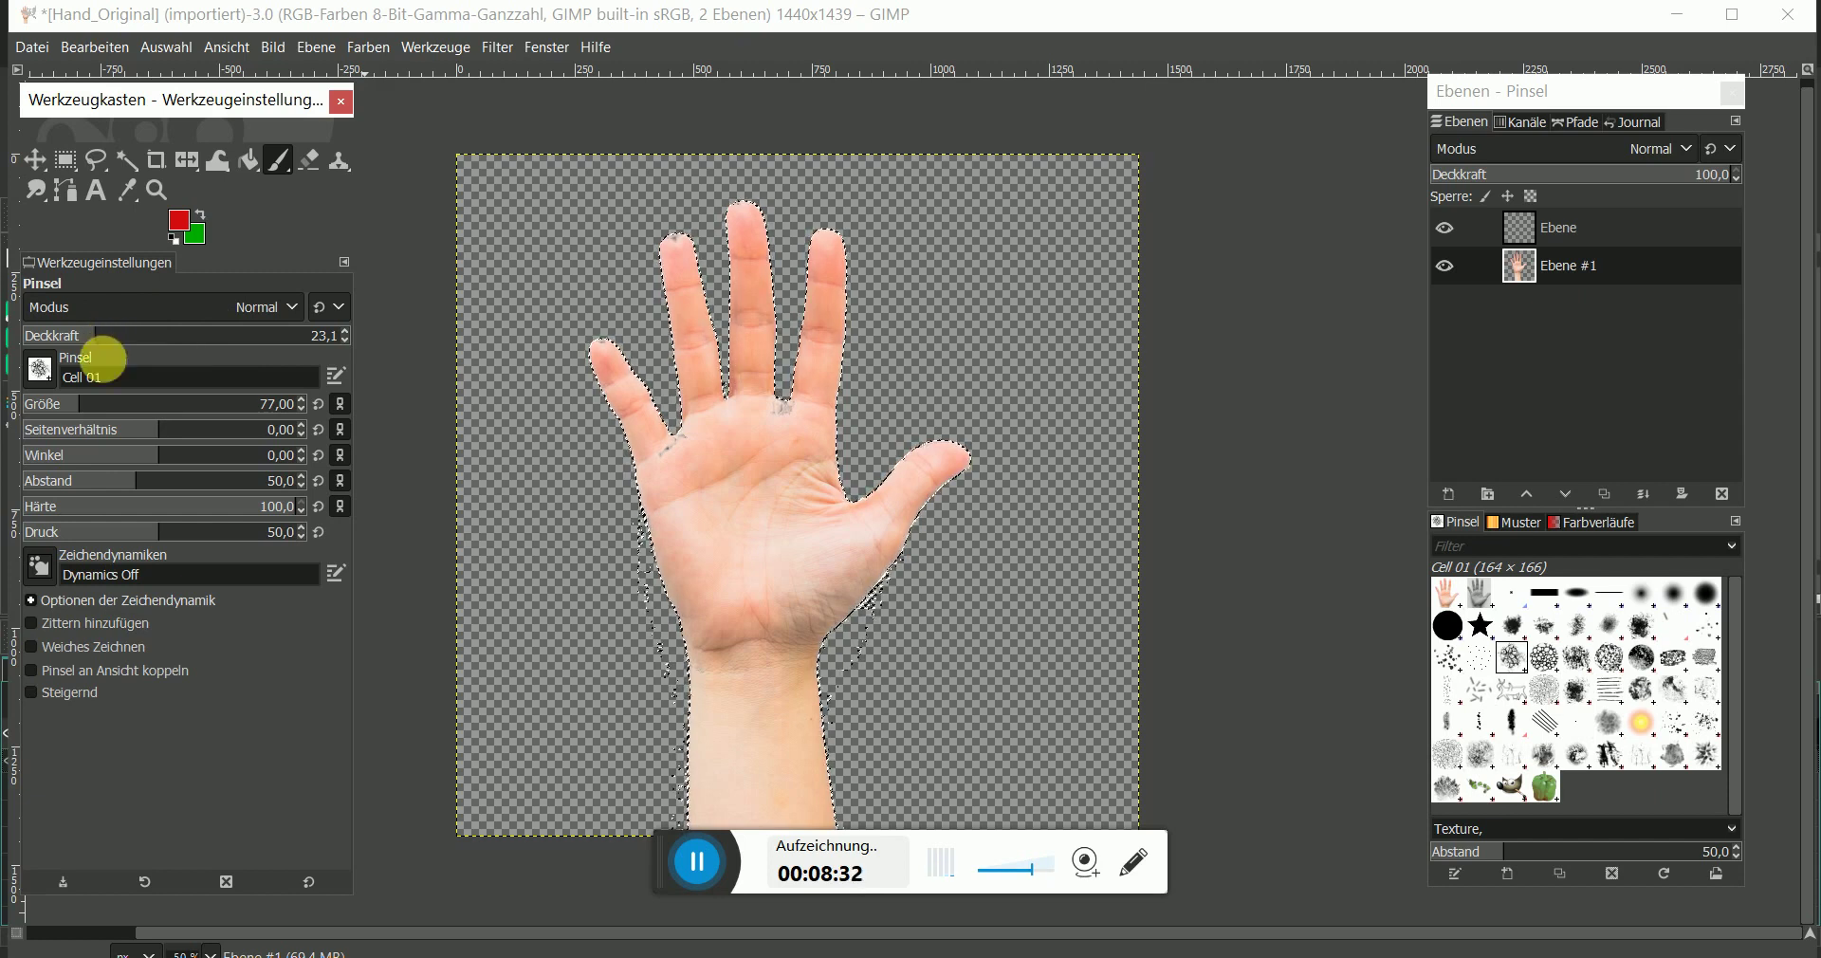
left_click_drag(98, 404, 618, 317)
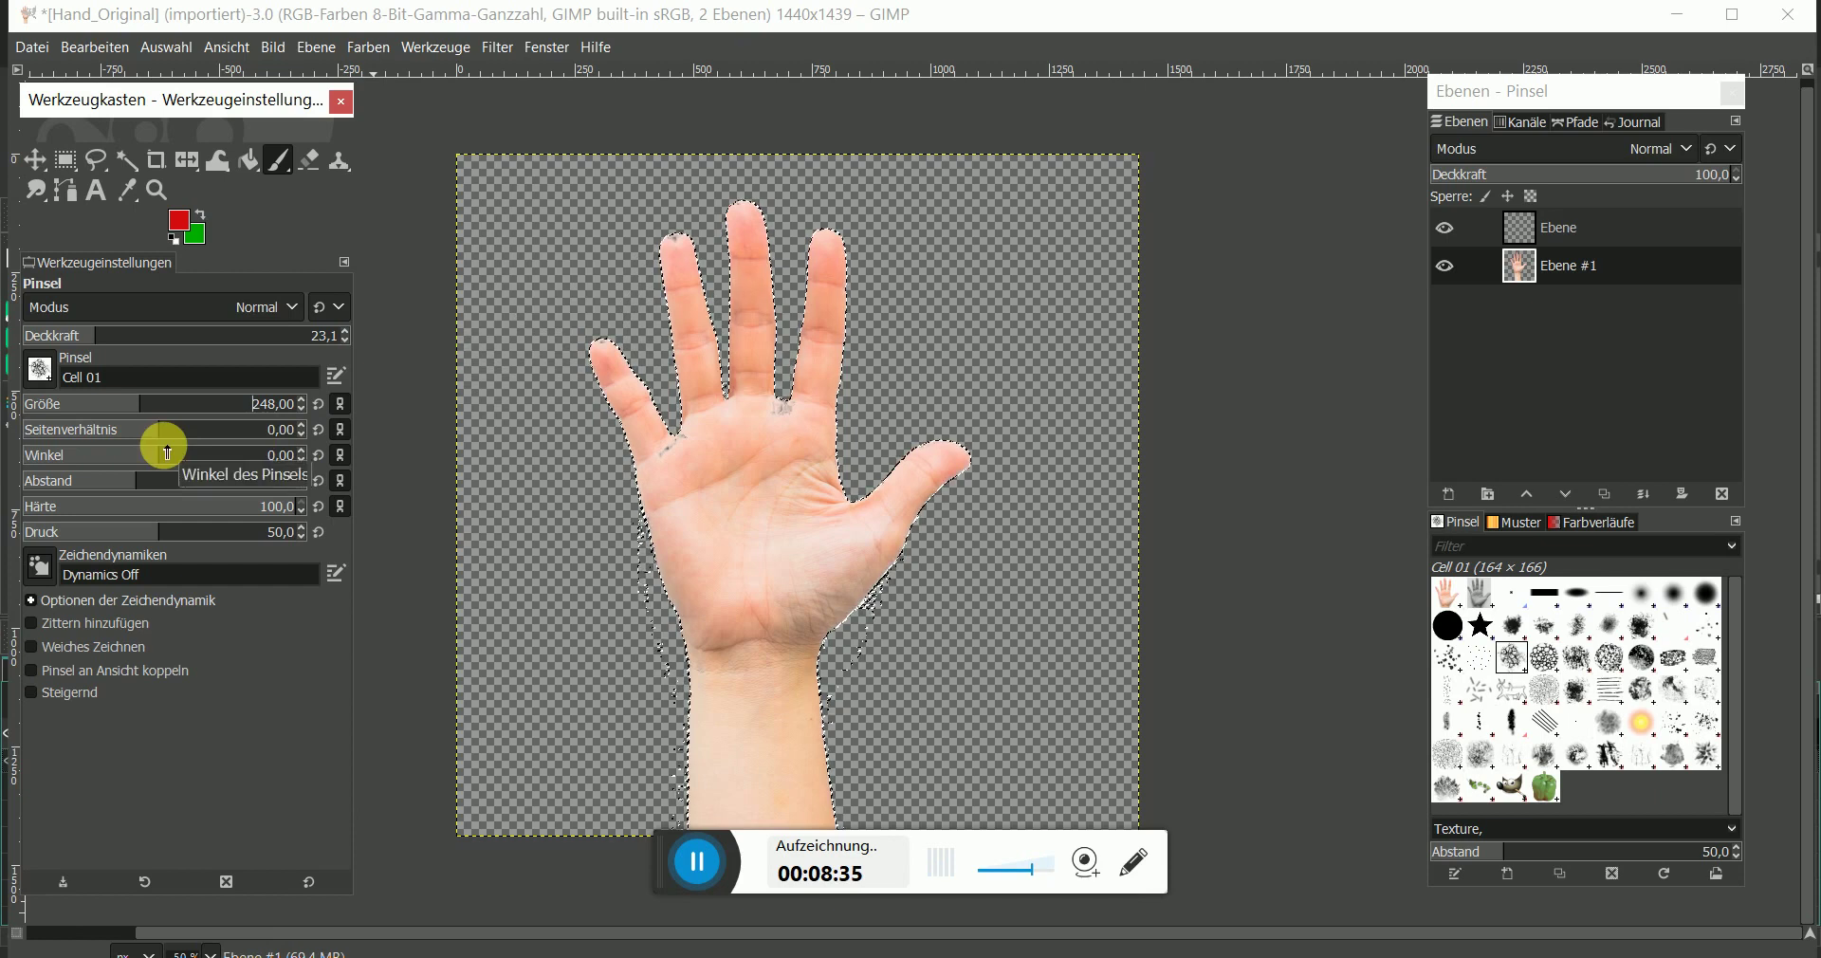
left_click(607, 368)
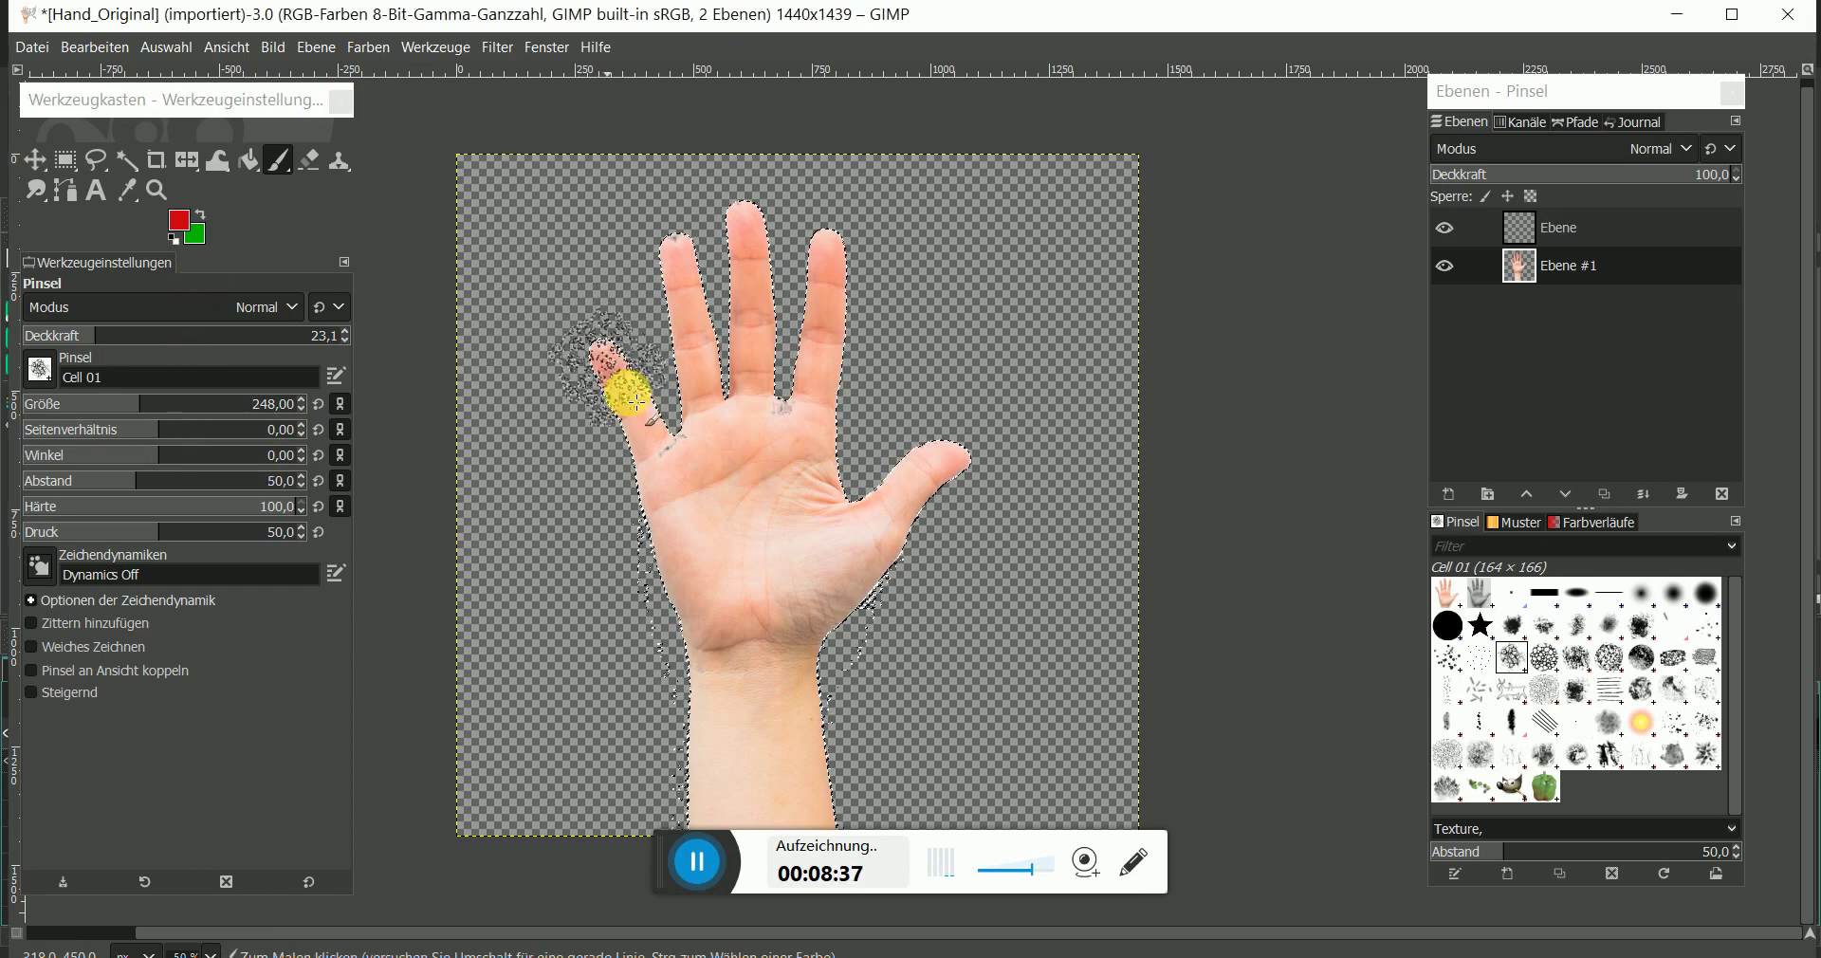
left_click(654, 483)
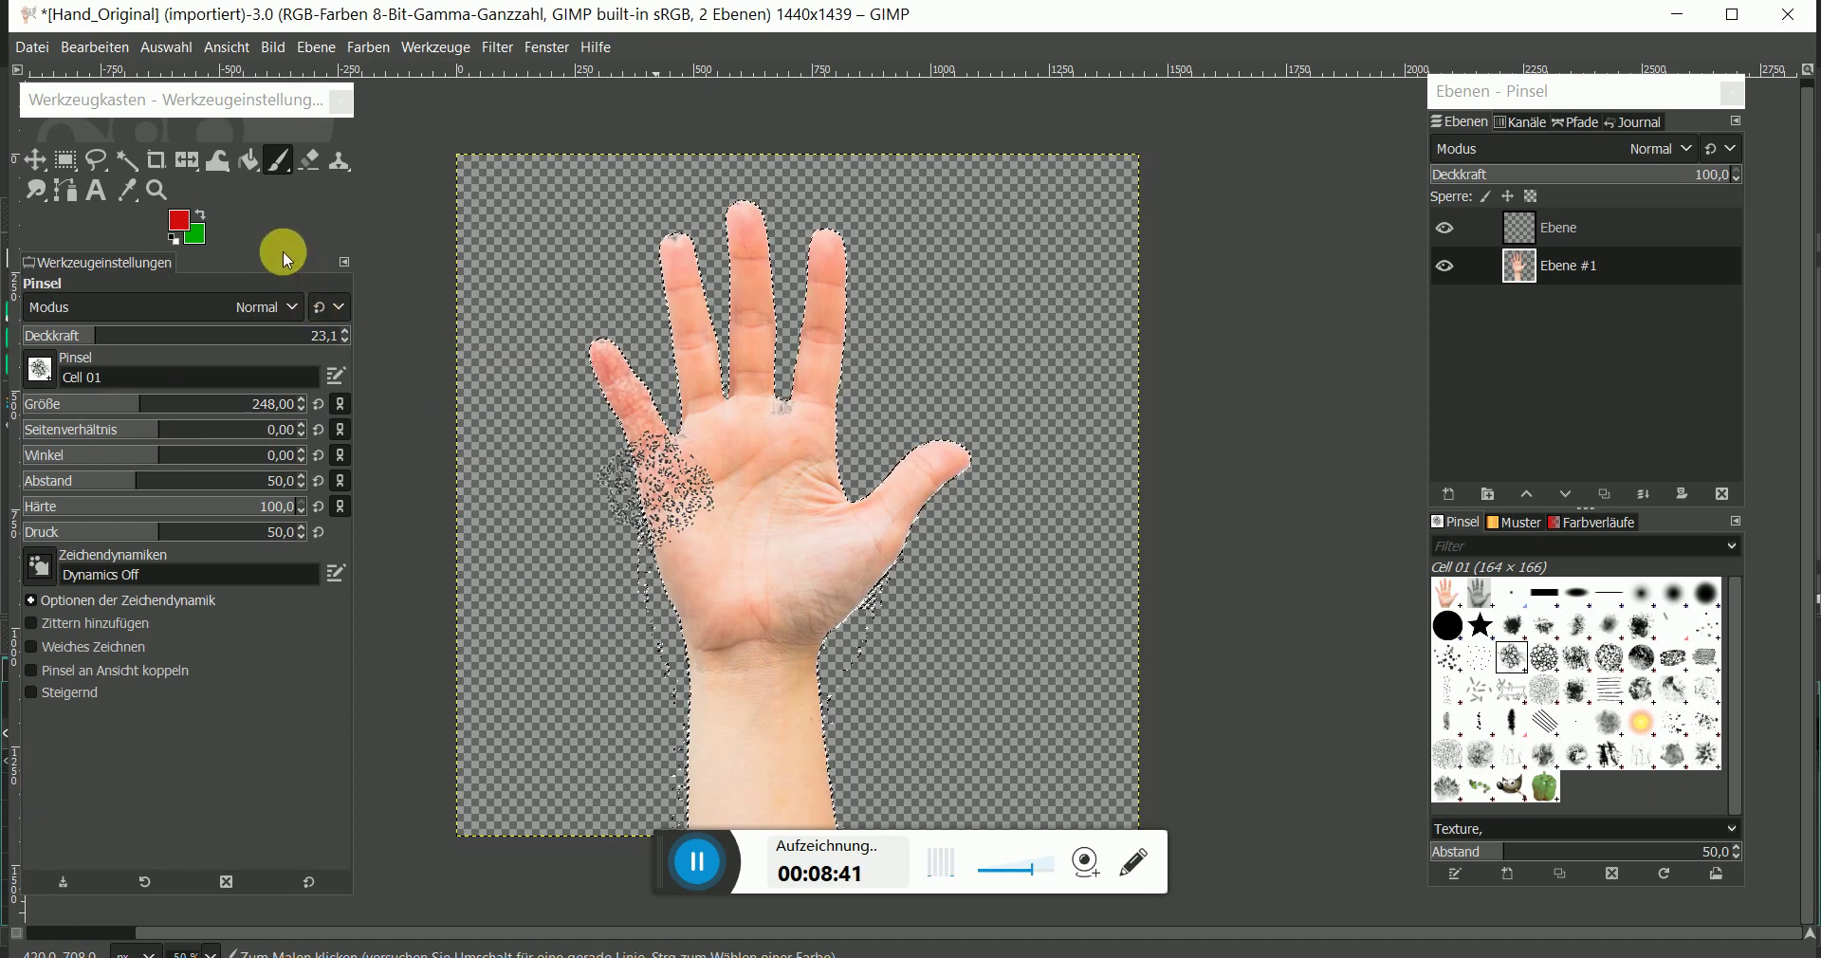
- With the Chalk 01 brush, paint red chalk over the little finger, finger bases and palm
left_click(42, 369)
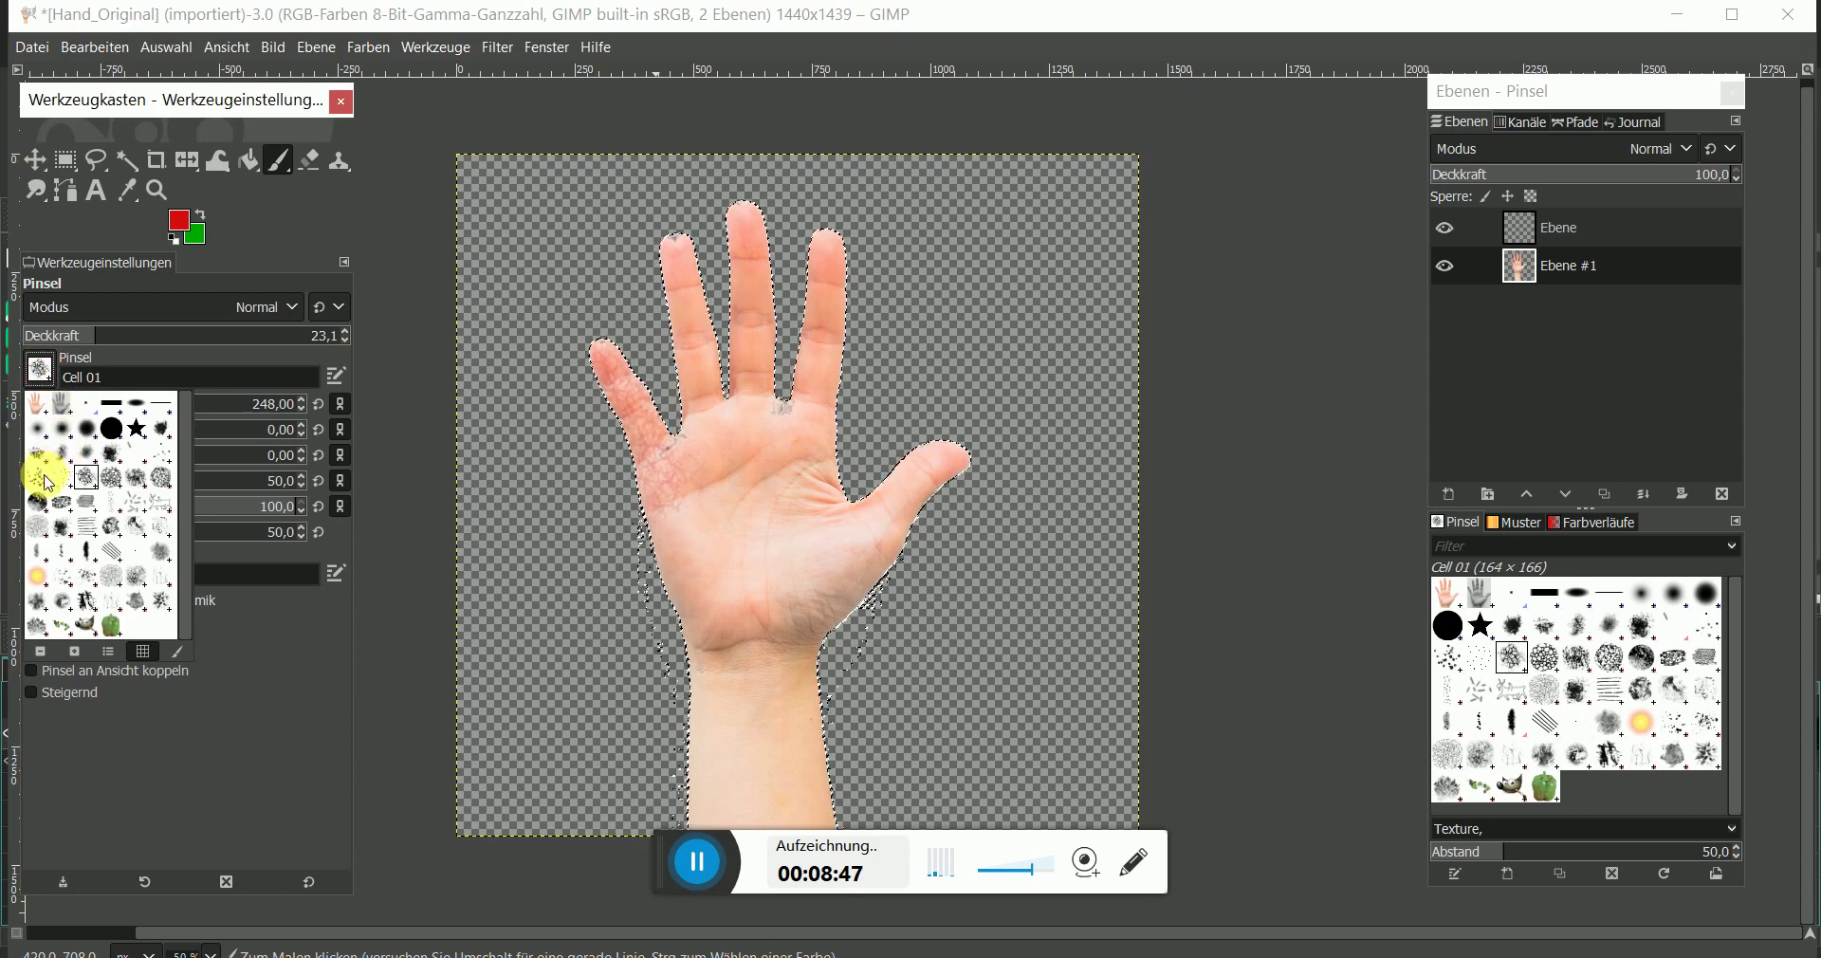
left_click(140, 483)
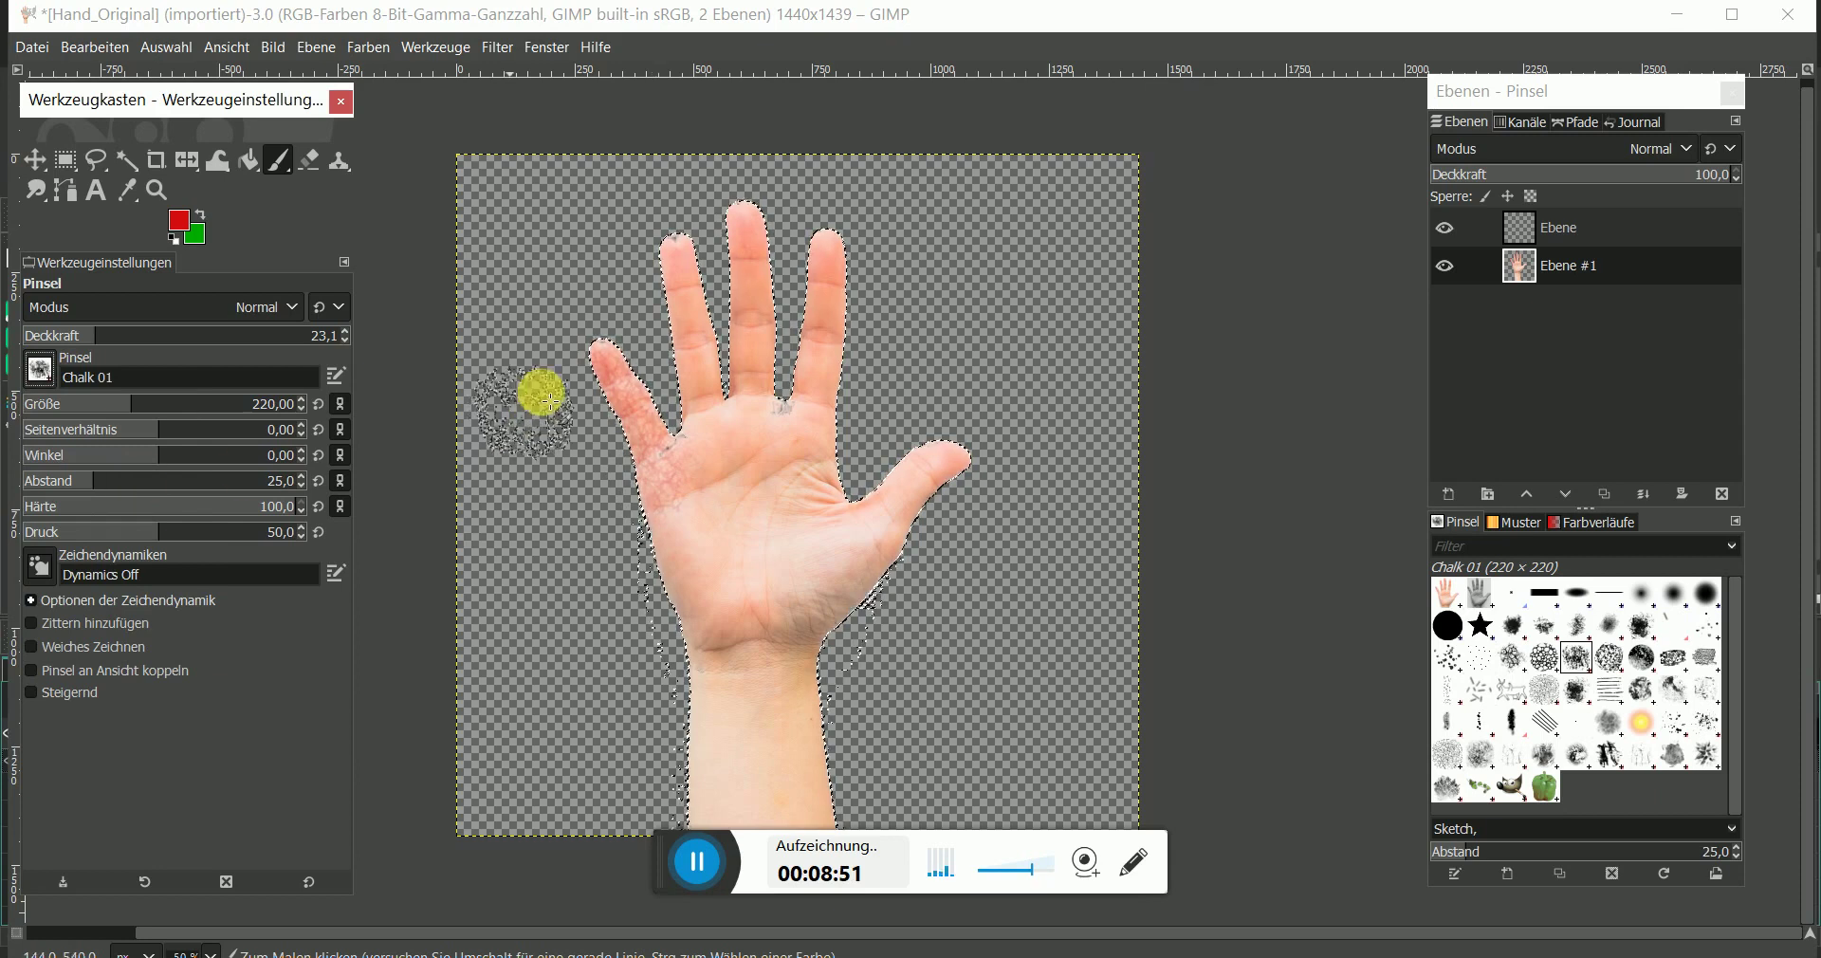
mouse_move(555, 384)
left_mouse_down()
mouse_move(628, 410)
mouse_move(683, 553)
left_mouse_up()
left_click_drag(697, 356, 768, 389)
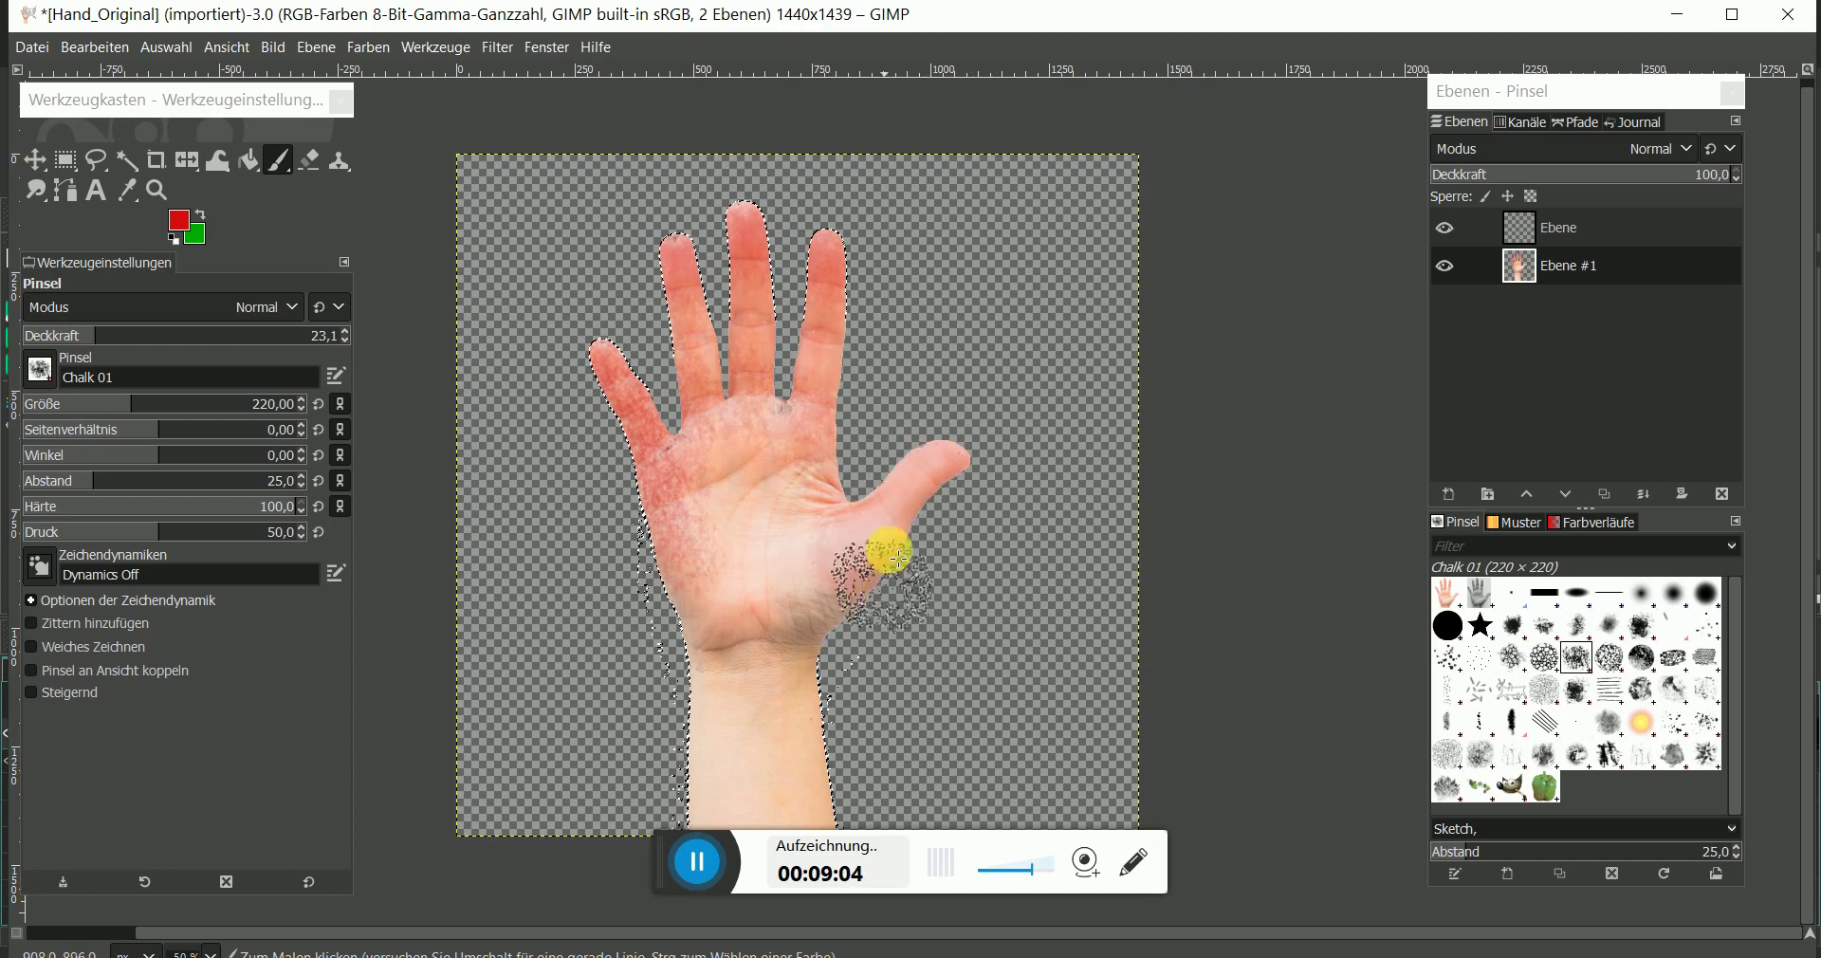
left_click(111, 332)
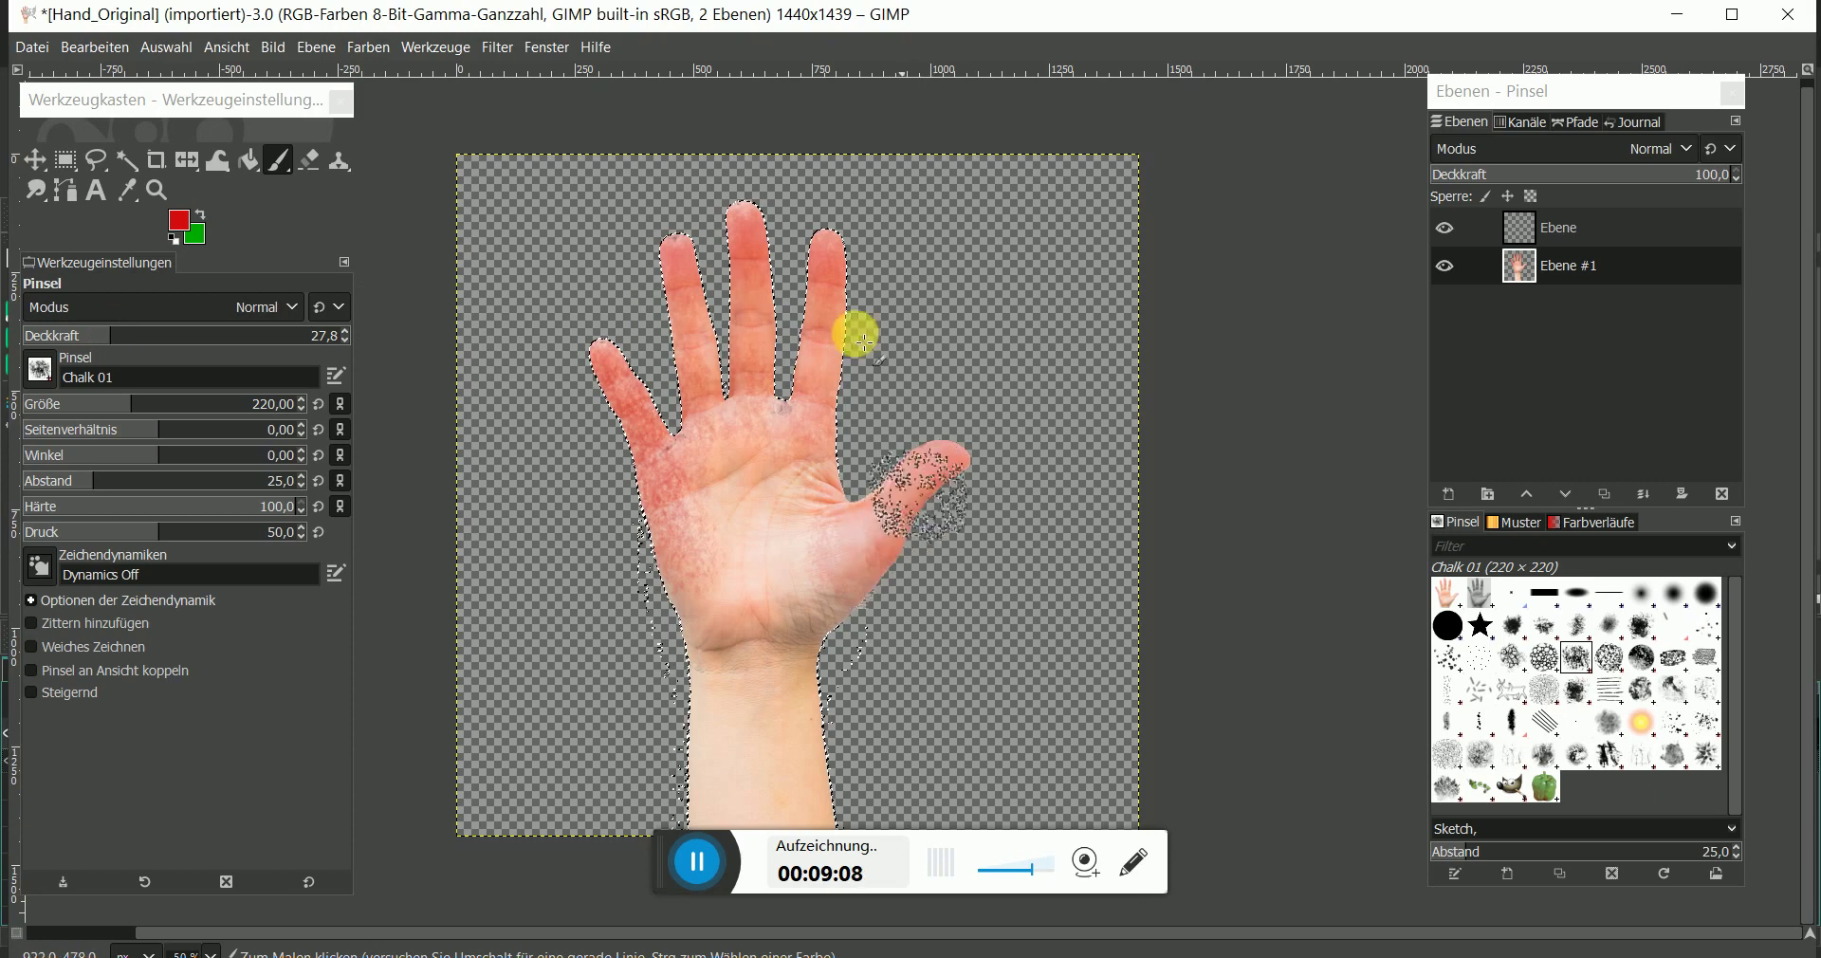
mouse_move(708, 263)
left_mouse_down()
mouse_move(738, 453)
mouse_move(863, 604)
mouse_move(914, 487)
left_mouse_up()
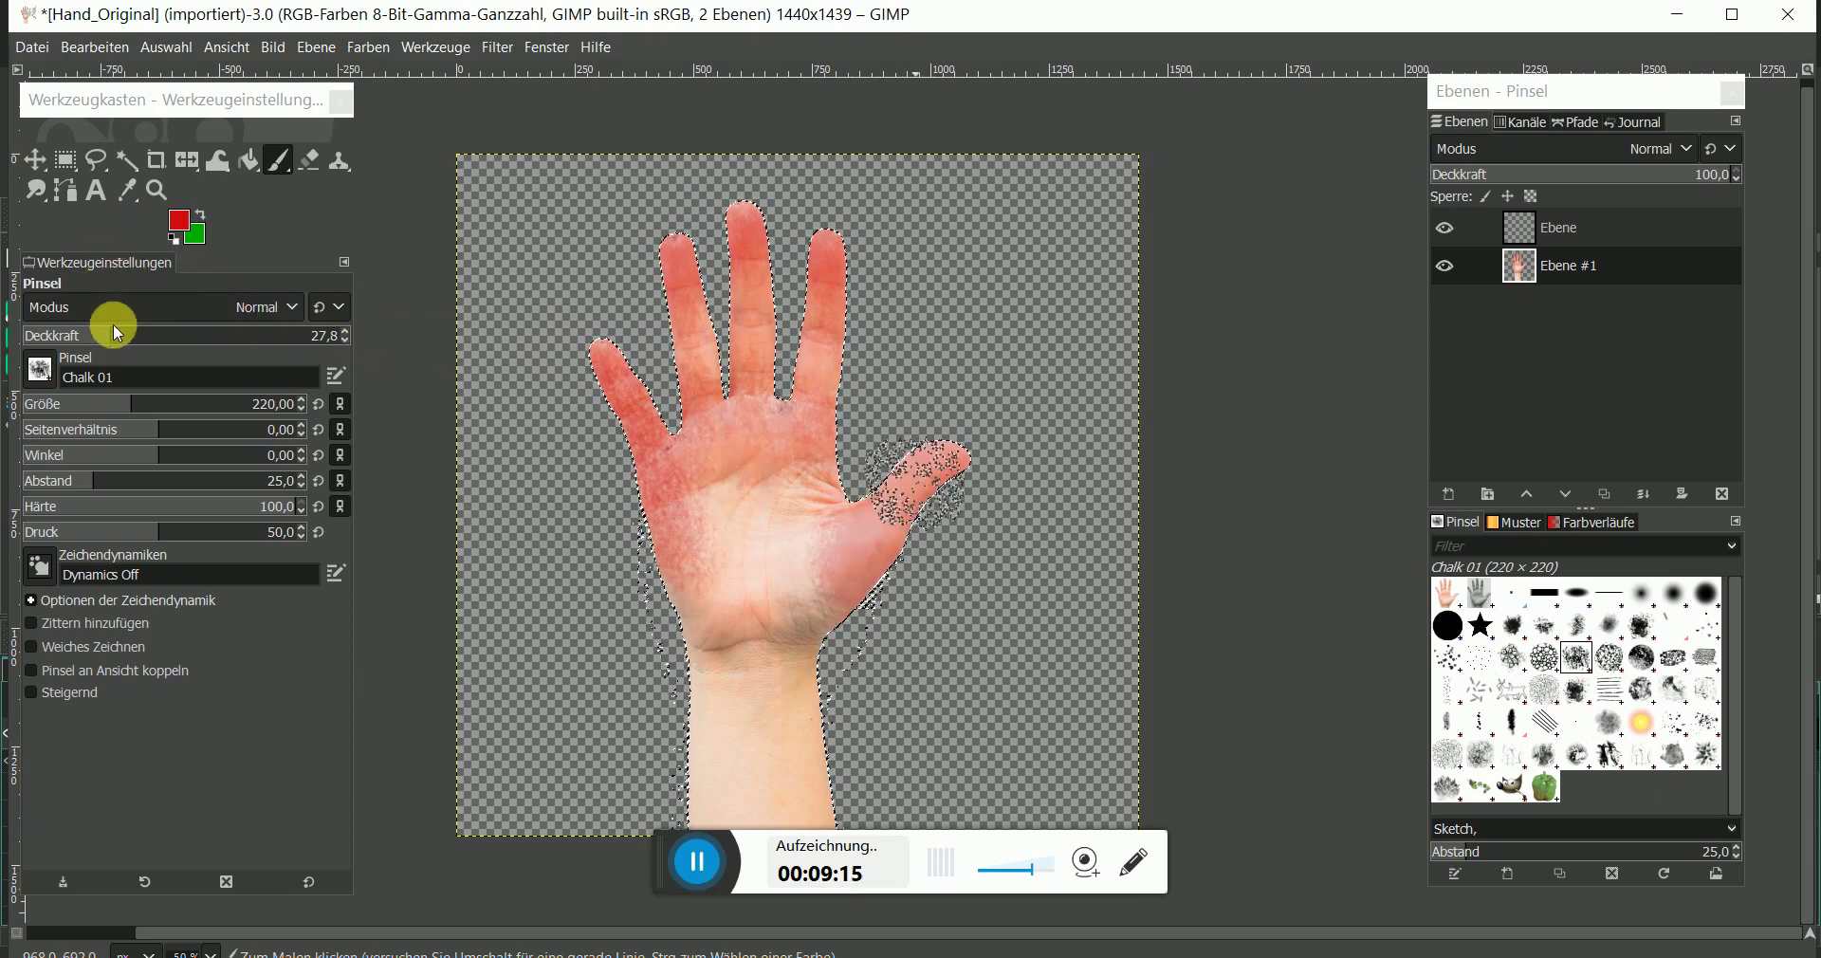
- At 41,6 opacity, dab chalk on the index finger, fingertip, thumb tip and wrist
left_click(159, 337)
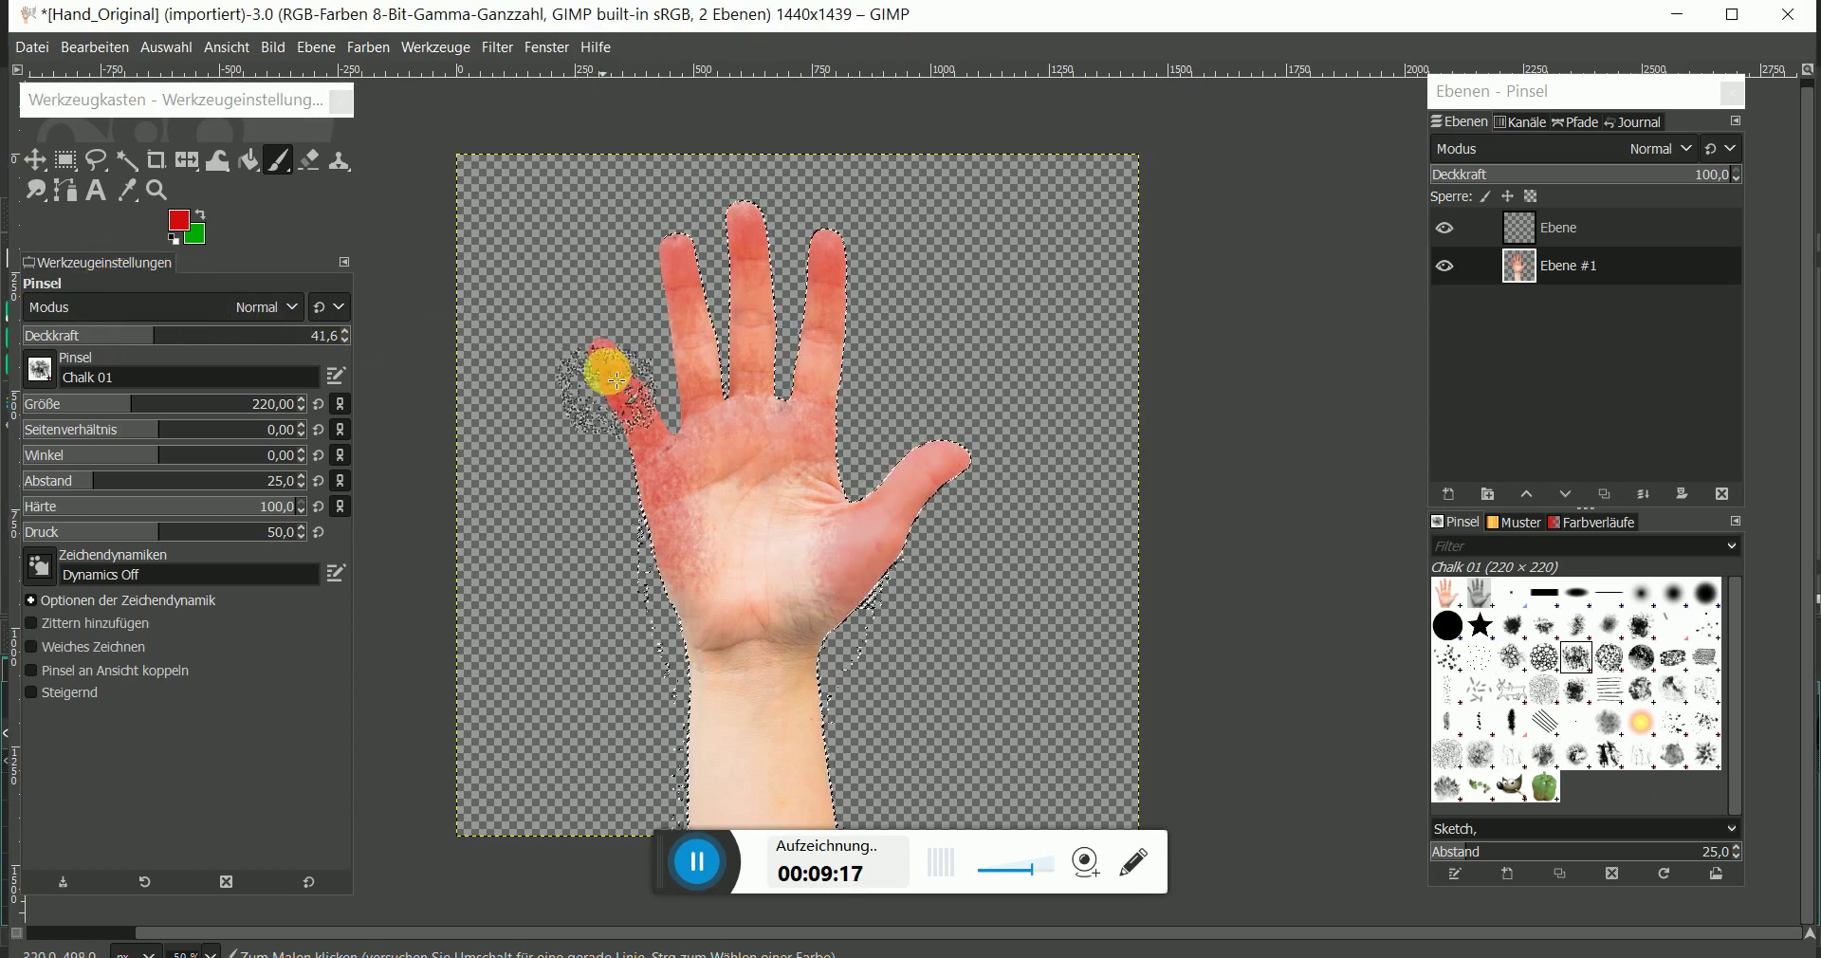
left_click(710, 270)
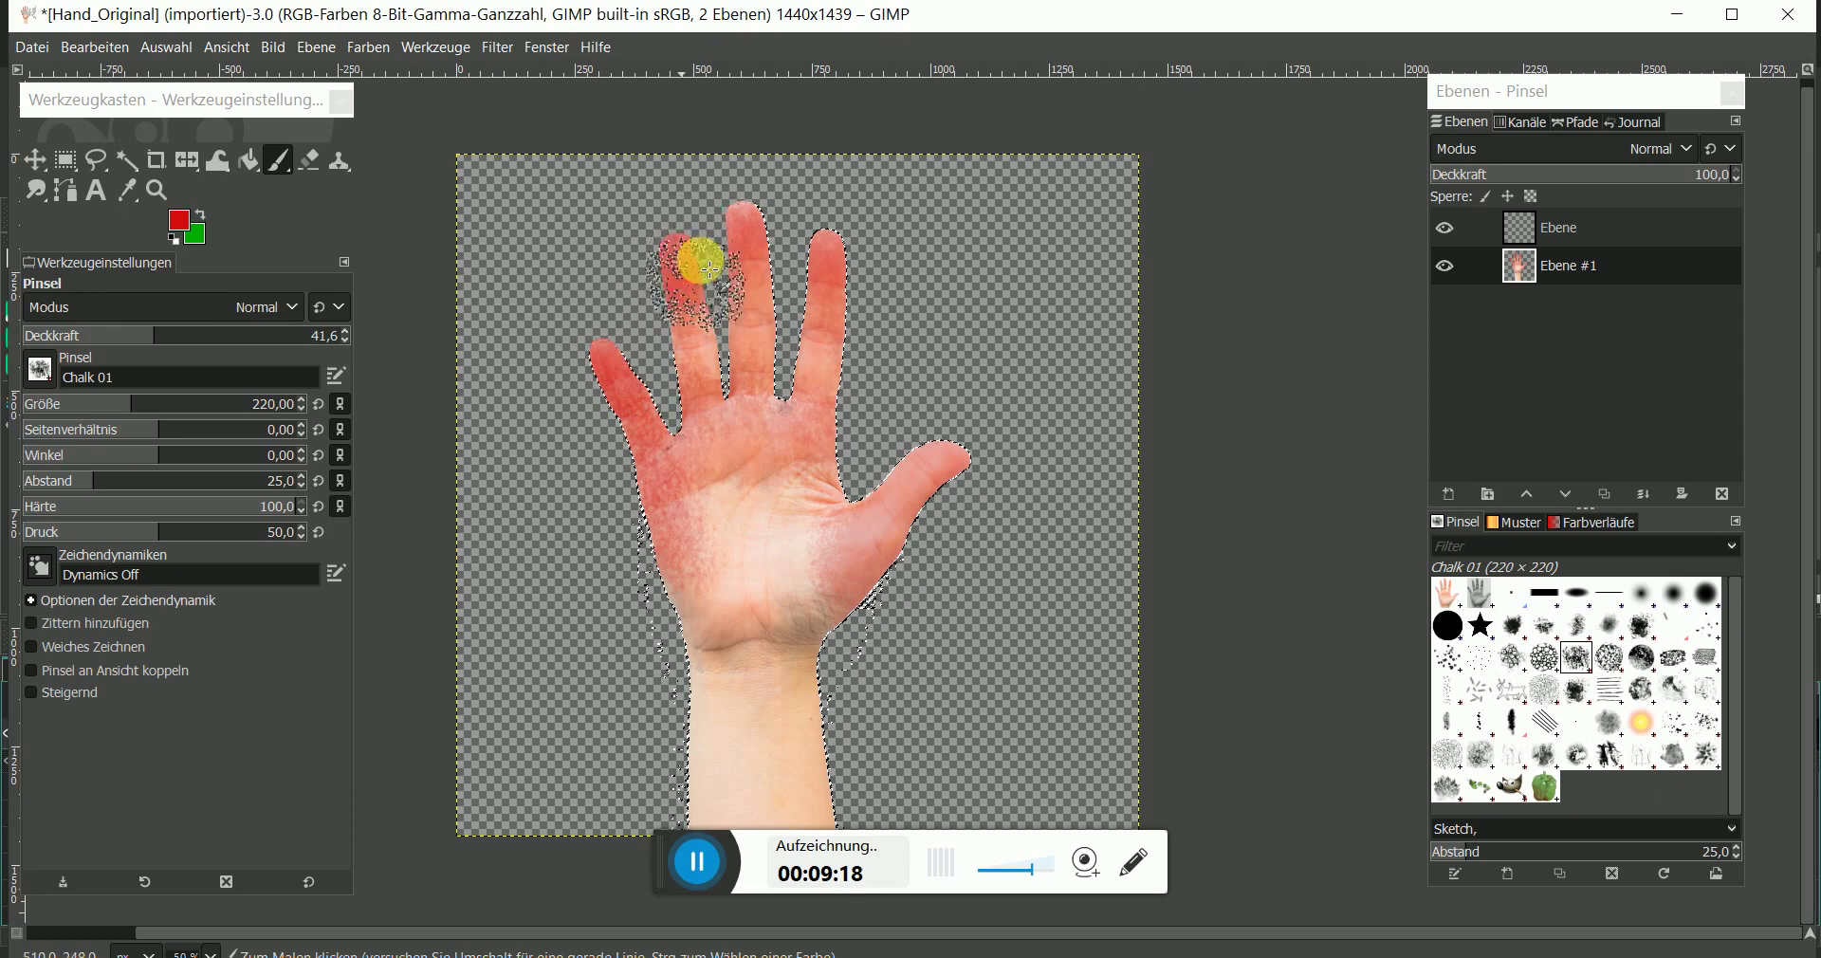
left_click(839, 242)
left_click(946, 443)
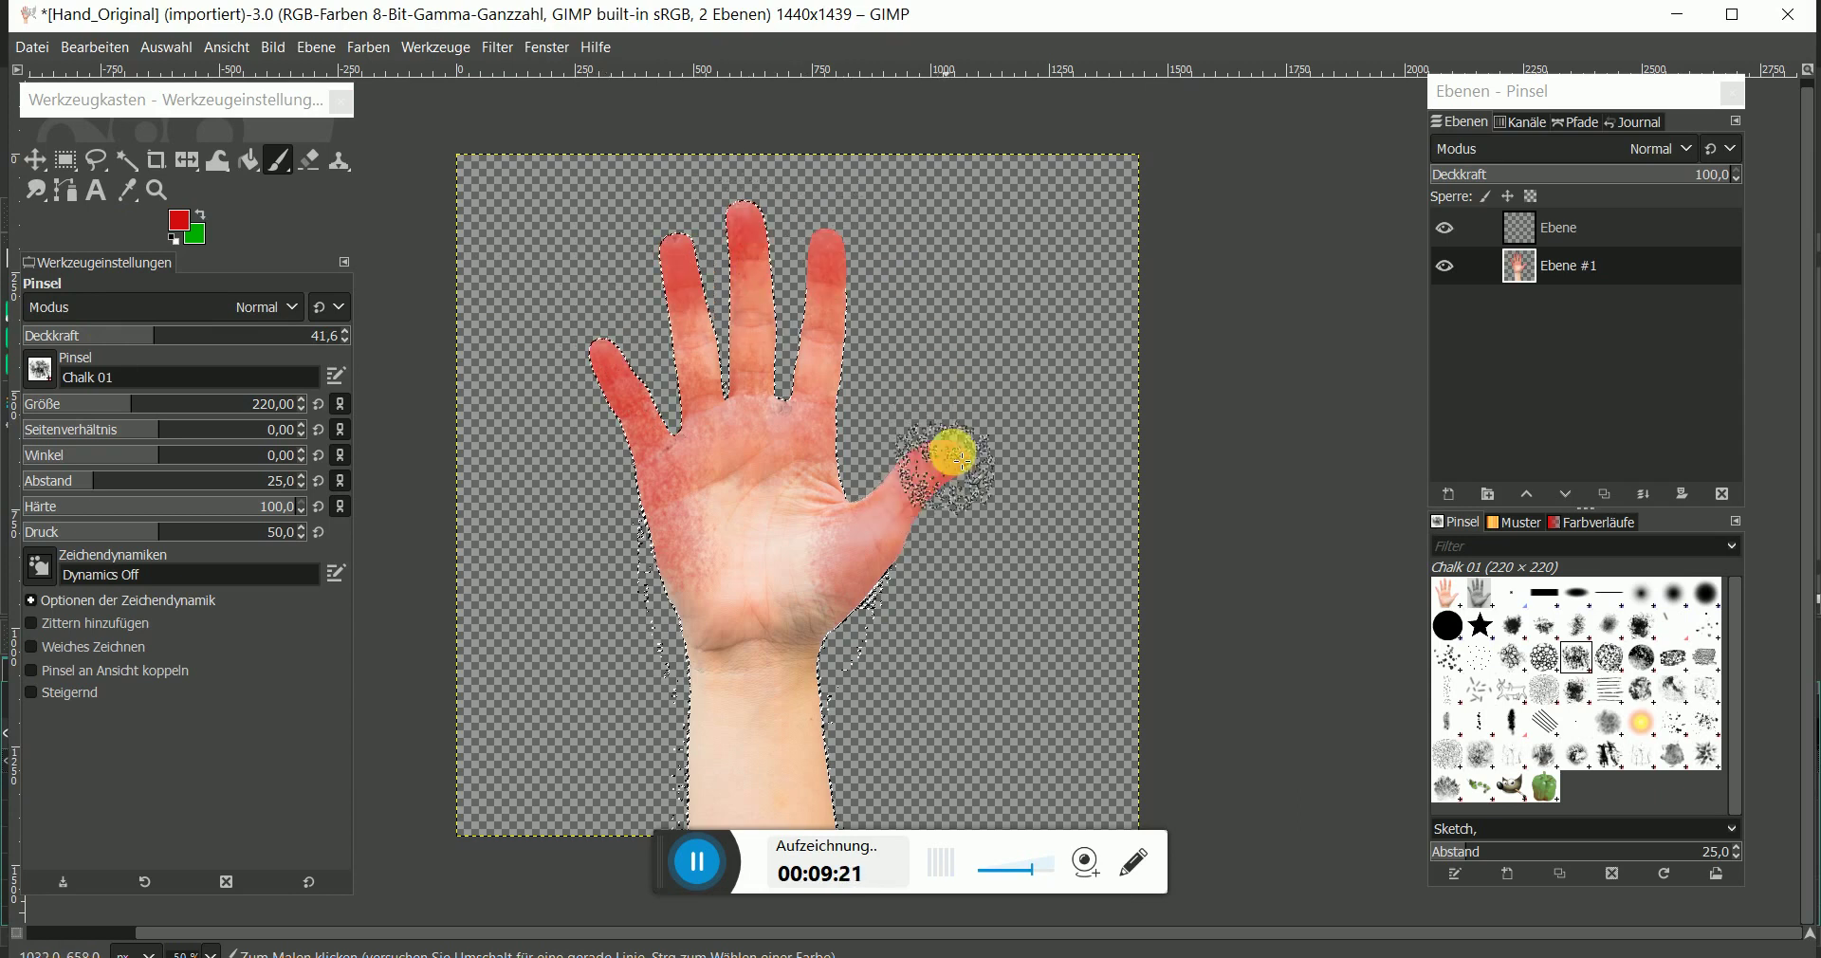
left_click_drag(876, 621, 948, 474)
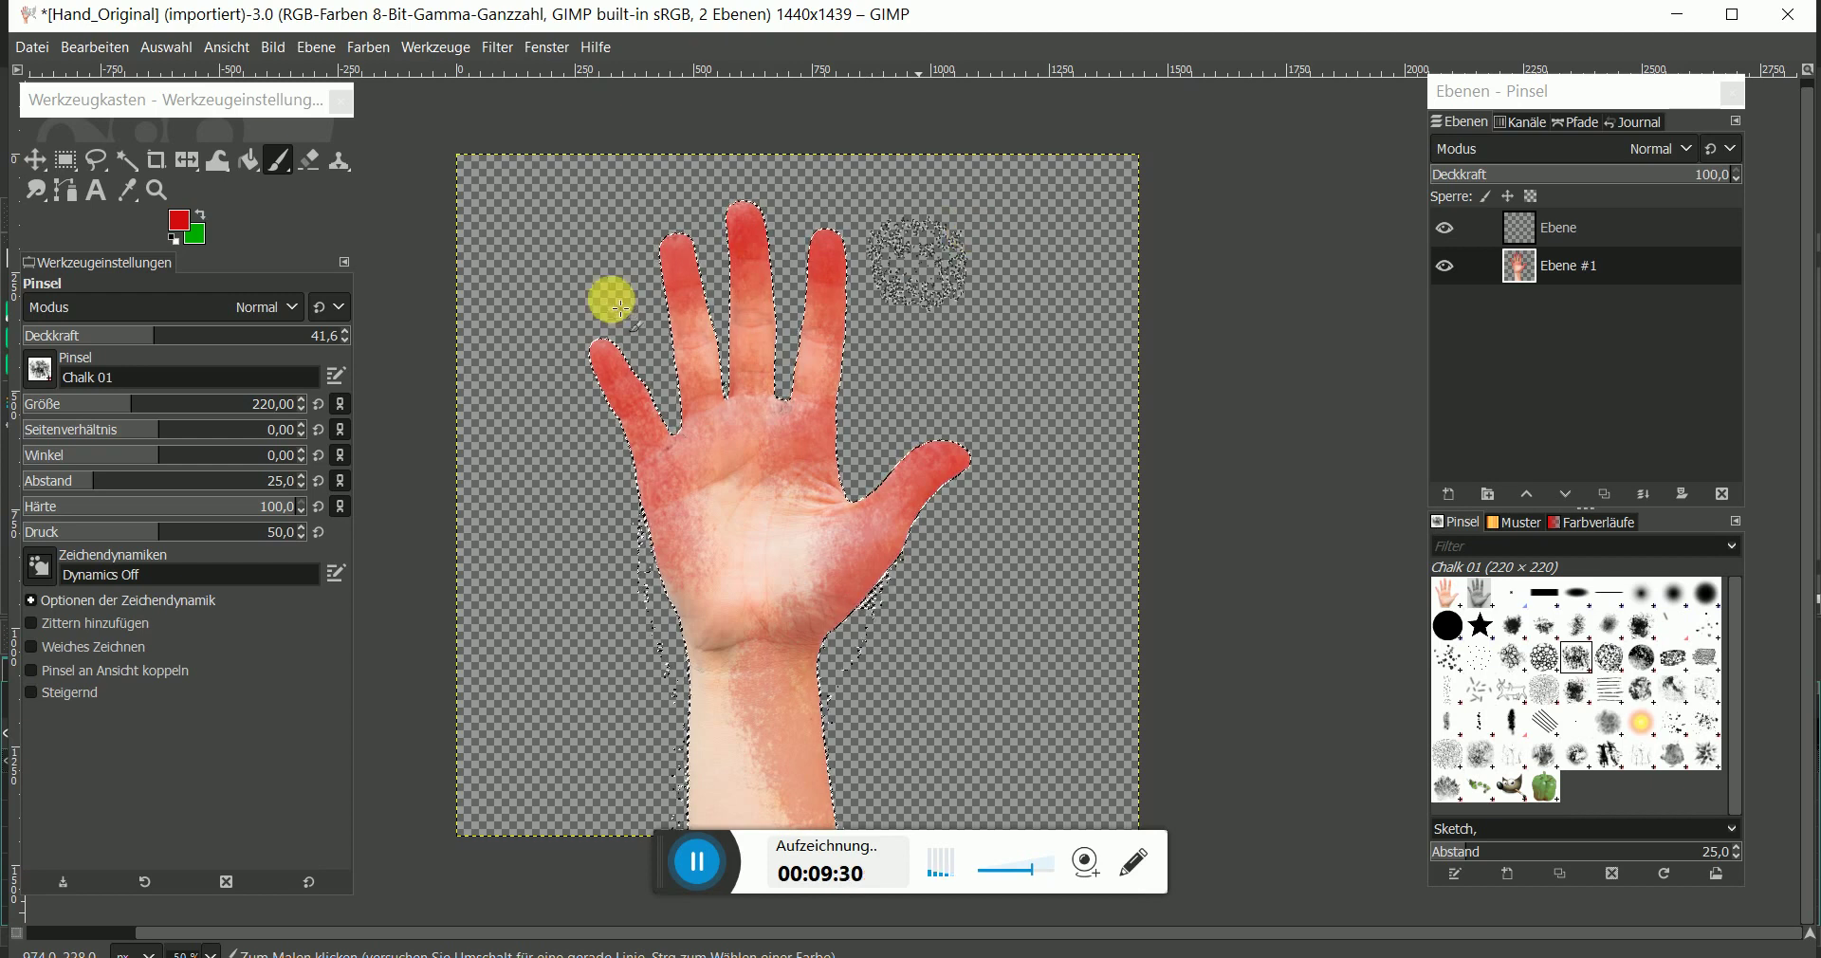
- Try darkening the foreground red toward near-black, then cancel the change
left_click(184, 223)
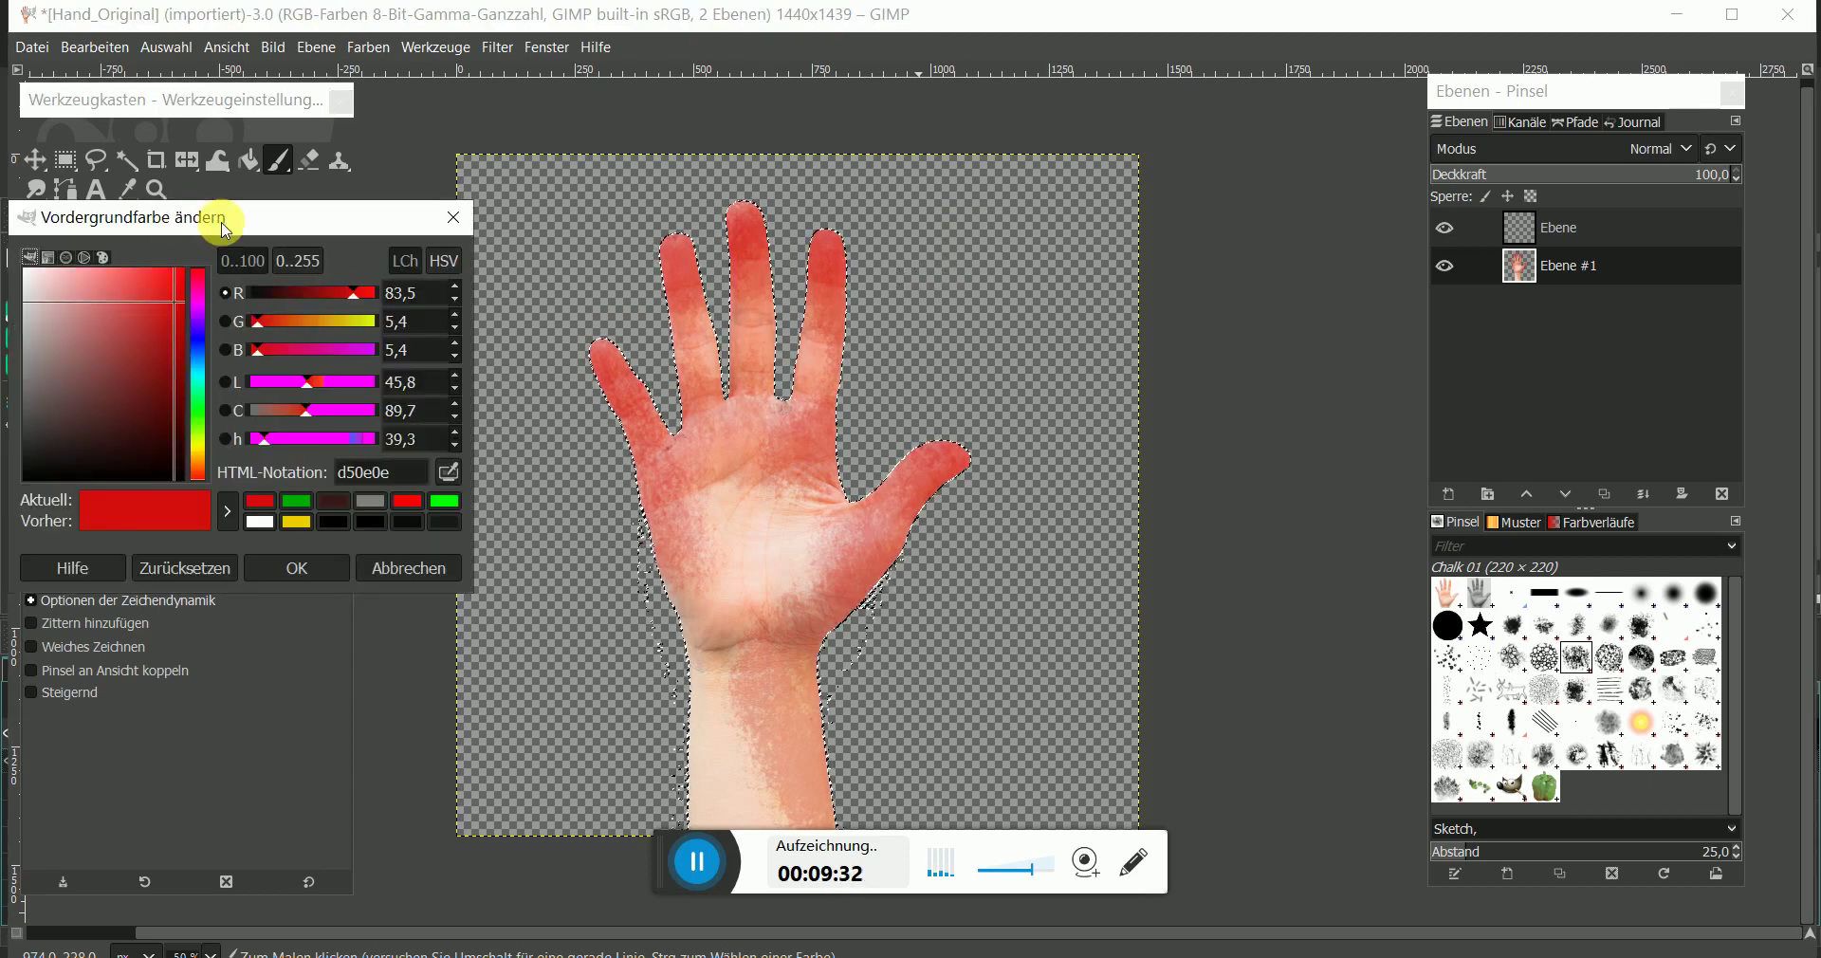
left_click_drag(282, 289, 266, 292)
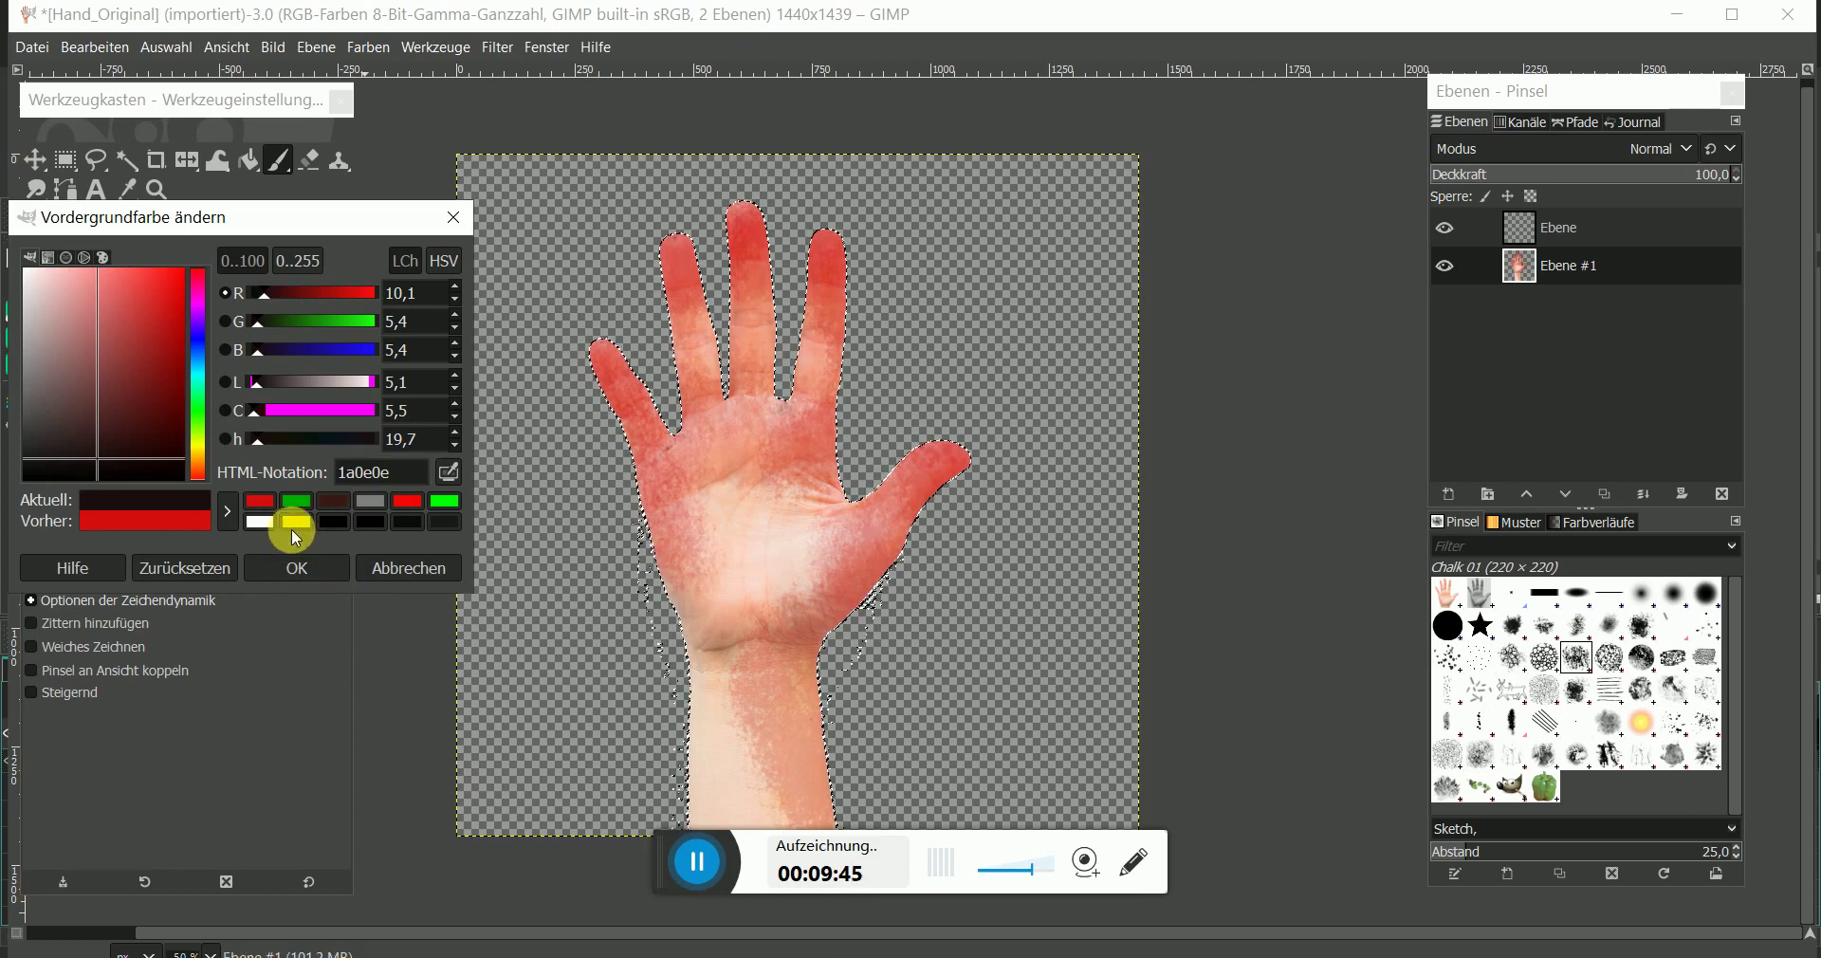
left_click(336, 523)
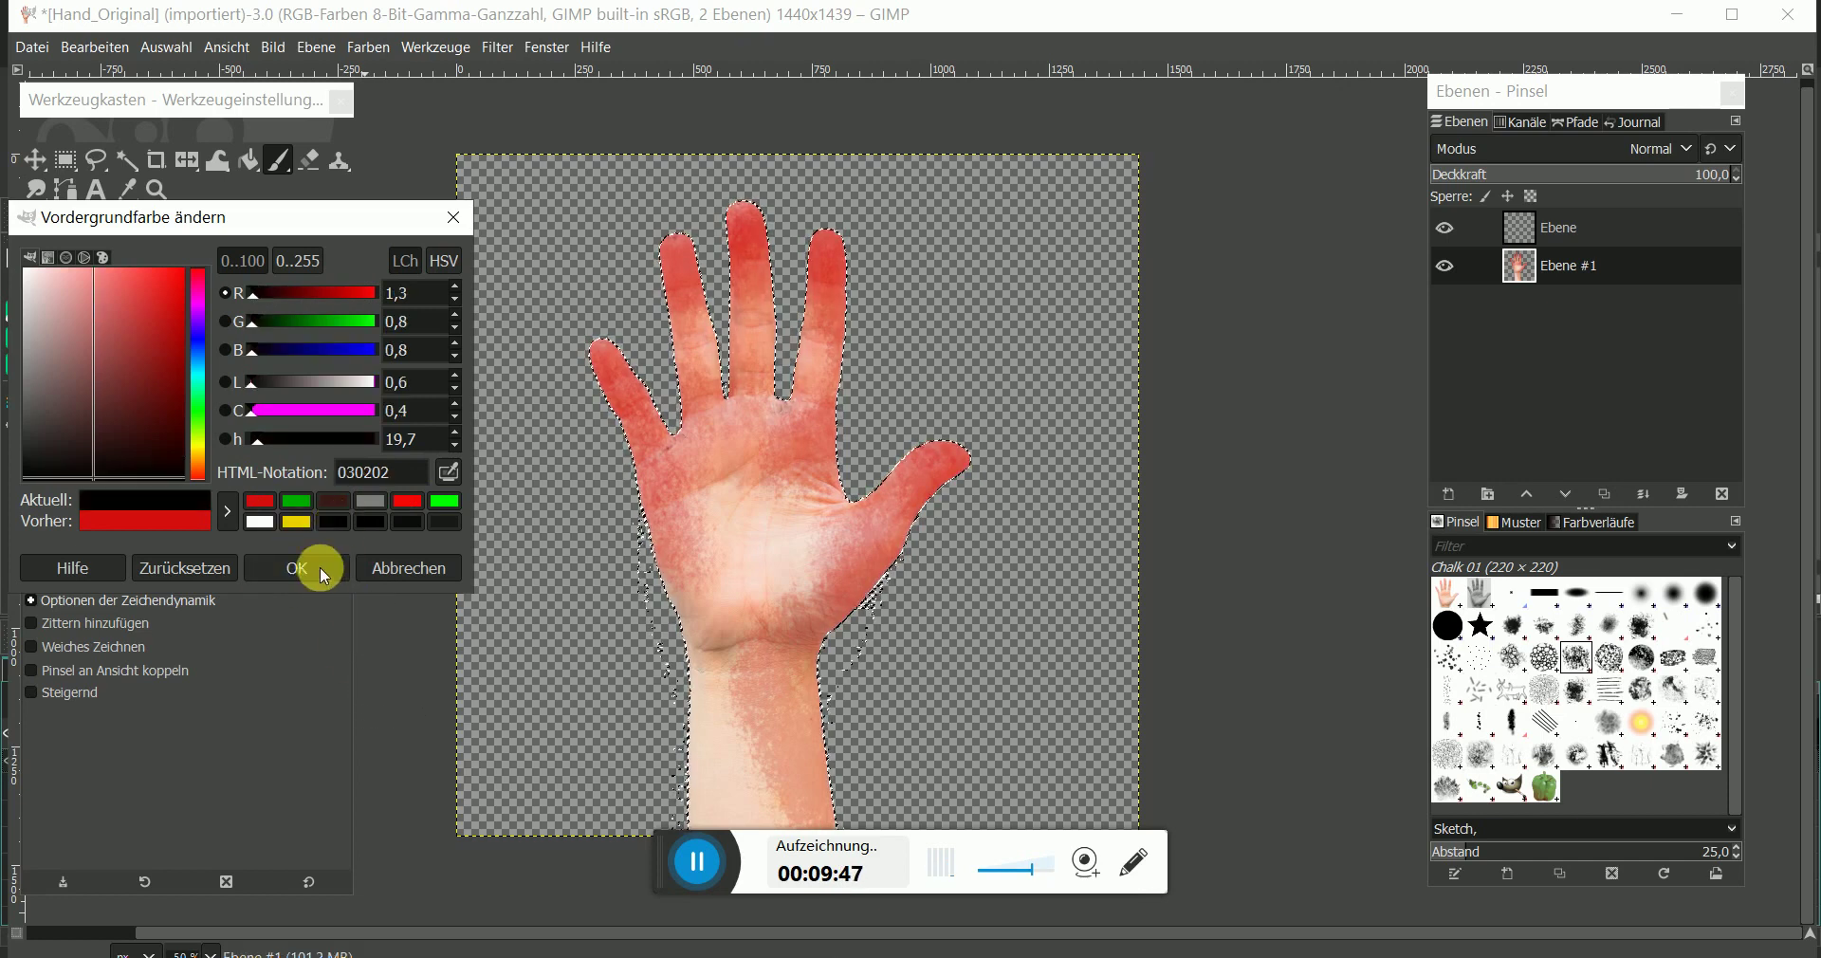
left_click(318, 571)
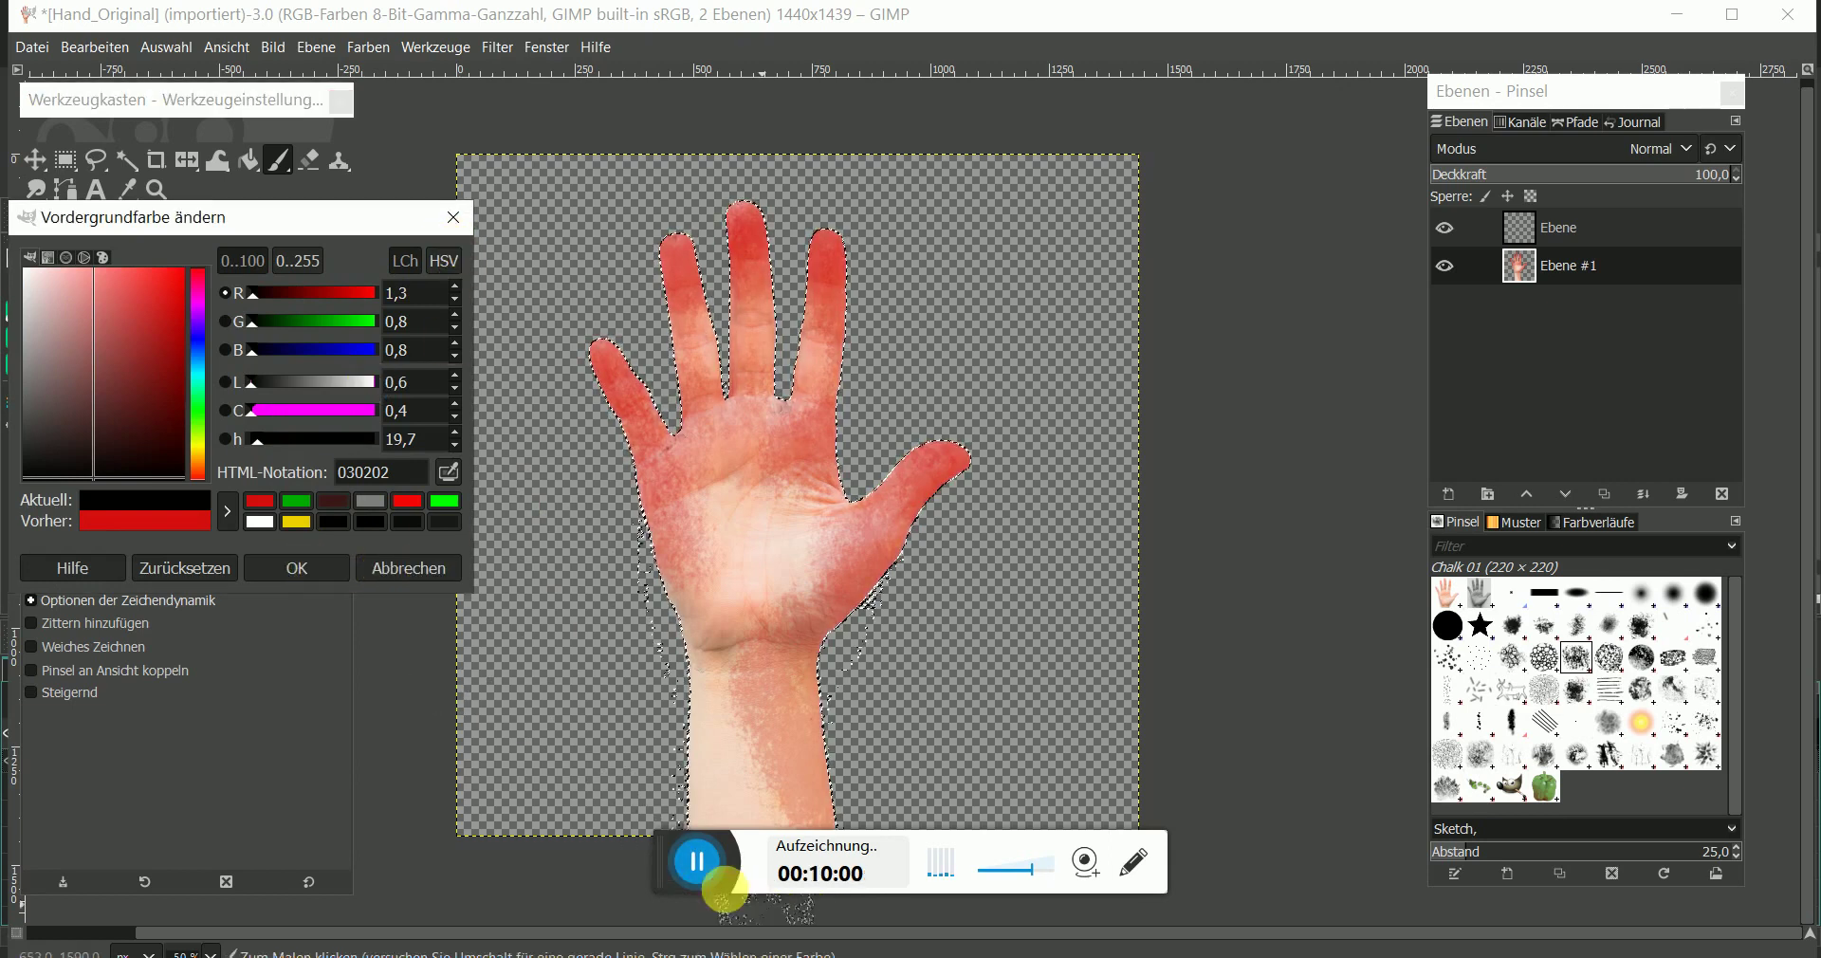
key("Escape")
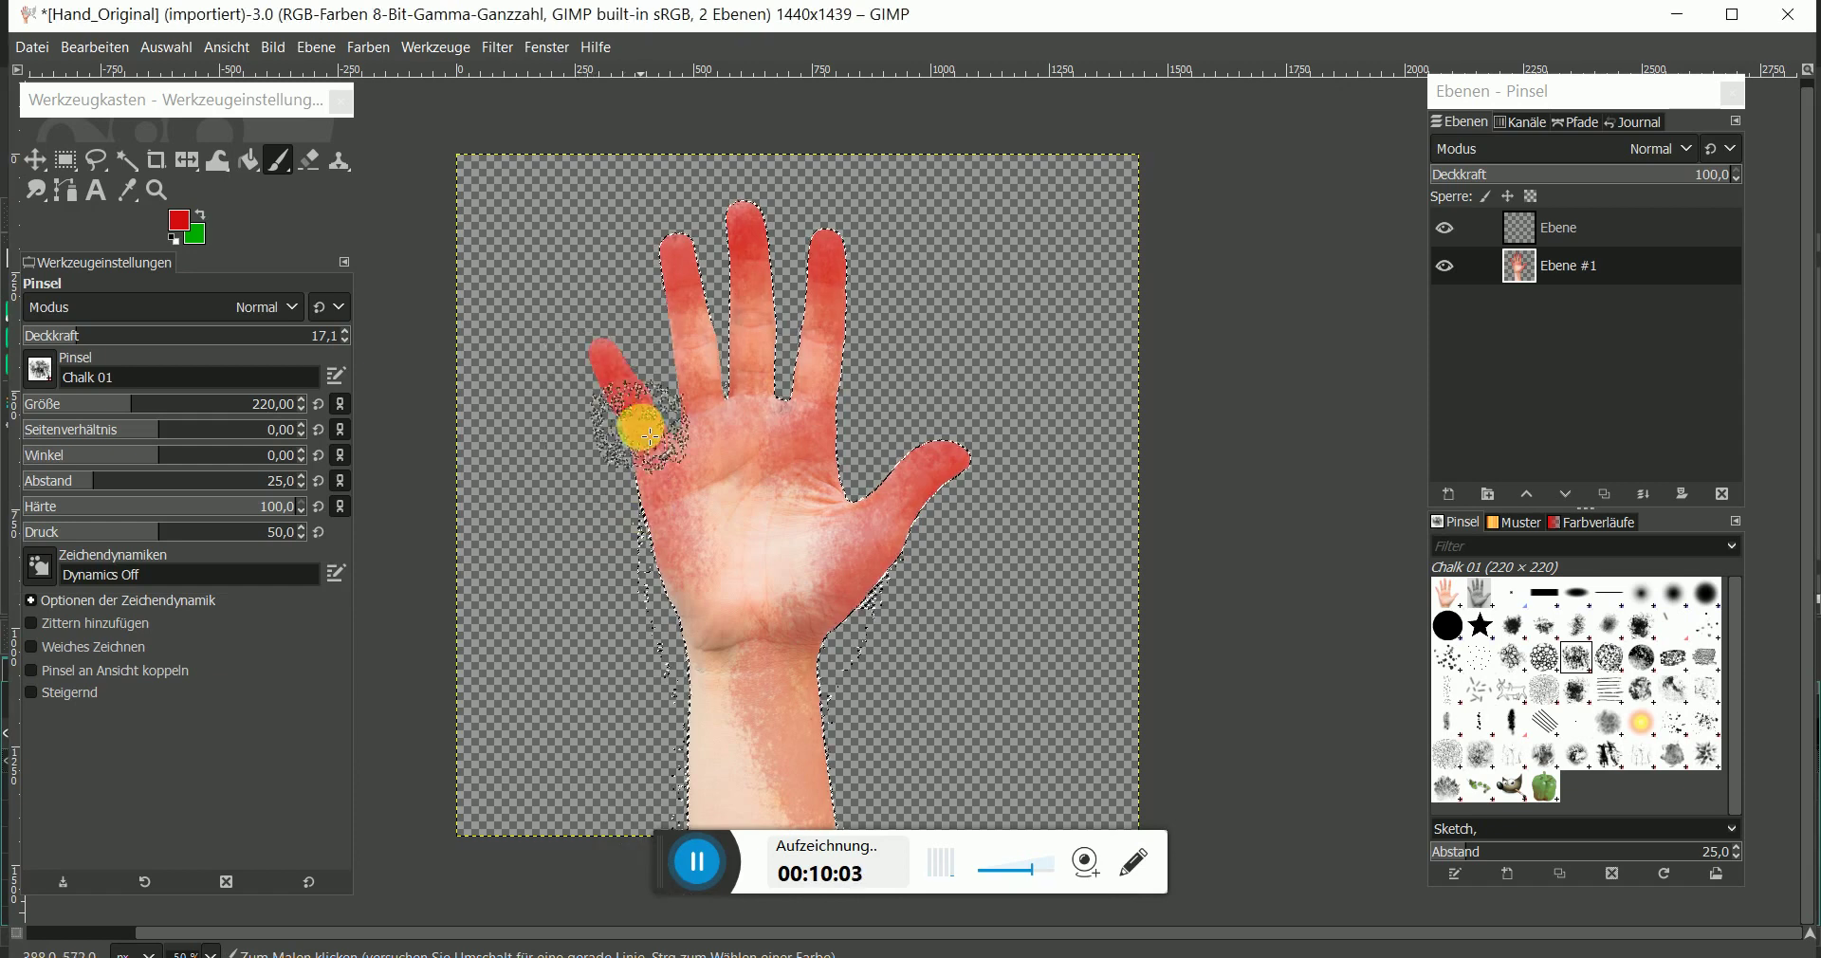
- Set the foreground colour to a deep maroon and confirm it
left_click(179, 224)
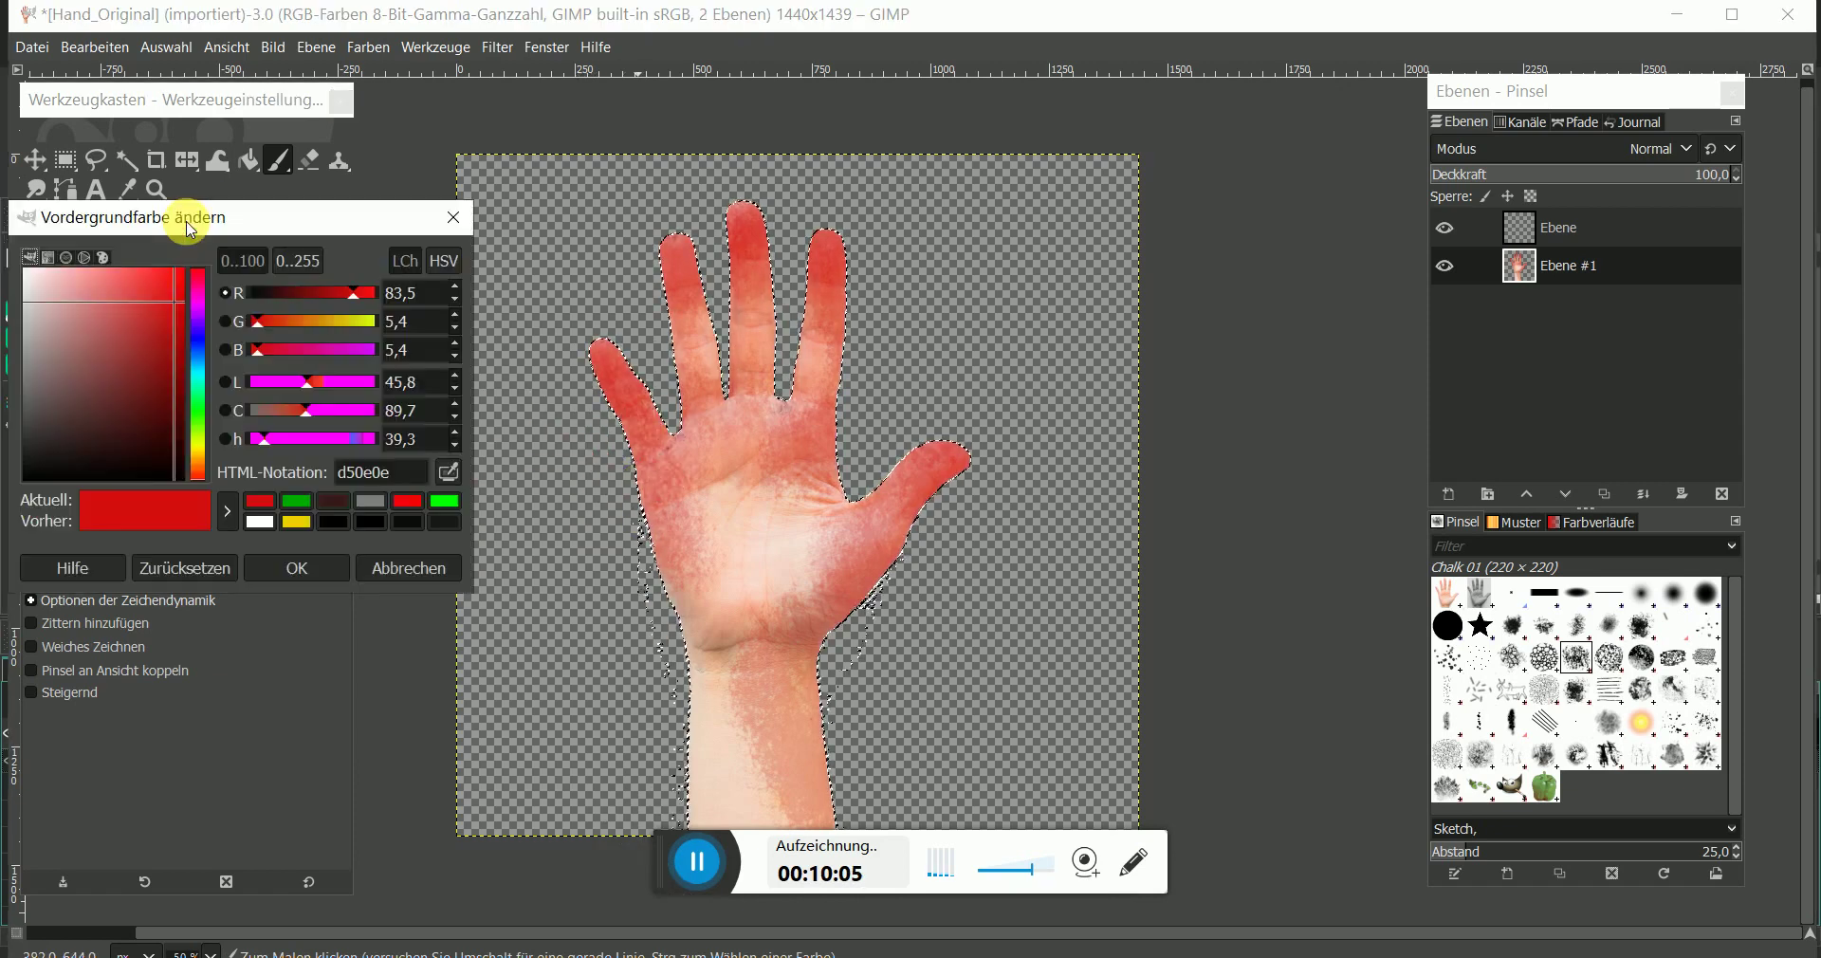
left_click(271, 292)
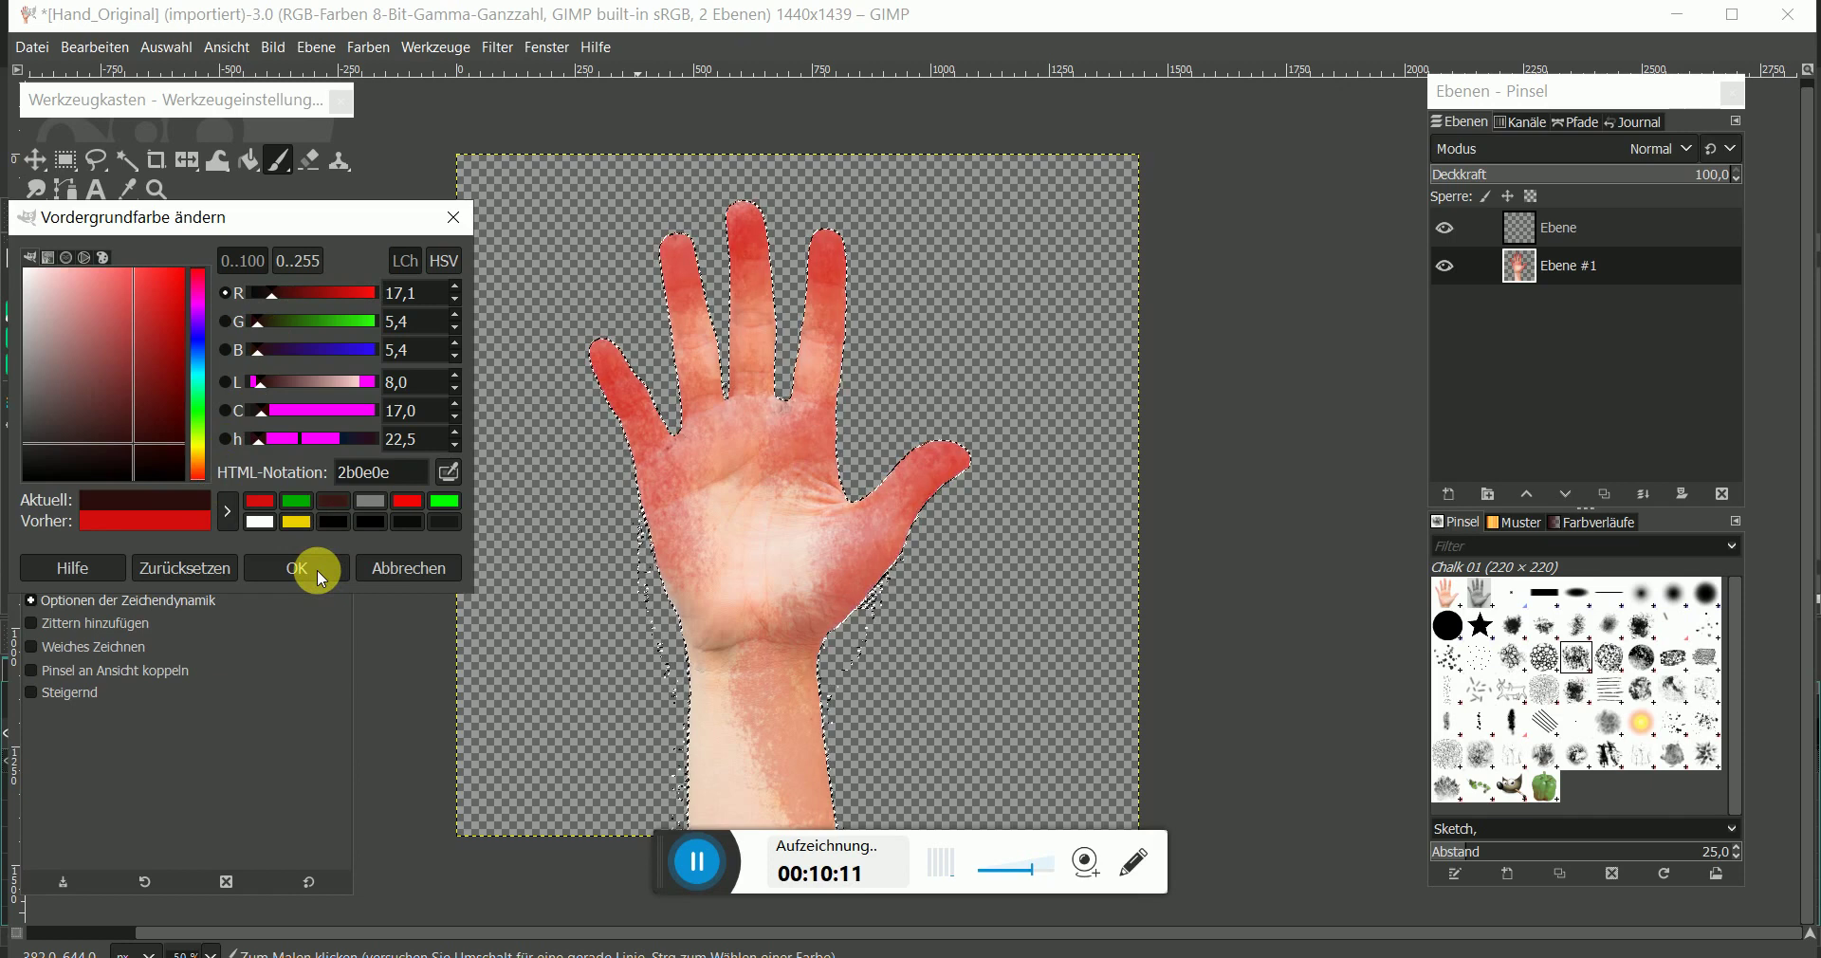
left_click(374, 637)
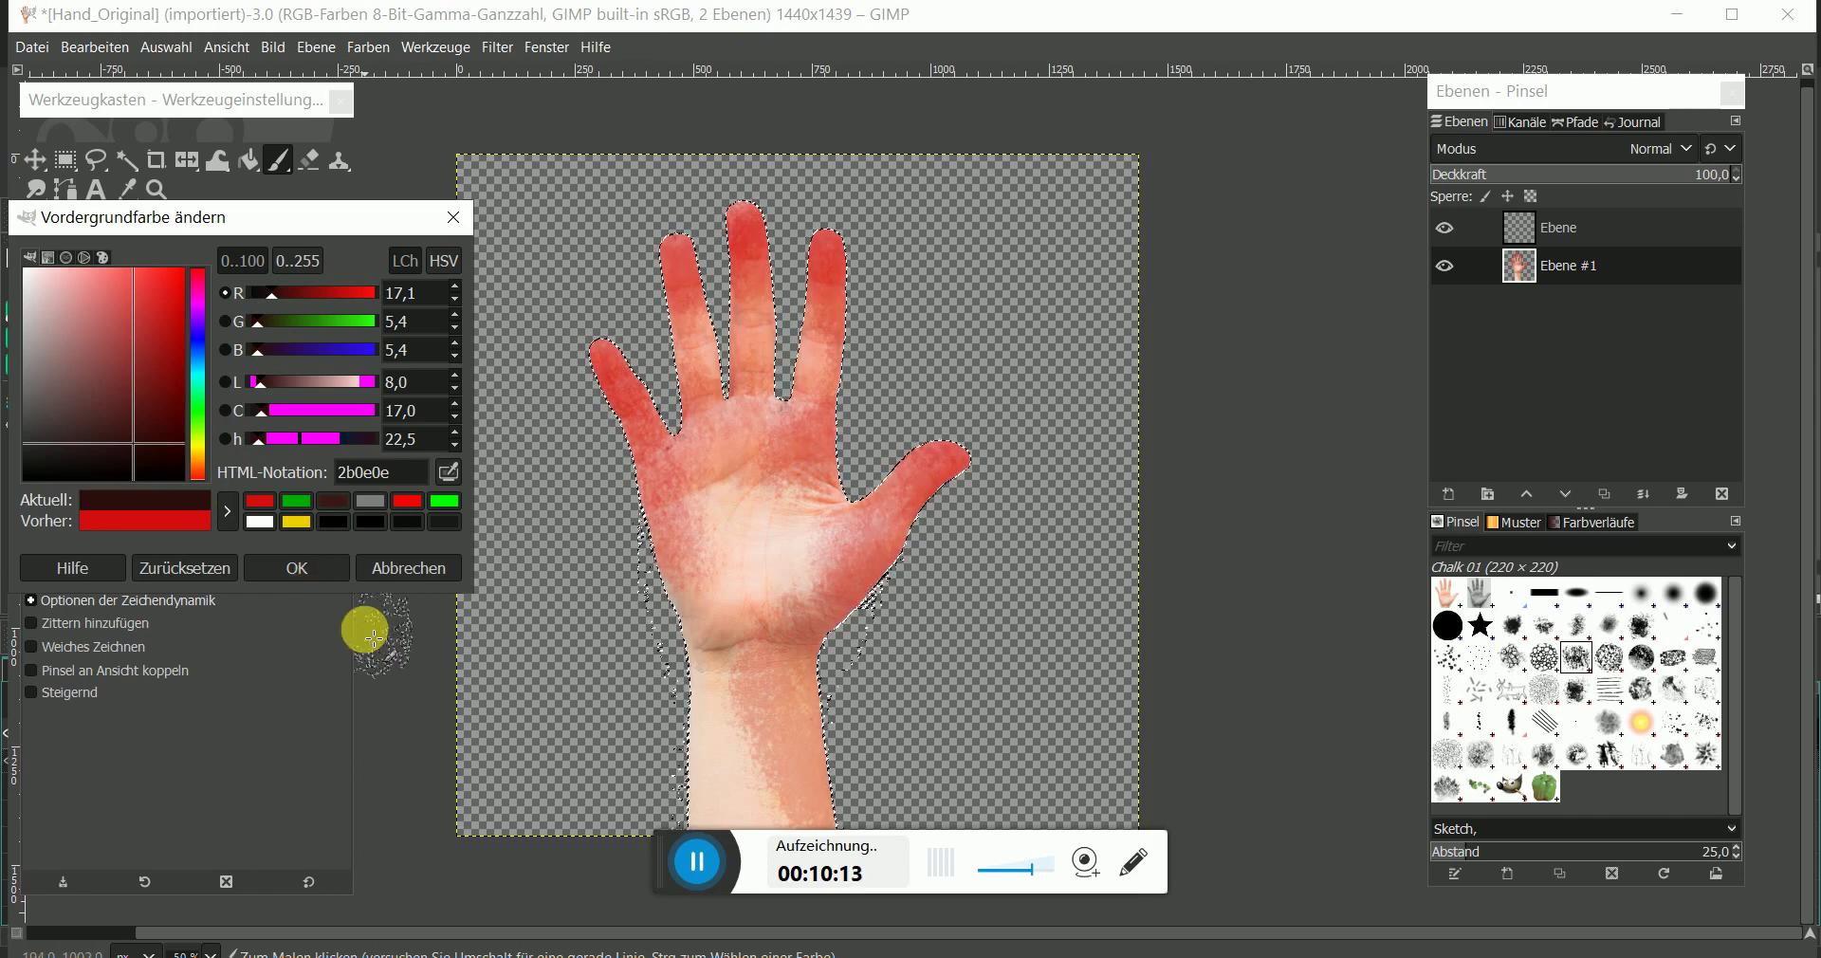
key("Return")
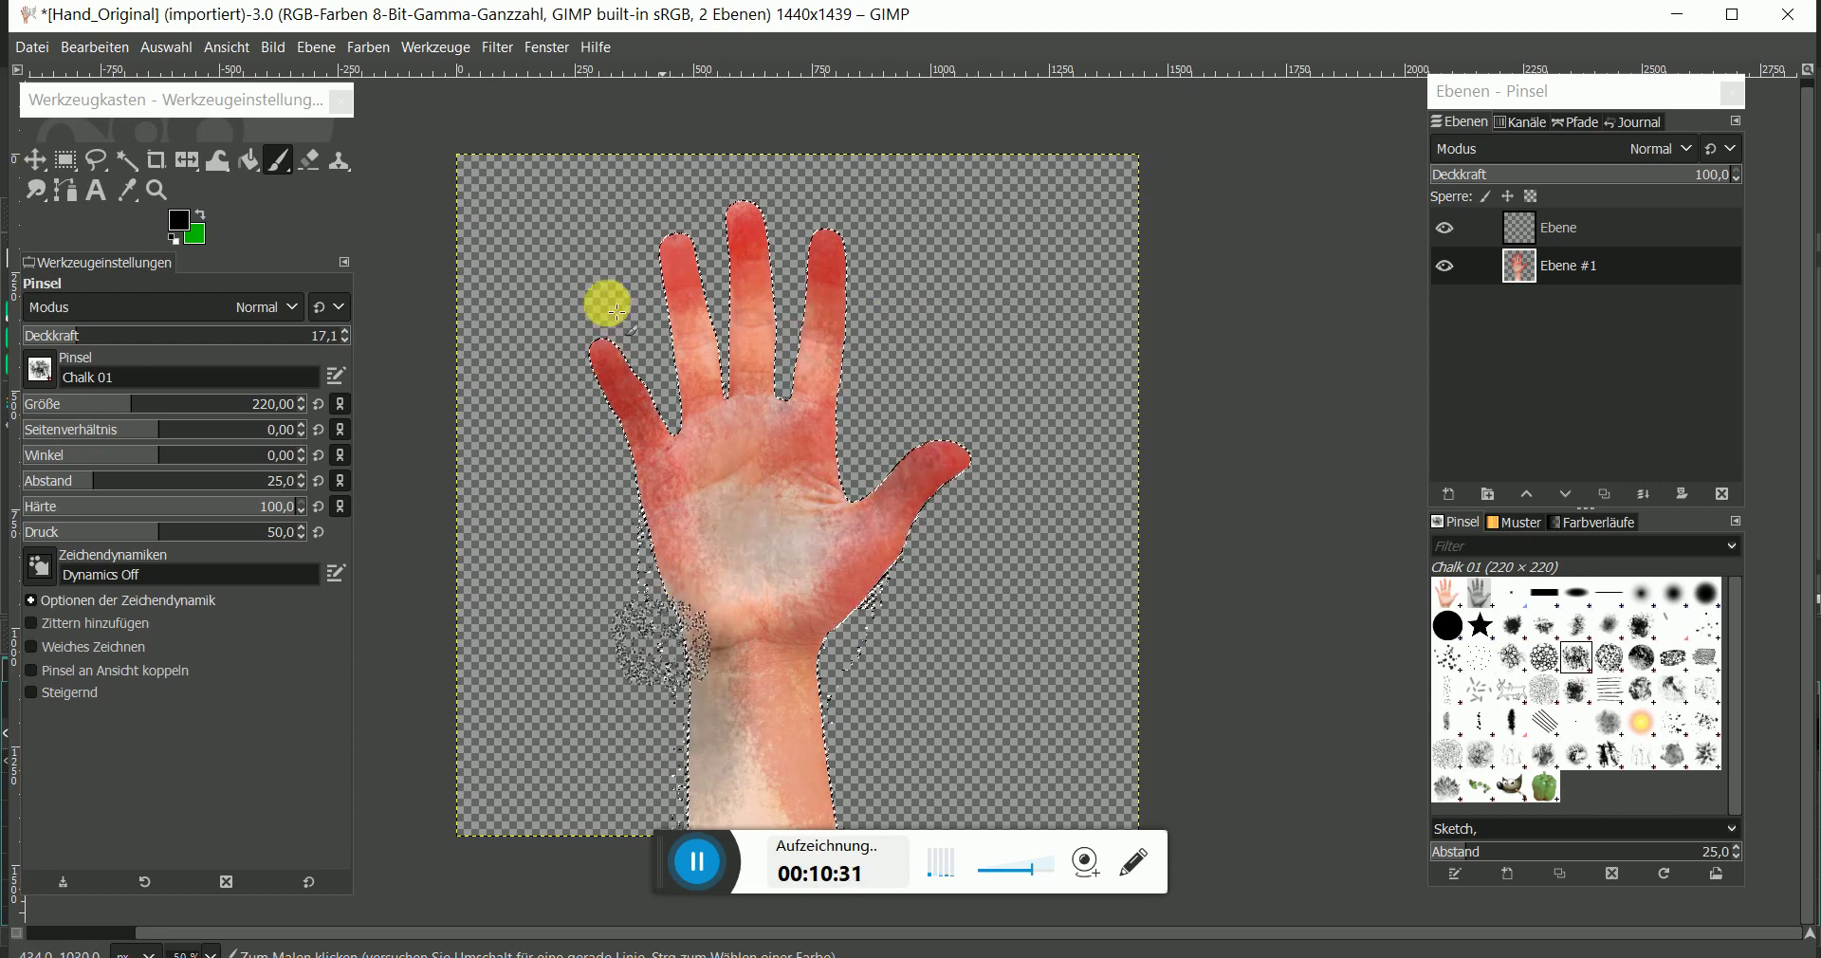
left_click(171, 49)
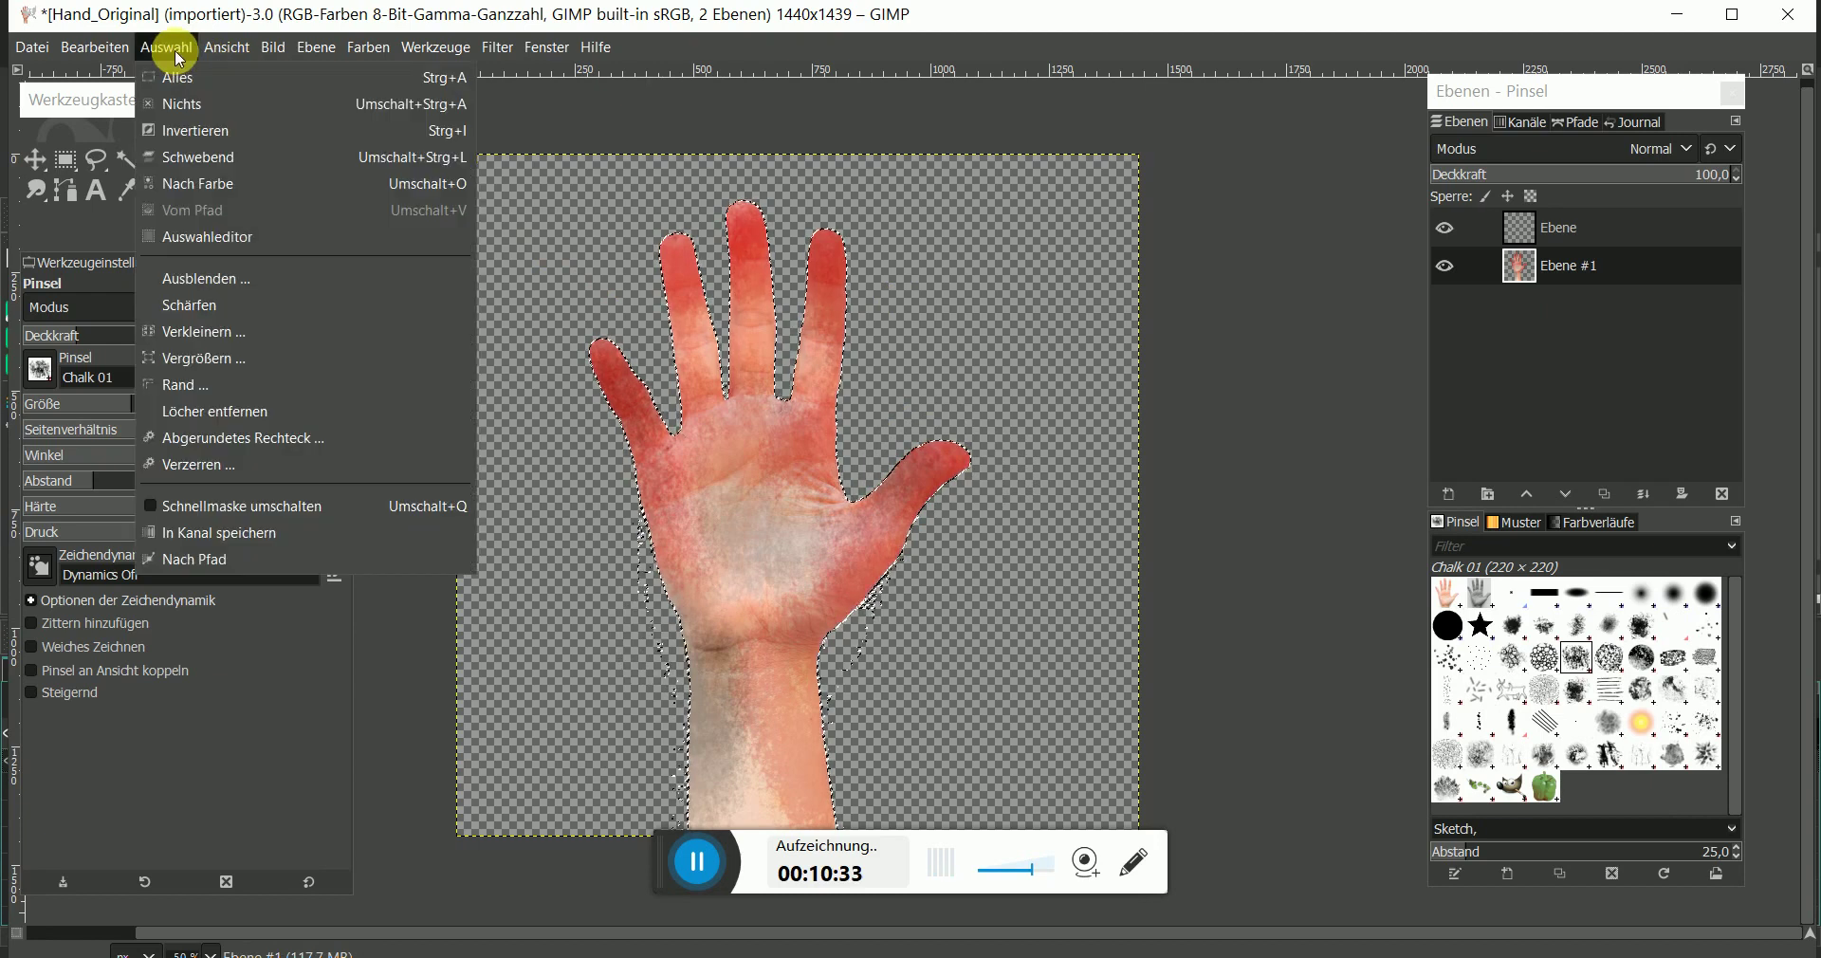
- Clear the selection and export the hand as Gruselhand.png to Hand_Blut on drive F:
left_click(203, 109)
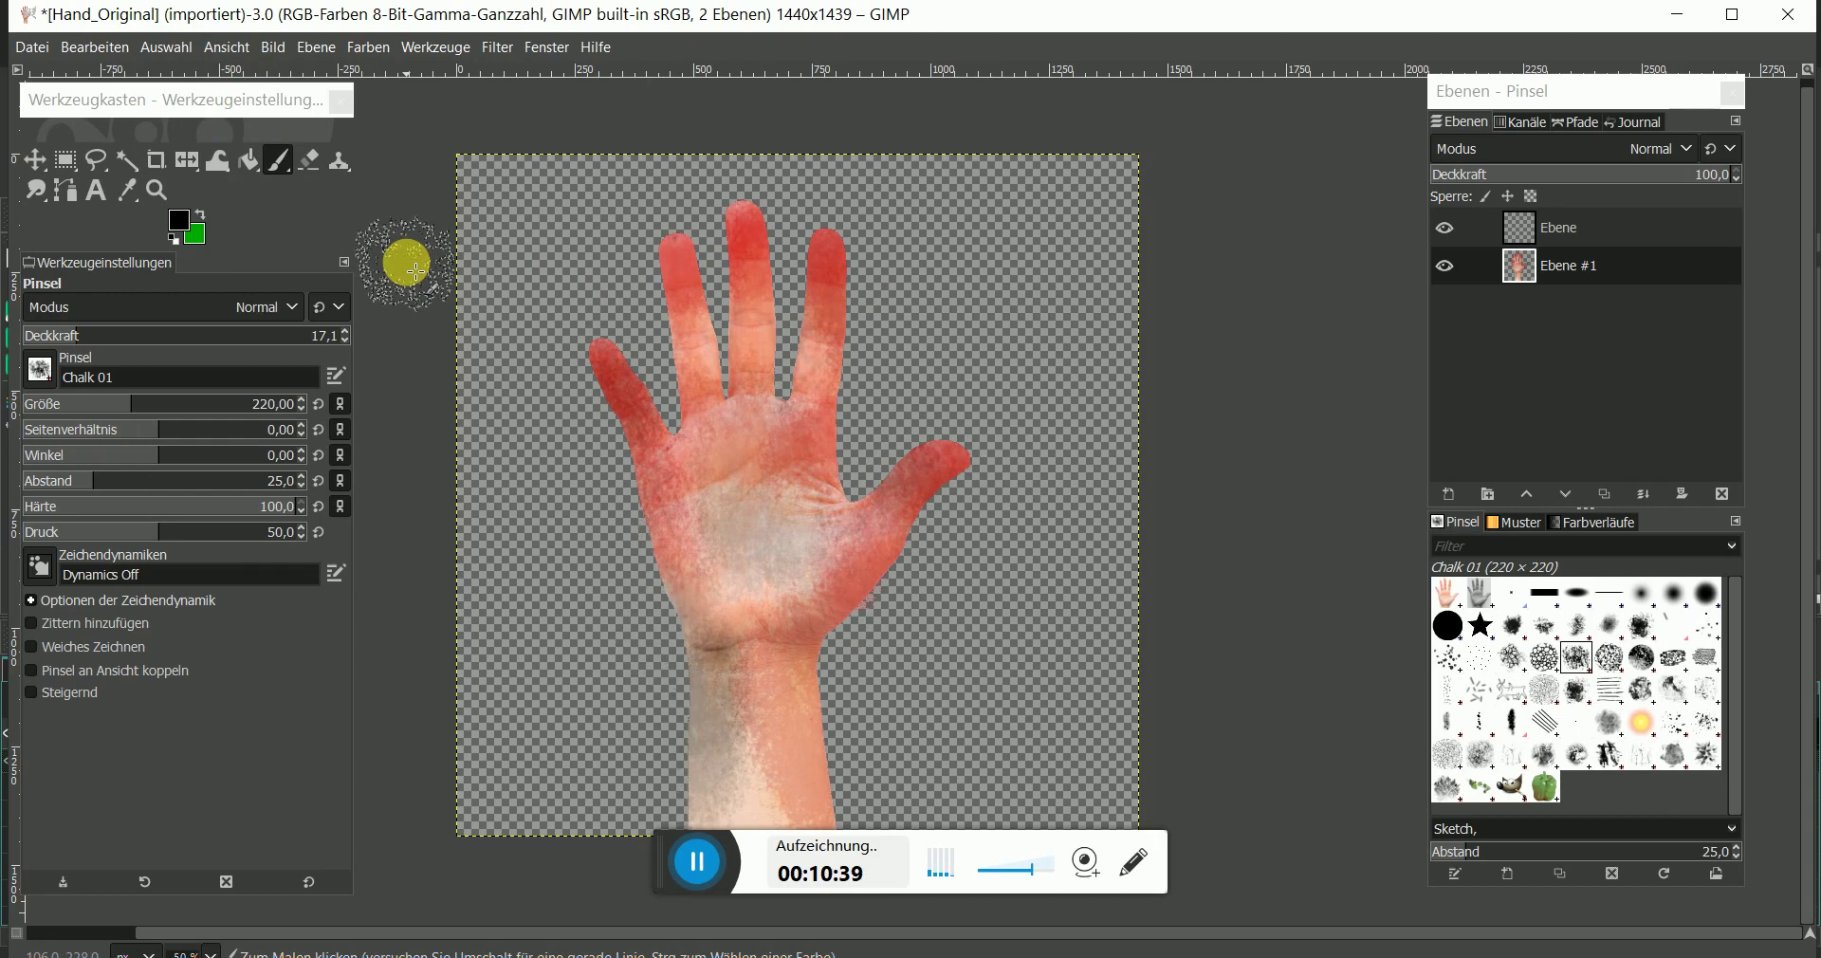
left_click(34, 49)
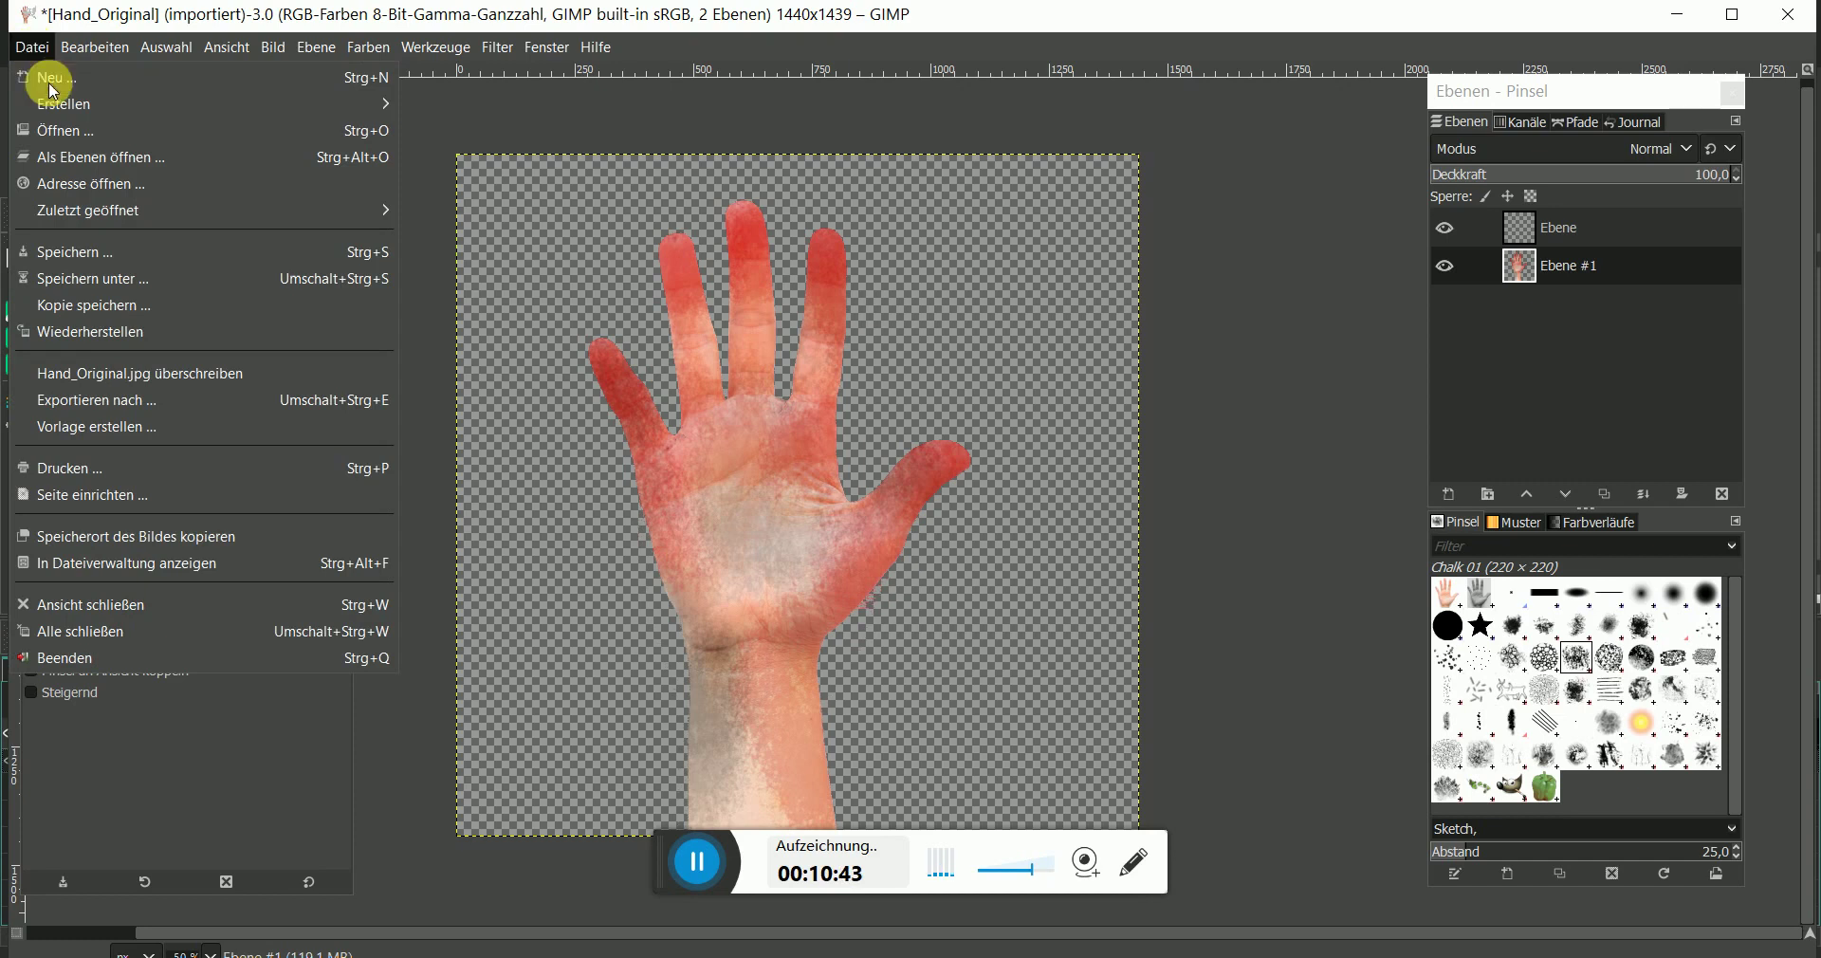
left_click(93, 403)
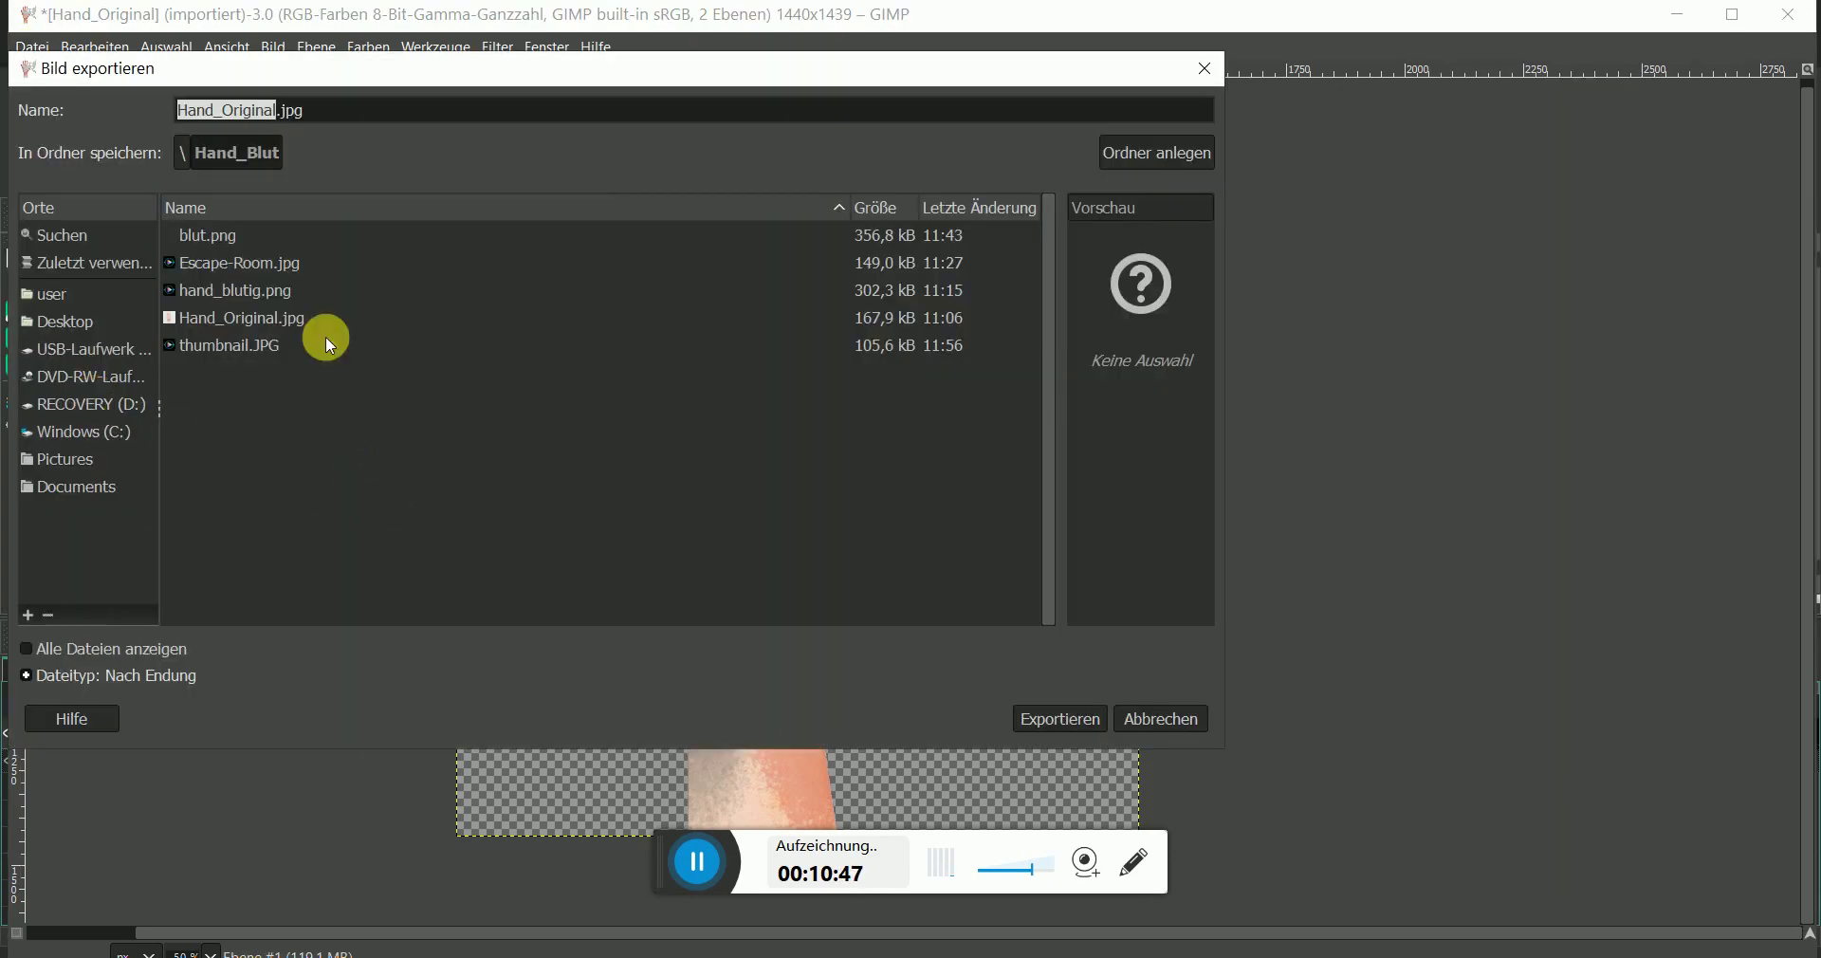
left_click_drag(325, 112, 142, 111)
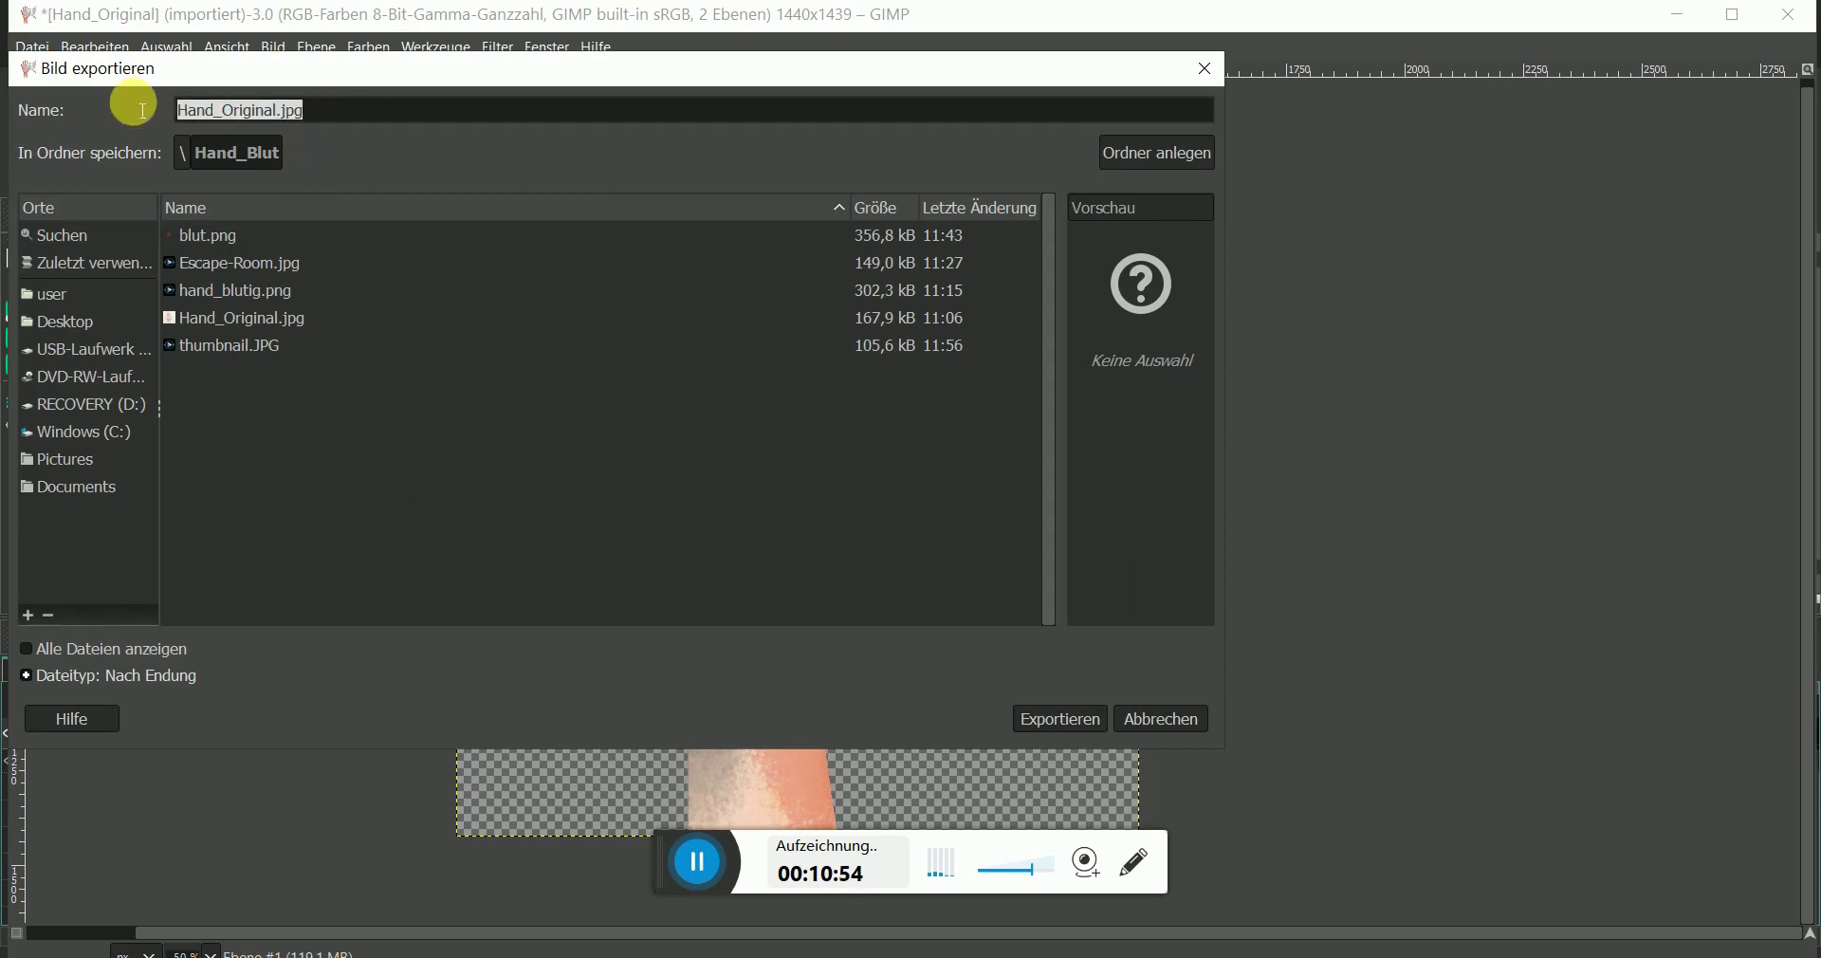
type("Gruselhand.png")
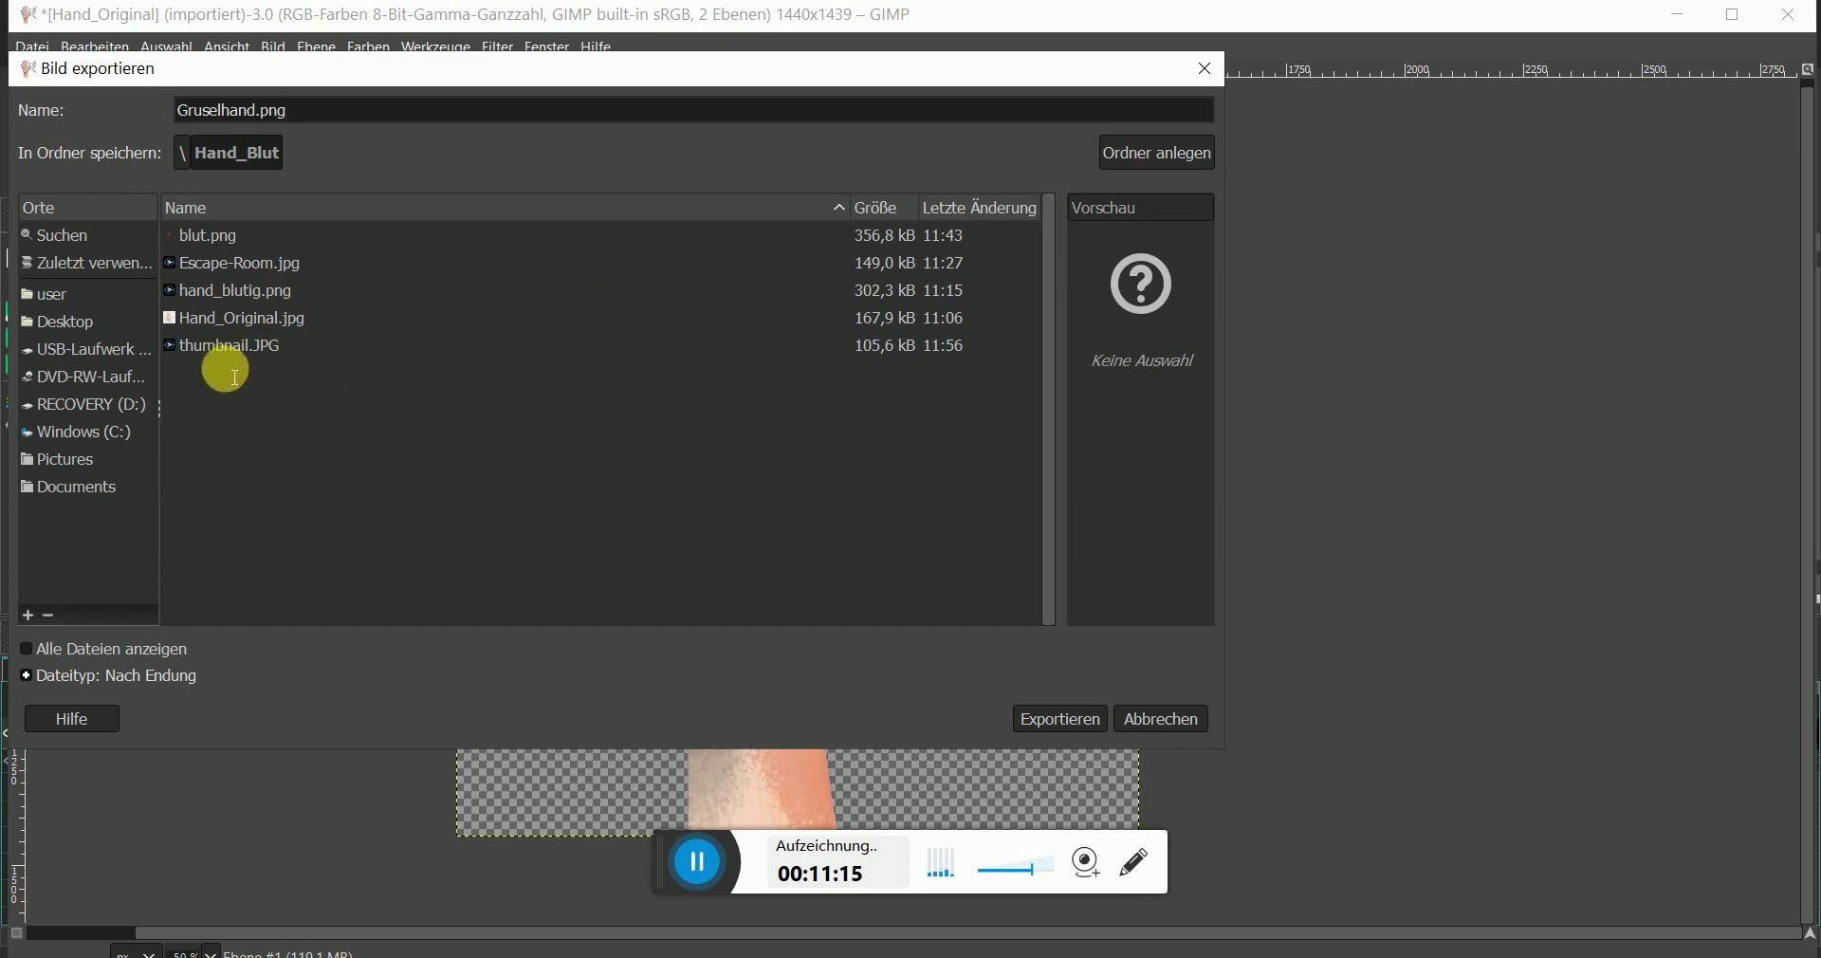
left_click(100, 351)
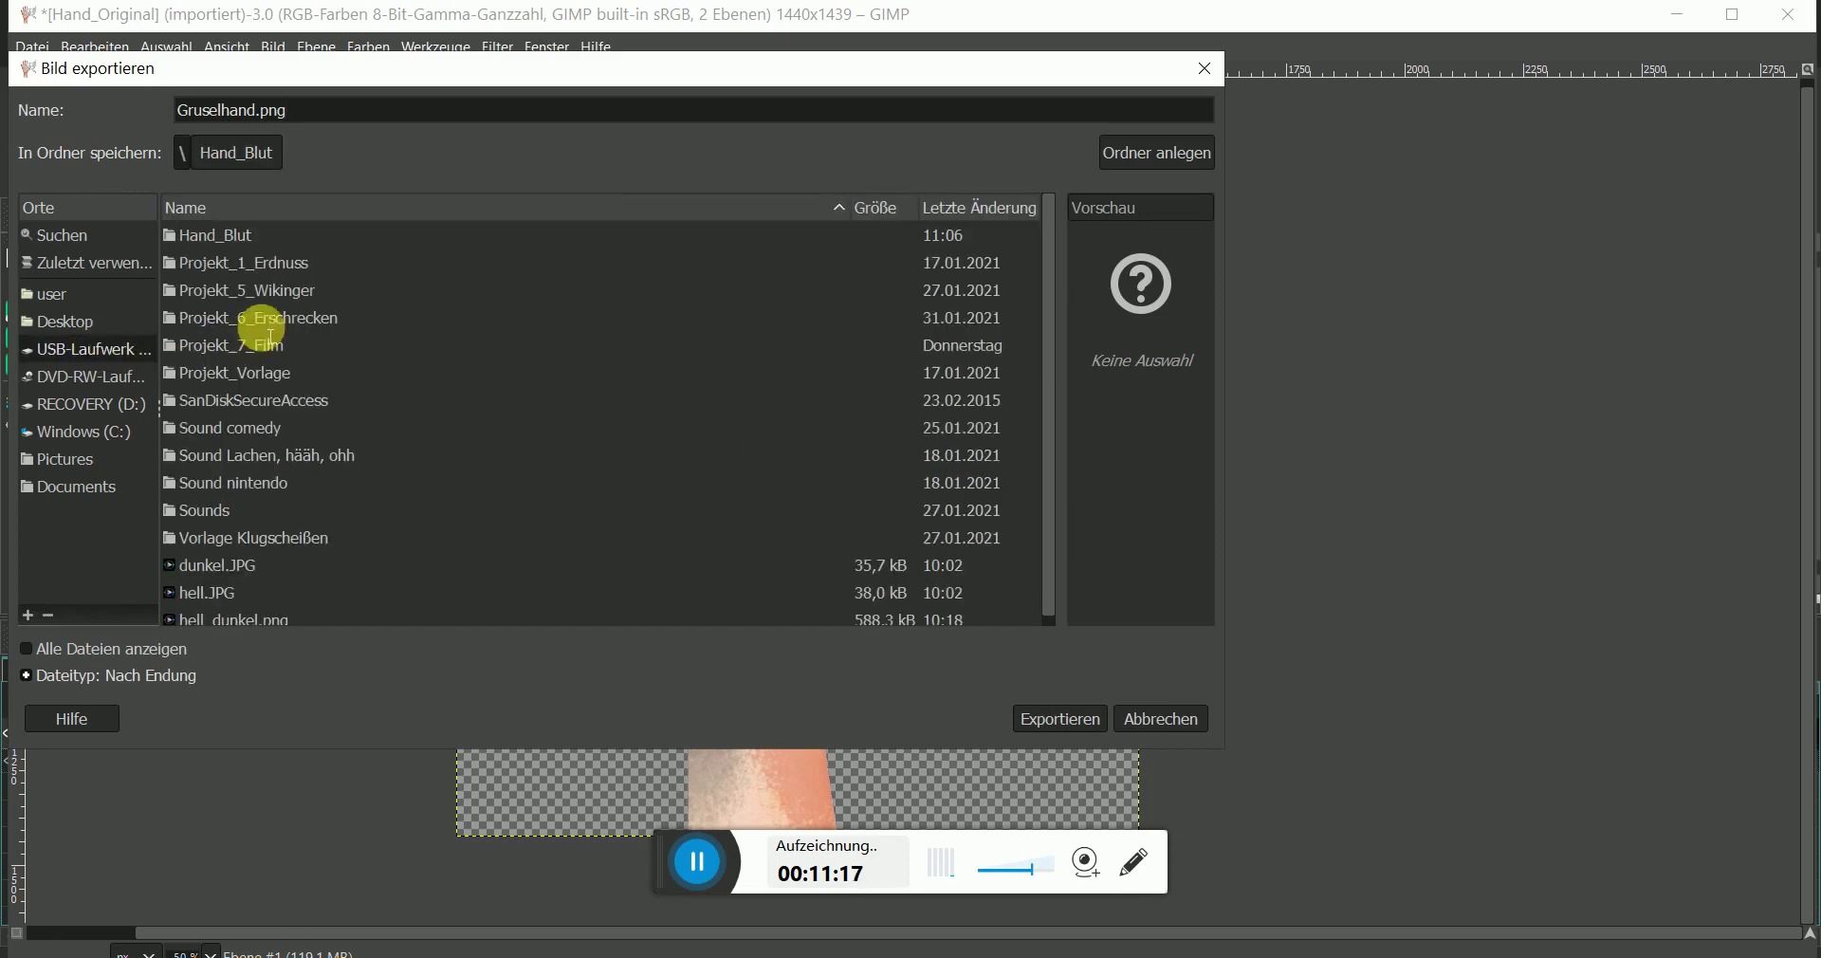
double_click(224, 236)
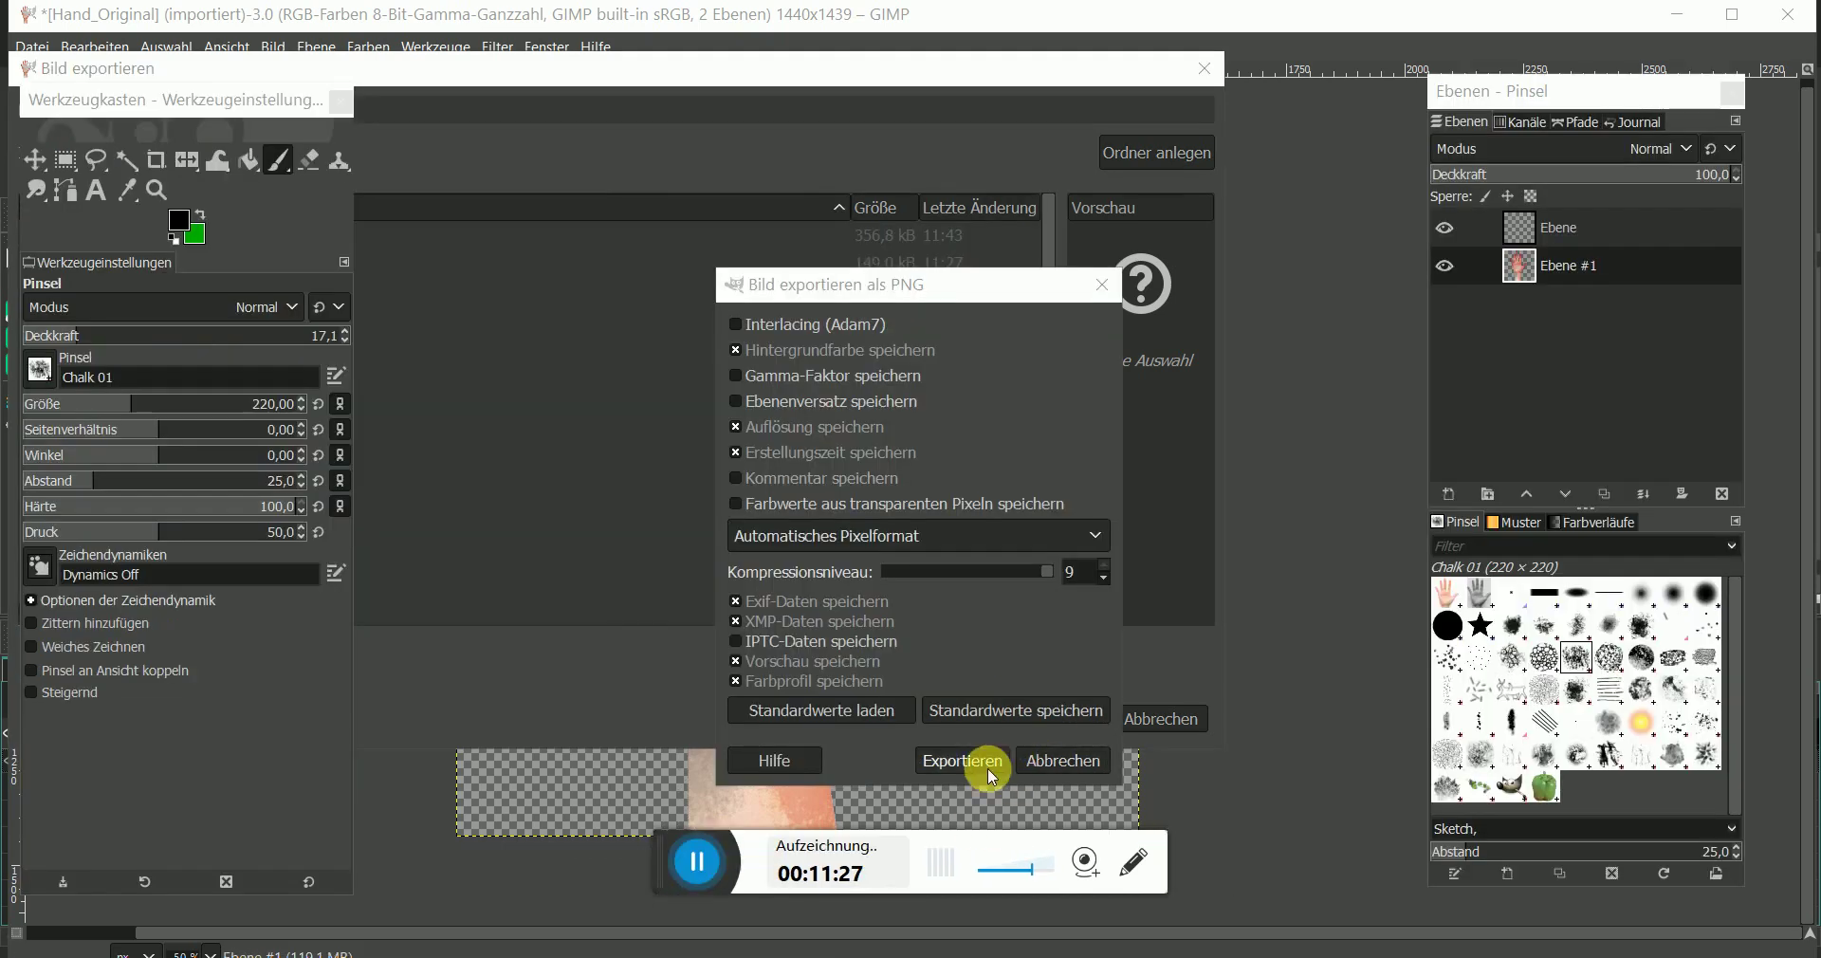
left_click(987, 766)
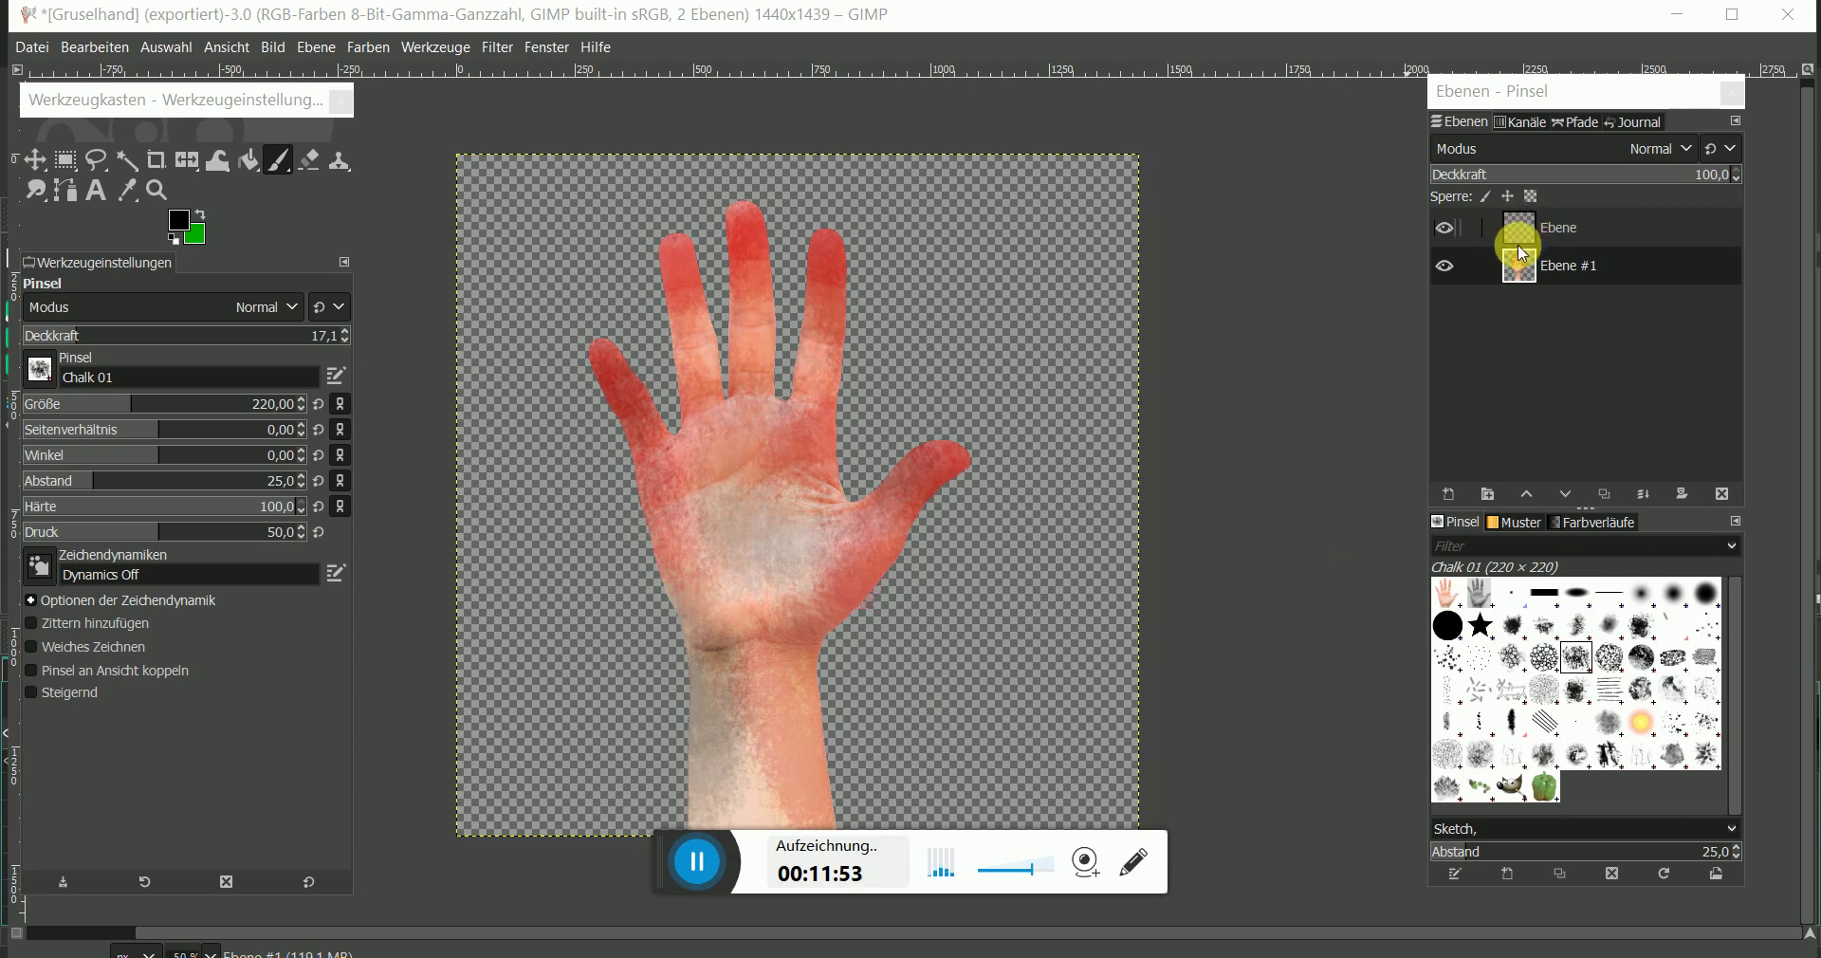
- Activate layer Ebene and set paint colour 8a1919, brush size 81 and opacity 21,3
left_click(1531, 233)
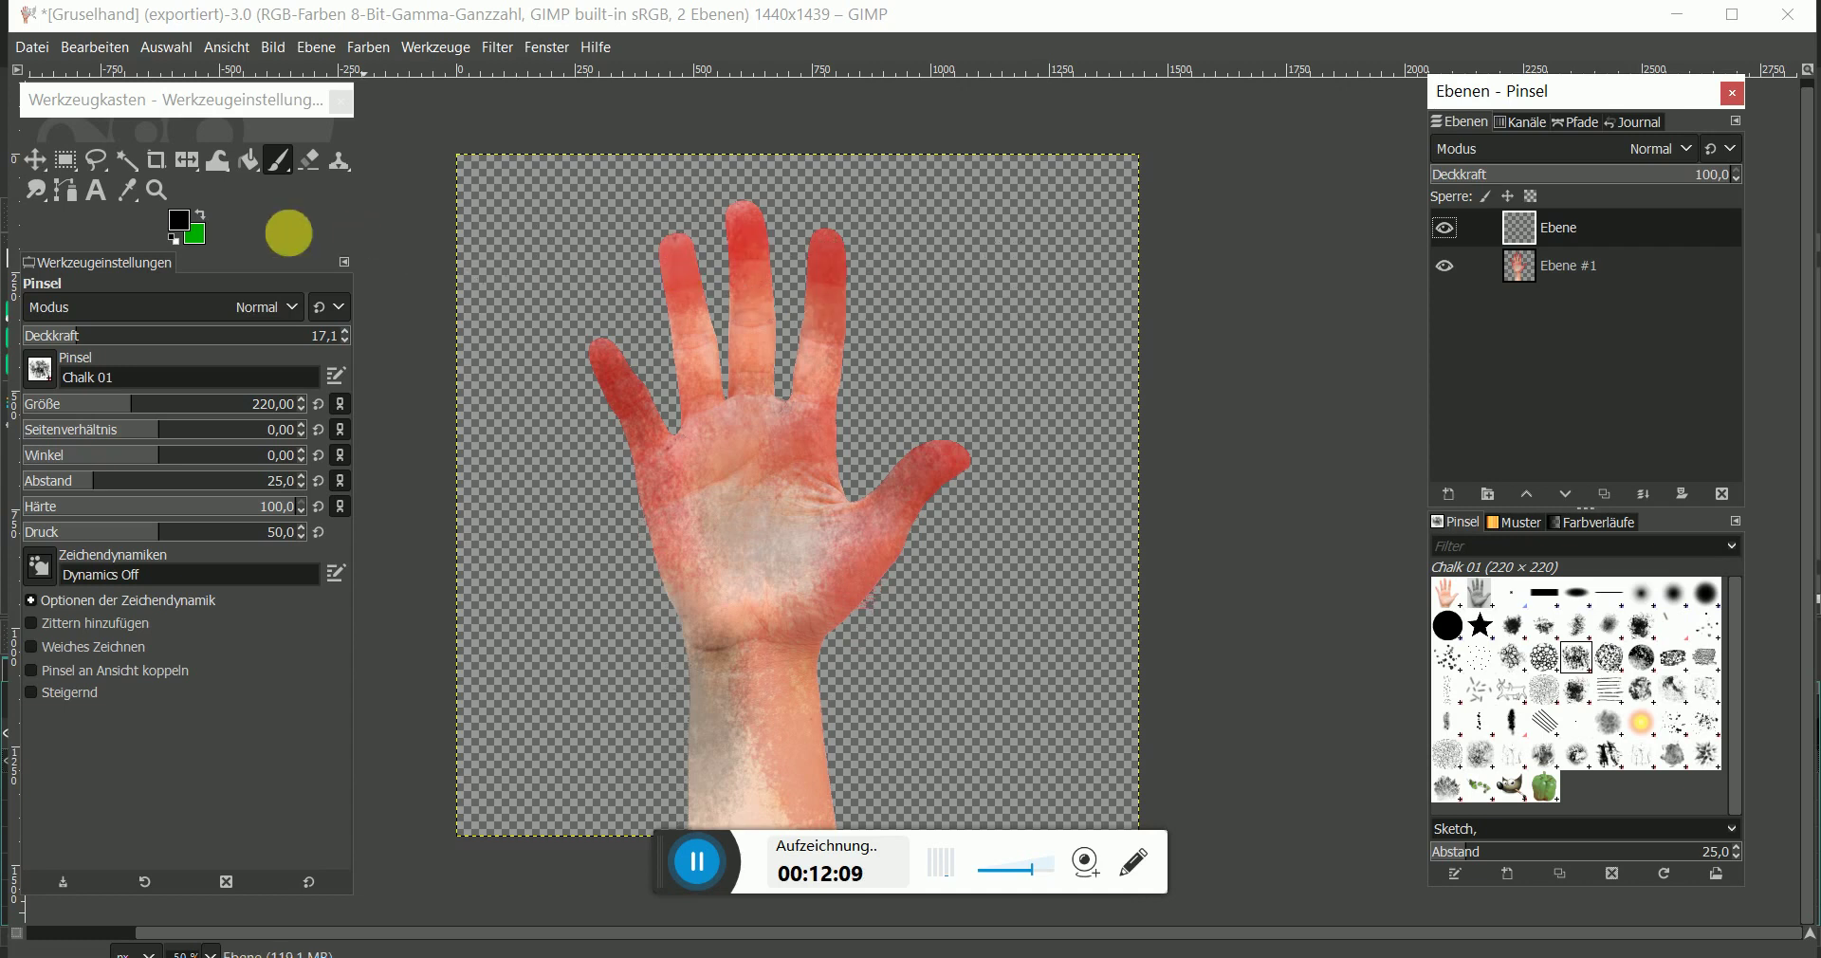
left_click(183, 222)
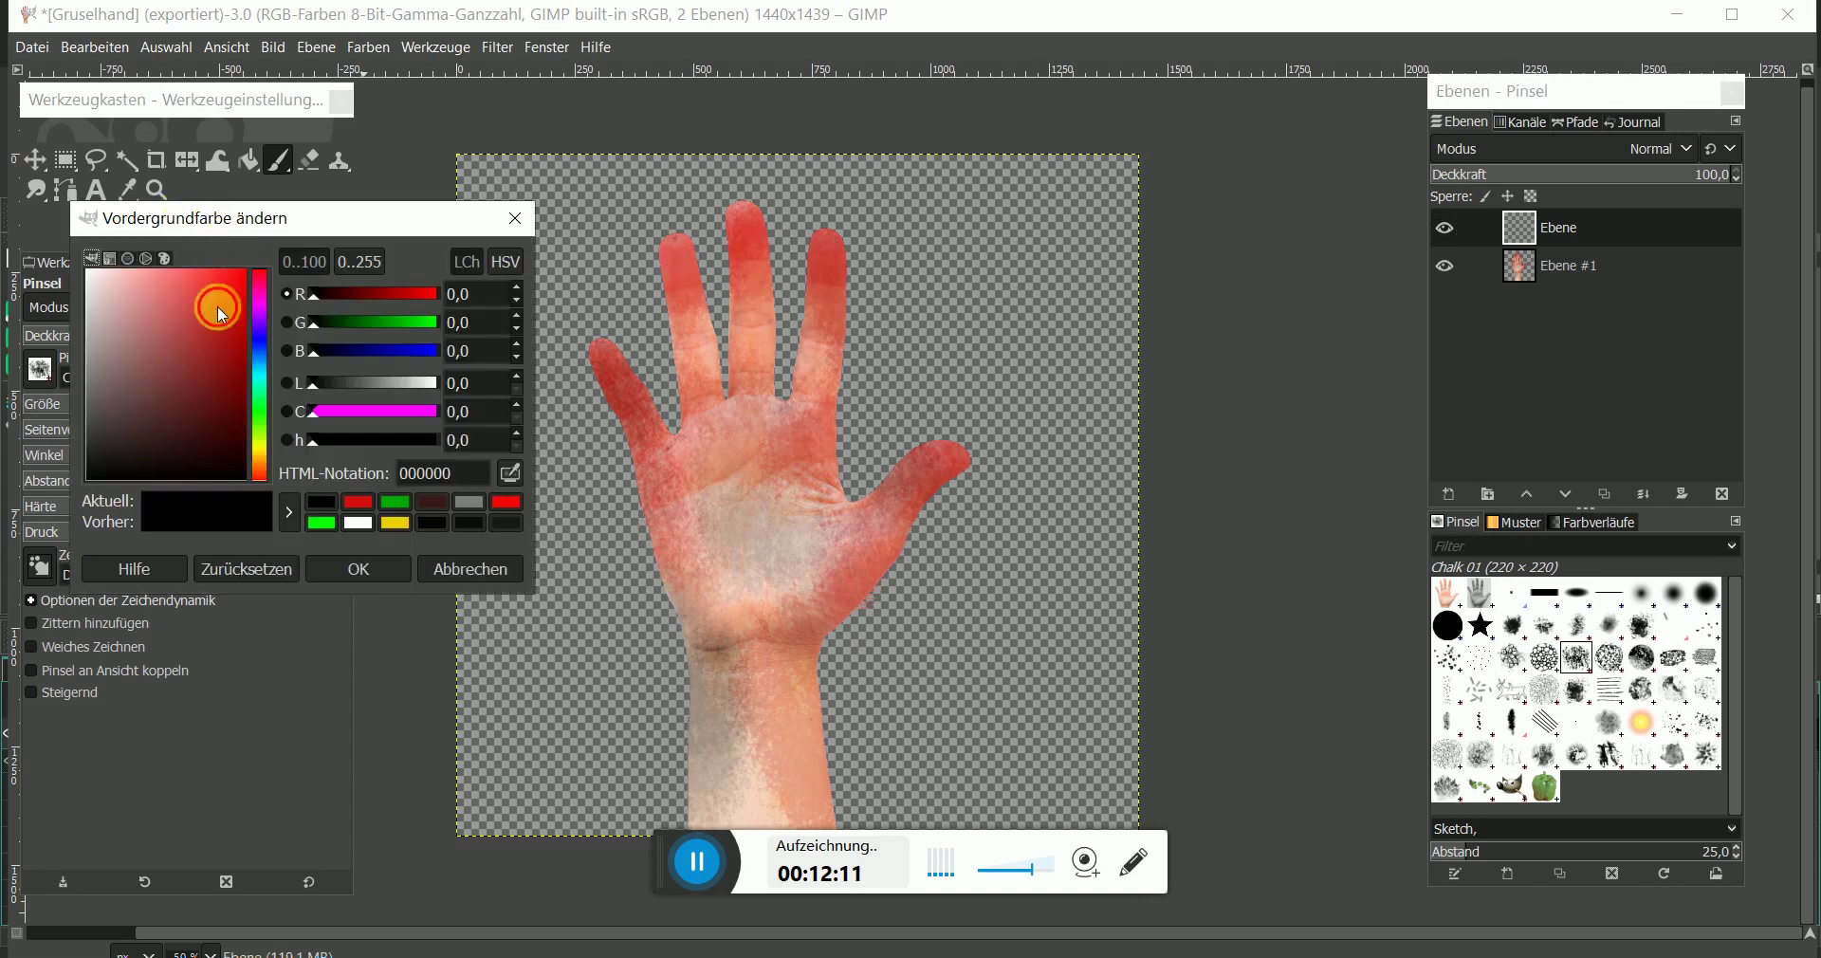
left_click_drag(218, 306, 216, 366)
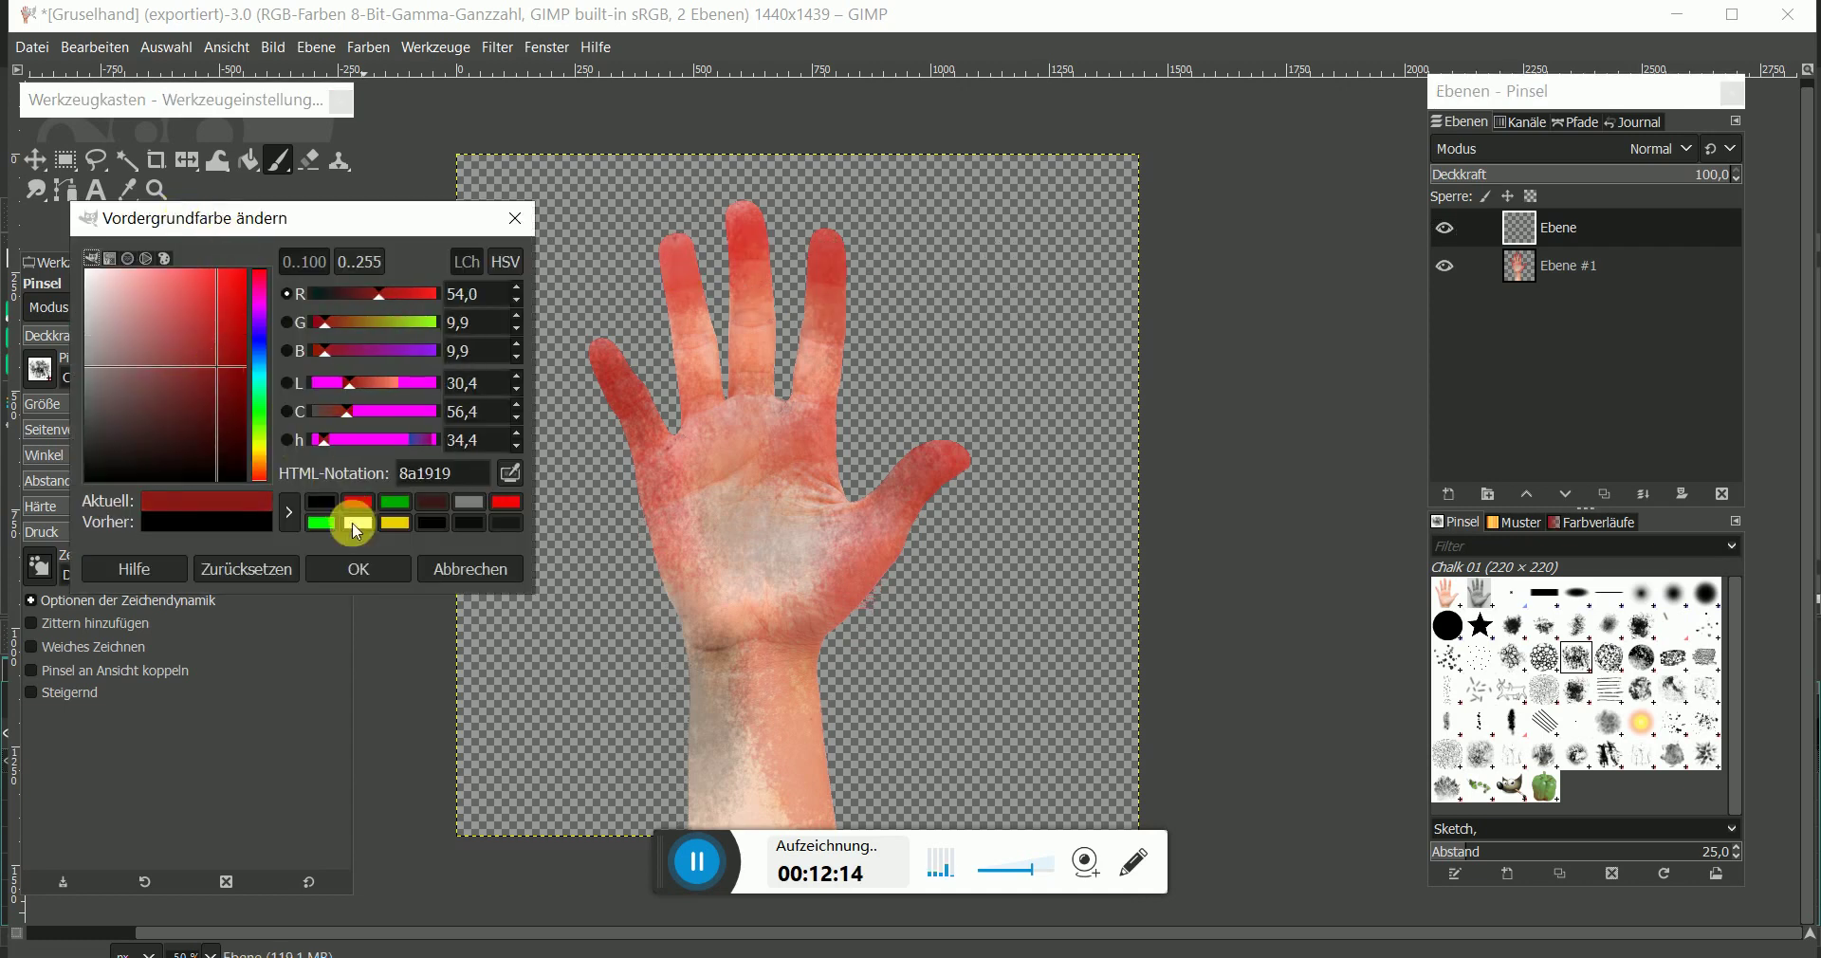
left_click(380, 574)
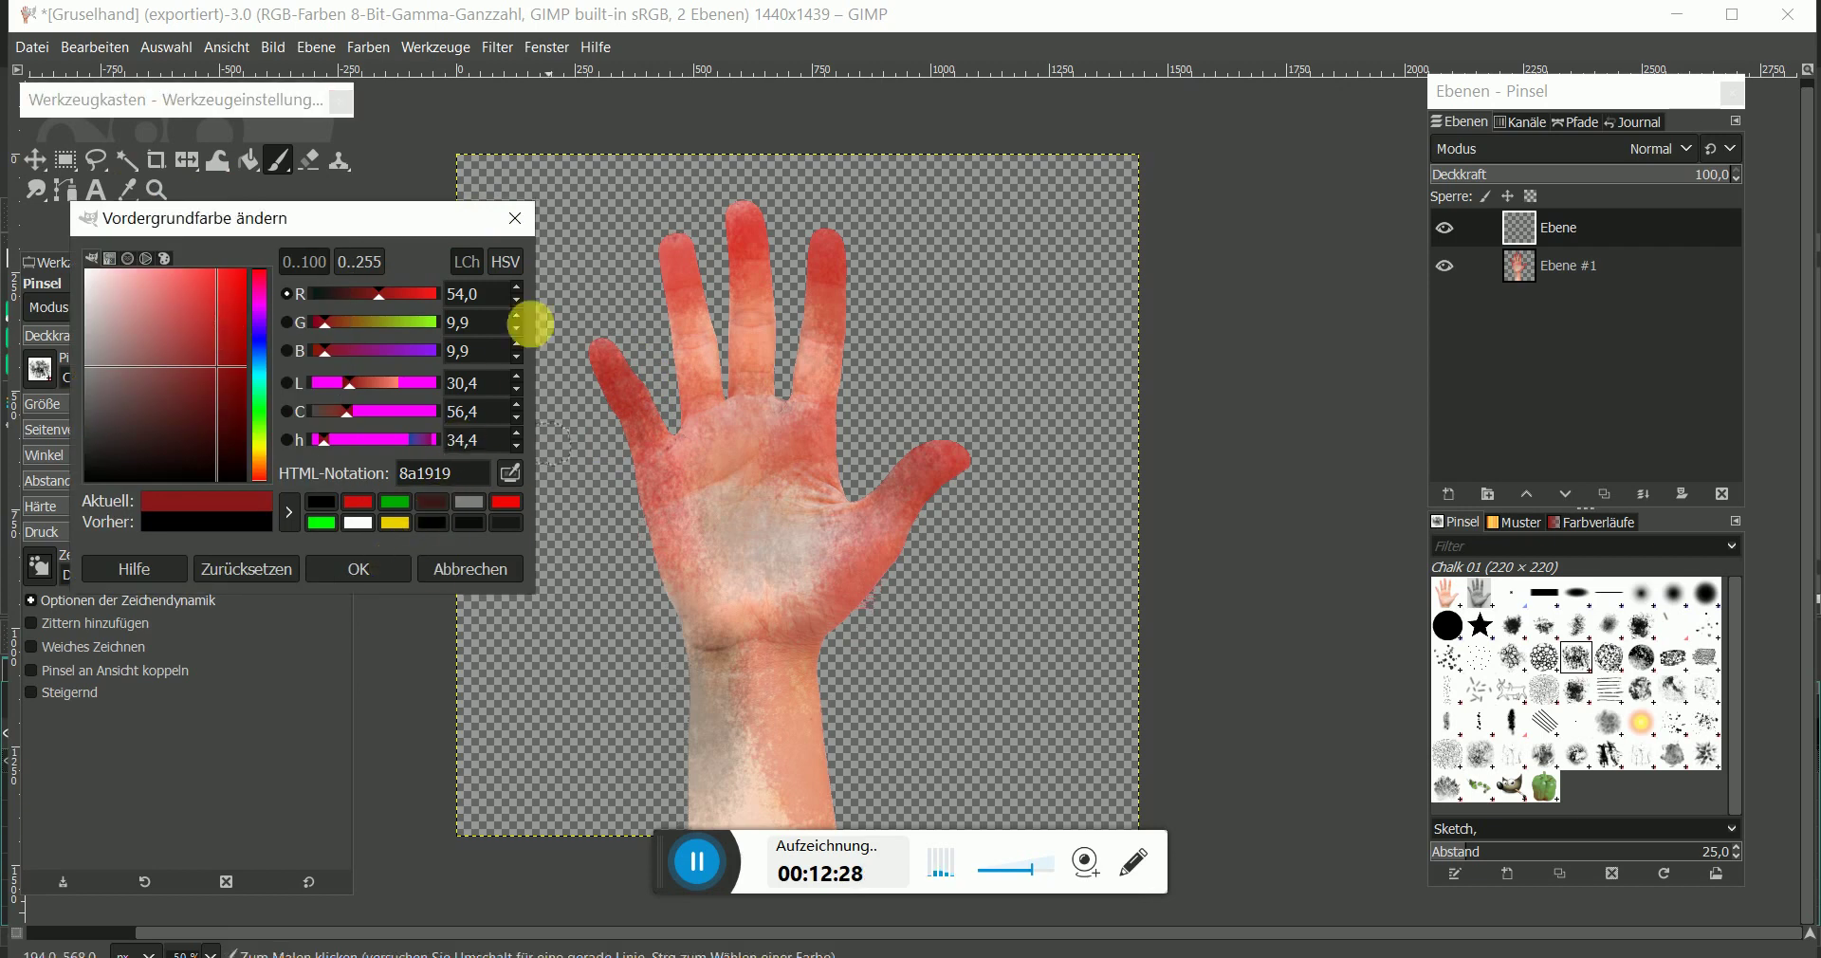
left_click(515, 219)
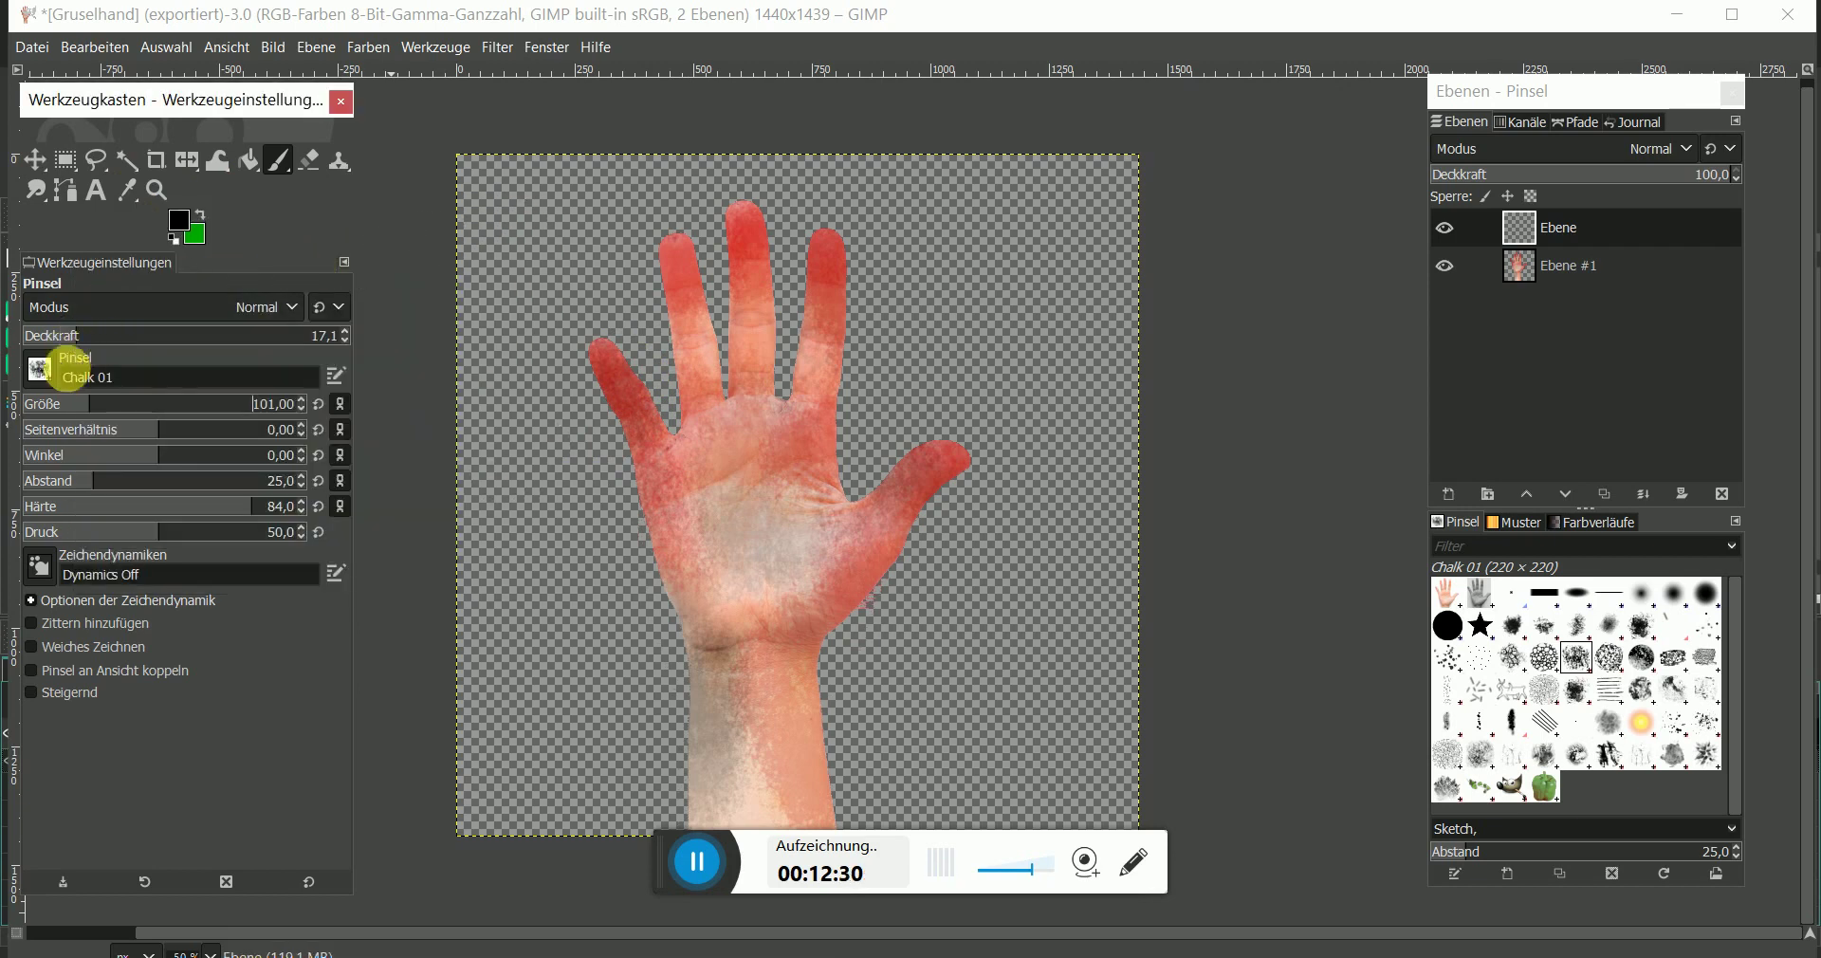
left_click(59, 403)
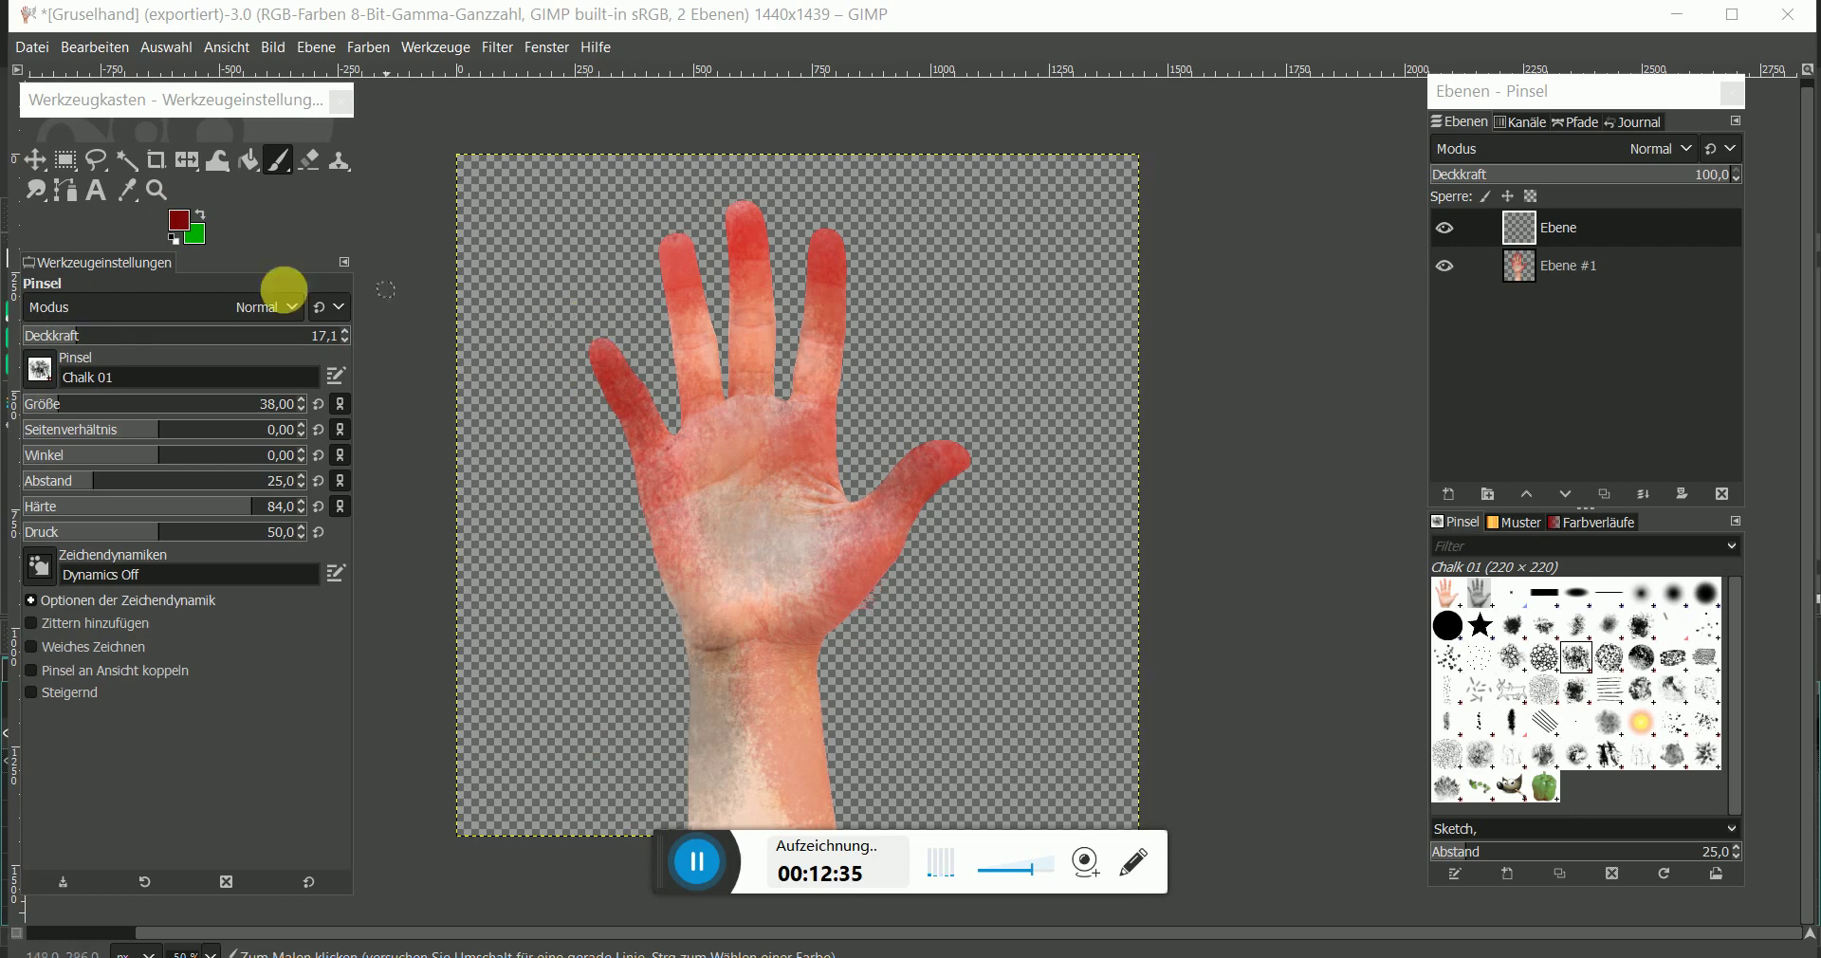
left_click(95, 336)
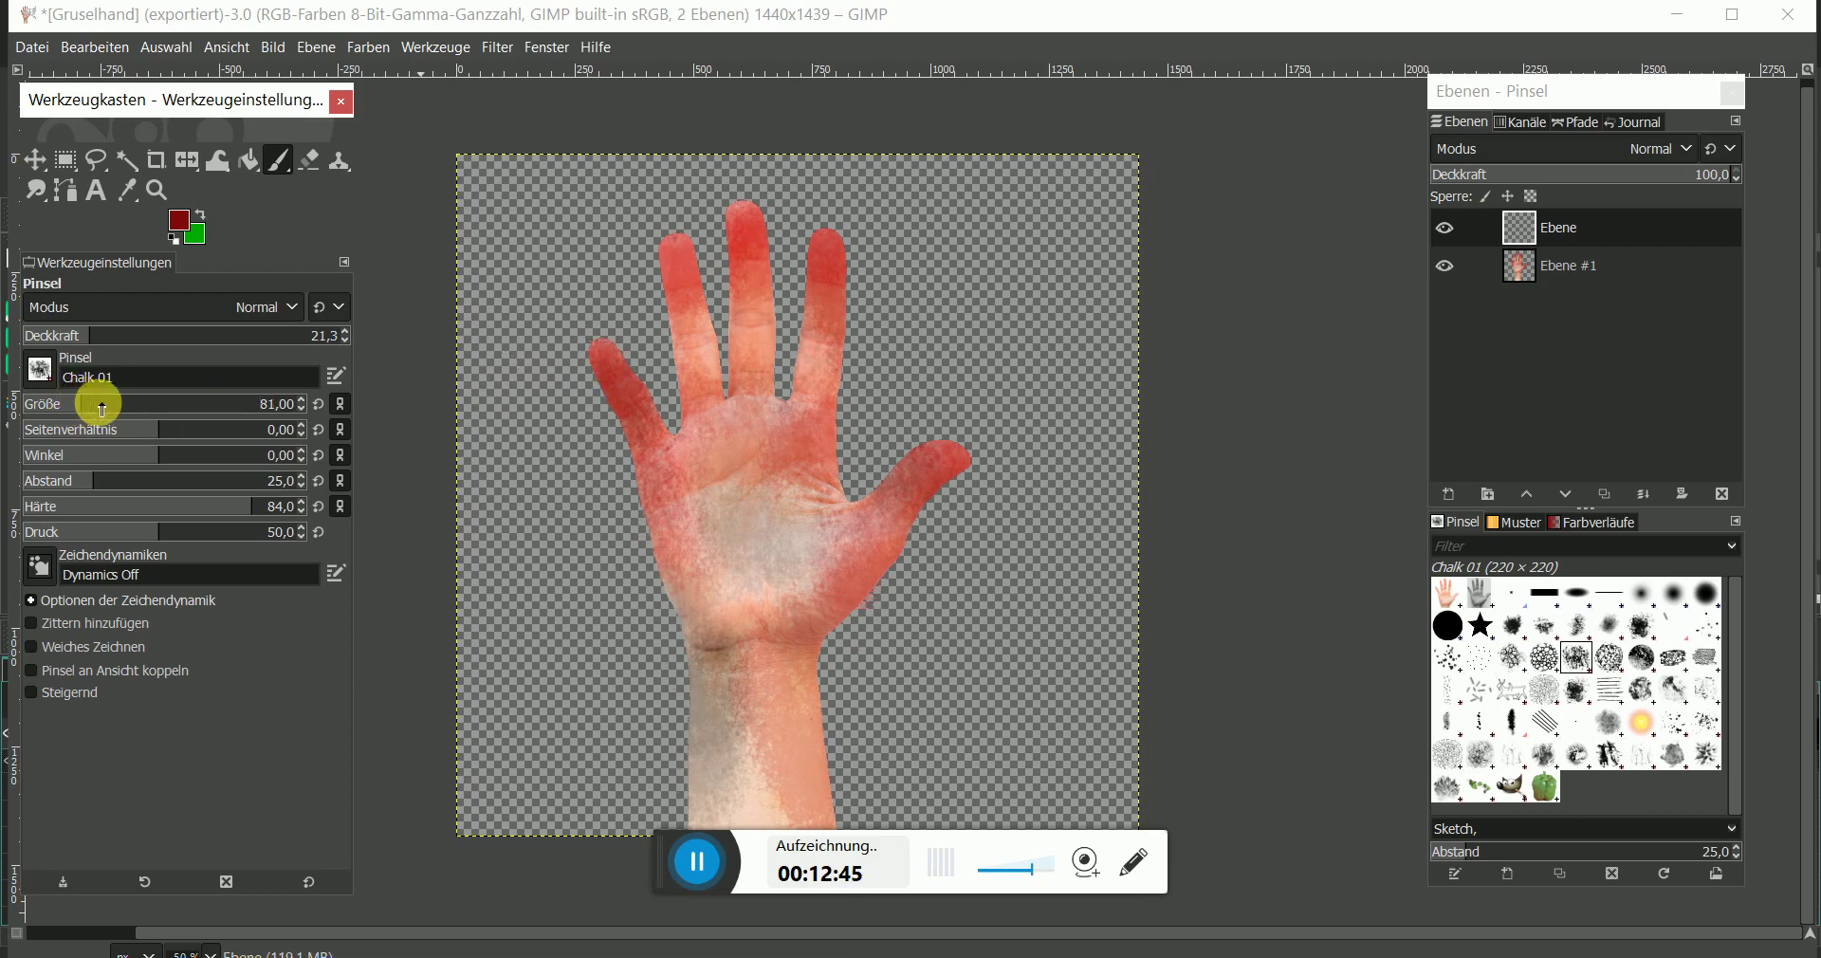
- Paint red streaks down from the little finger, raising opacity from 41 to about 50
left_click(1531, 242)
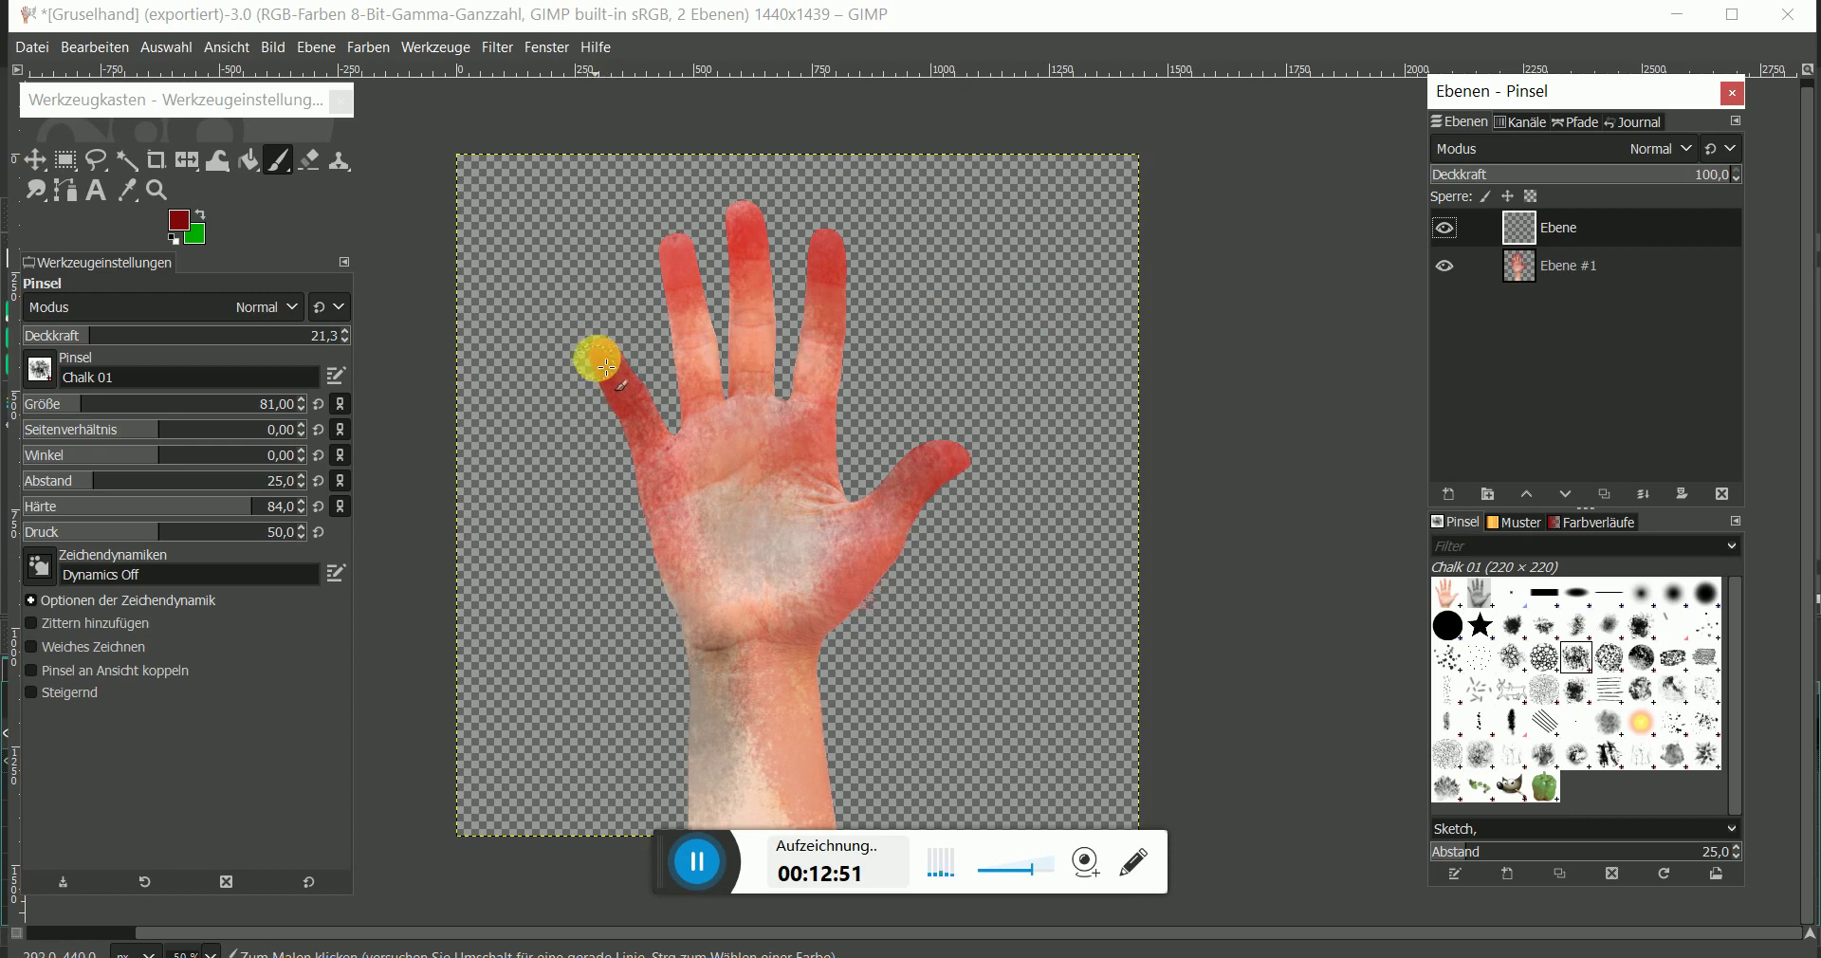
mouse_move(616, 360)
left_mouse_down()
mouse_move(638, 776)
mouse_move(622, 835)
left_mouse_up()
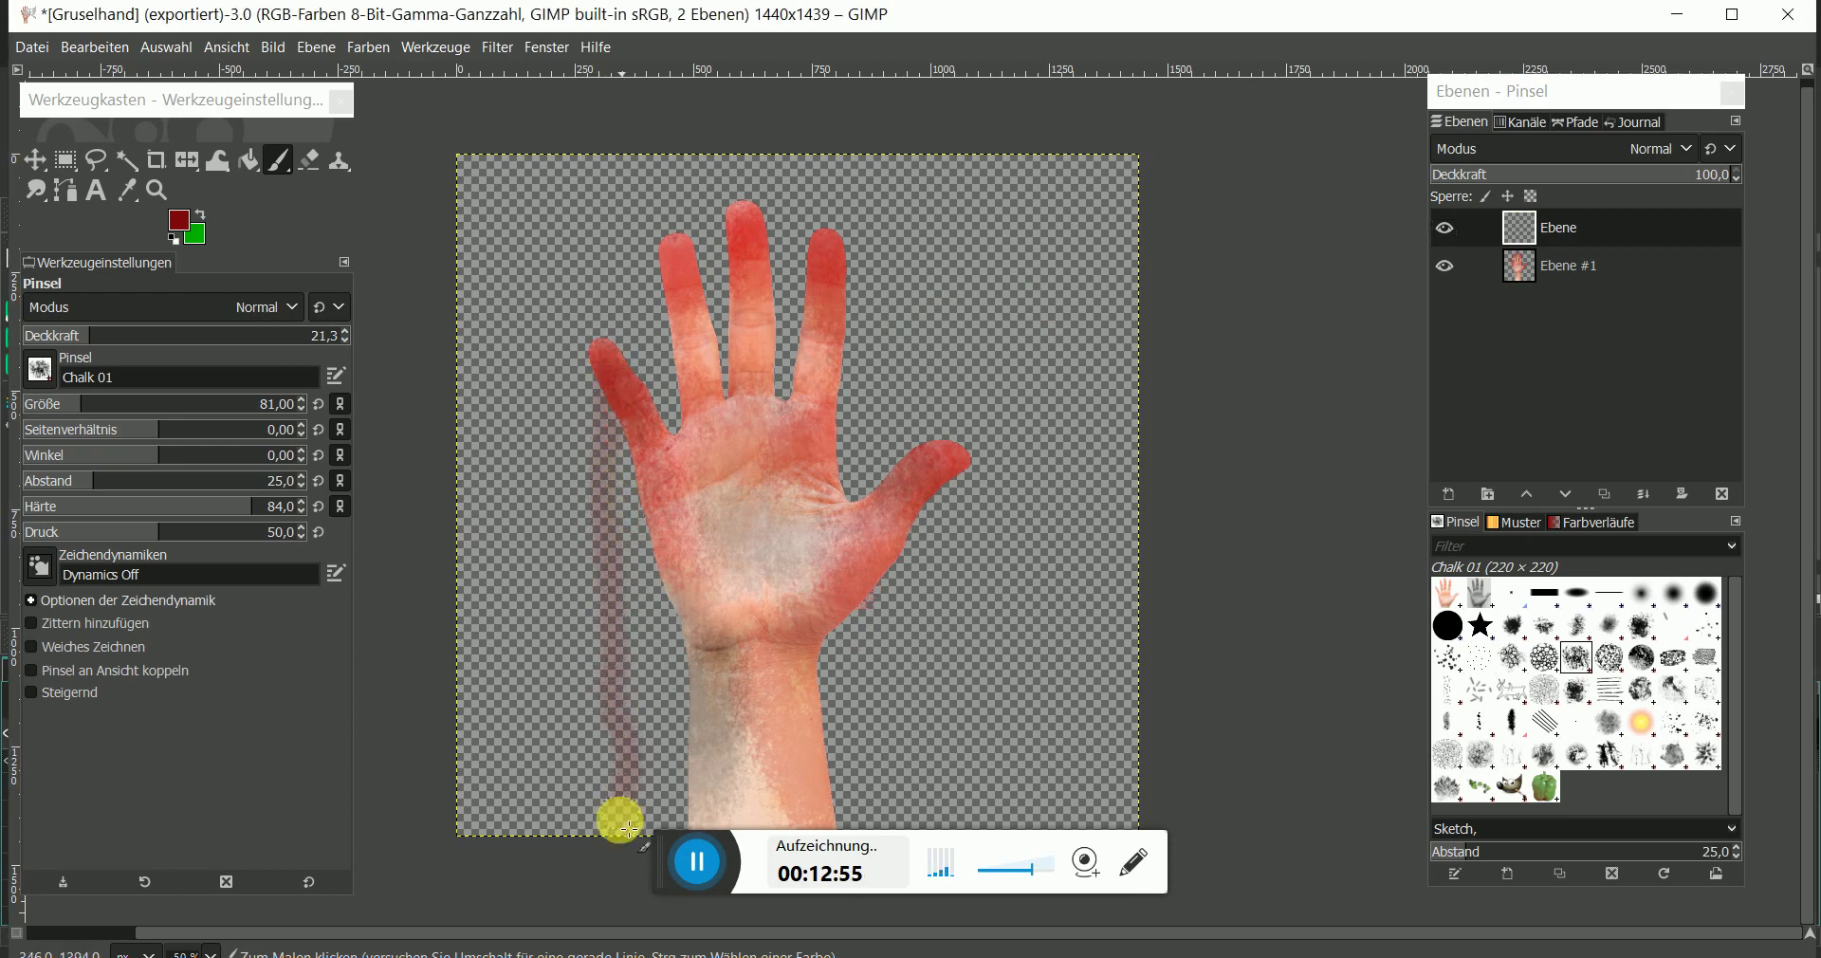
left_click(156, 332)
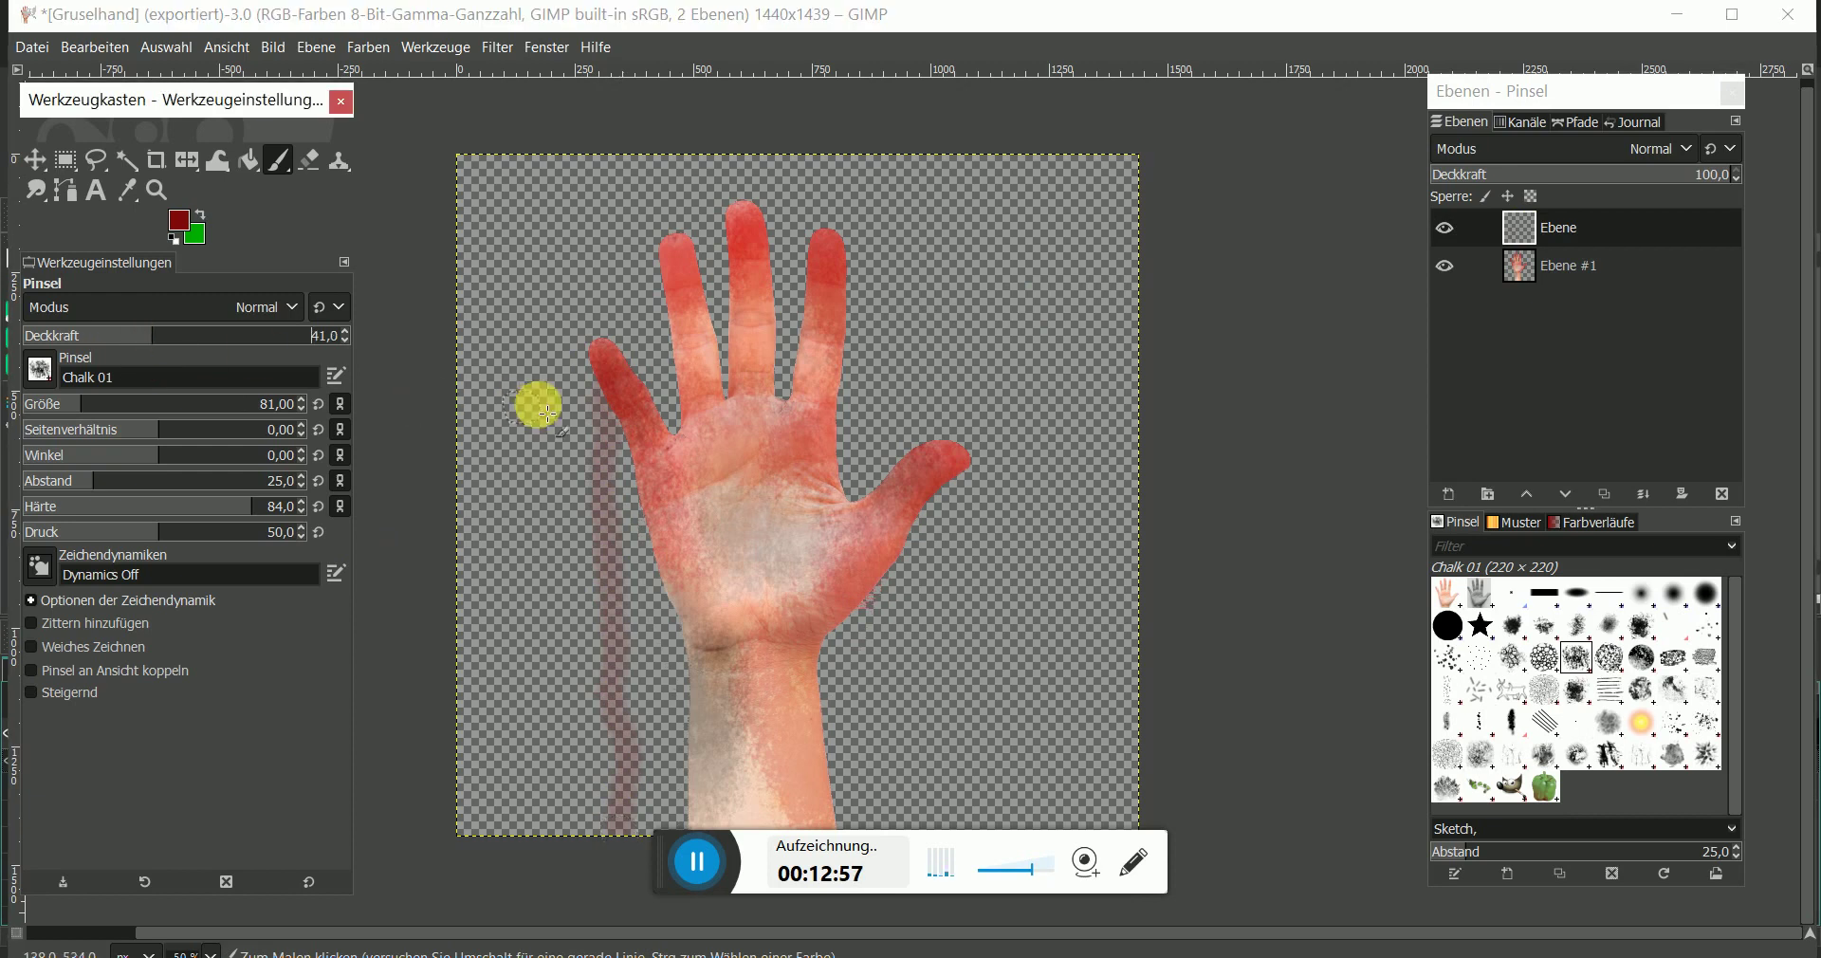
left_click_drag(621, 365, 630, 833)
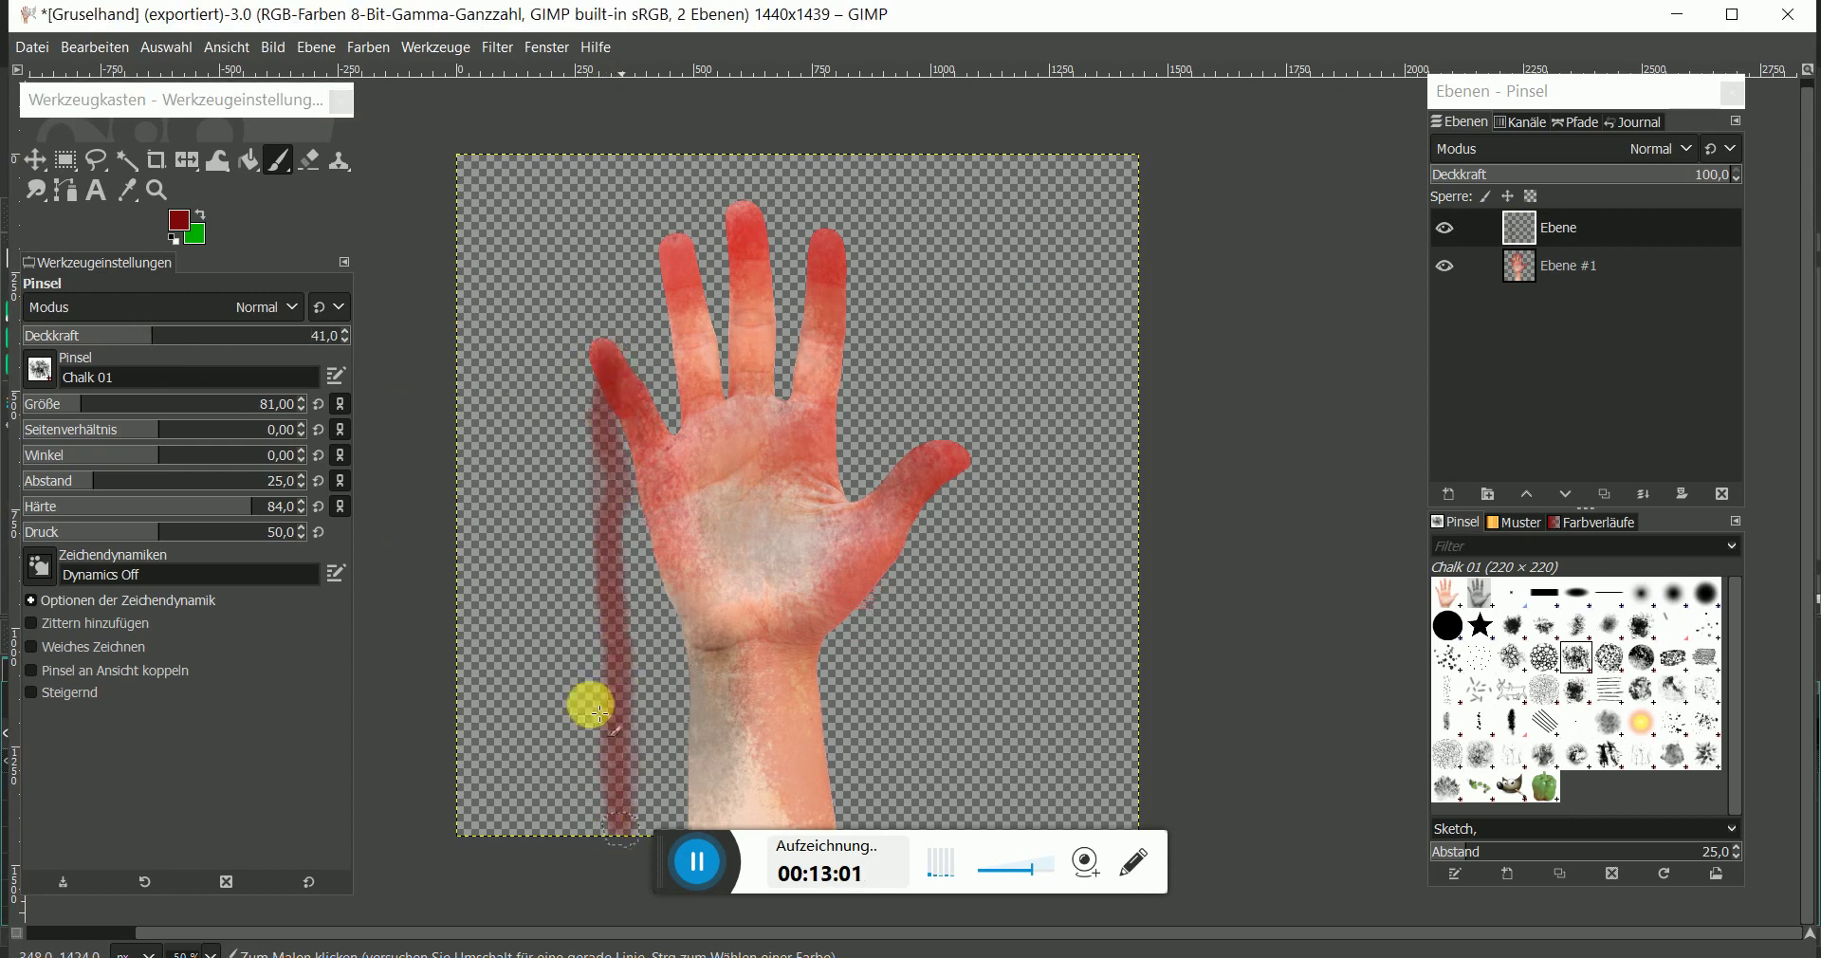
left_click(181, 334)
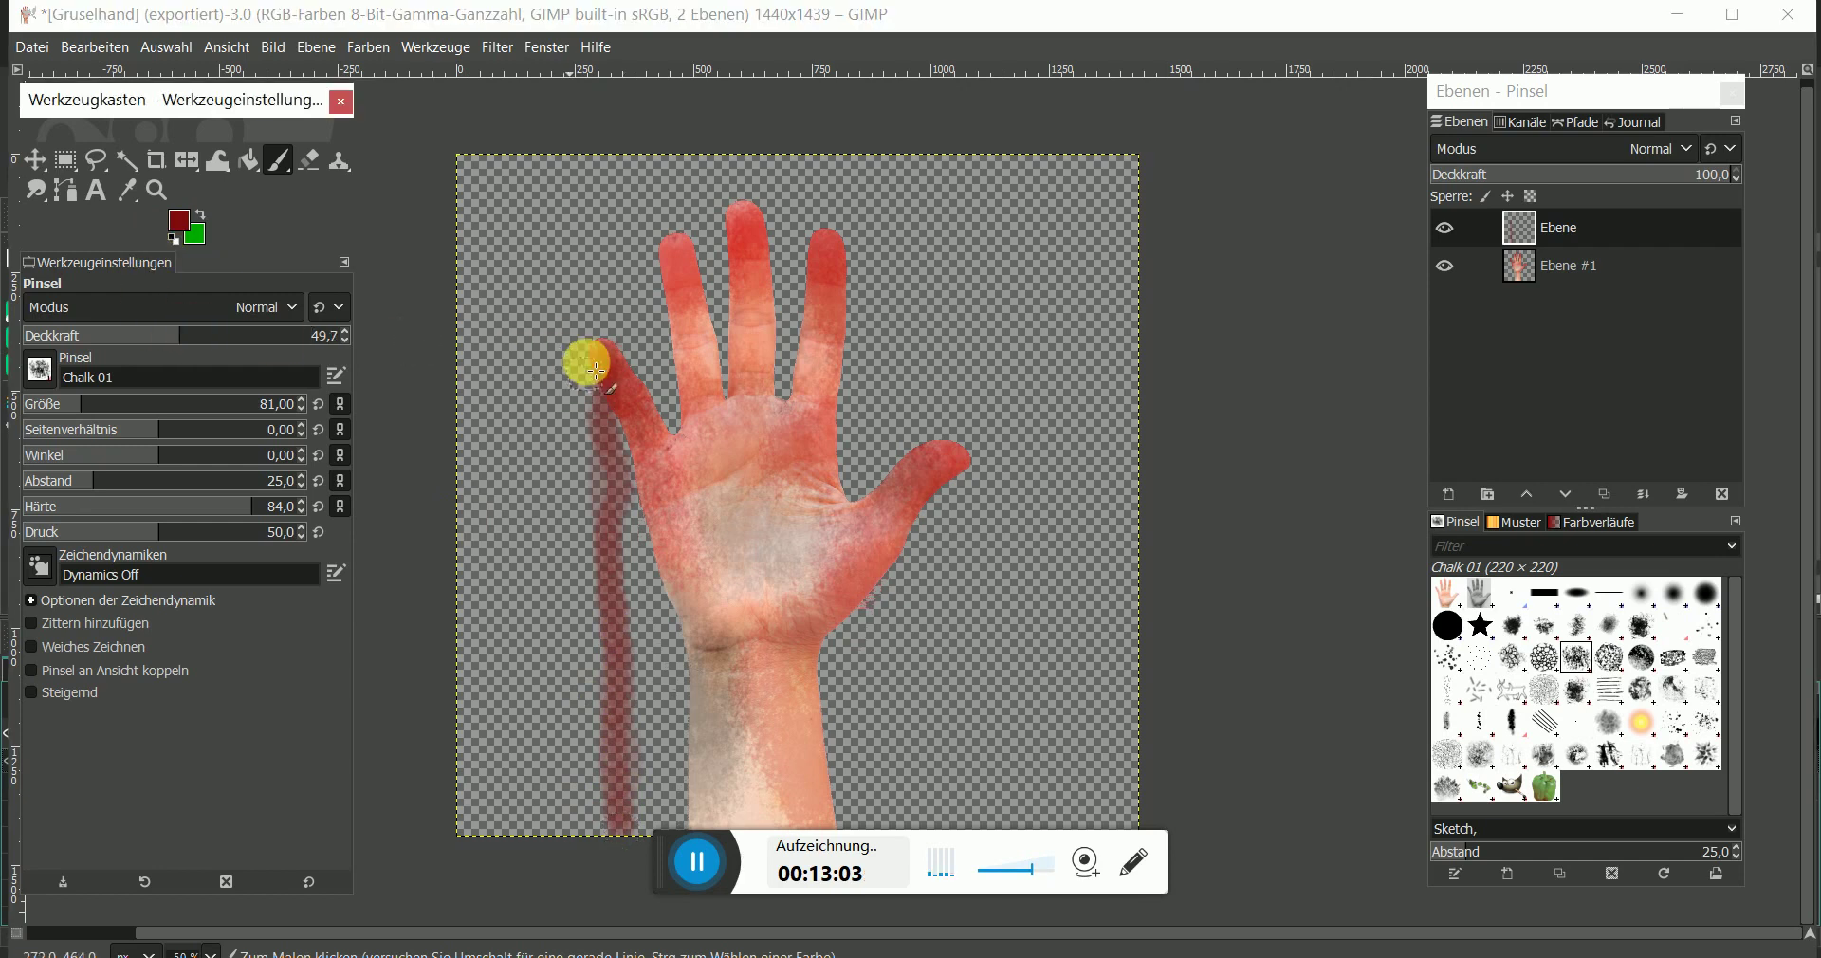
left_click_drag(601, 357, 612, 817)
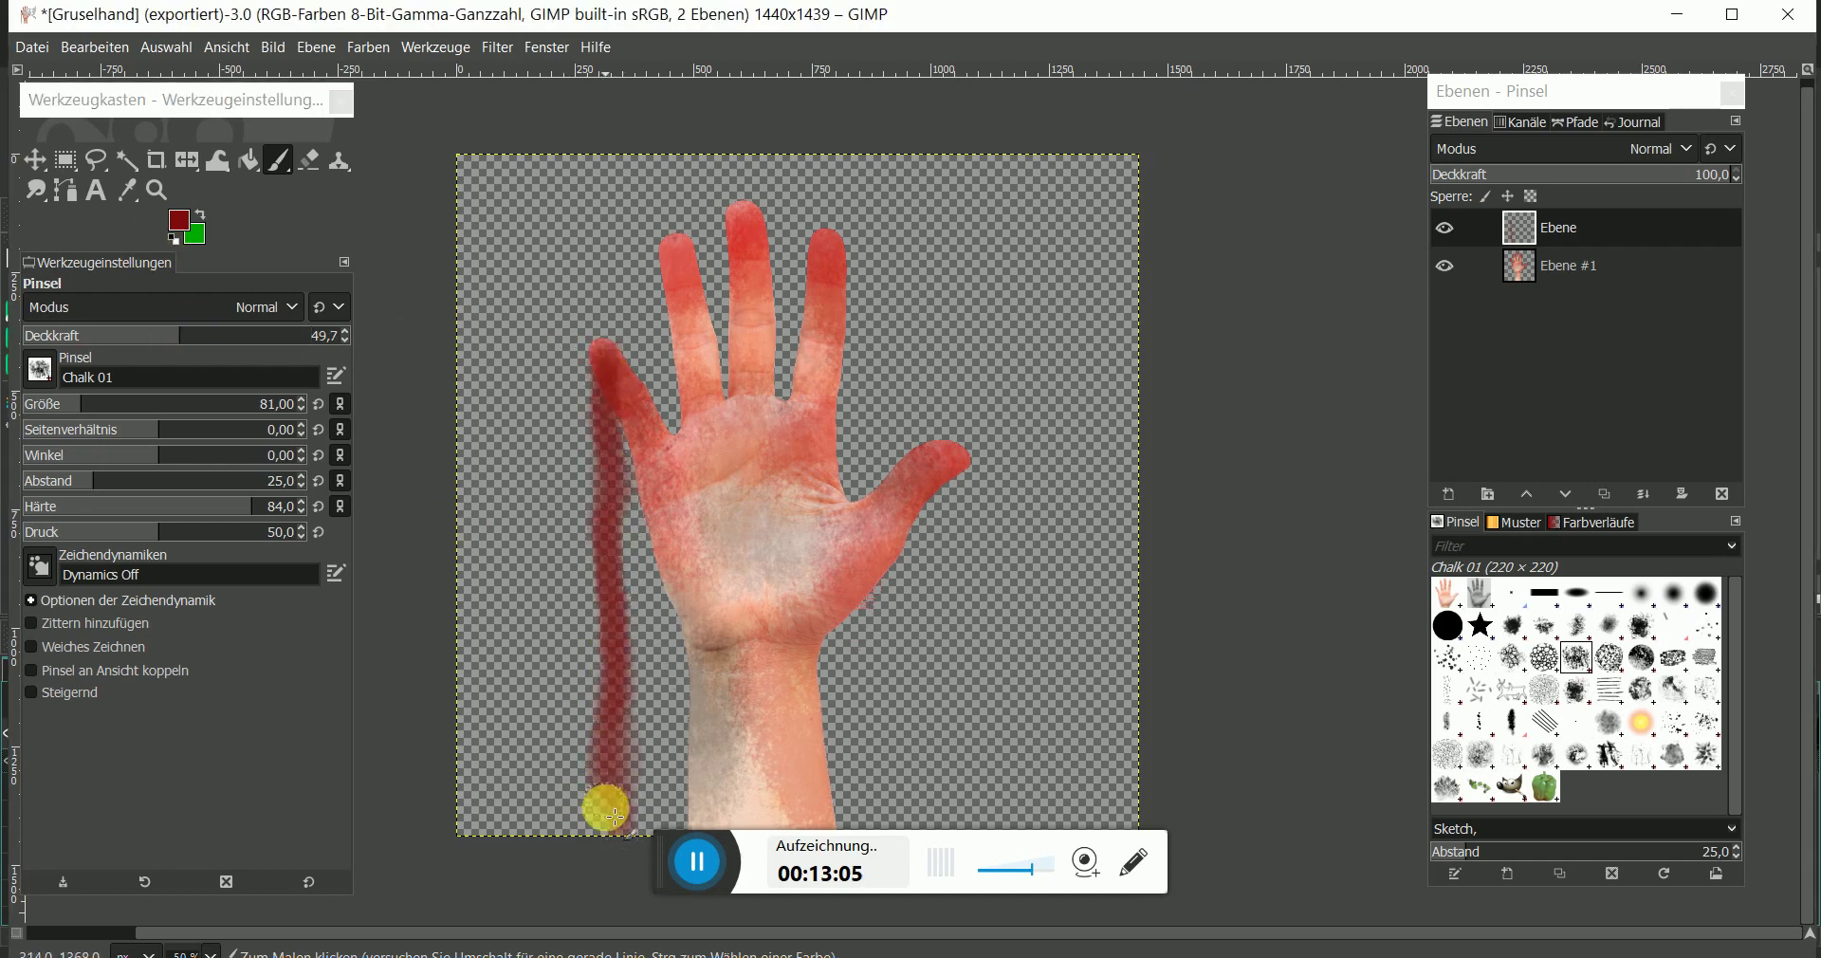
- Paint streaks down the ring and middle fingers to the wrist, raising opacity to 60,5 then 70,1
mouse_move(684, 262)
left_mouse_down()
mouse_move(700, 841)
mouse_move(691, 272)
mouse_move(636, 794)
left_mouse_up()
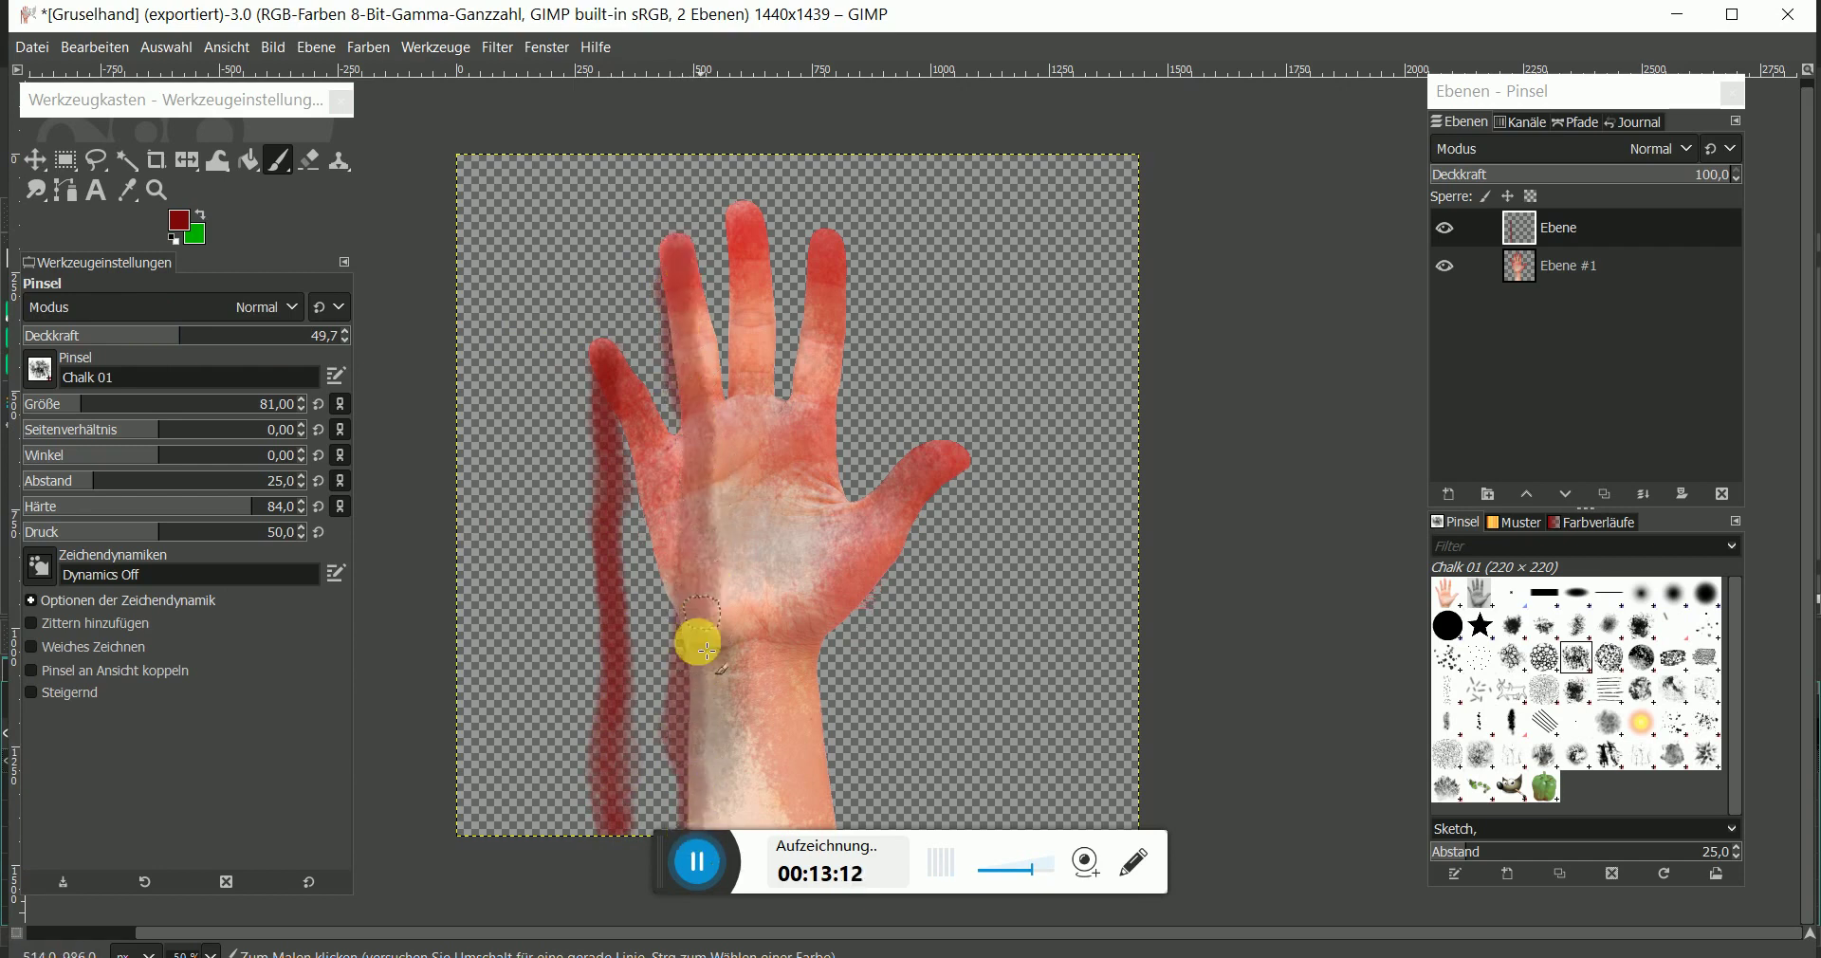
left_click(220, 334)
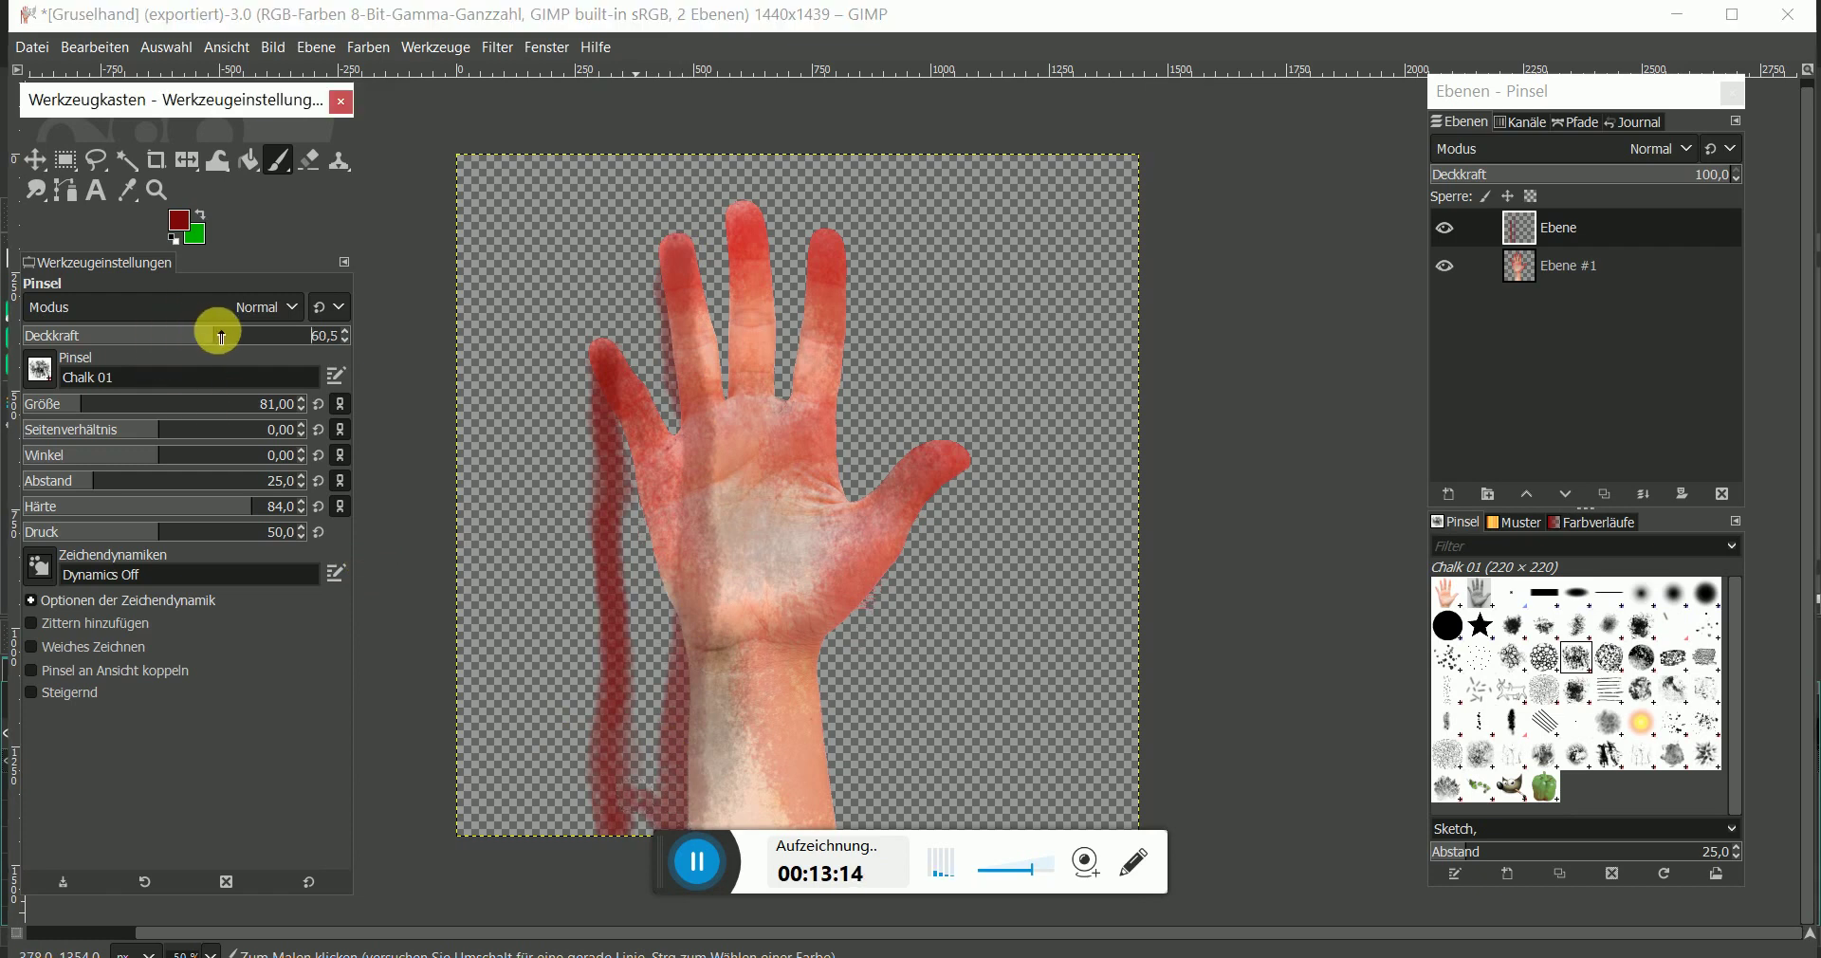
mouse_move(677, 254)
left_mouse_down()
mouse_move(697, 405)
mouse_move(684, 832)
left_mouse_up()
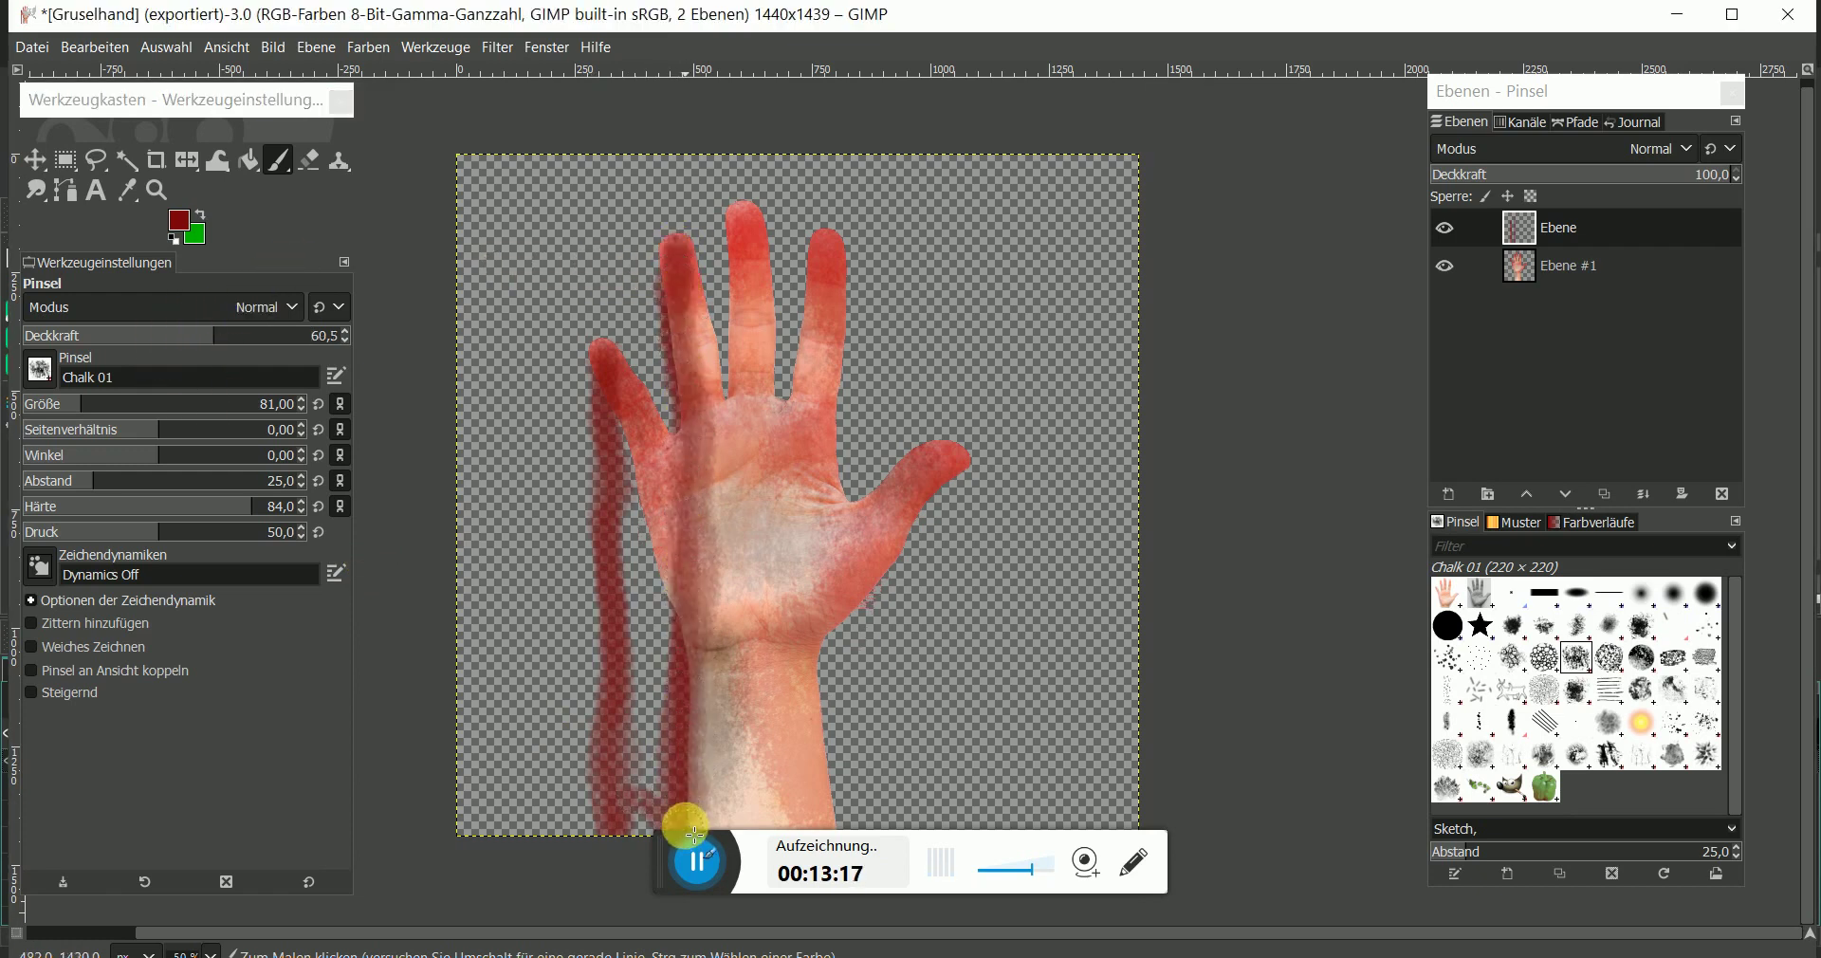
mouse_move(745, 206)
left_mouse_down()
mouse_move(749, 727)
mouse_move(769, 244)
left_mouse_up()
left_click_drag(754, 310, 748, 798)
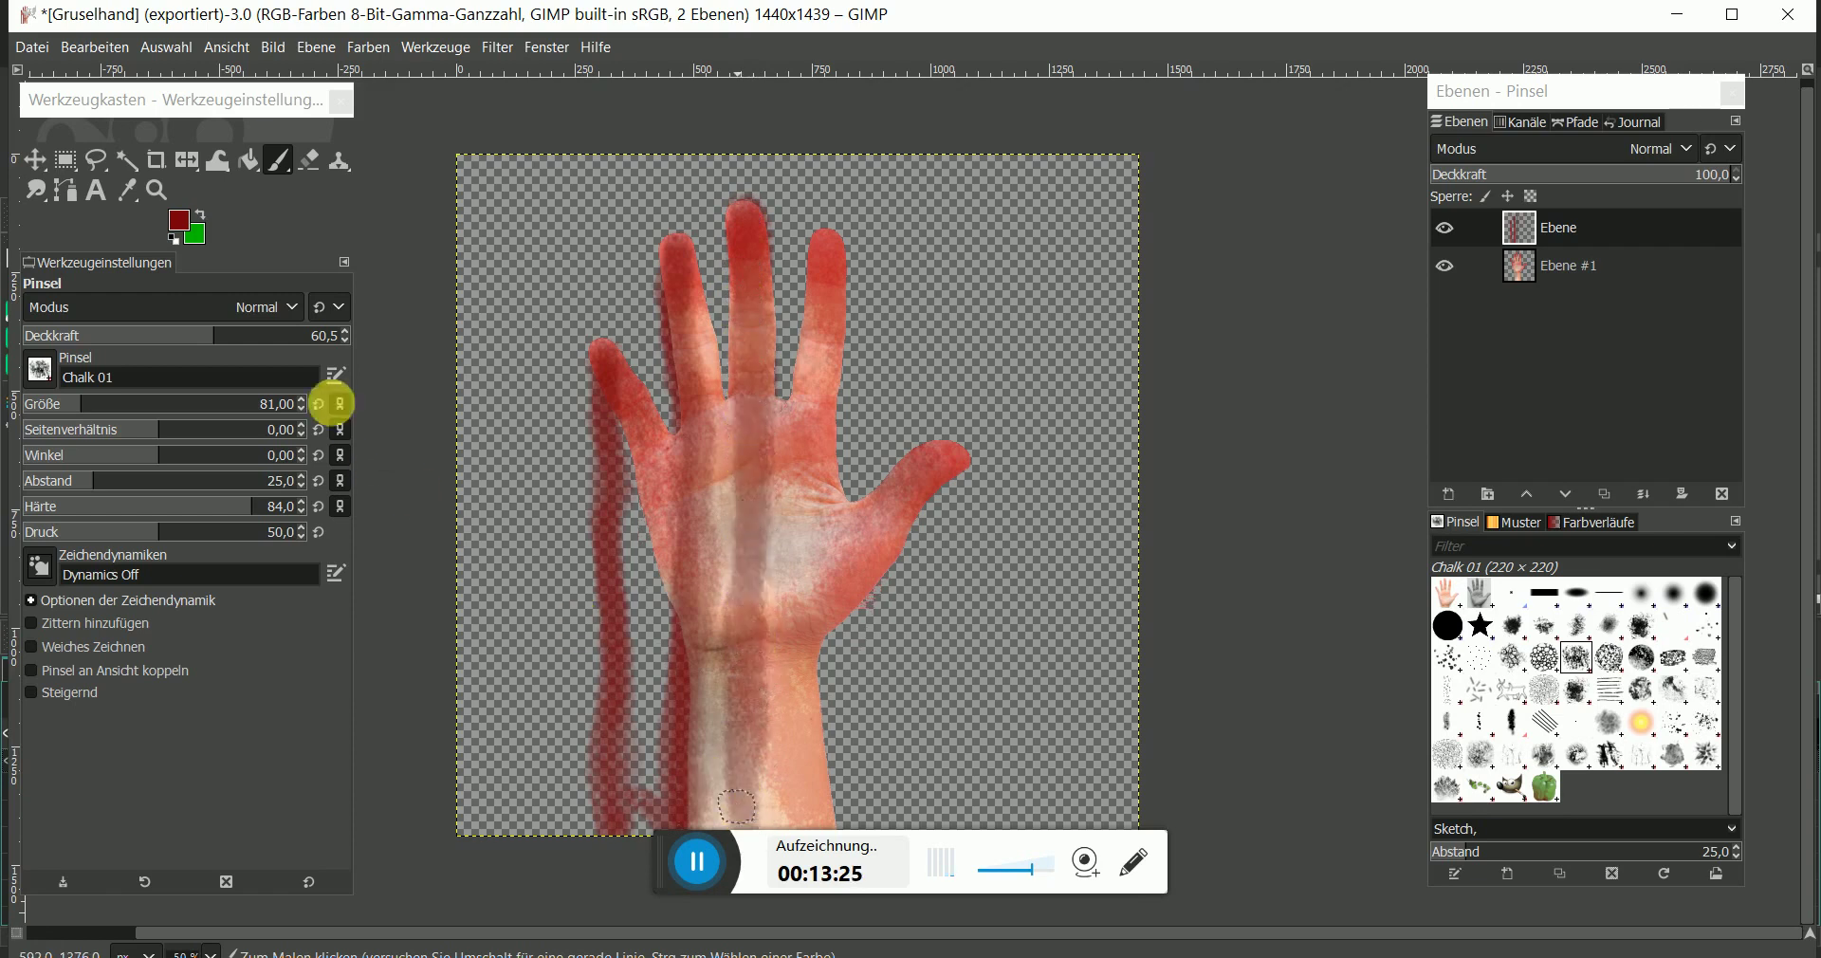
left_click(243, 332)
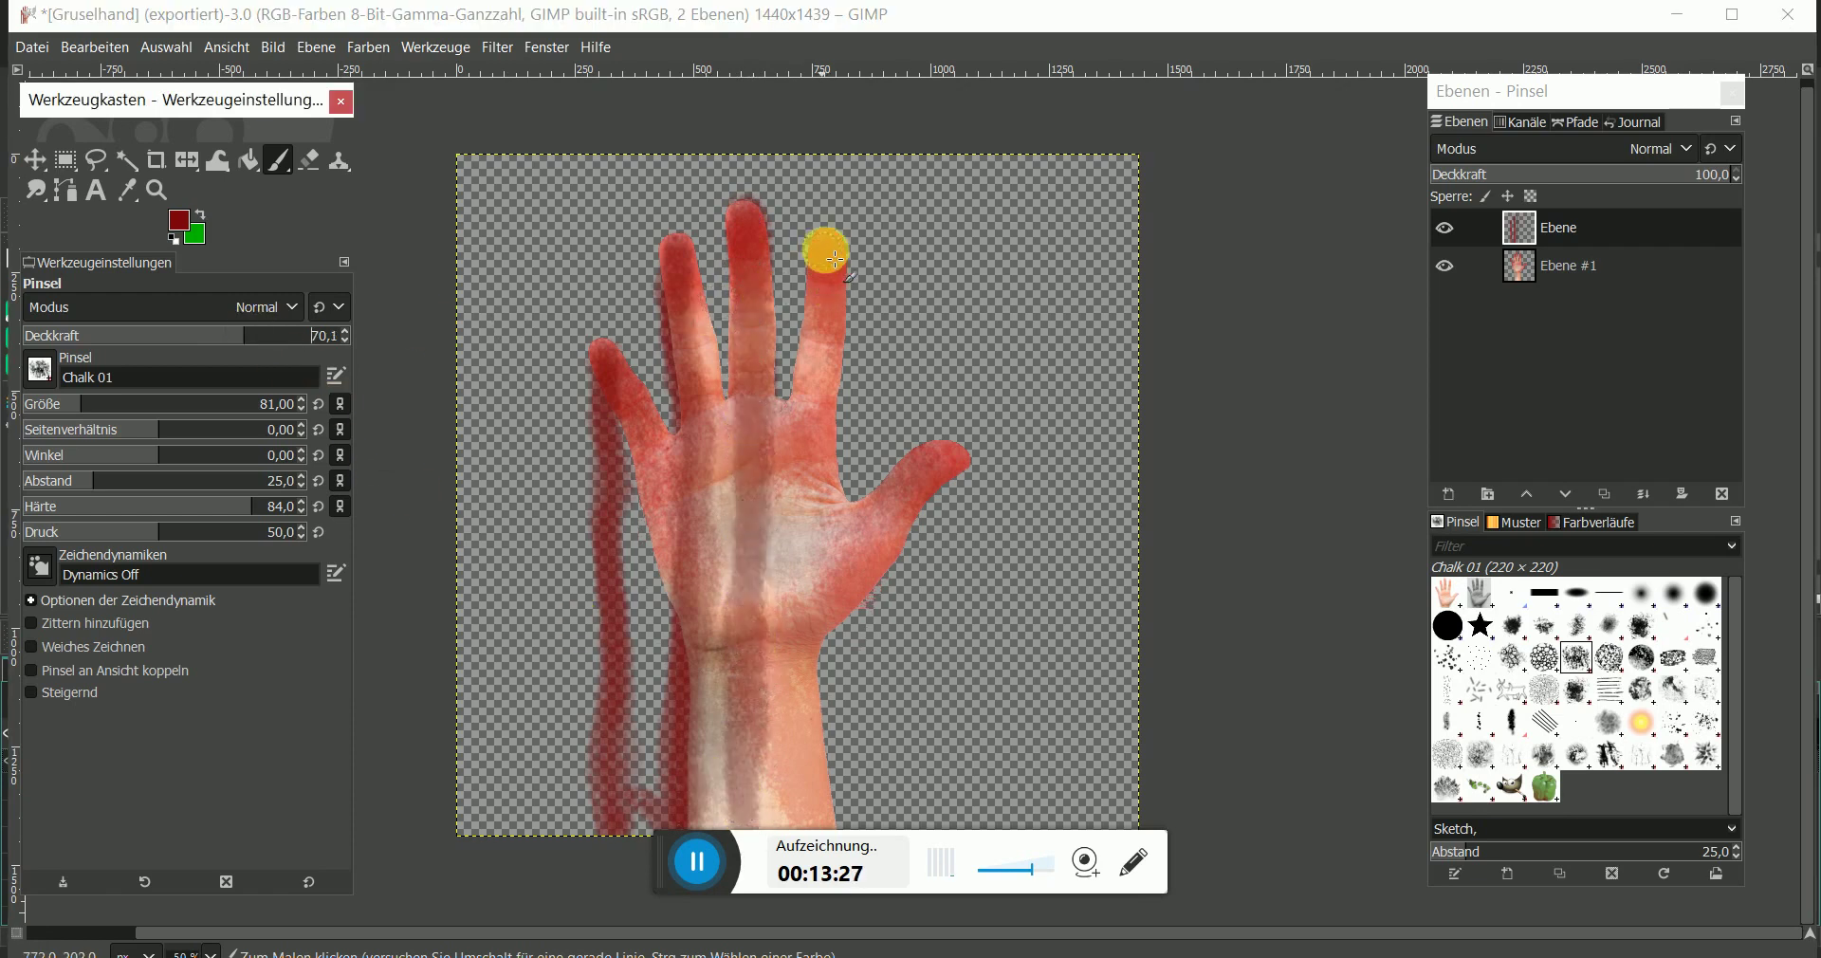
left_click_drag(835, 258, 821, 827)
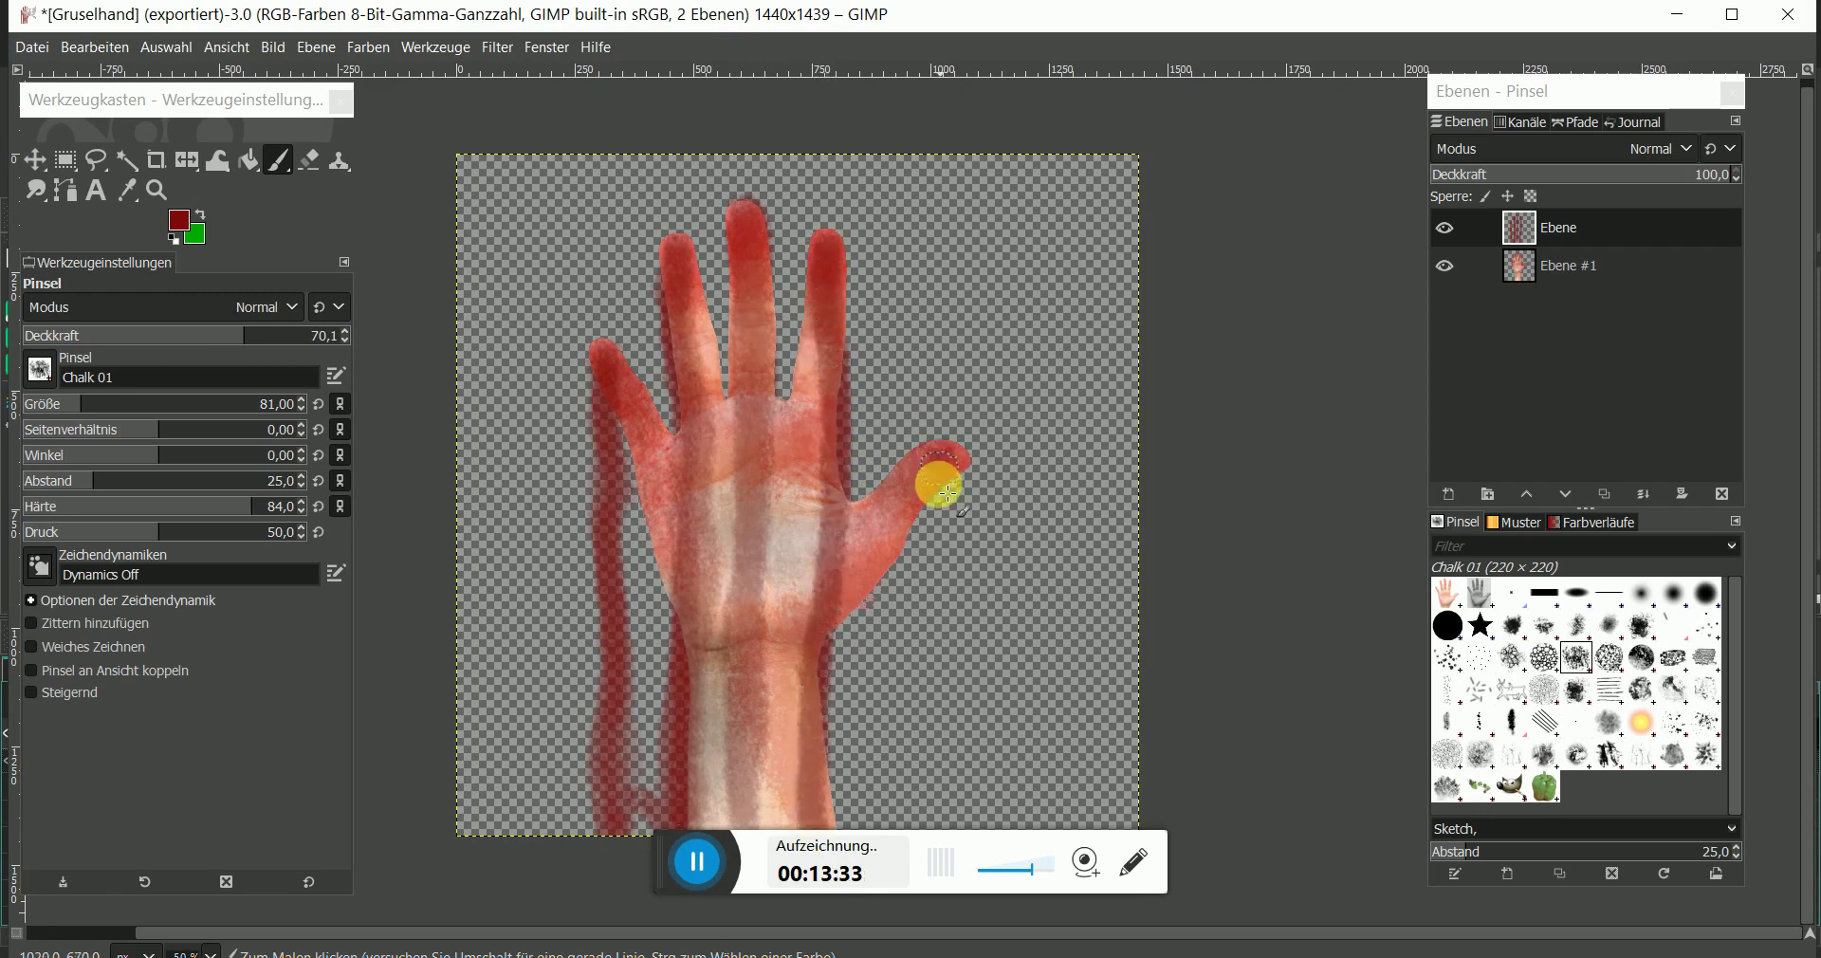
- Add dark red streaks from the thumb tip and down the index, middle and ring fingers
left_click_drag(947, 494, 951, 848)
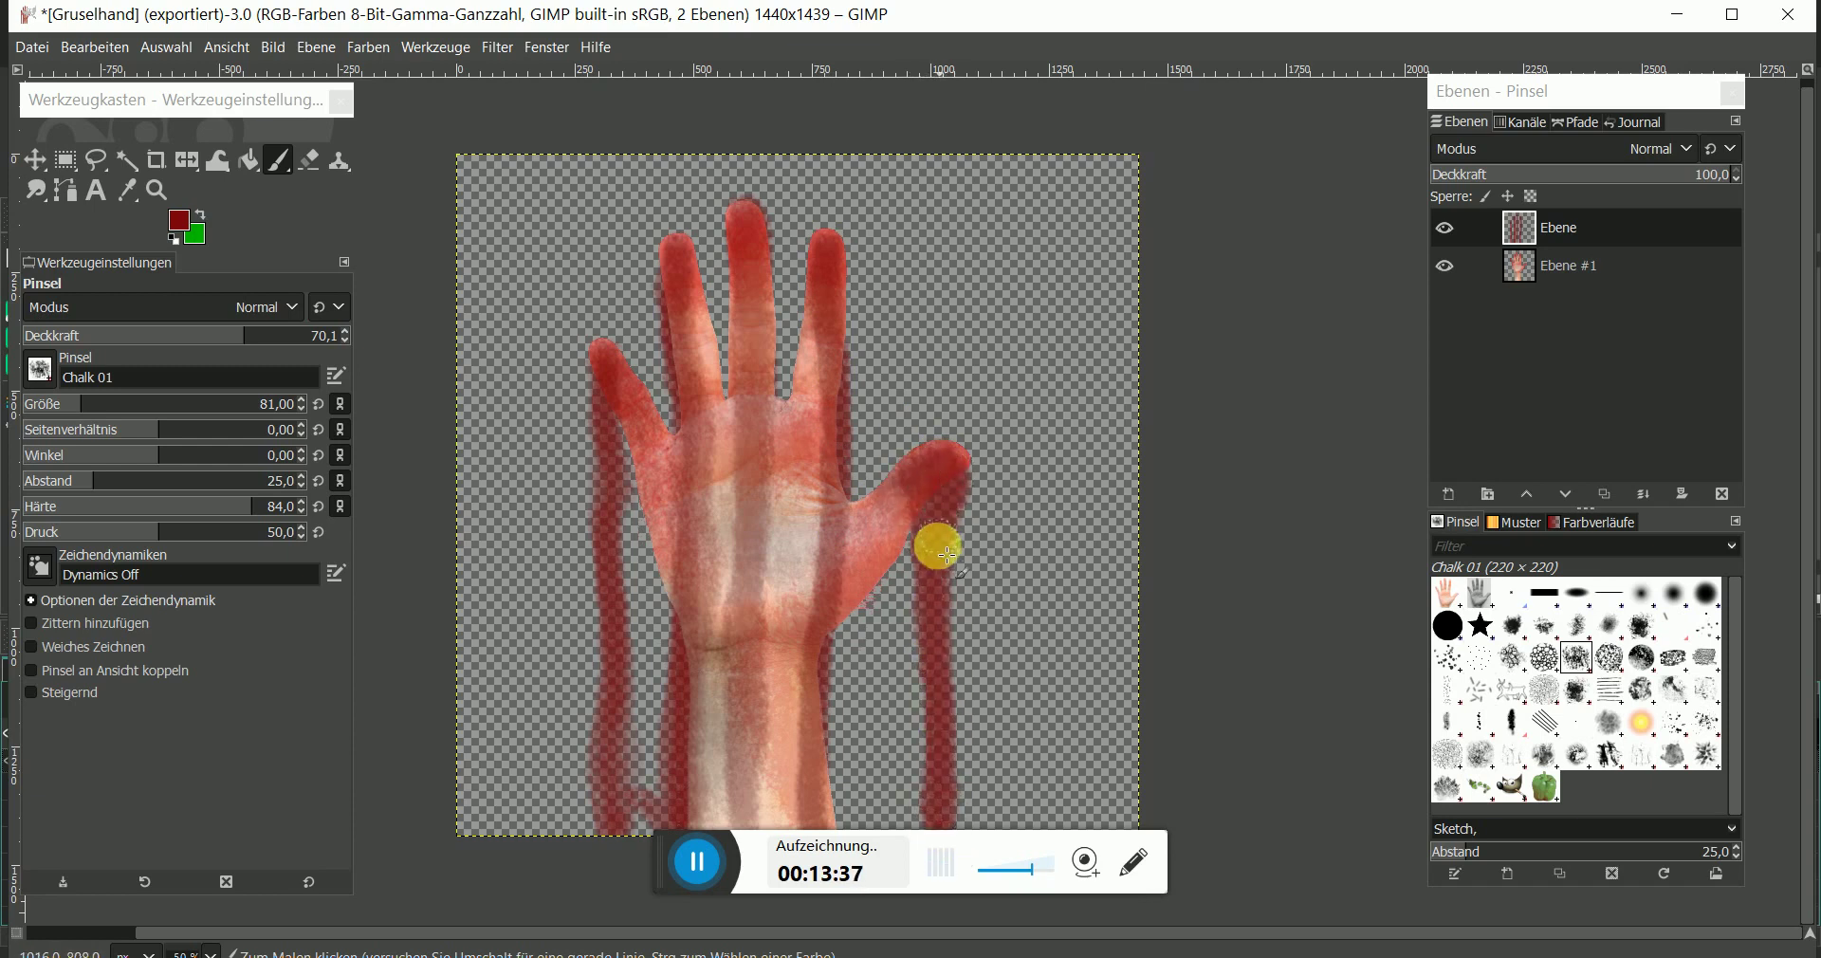
mouse_move(813, 265)
left_mouse_down()
mouse_move(837, 426)
mouse_move(825, 813)
left_mouse_up()
mouse_move(742, 216)
left_mouse_down()
mouse_move(762, 490)
mouse_move(738, 816)
left_mouse_up()
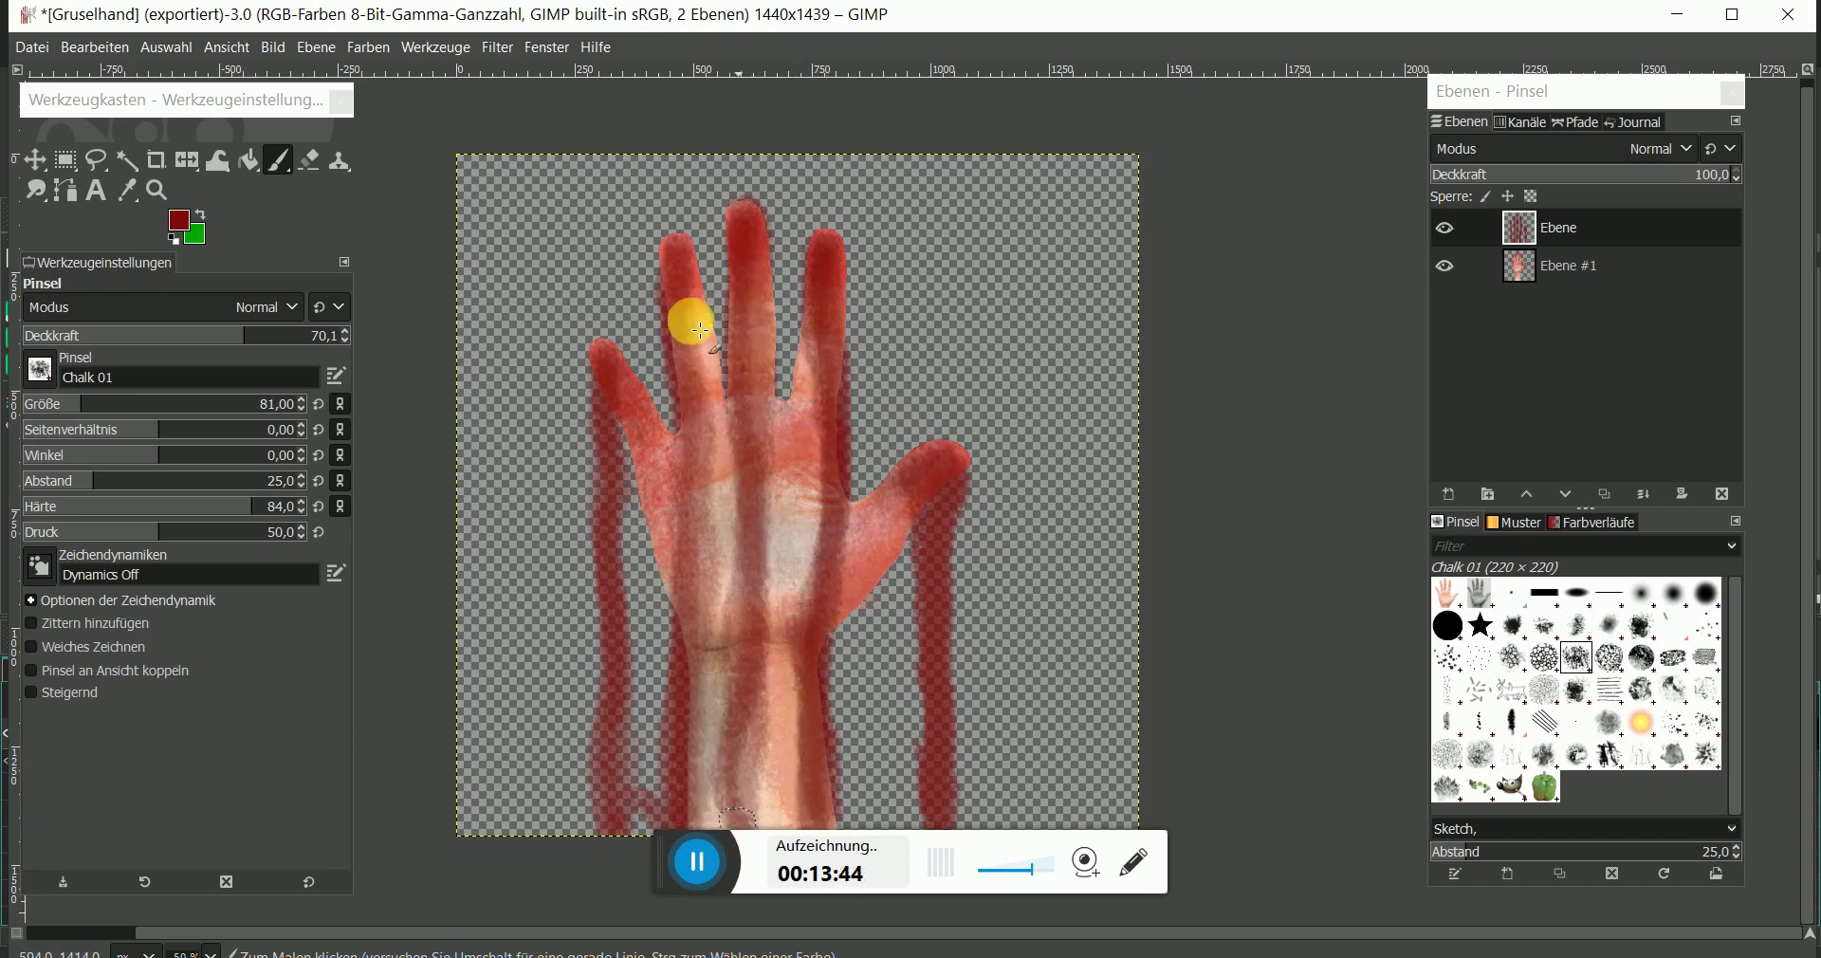
left_click_drag(682, 248, 678, 823)
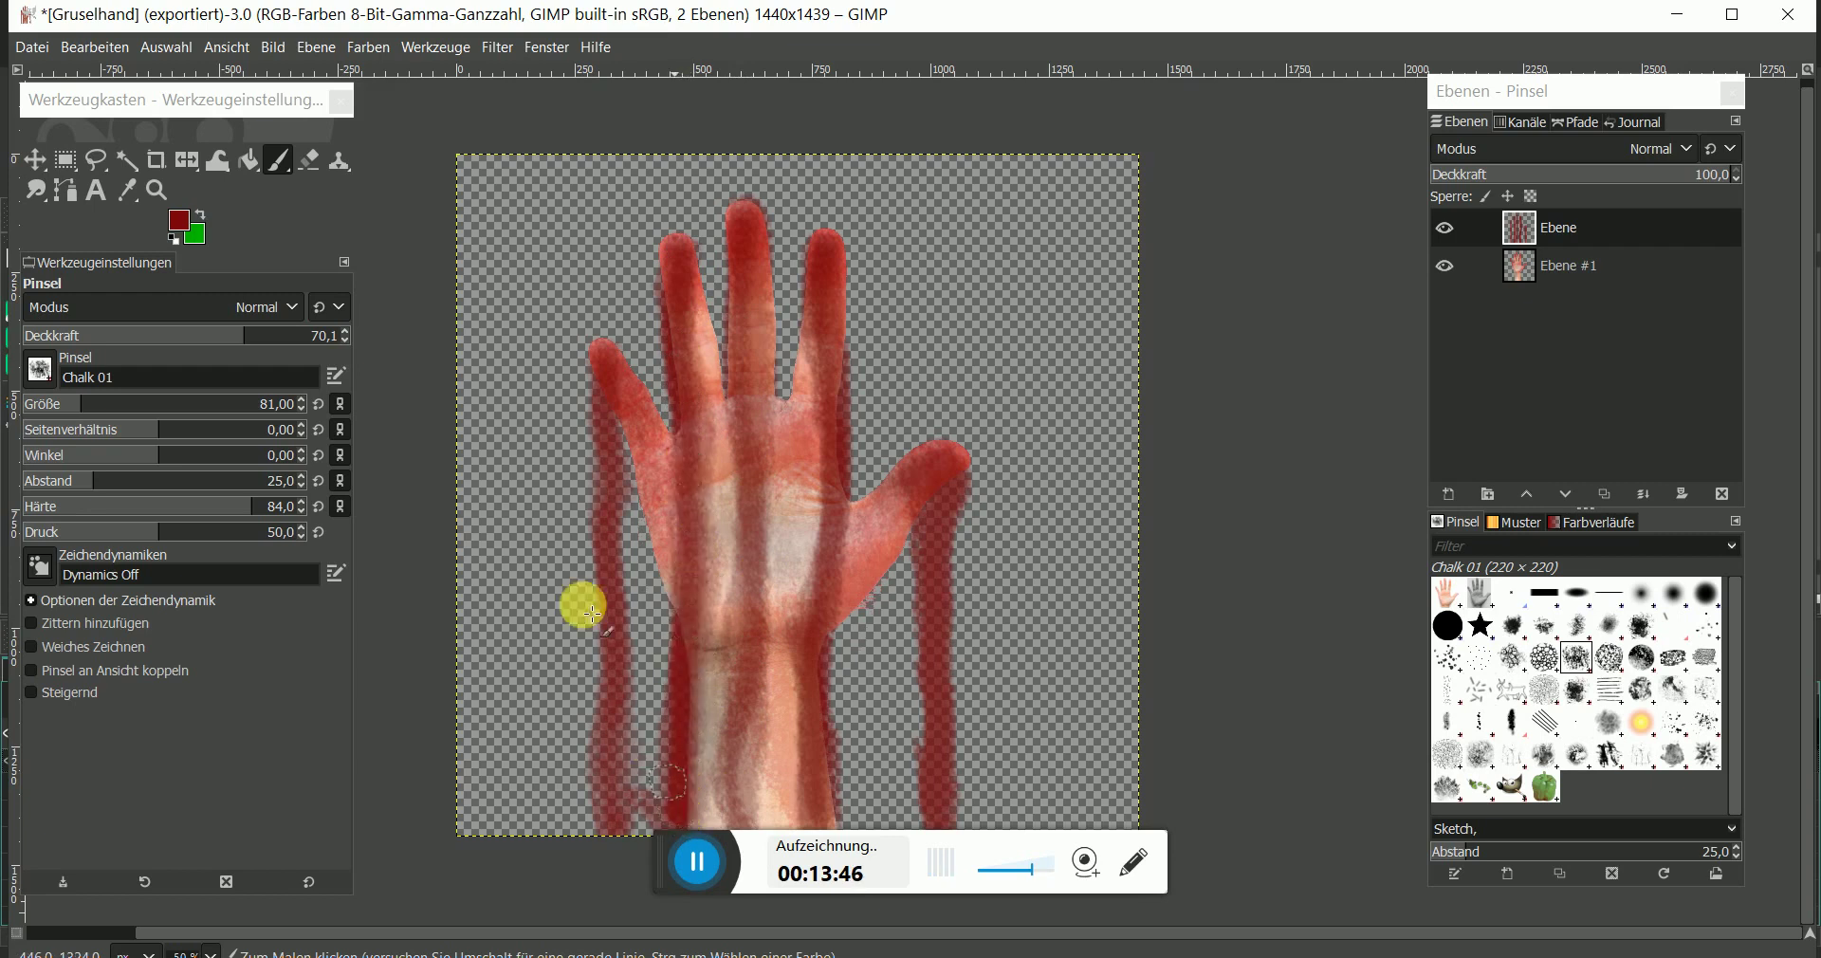
left_click_drag(602, 362, 624, 820)
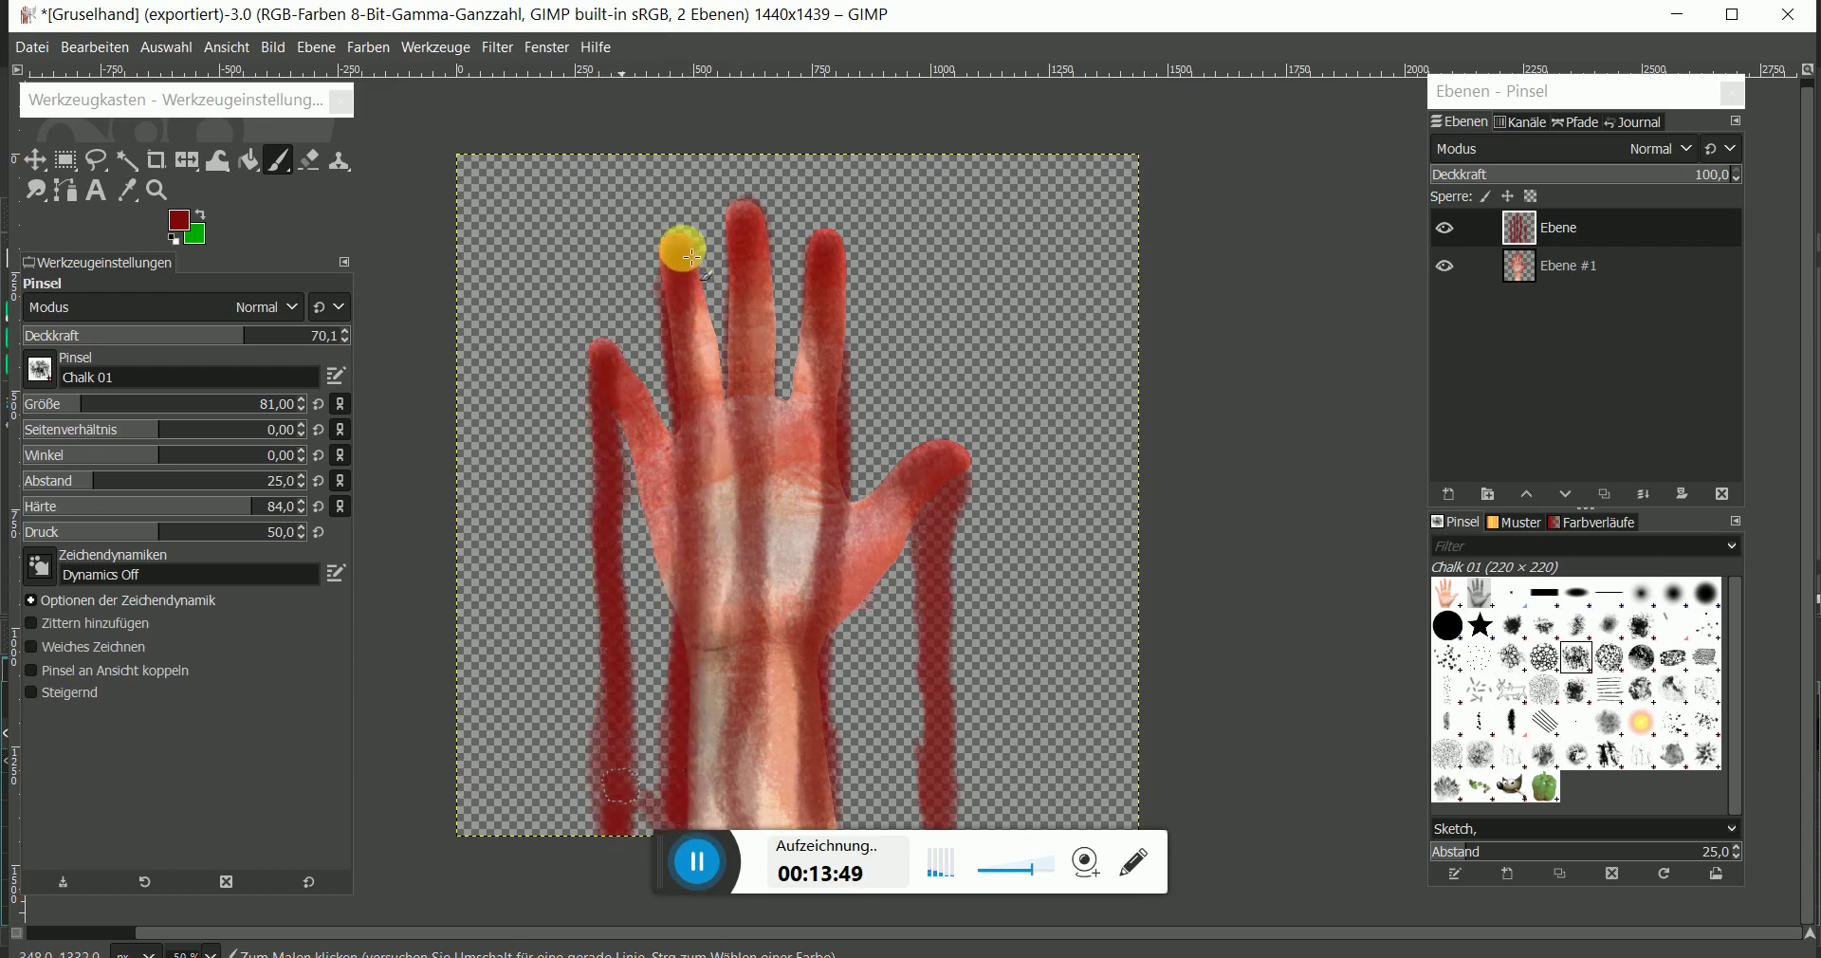
left_click_drag(691, 256, 693, 773)
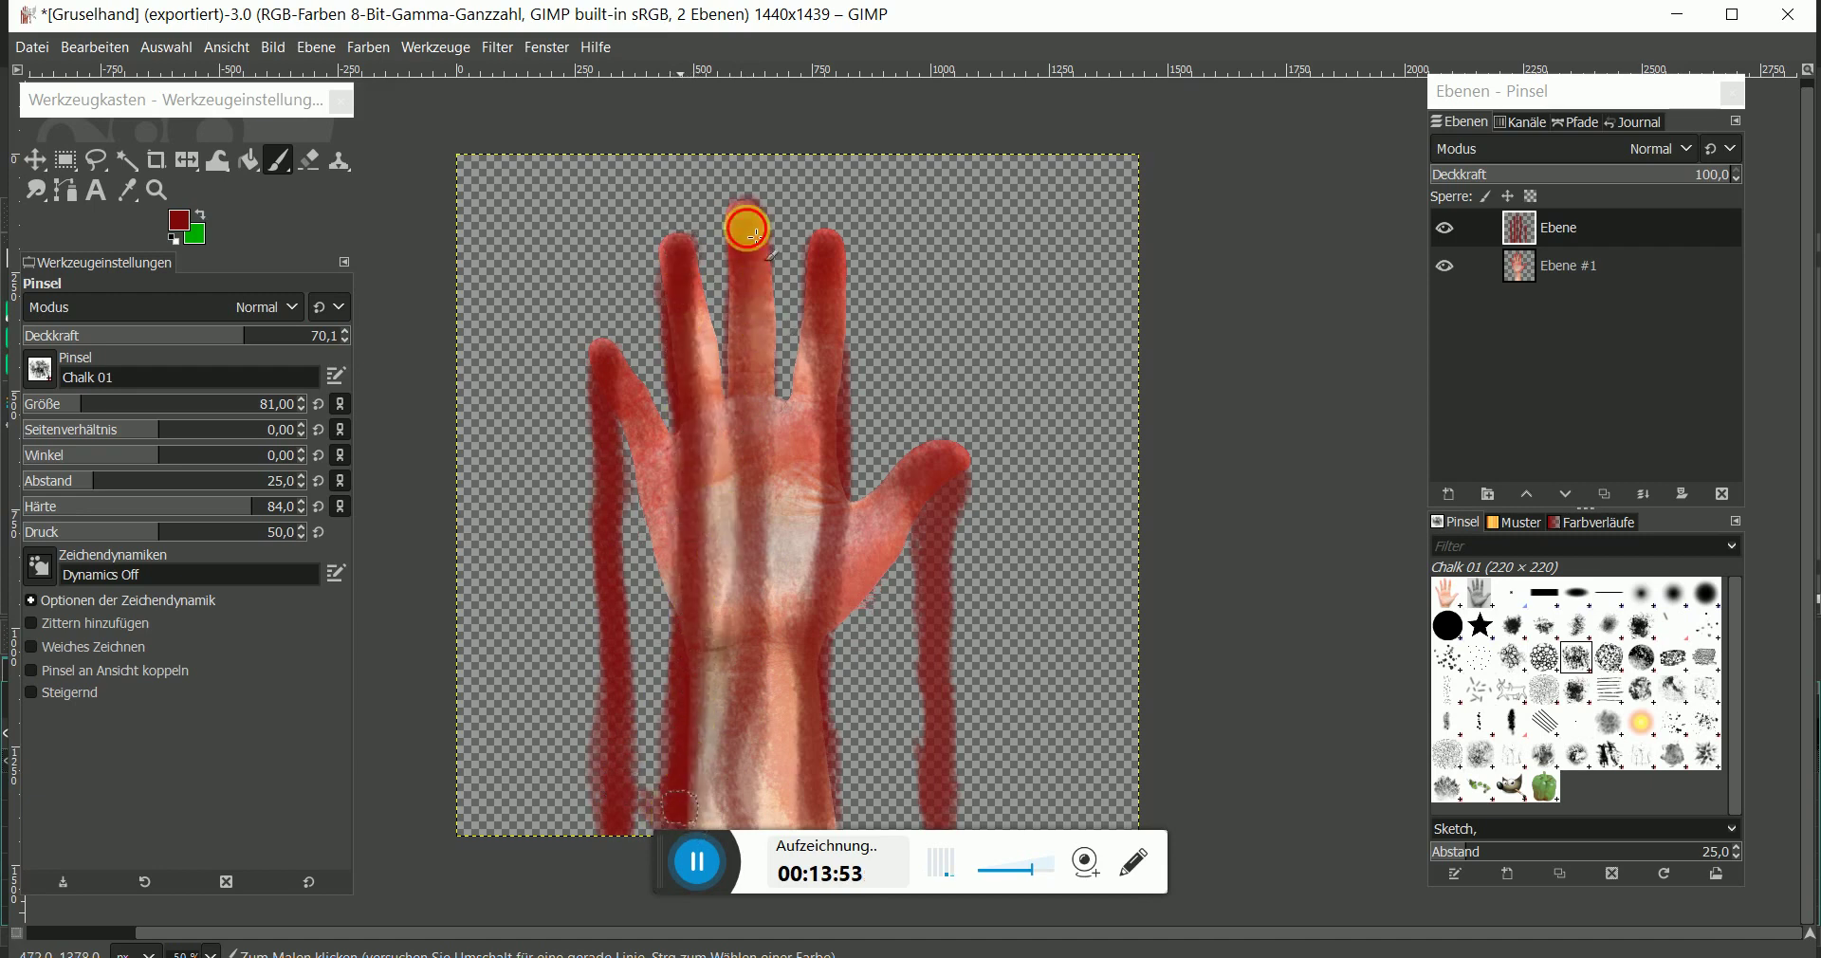
left_click_drag(746, 226, 747, 741)
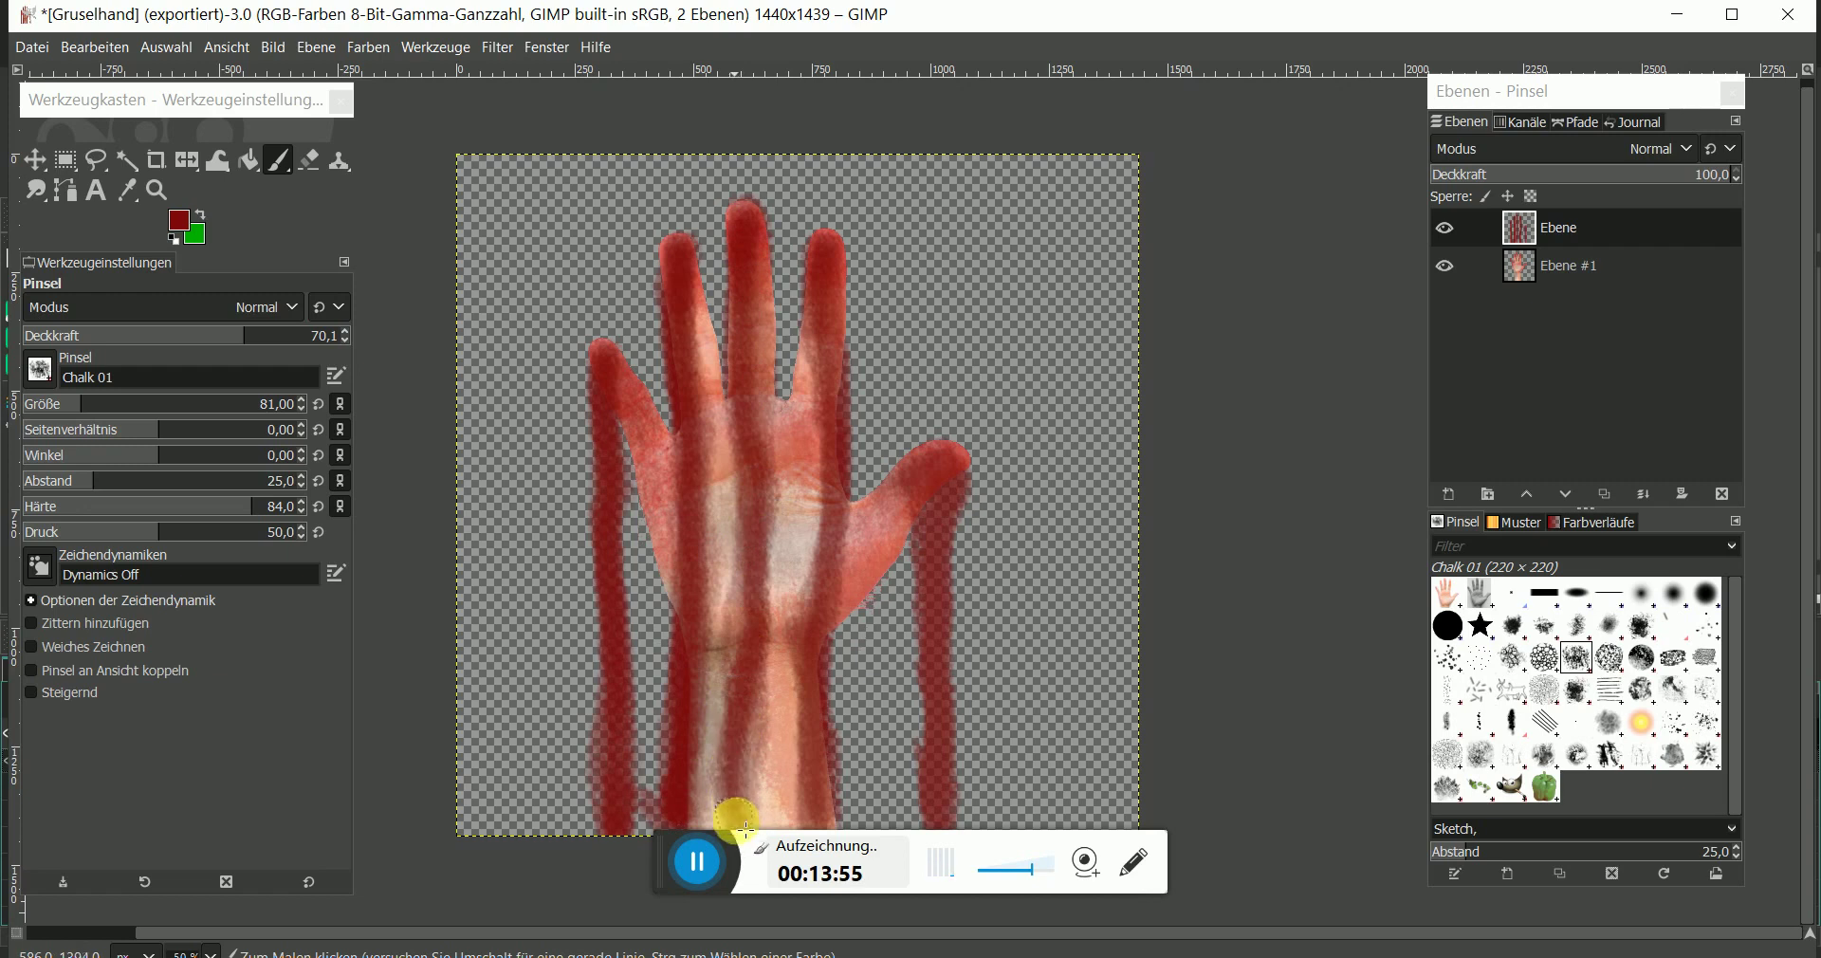
left_click_drag(928, 532, 935, 527)
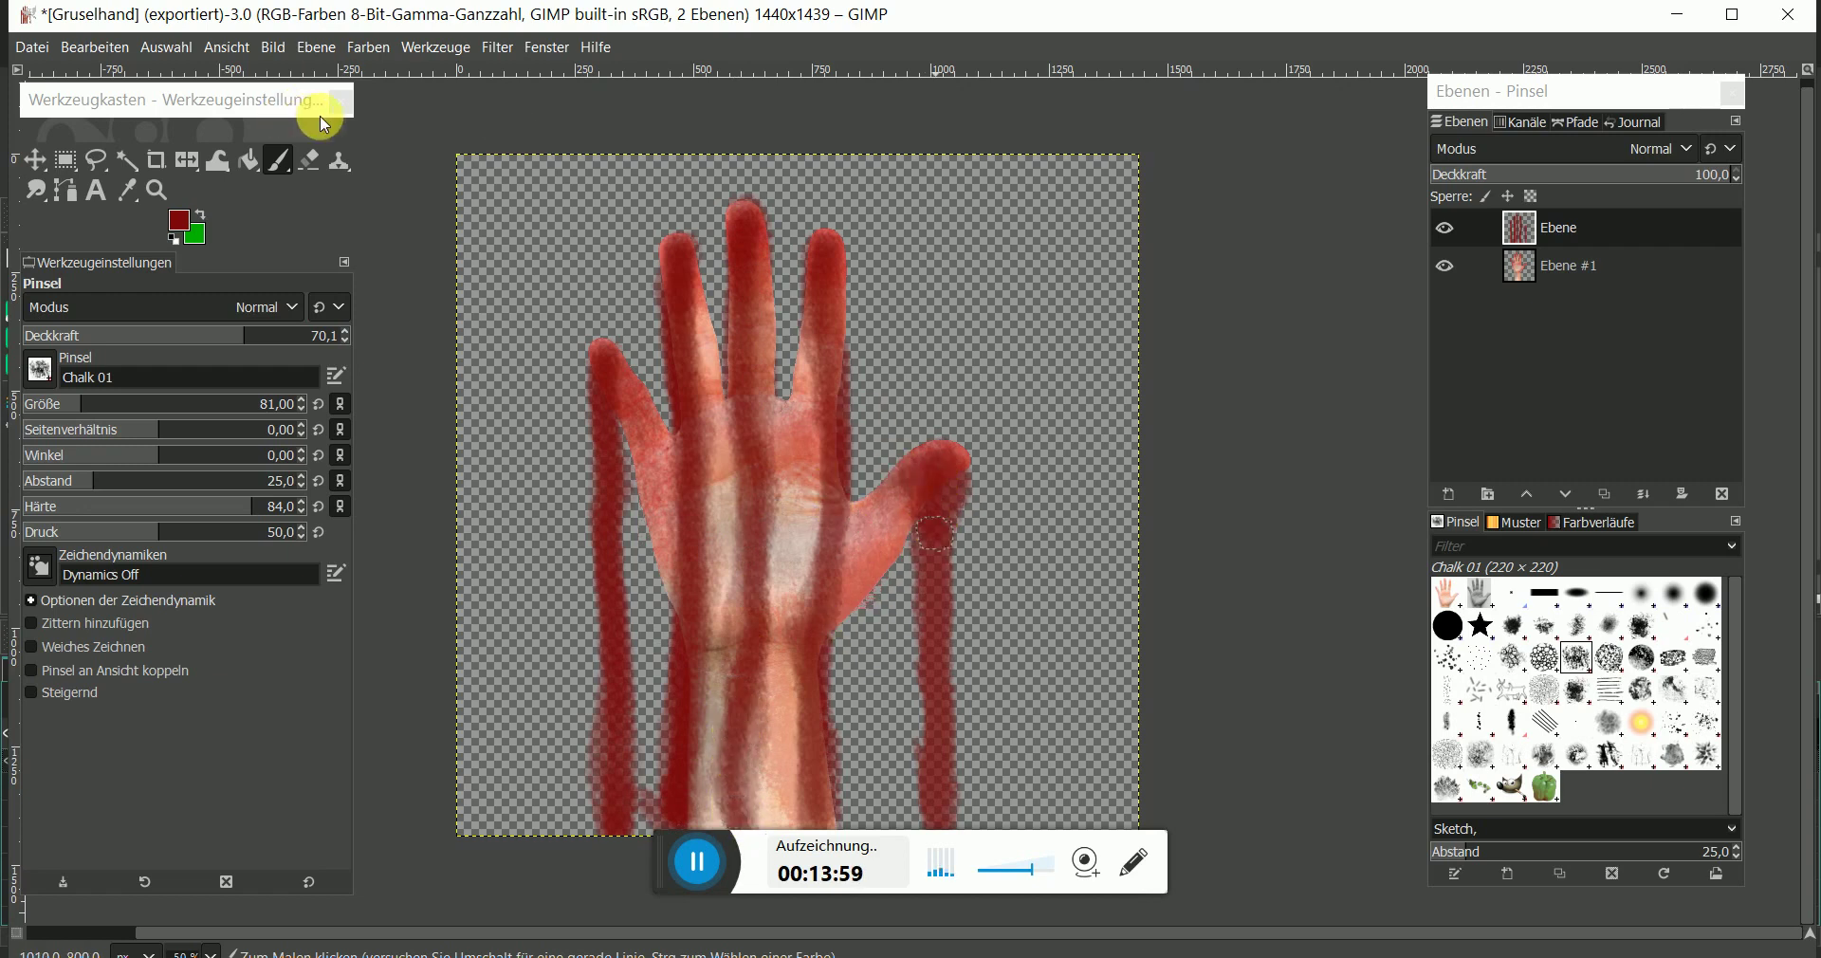
- Smudge the rightmost red streak, then brush a 17,4-opacity red wash over palm and wrist
left_click(38, 187)
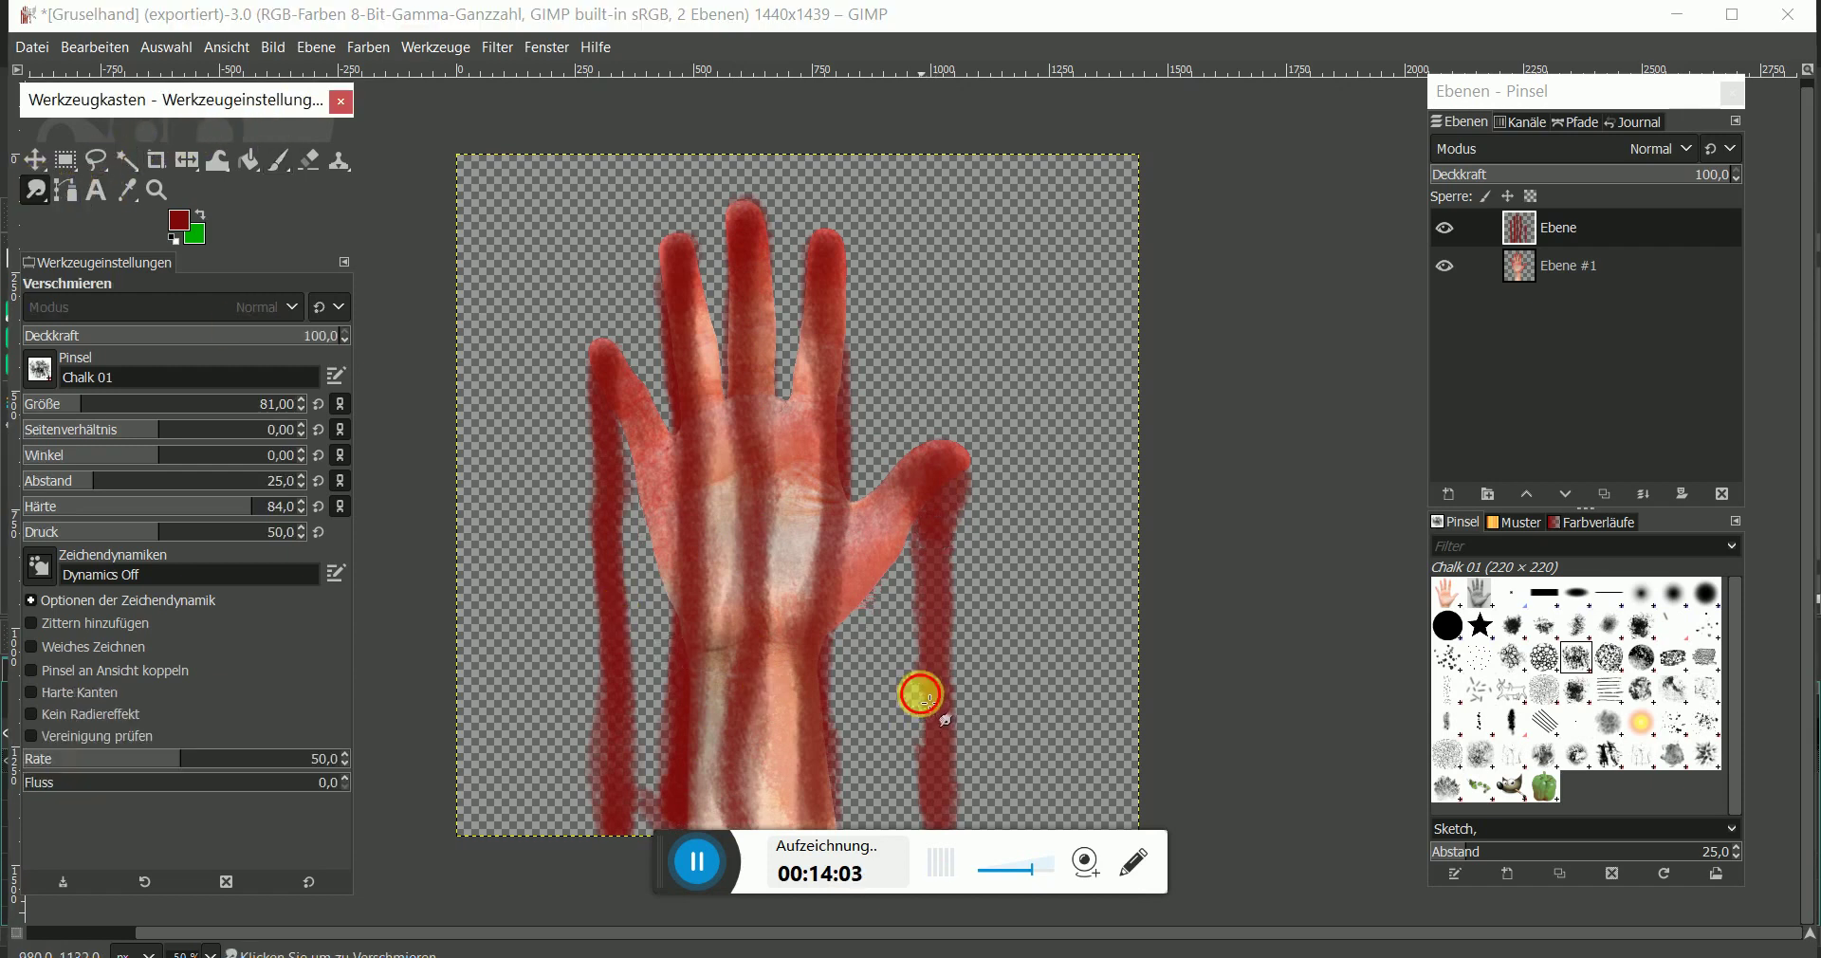
left_click_drag(928, 699, 926, 683)
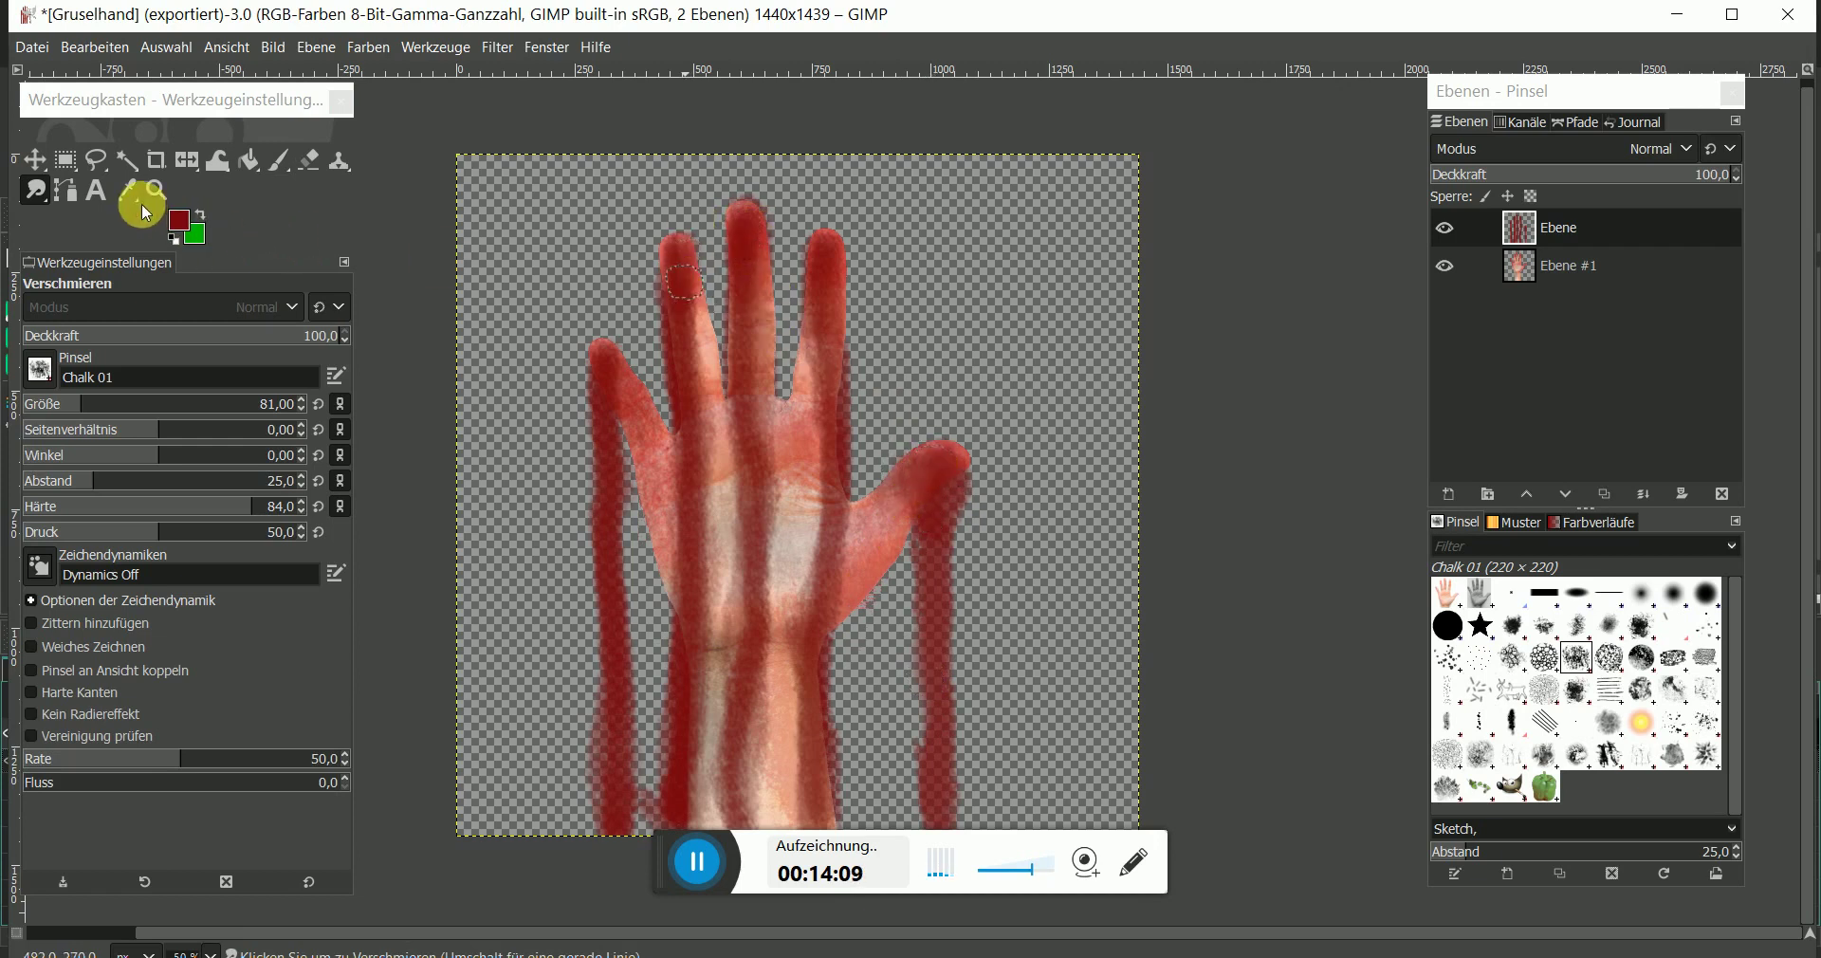
left_click(284, 162)
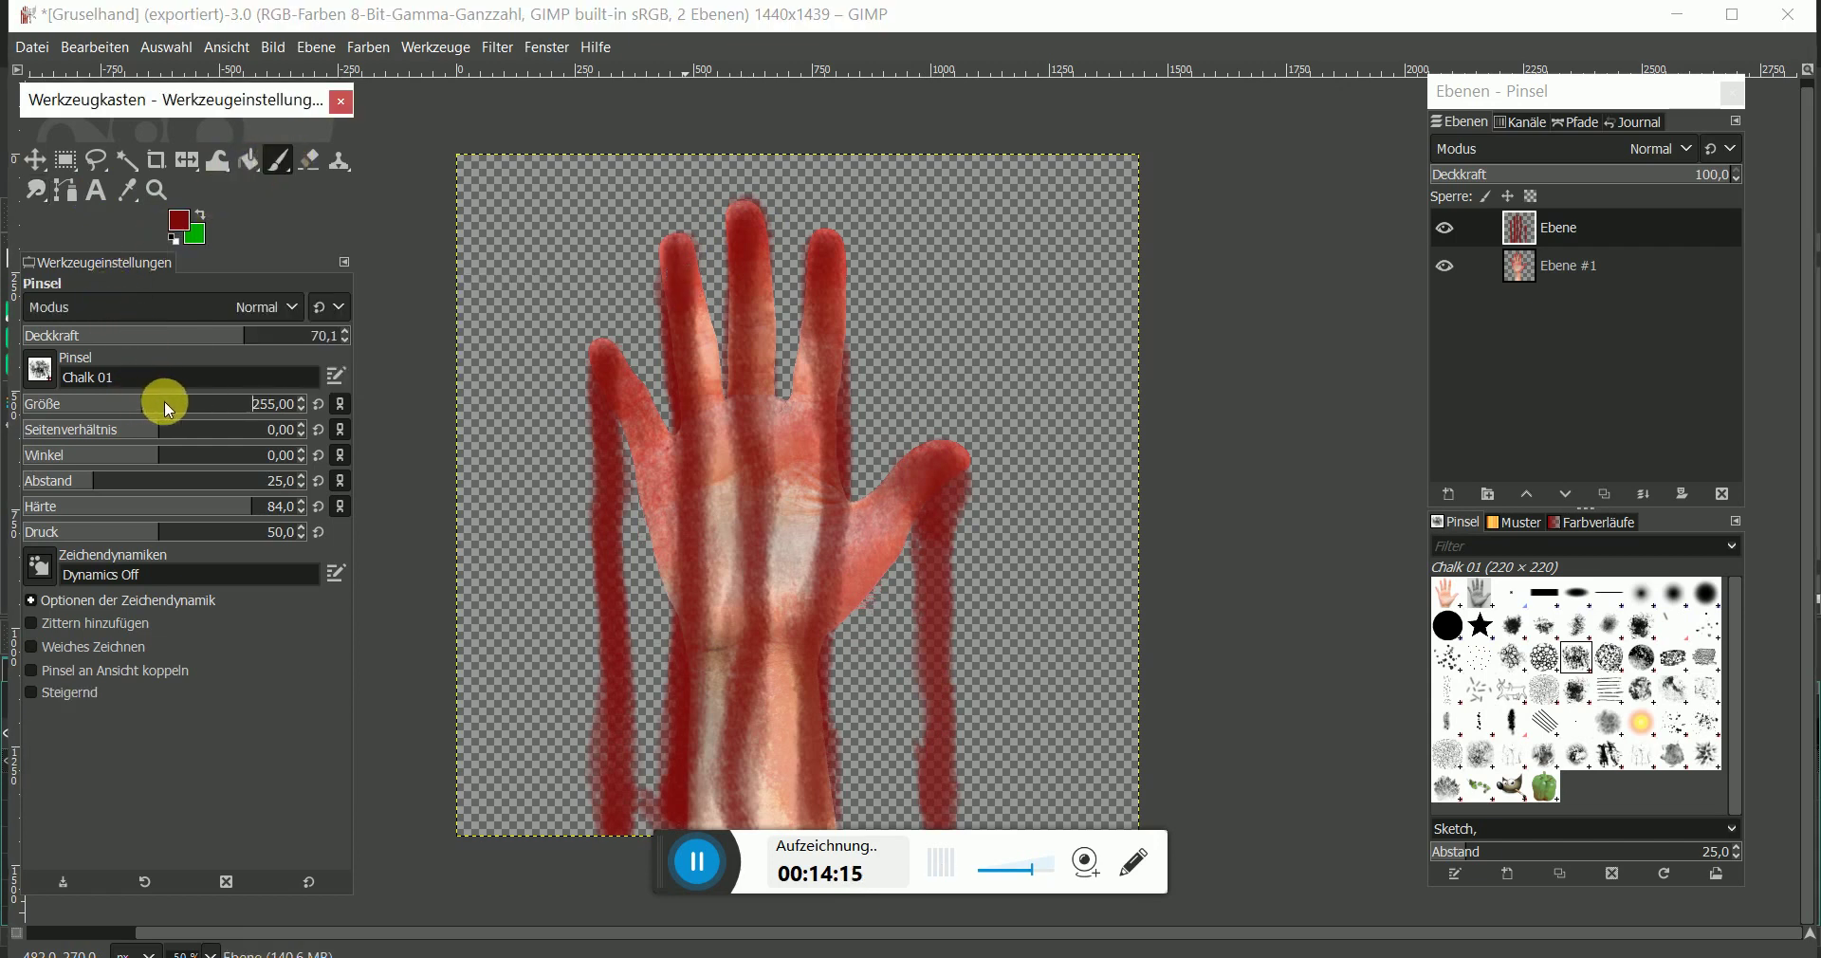
type("462")
left_click(82, 337)
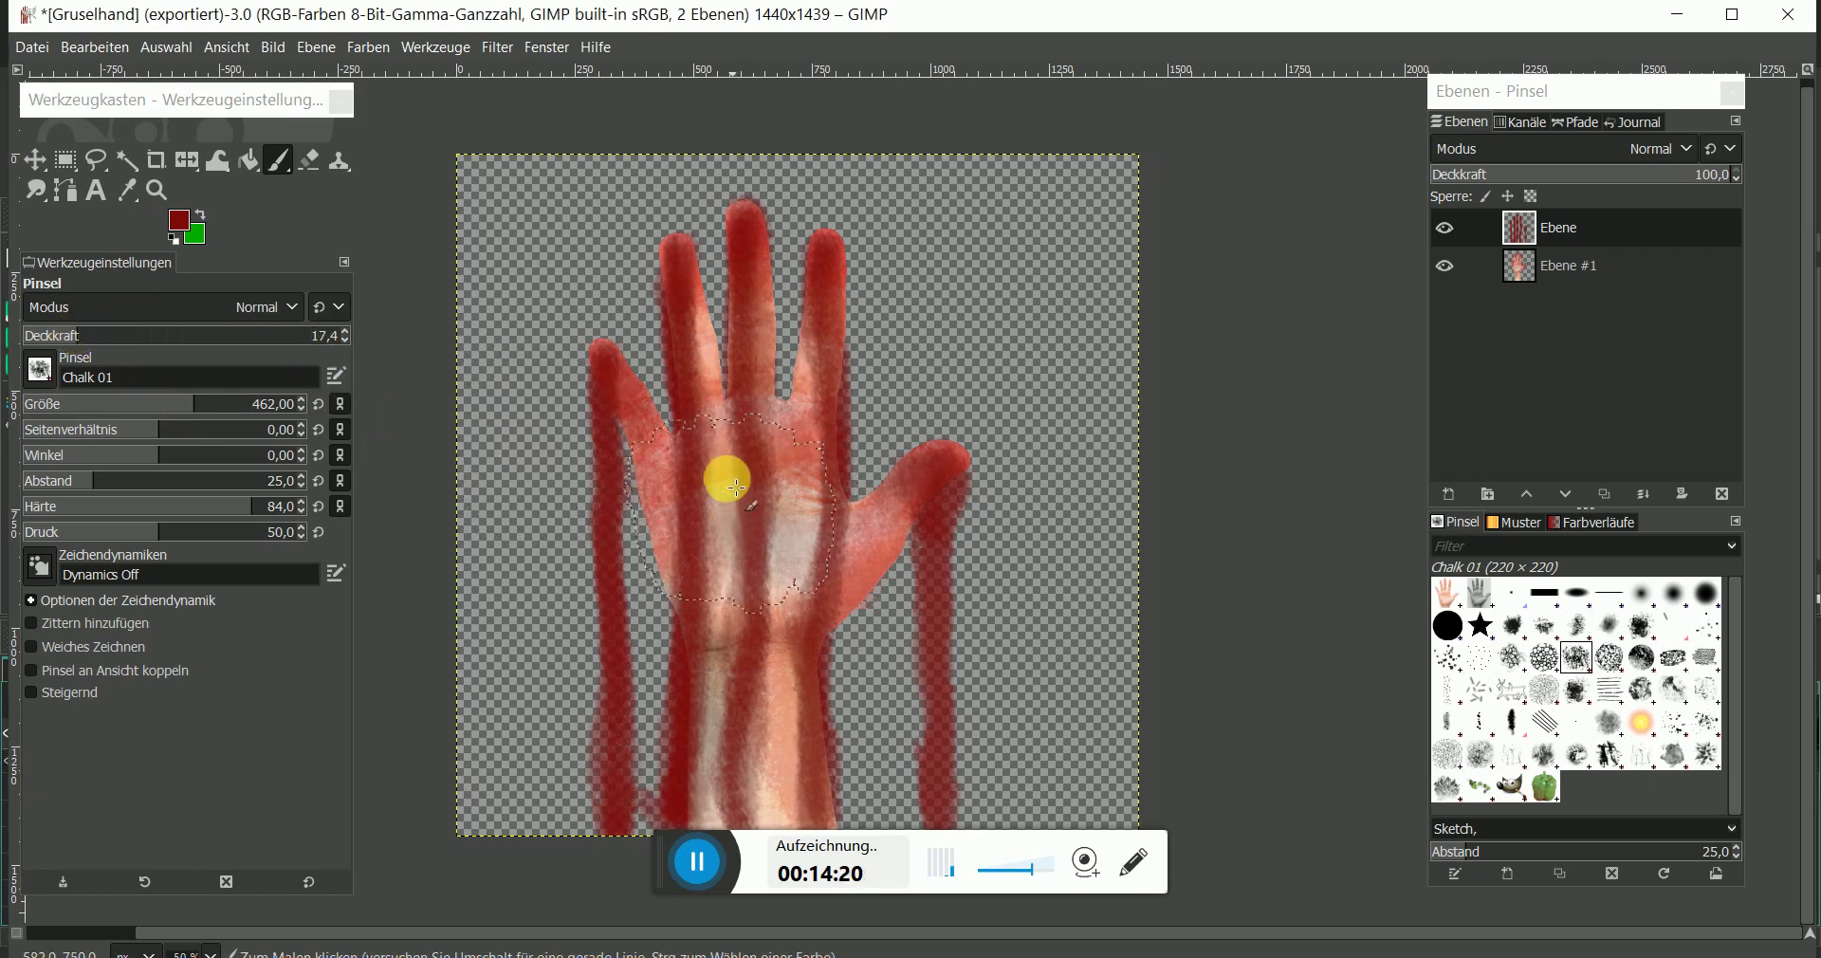
mouse_move(737, 487)
left_mouse_down()
mouse_move(846, 750)
mouse_move(756, 783)
mouse_move(818, 533)
mouse_move(808, 355)
left_mouse_up()
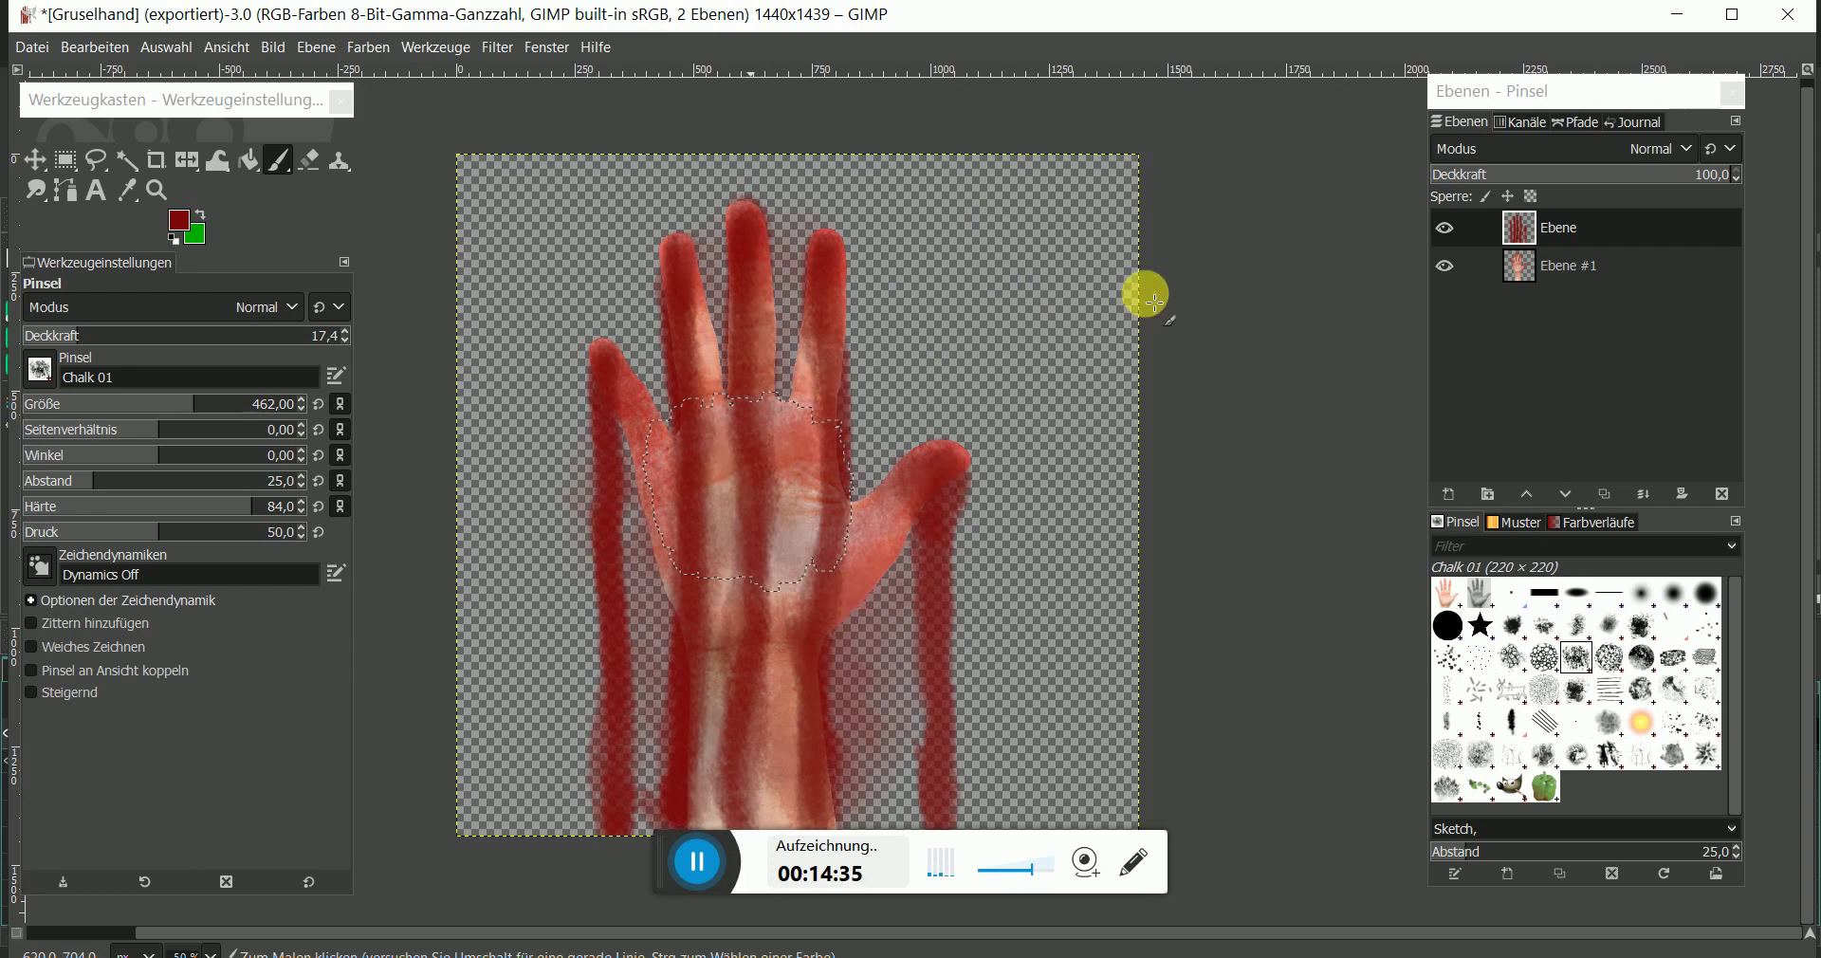
- Deselect, delete layer Ebene #1, and bring up Export As for the remaining streak layer
left_click(167, 48)
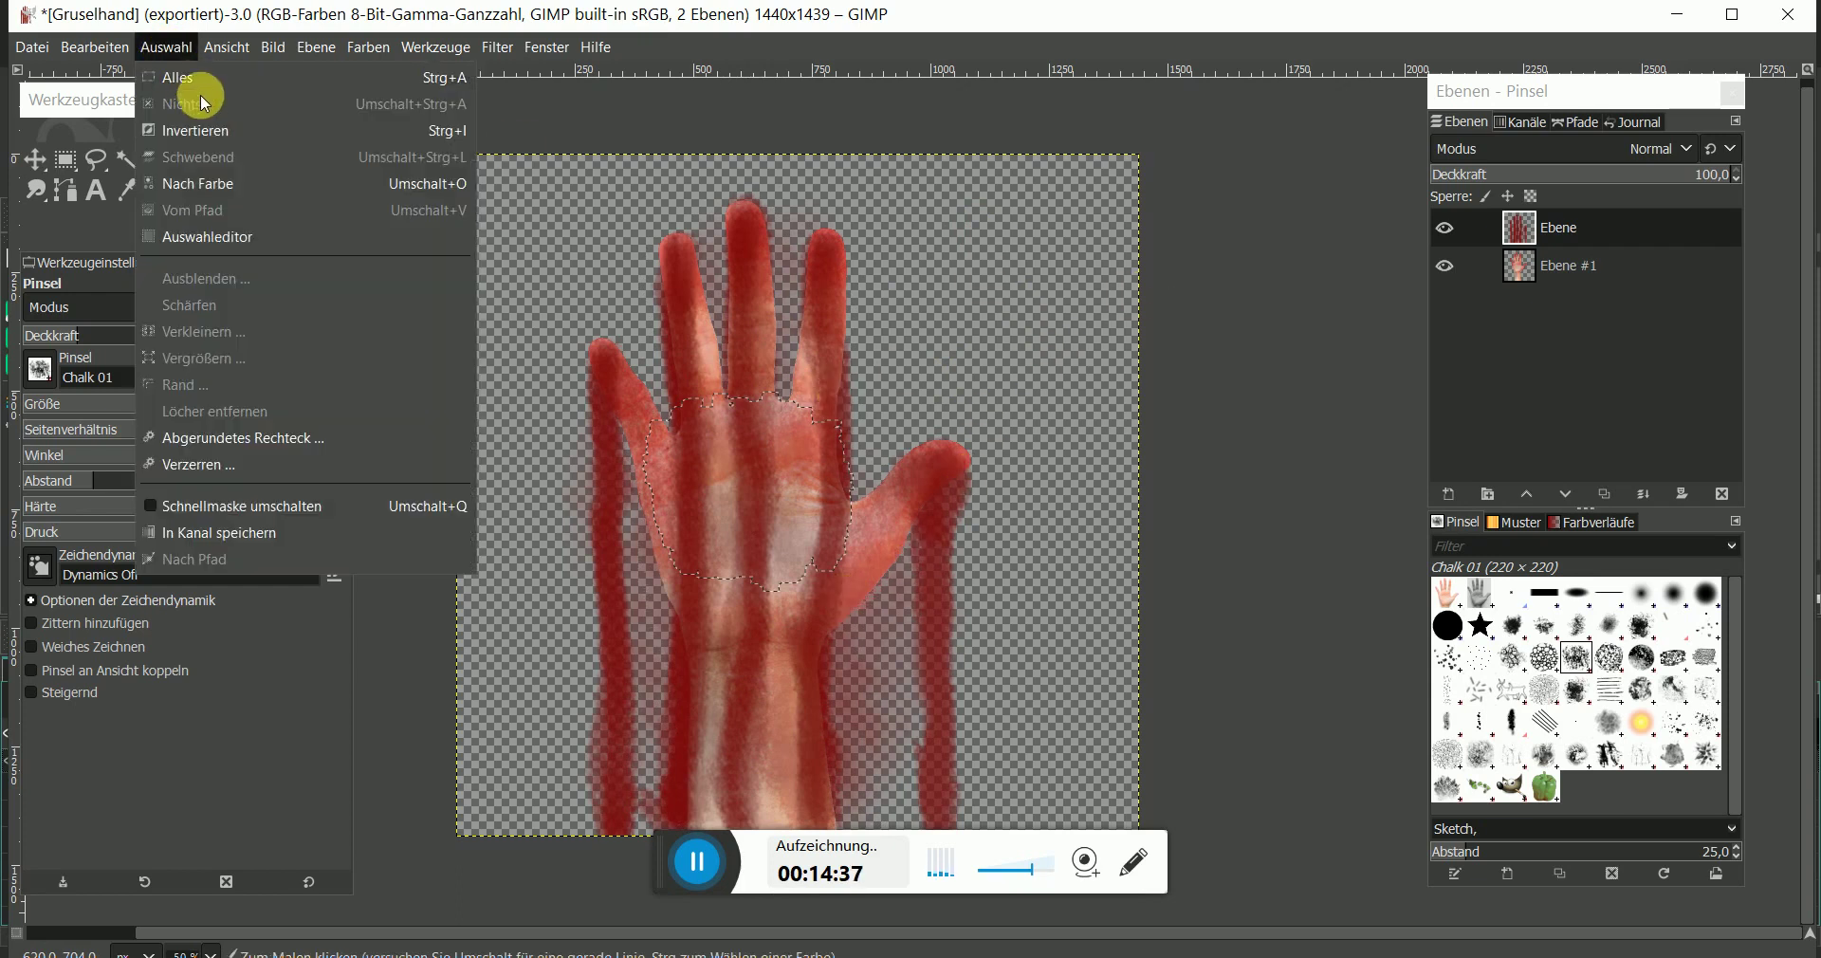
left_click(216, 100)
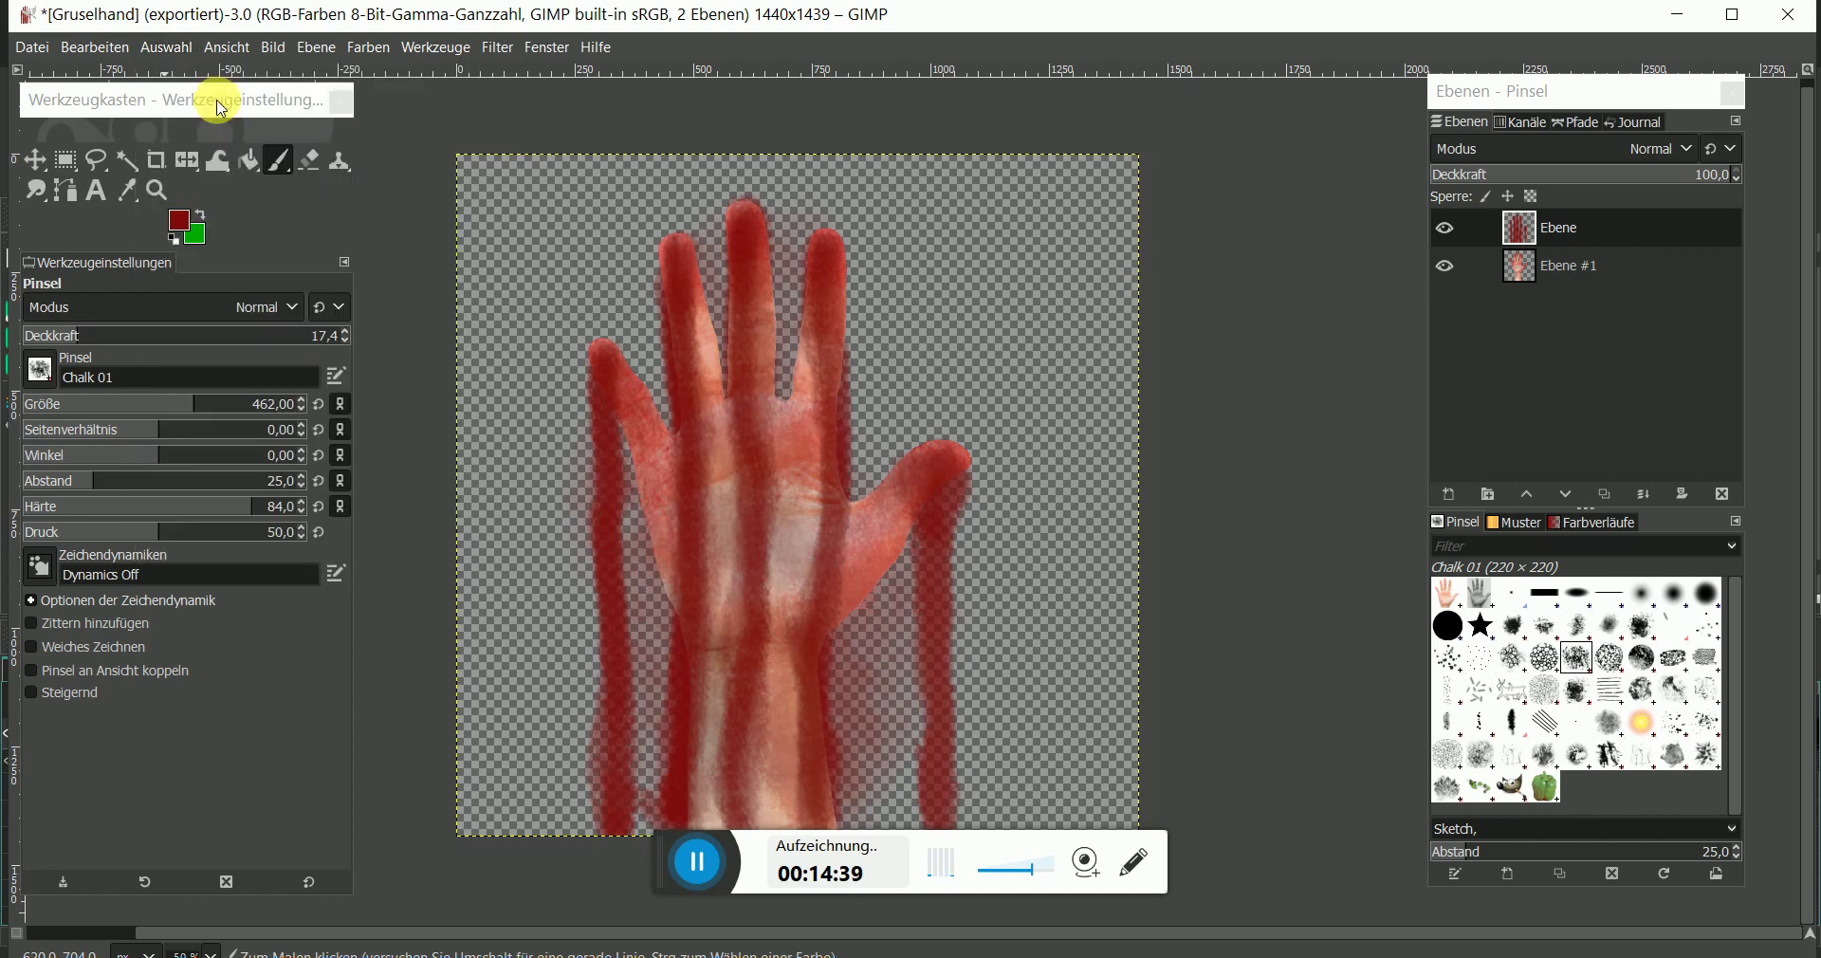
left_click(1522, 275)
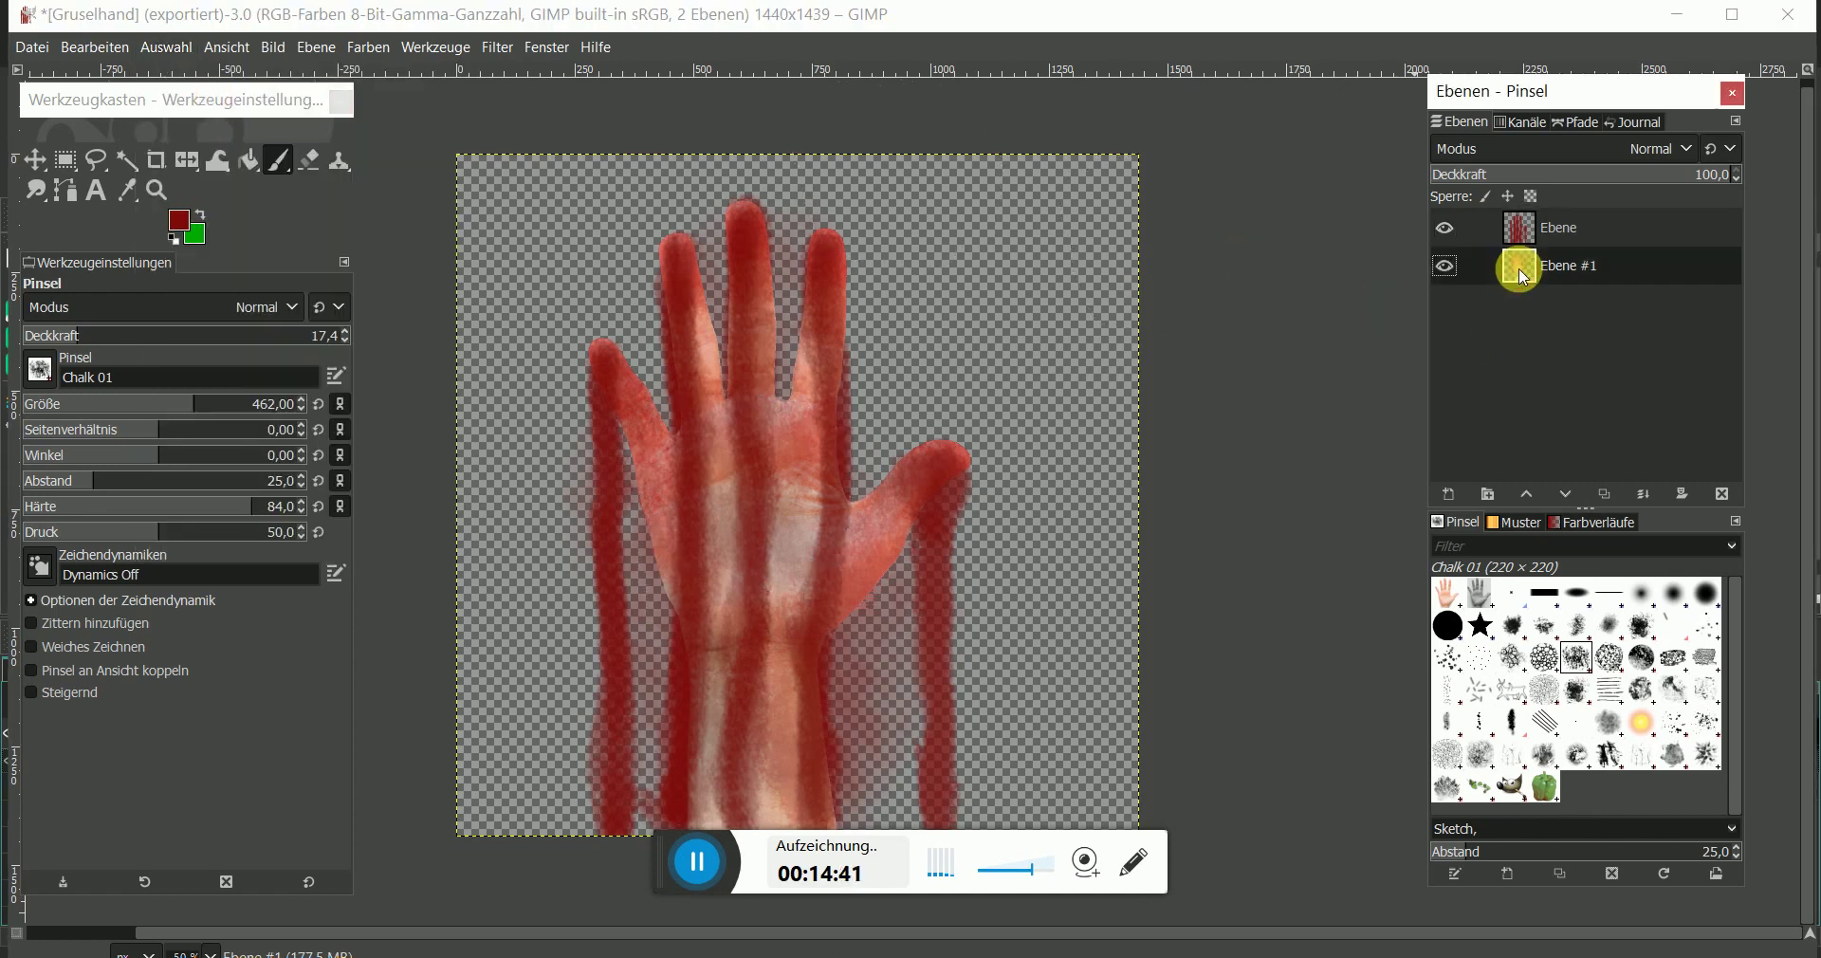
right_click(1524, 277)
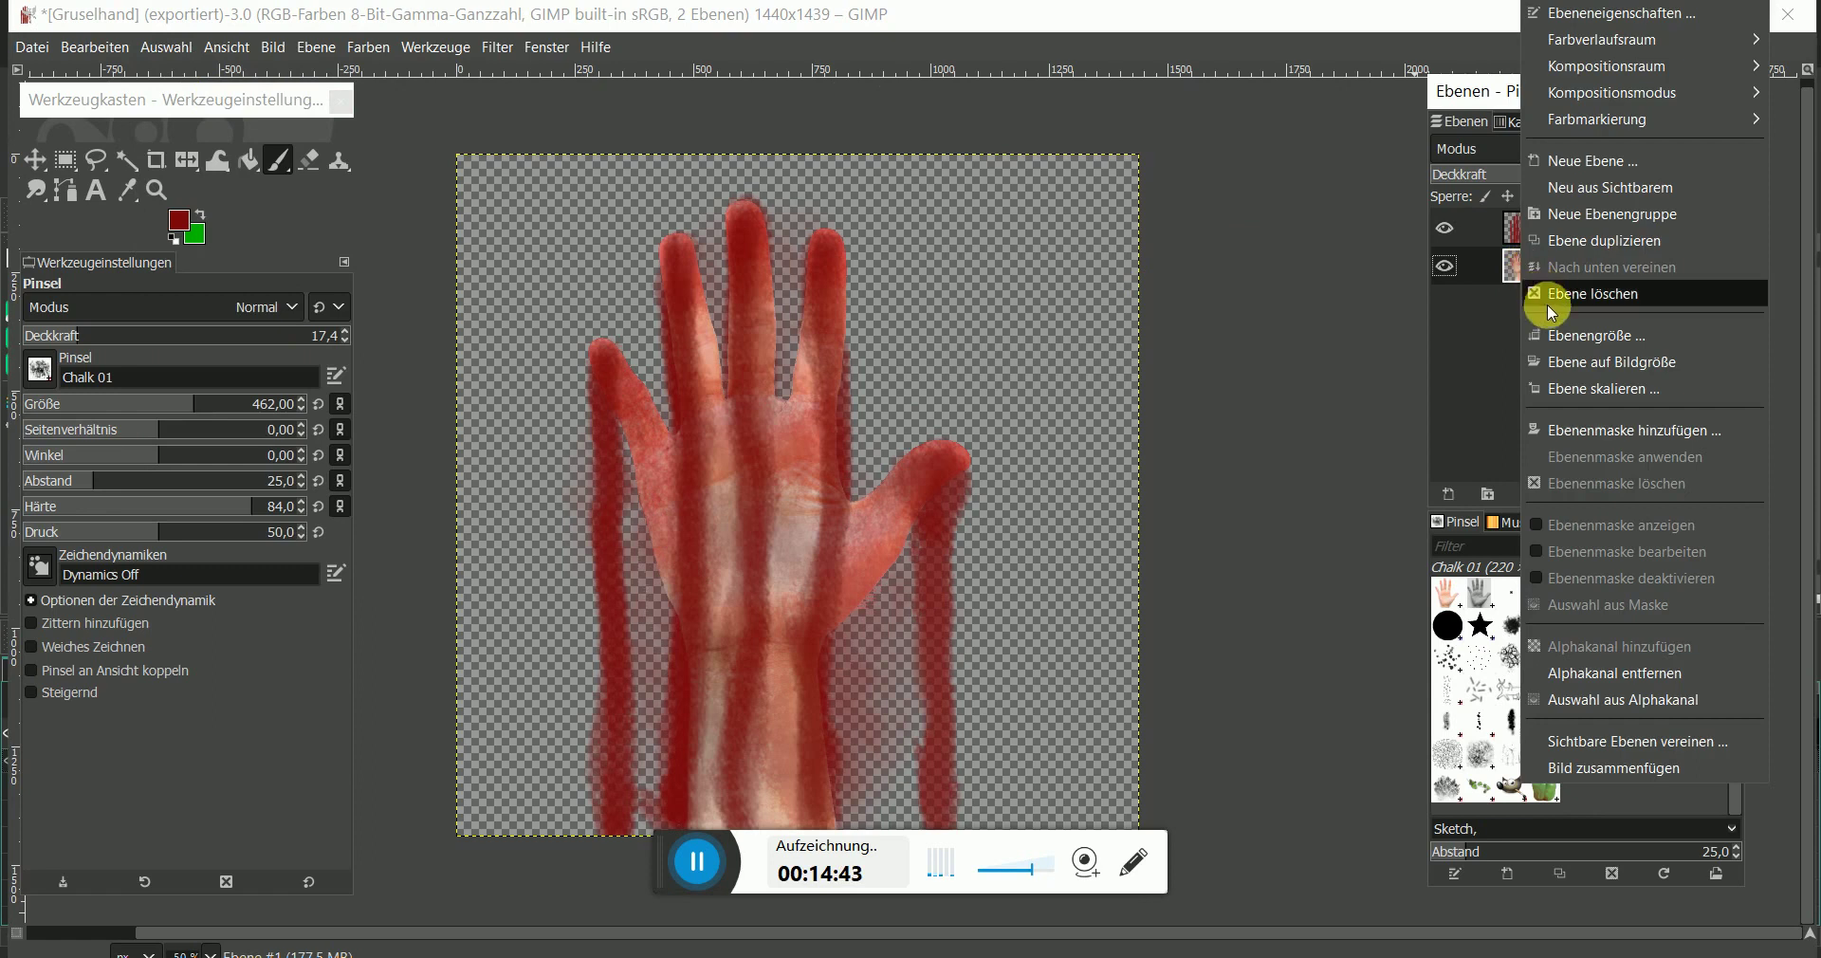
left_click(1550, 298)
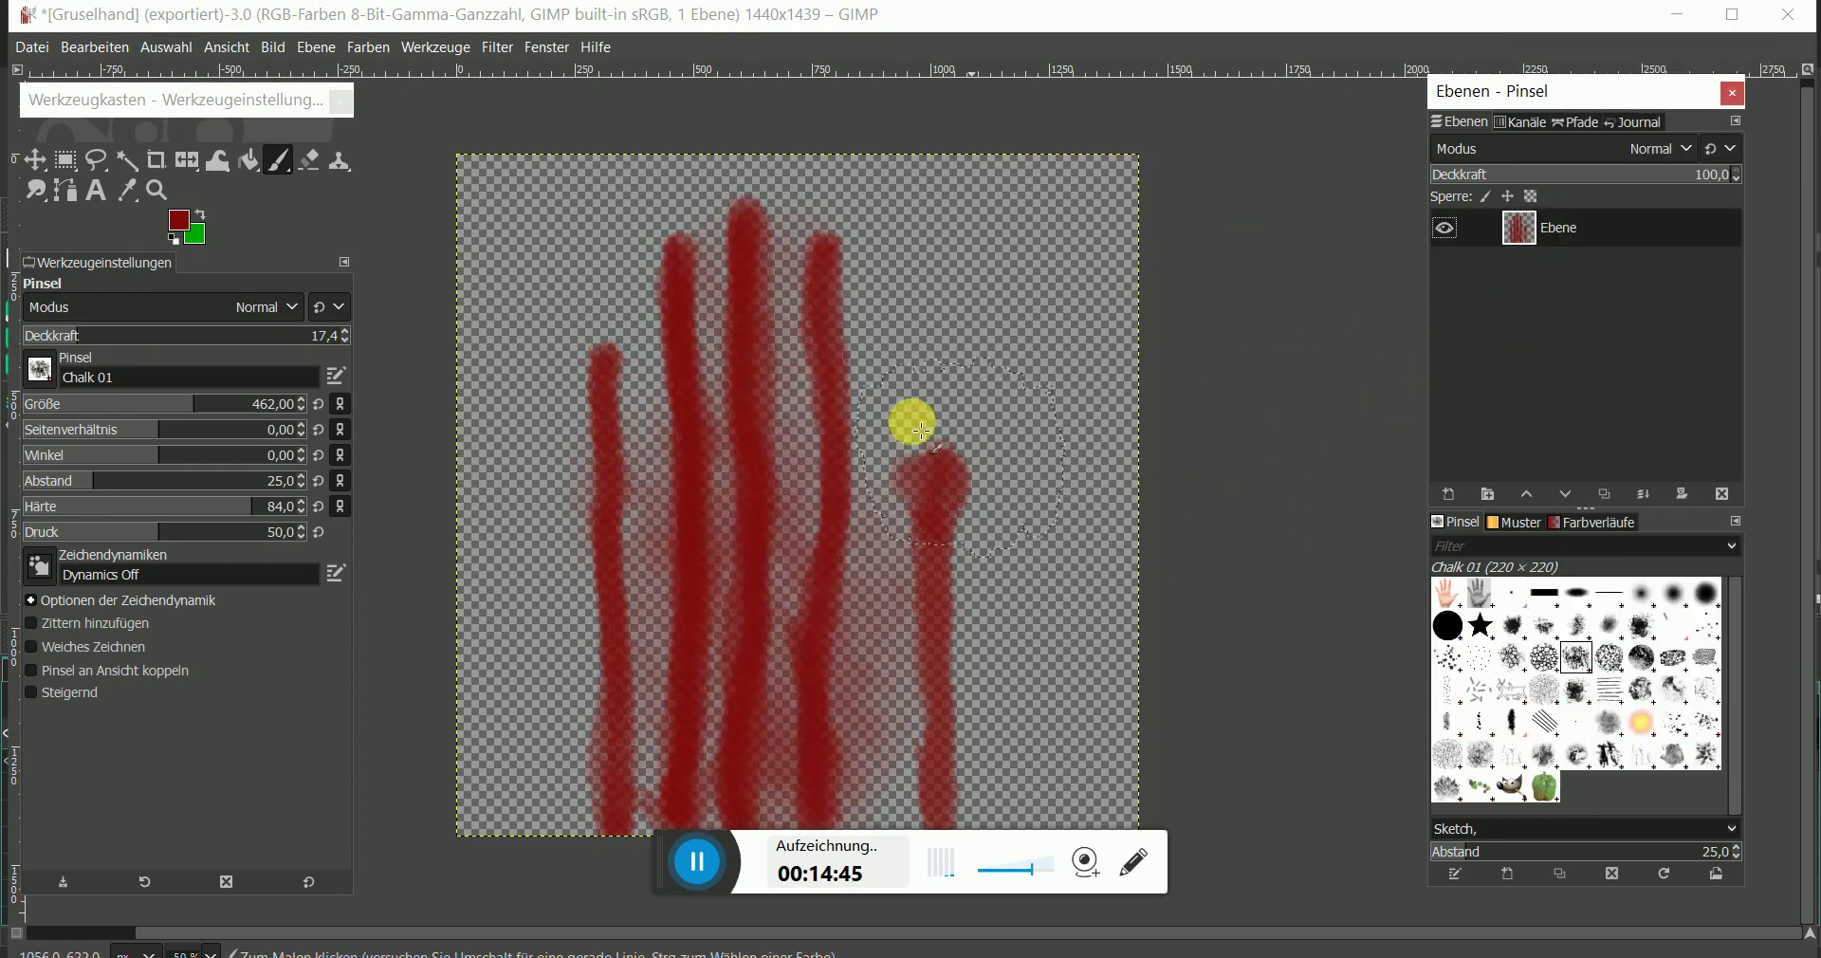
left_click(47, 48)
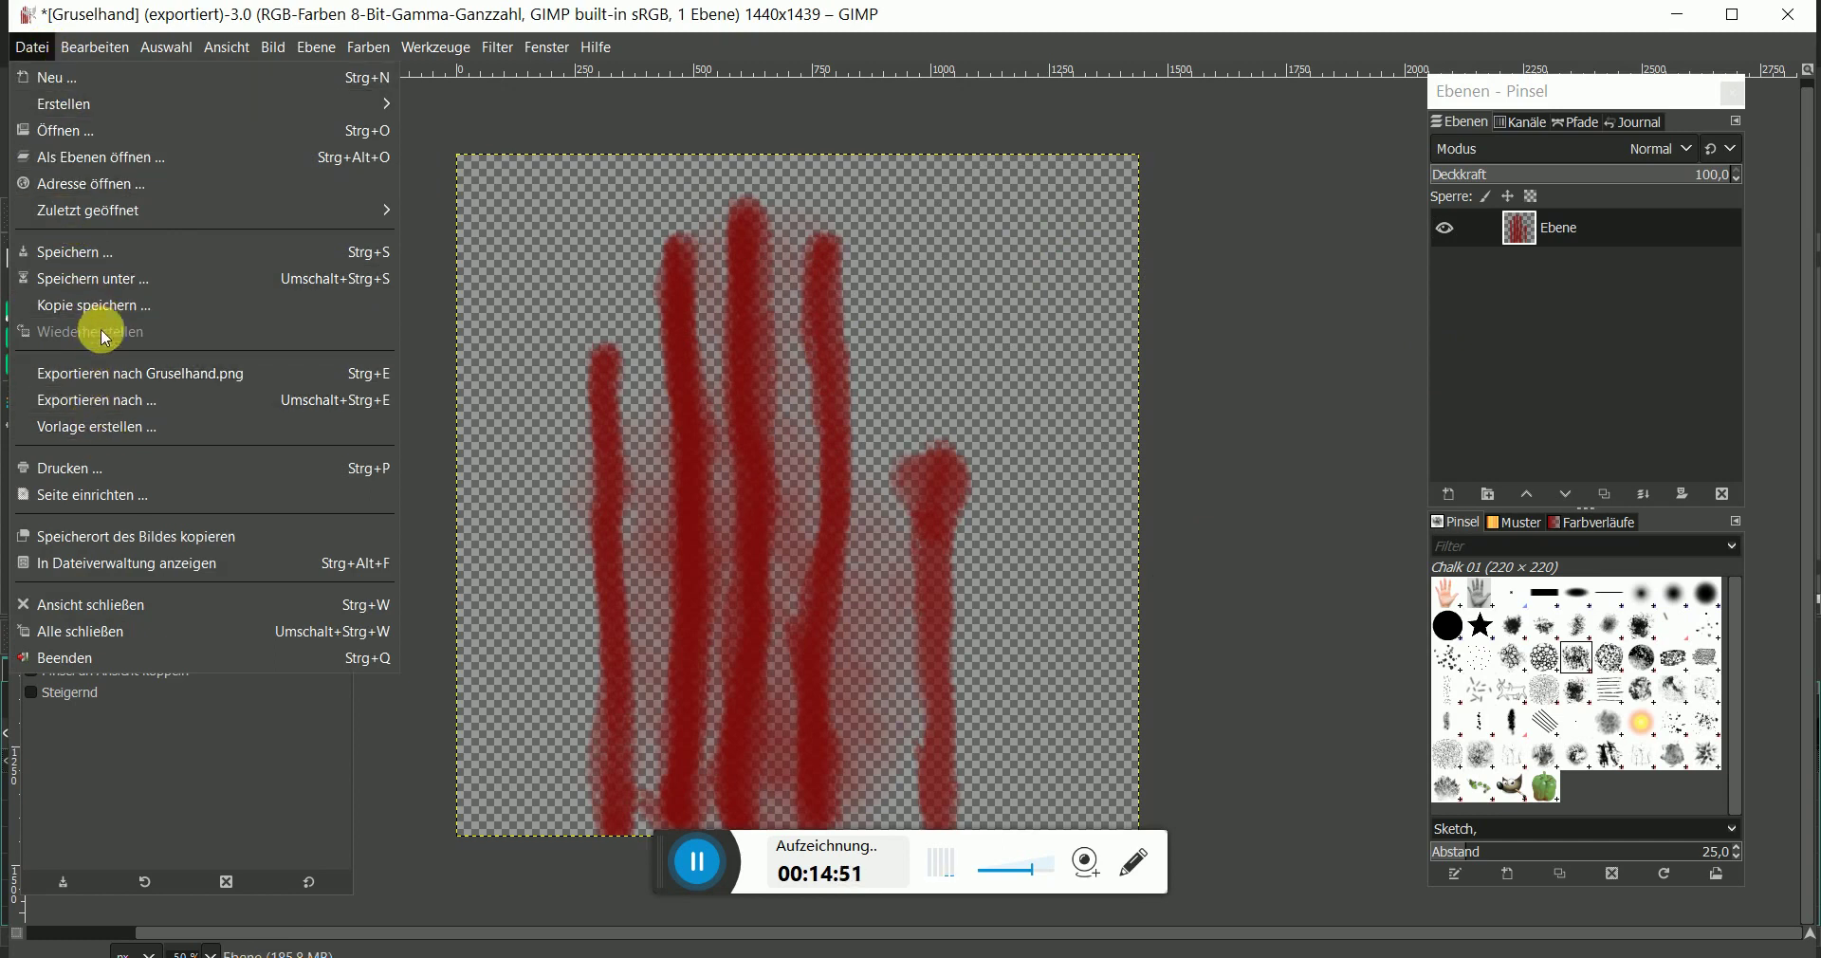
left_click(99, 401)
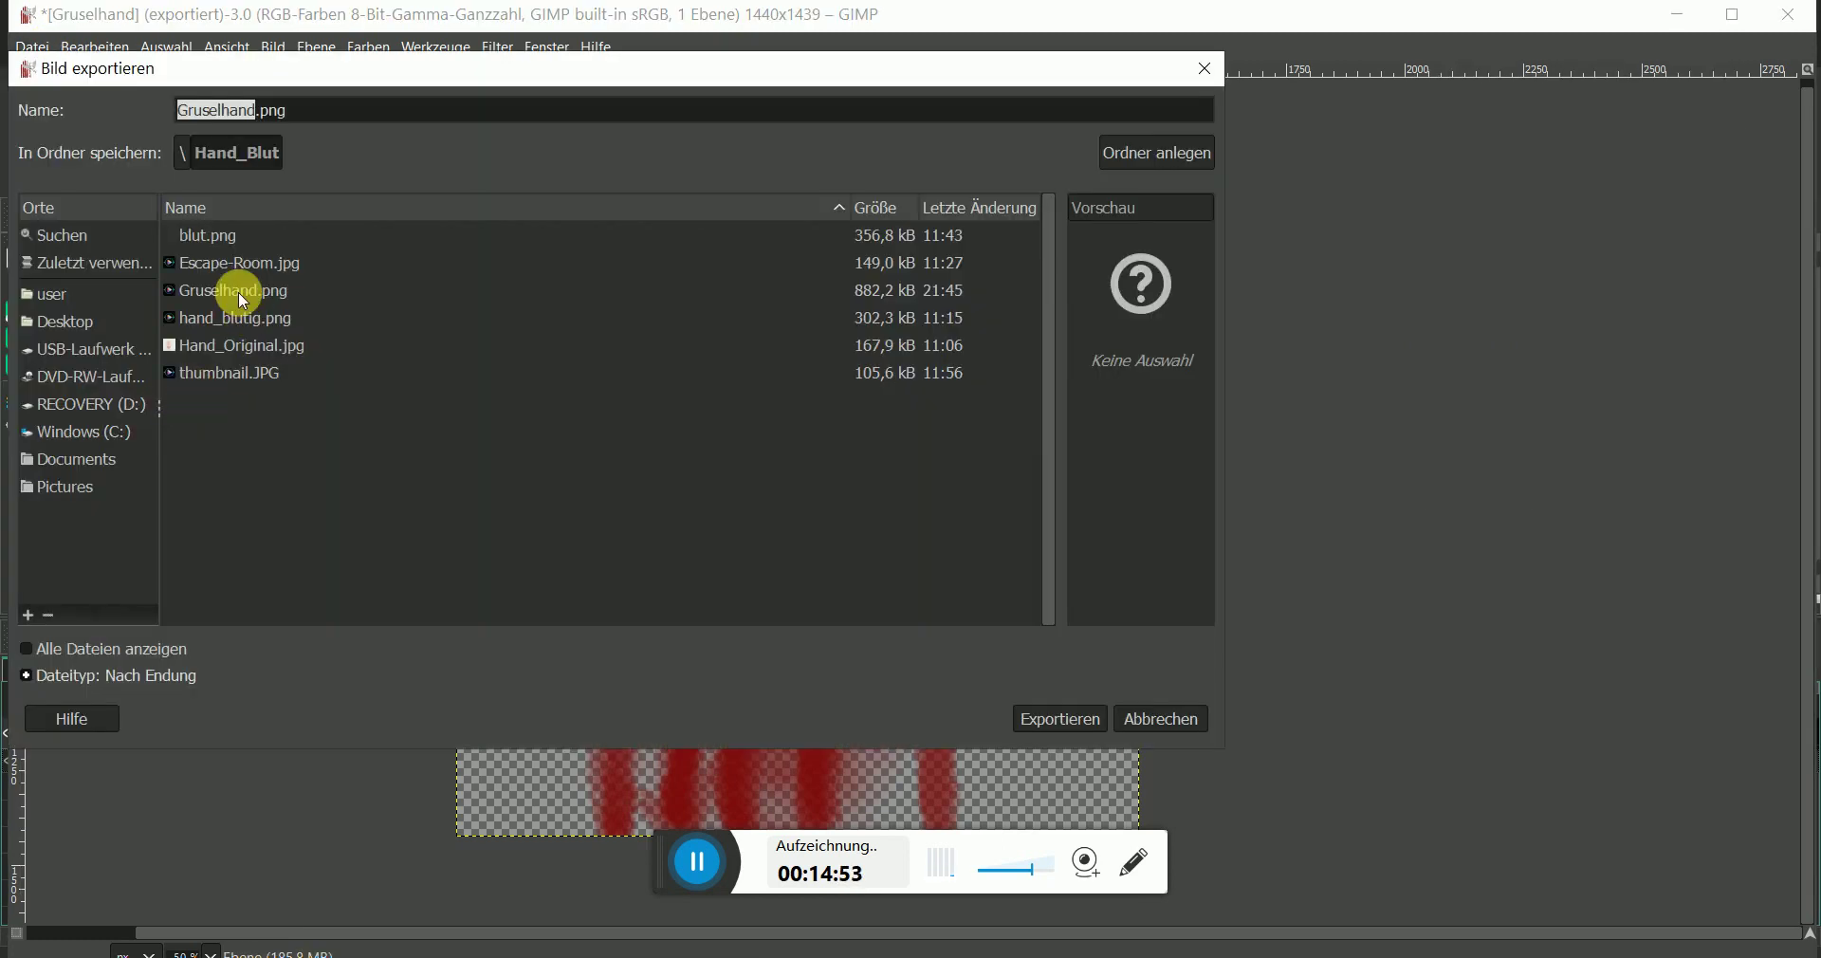
- Export the streaks as Gruselblut.png, then close the image, discarding changes
key("BackSpace")
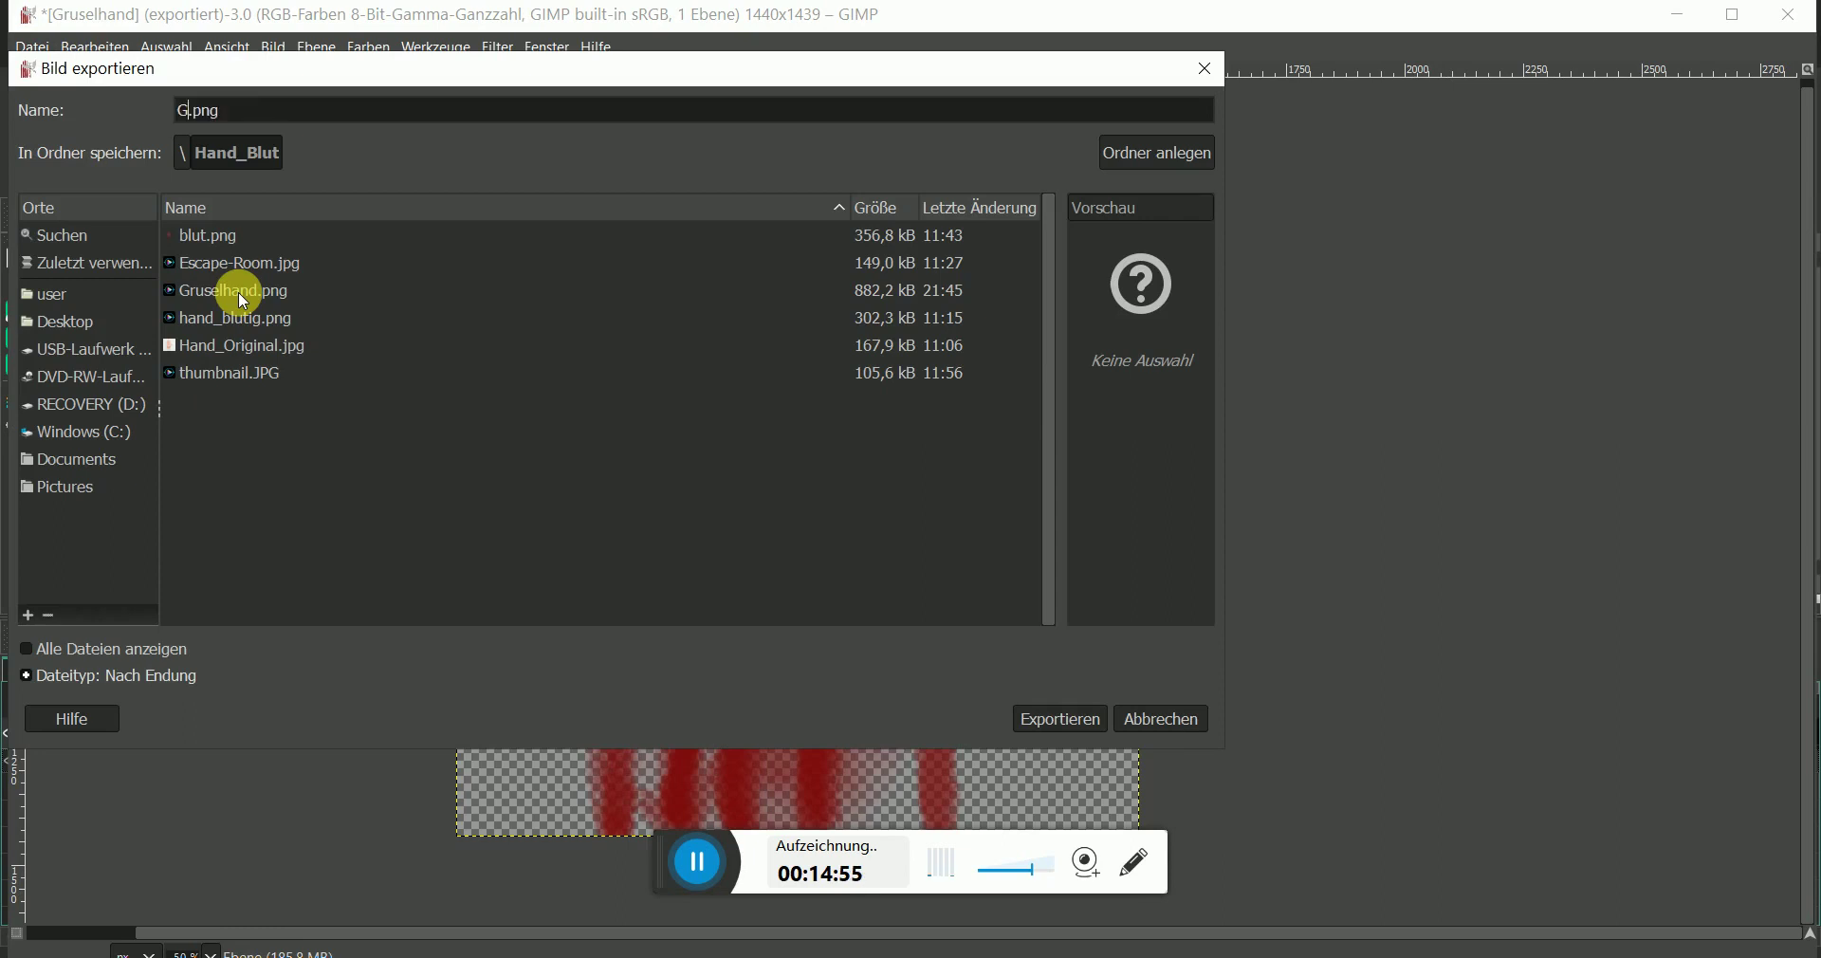
type("Gruselblut")
left_click(702, 868)
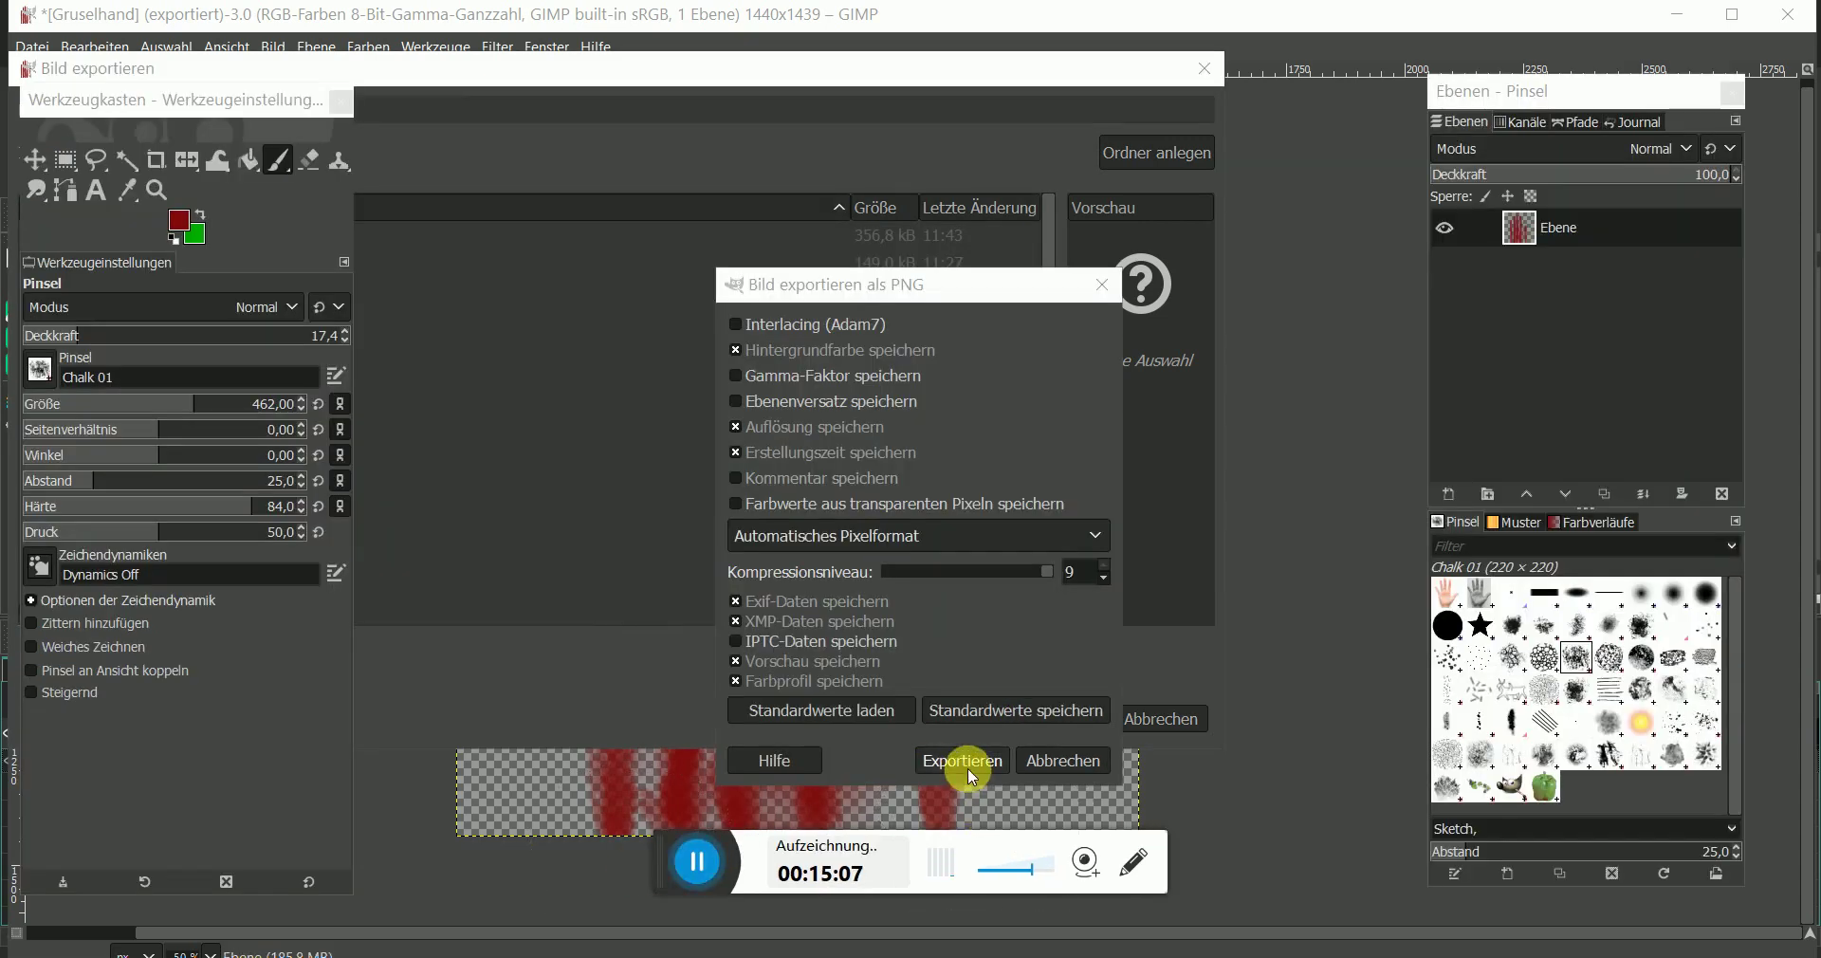
left_click(967, 766)
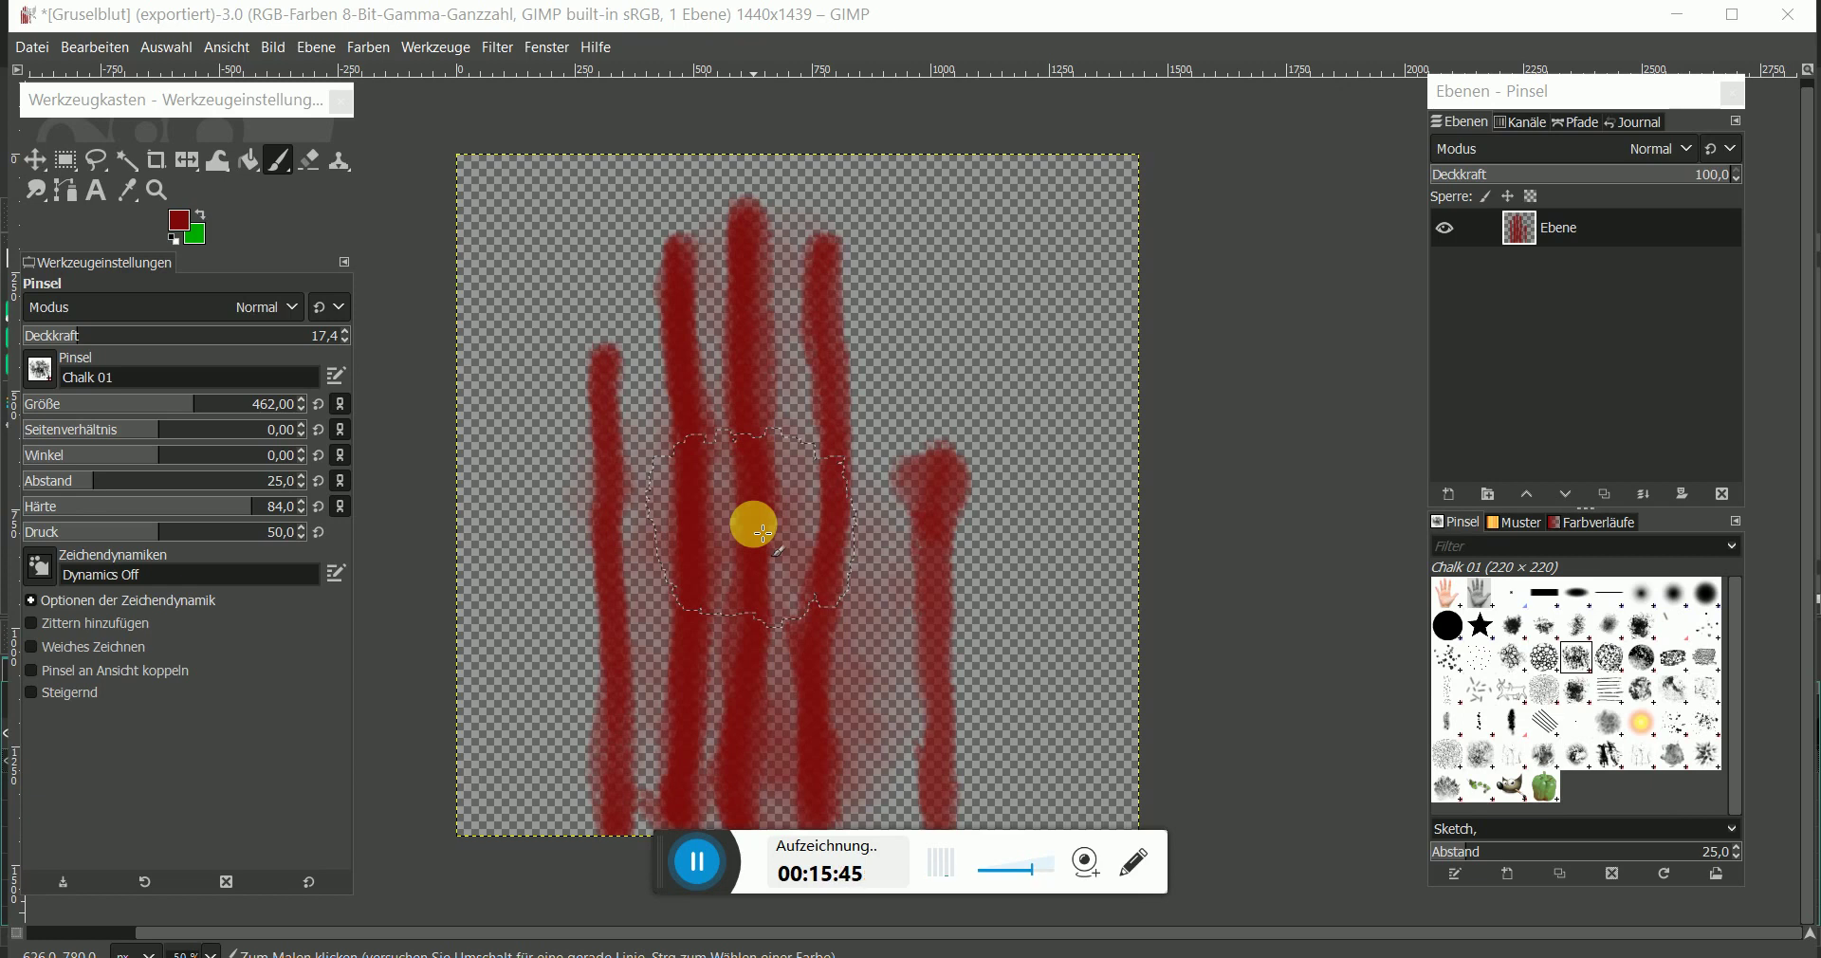
left_click(1797, 28)
left_click(938, 667)
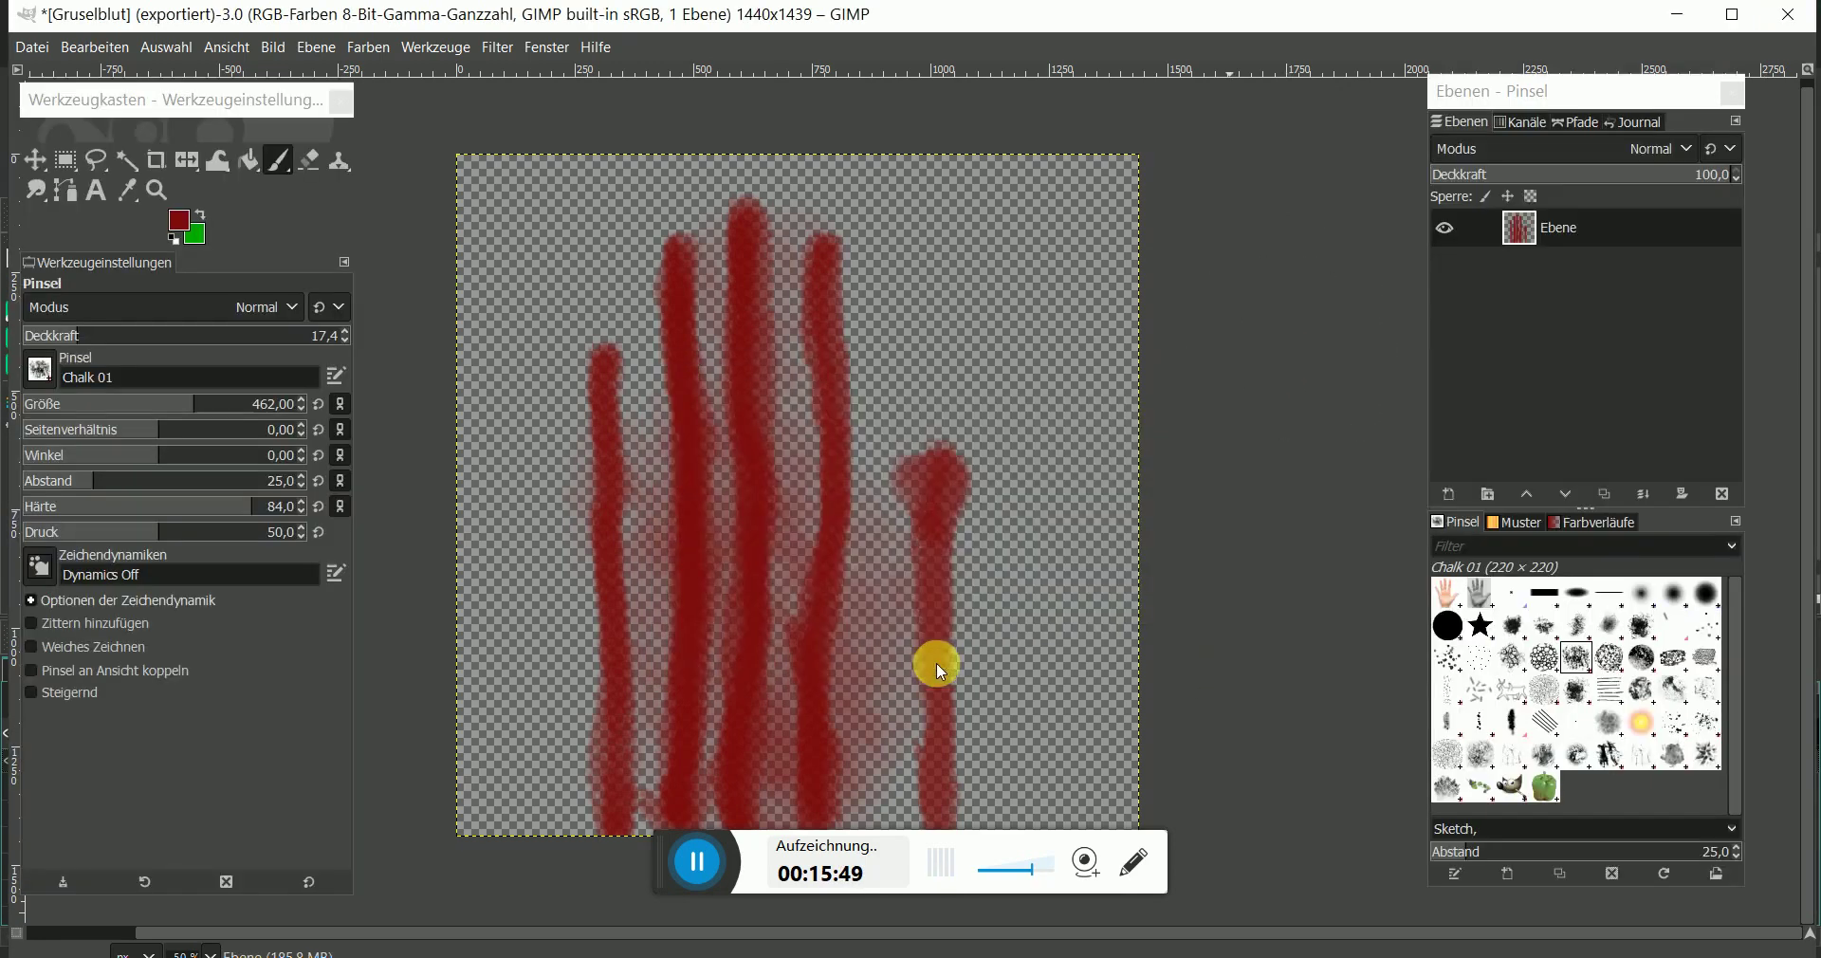
- Bring the VSDC project to the front and set the end of the work area
mouse_move(845, 953)
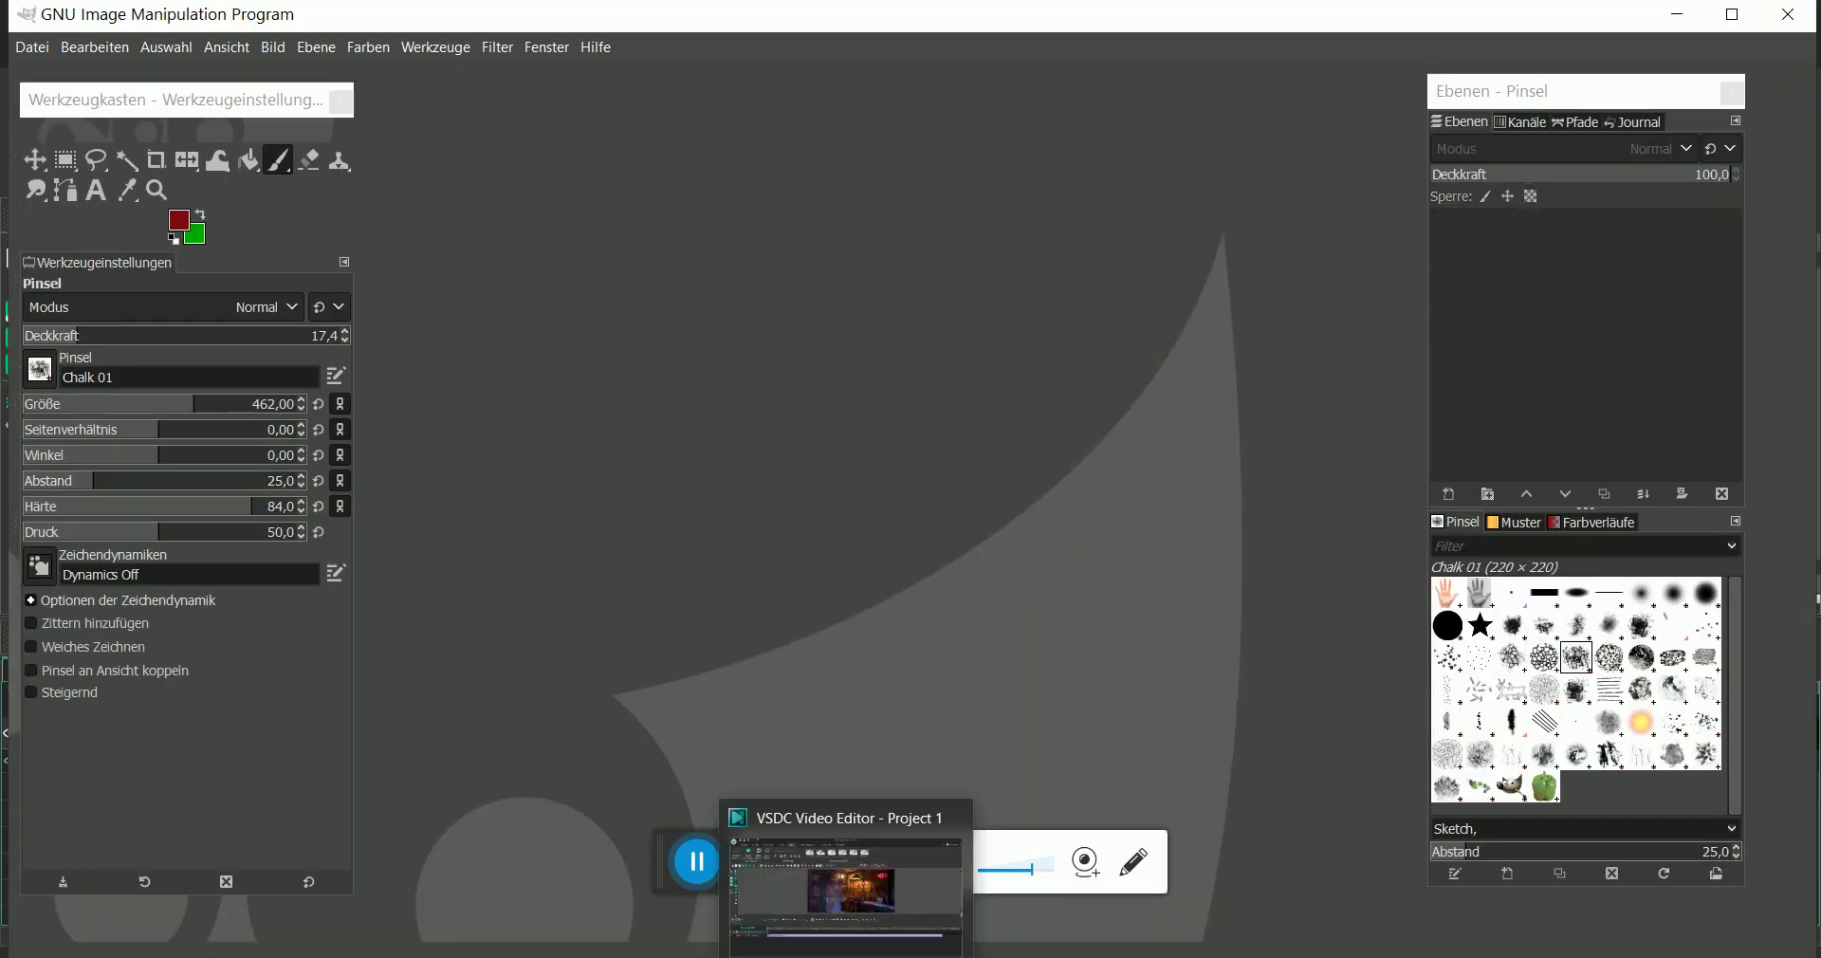
left_click(845, 886)
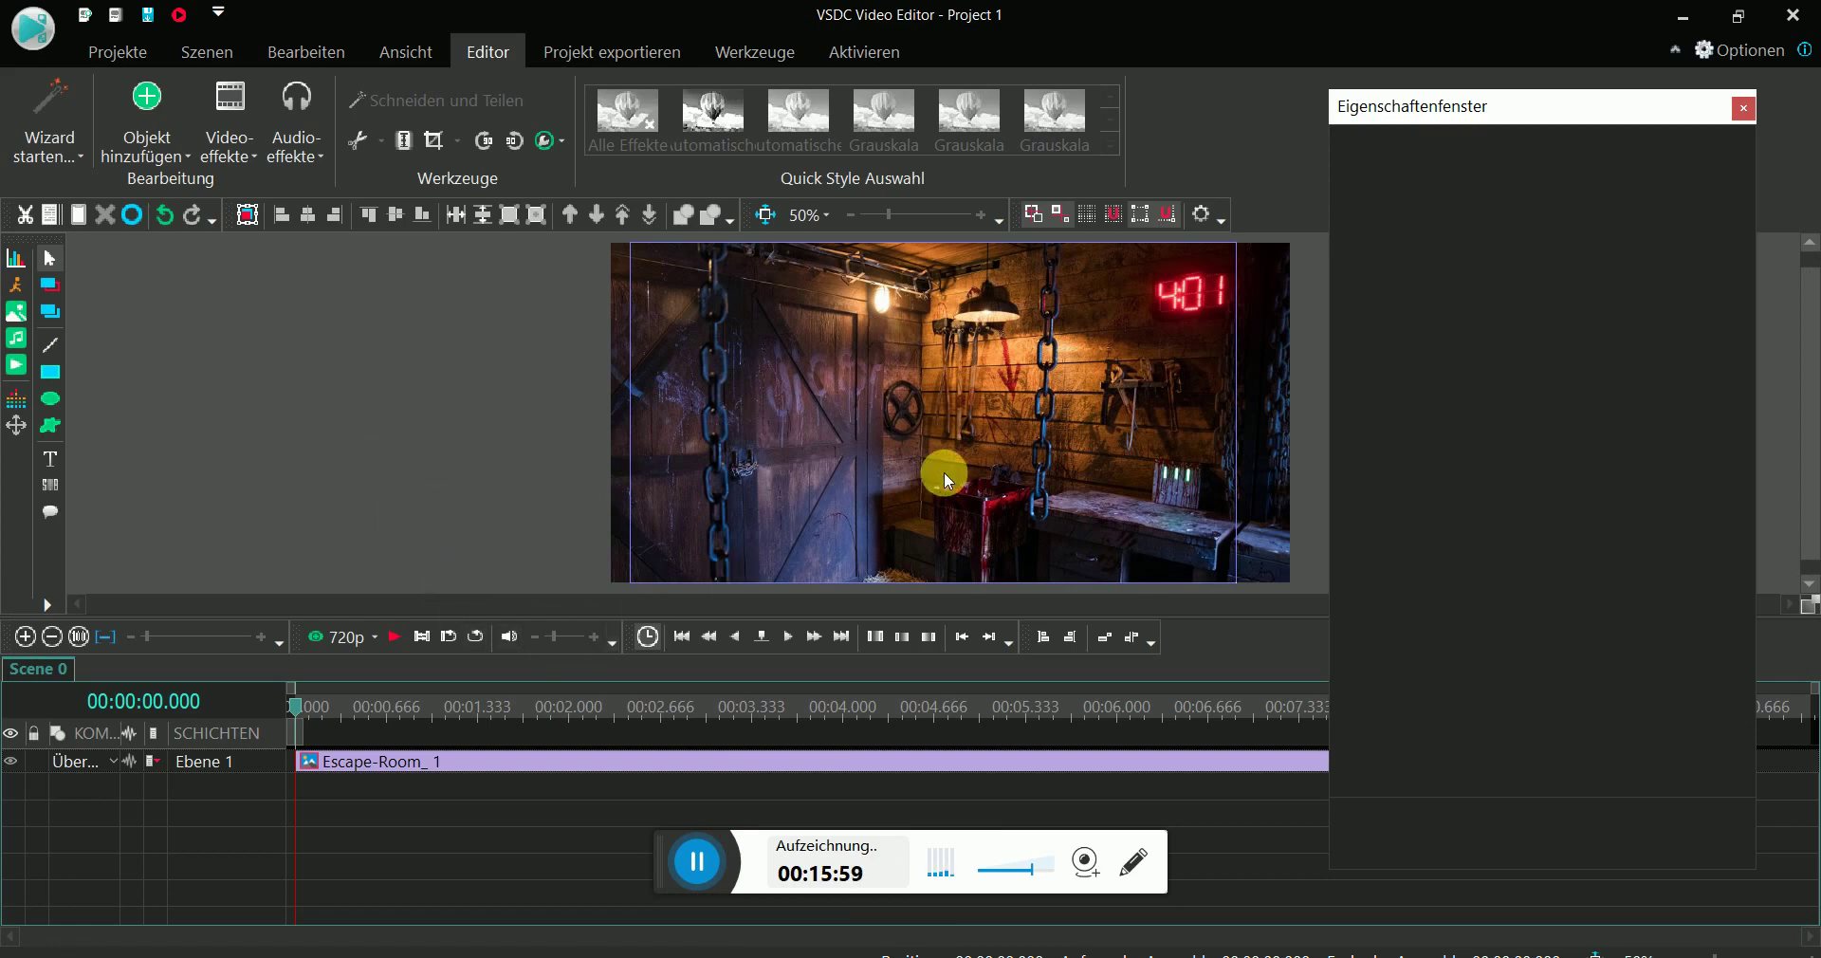
left_click(941, 638)
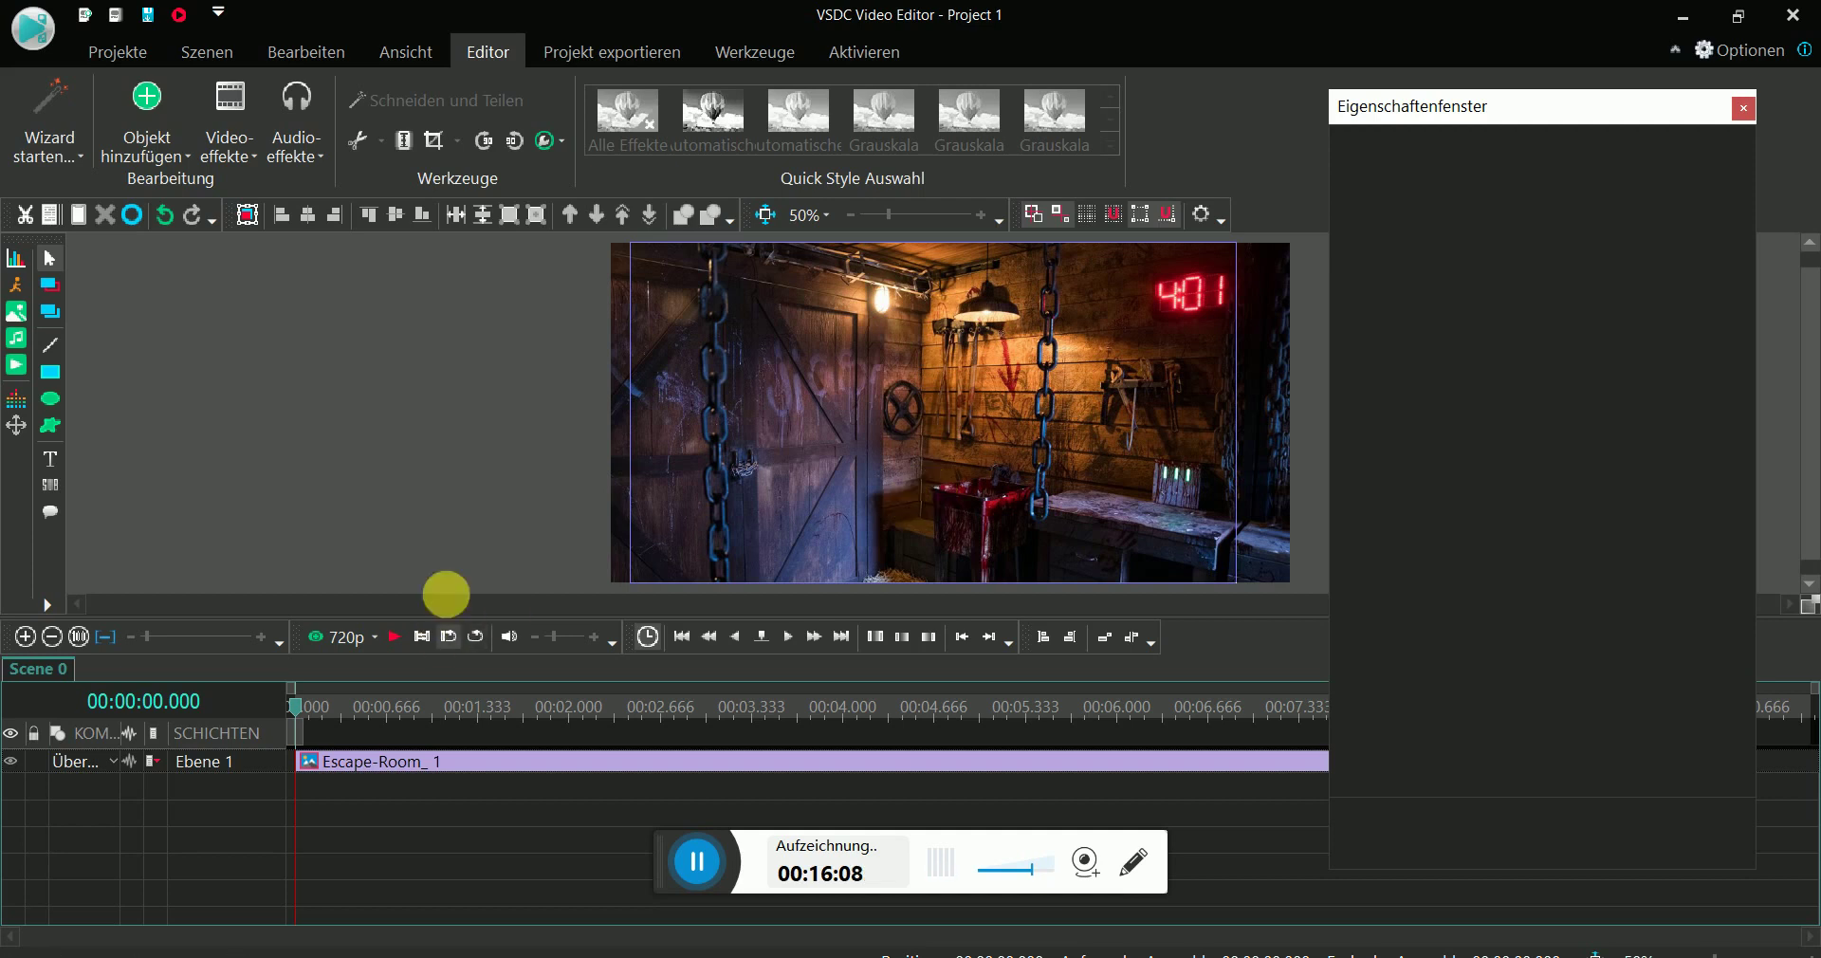
- Add Gruselhand.png from the Hand_Blut folder as an image object with default placement
left_click(142, 147)
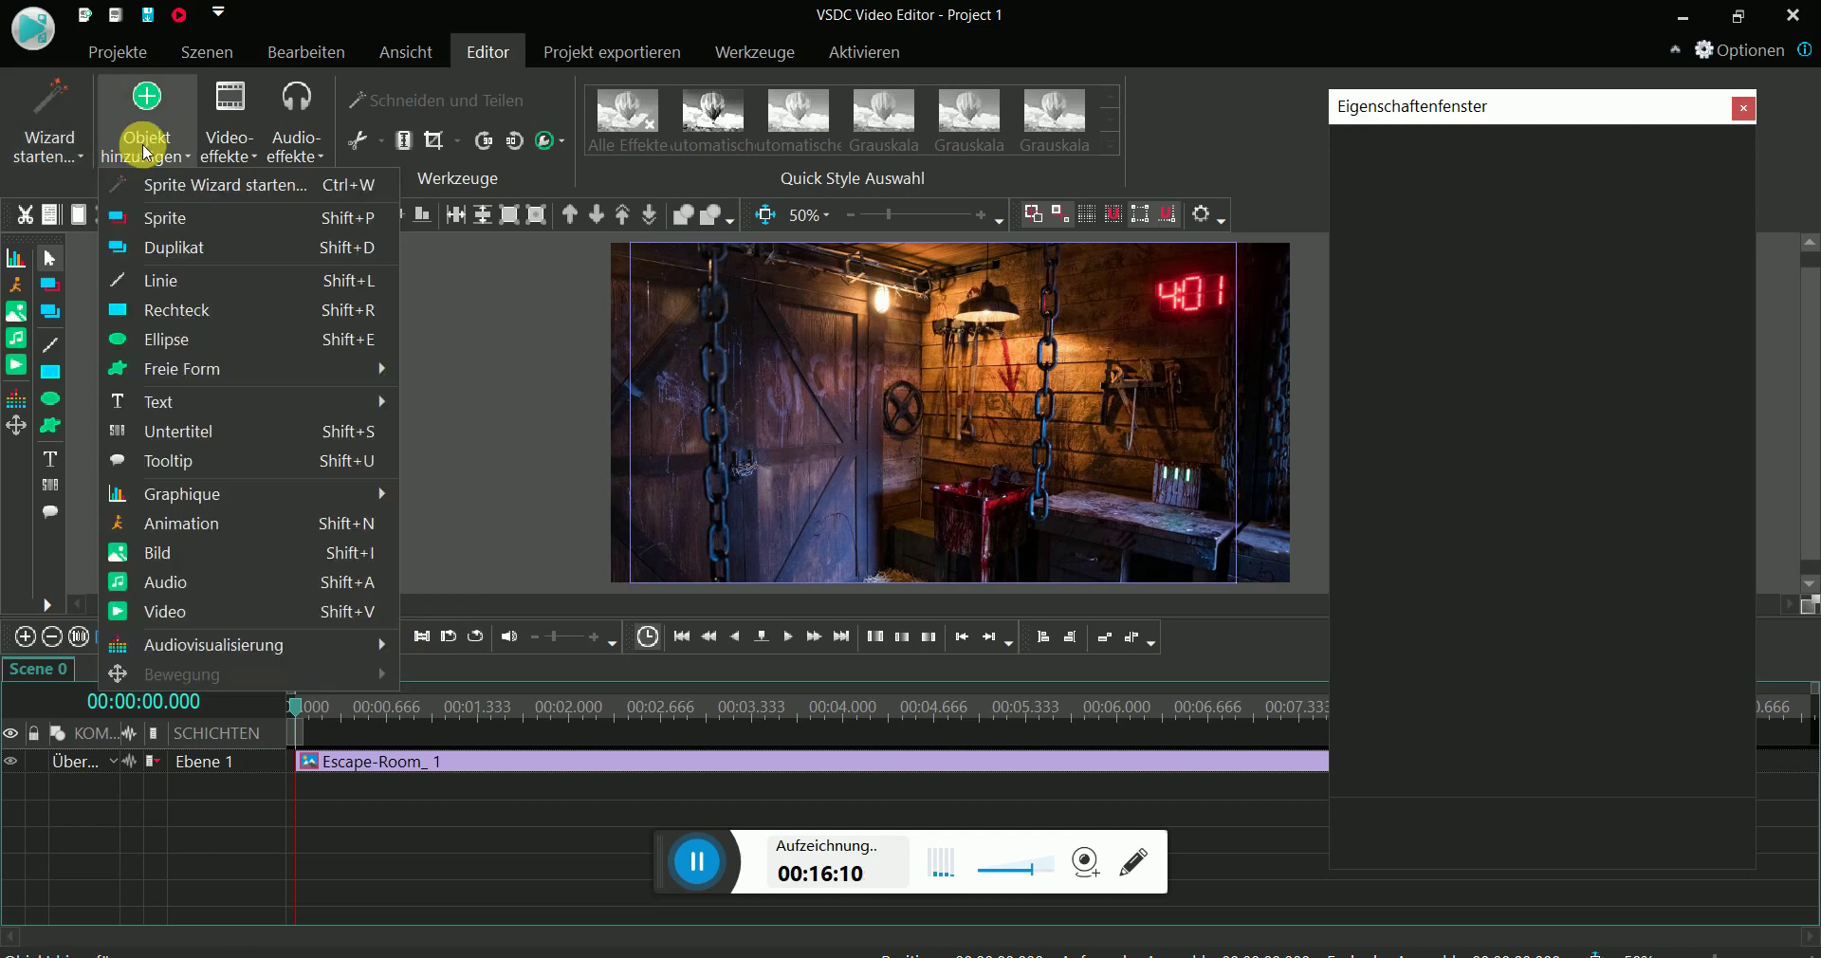
left_click(181, 552)
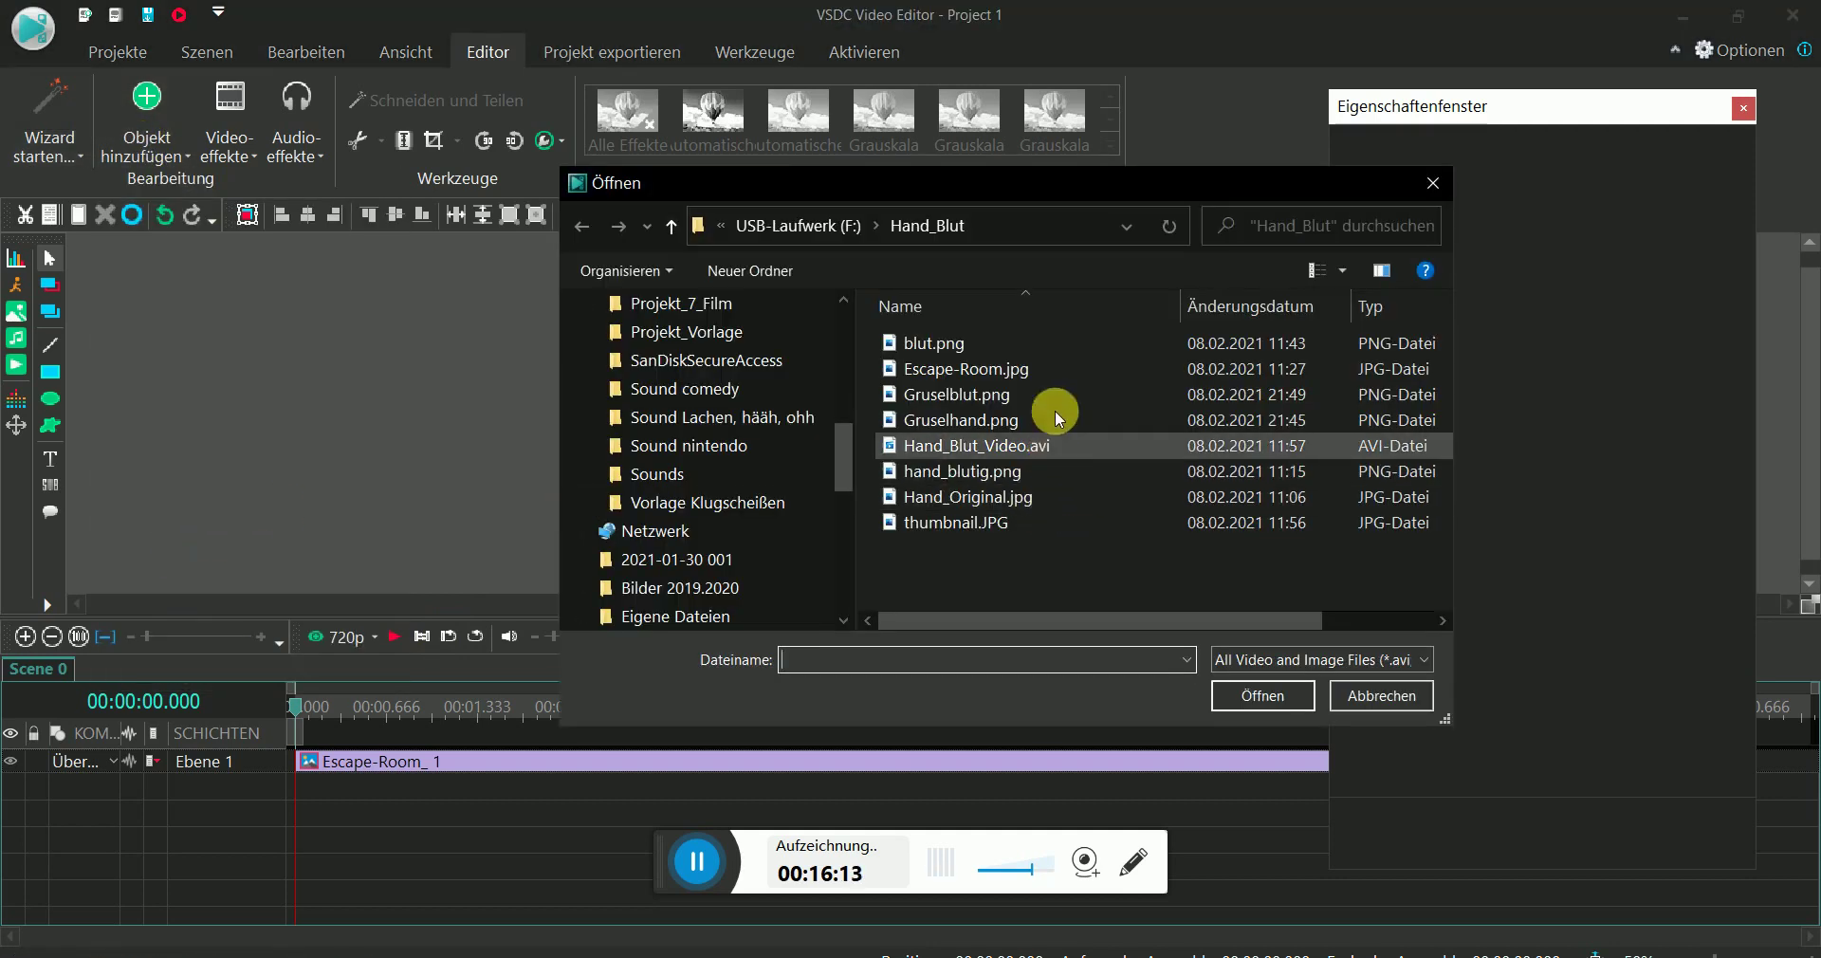
left_click(1005, 419)
left_click(1270, 696)
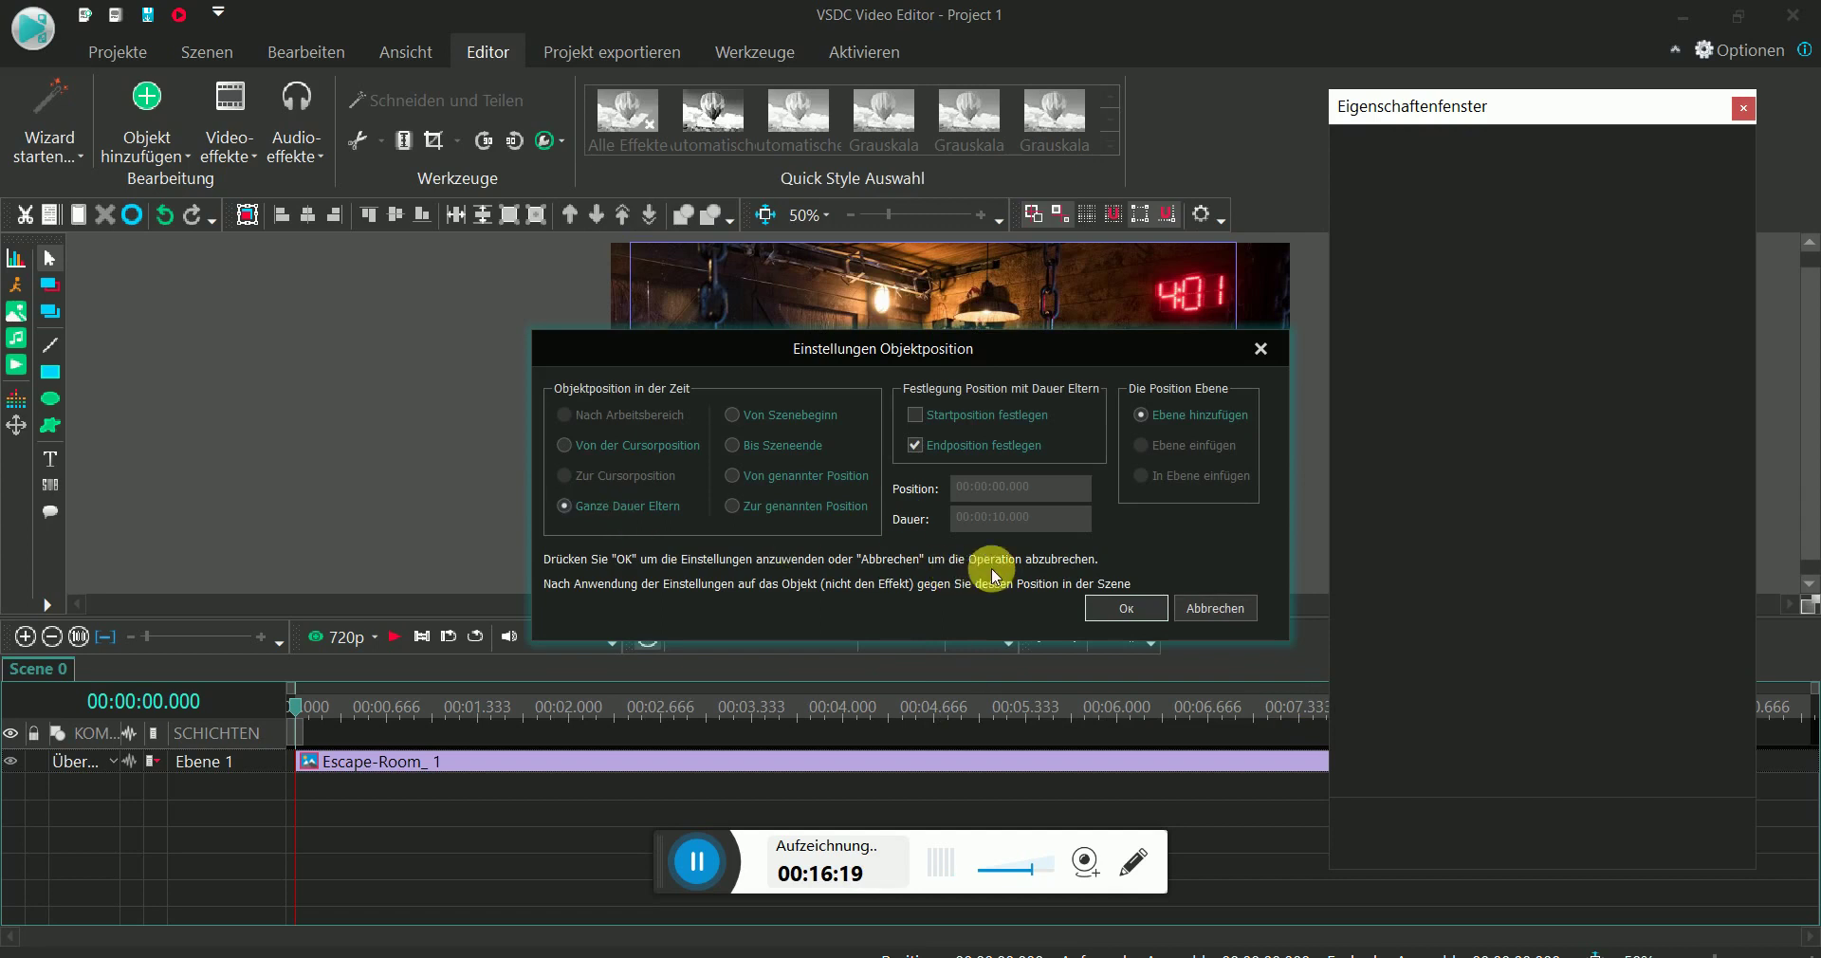
left_click(1111, 604)
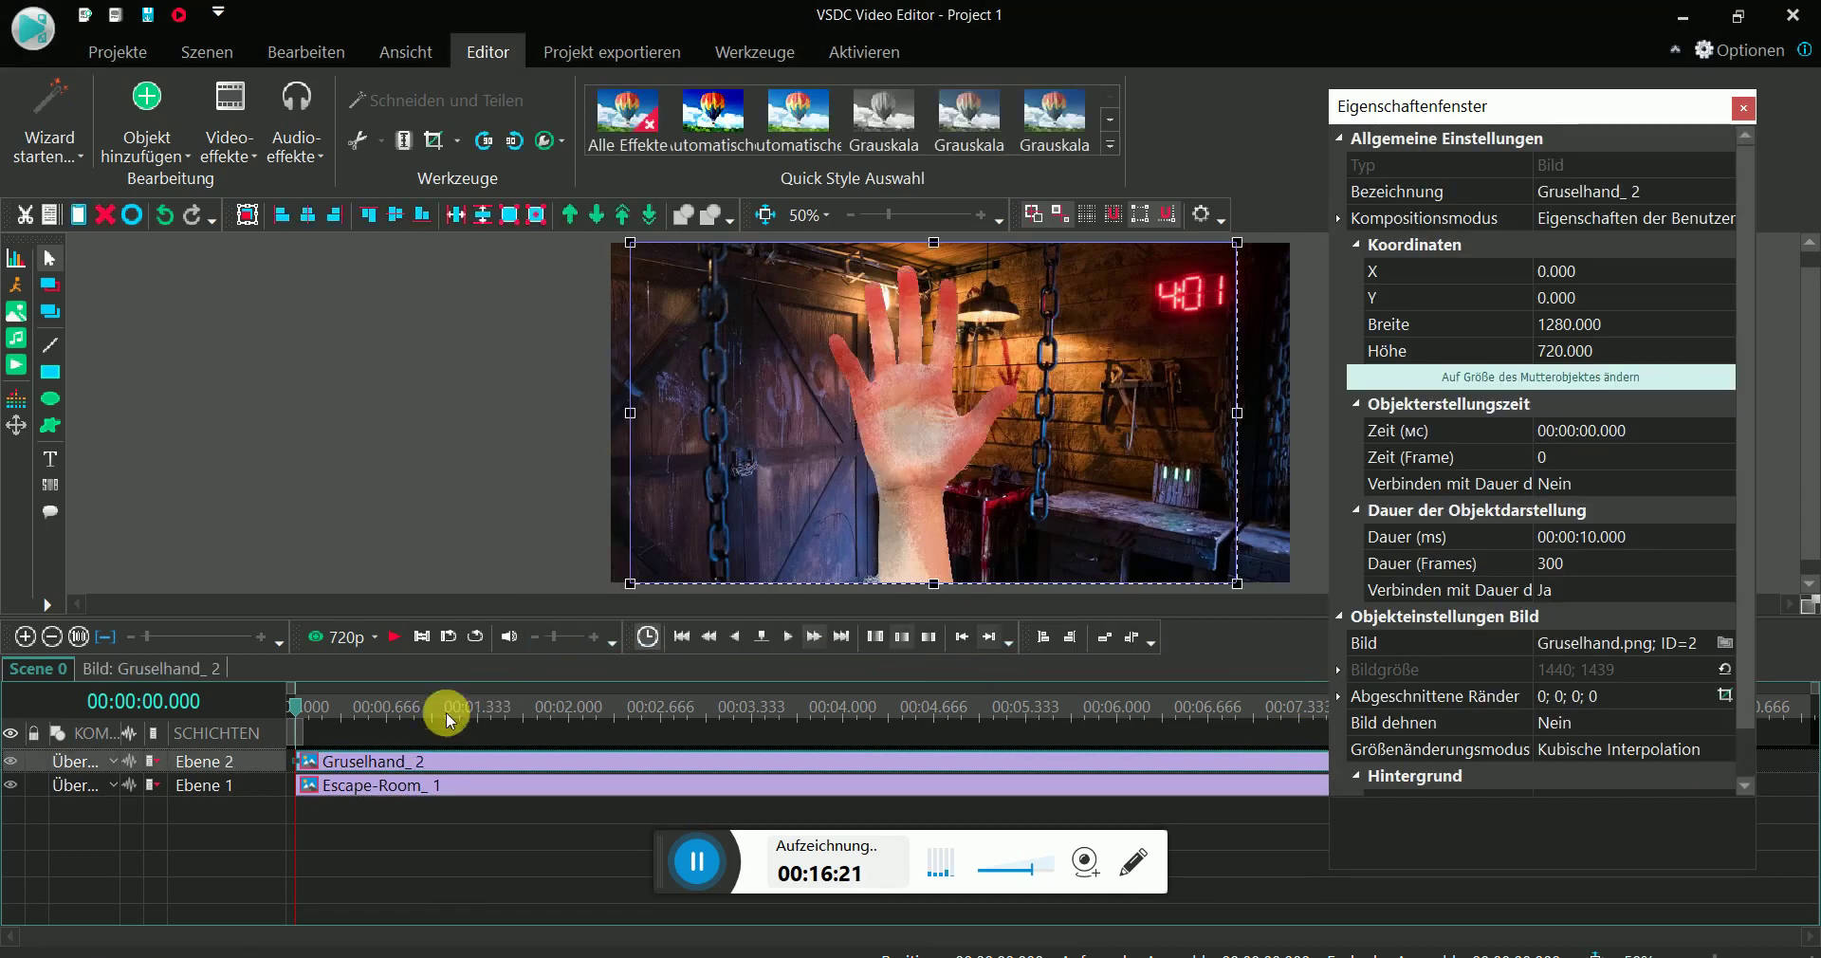
- Add an empty timeline layer and narrow the hand image to 500 wide
right_click(263, 766)
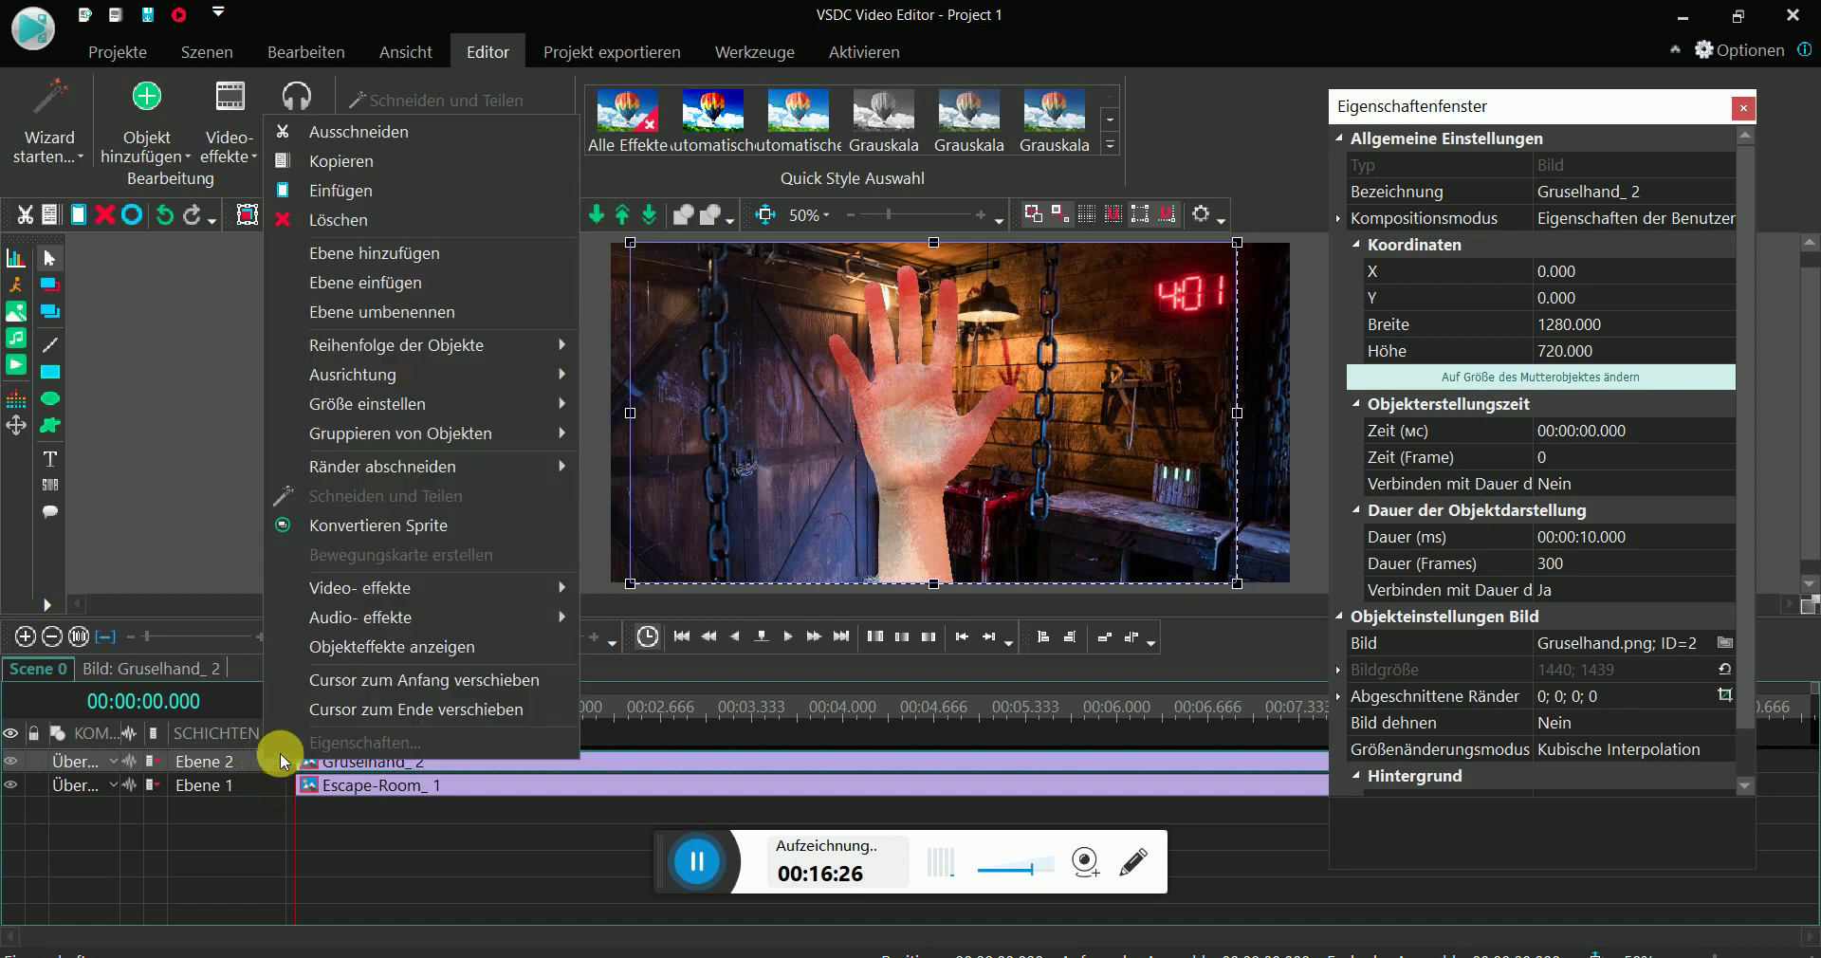
left_click(415, 256)
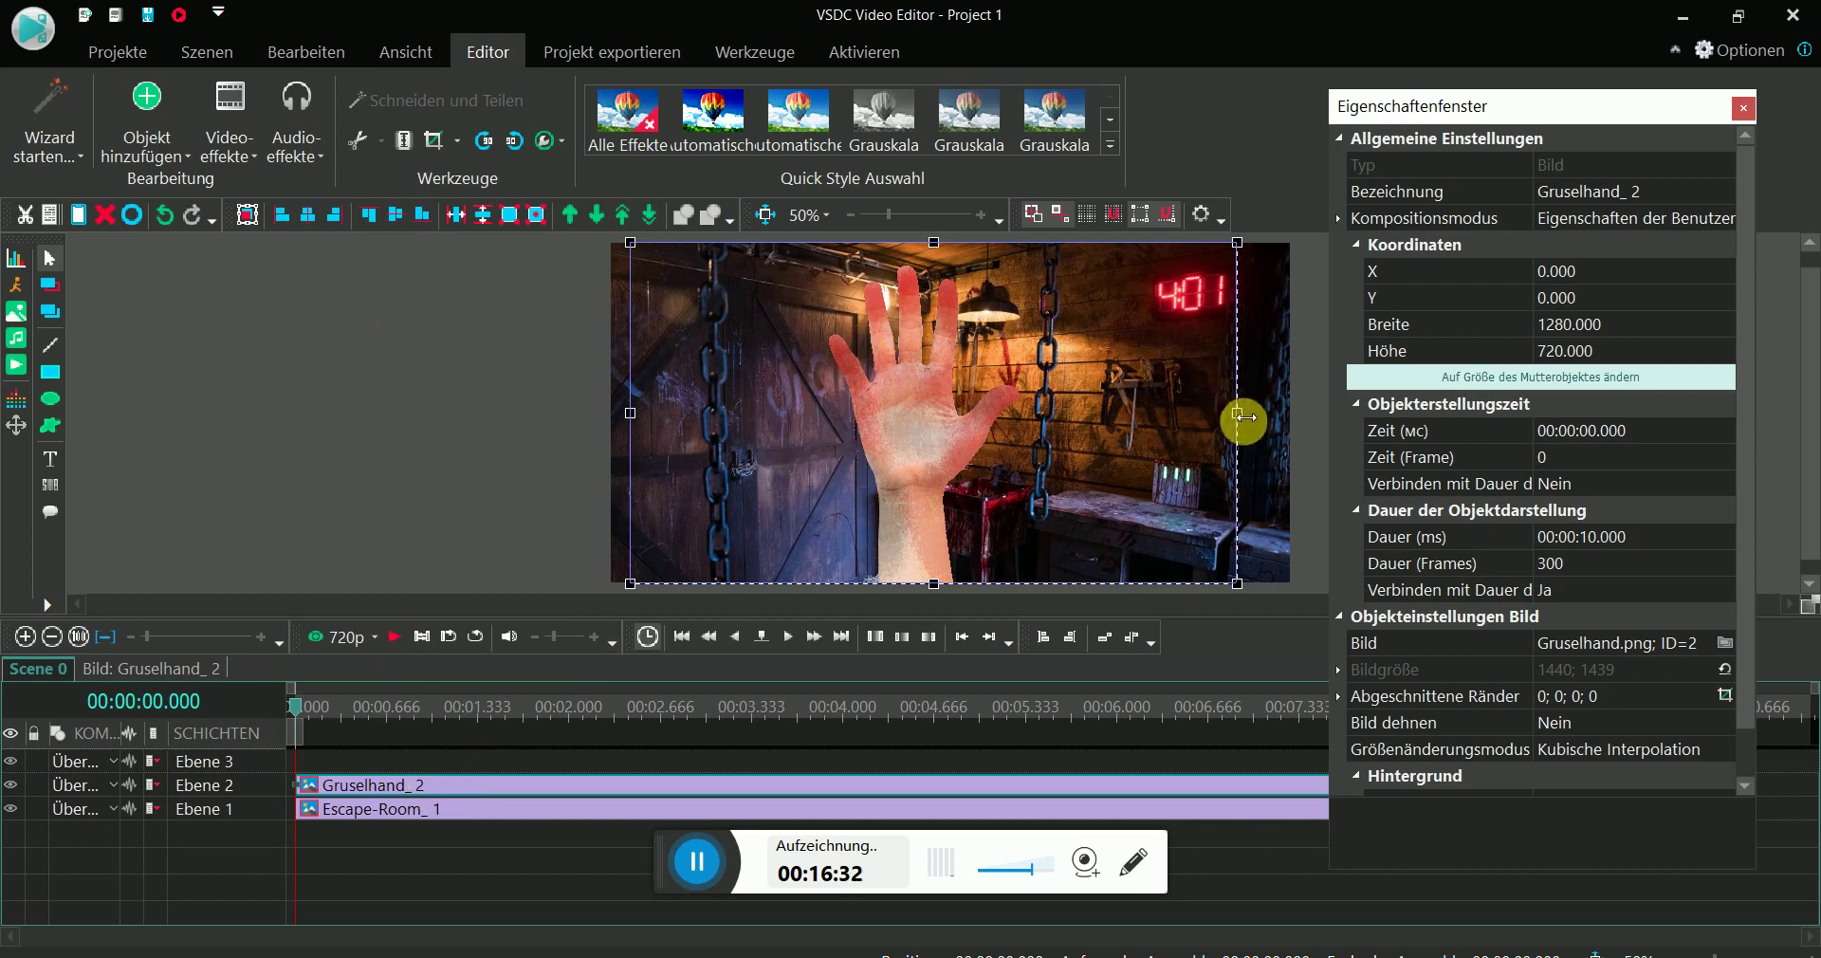
left_click_drag(1237, 413, 870, 412)
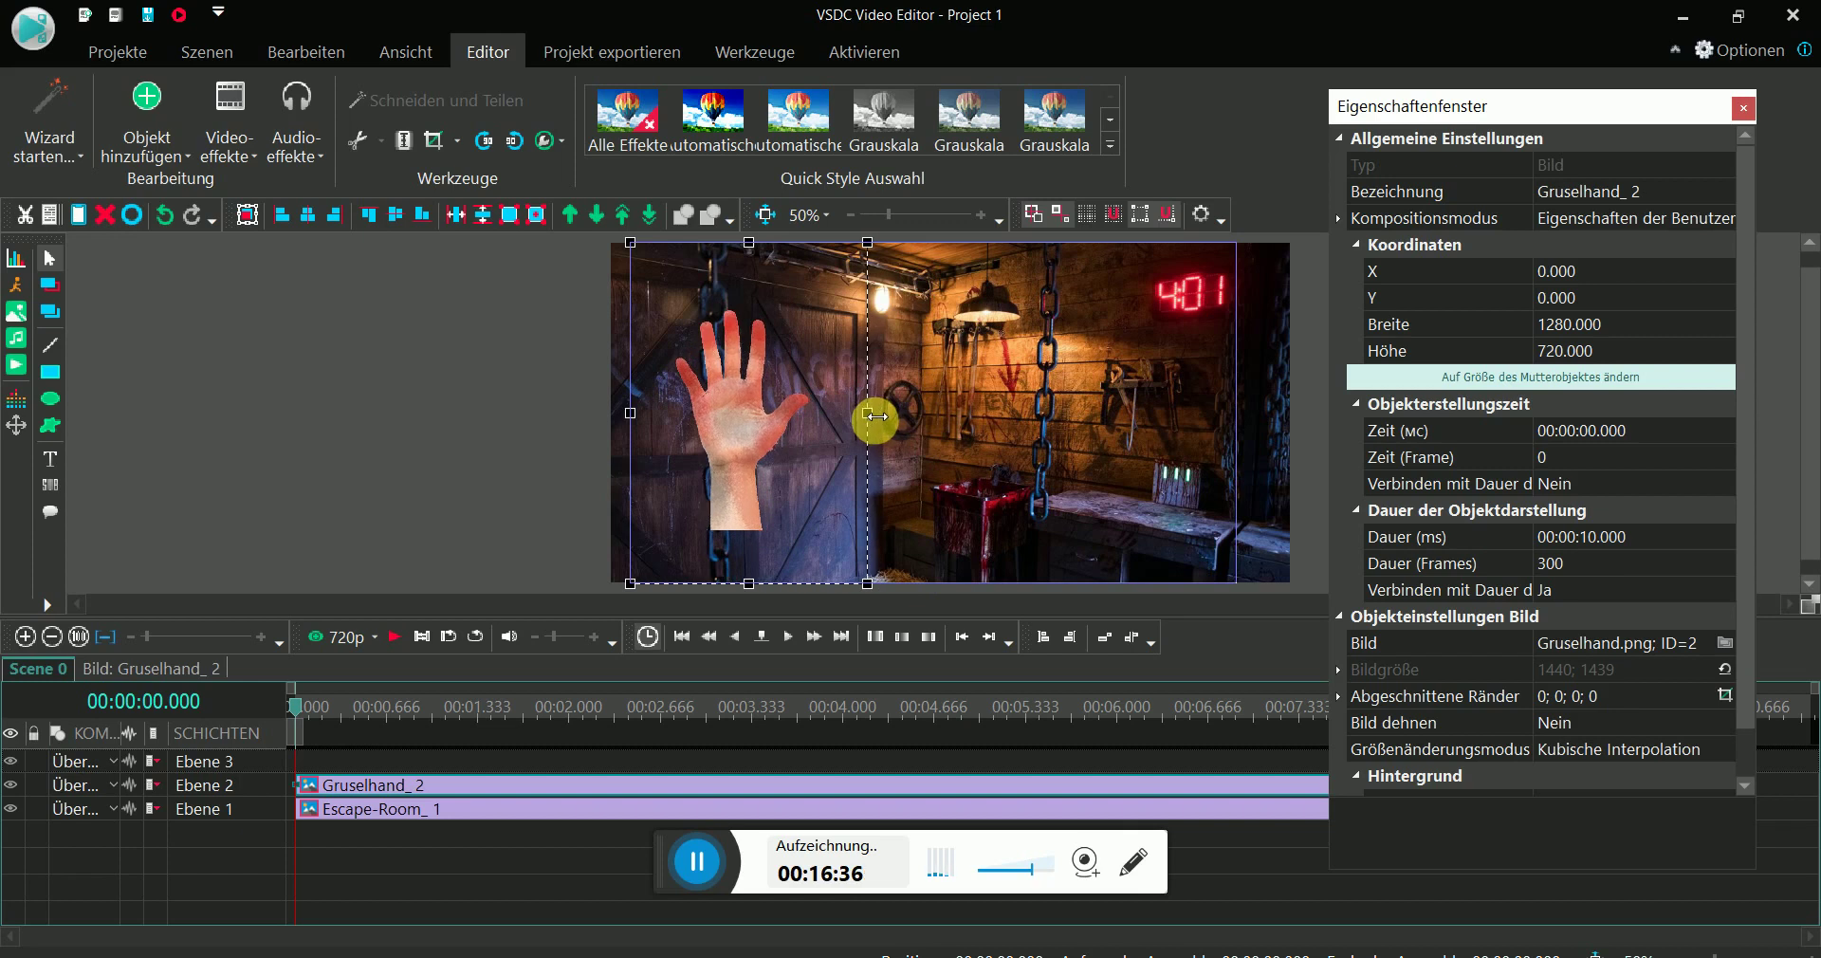
- Move the hand down to X 35, Y 573 so only the fingertips show
scroll(877, 422, "down", 2)
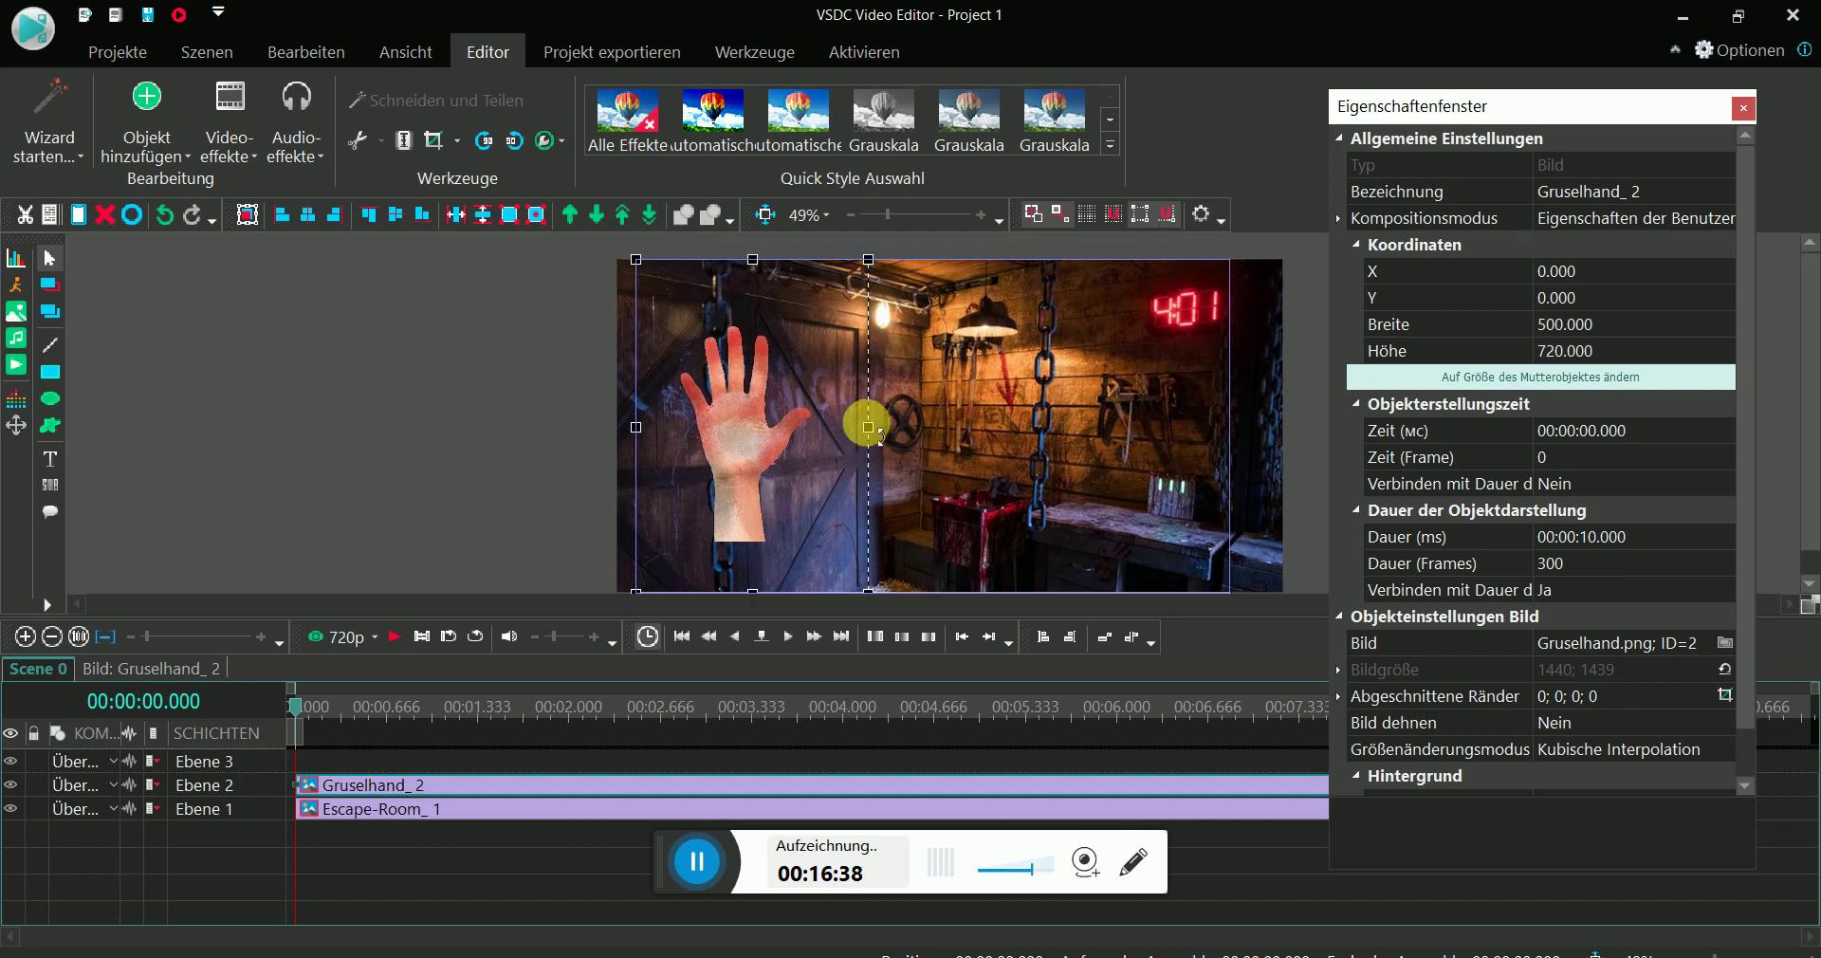
scroll(865, 423, "down", 1)
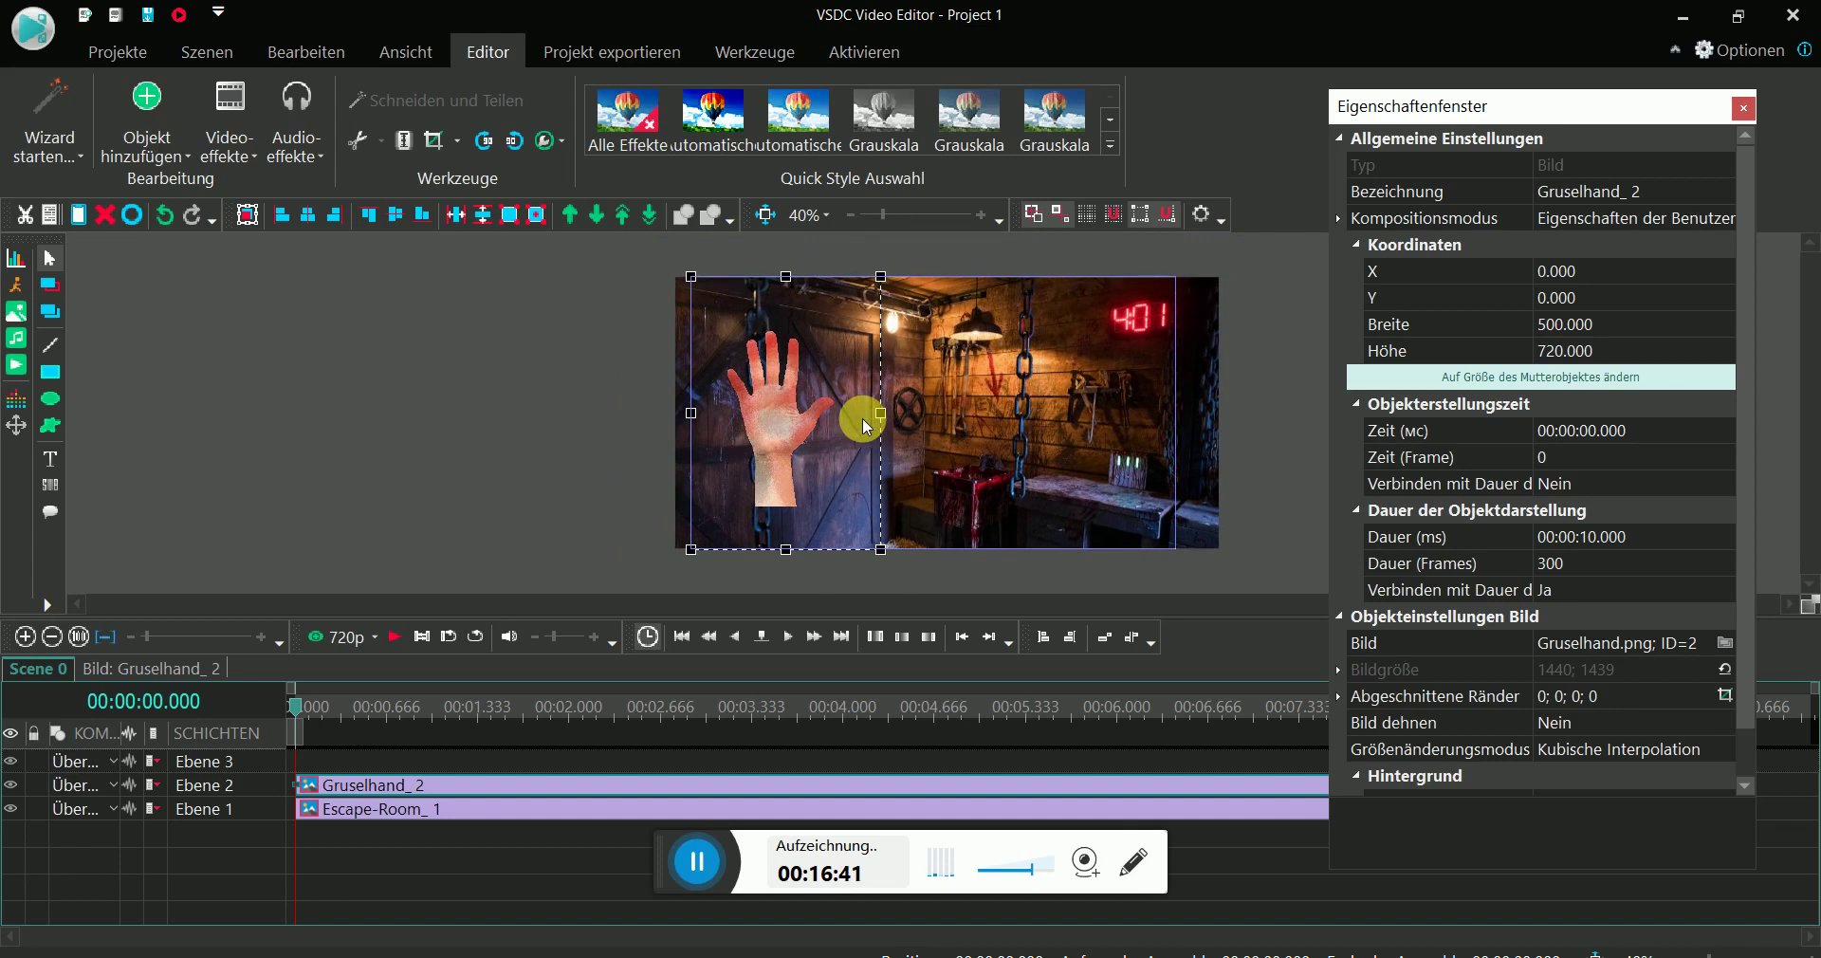
left_click(789, 412)
mouse_move(786, 485)
left_mouse_down()
mouse_move(809, 637)
mouse_move(816, 371)
left_mouse_up()
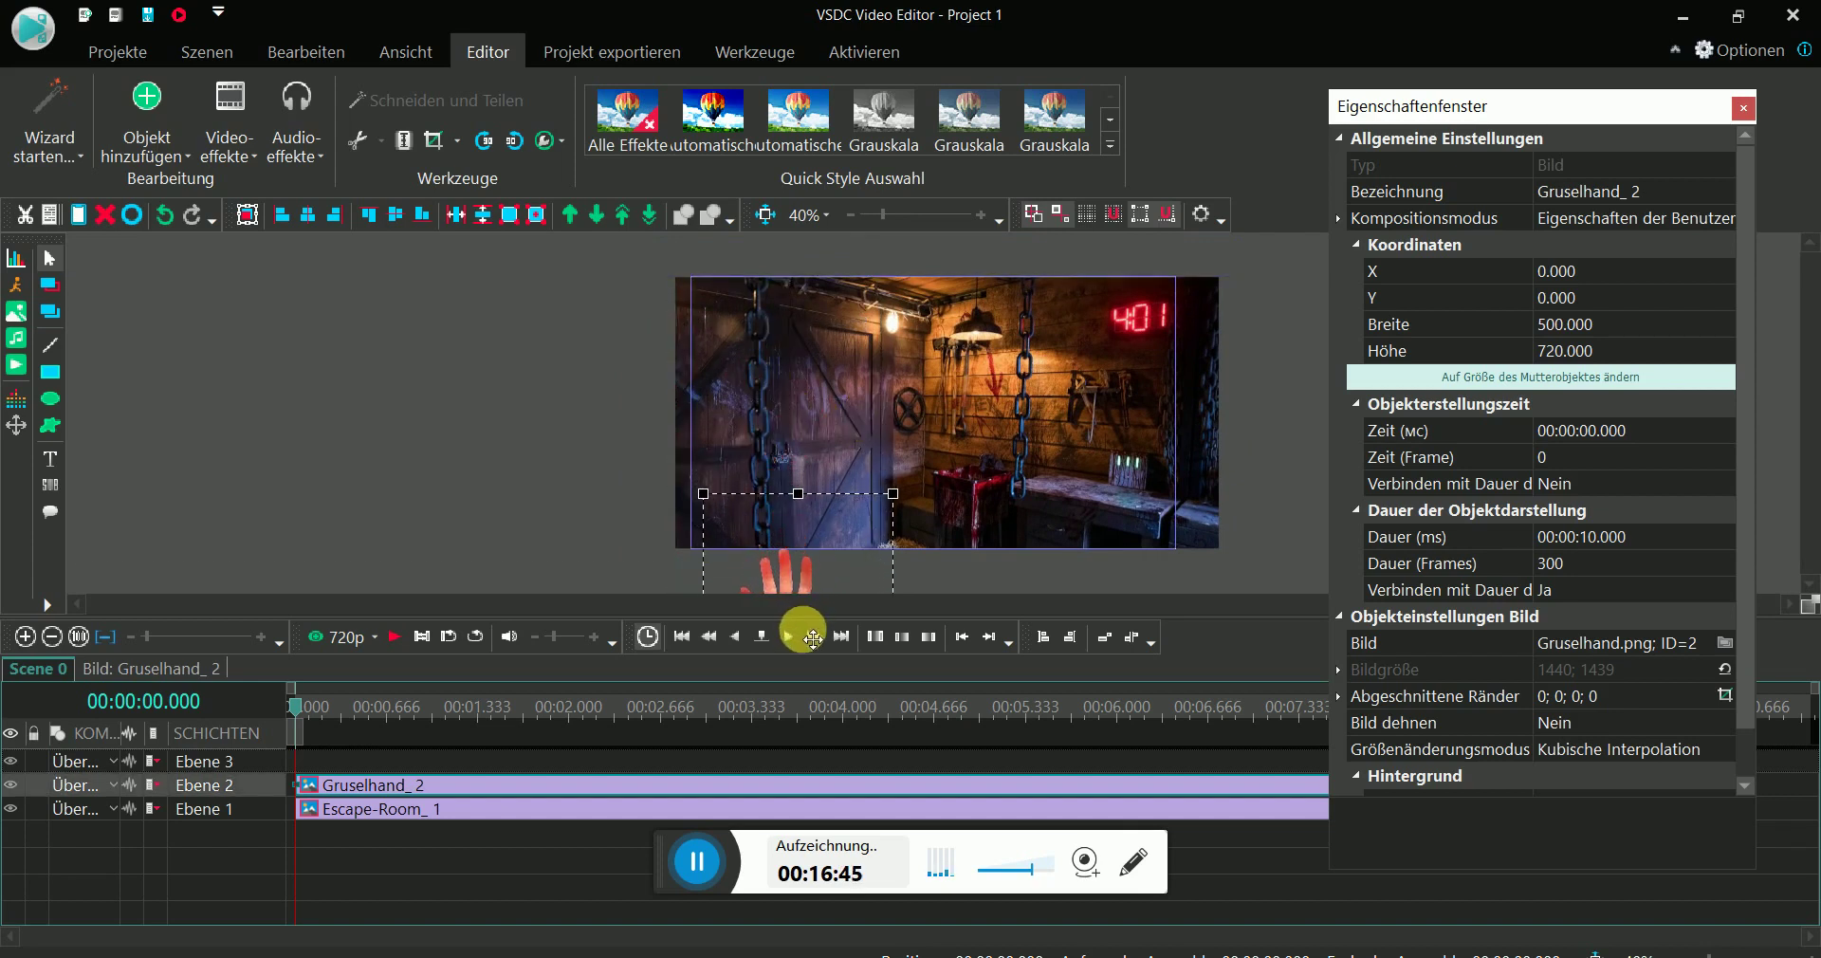
scroll(817, 372, "down", 2)
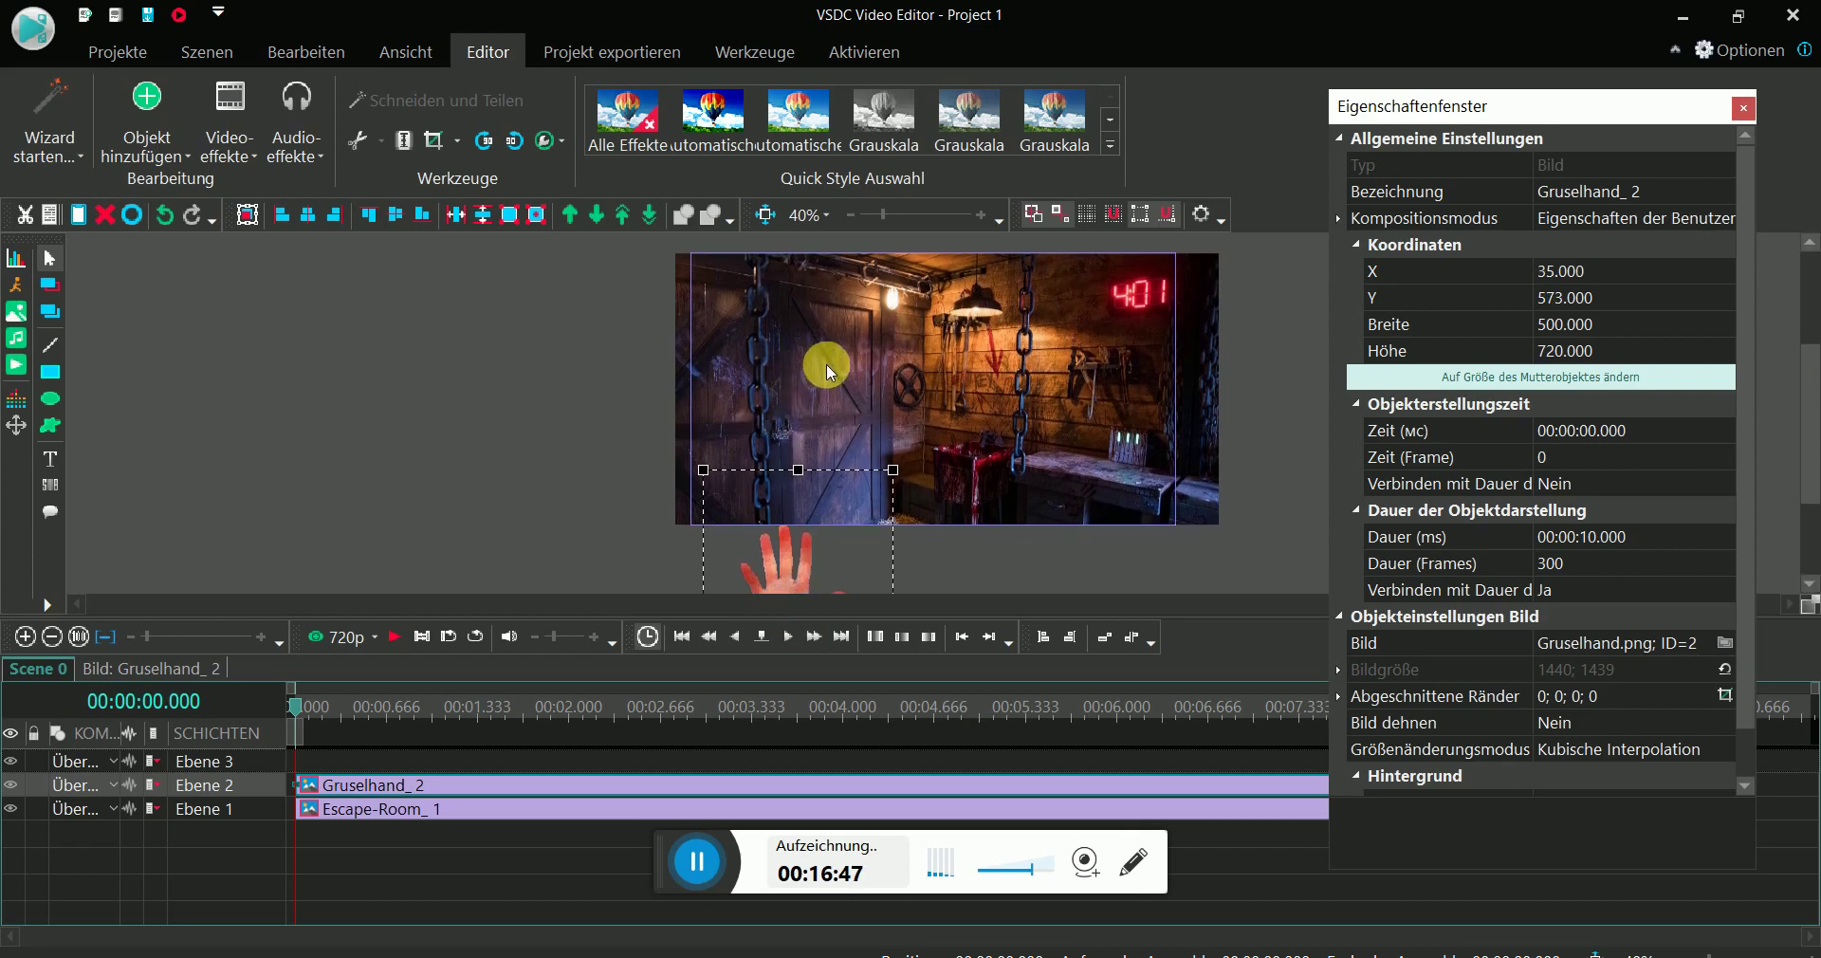
- Inside the hand clip, add a movement path from the hand up into the scene
double_click(784, 567)
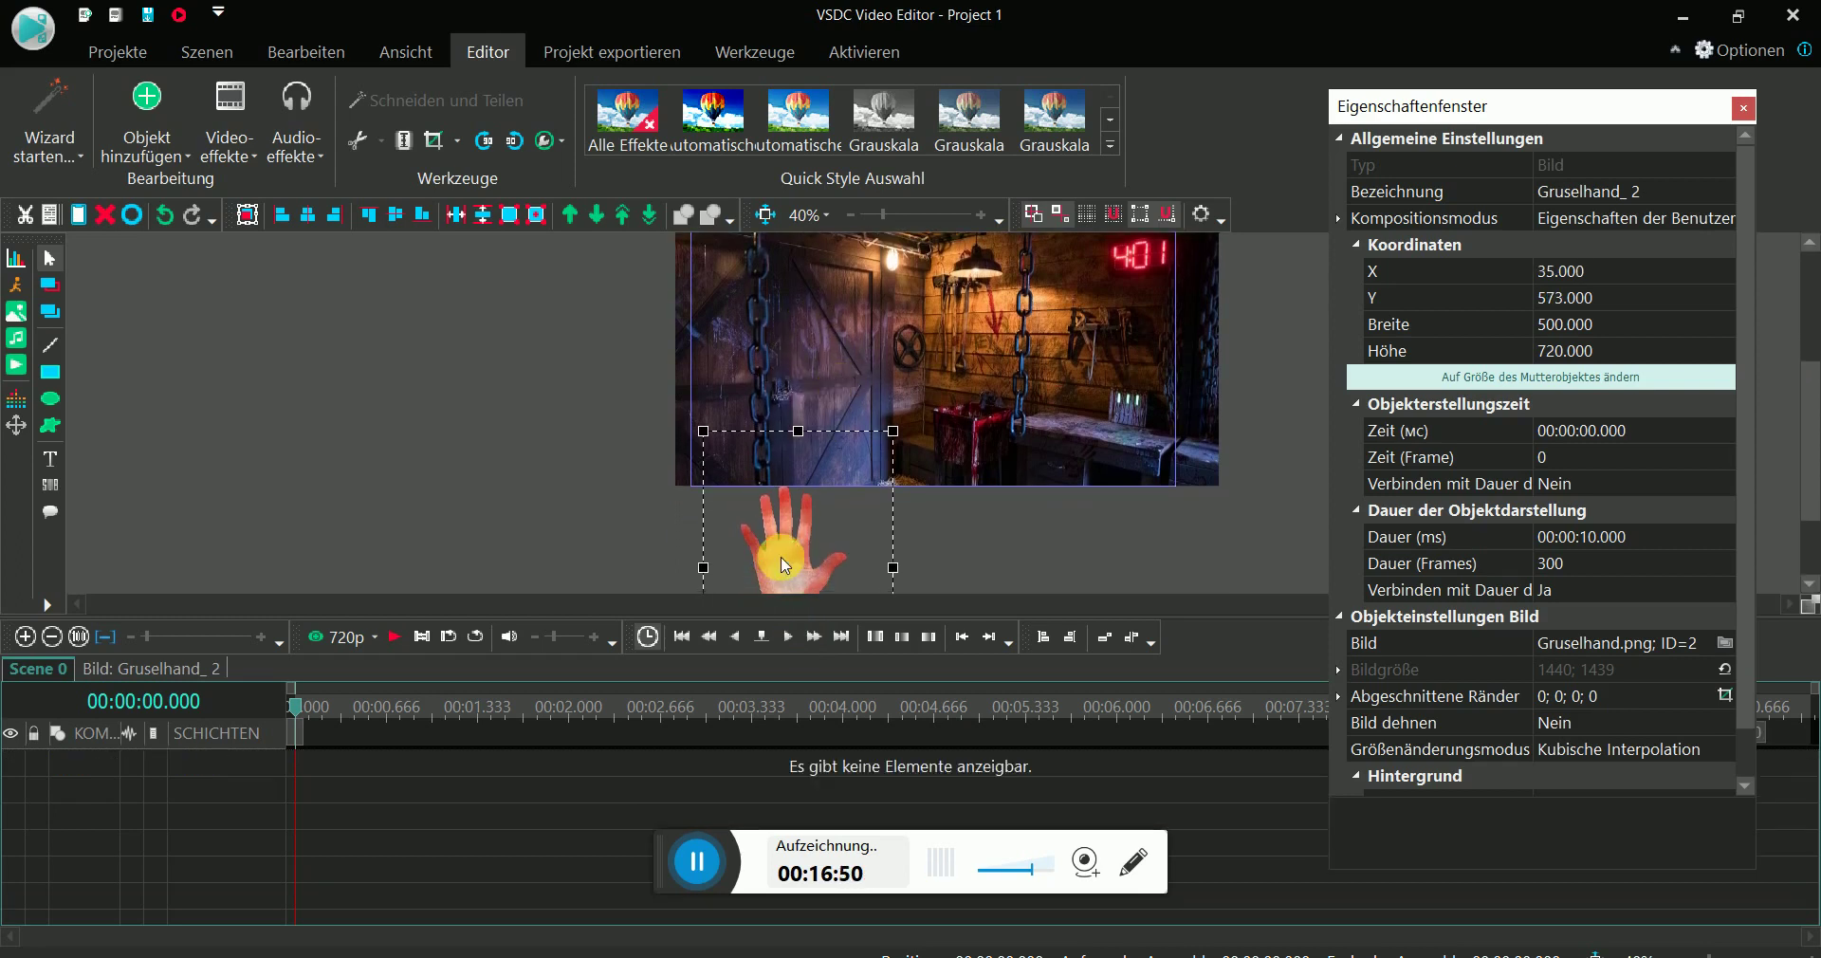
left_click(17, 426)
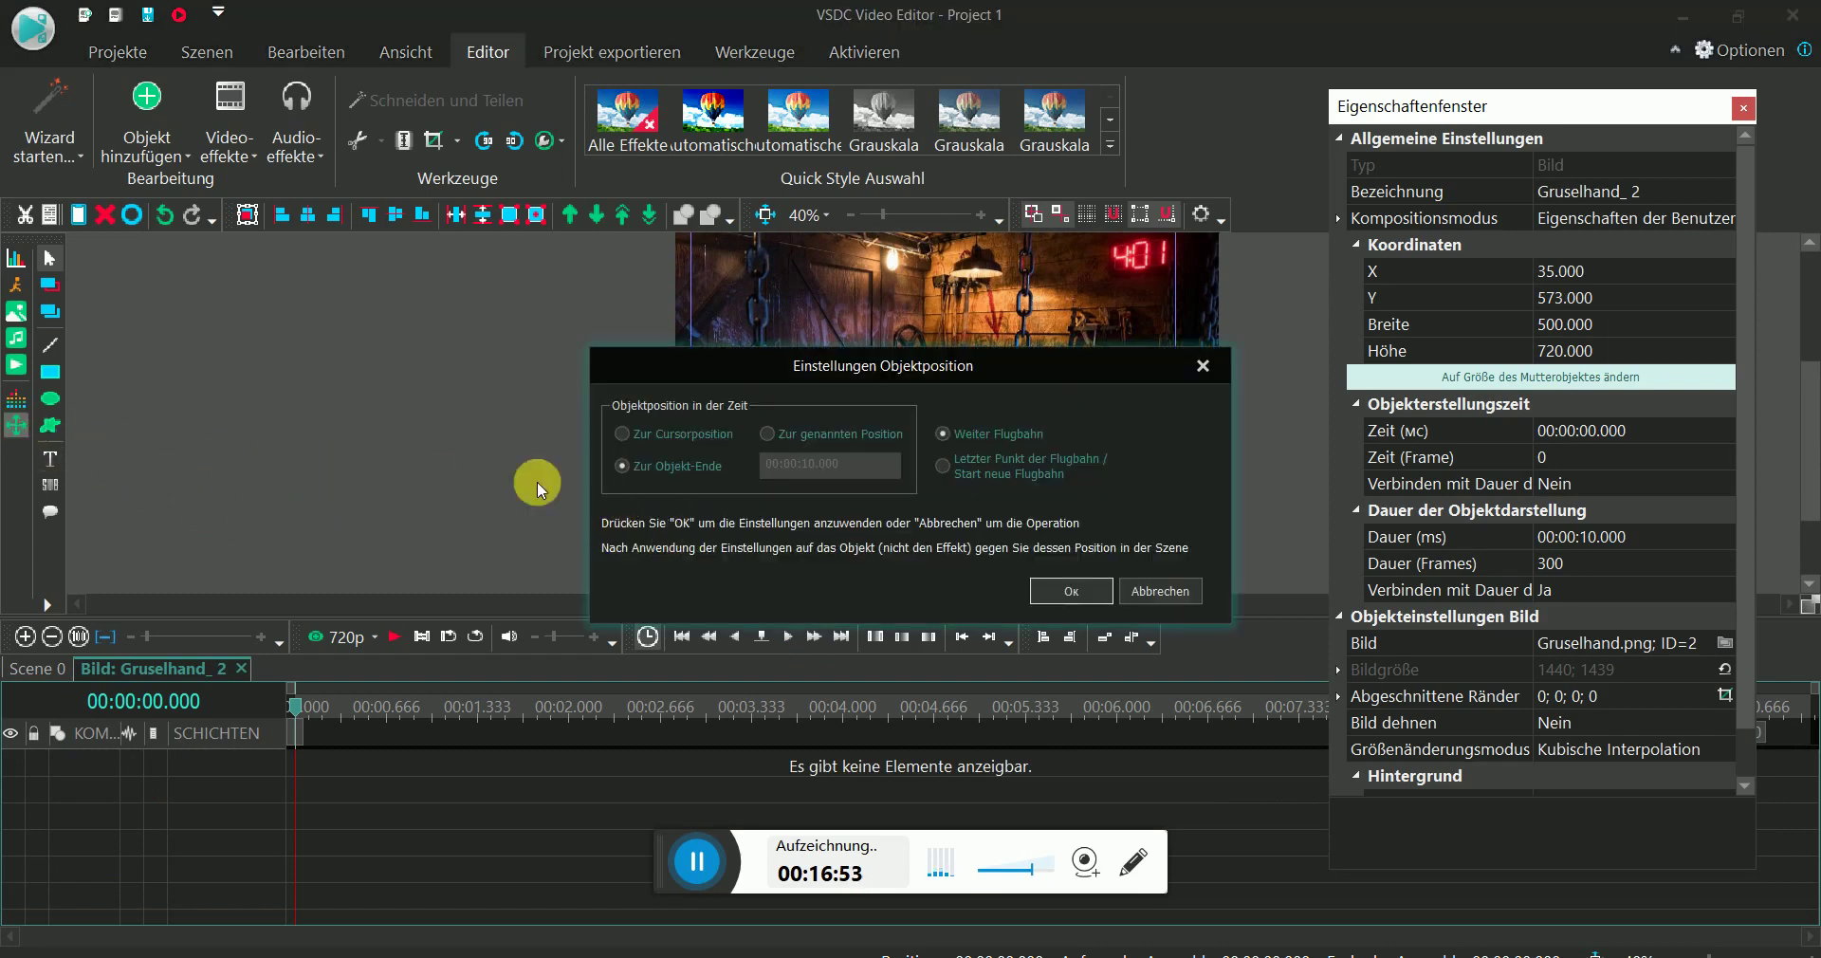
left_click(1075, 590)
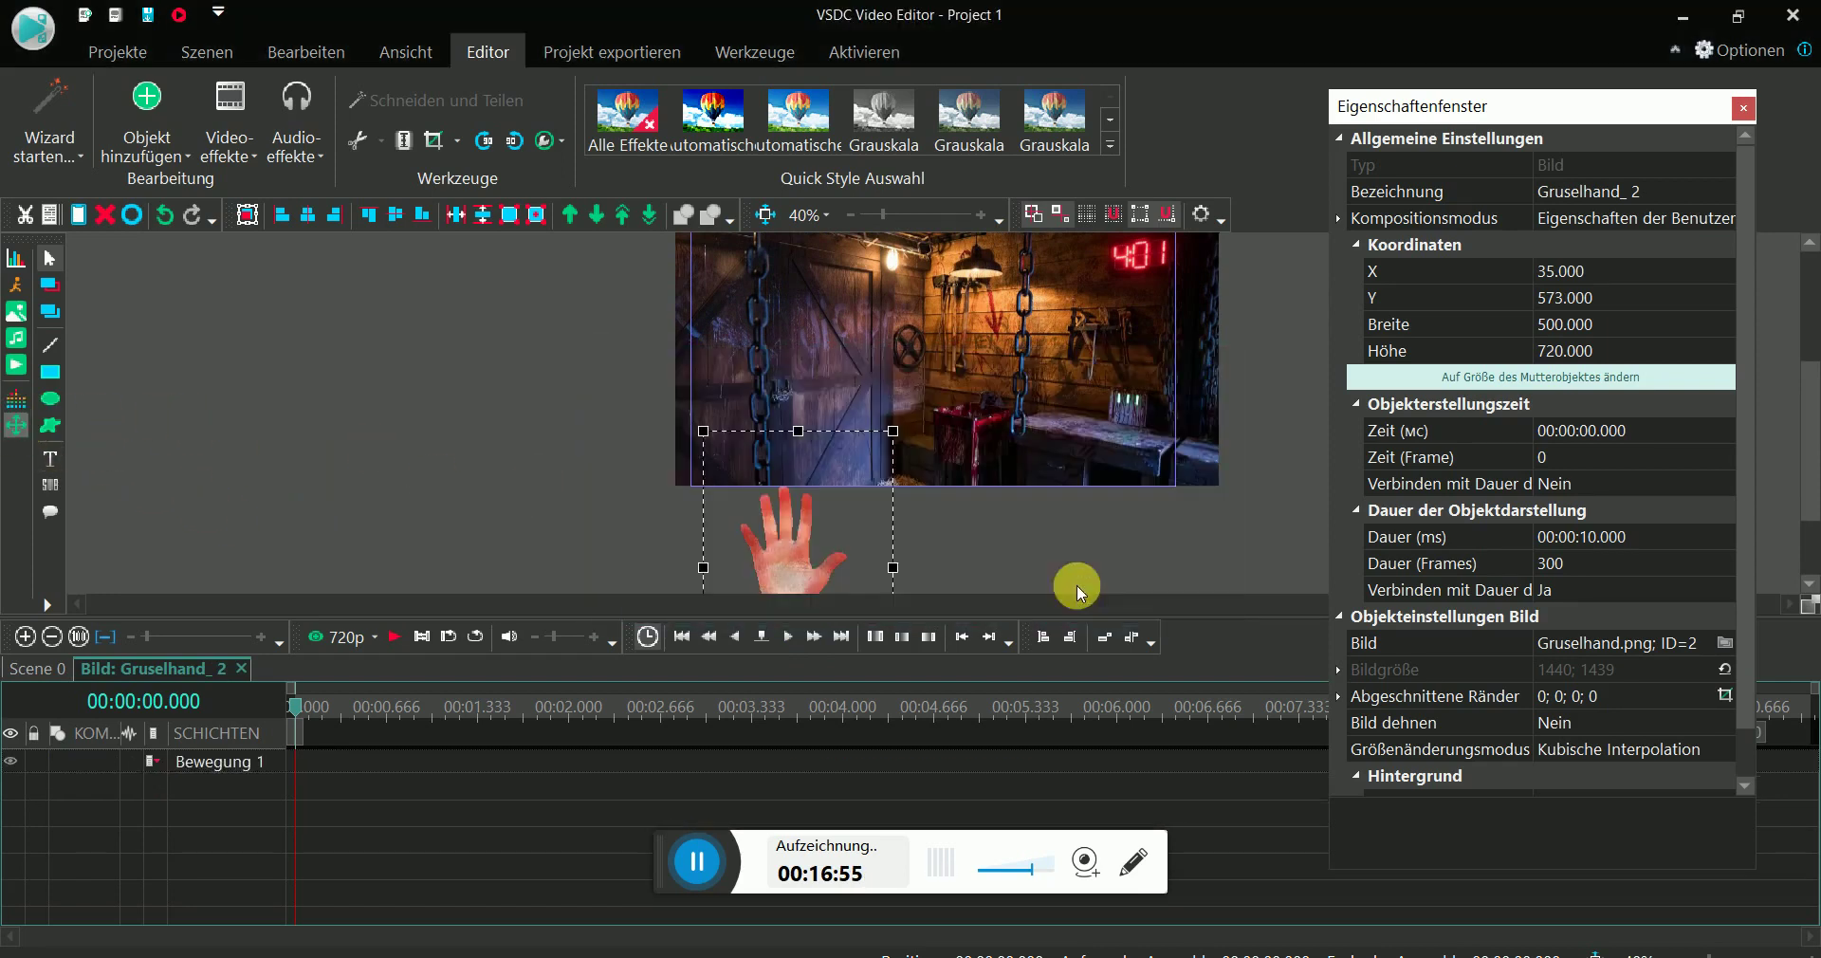
left_click(815, 573)
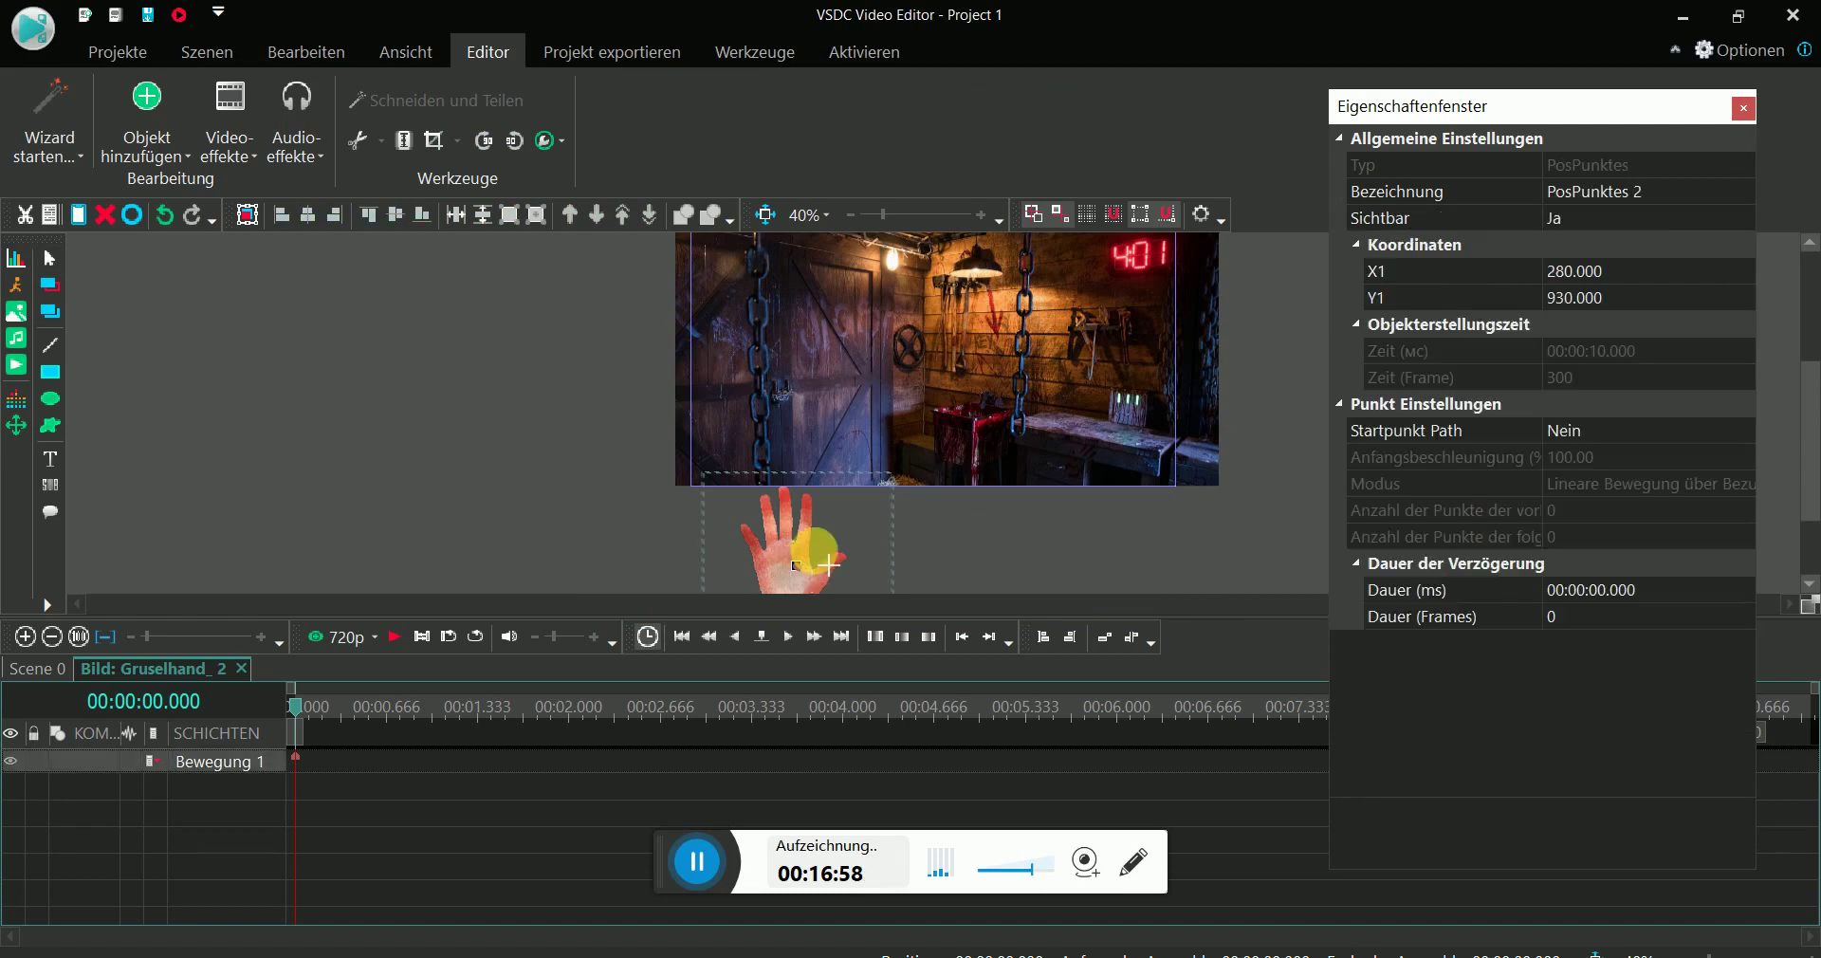
left_click(926, 400)
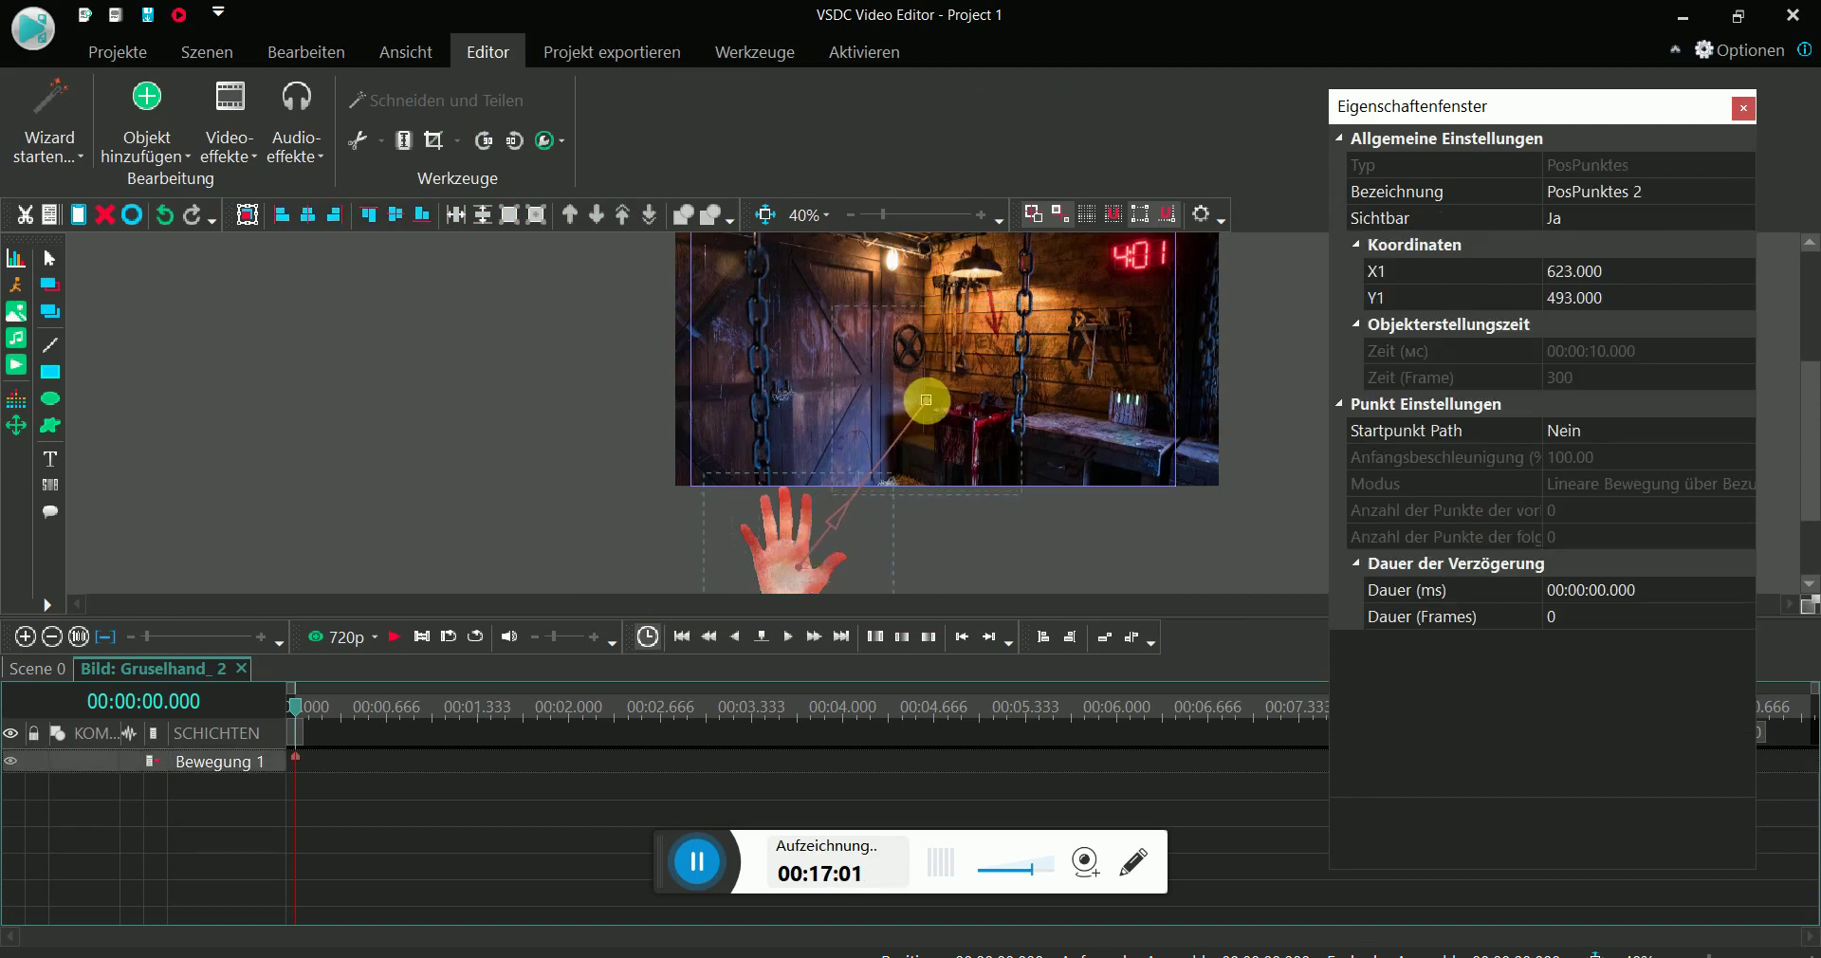
left_click(638, 406)
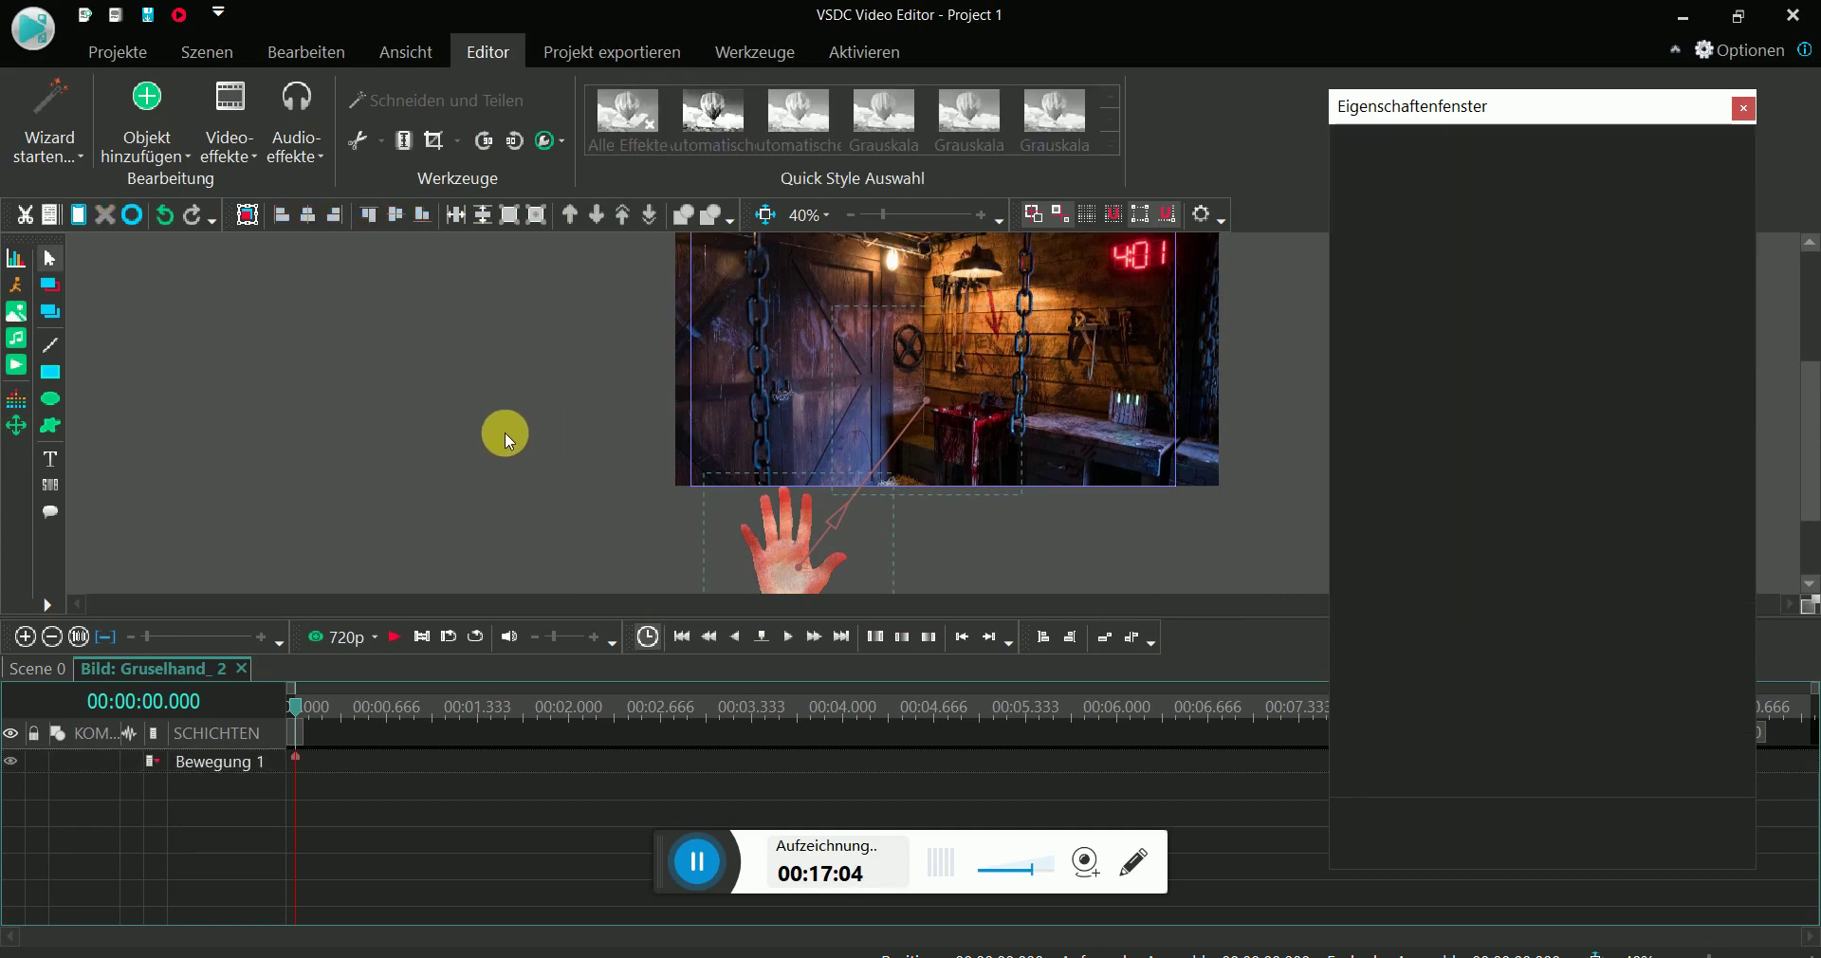
- Drag the movement's end keyframe so the hand arrives at 1.333 seconds
left_click_drag(1585, 105, 1448, 14)
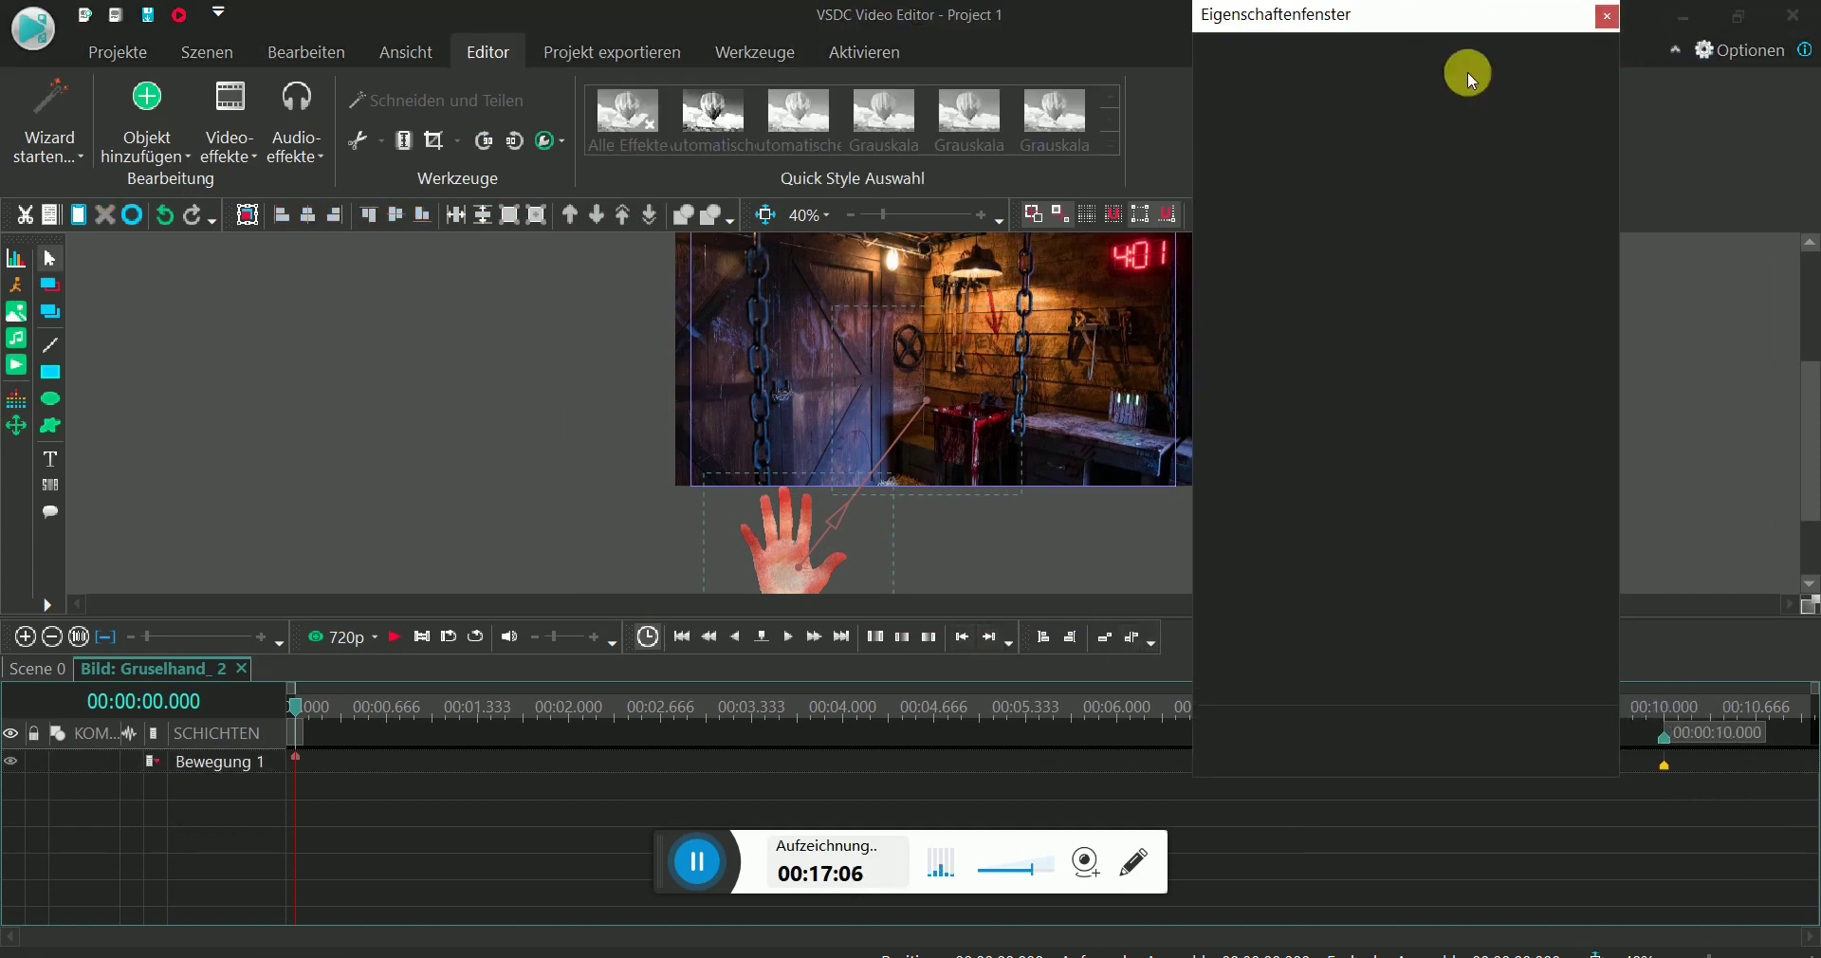
left_click(1667, 768)
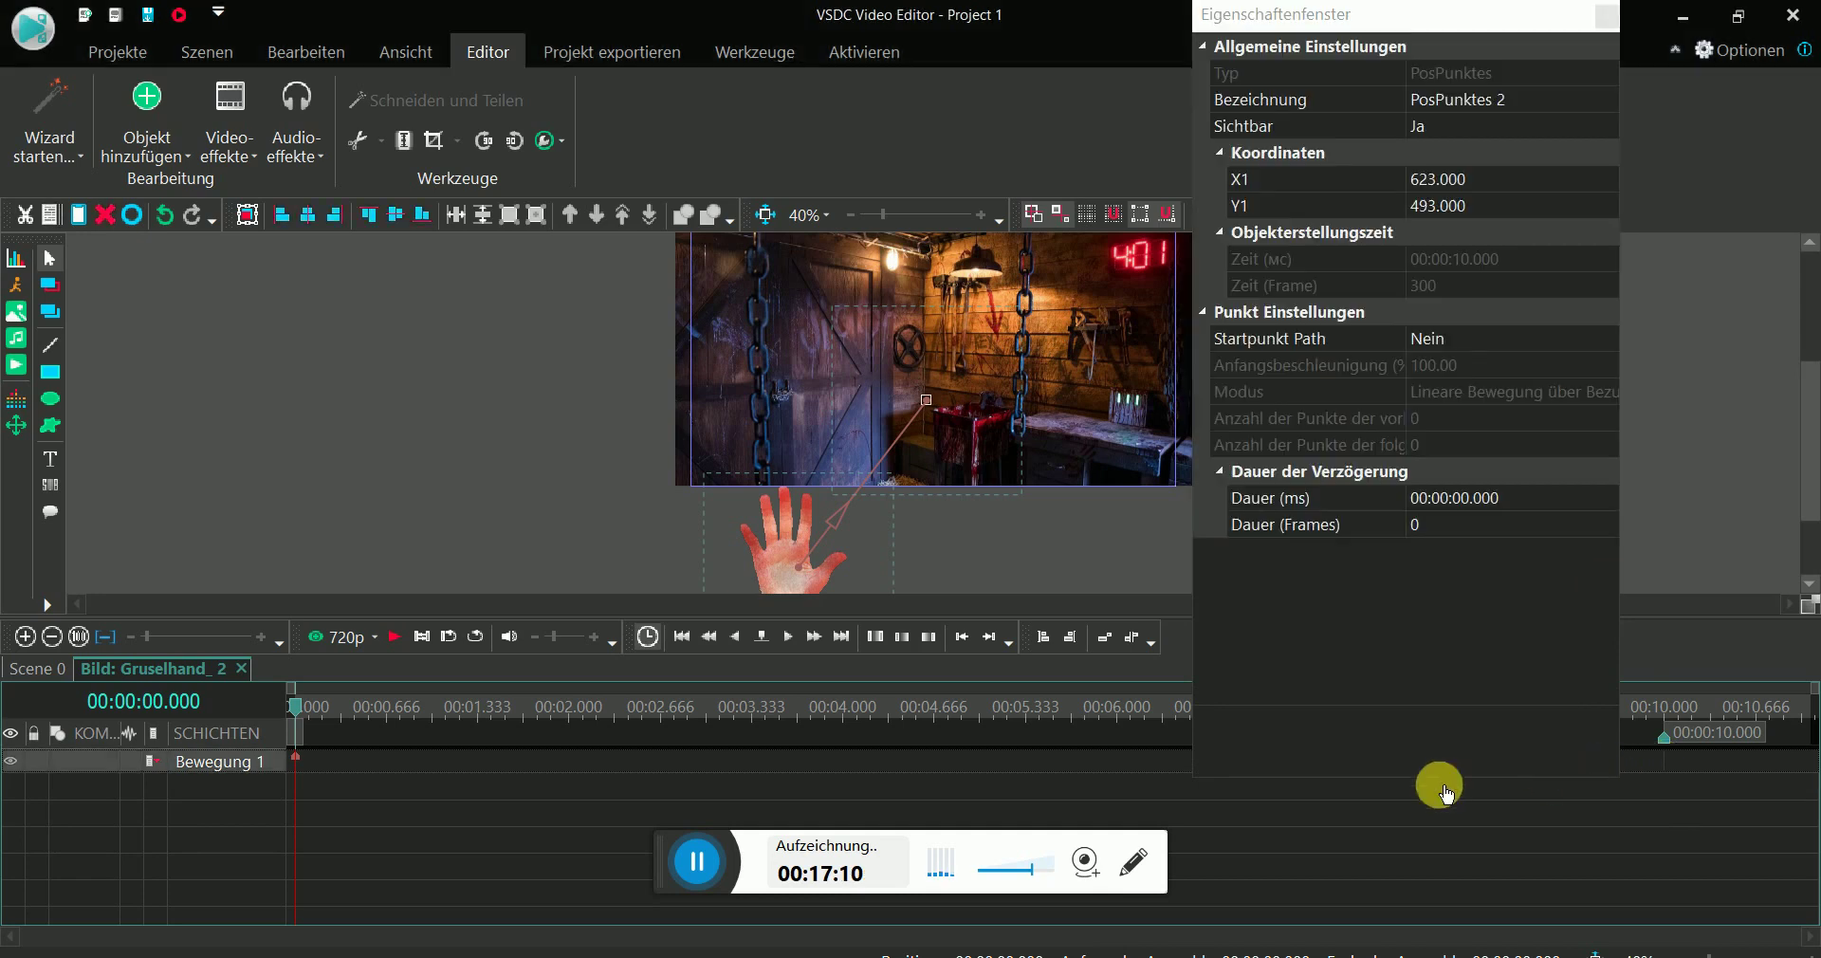
left_click_drag(559, 770, 485, 762)
- Move the Bewegung 1 end point to 1.166 s, preview, and return to Scene 0
left_click(332, 640)
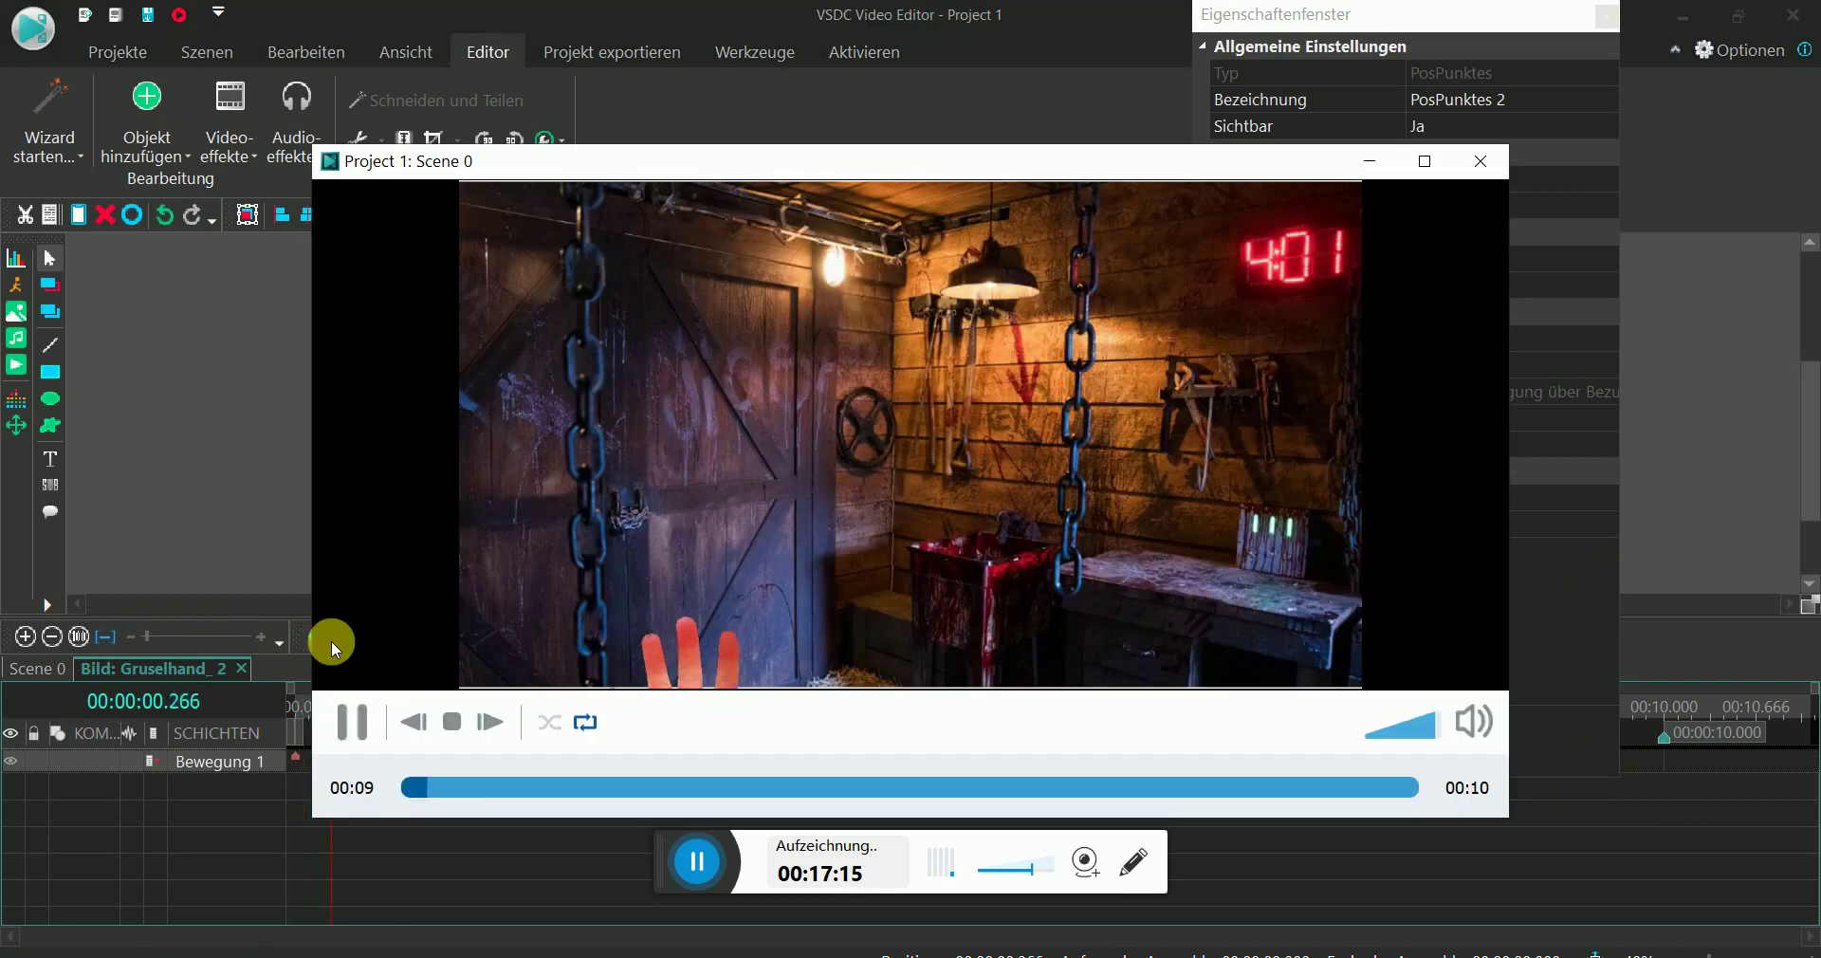
left_click(1485, 162)
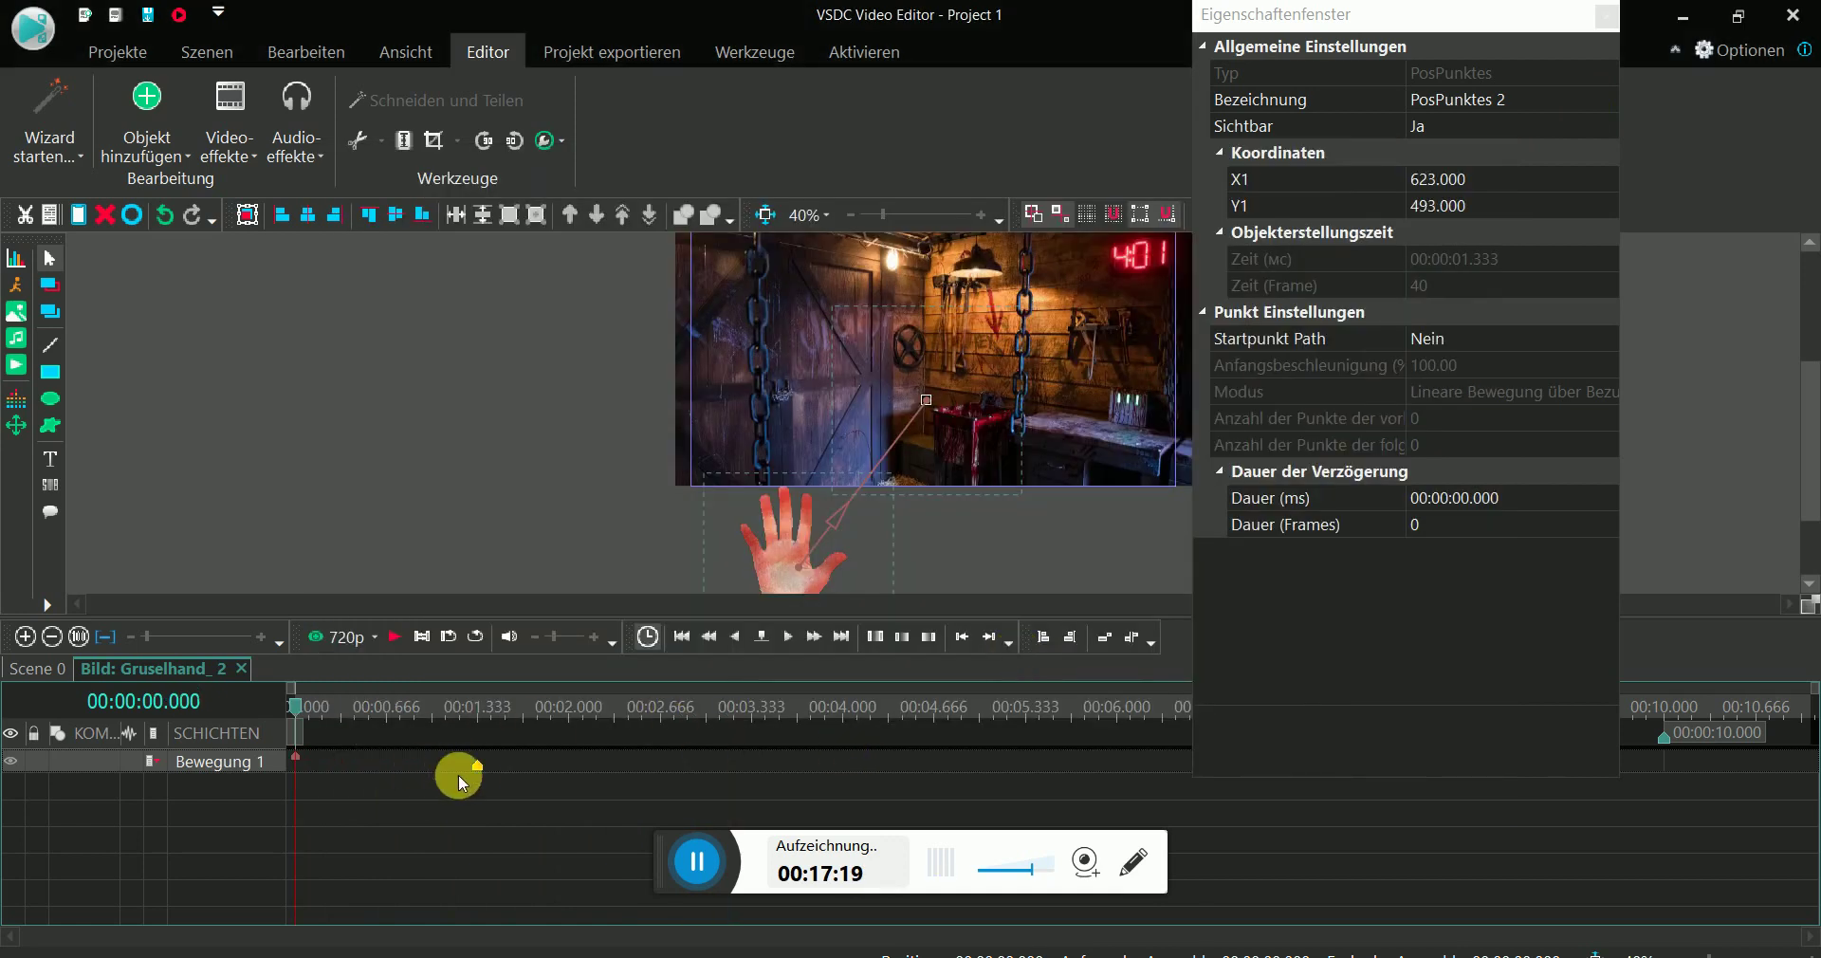
left_click_drag(477, 770, 456, 768)
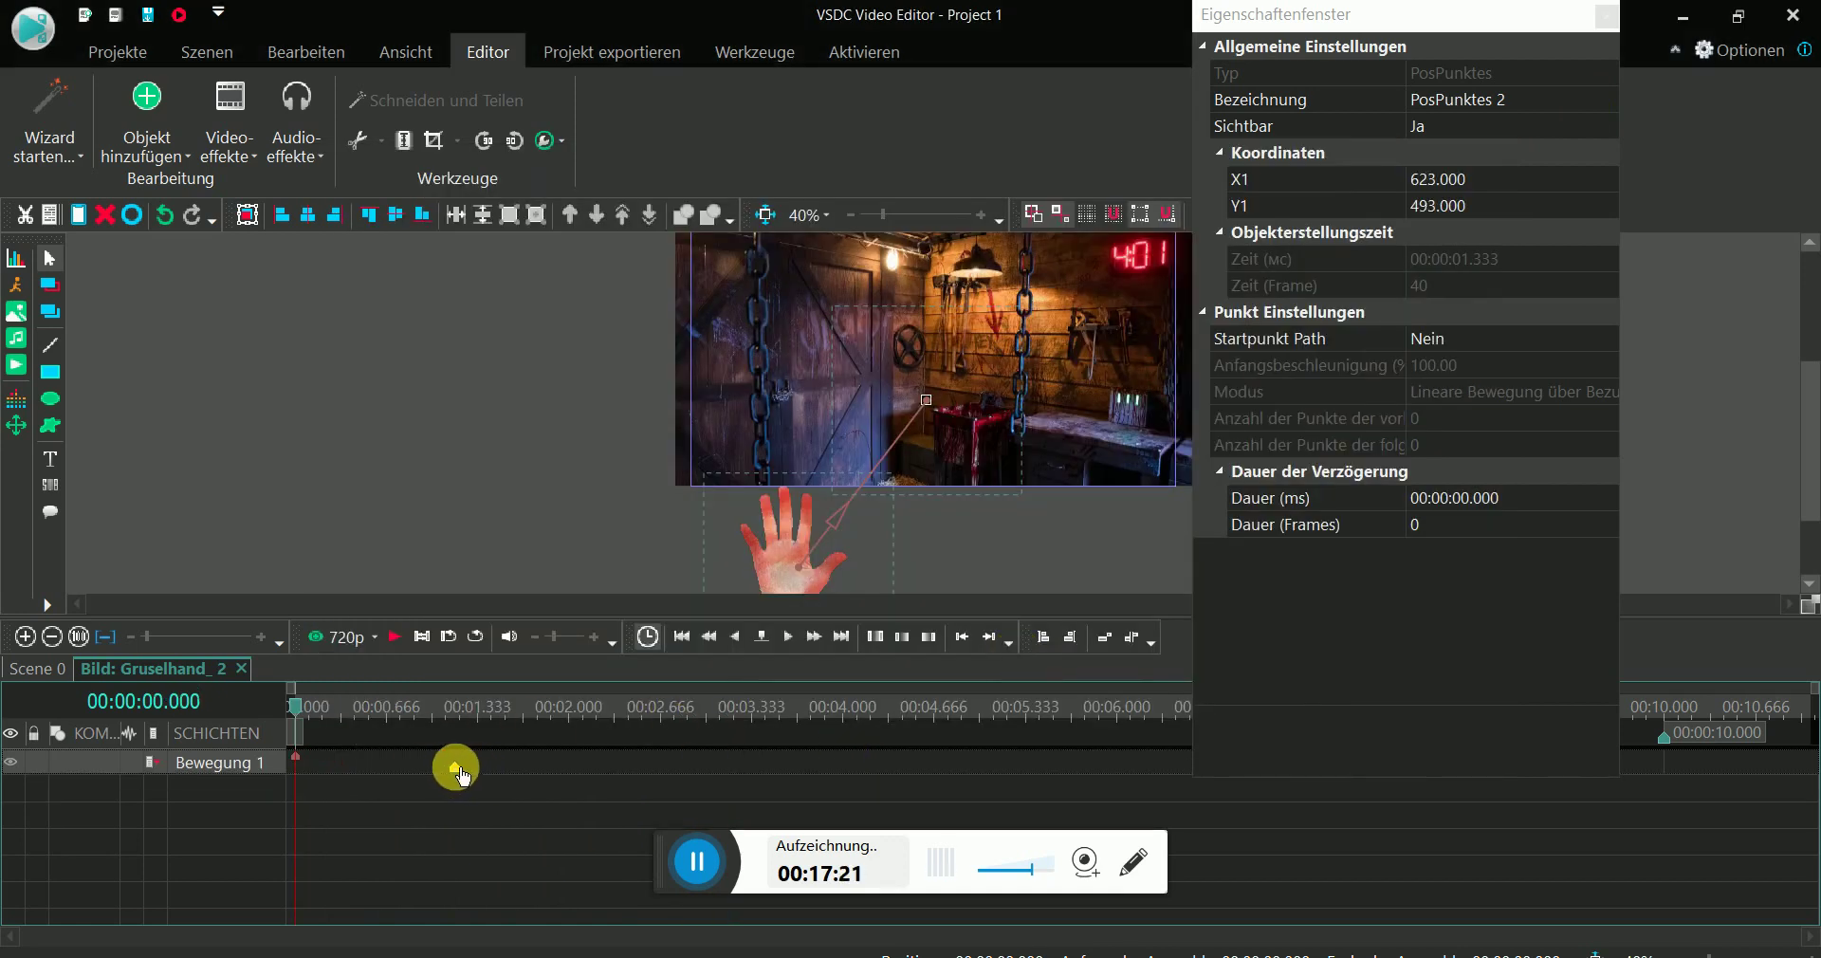
left_click(356, 644)
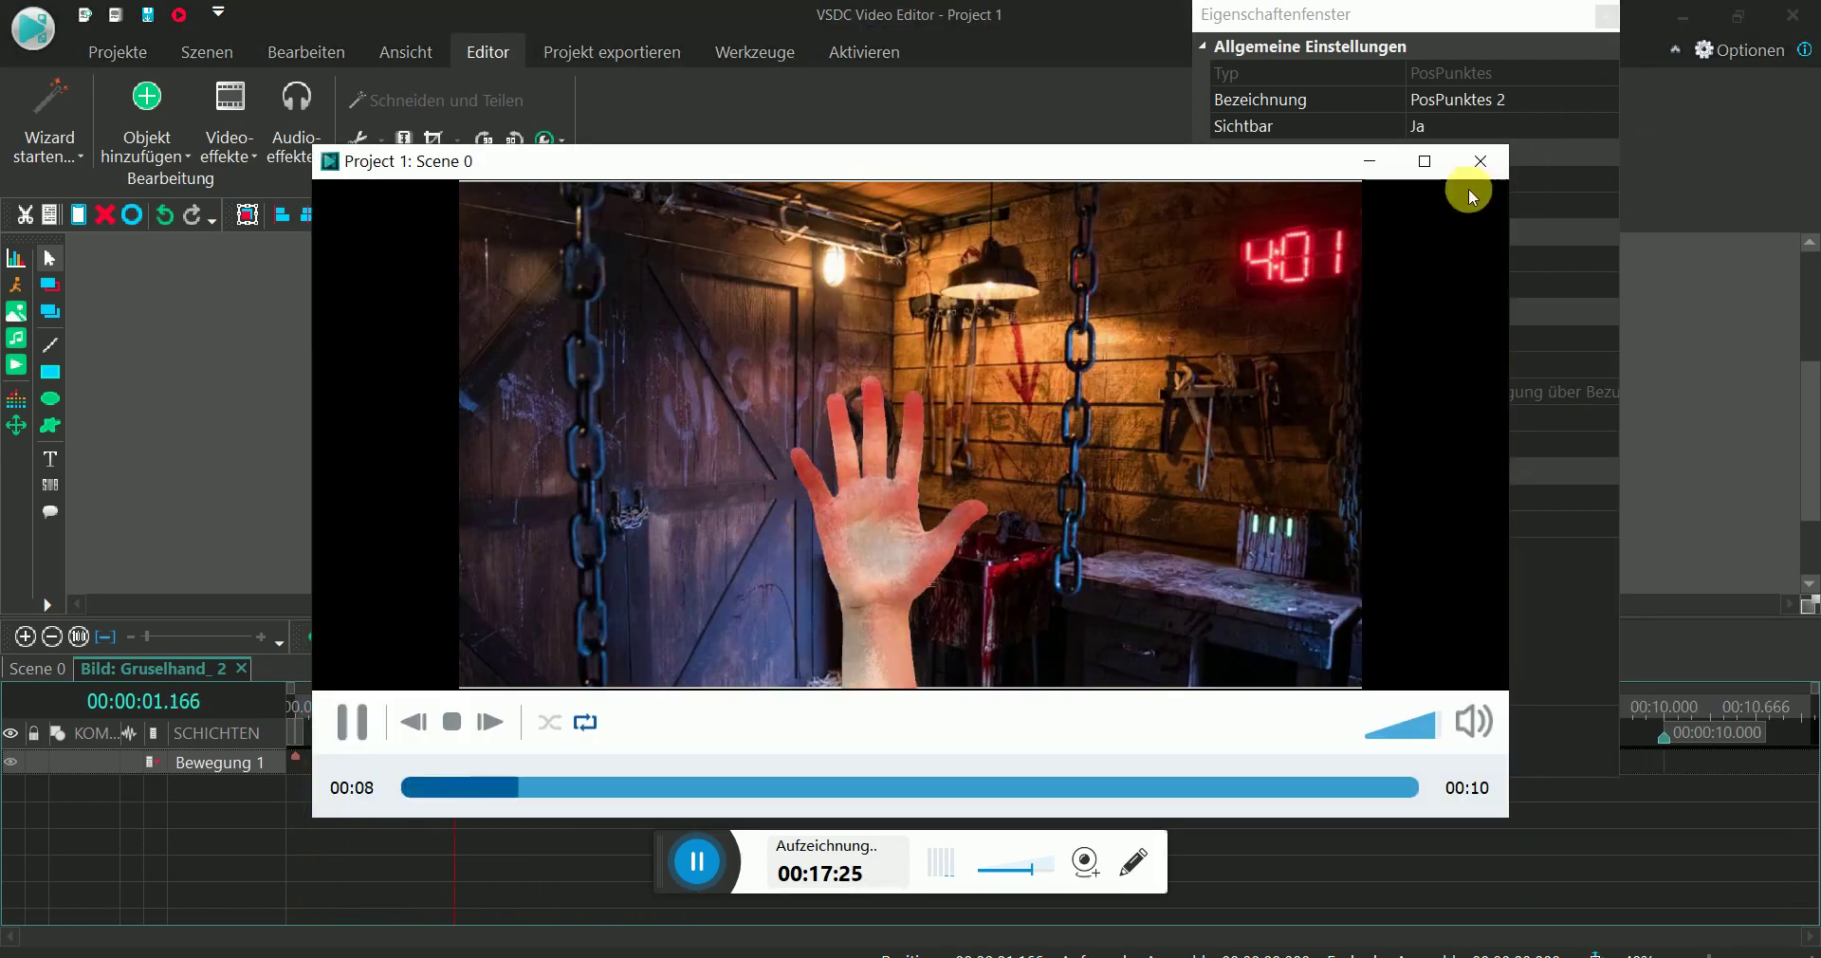
left_click(1475, 167)
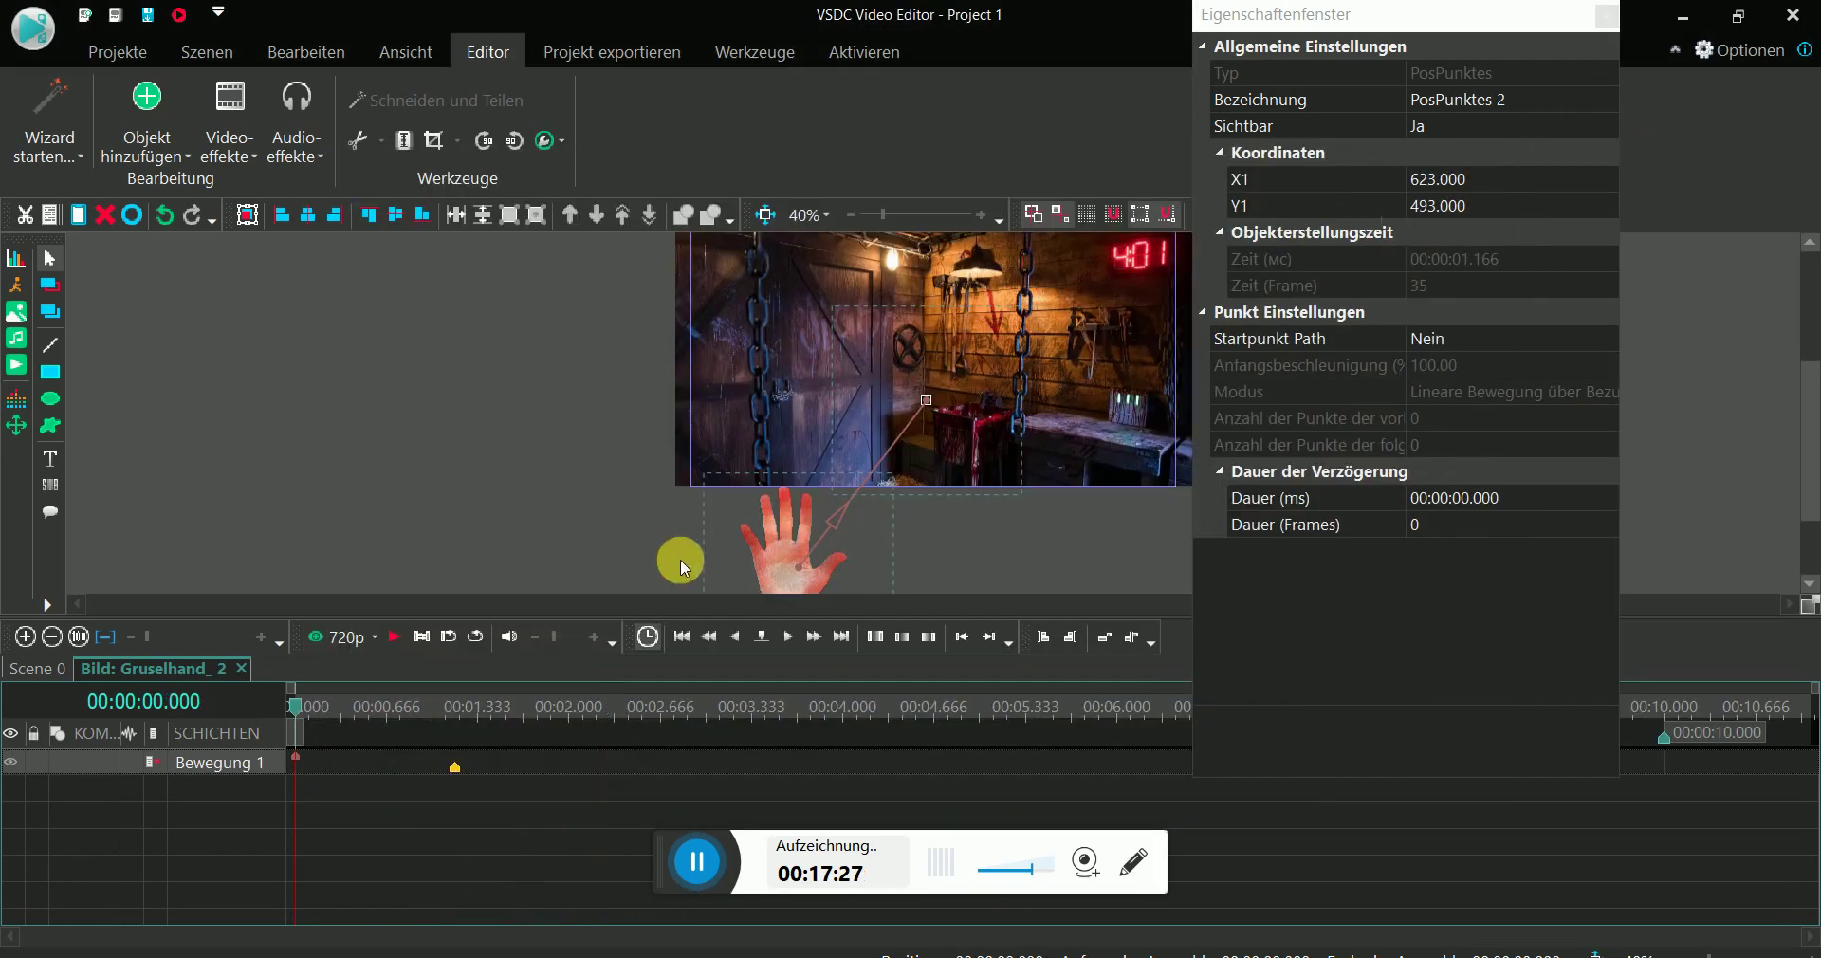
left_click(48, 670)
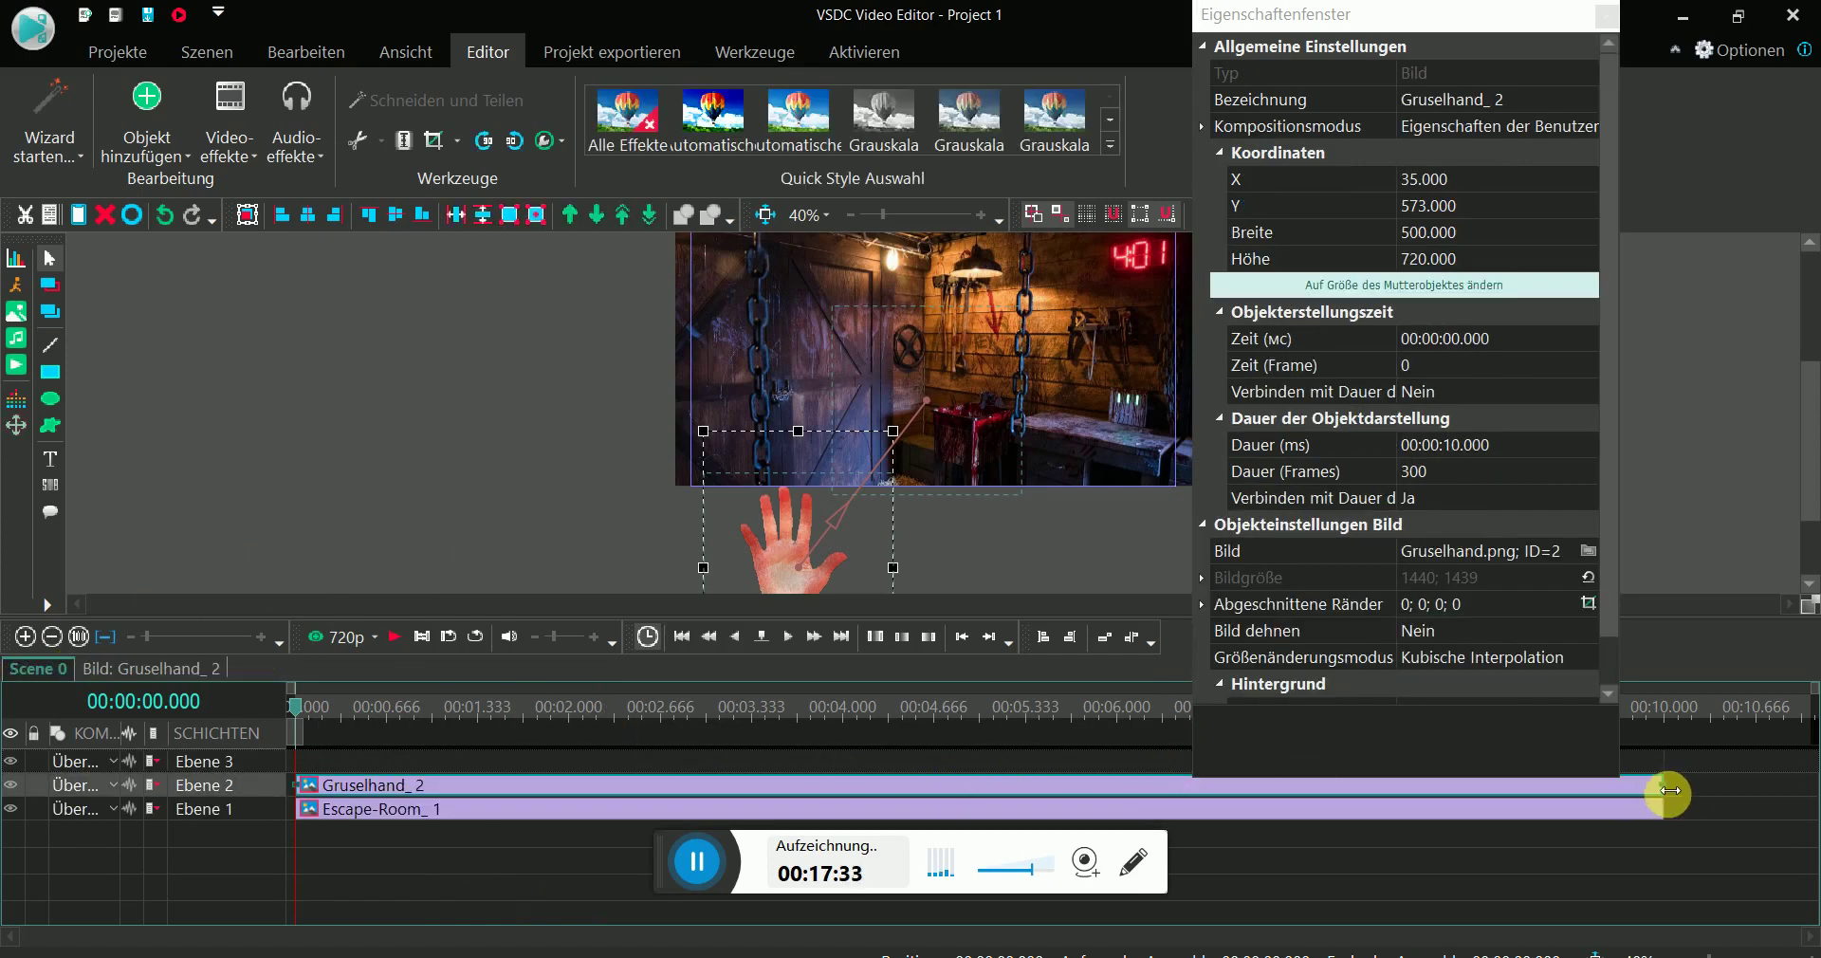
- Trim the Gruselhand_2 clip on Ebene 2 to 4.833 seconds, checking it in the preview
mouse_move(1669, 789)
left_mouse_down()
mouse_move(1043, 793)
mouse_move(1121, 793)
left_mouse_up()
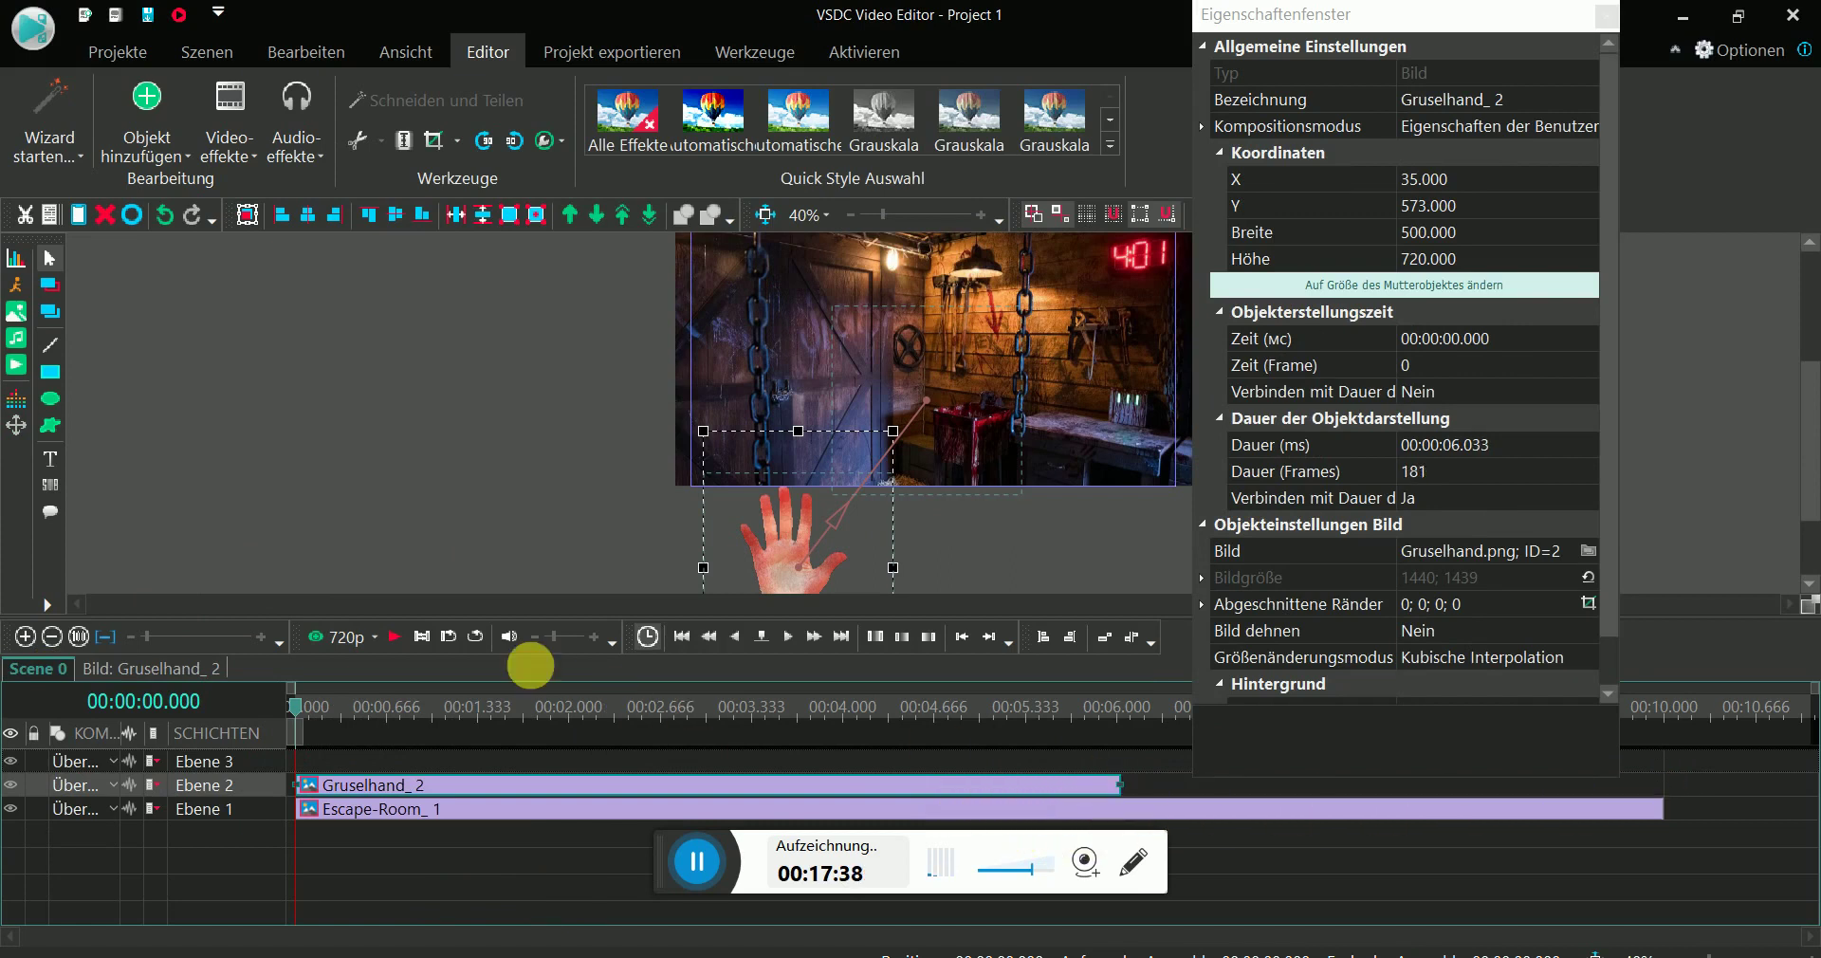
left_click(350, 642)
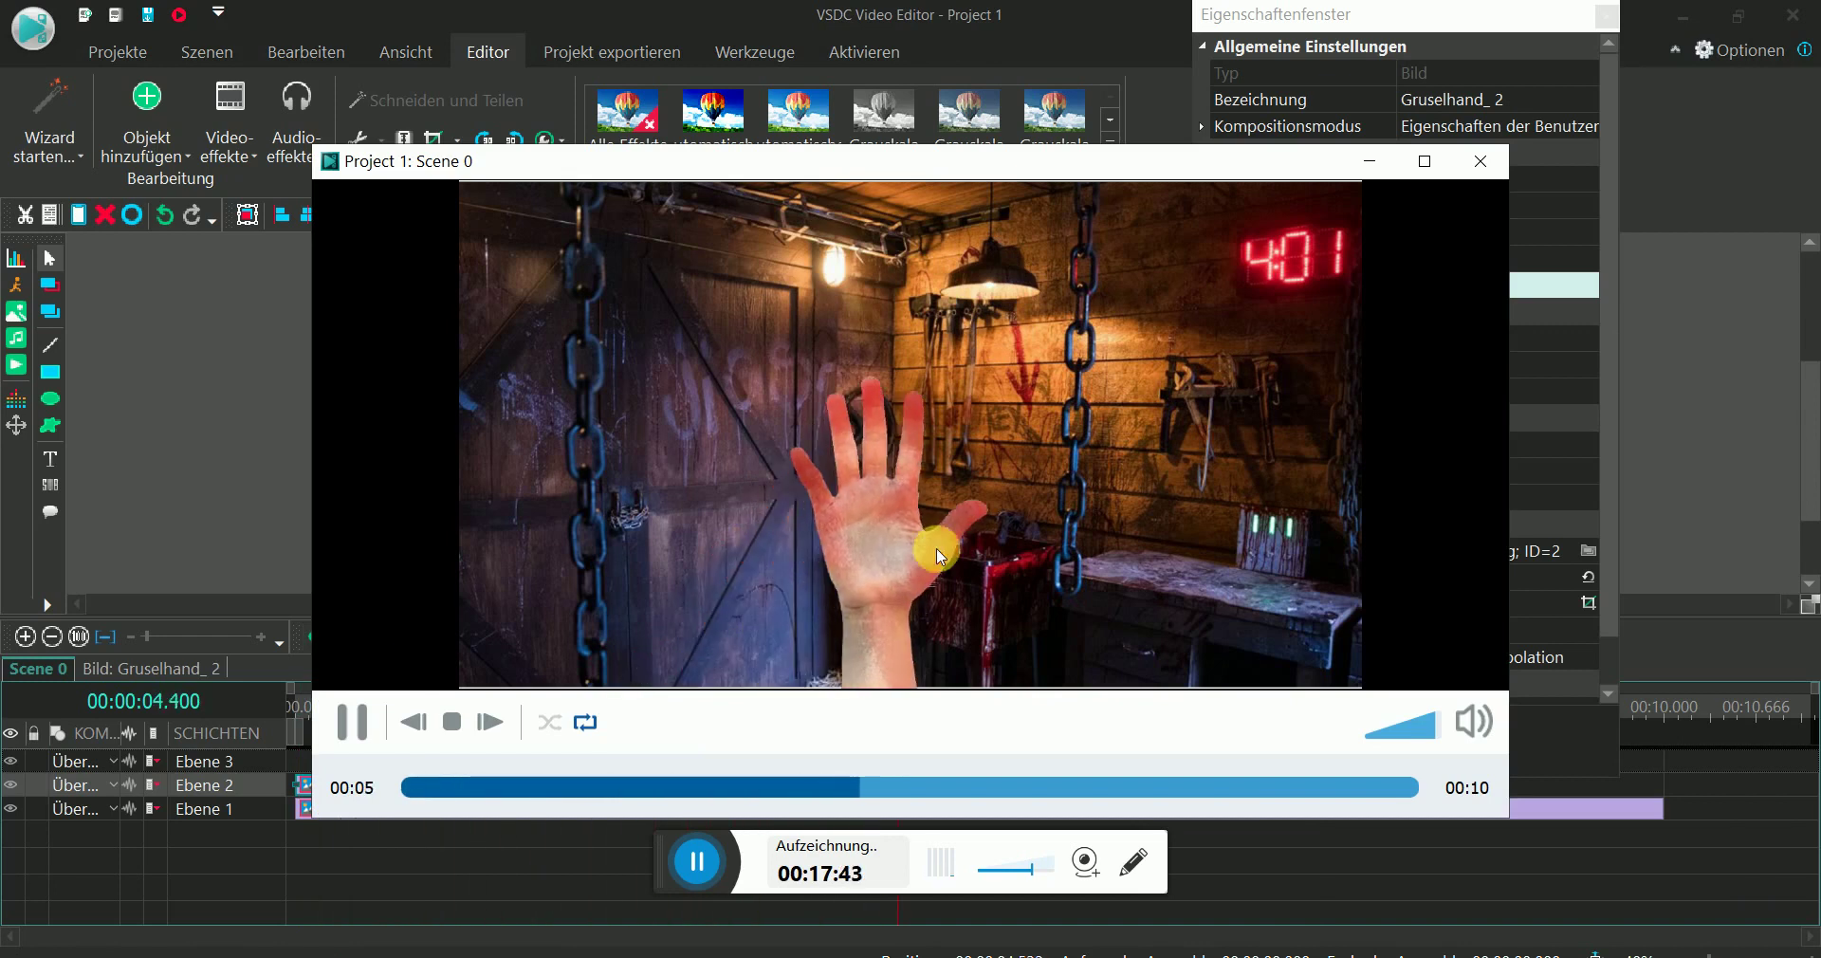
left_click(1494, 165)
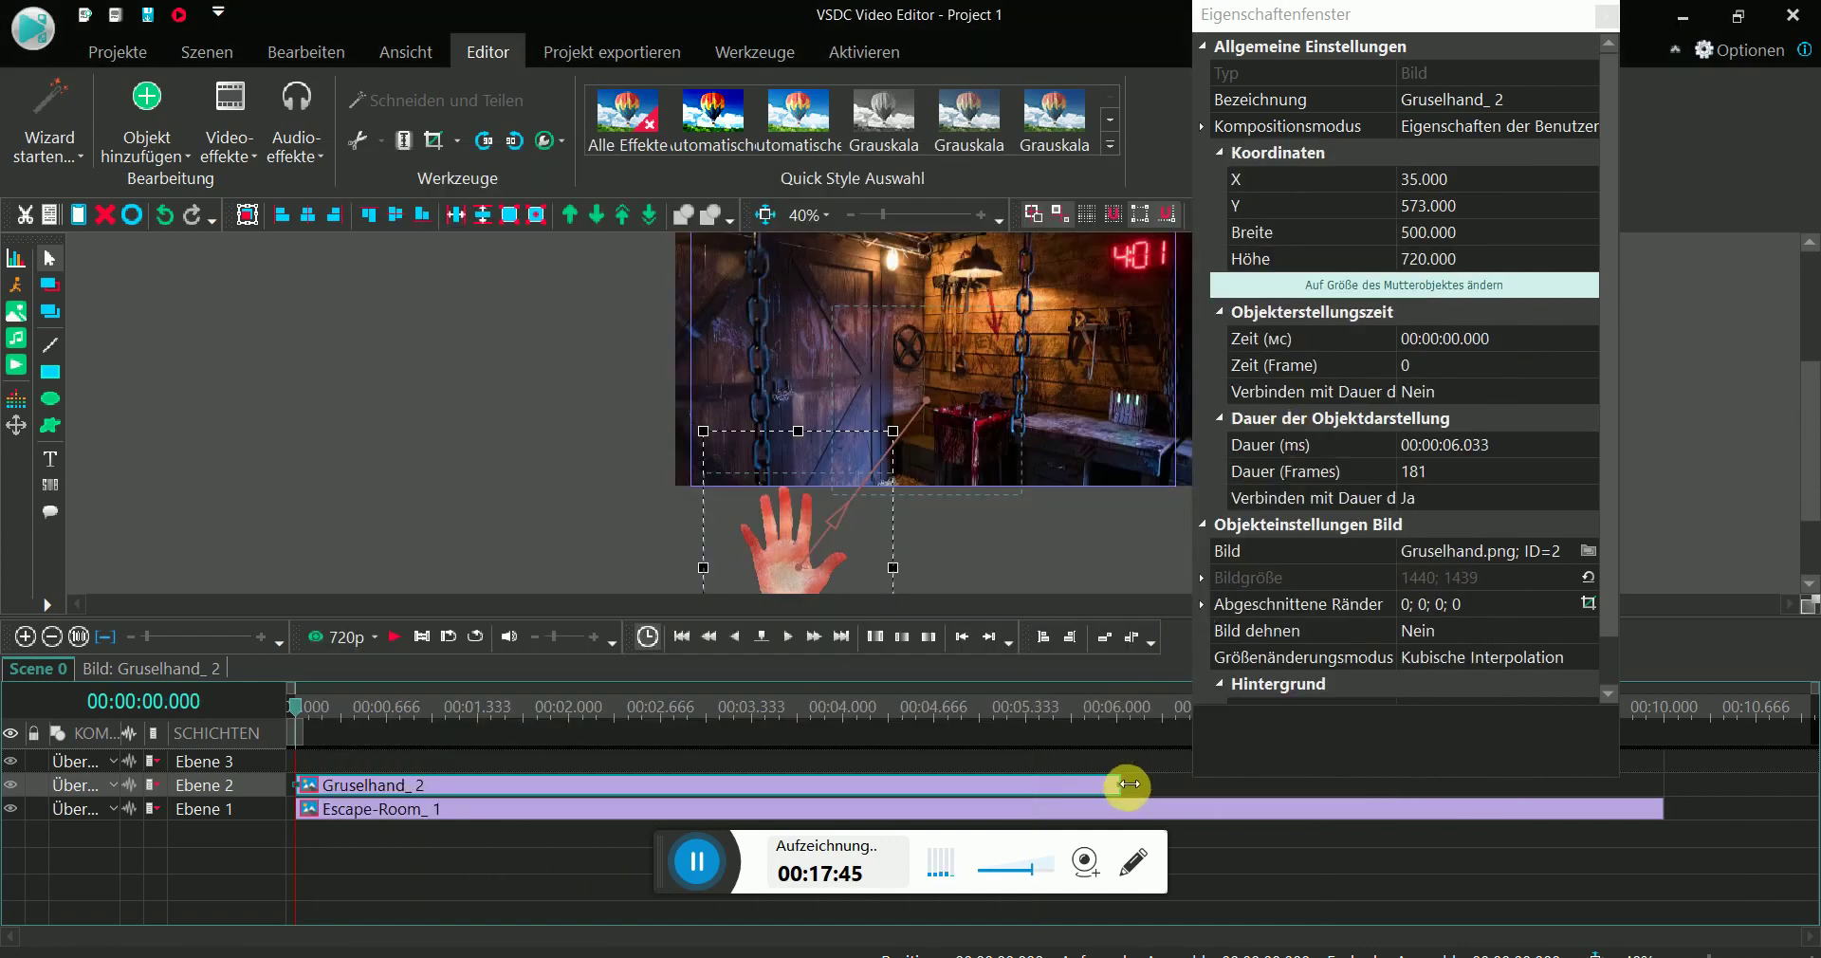
left_click_drag(1122, 787, 972, 808)
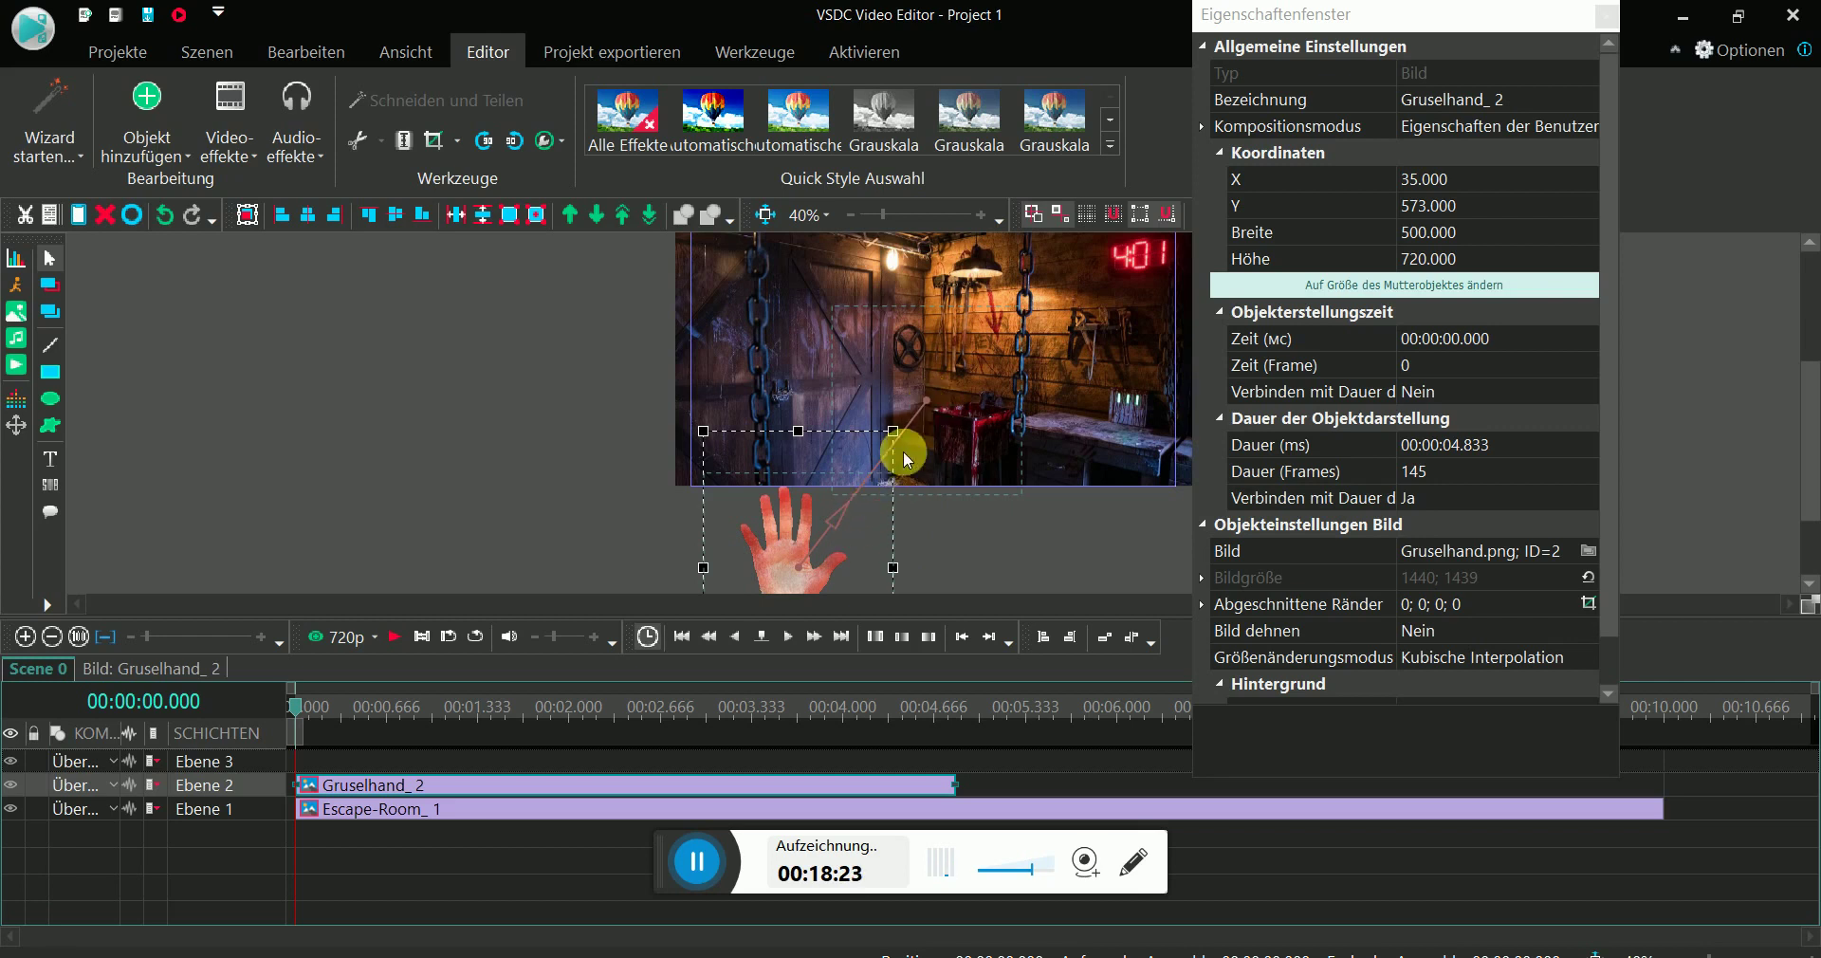
- Move the playhead to 00:00:01.866 to show the hand fully risen
left_click_drag(295, 707, 556, 707)
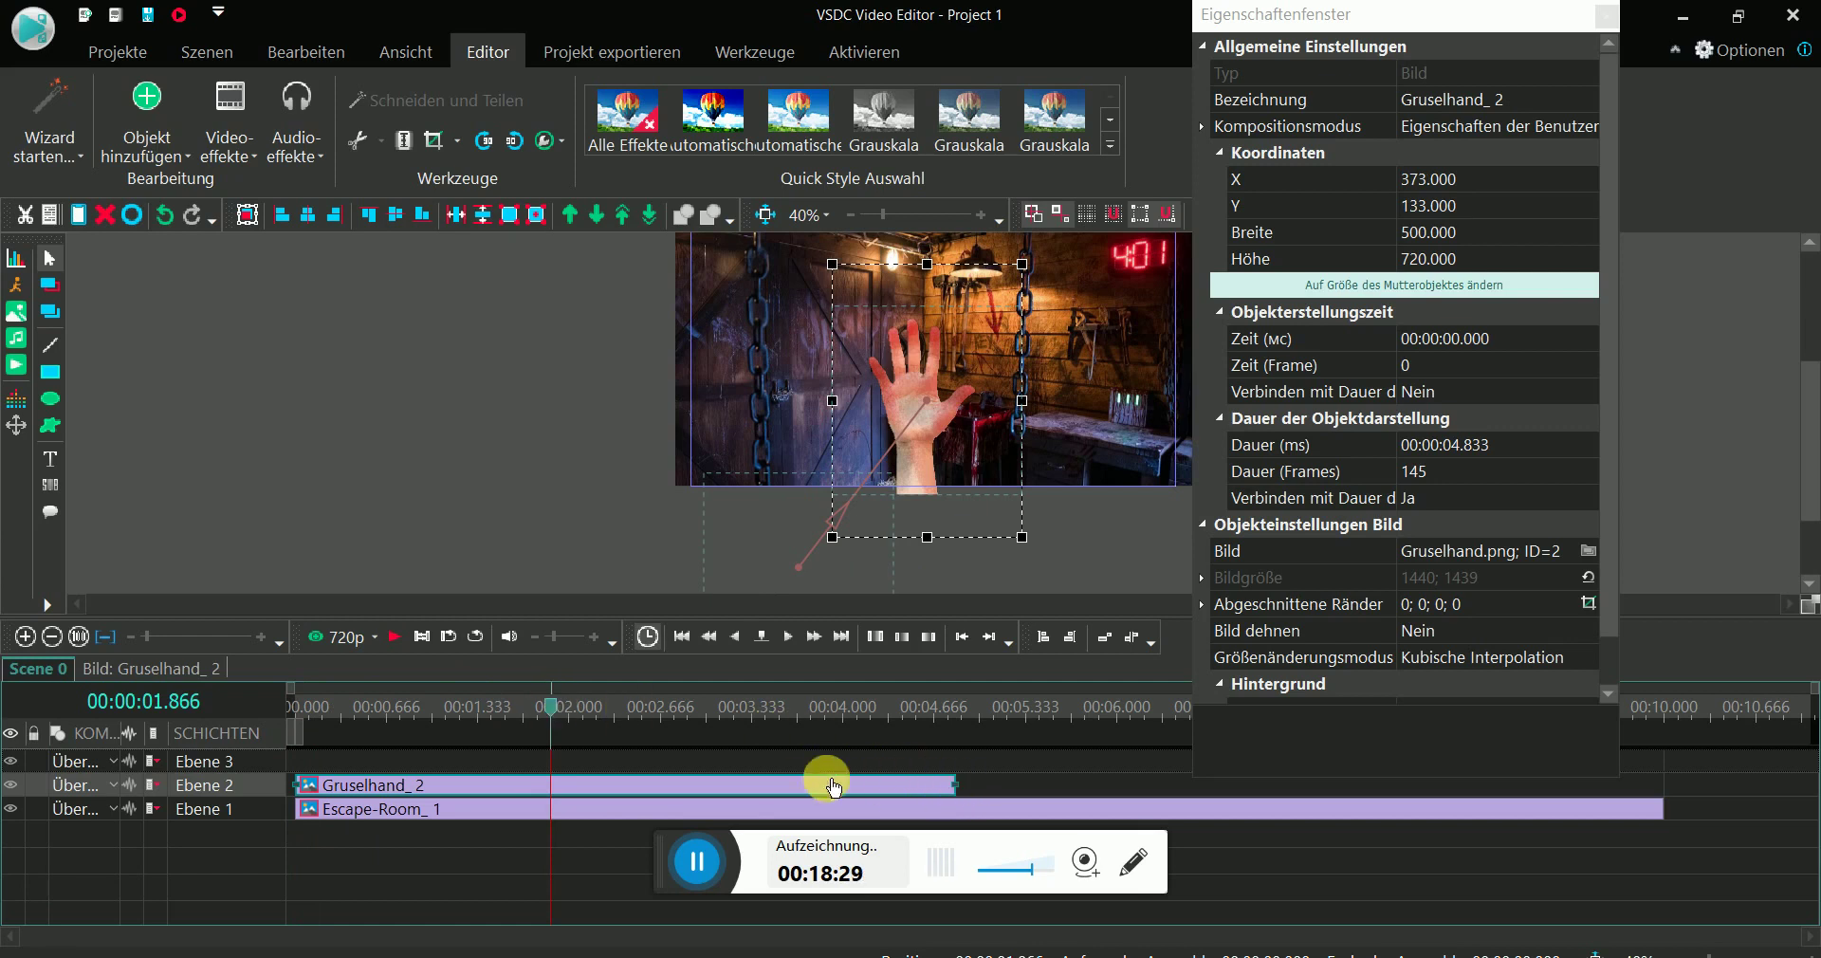
mouse_move(543, 789)
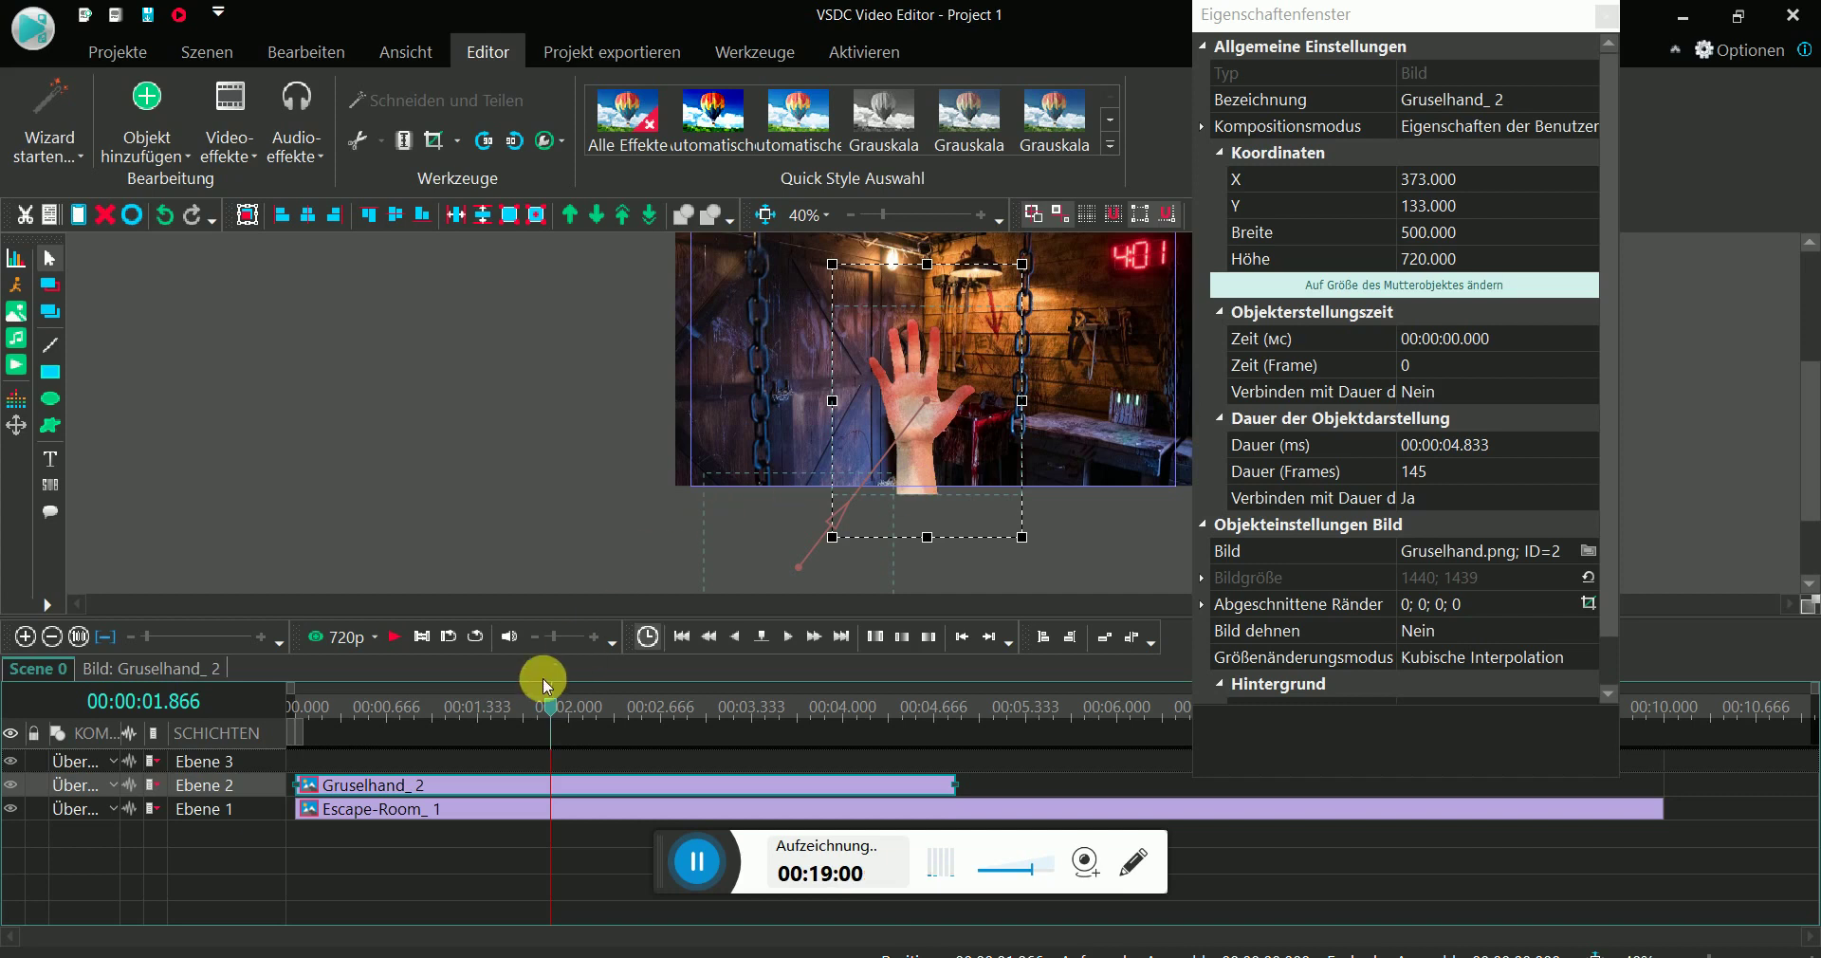
- Check the movement end point, then trim Gruselhand_2 to about 2 seconds and preview
double_click(528, 791)
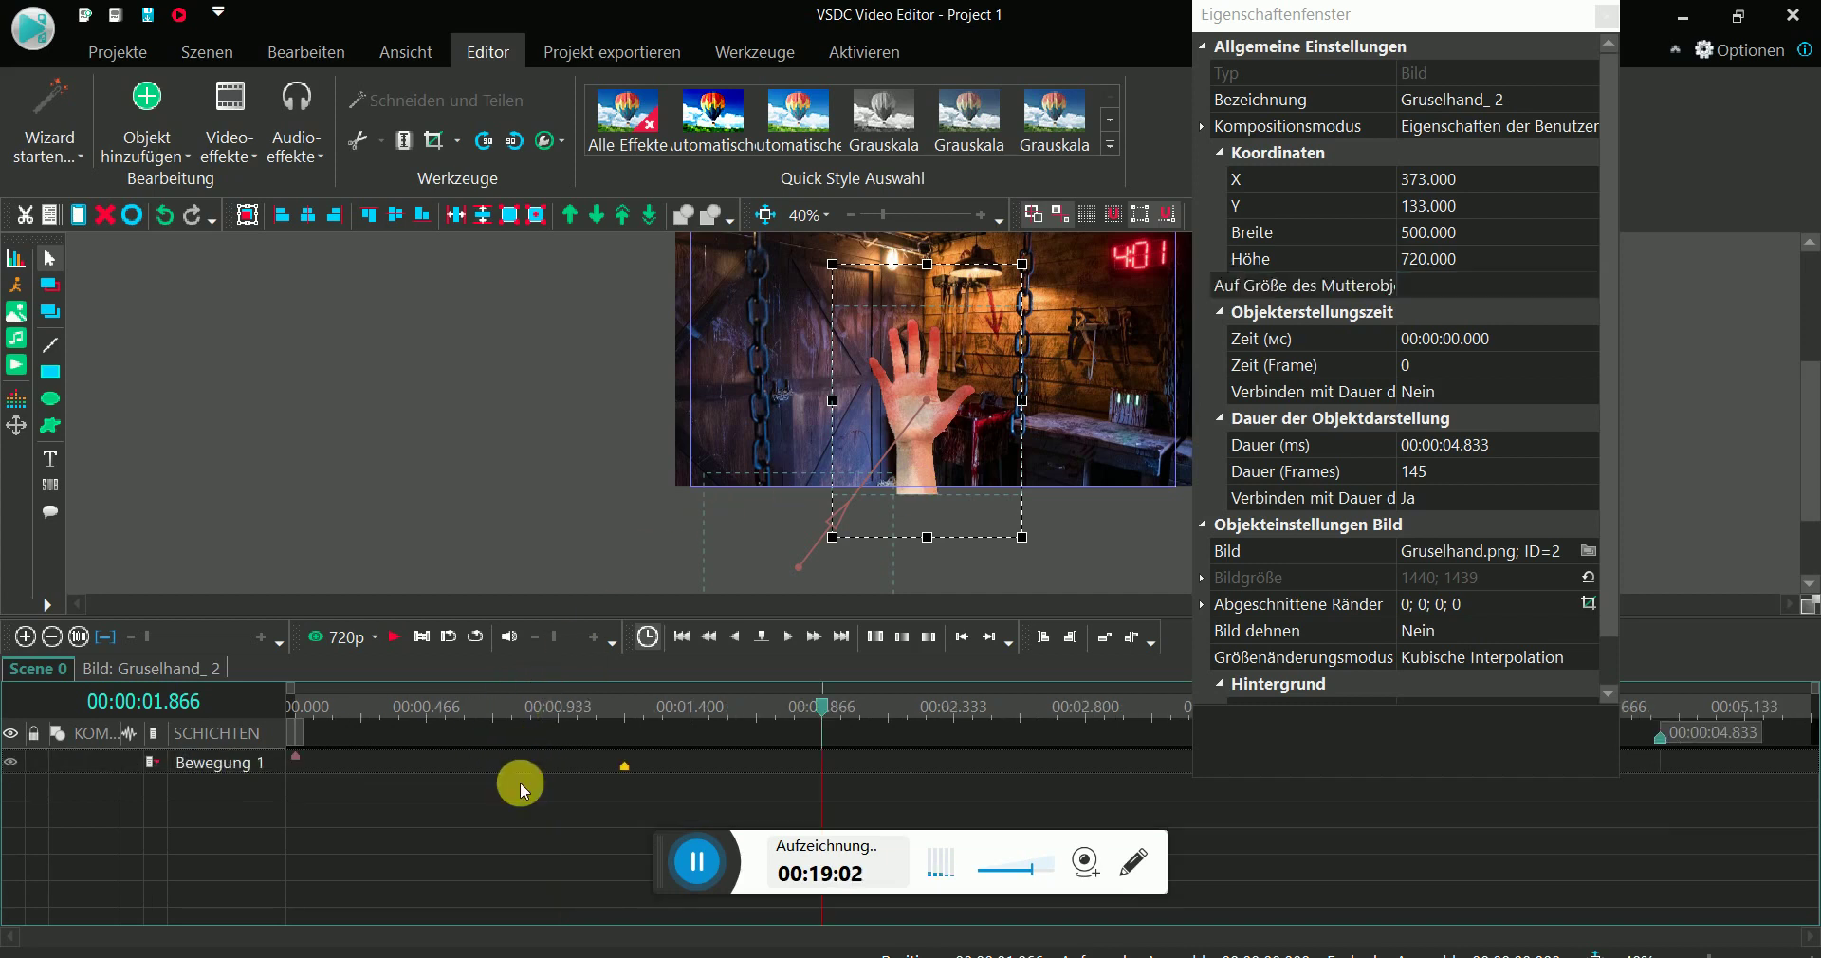
left_click(634, 776)
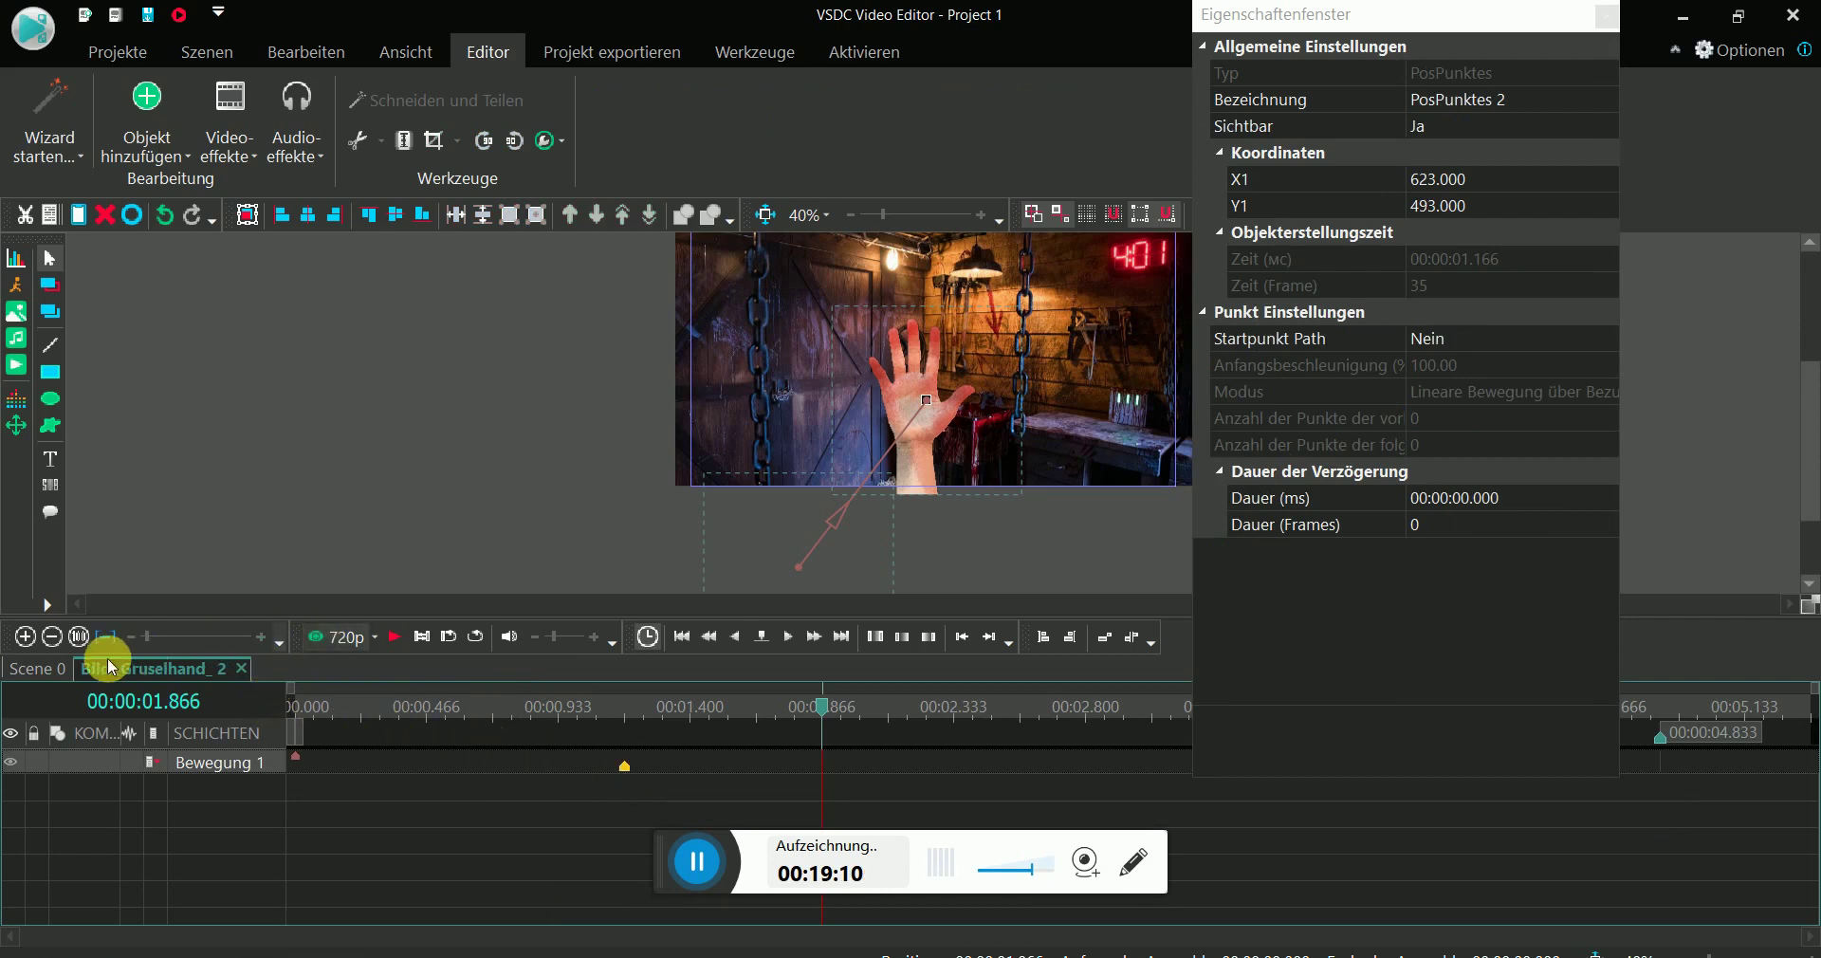
left_click(36, 668)
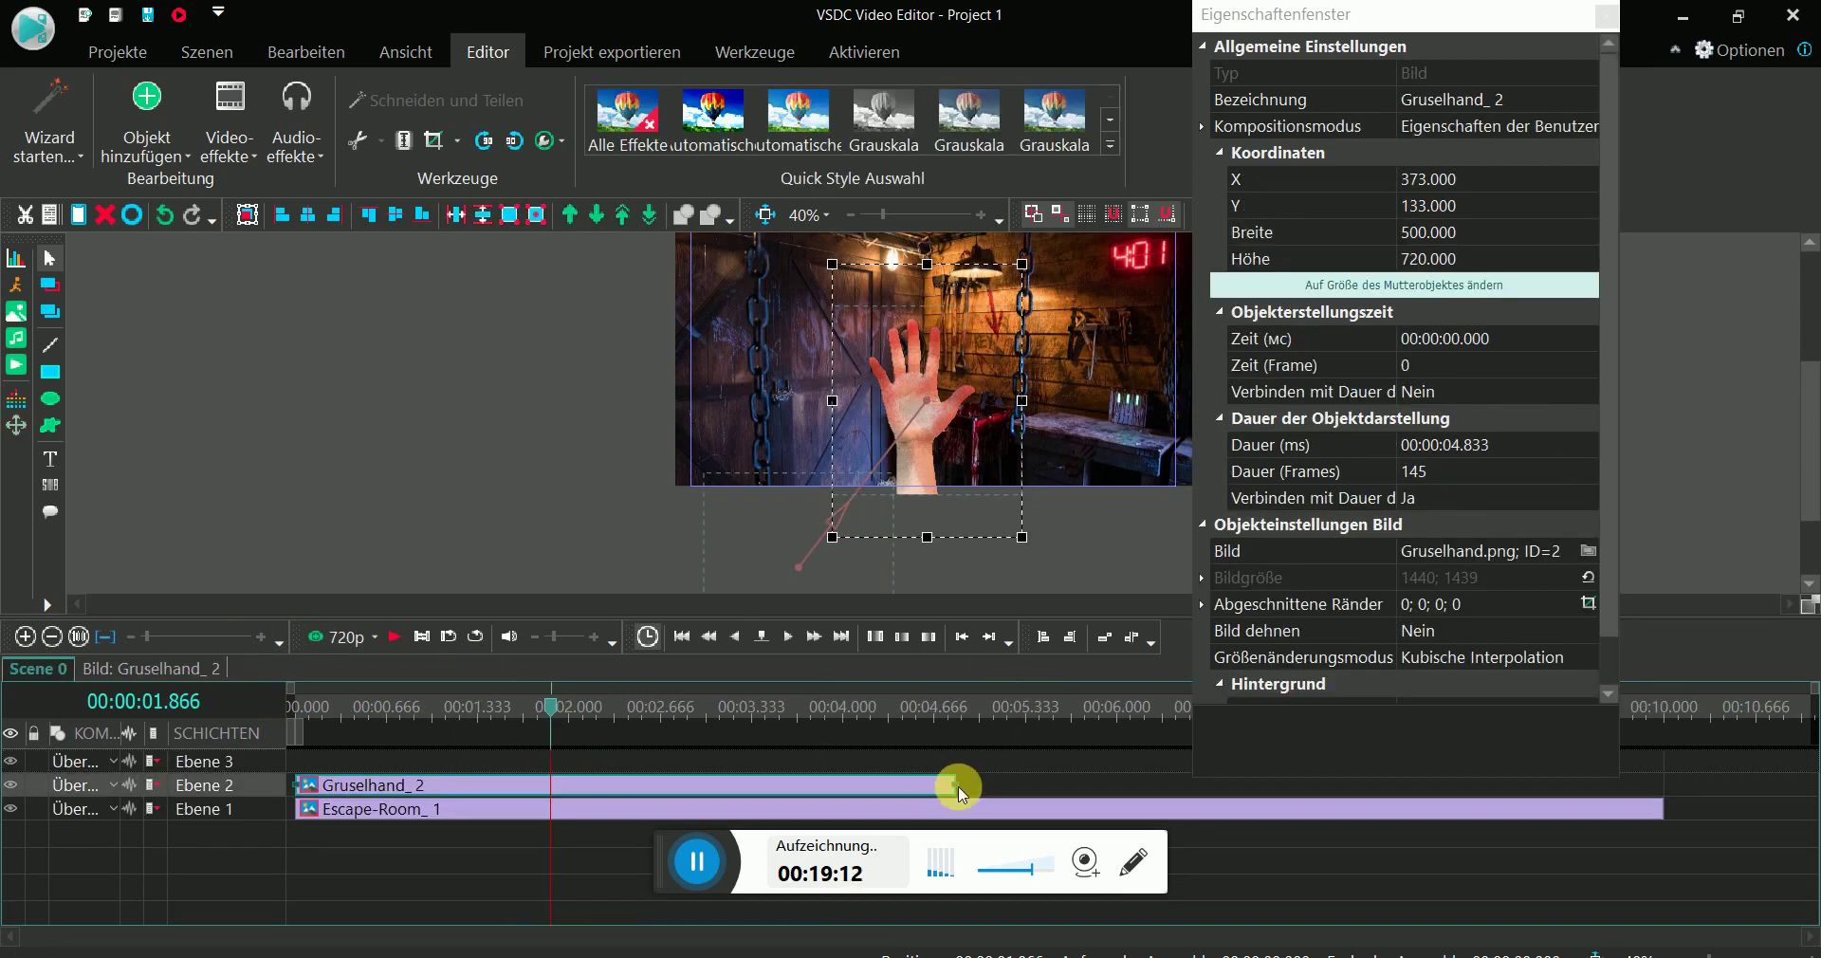
mouse_move(956, 787)
left_mouse_down()
mouse_move(581, 788)
mouse_move(581, 803)
left_mouse_up()
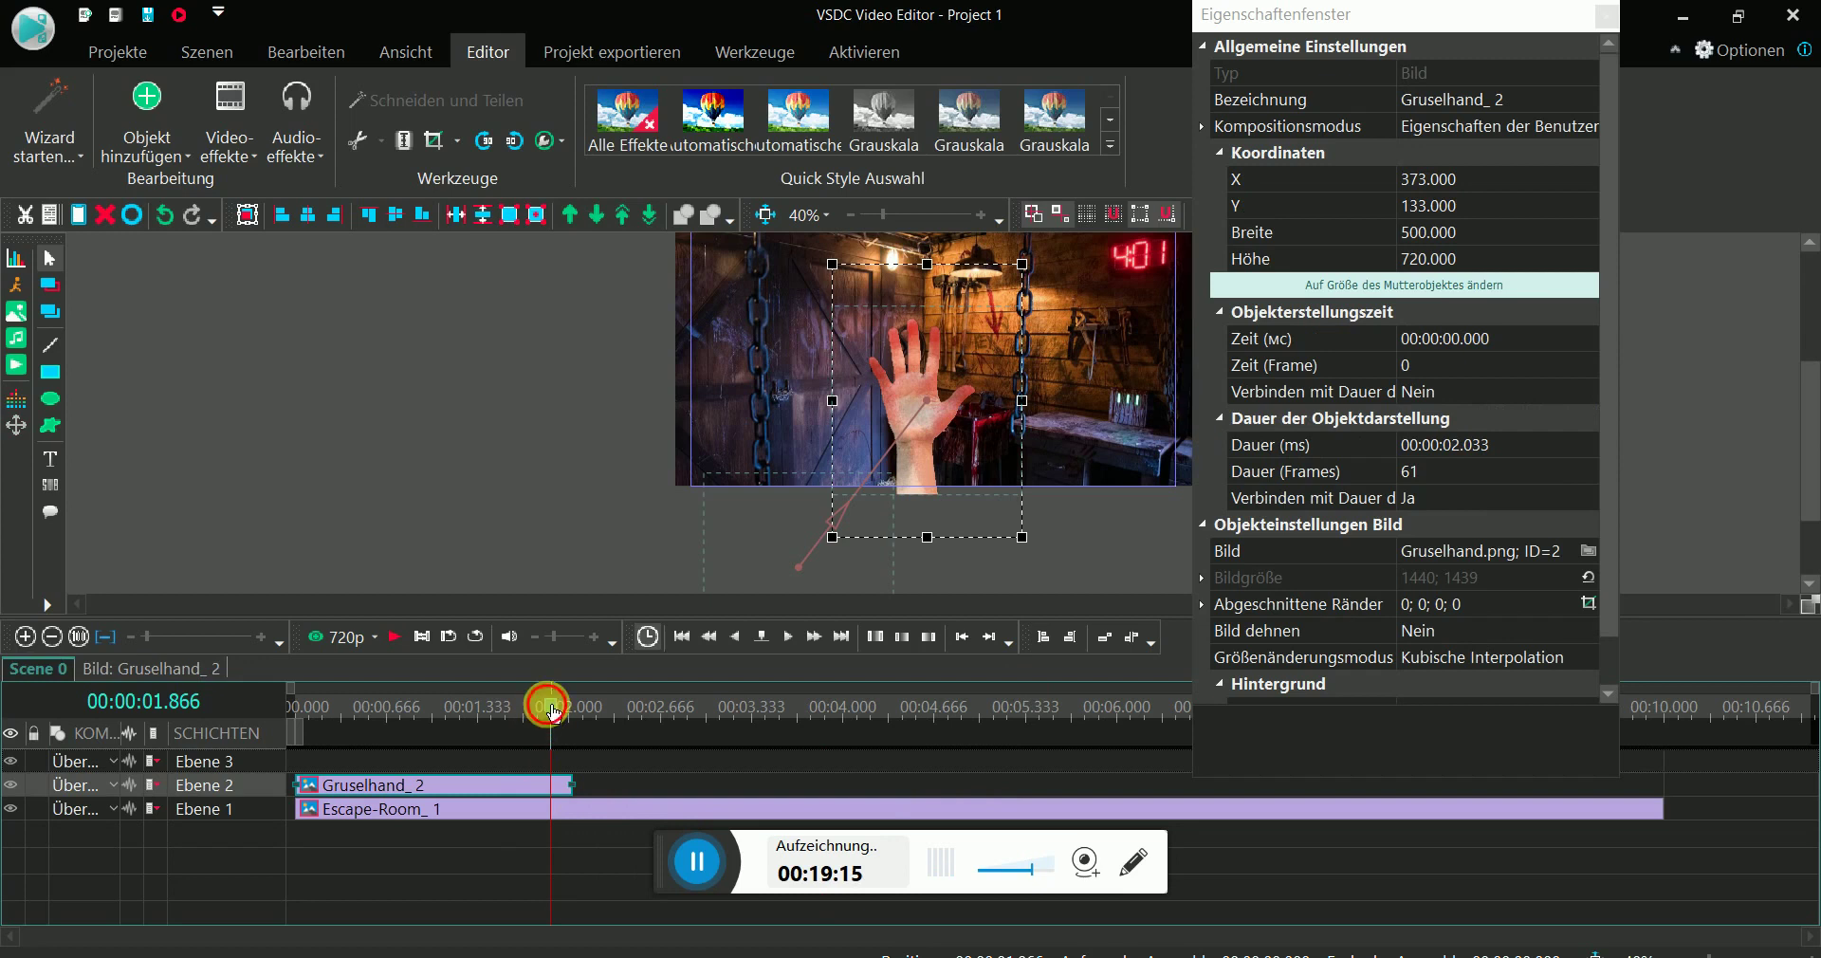
left_click_drag(550, 710, 504, 711)
left_click(318, 636)
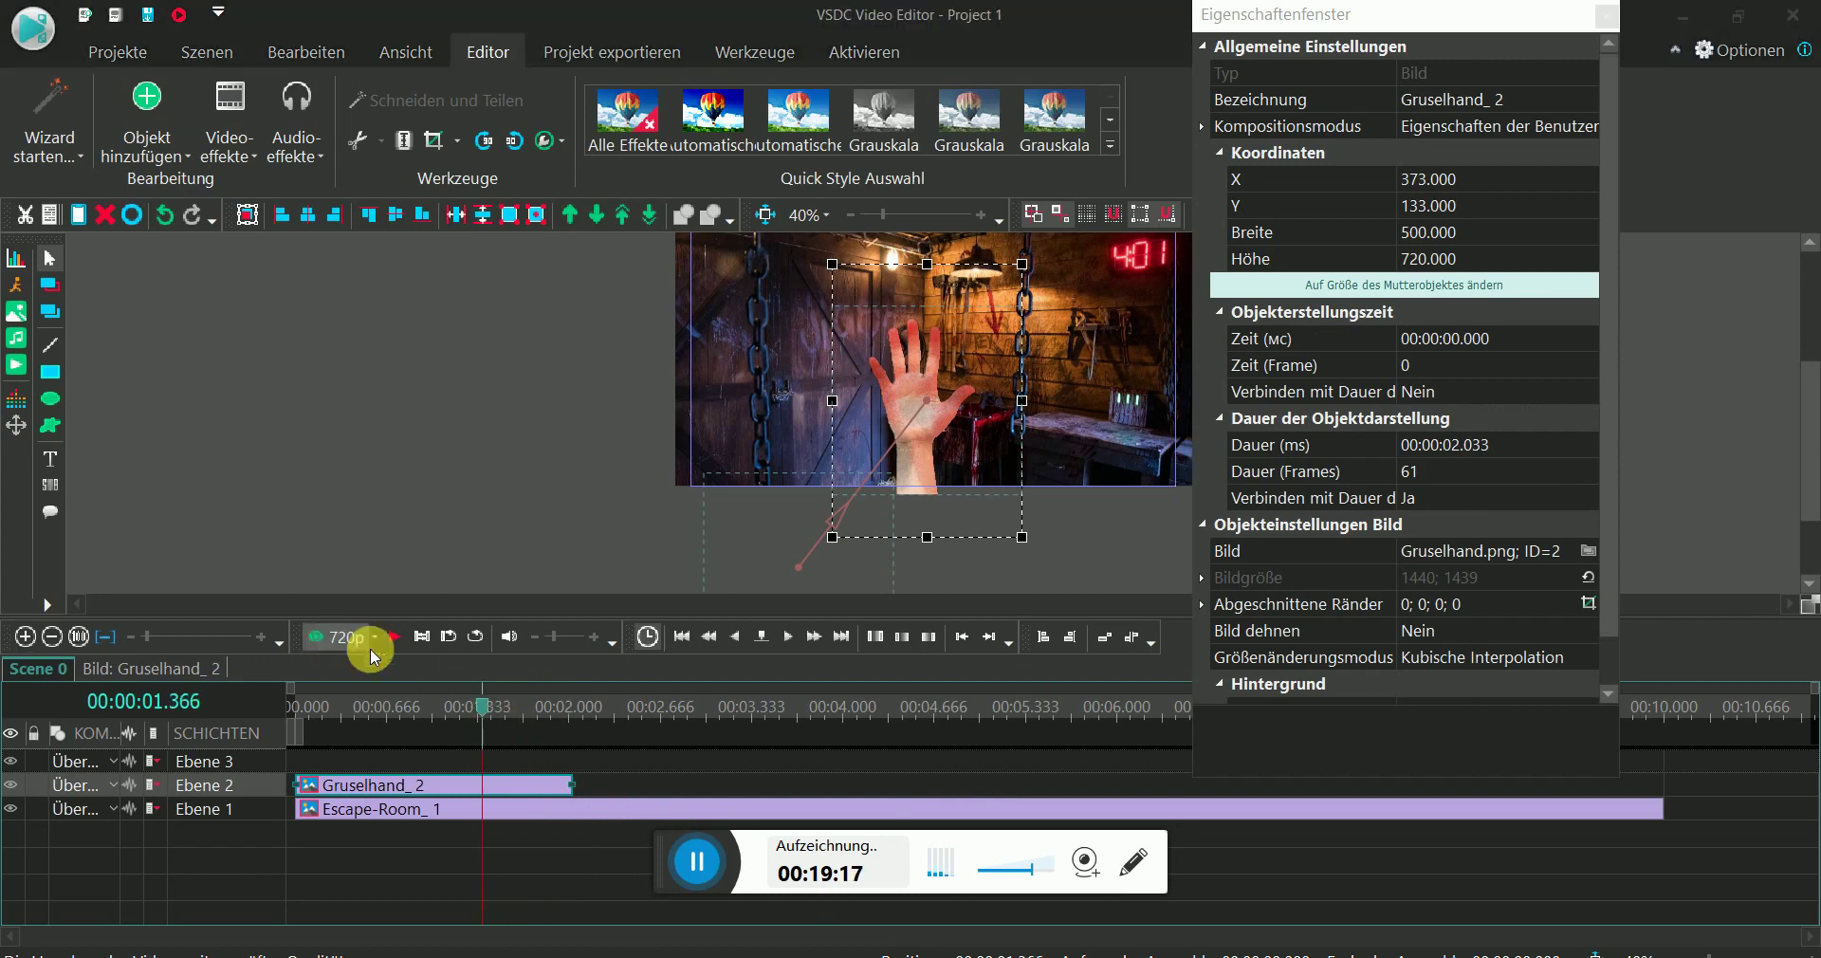
left_click(468, 787)
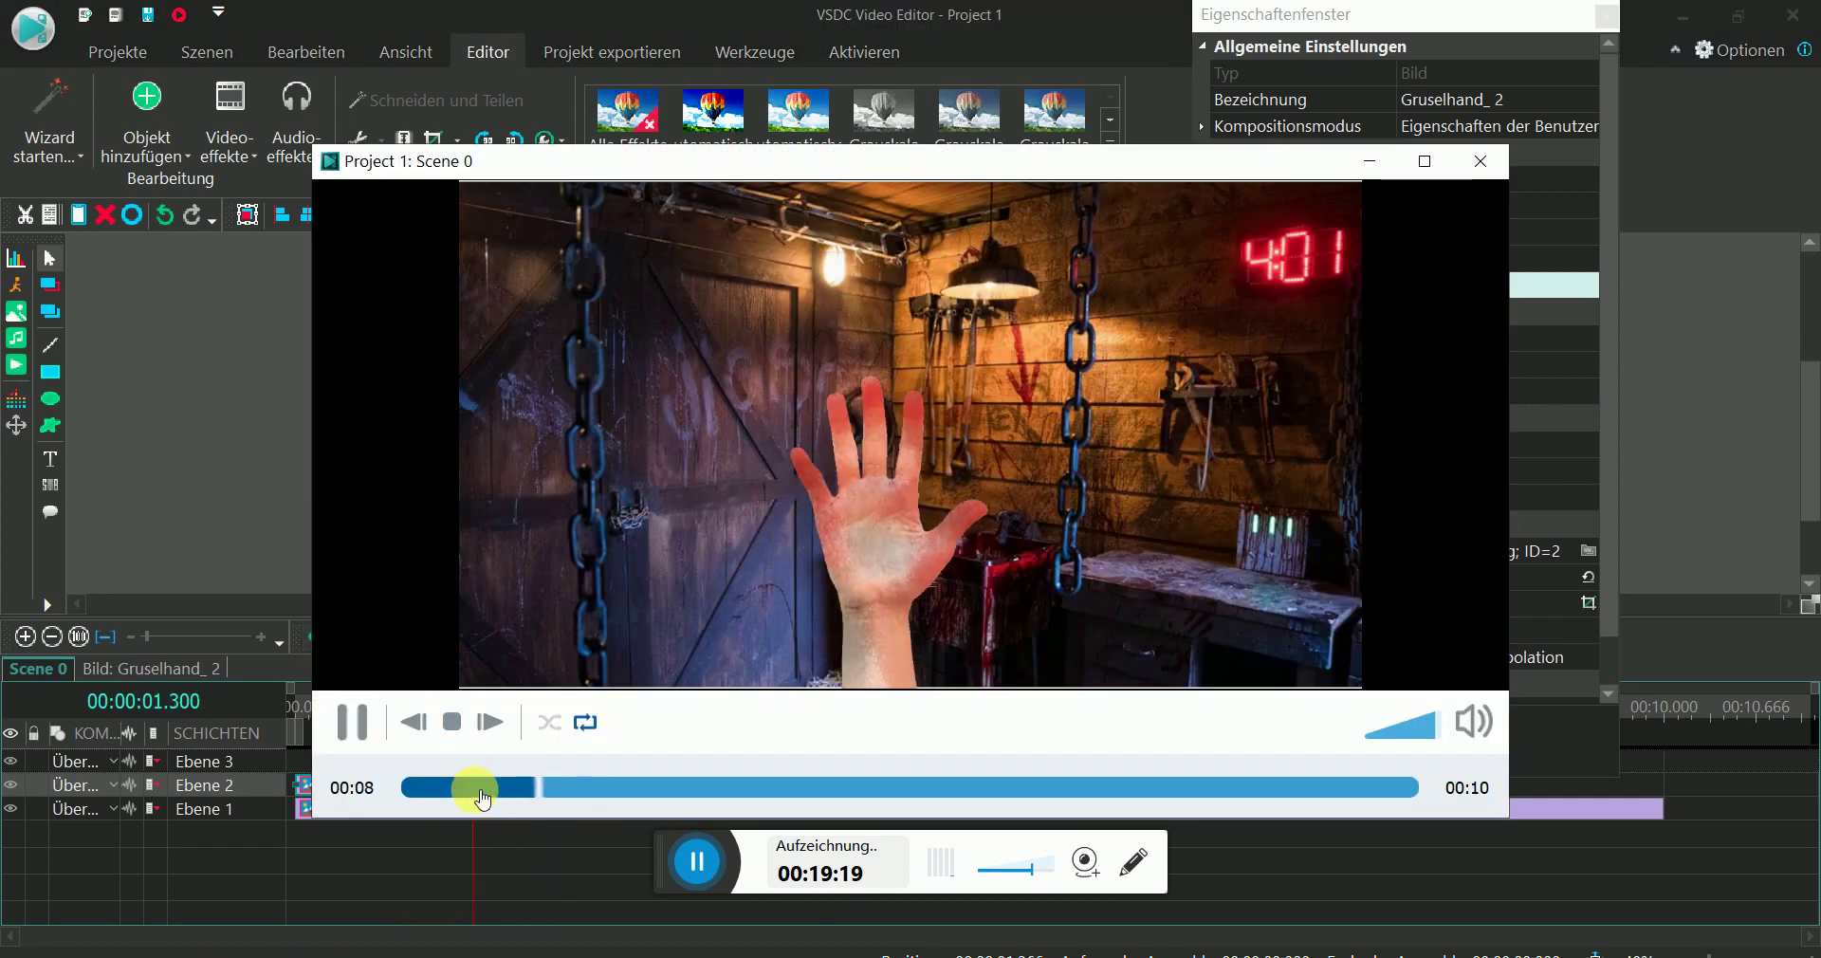
left_click(1479, 161)
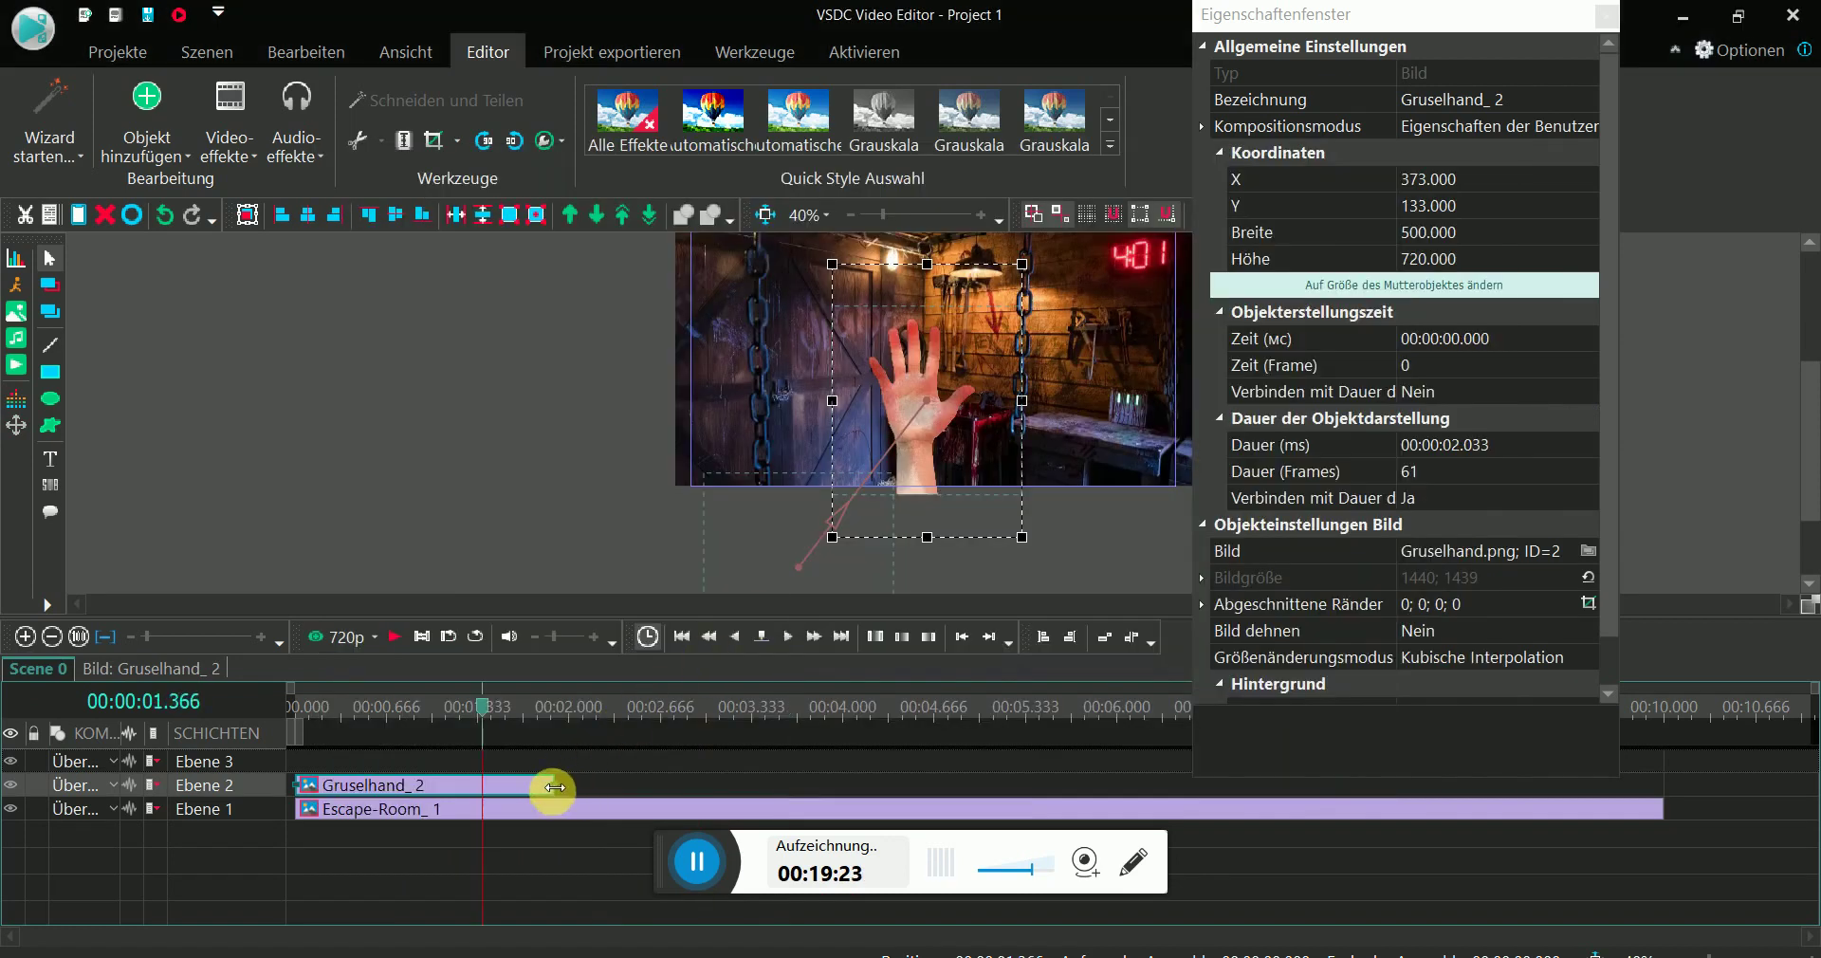
- Trim Gruselhand_2 to exactly 1.866 s (56 frames) and preview the result
left_click_drag(512, 724, 422, 723)
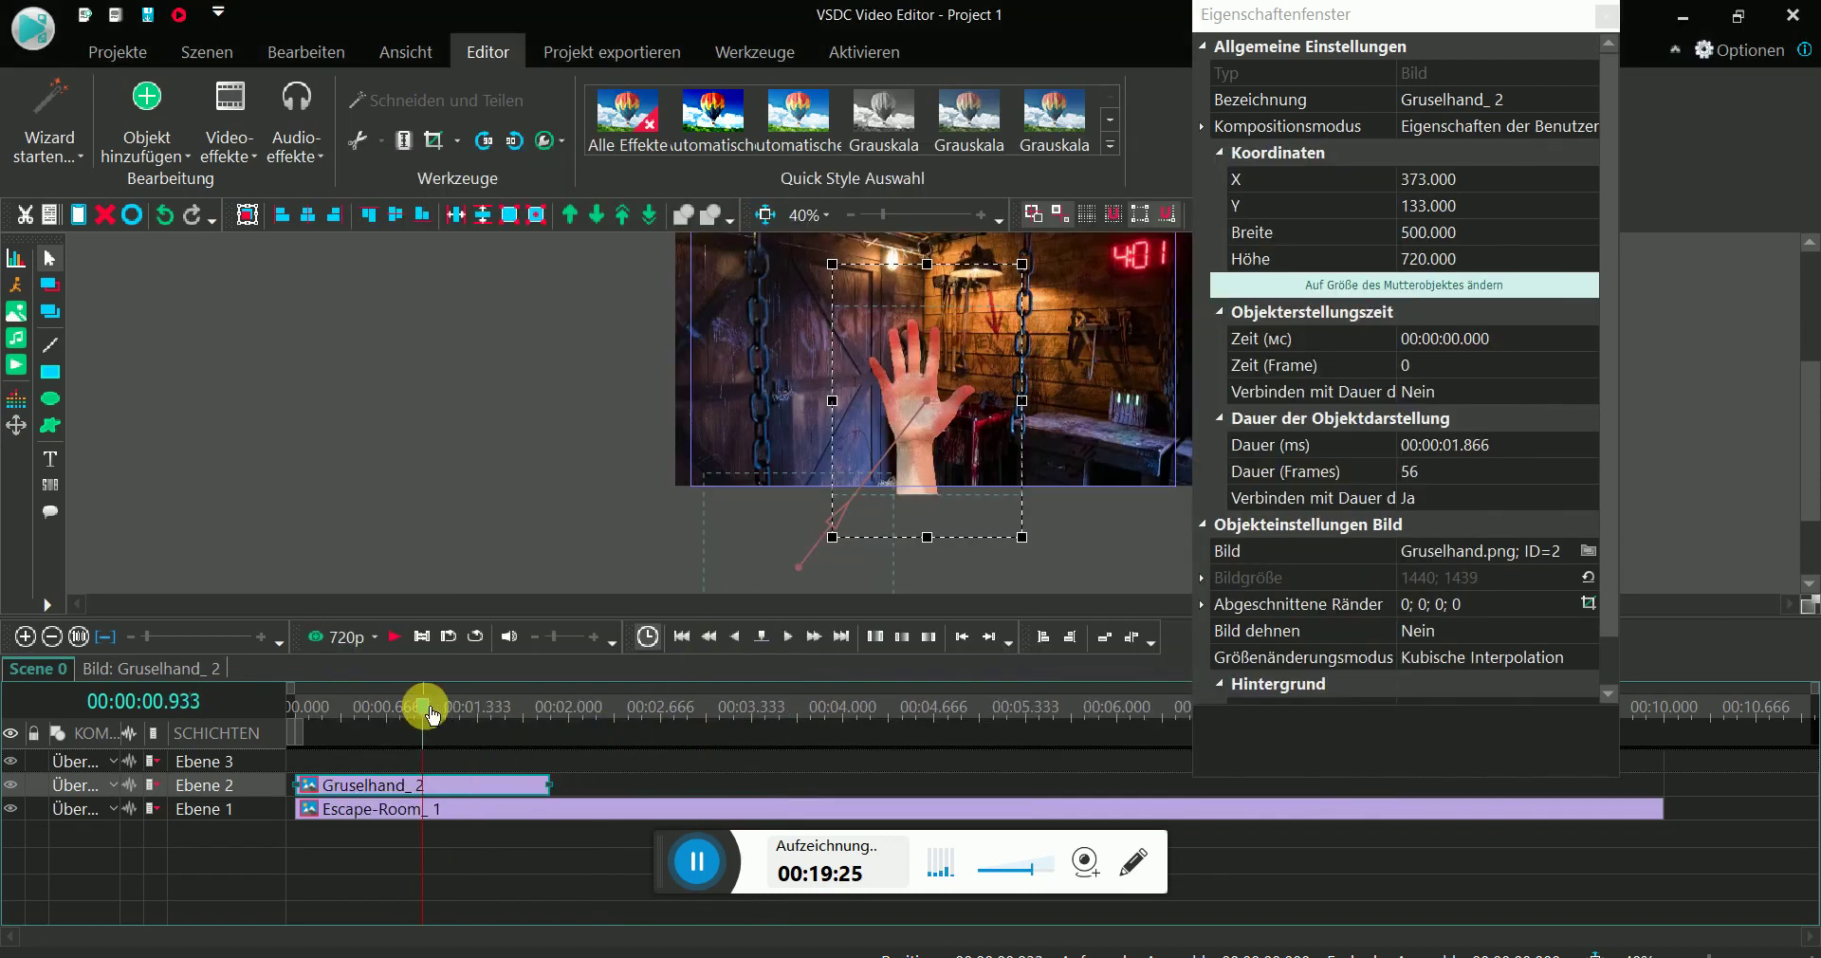
left_click(338, 637)
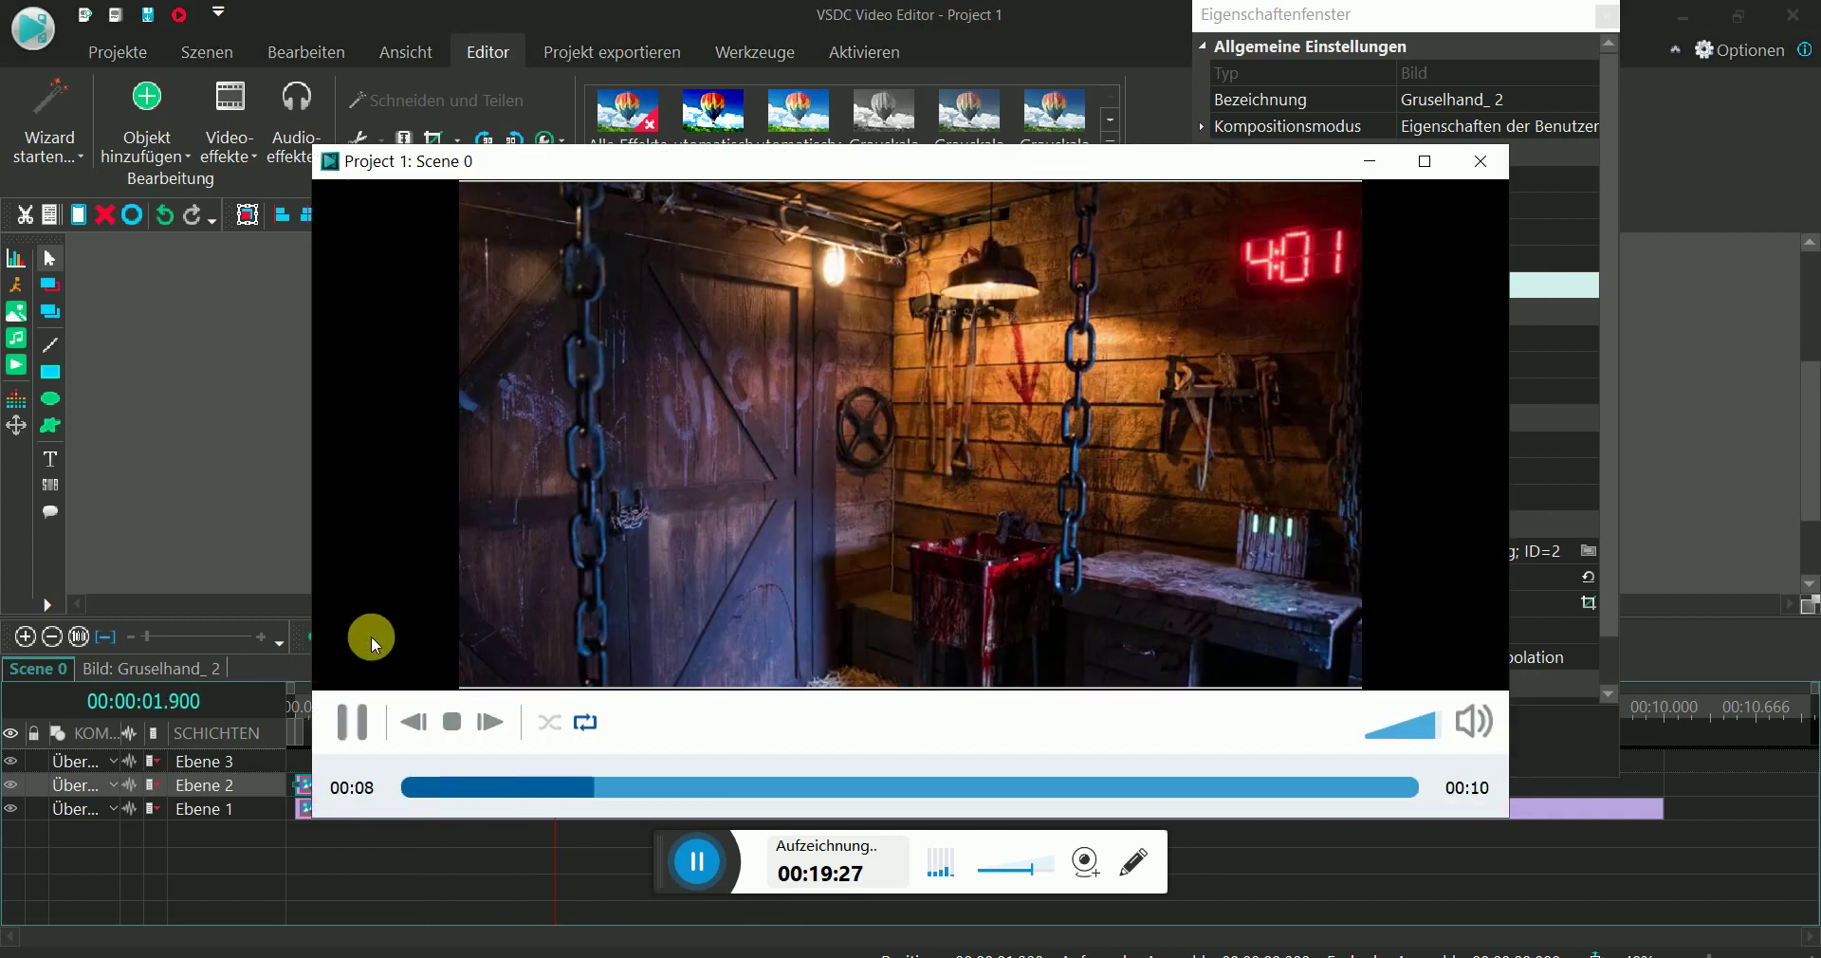
left_click(1479, 161)
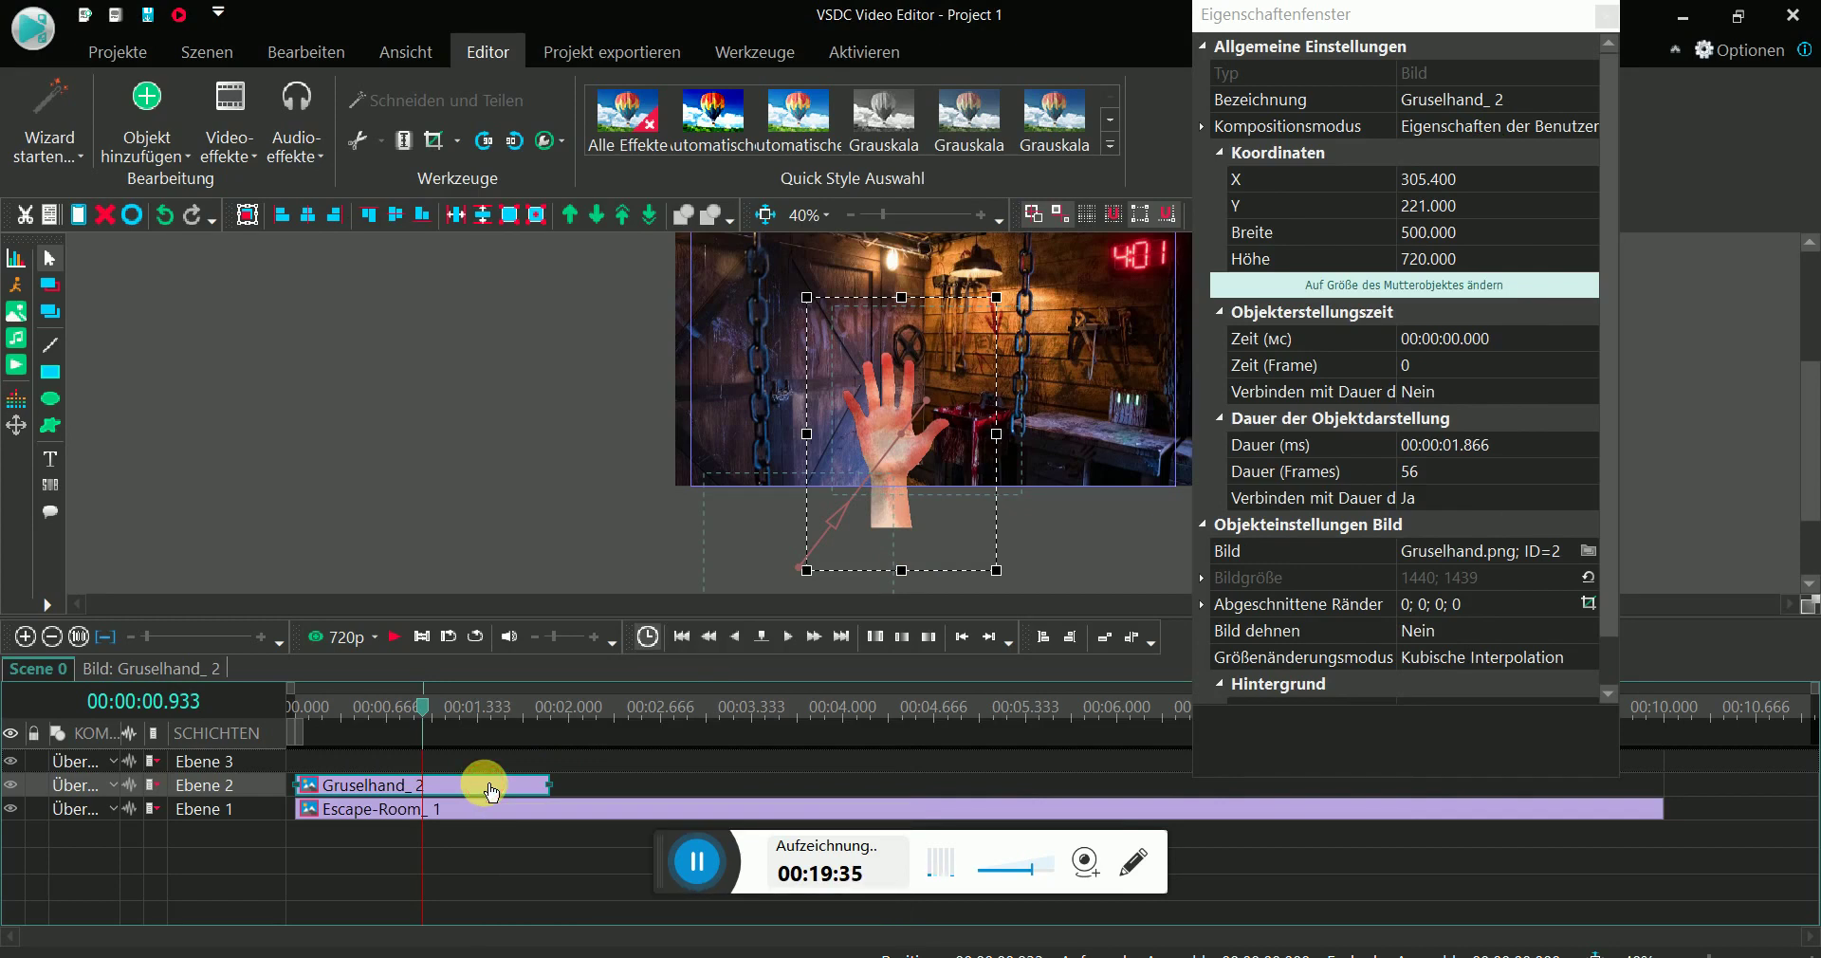
- Duplicate Gruselhand_2 with Ctrl+D and place Gruselhand_3 right after it on Ebene 2
key("ctrl+d")
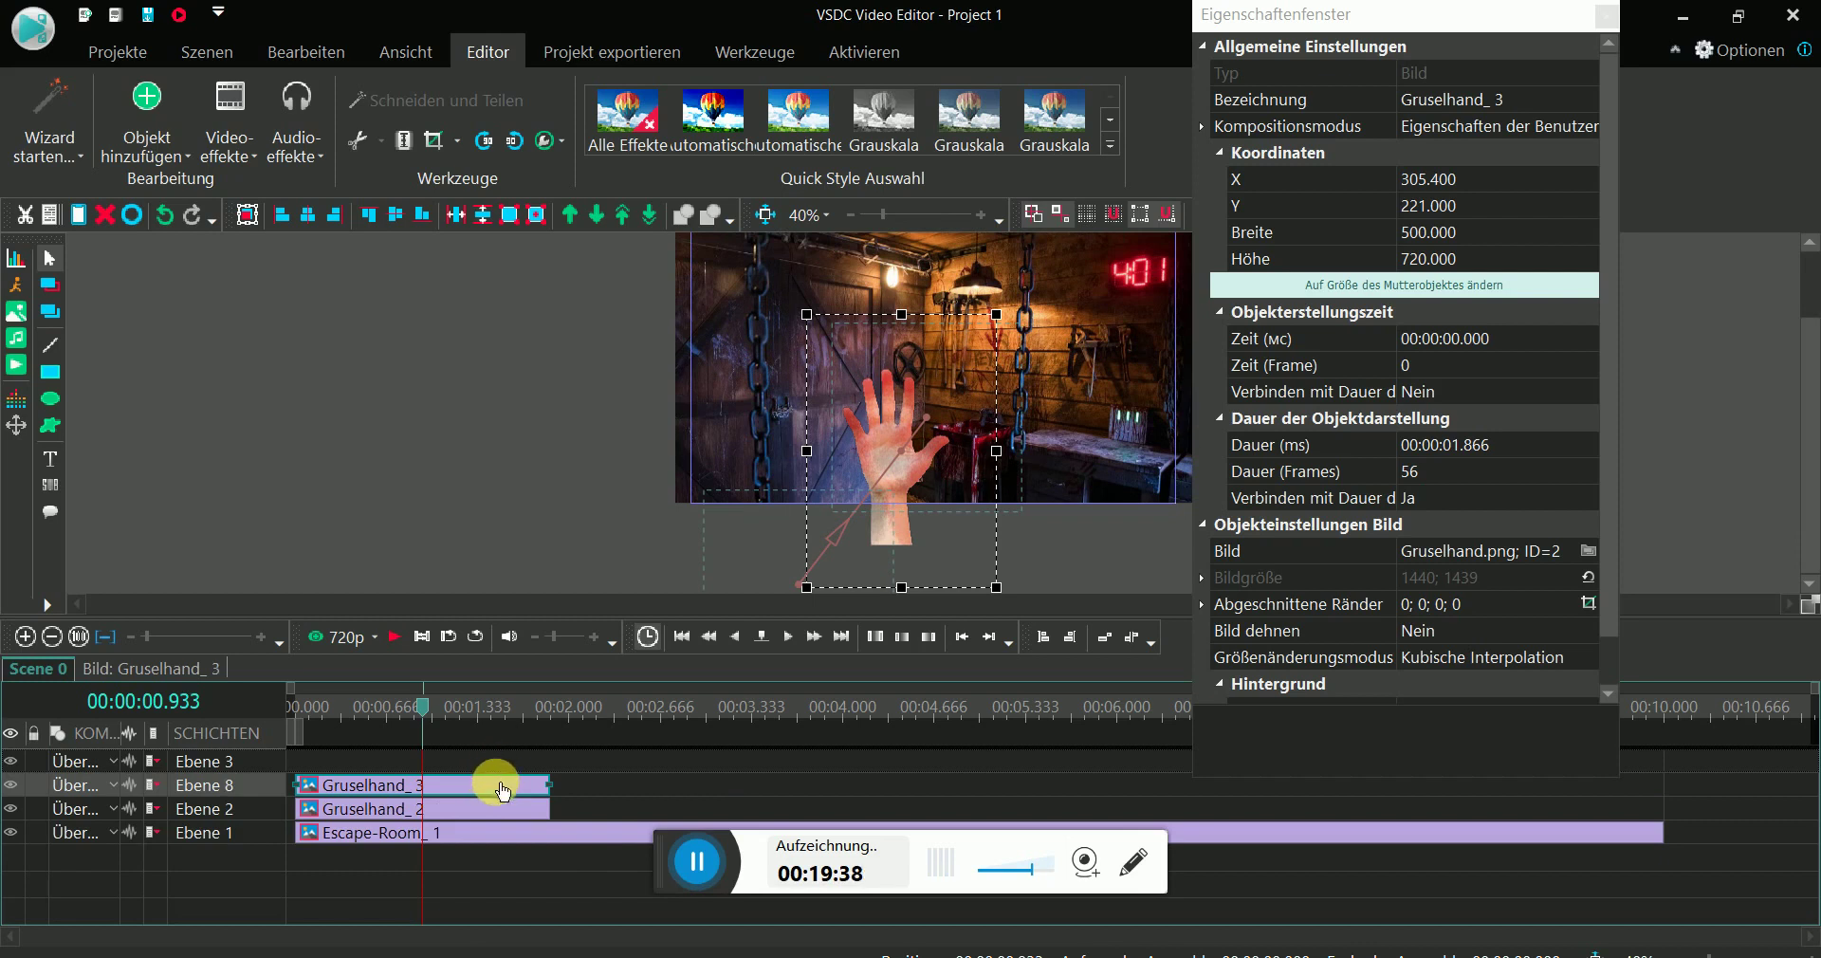
left_click_drag(502, 789, 754, 787)
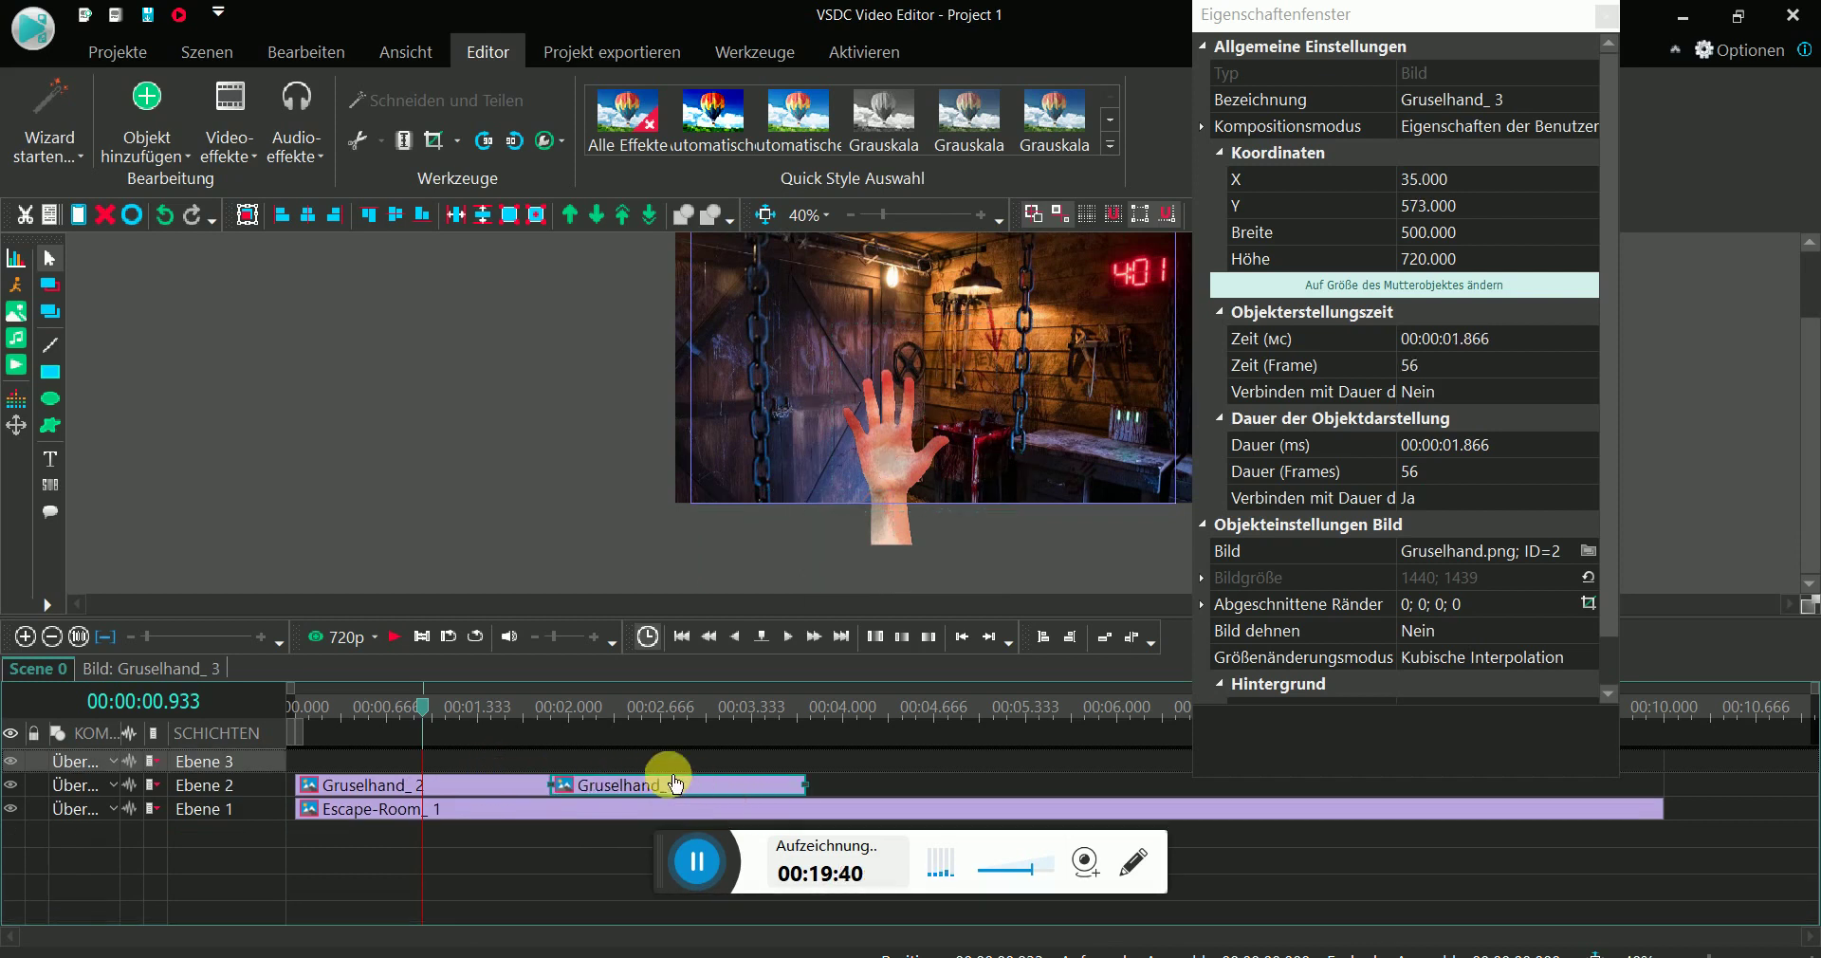
left_click(347, 638)
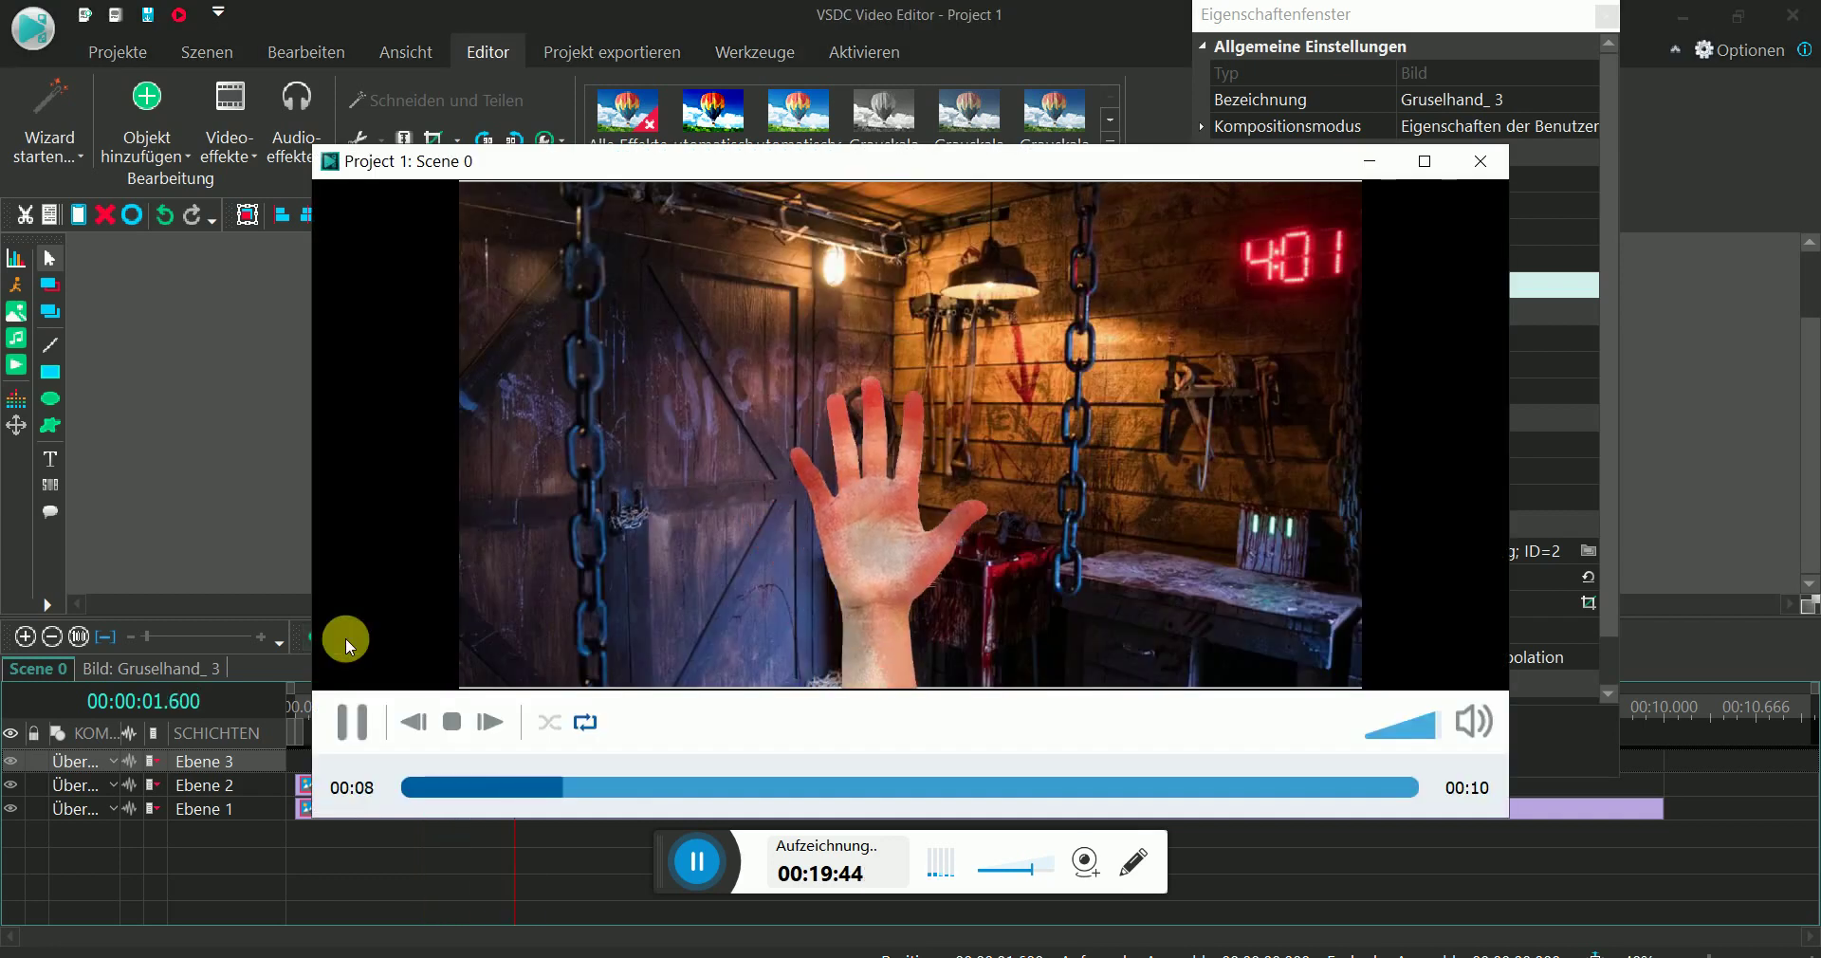
left_click(1480, 163)
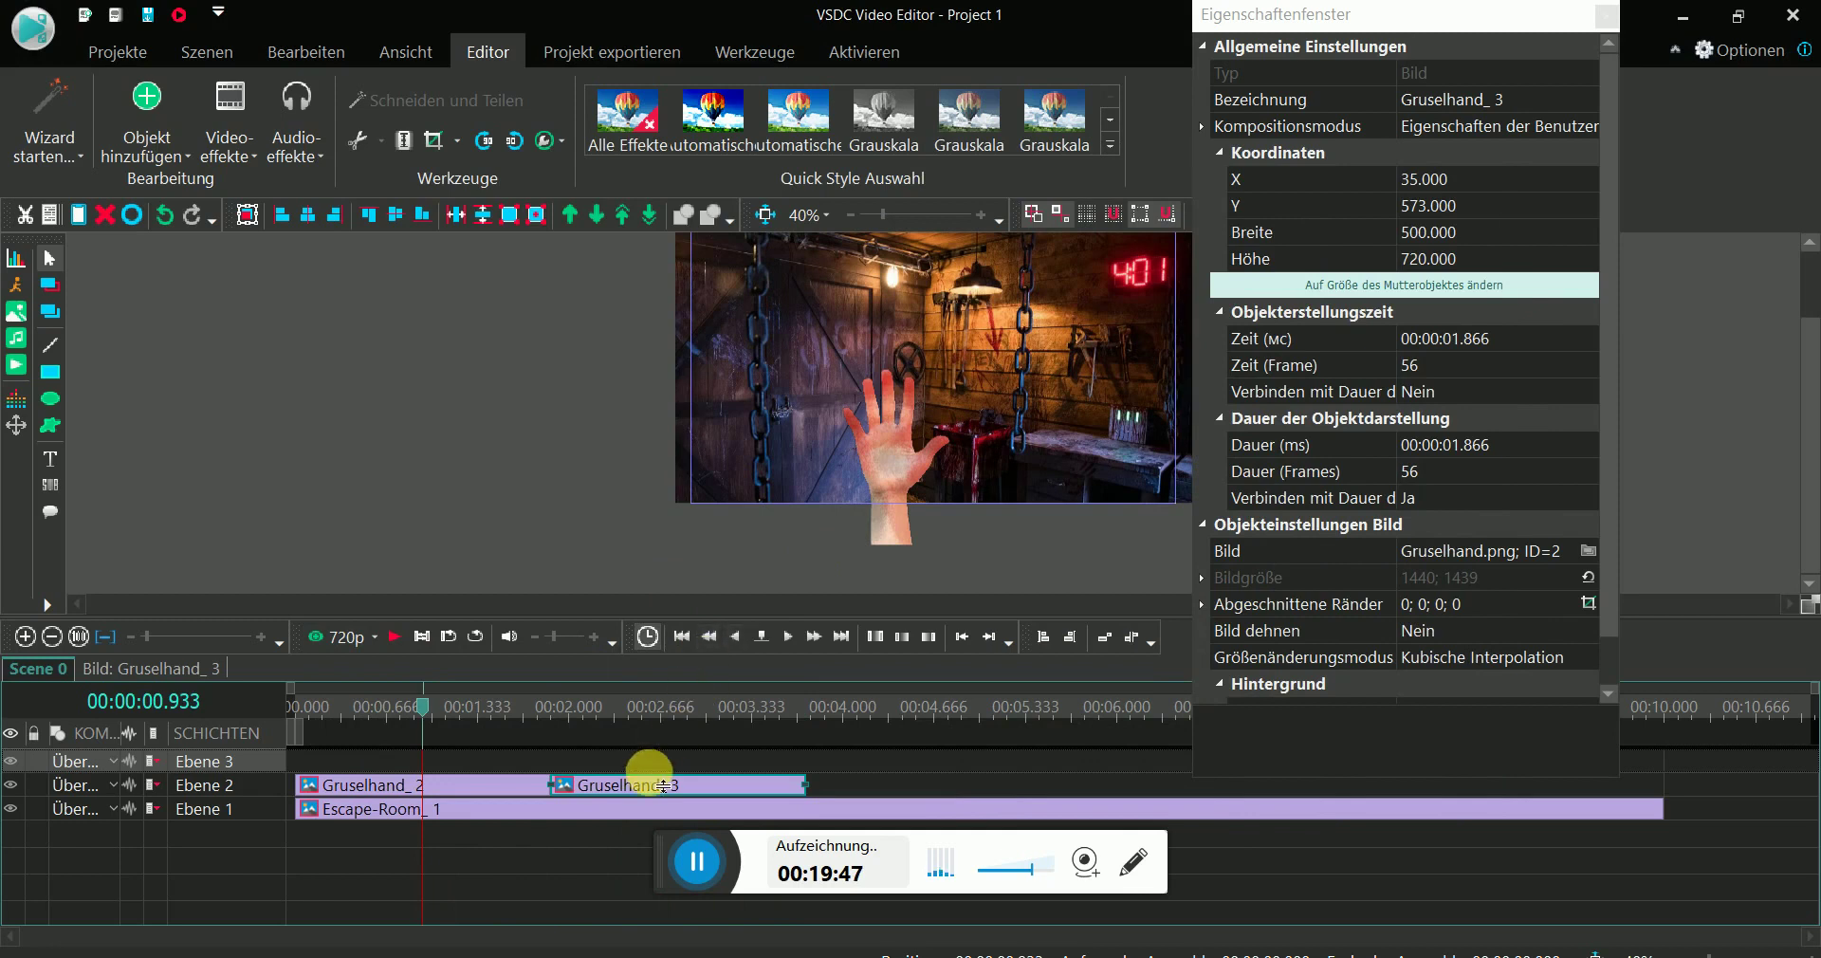
- Delete the Bewegung 2 motion inside Gruselhand_3, then preview the scene from Scene 0
left_click(661, 788)
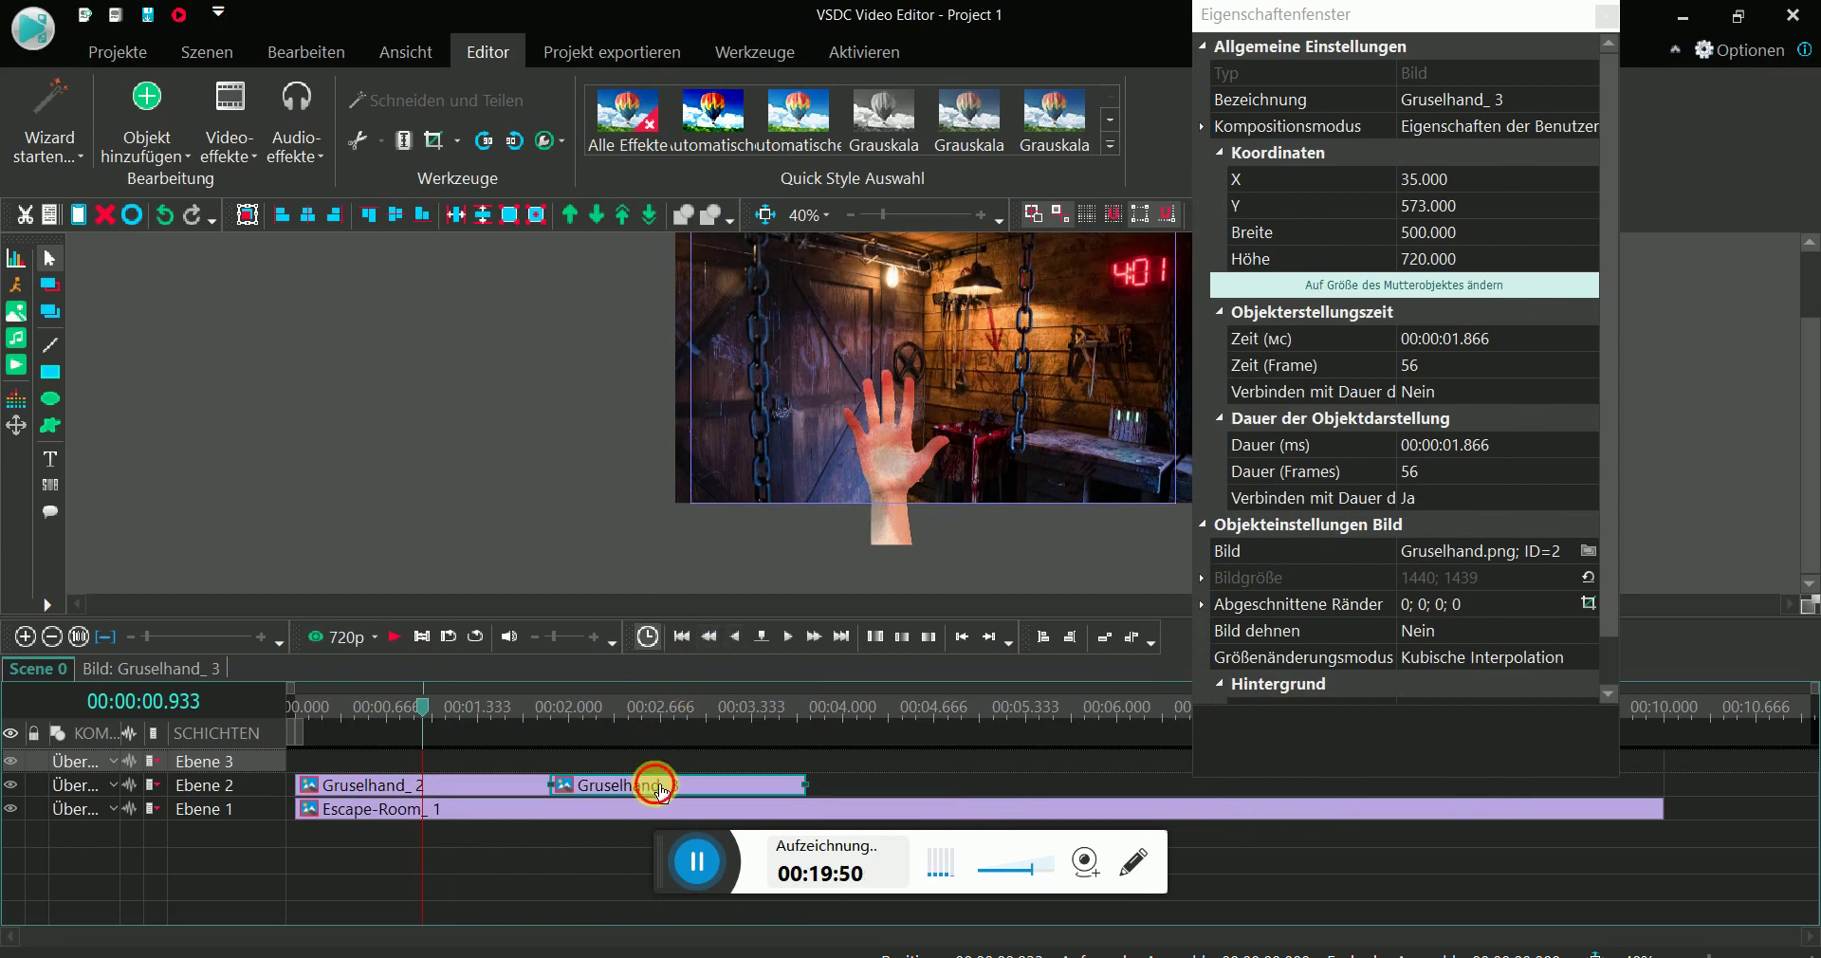
double_click(661, 788)
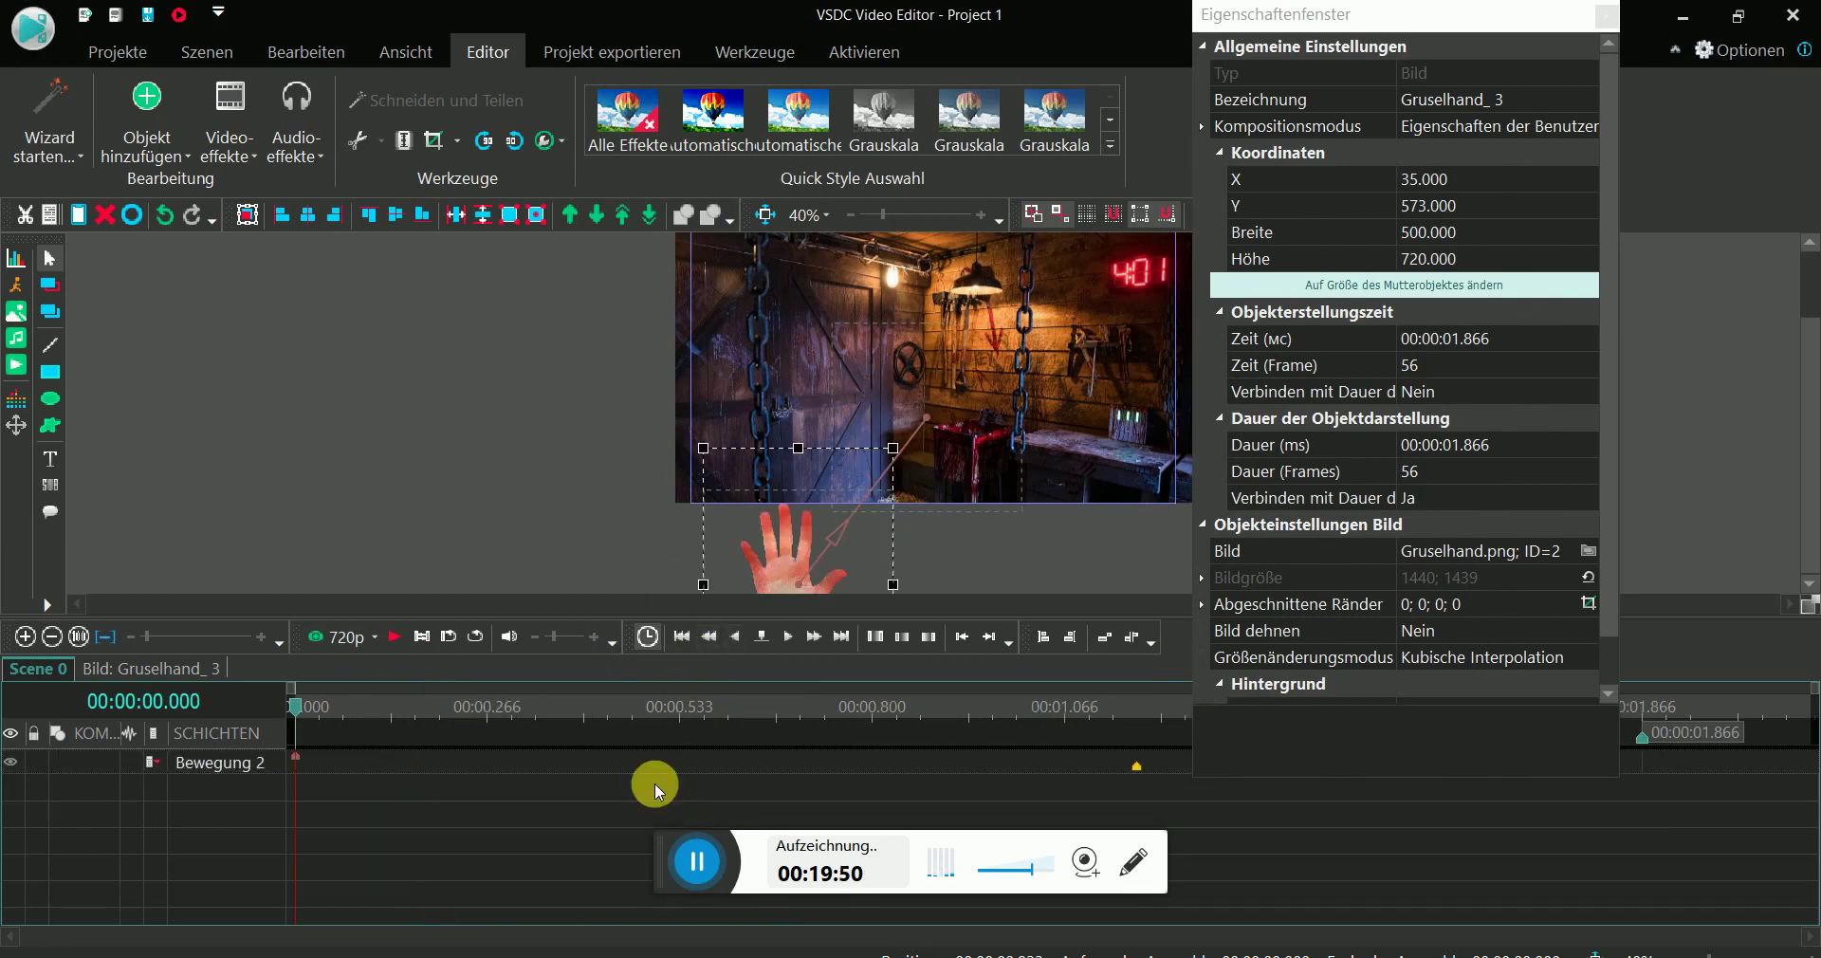
left_click(227, 767)
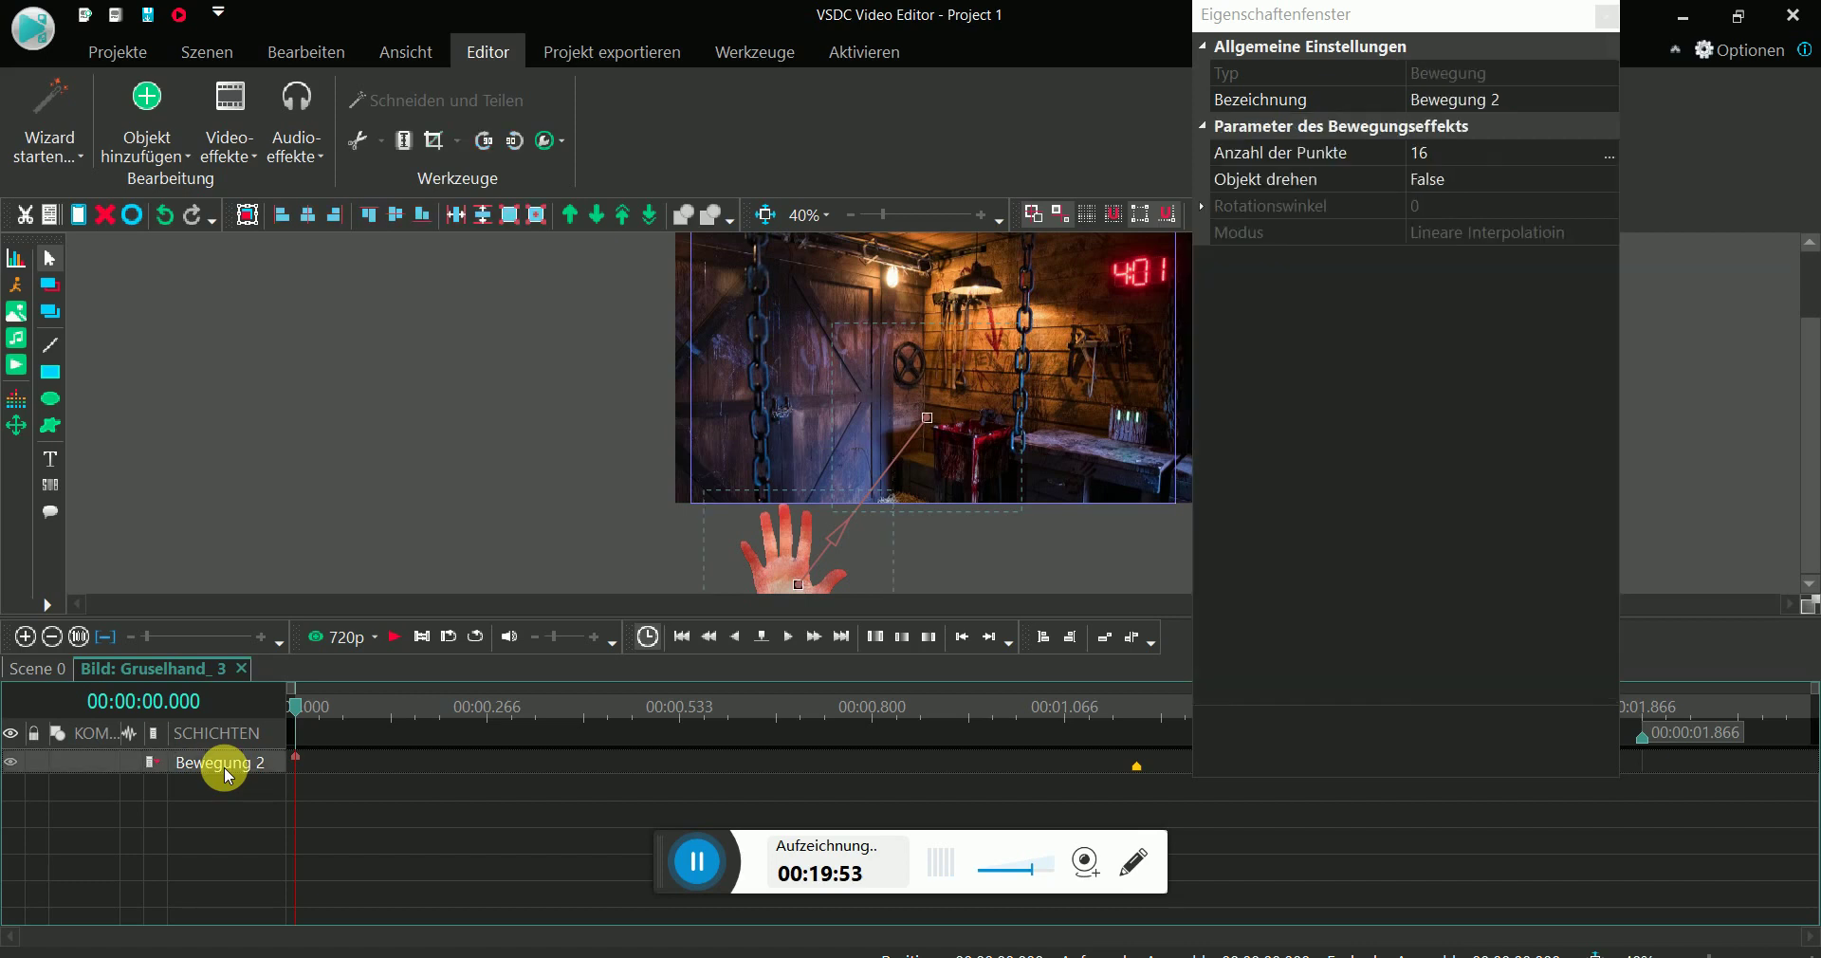
key("Delete")
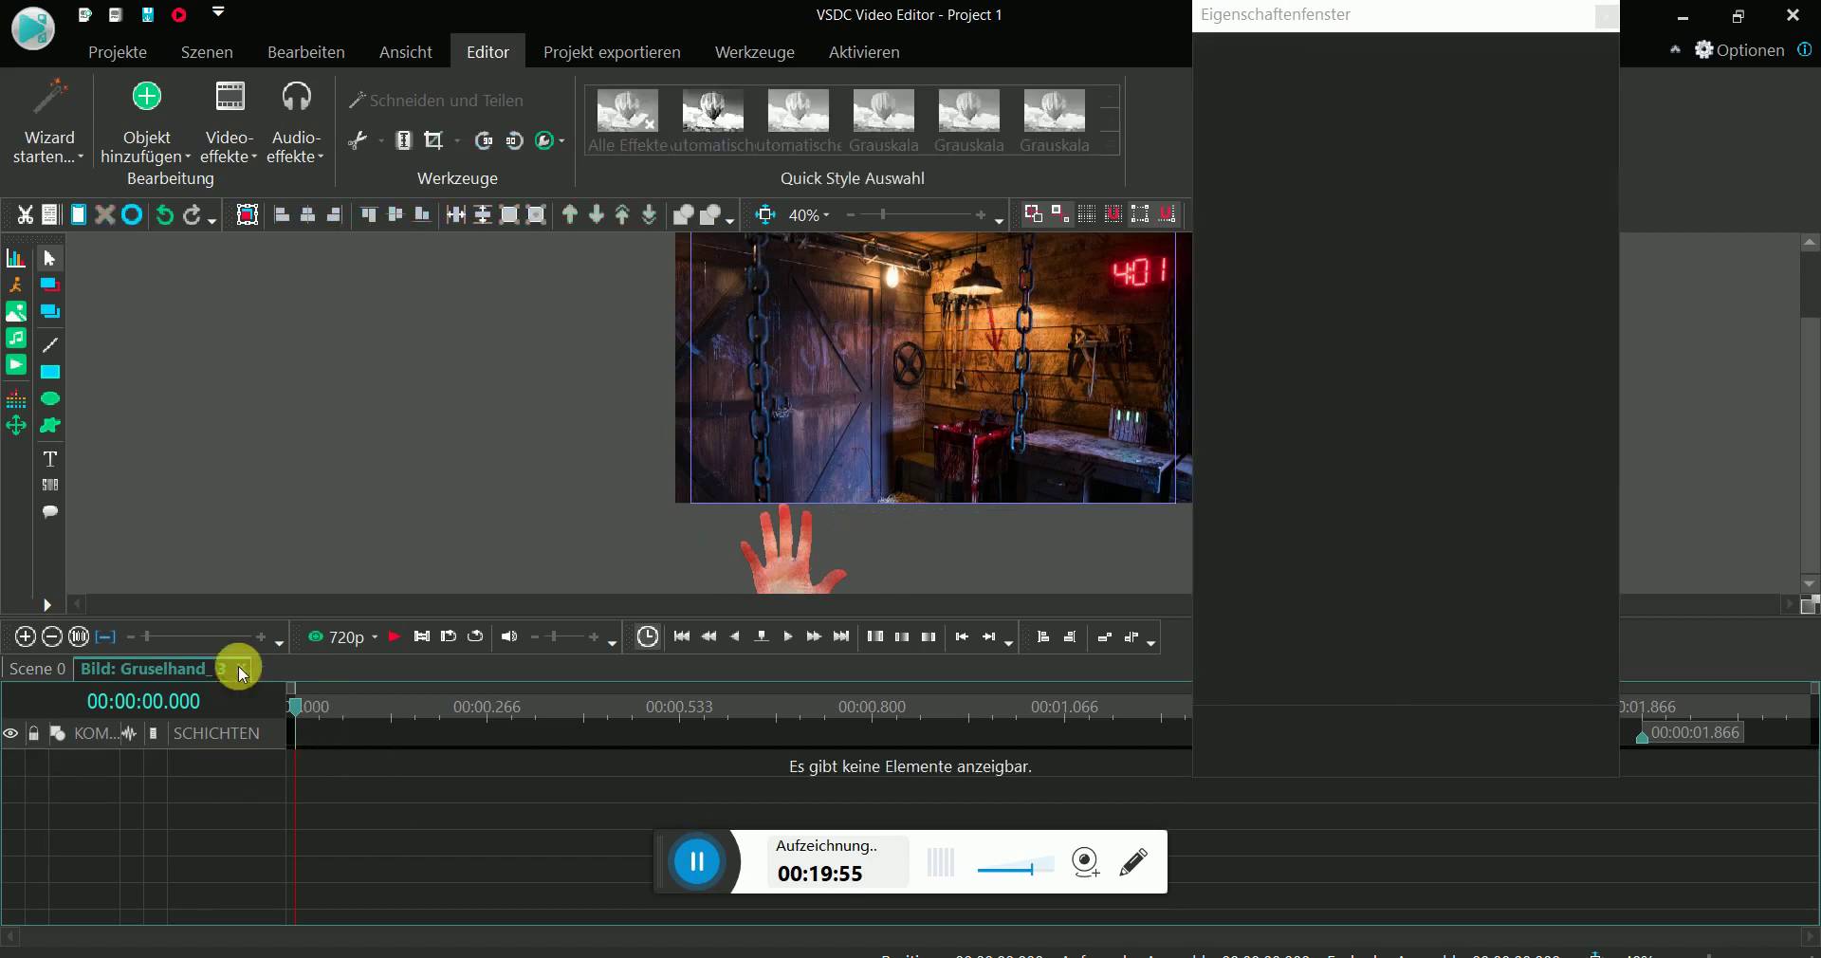
left_click(51, 670)
left_click(447, 637)
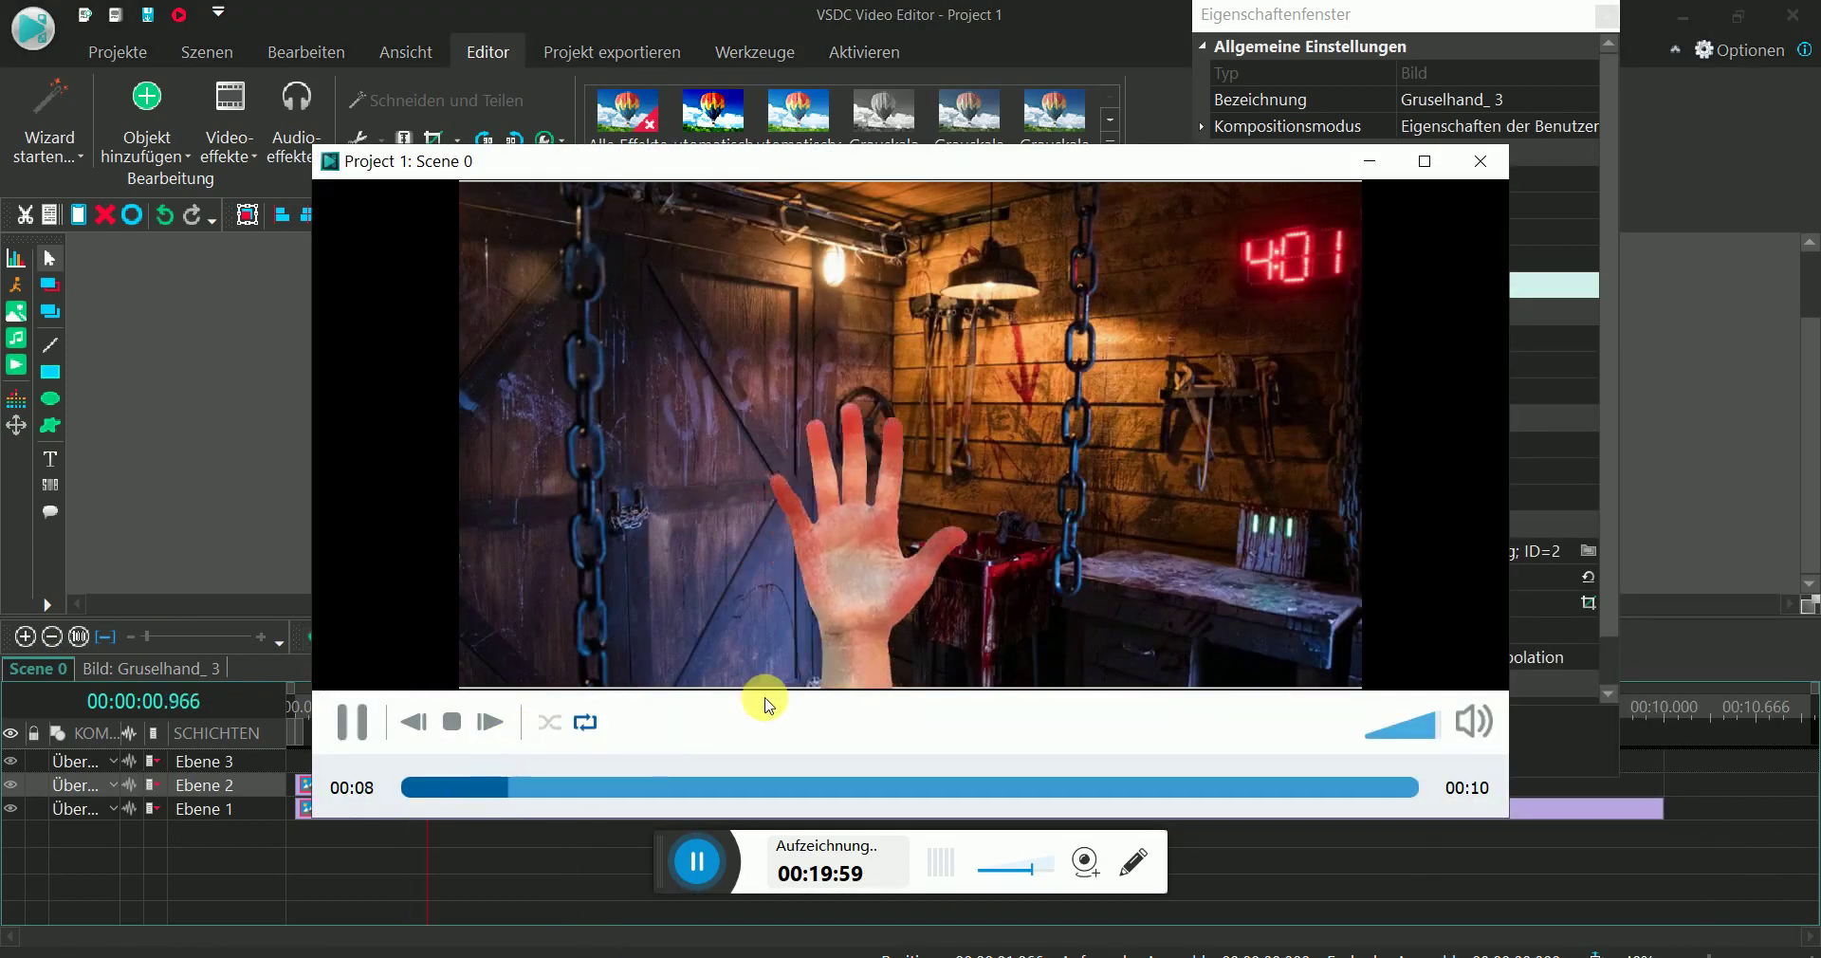
left_click(1478, 163)
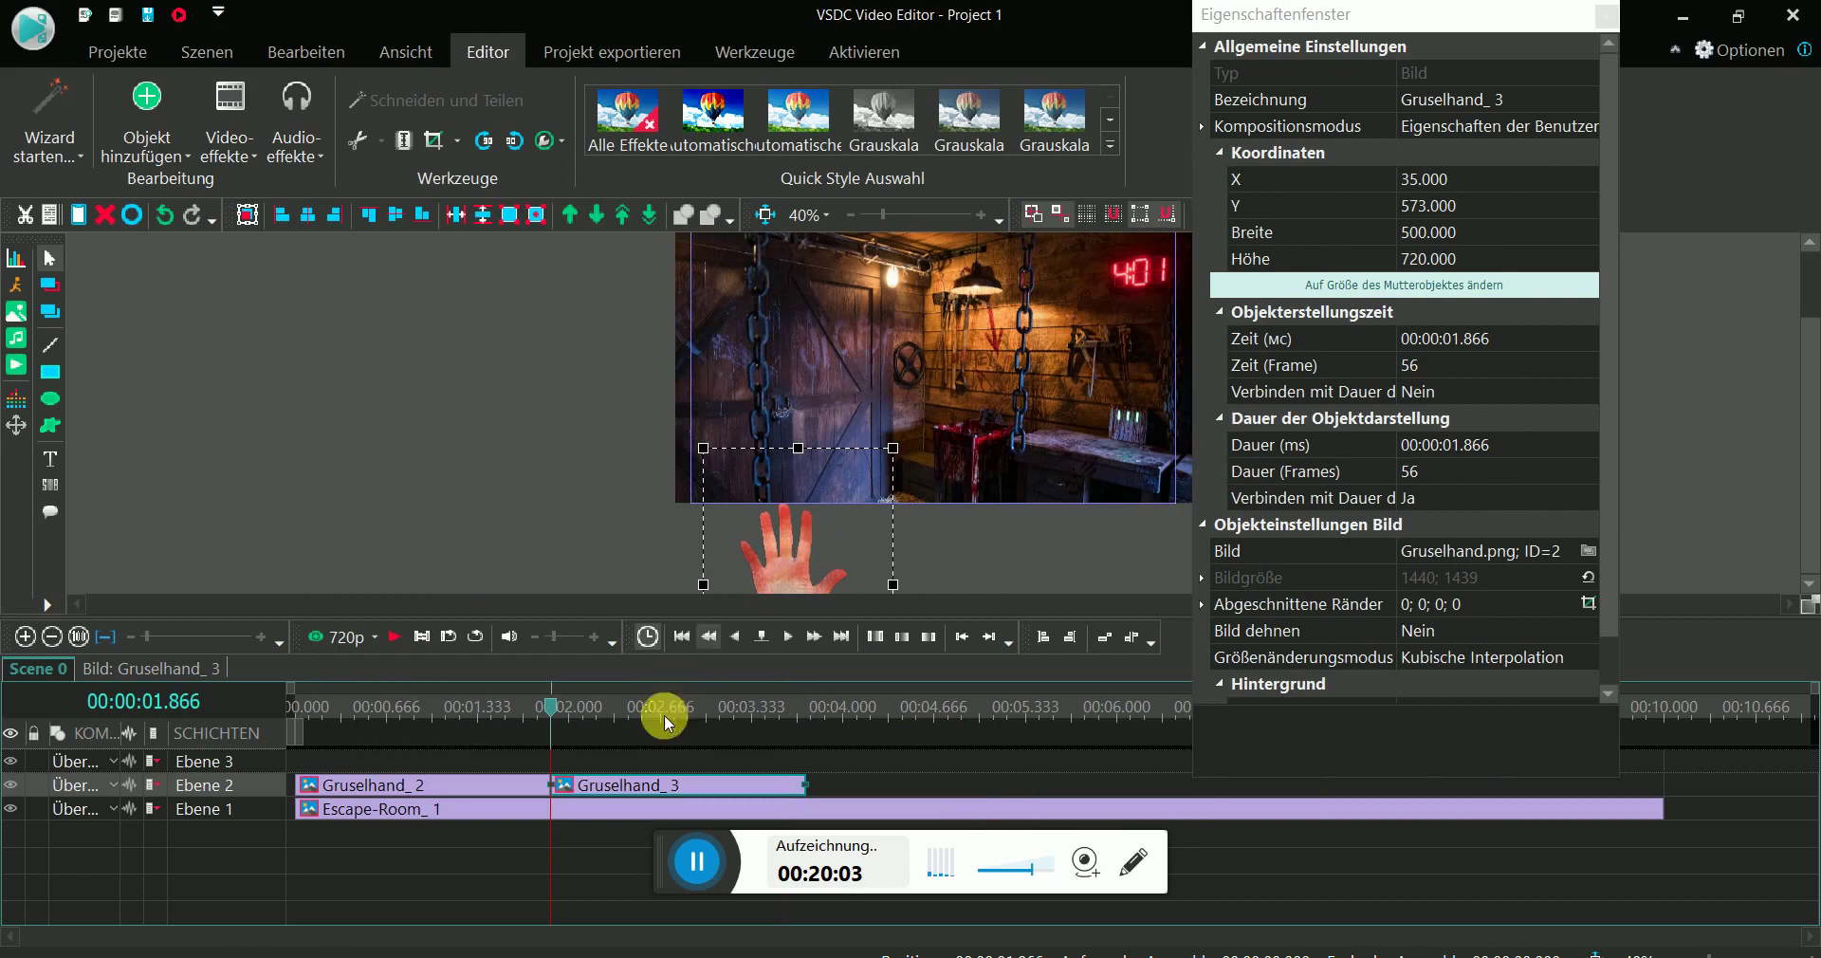
- Snap the playhead to Gruselhand_3's start and read Gruselhand_2's end position
left_click(569, 711)
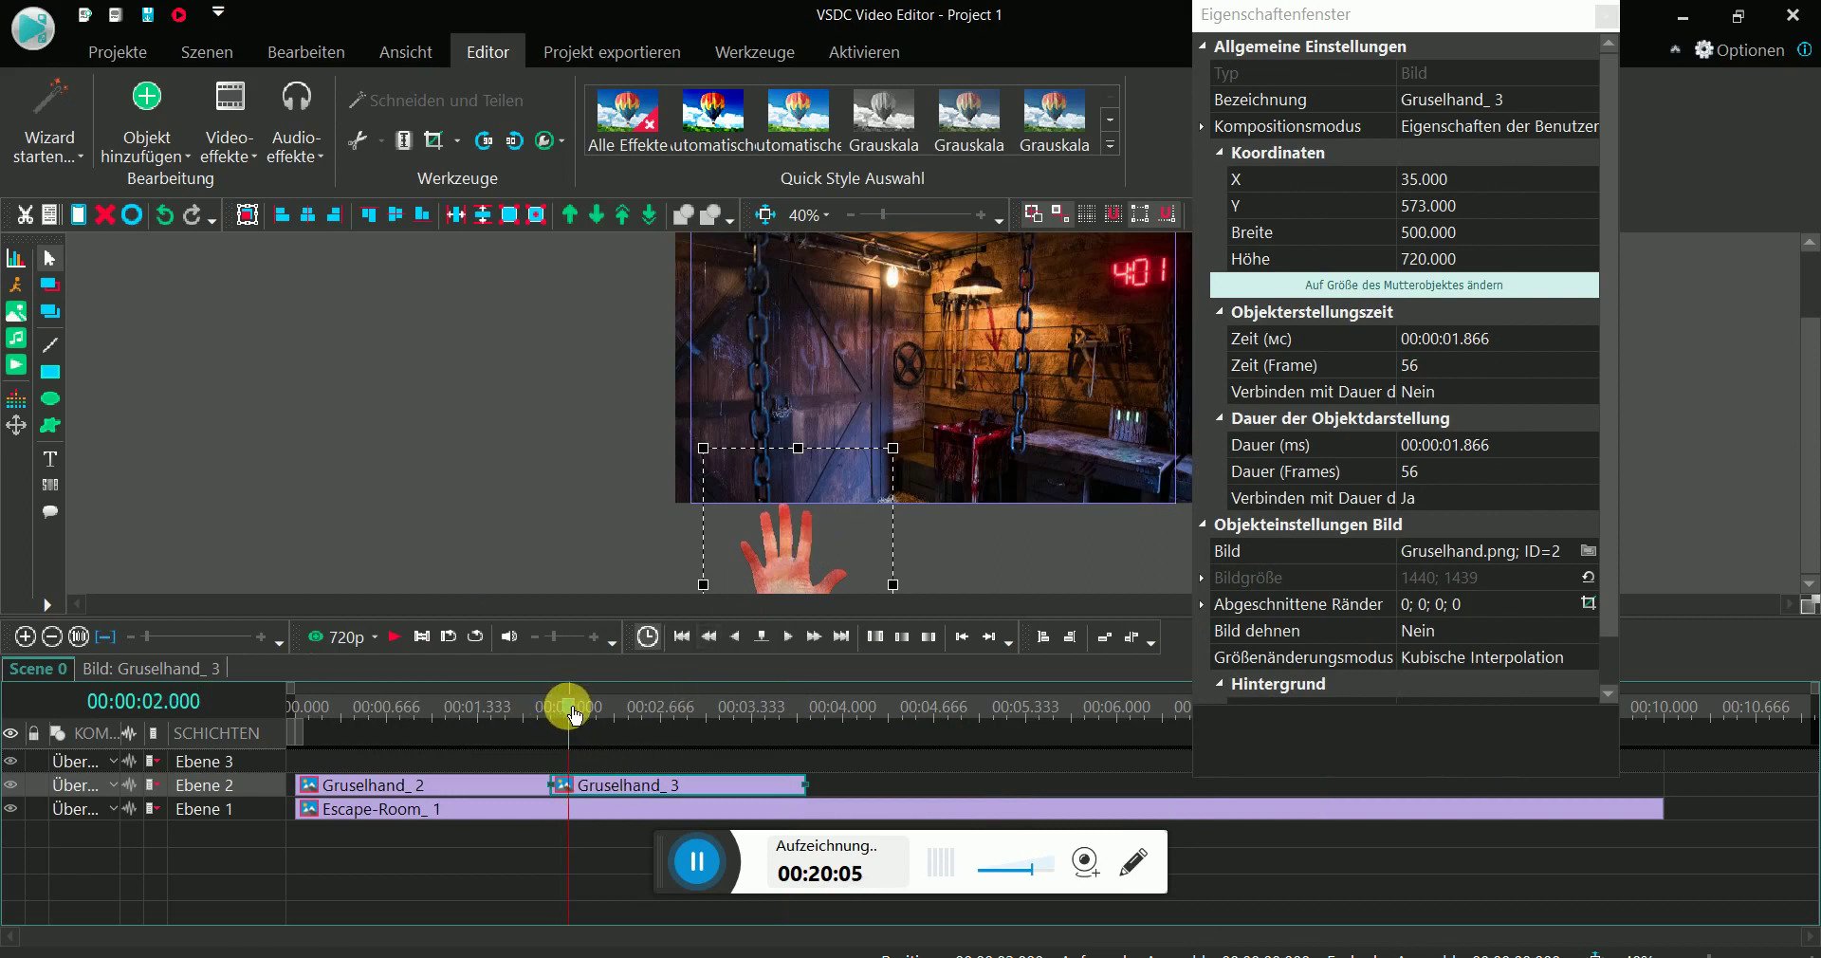
left_click_drag(574, 713, 562, 715)
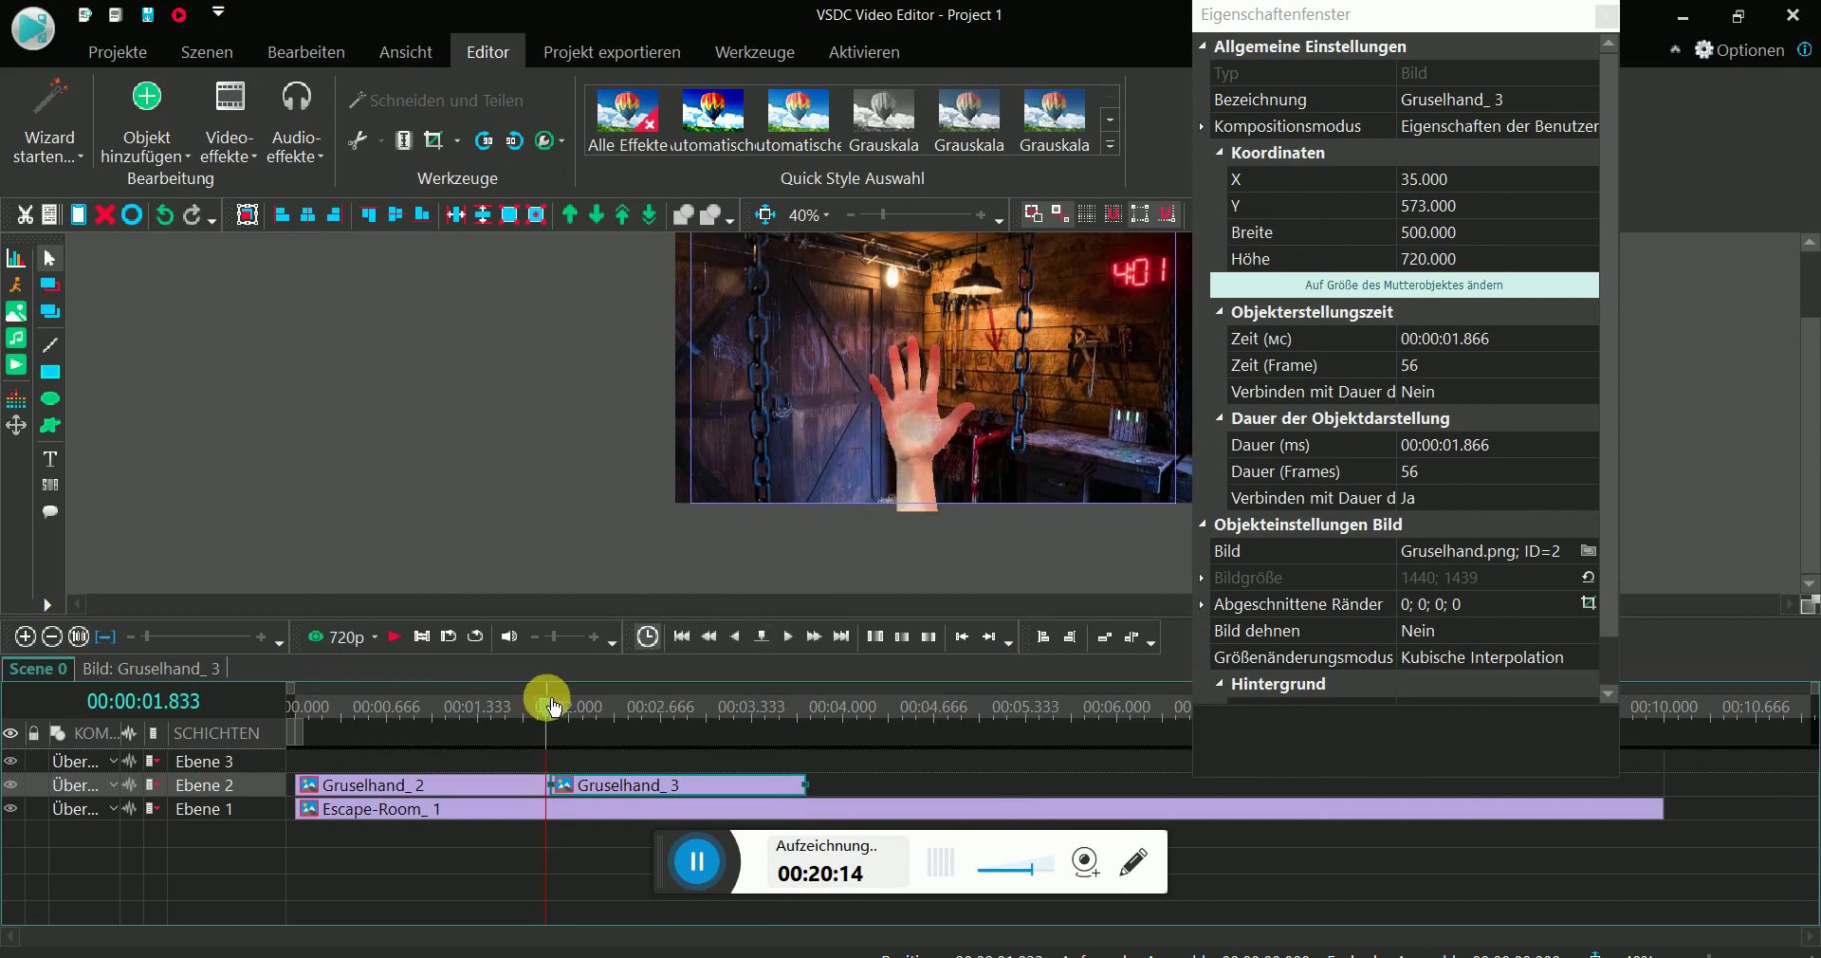
left_click_drag(553, 707, 546, 709)
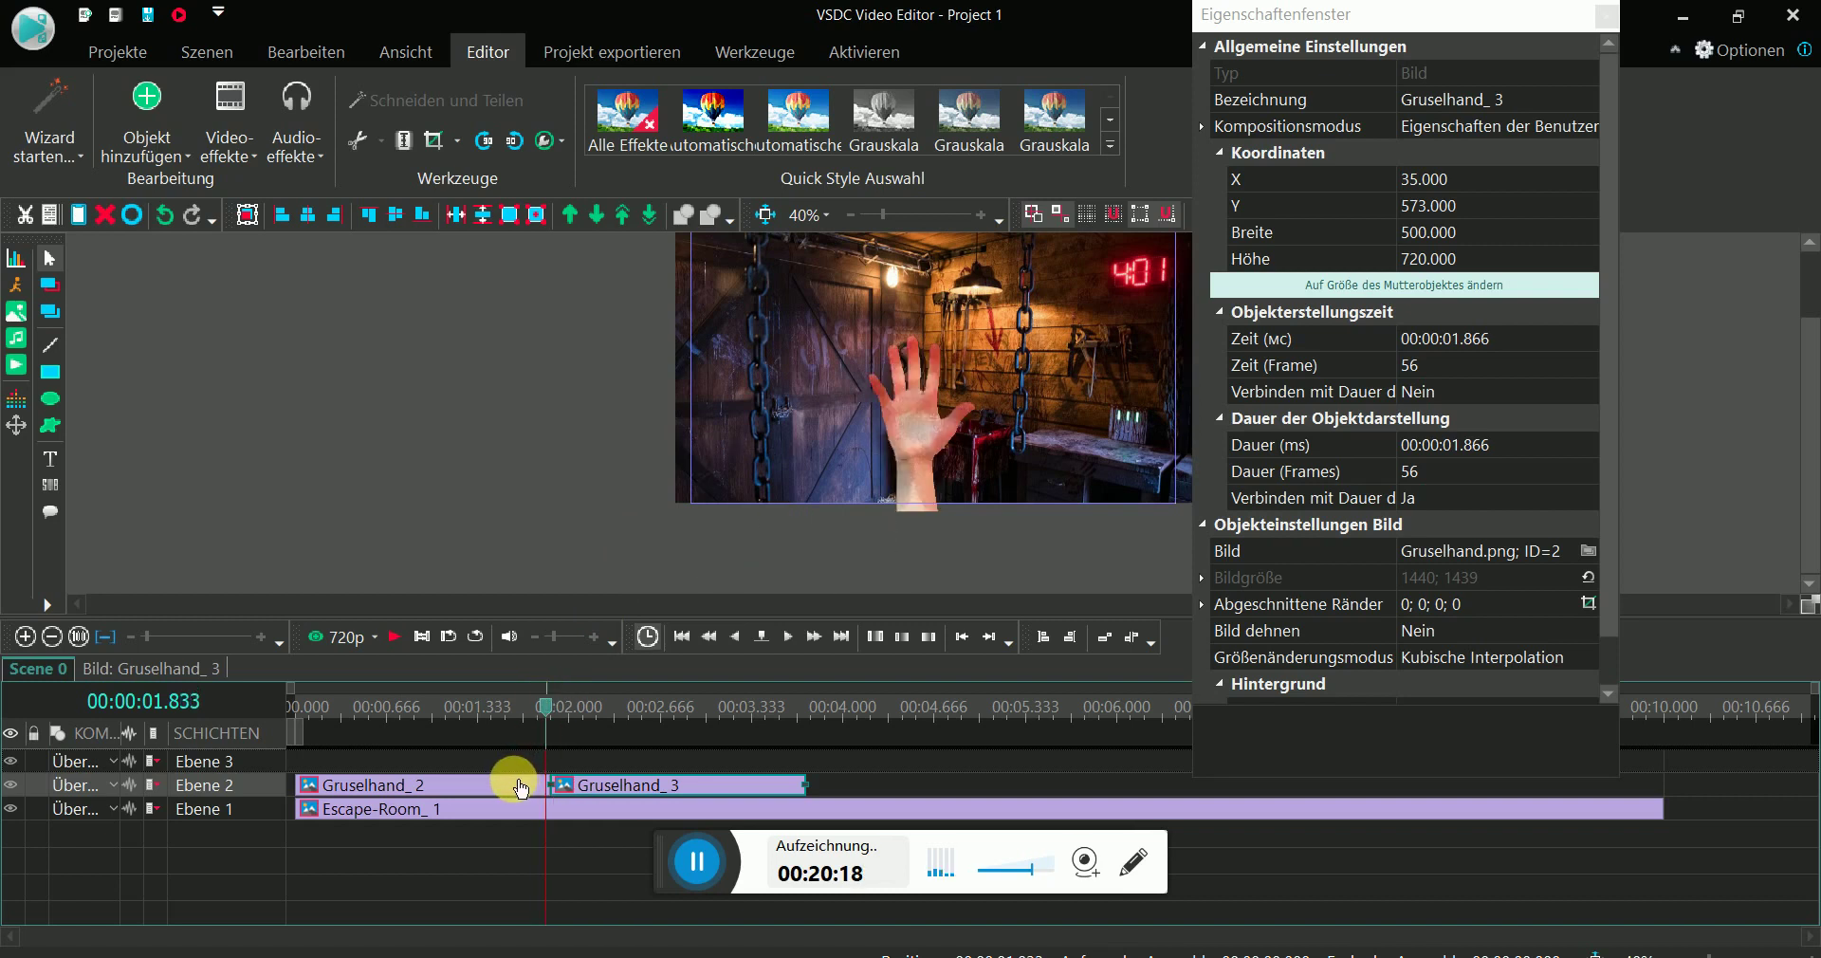
left_click(522, 787)
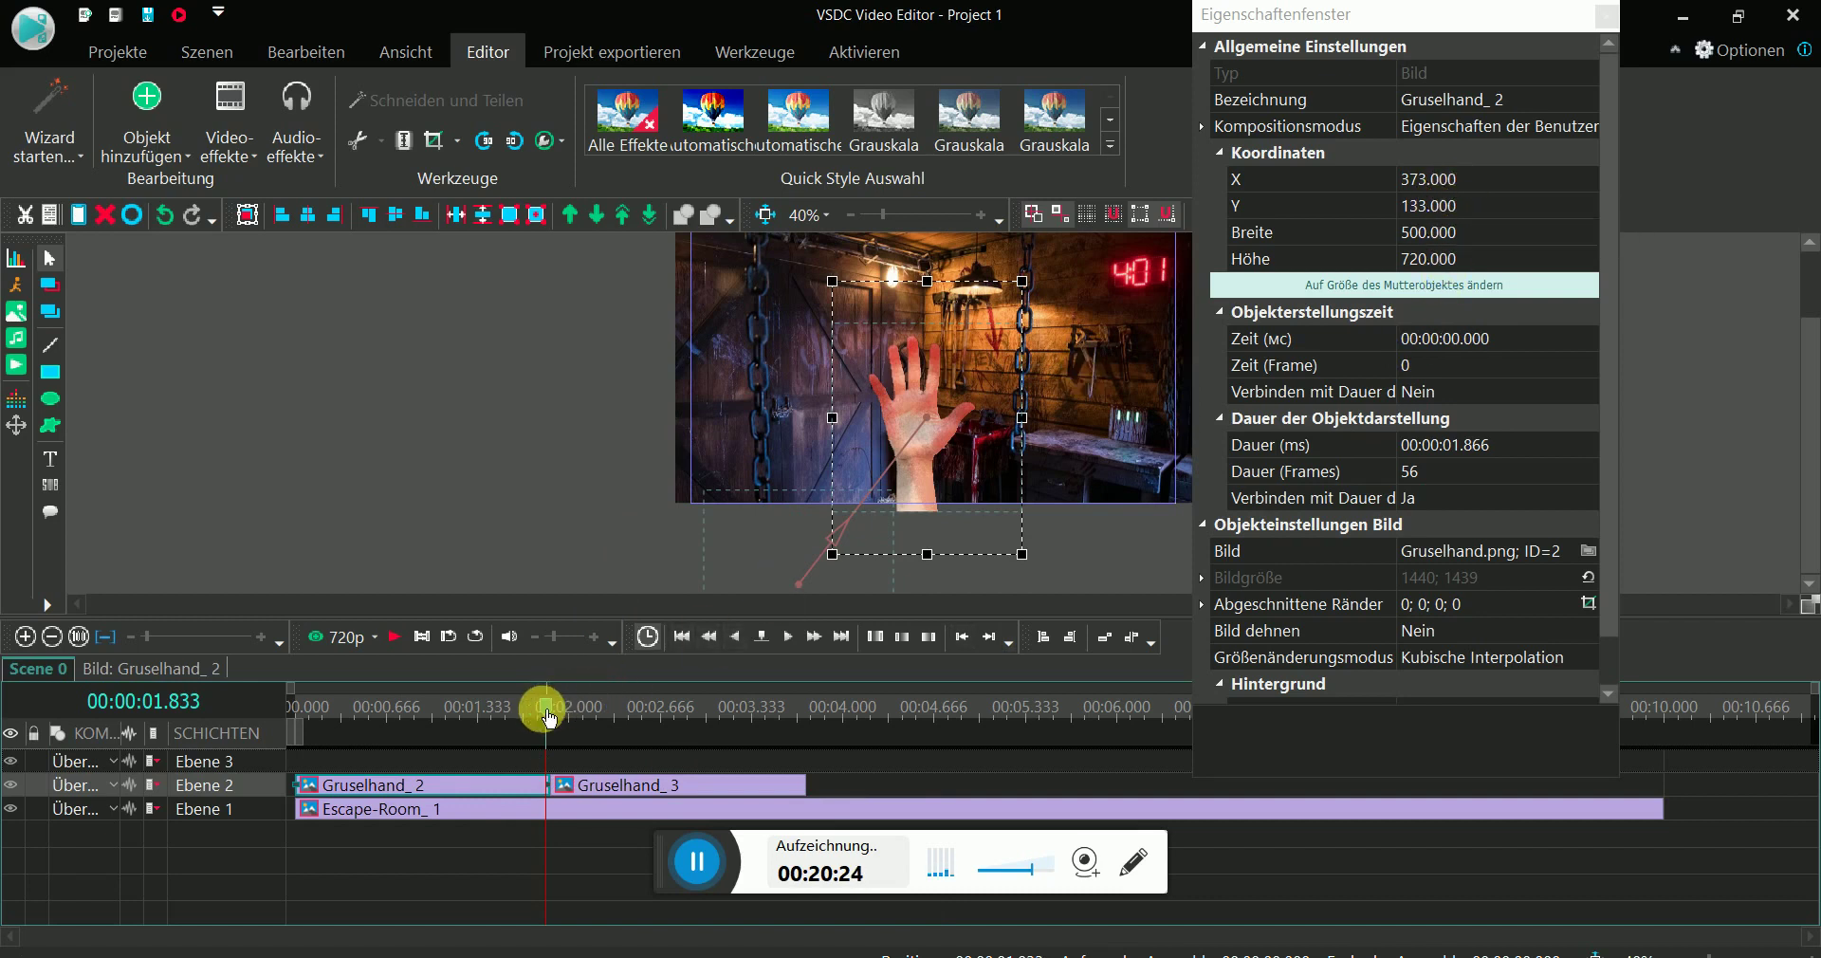
left_click_drag(550, 714, 583, 713)
- Set Gruselhand_3's position to X 373, Y 133 in the Properties window
left_click(607, 787)
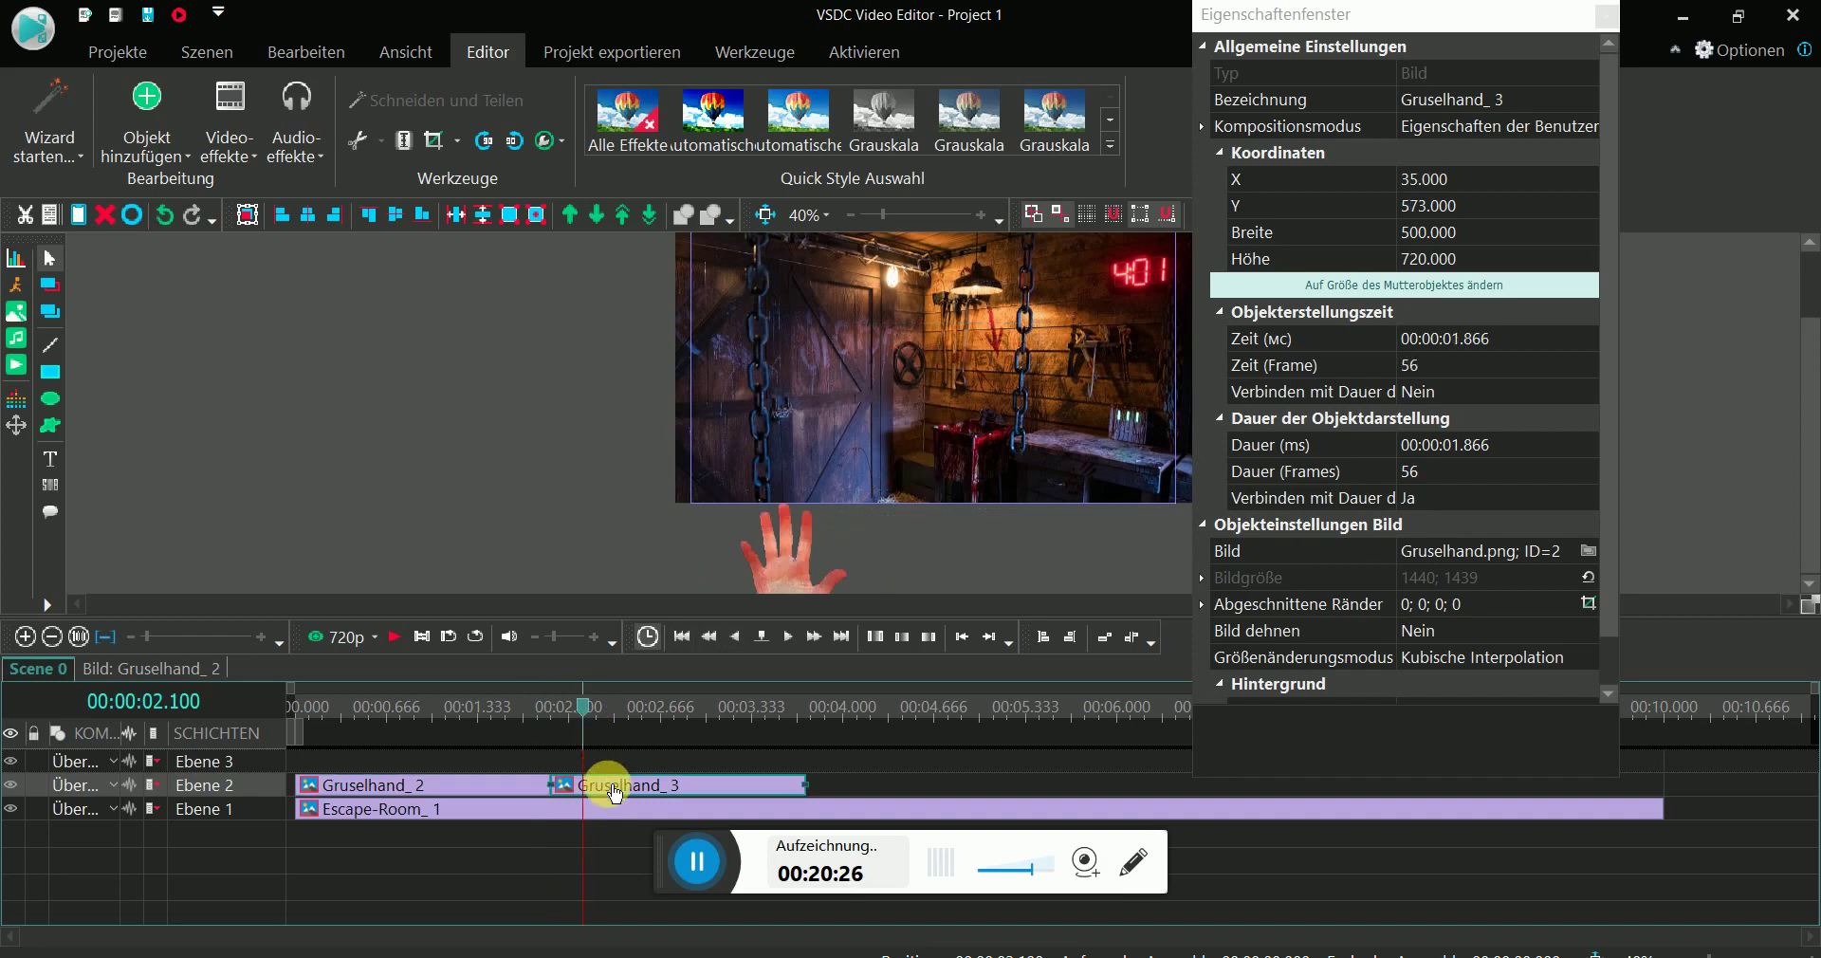
left_click(1464, 178)
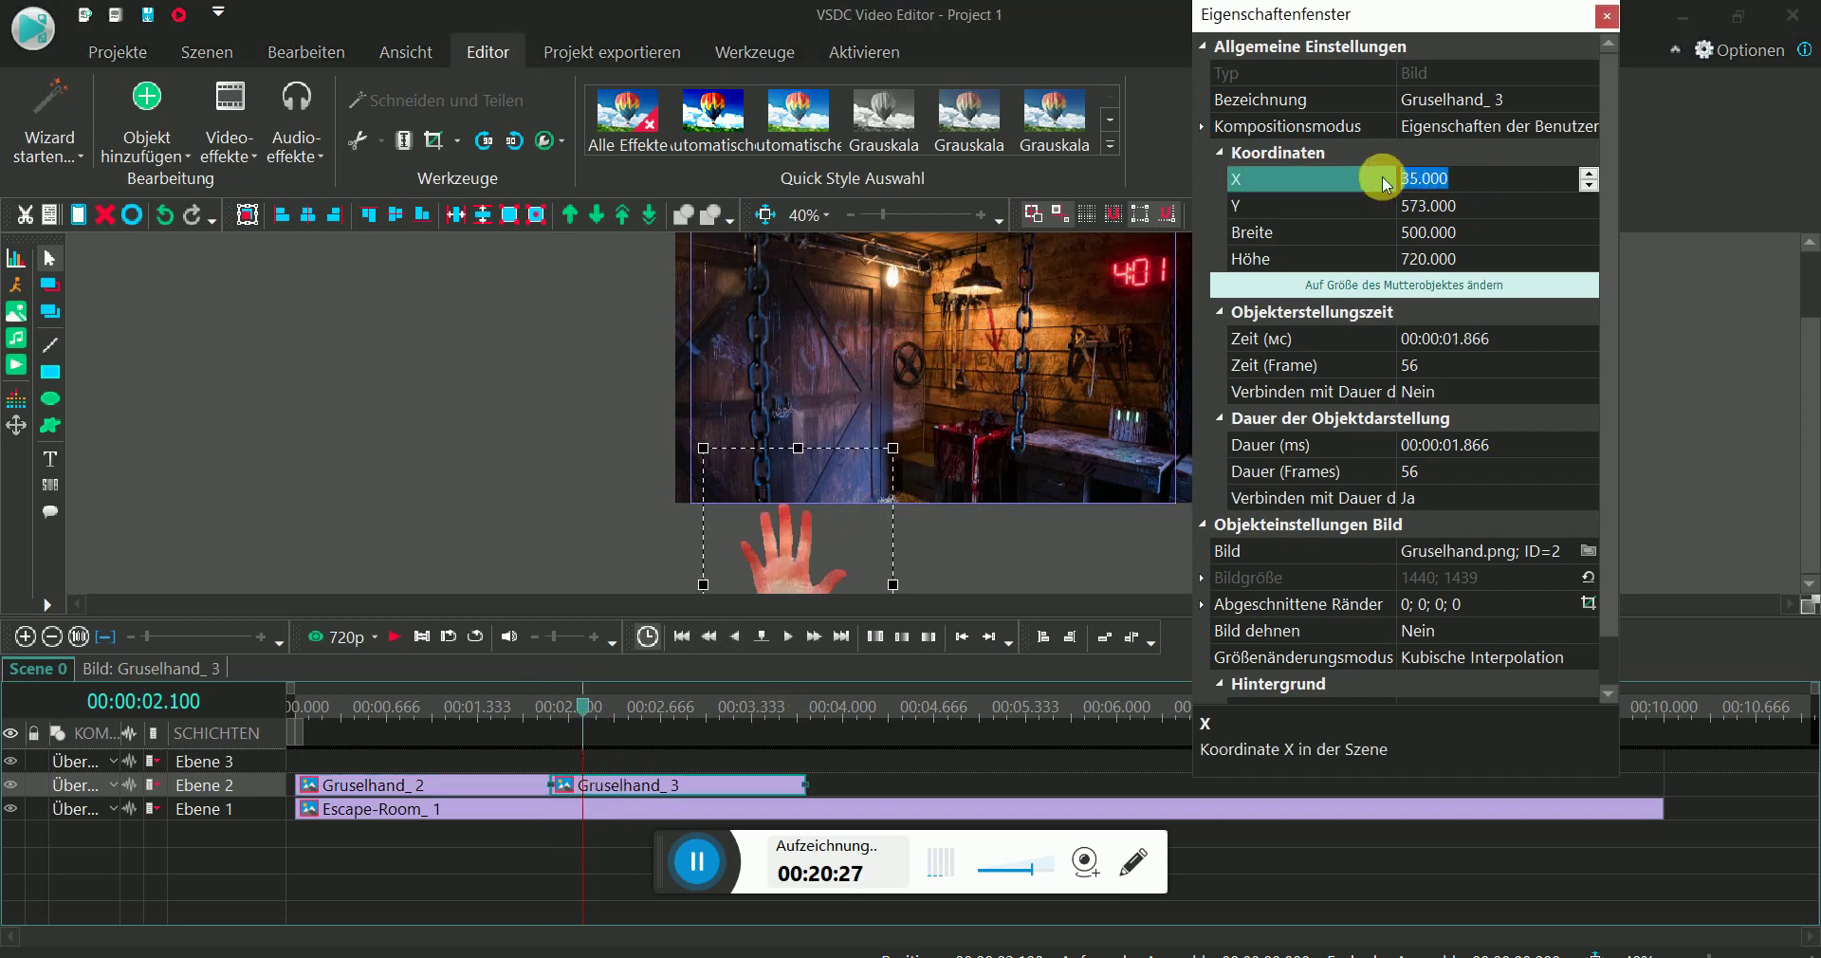
type("373")
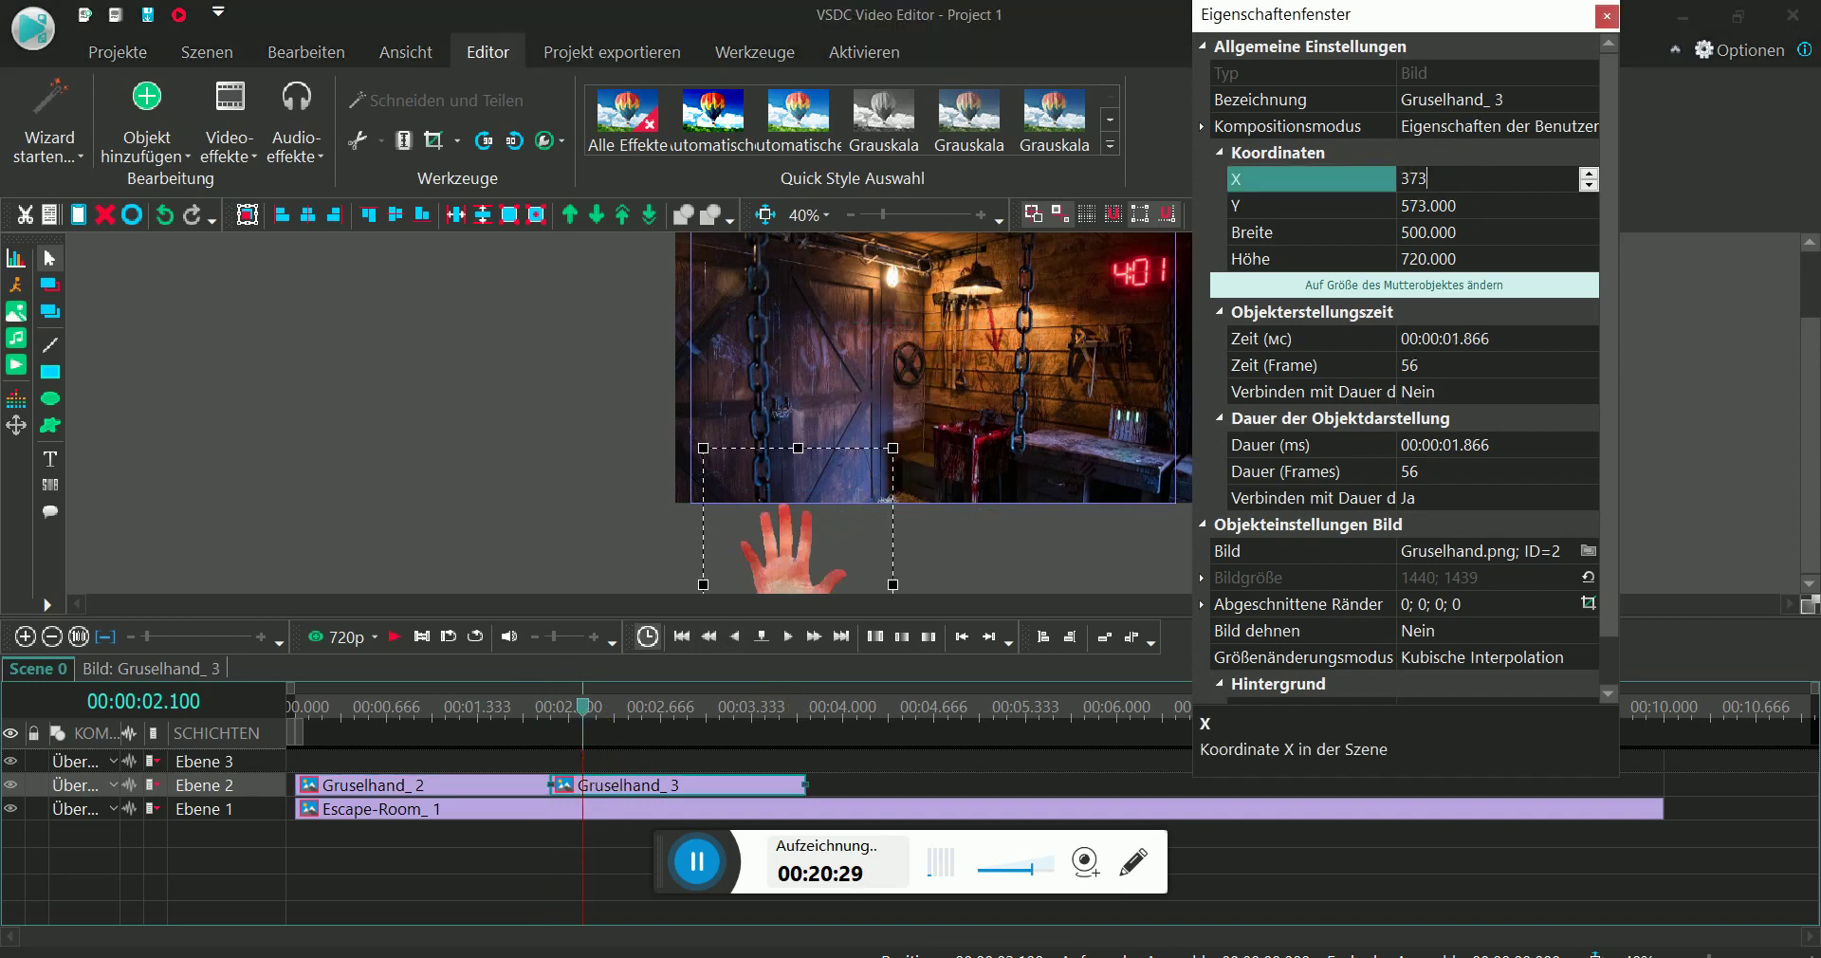
left_click(1483, 201)
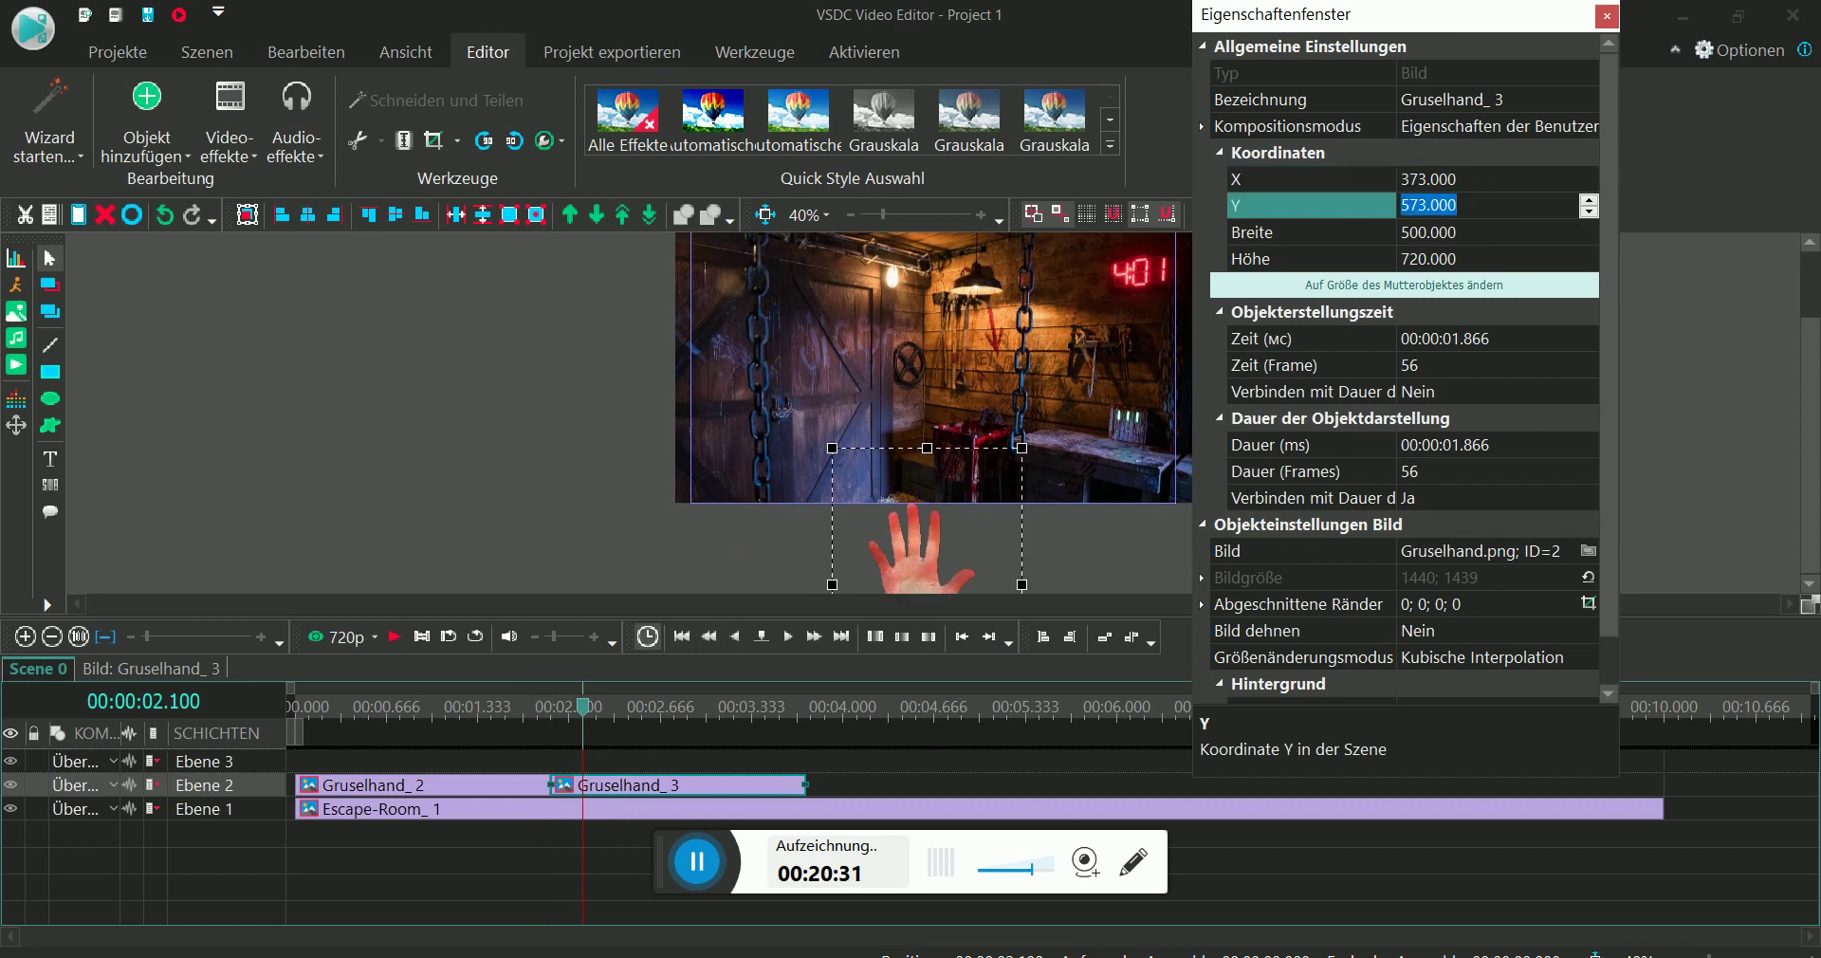
type("133")
key("Return")
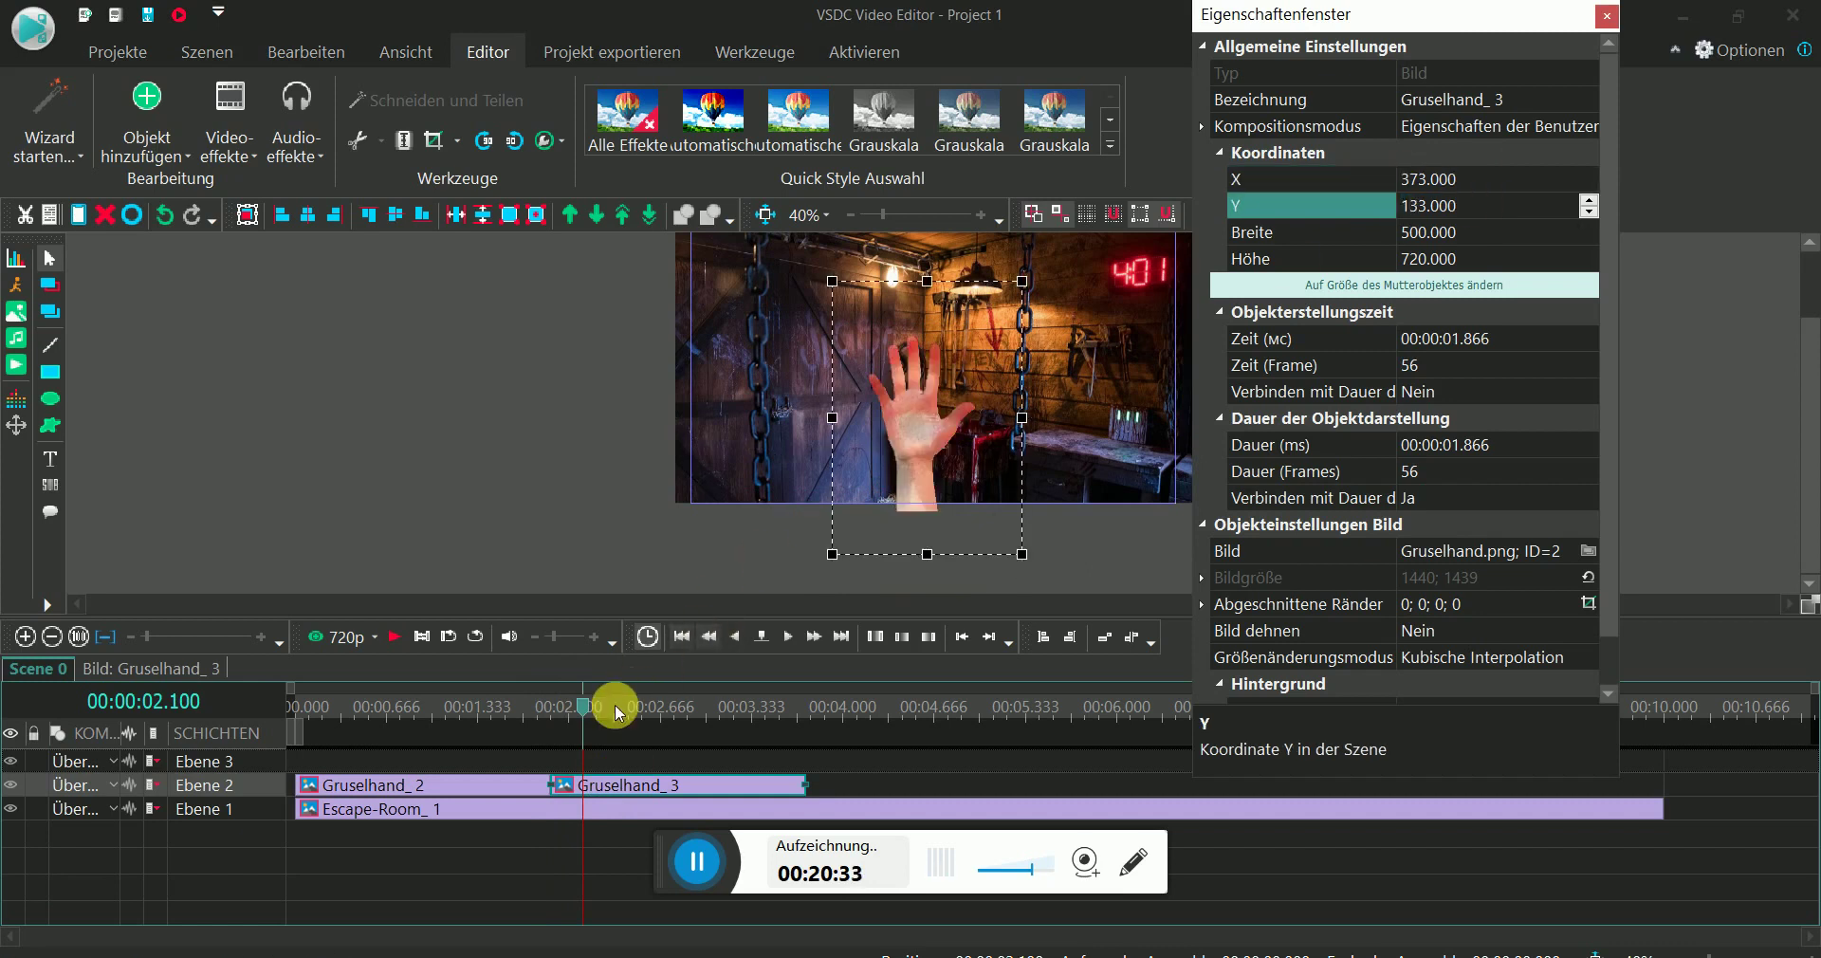
- Preview the scene from just before Gruselhand_3 to check the hand's hold
left_click_drag(576, 711, 536, 714)
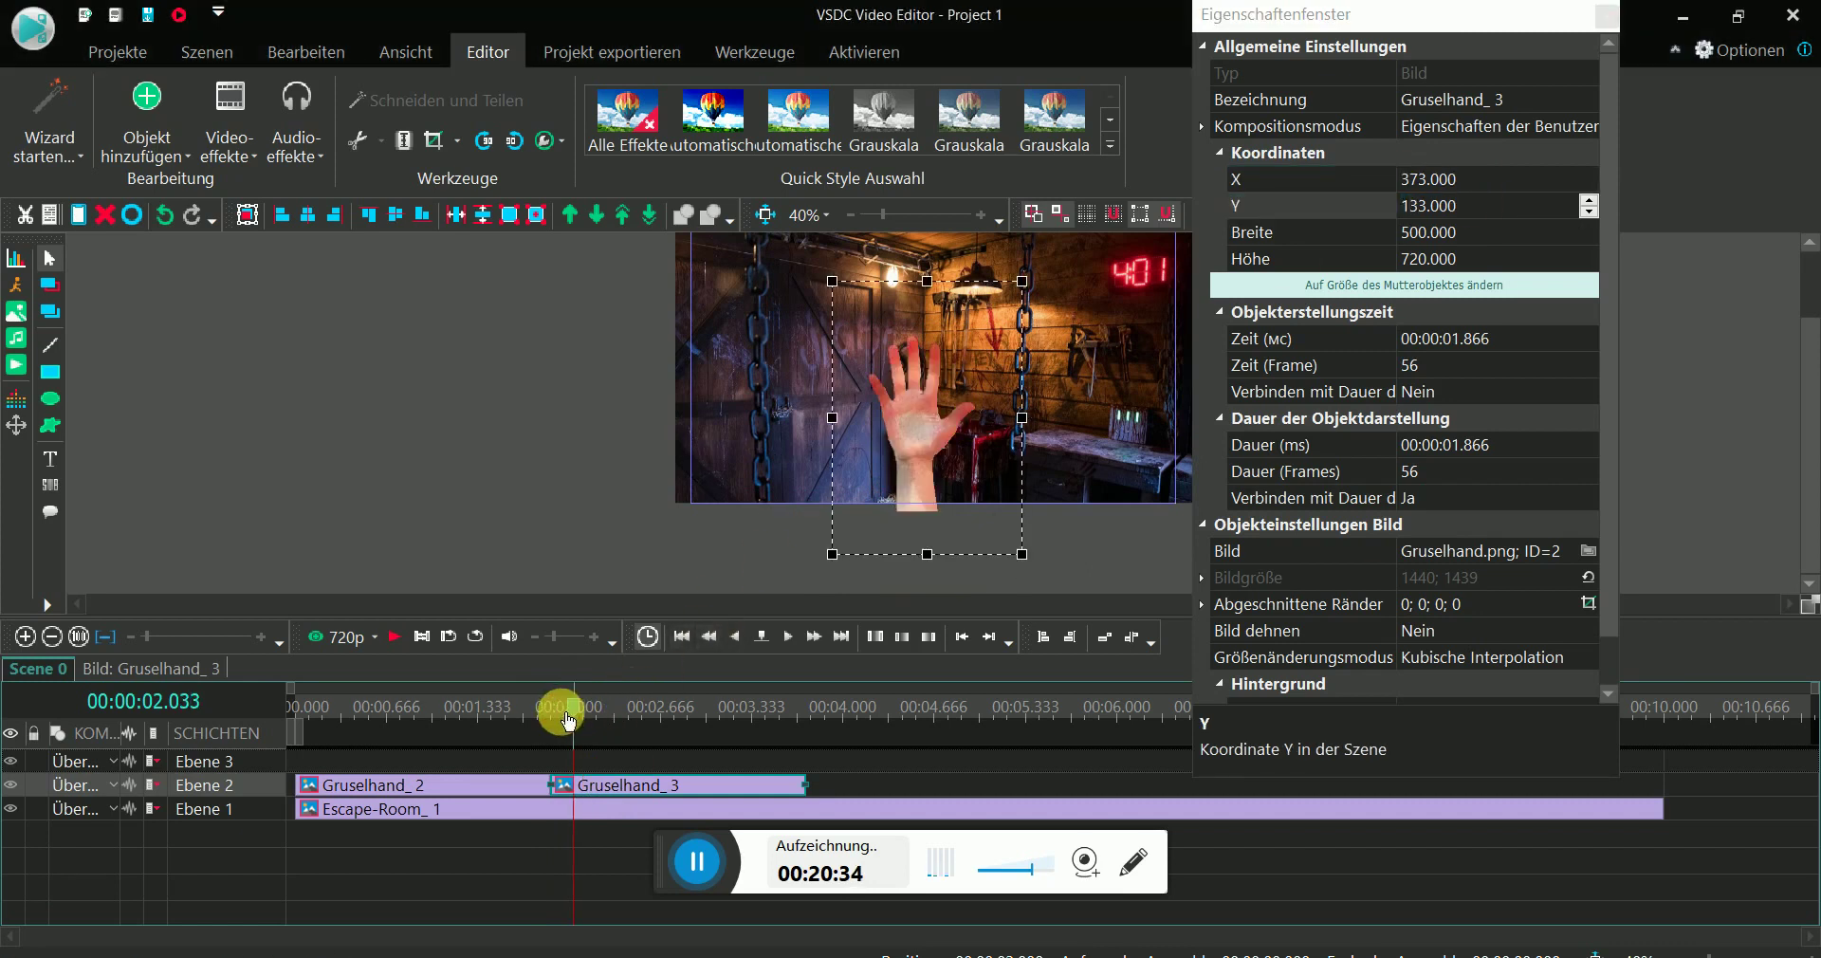
left_click(340, 638)
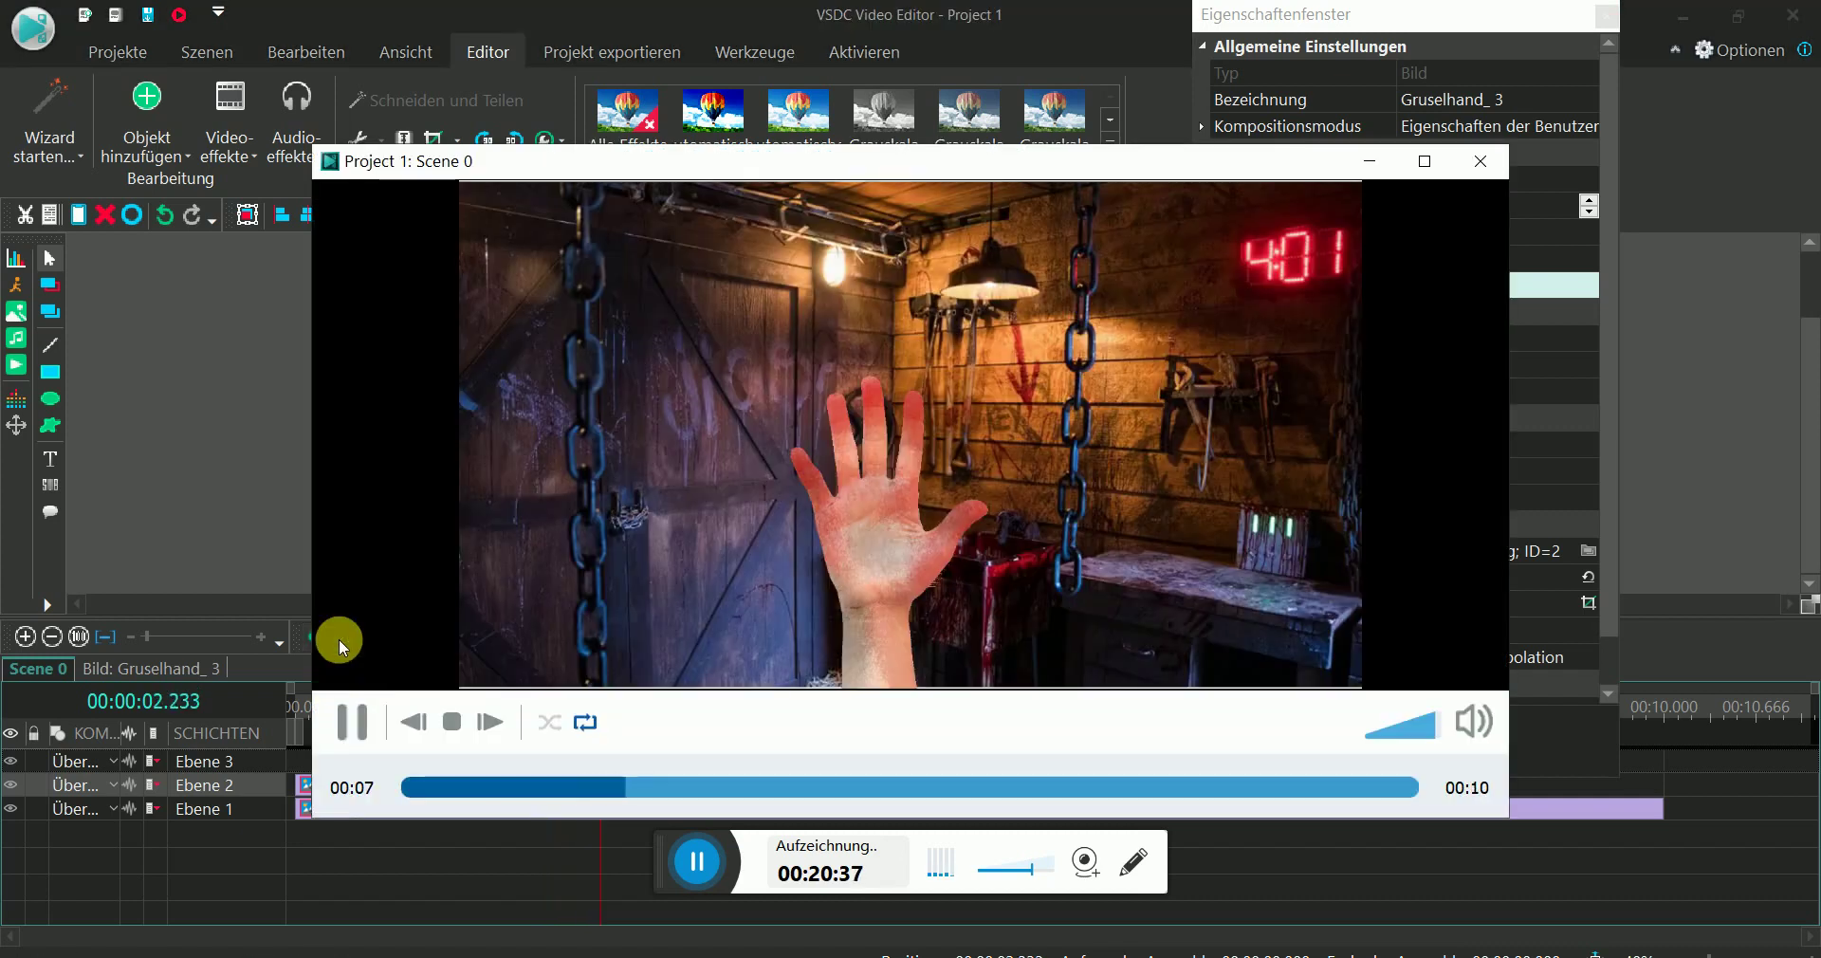
left_click_drag(569, 789, 598, 792)
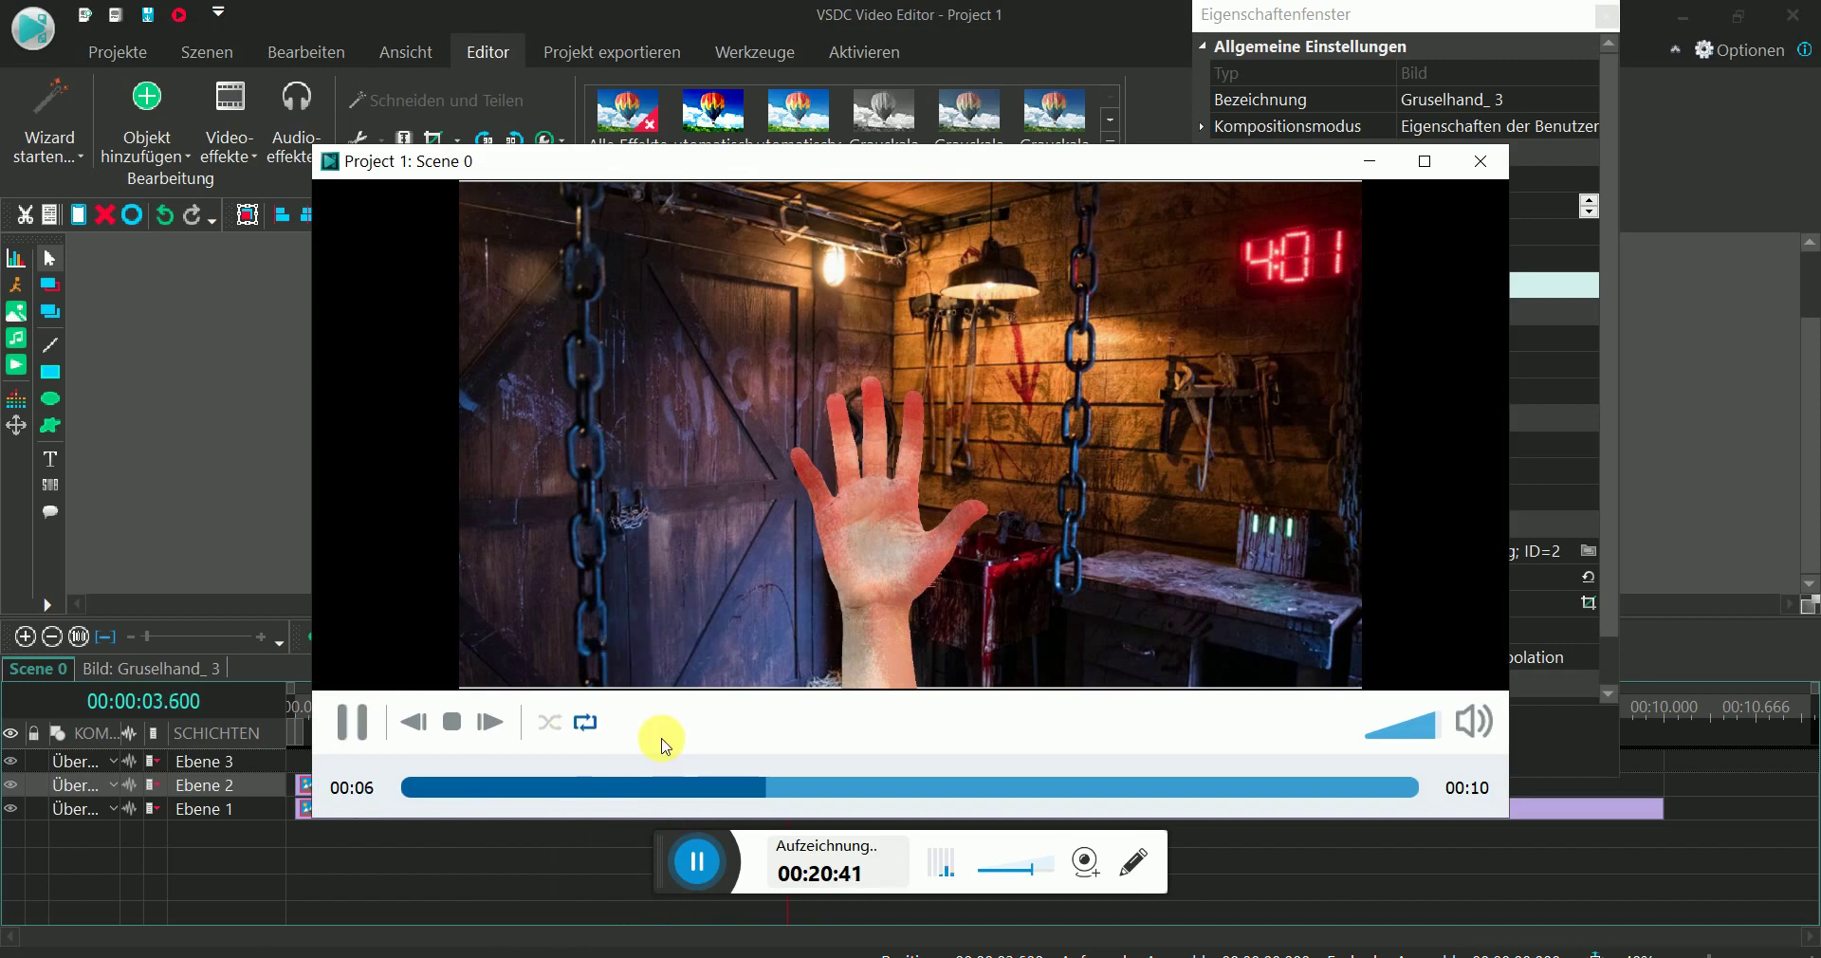
left_click(1479, 161)
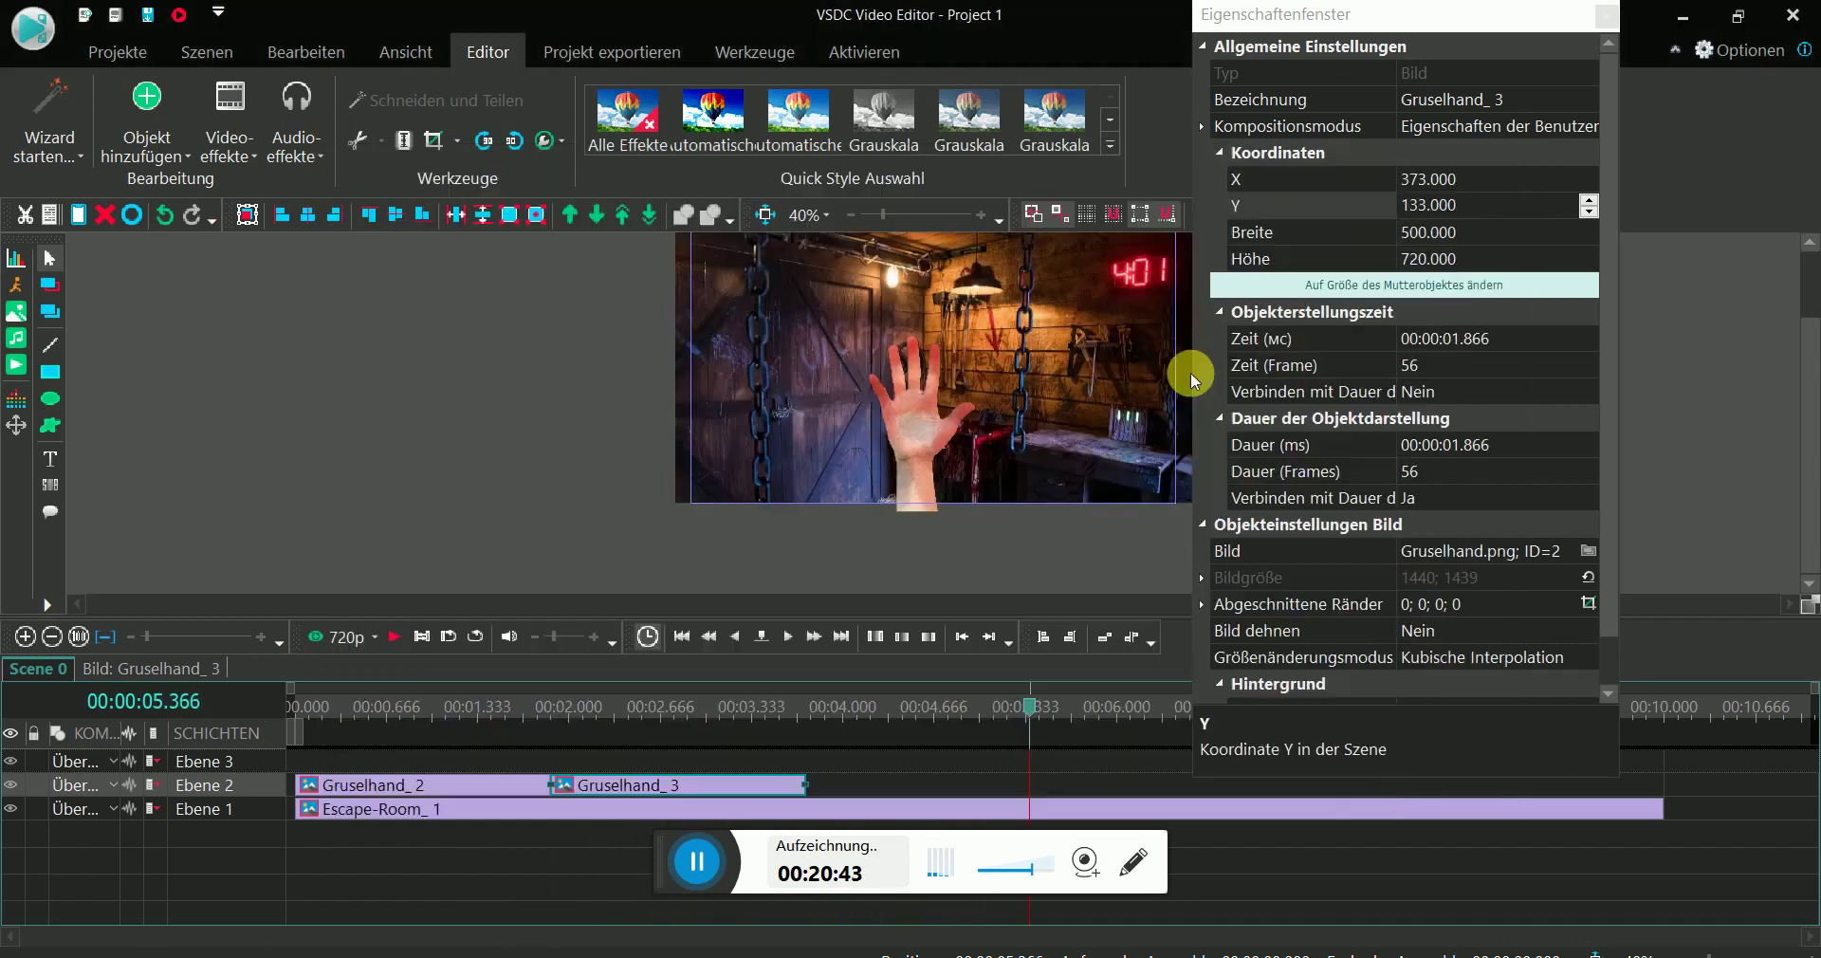
- Inside Gruselhand_3, add a movement path whose end point drags the hand below the frame
left_click(576, 710)
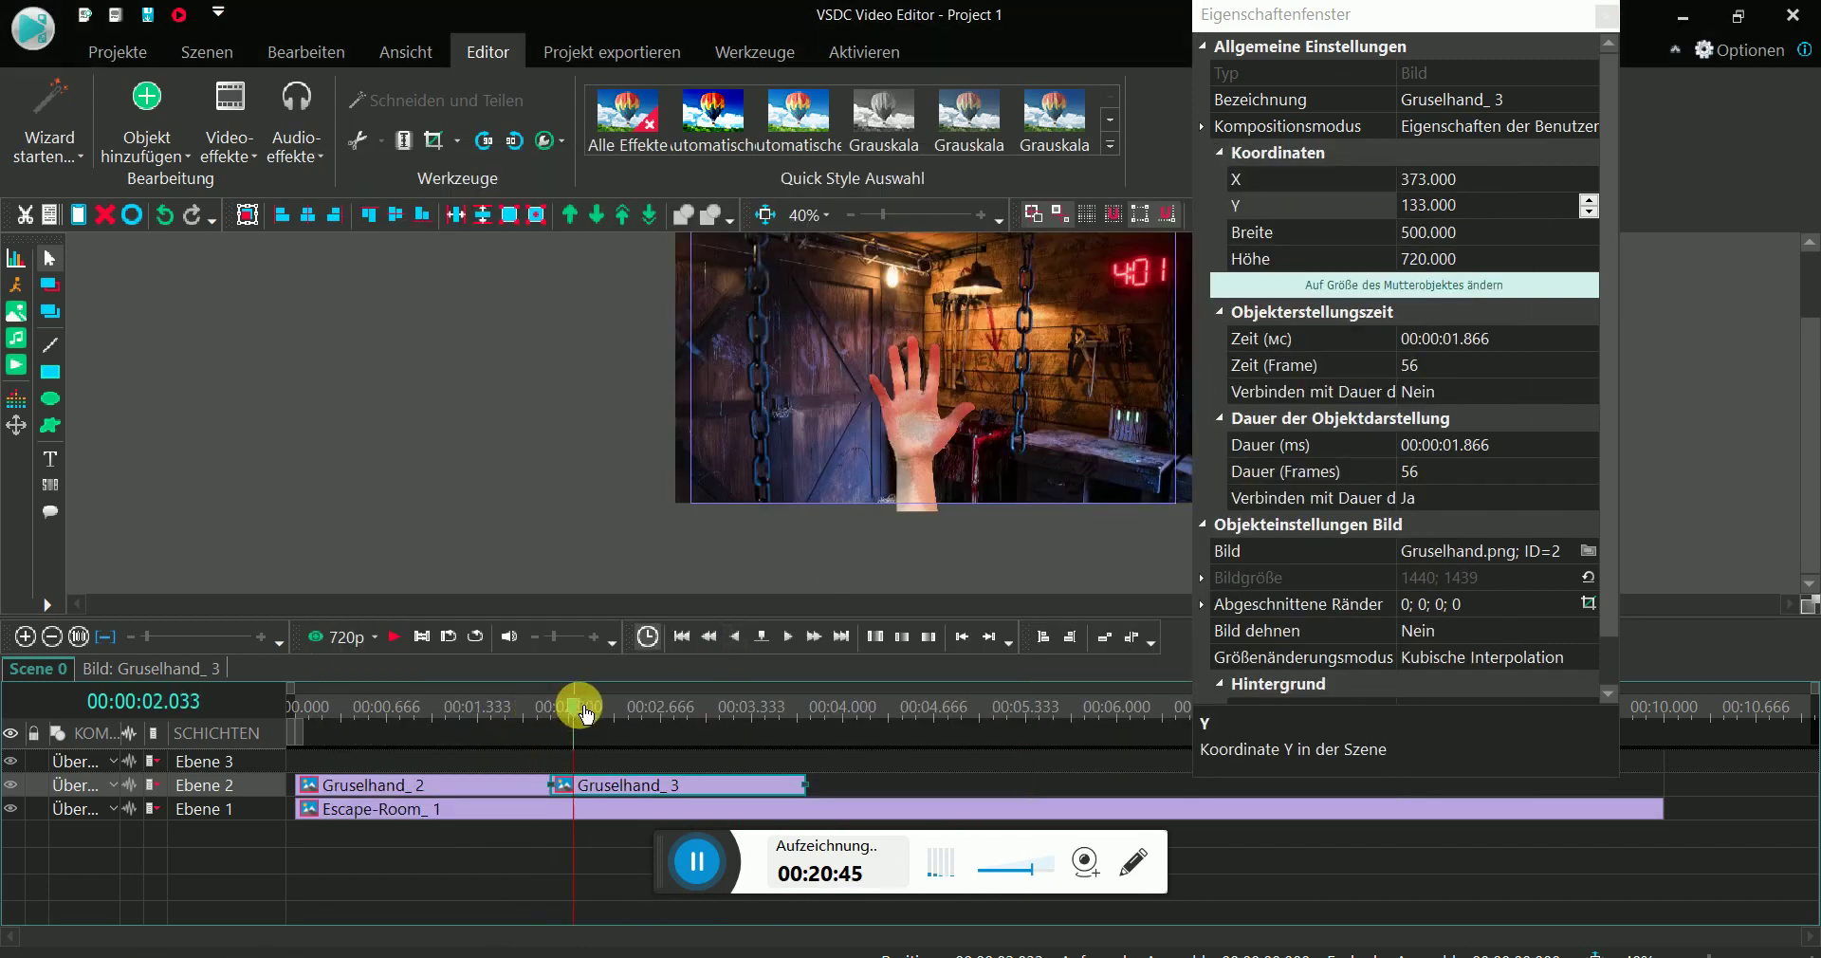
double_click(588, 785)
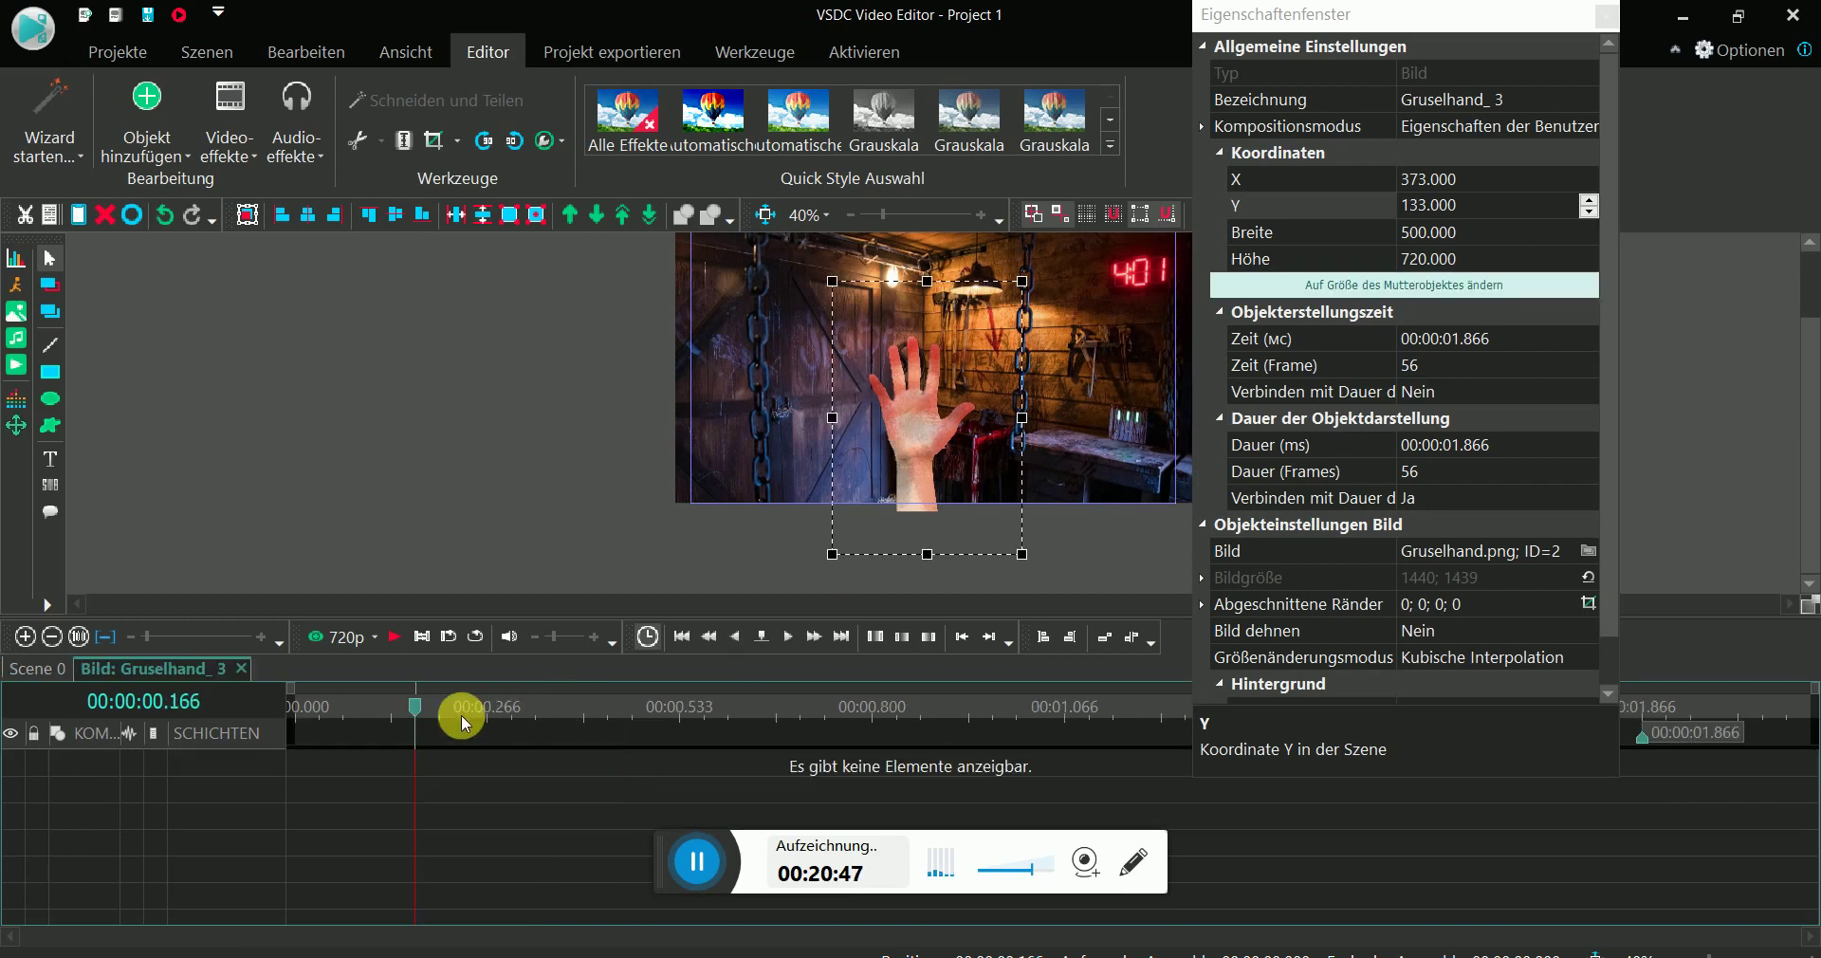
left_click(16, 425)
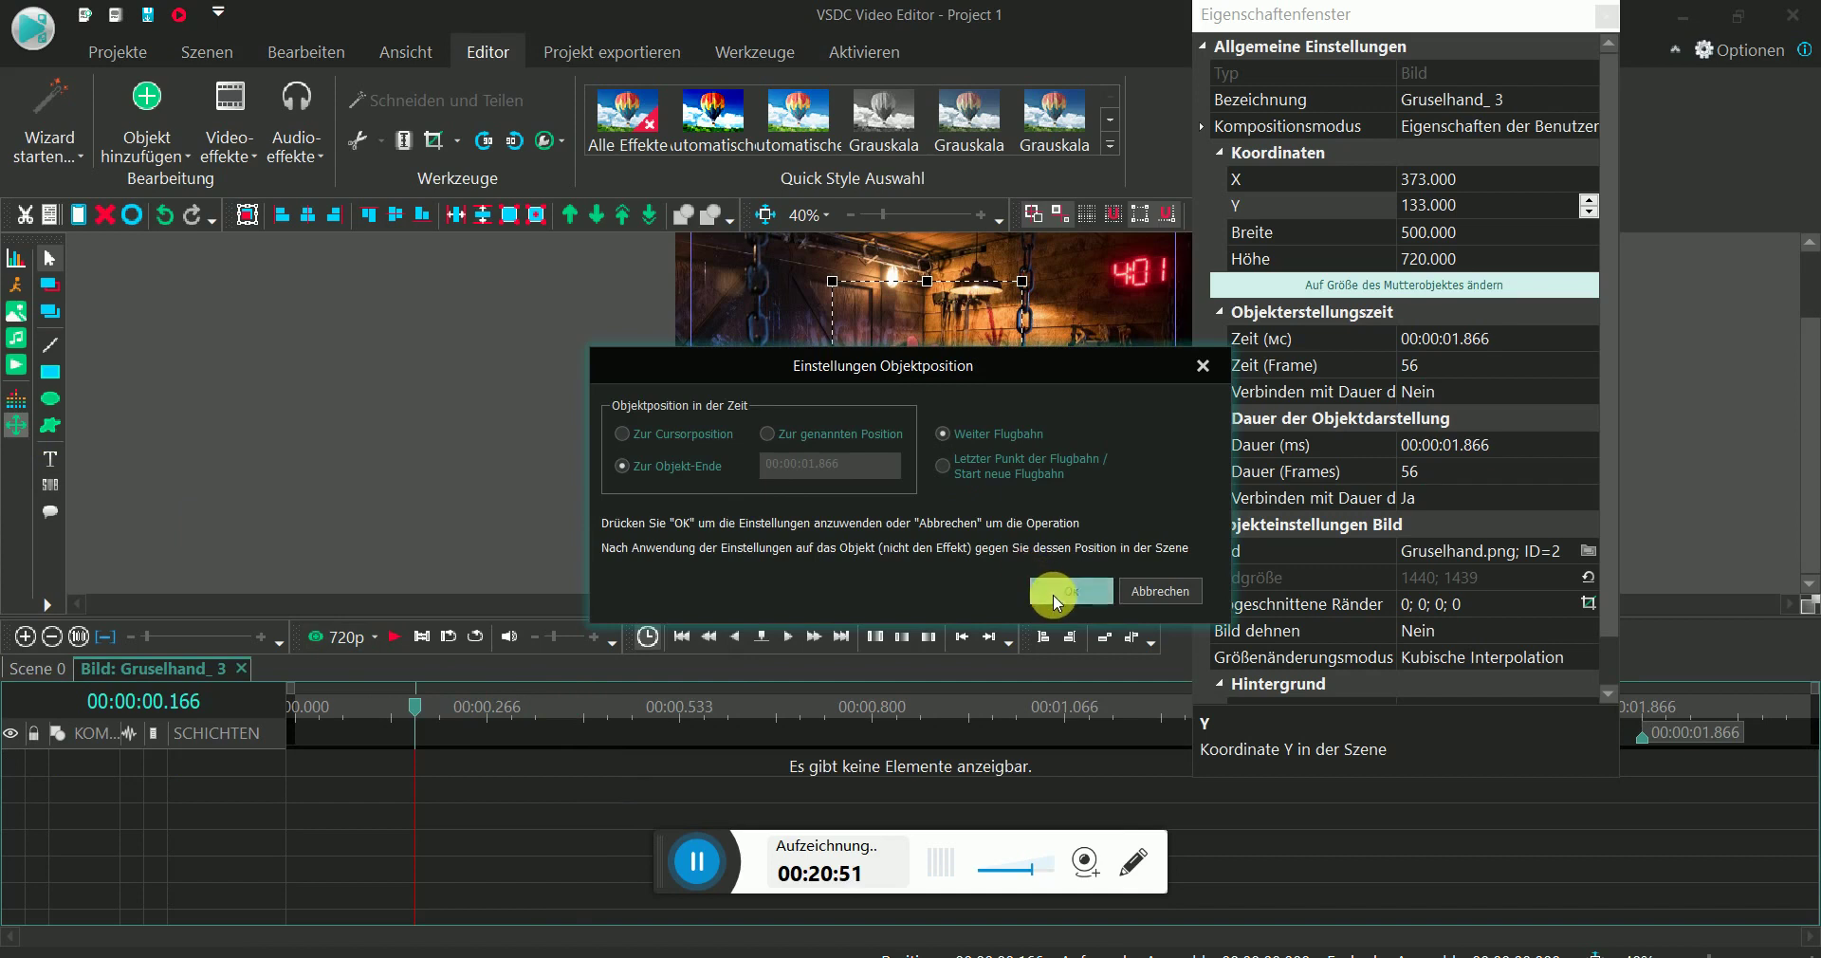
left_click(1053, 591)
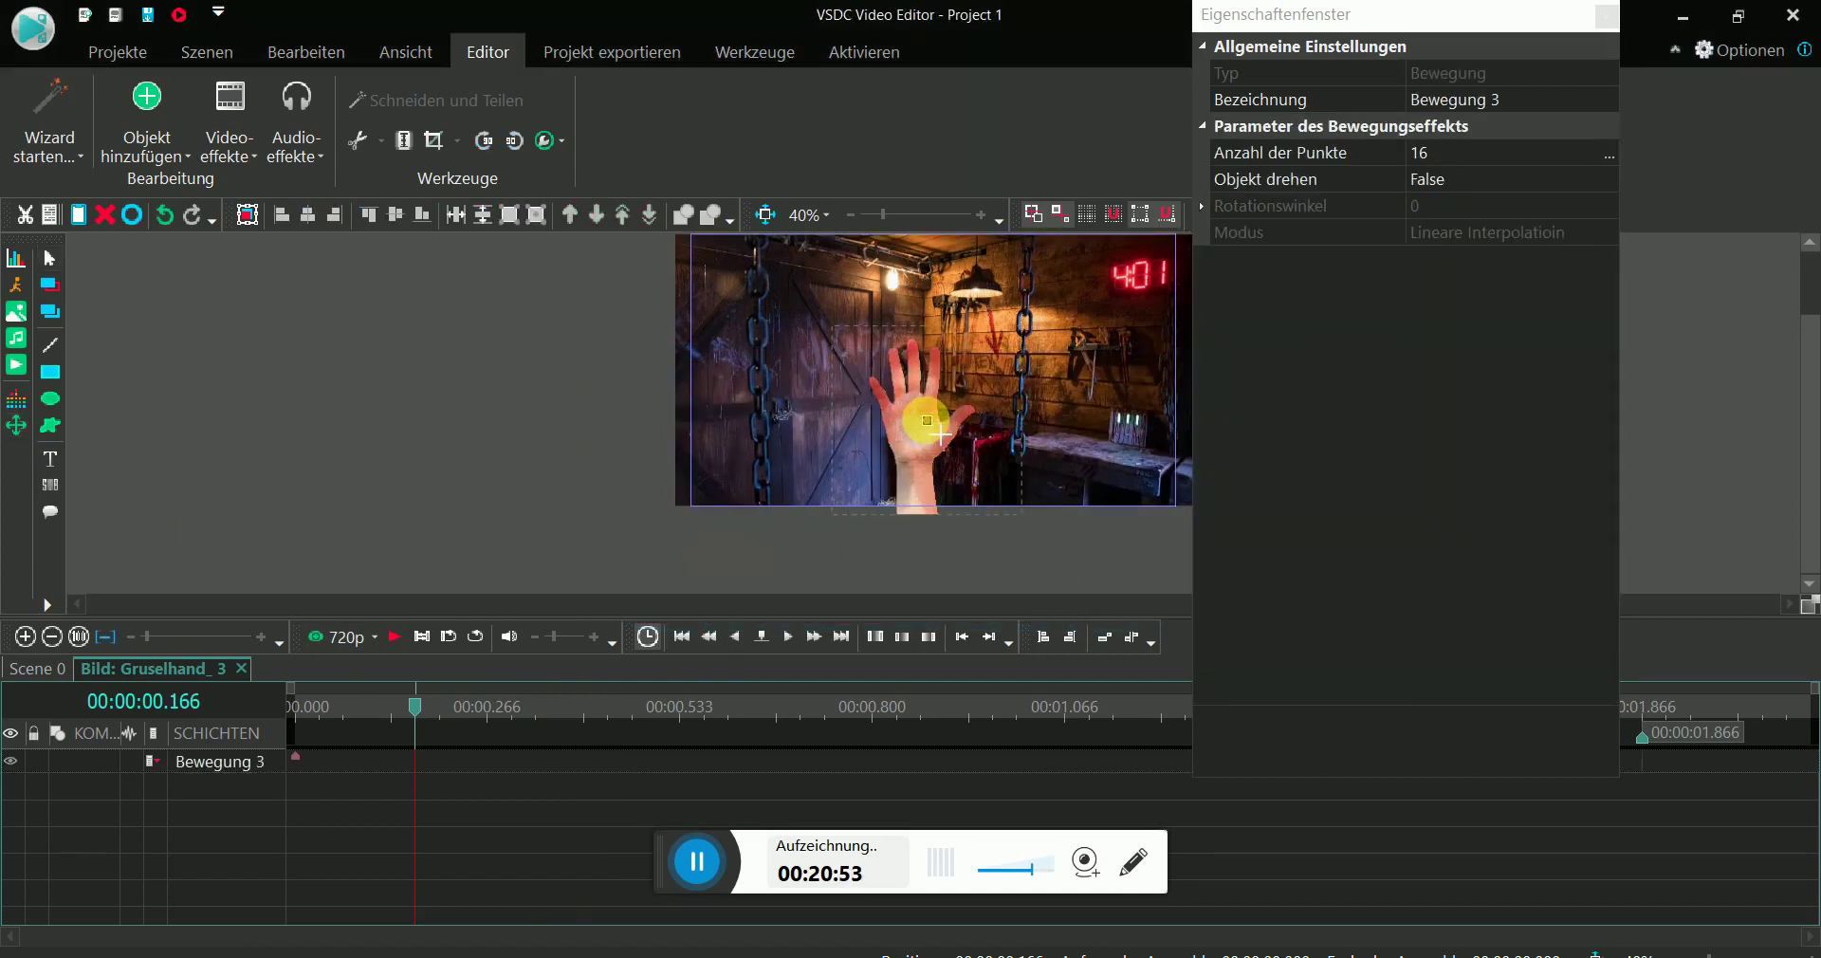
mouse_move(939, 435)
left_mouse_down()
mouse_move(933, 619)
mouse_move(918, 605)
left_mouse_up()
- Preview the hand sinking back down, then return to the Scene 0 timeline
left_click_drag(409, 706, 287, 709)
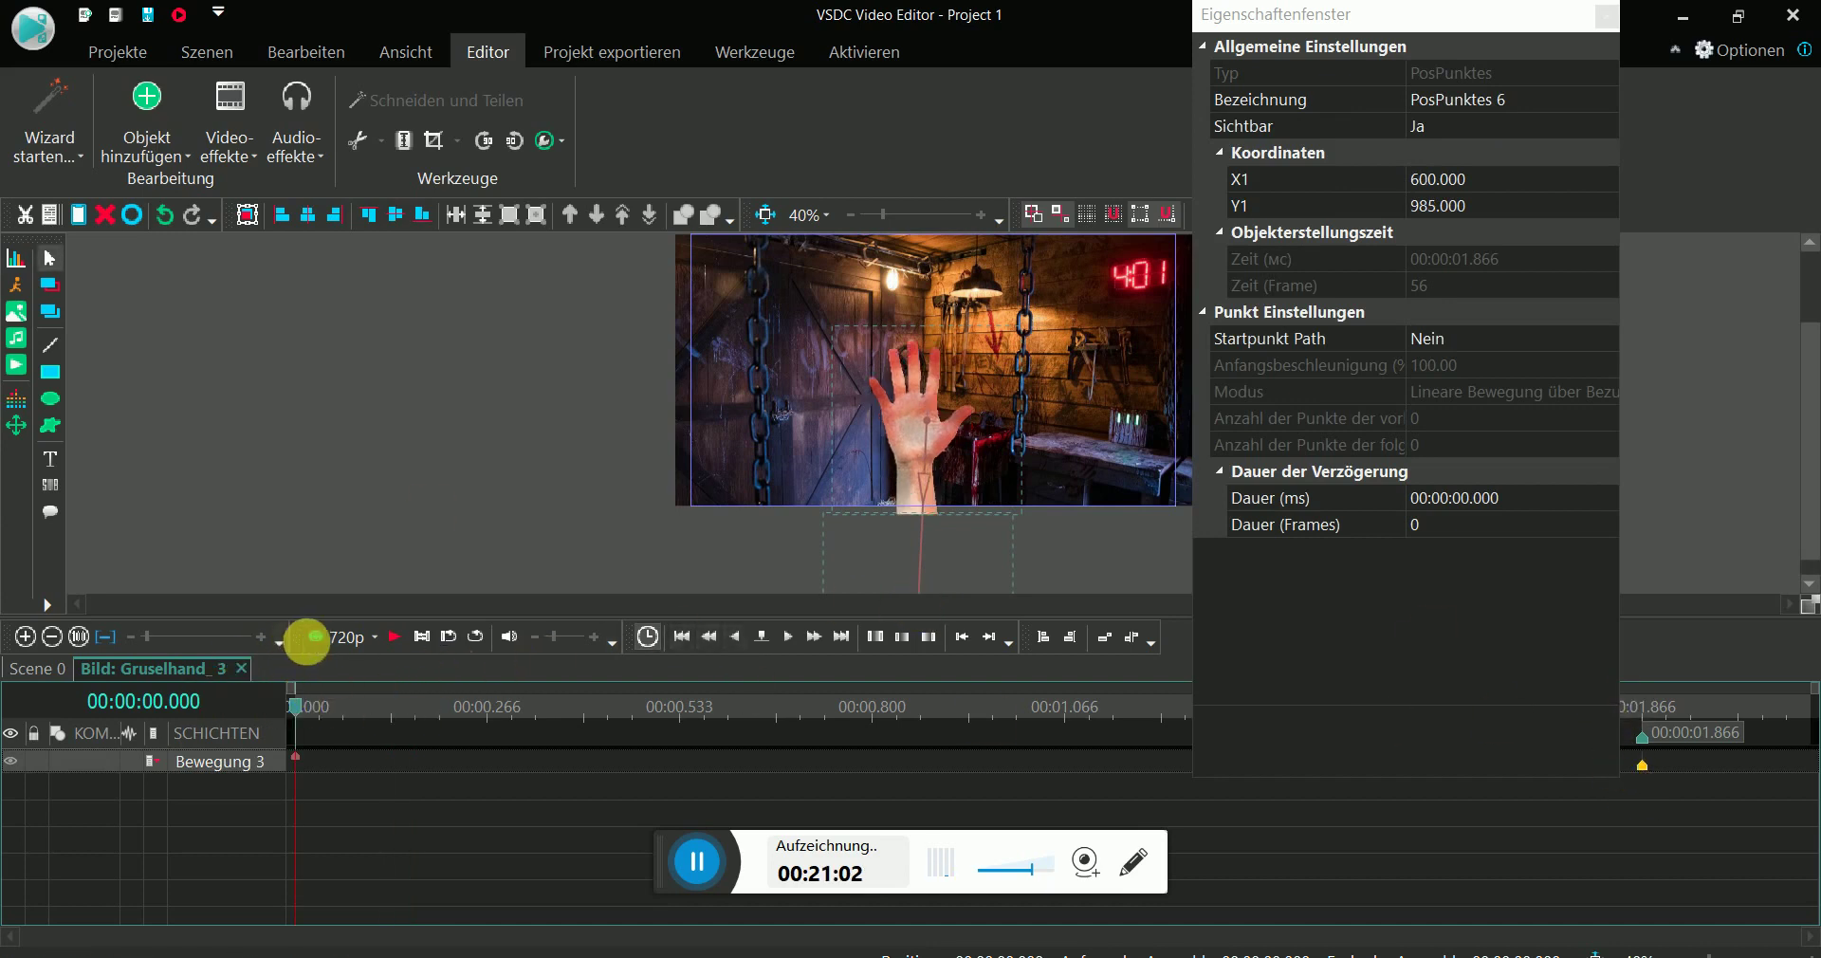
left_click(394, 636)
left_click_drag(480, 783, 462, 790)
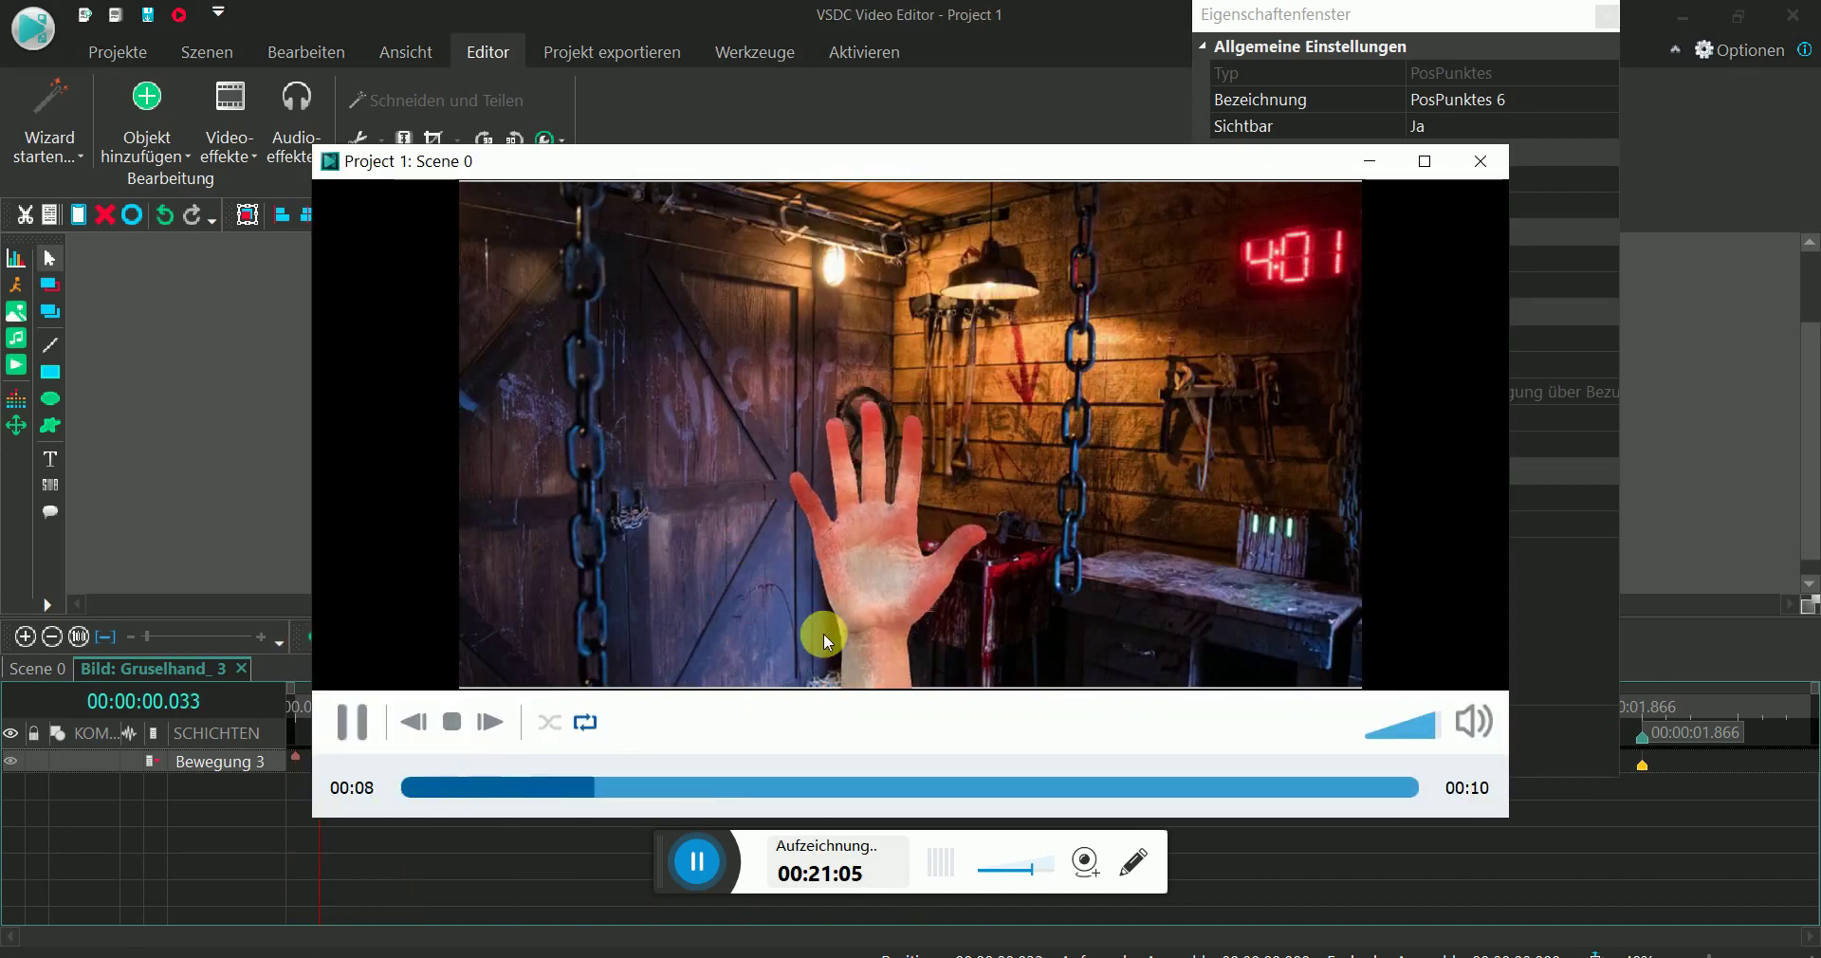
left_click(1477, 157)
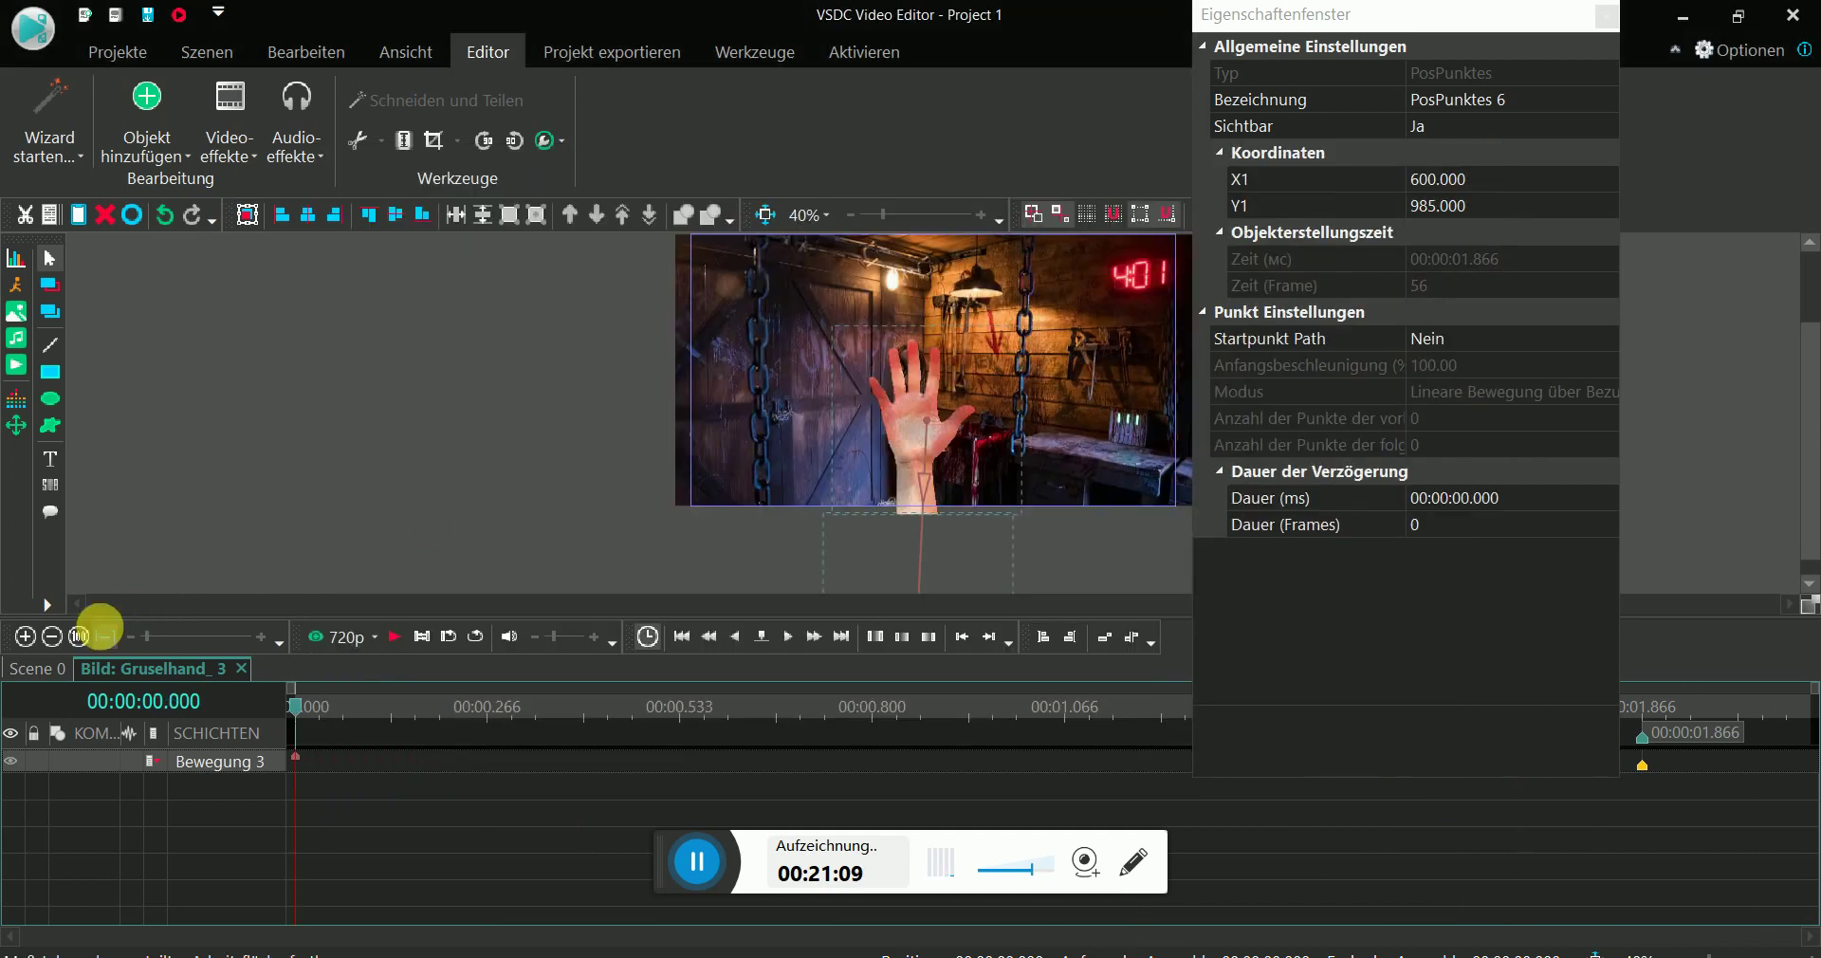
left_click(45, 668)
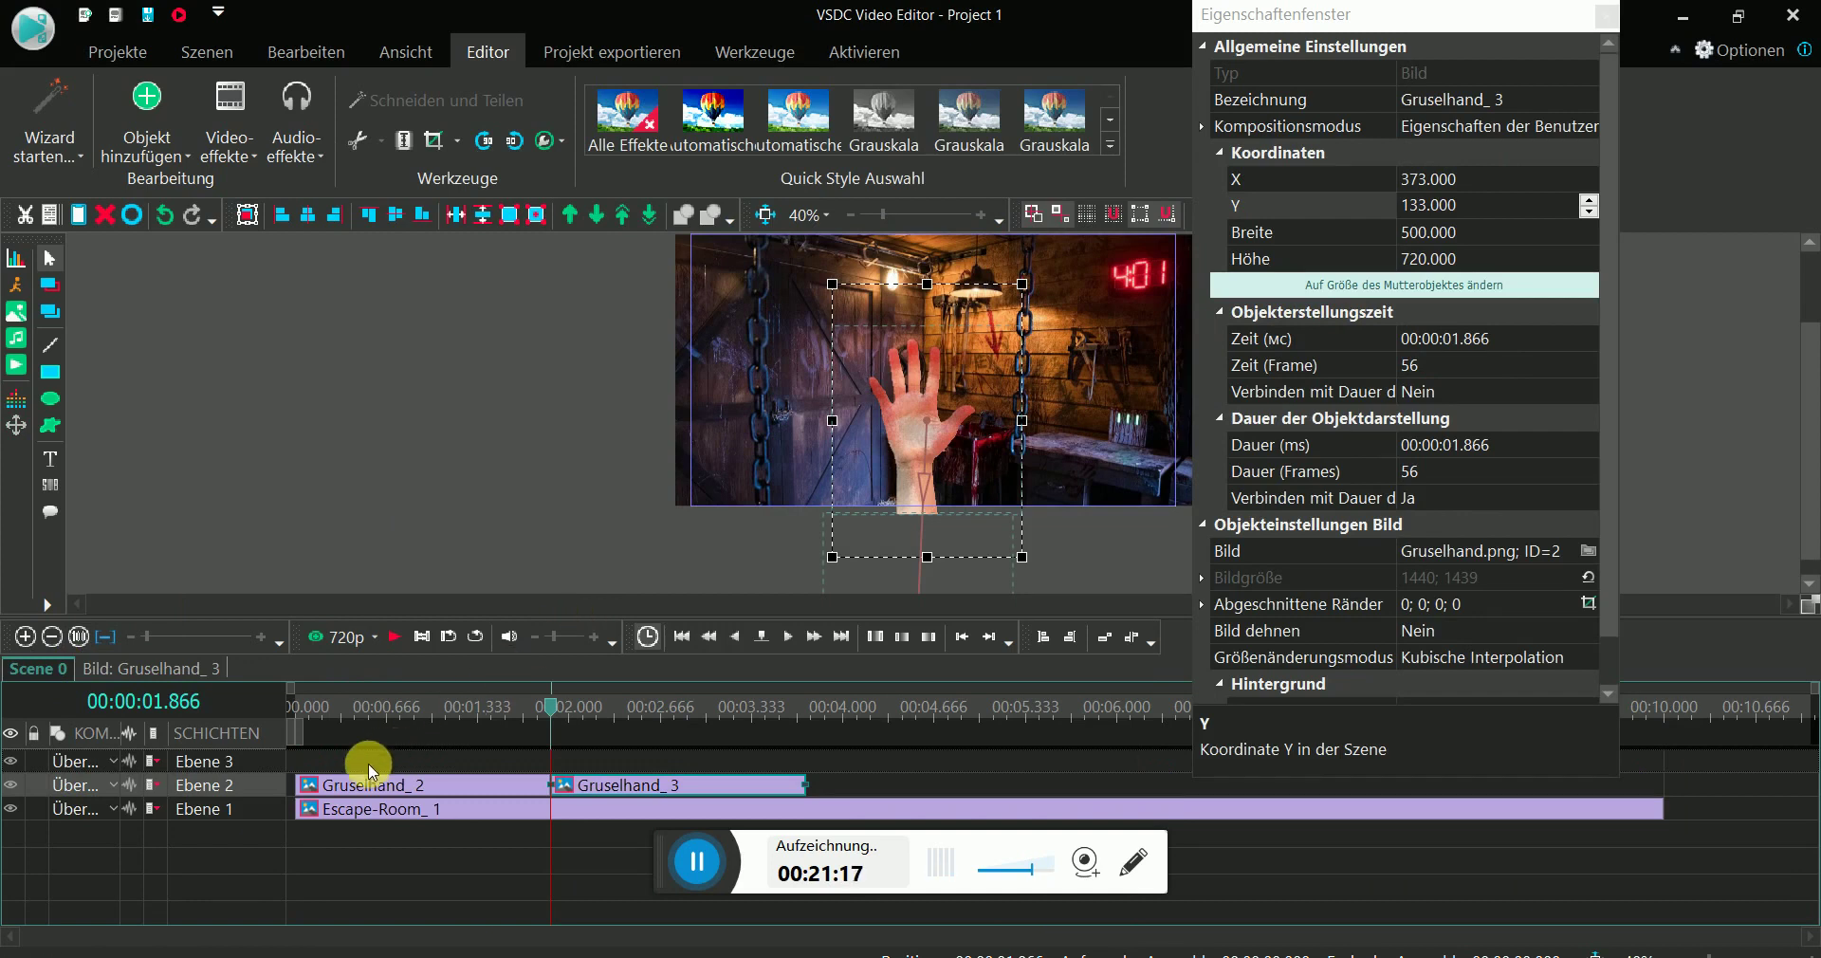
- Add Gruselblut.png as image object Gruselblut_4 spanning the parent's full duration
mouse_move(369, 795)
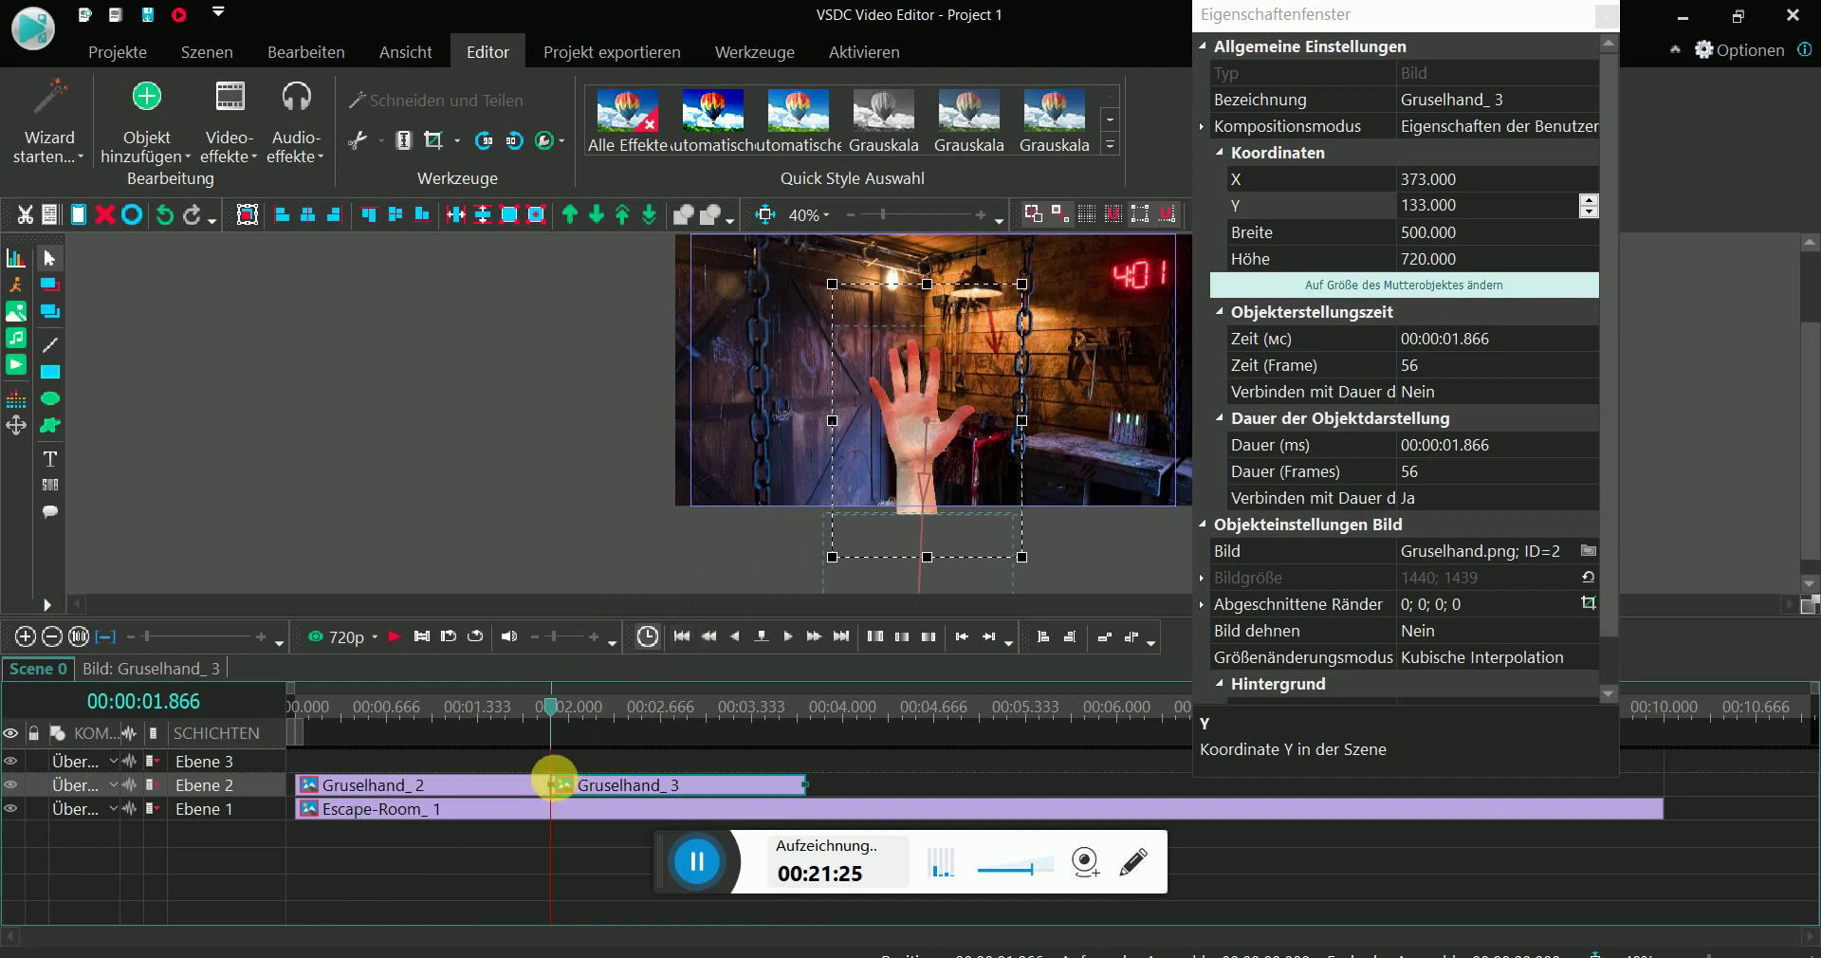
mouse_move(561, 785)
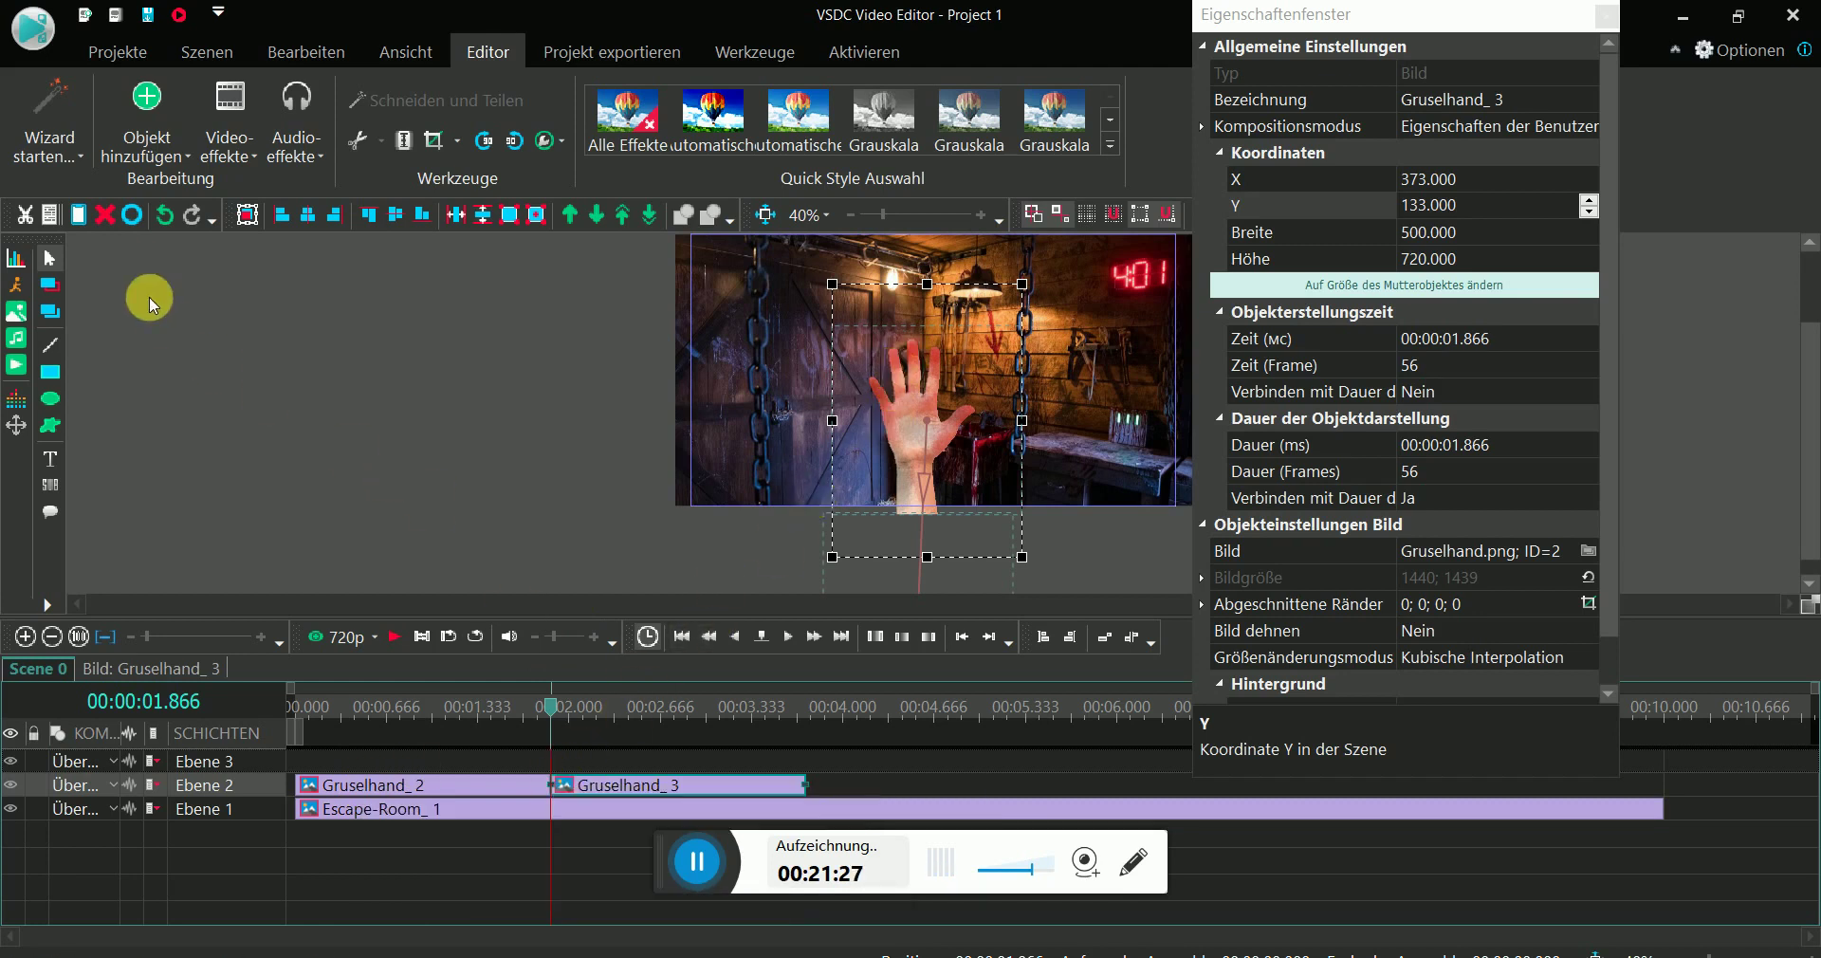
left_click(149, 142)
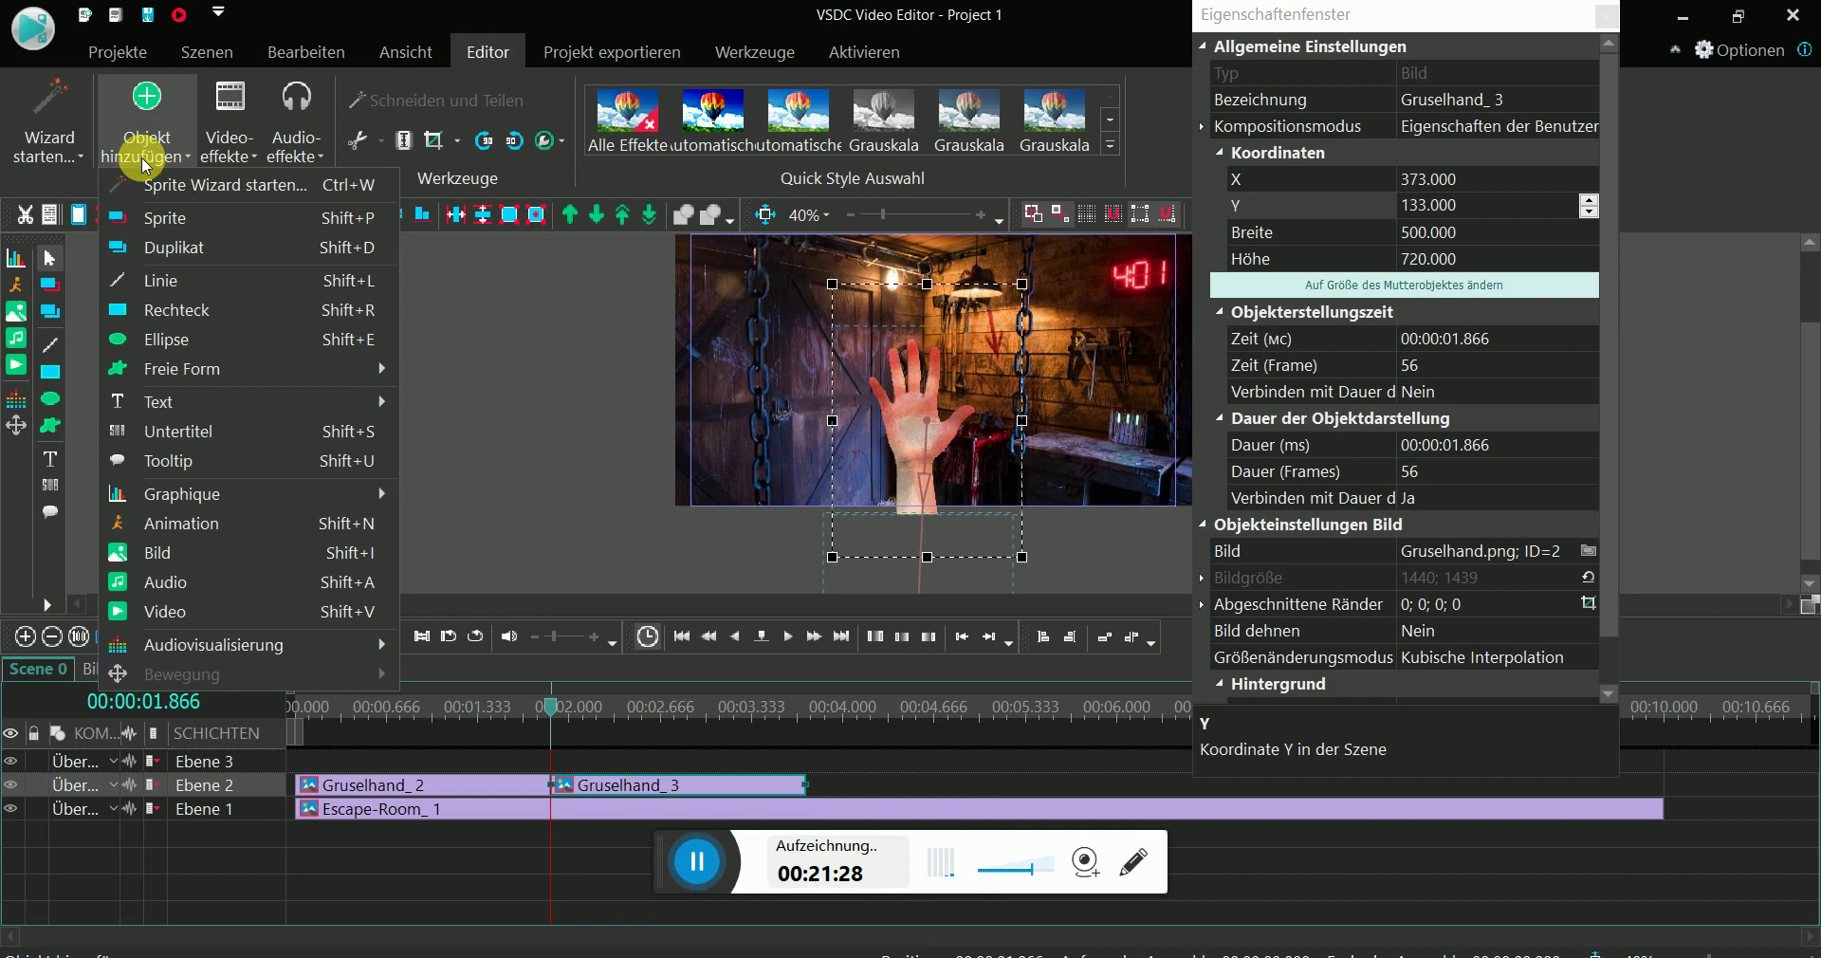
left_click(180, 552)
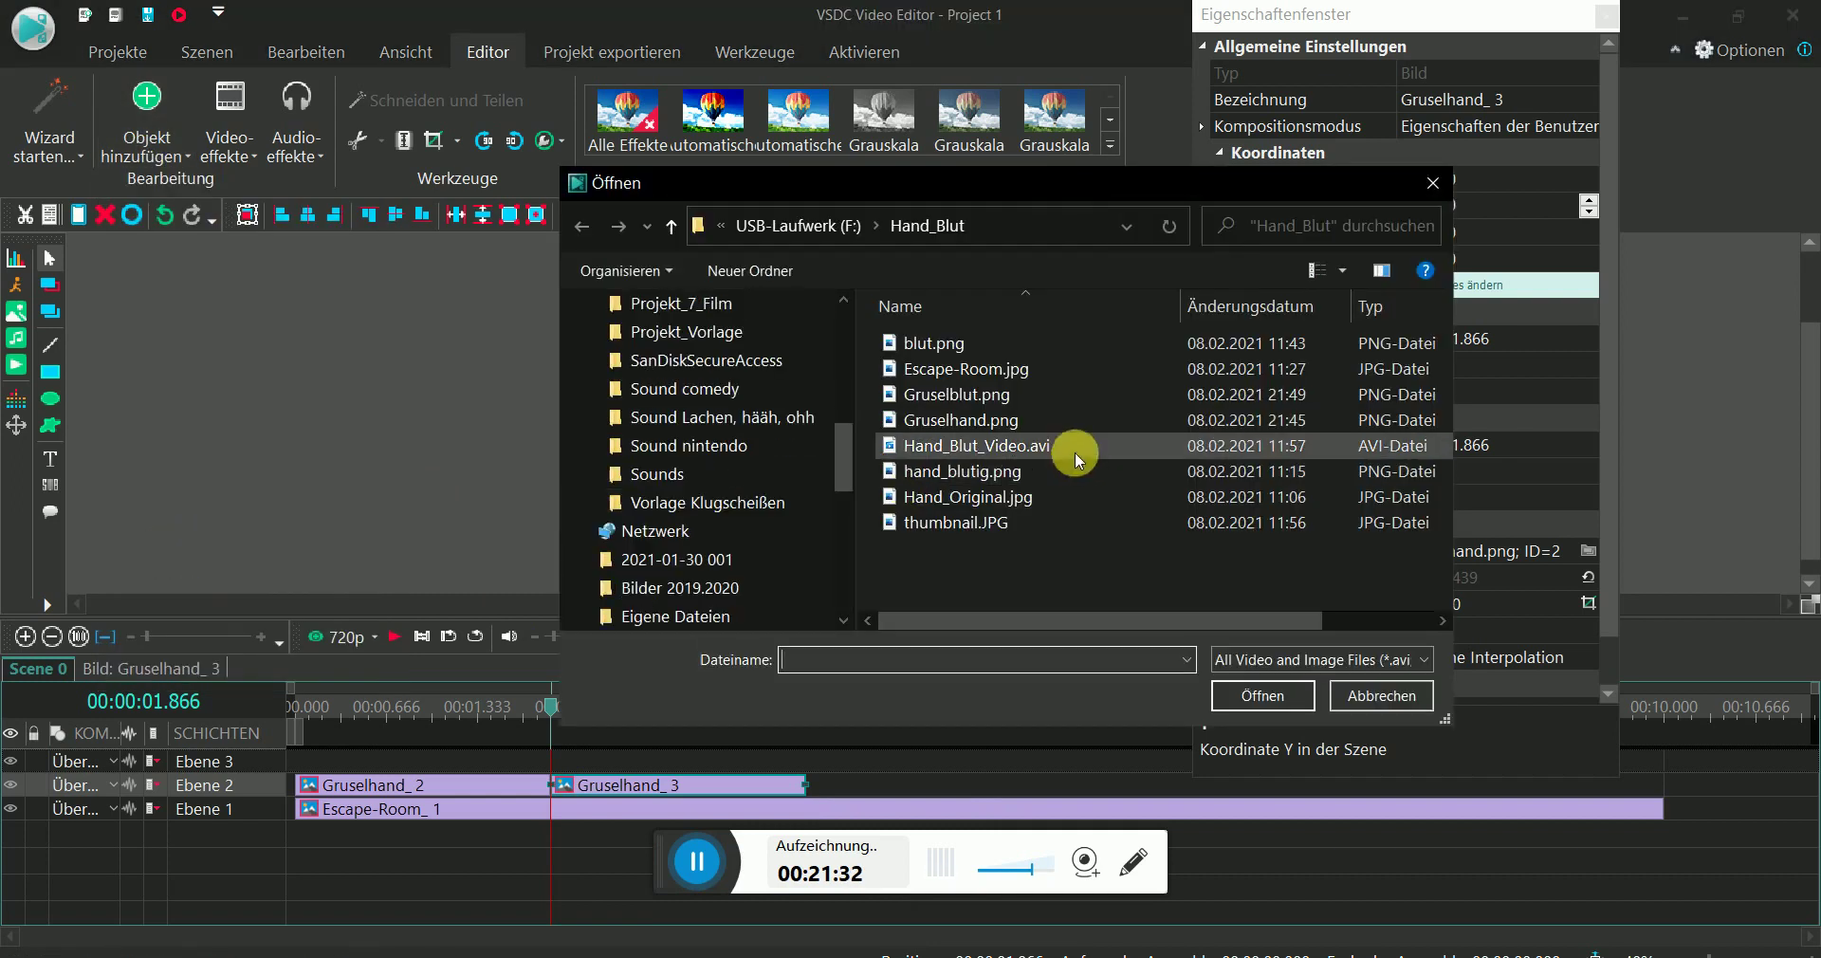
left_click(1034, 394)
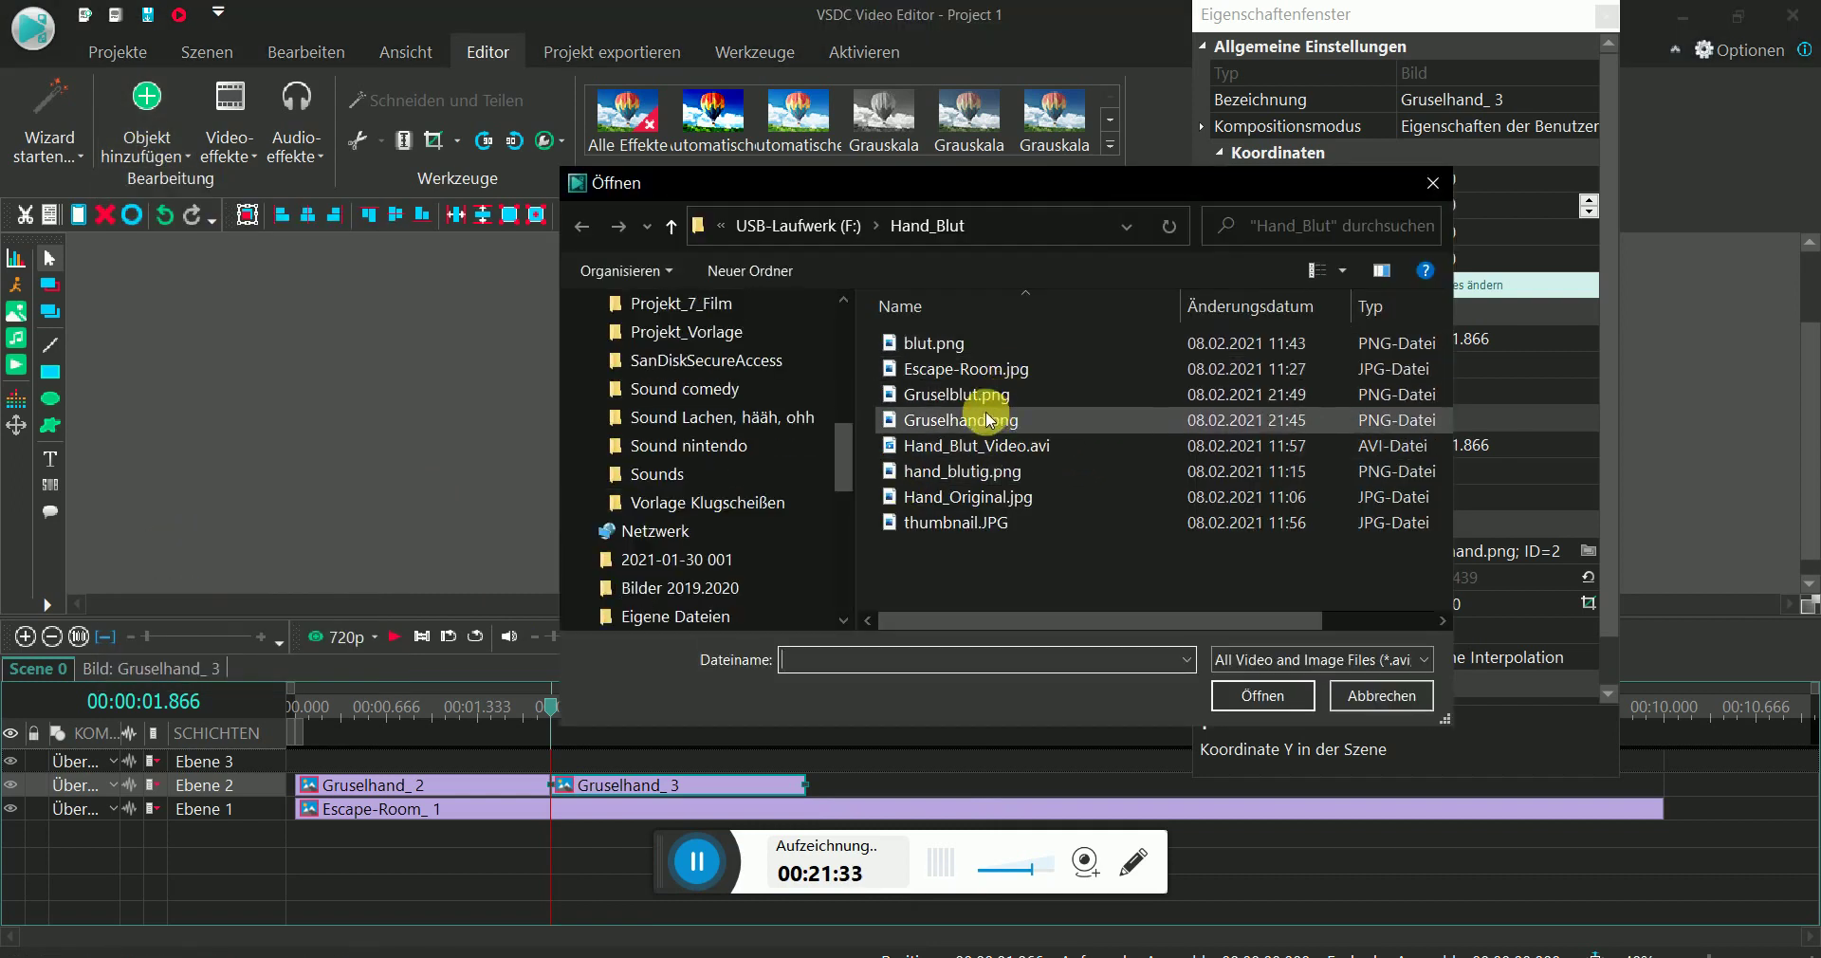
left_click(1265, 696)
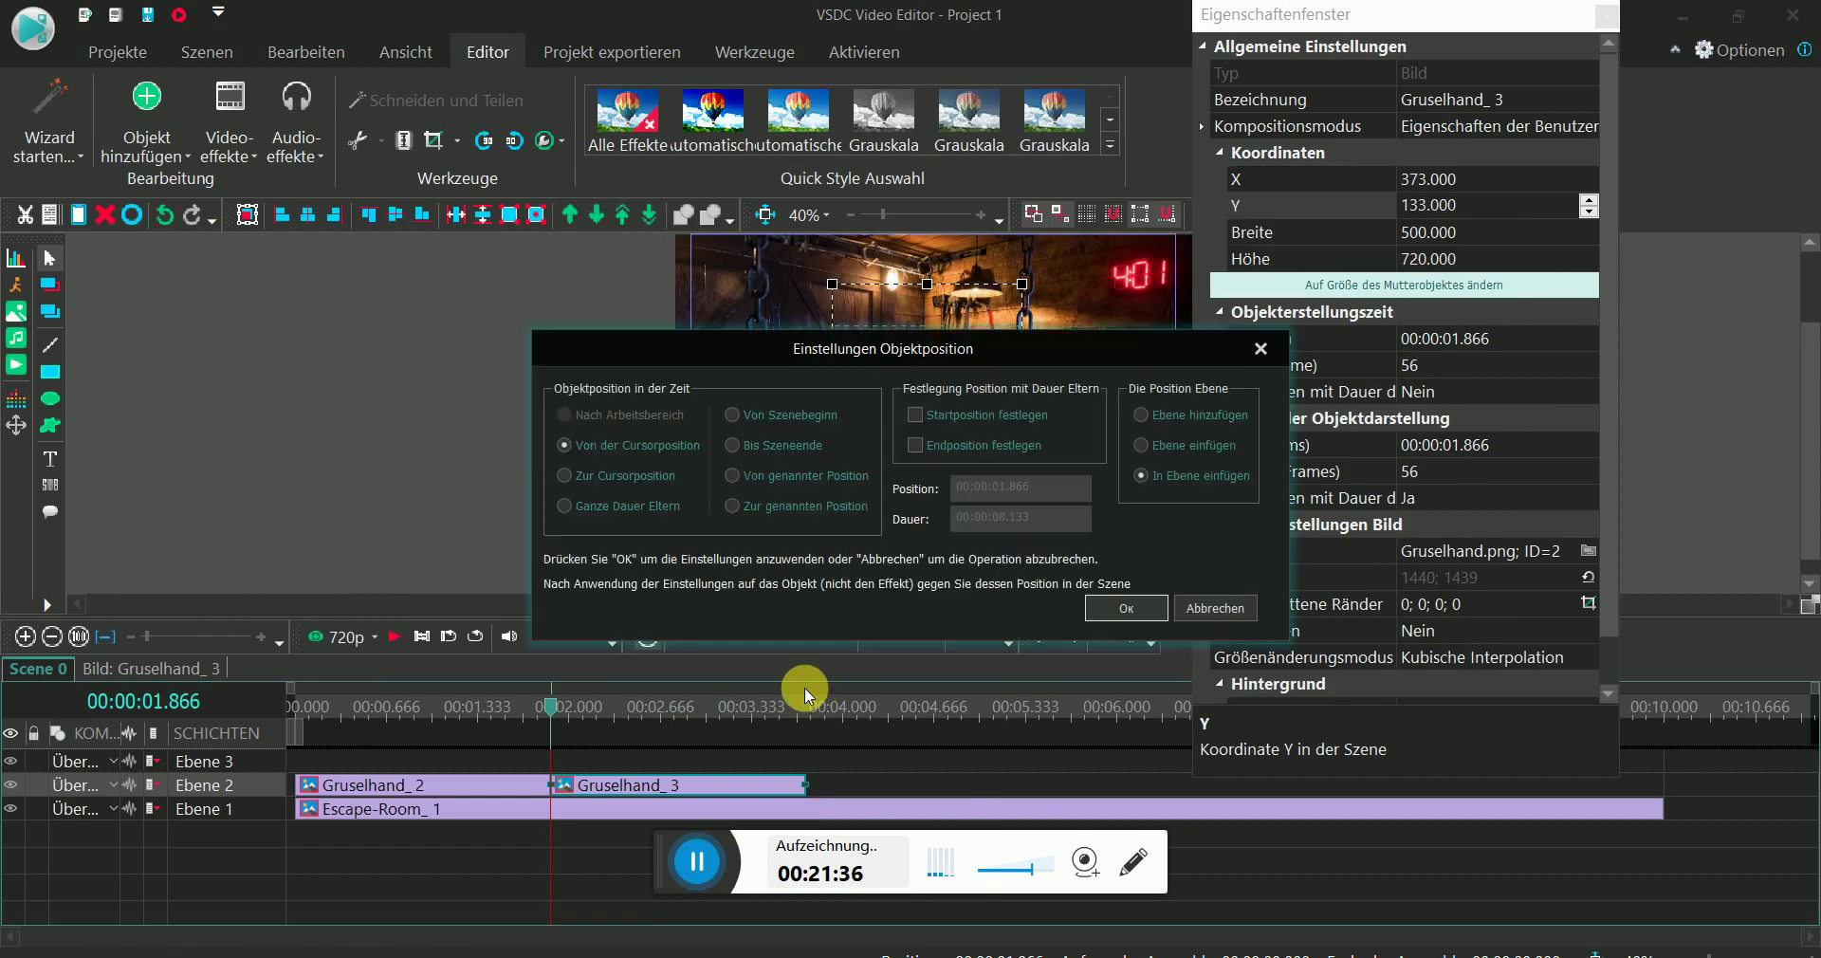
left_click(631, 503)
left_click(1119, 608)
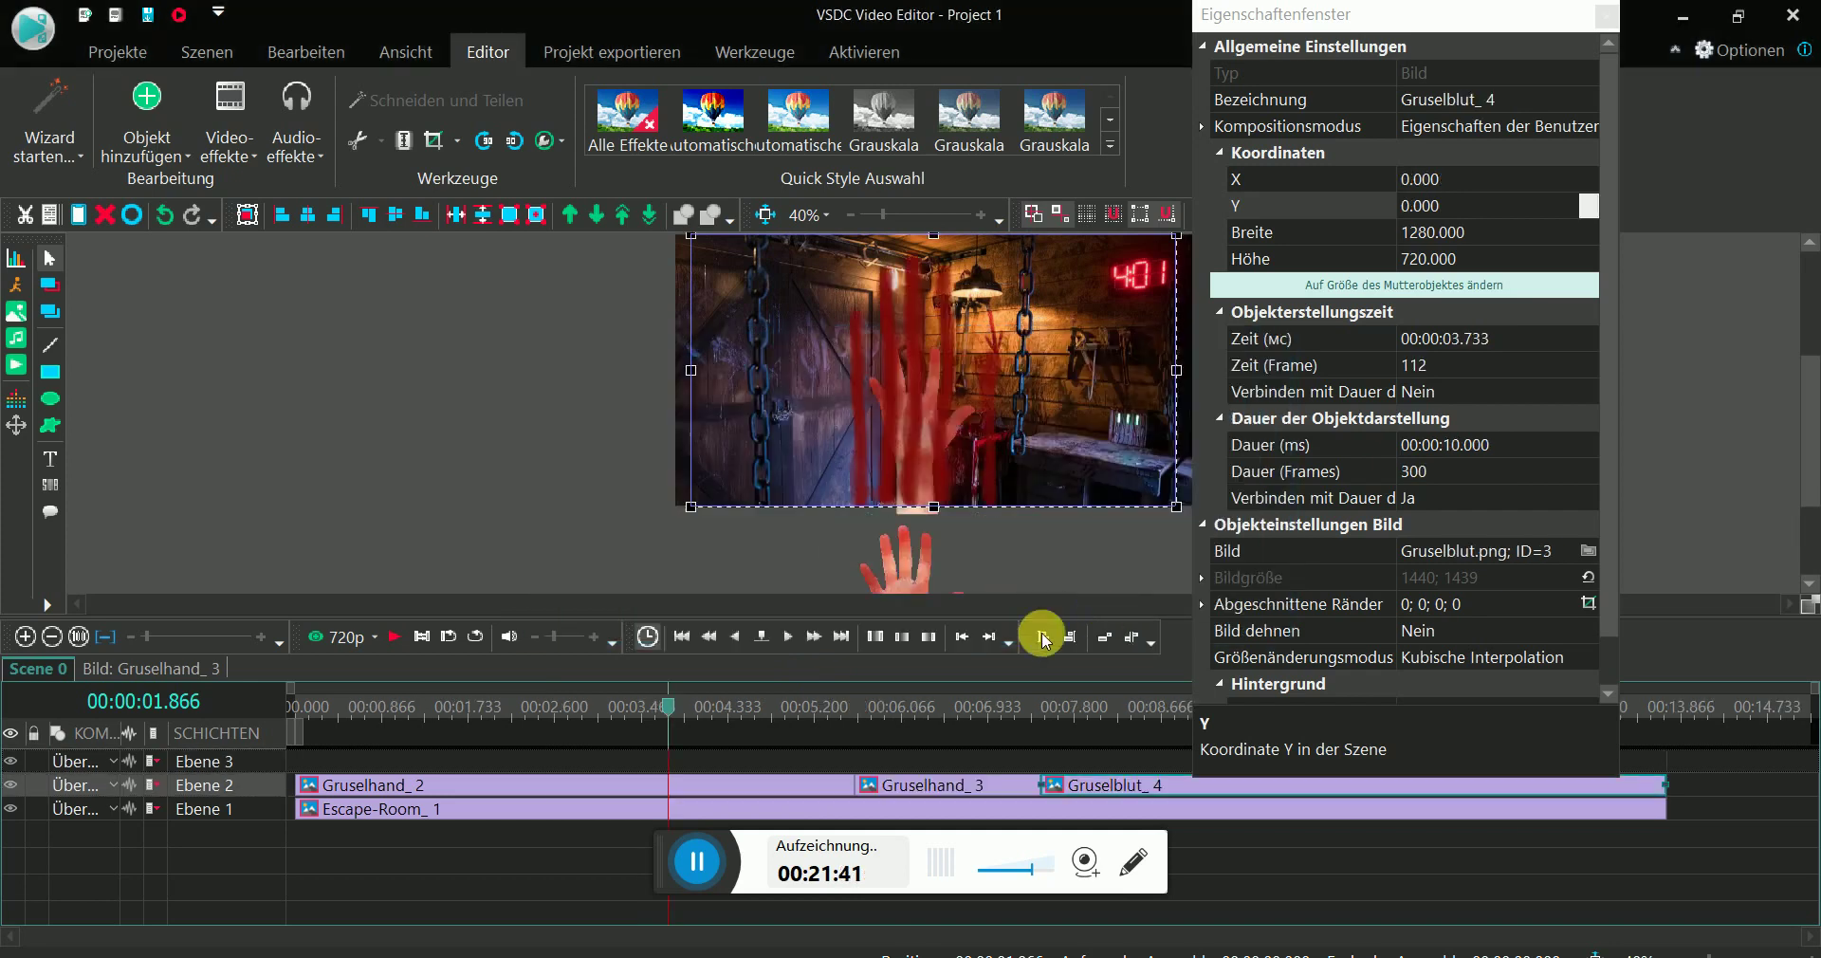
- Move Gruselblut_4 onto Ebene 3 at 5.6 s, narrow it to 483 px, and place it over the hand
left_click_drag(1108, 785, 915, 759)
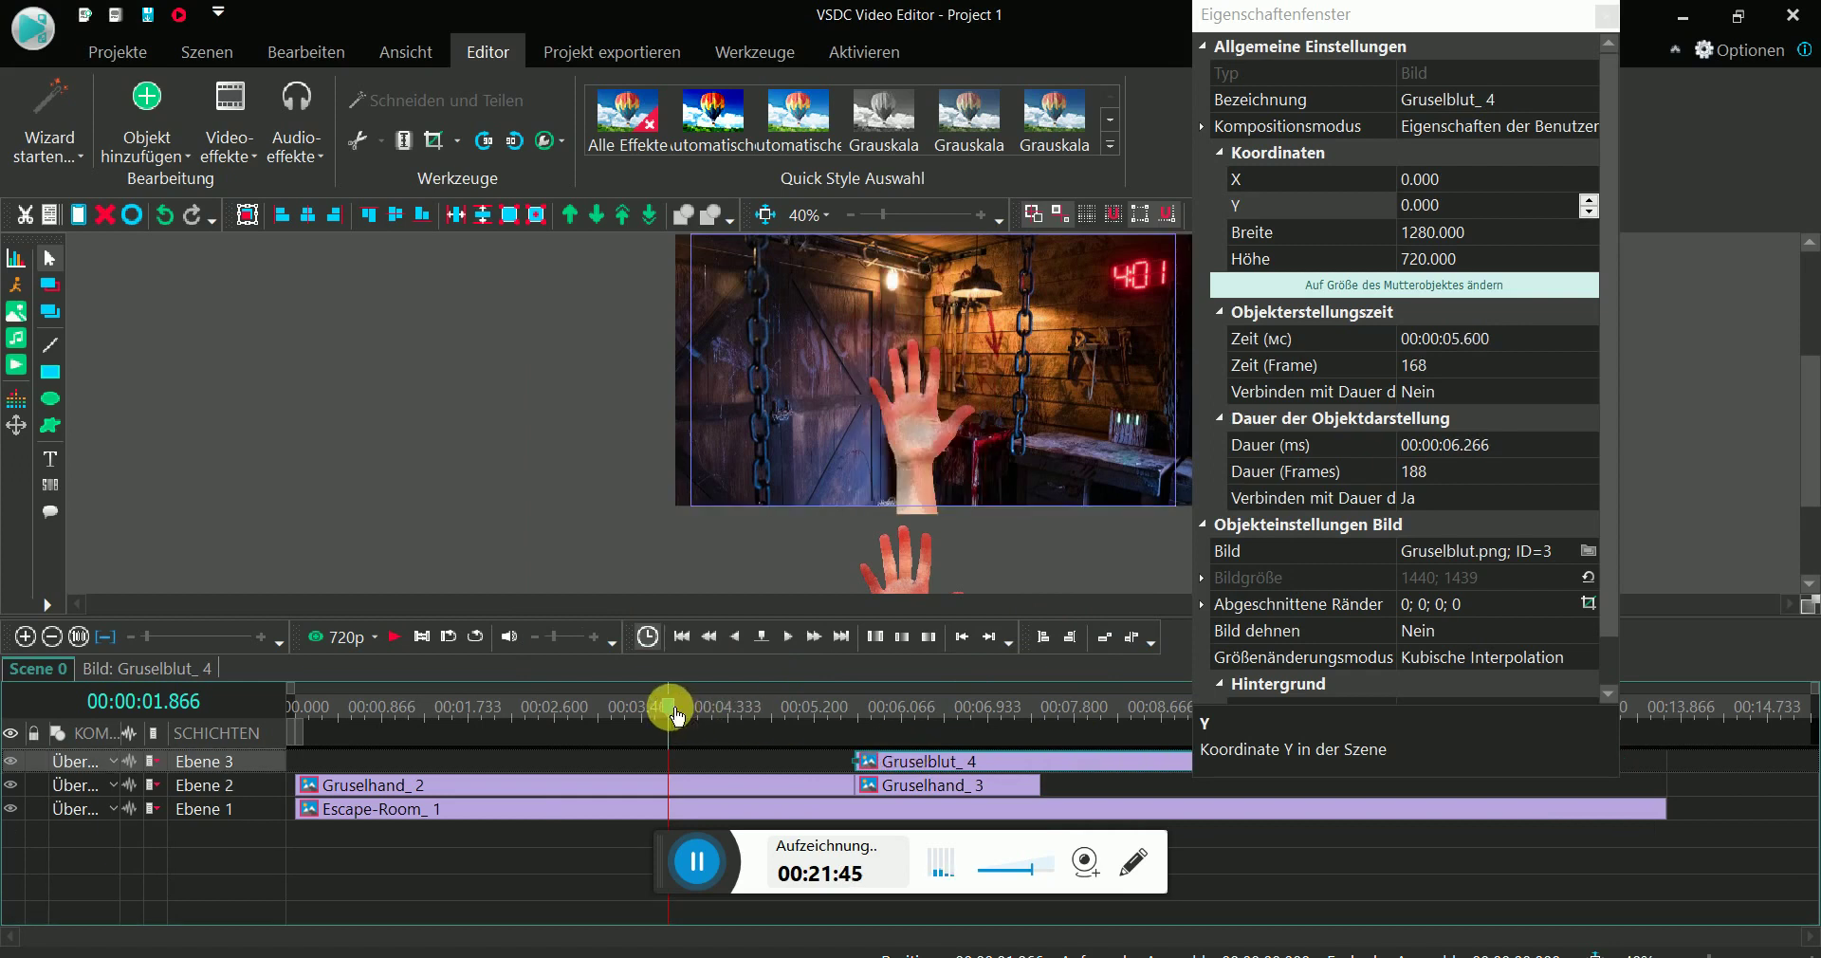
left_click_drag(675, 716, 890, 710)
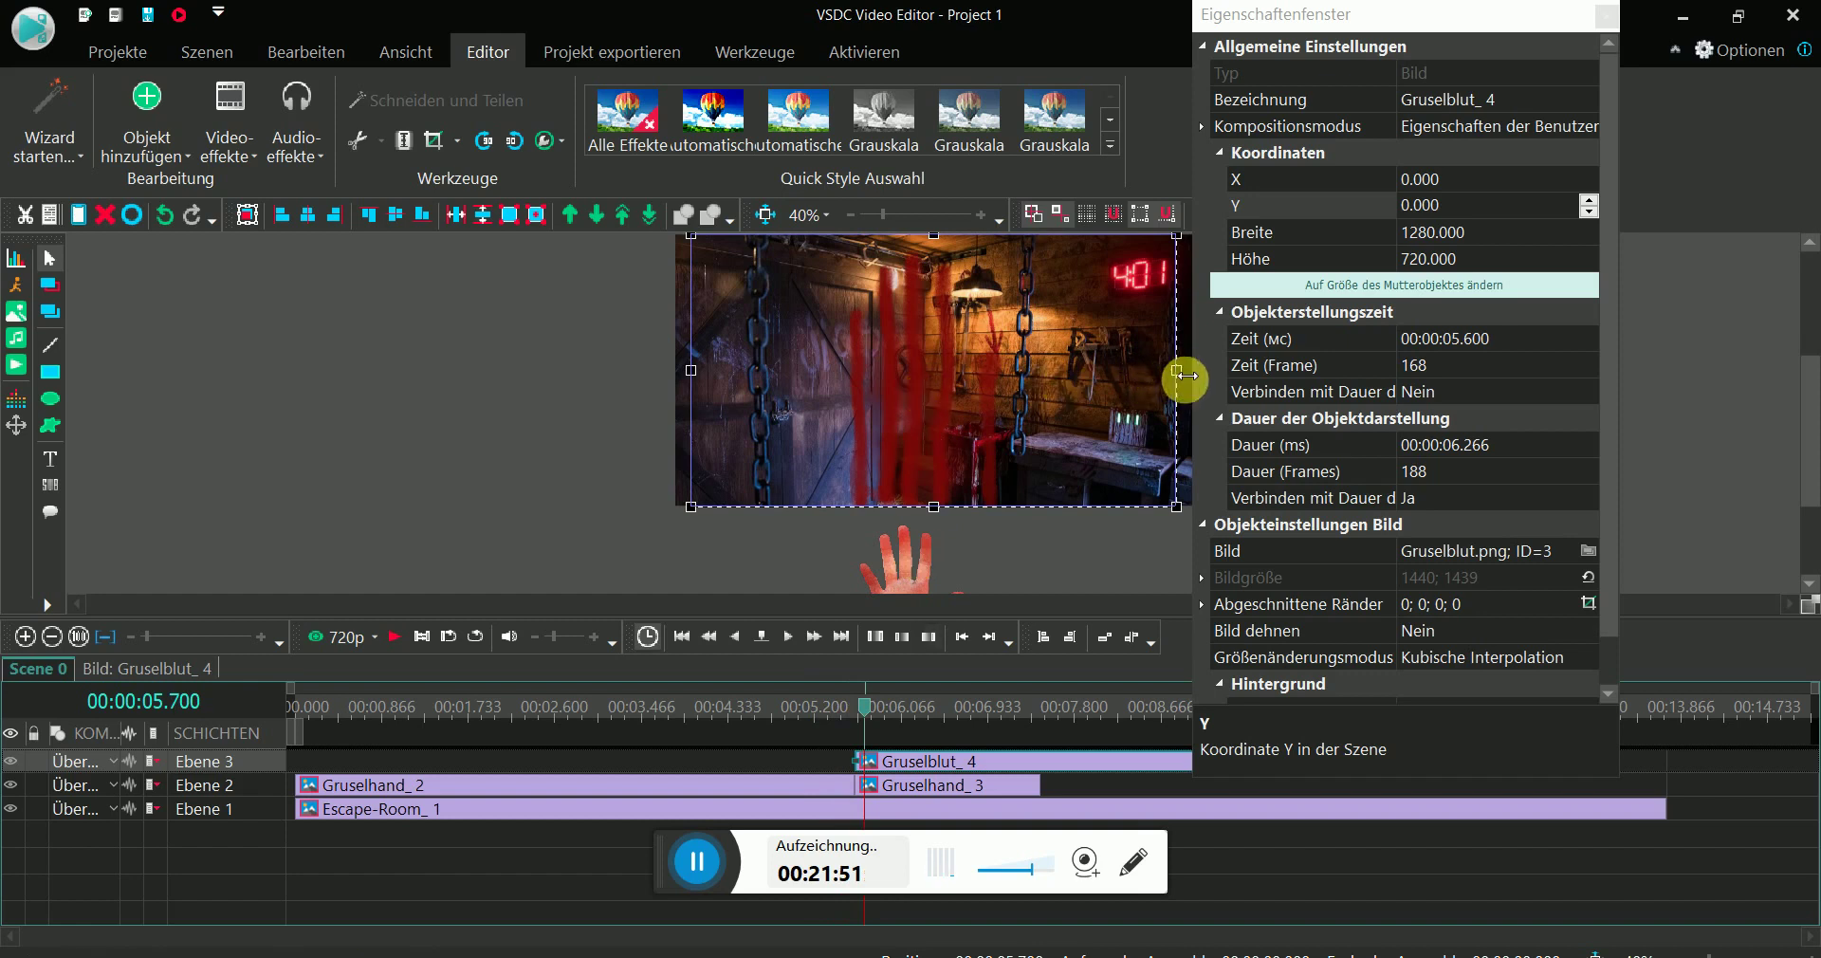
left_click_drag(1177, 371, 868, 370)
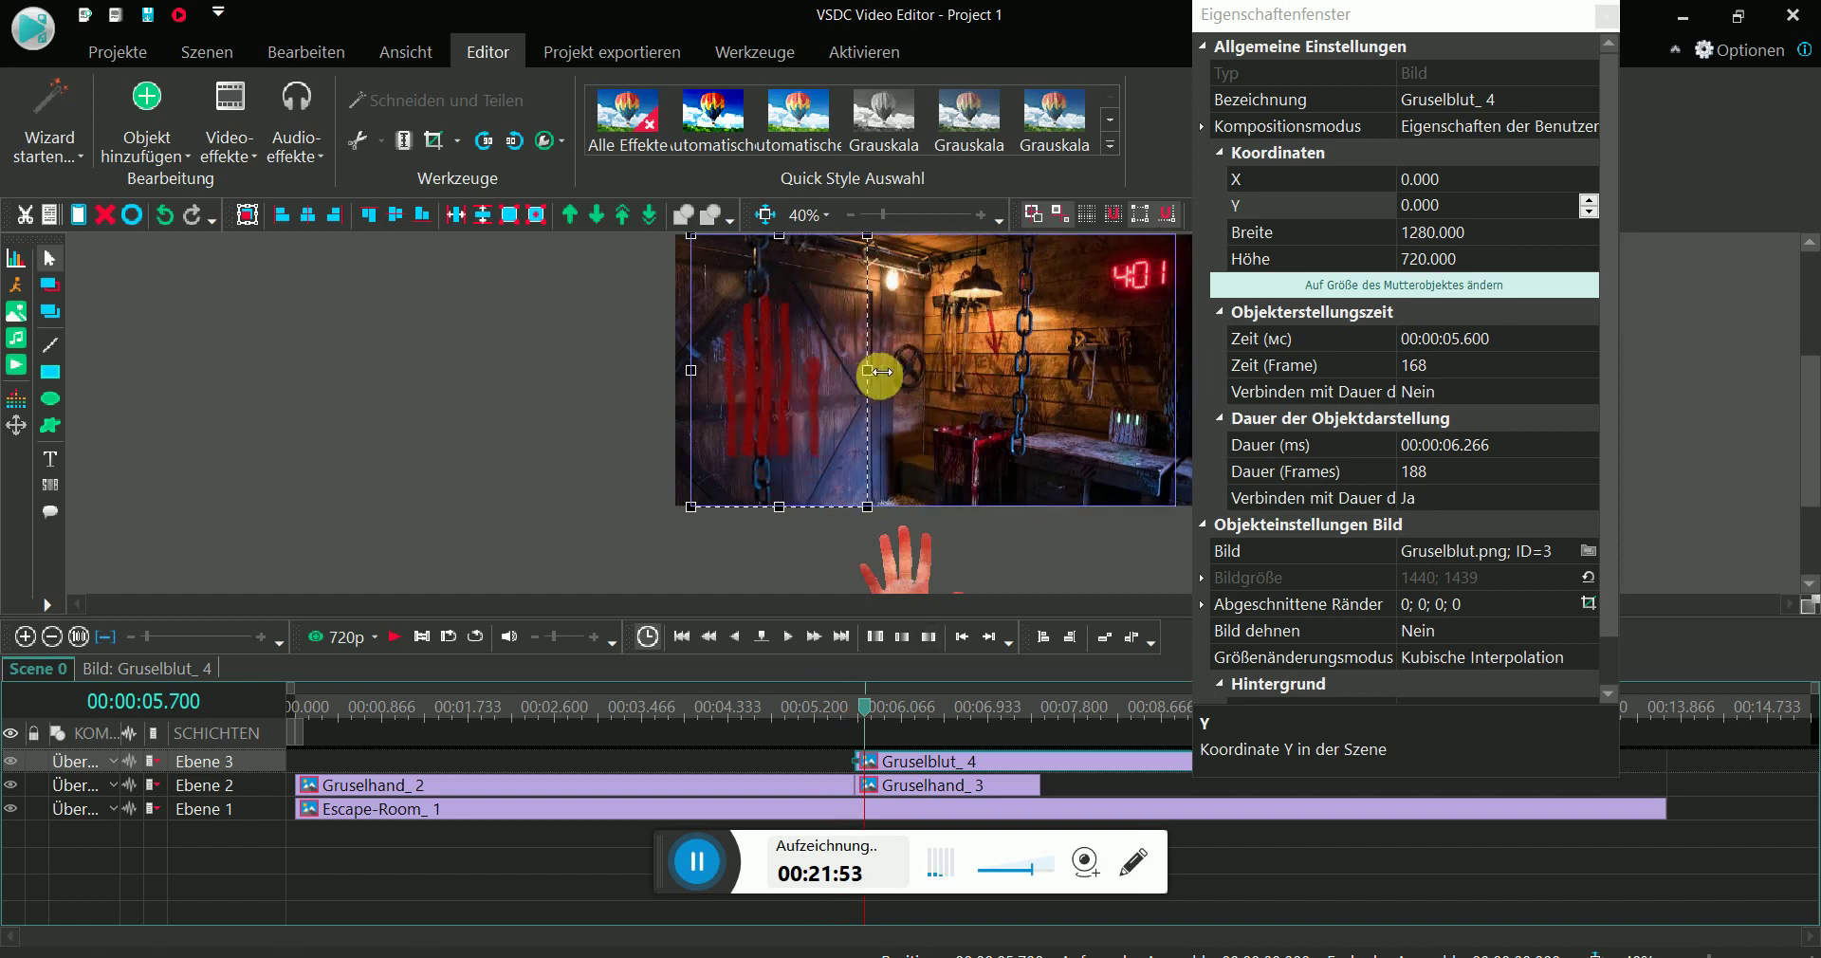
left_click_drag(801, 389, 901, 430)
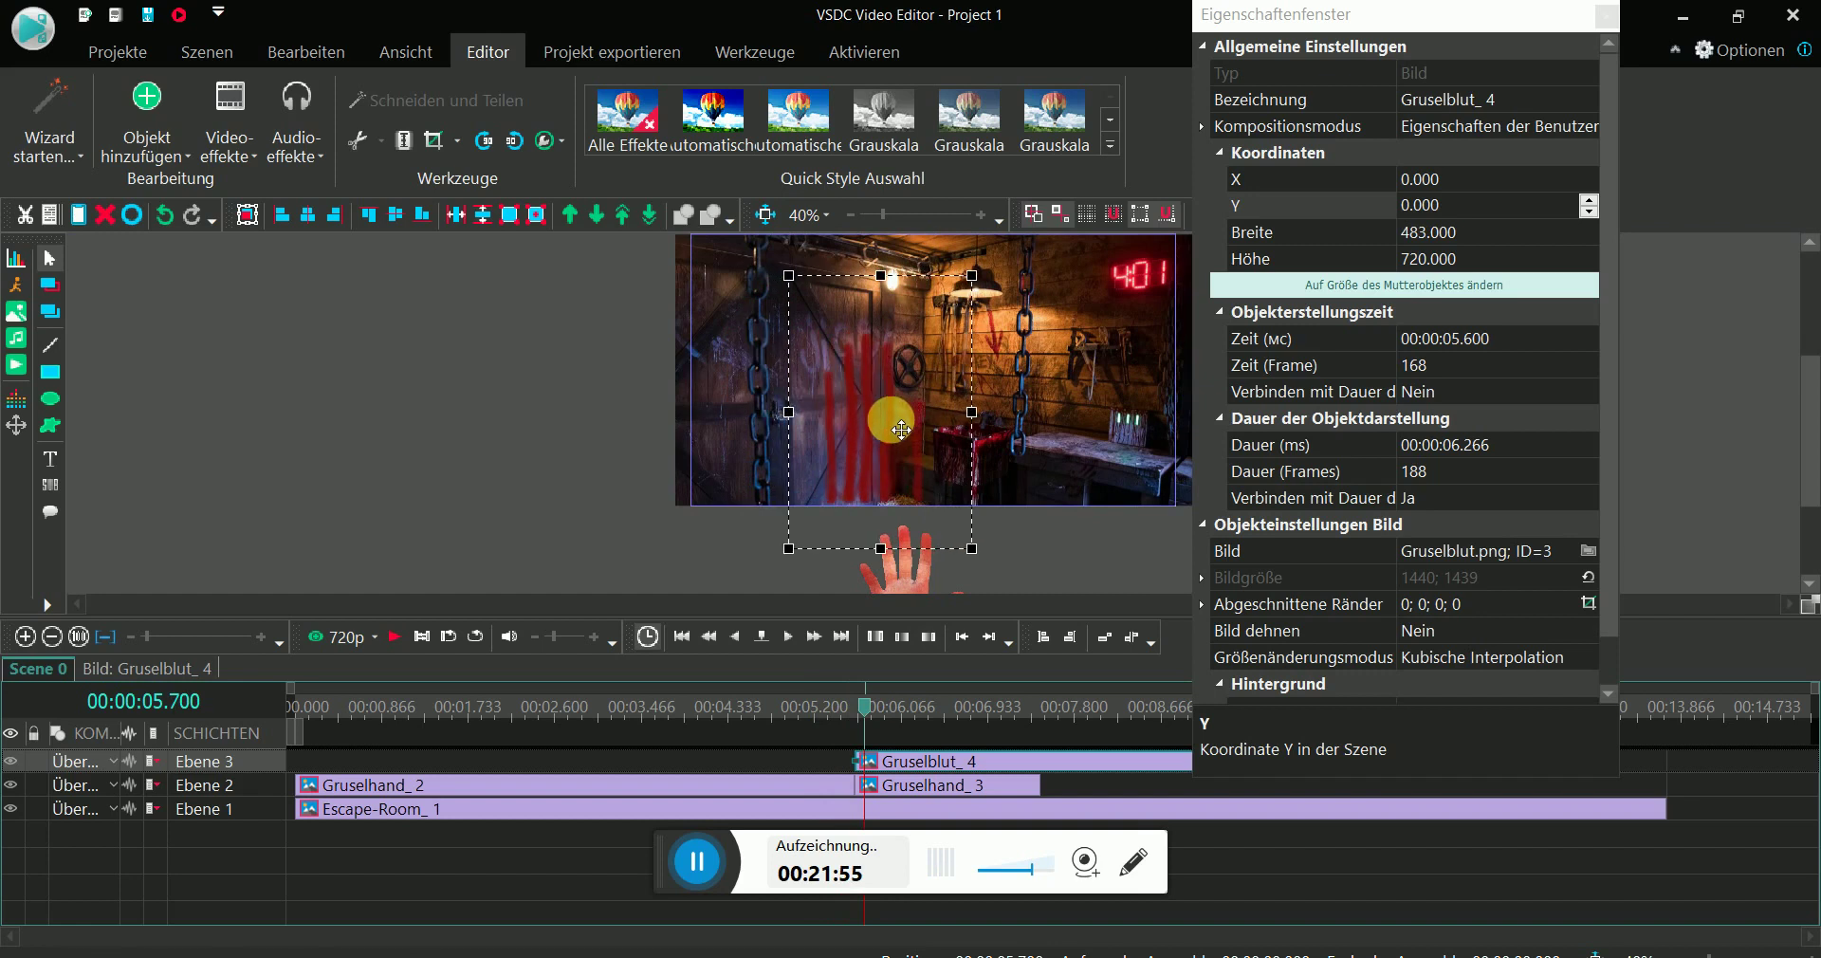
left_click(869, 680)
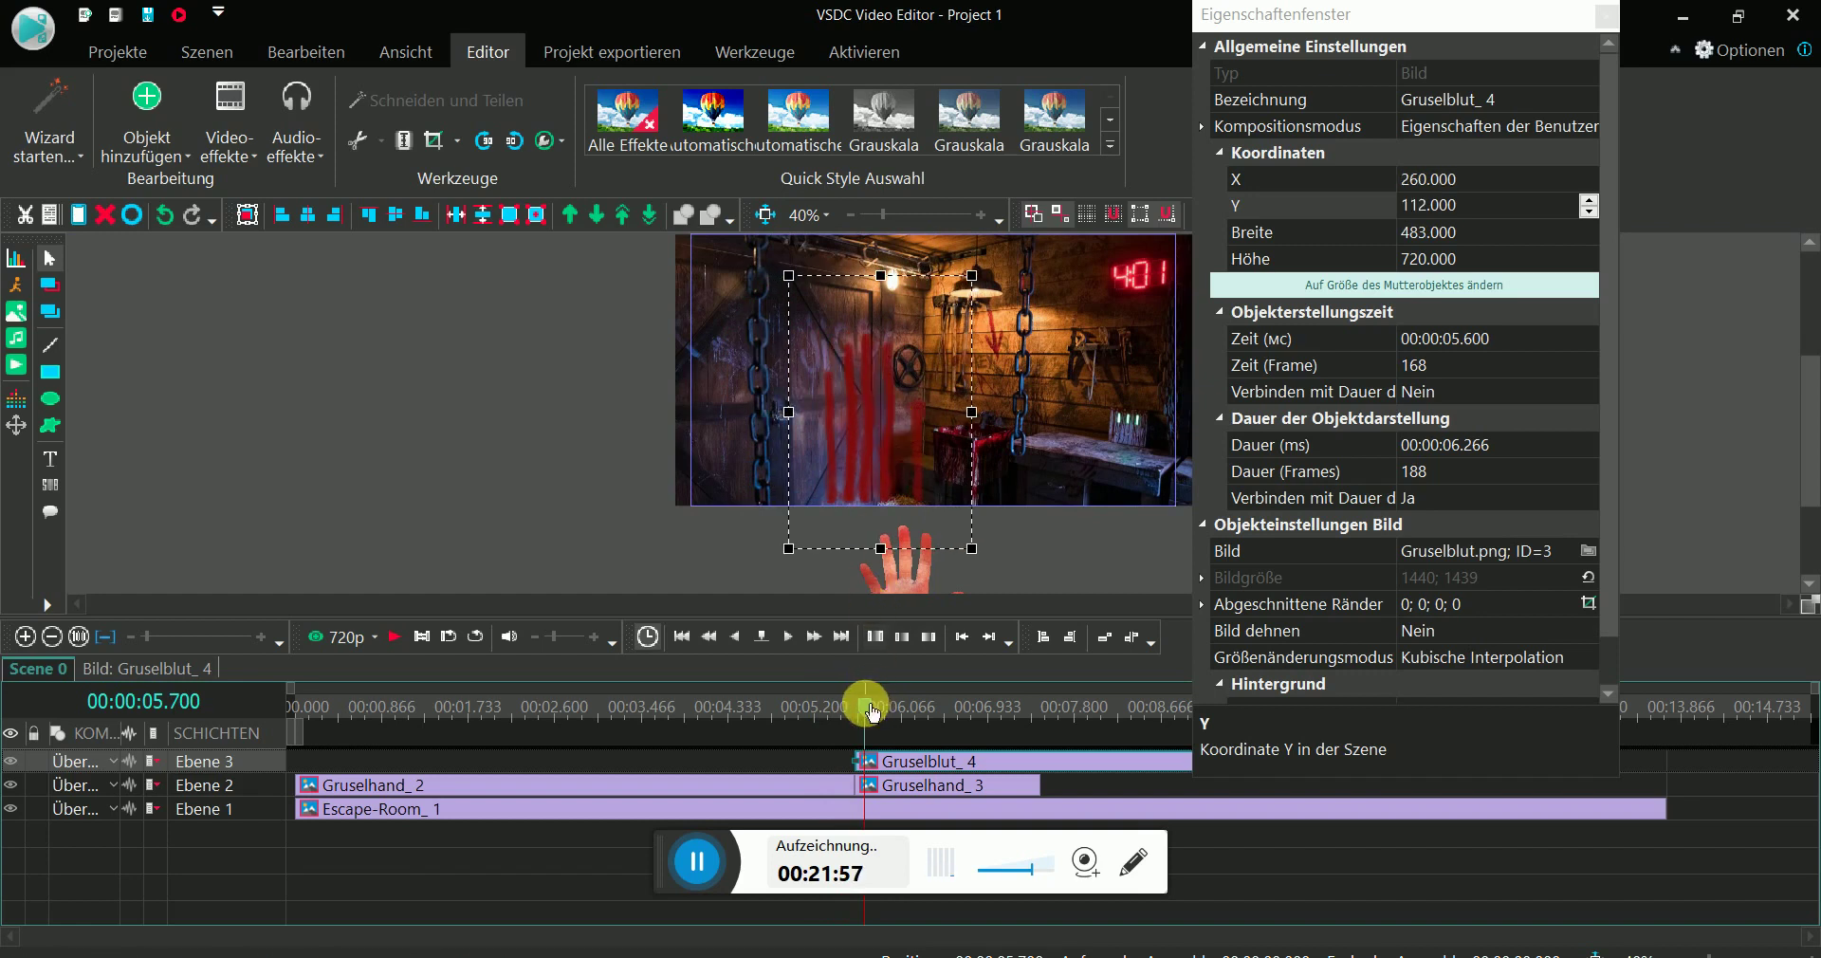
- Preview the scene from the start to check the blood overlay
mouse_move(873, 713)
left_mouse_down()
mouse_move(956, 715)
mouse_move(856, 705)
left_mouse_up()
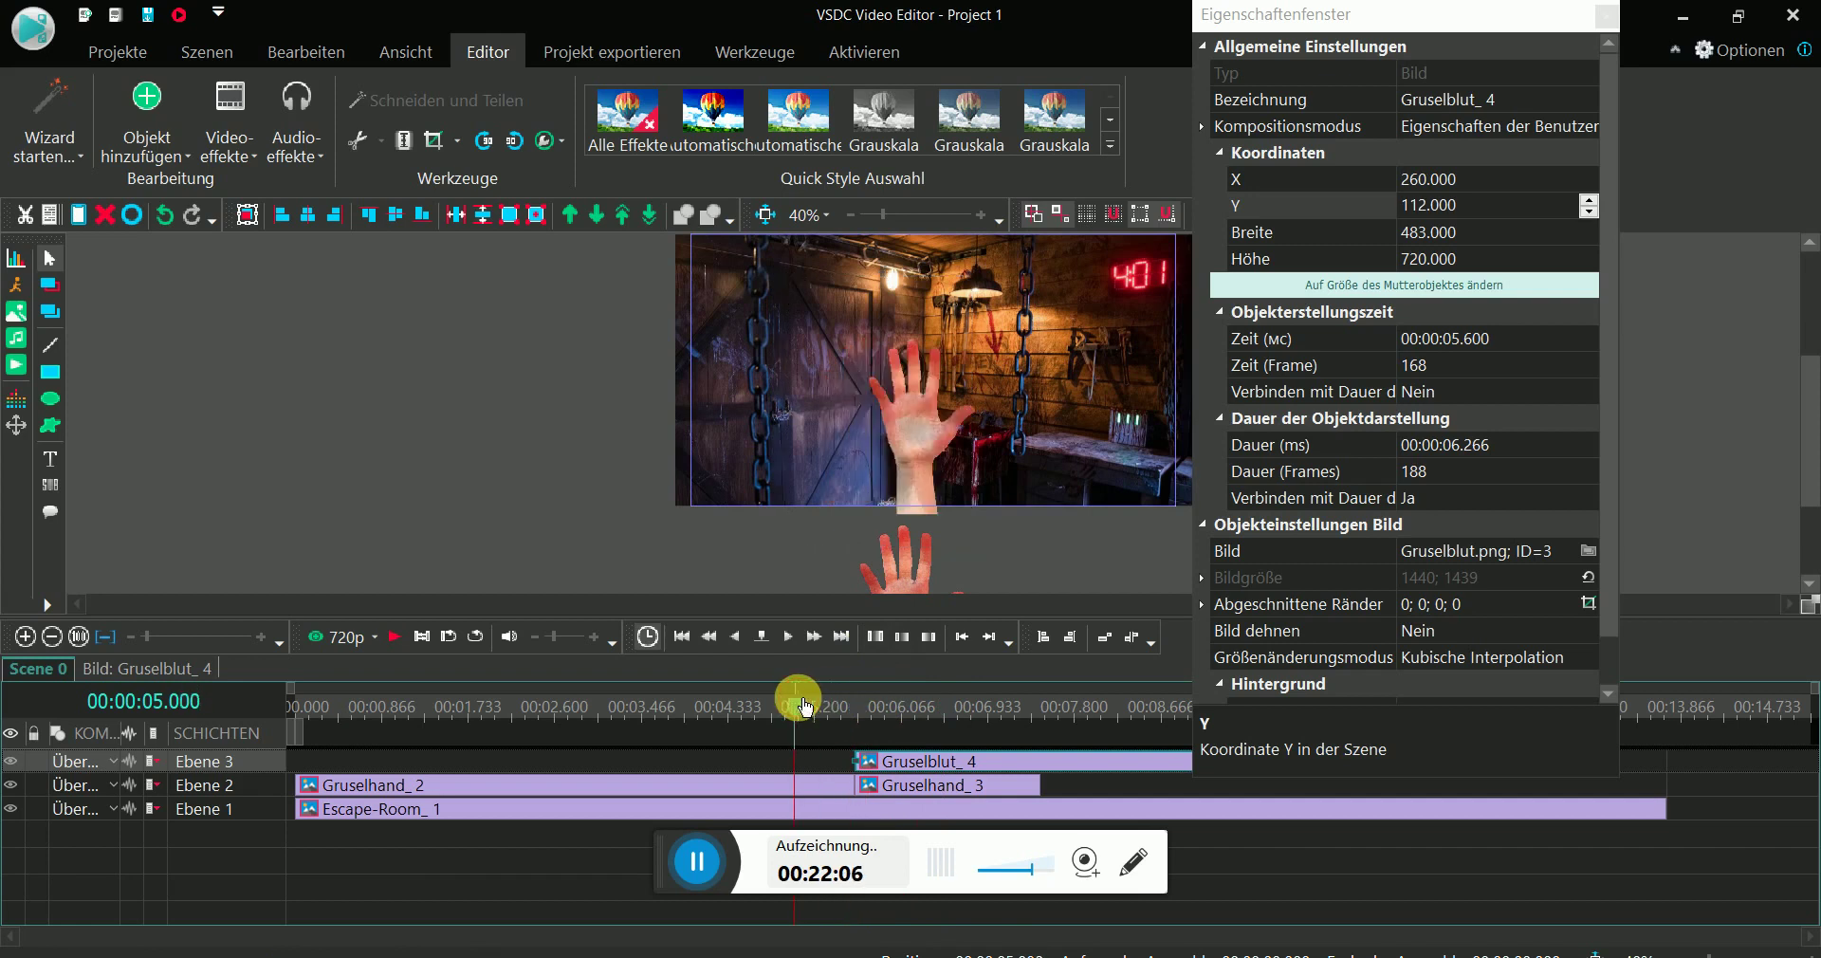
left_click_drag(801, 702, 294, 706)
left_click(334, 638)
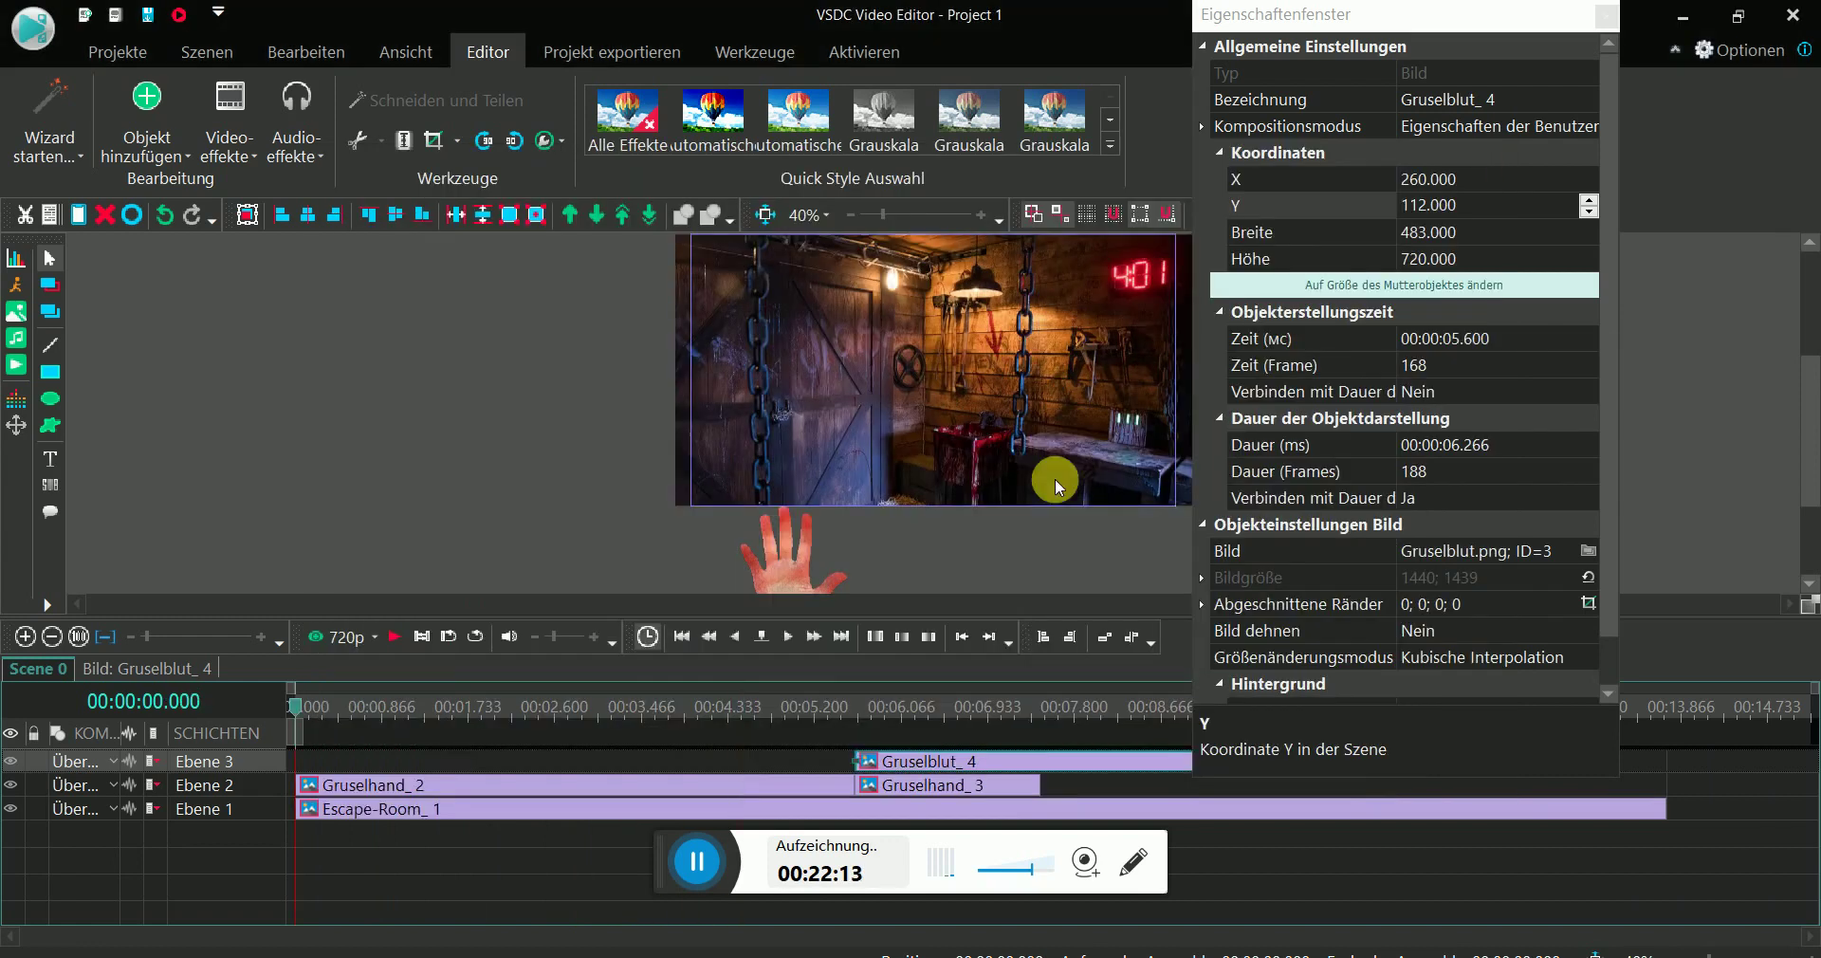
left_click(1475, 163)
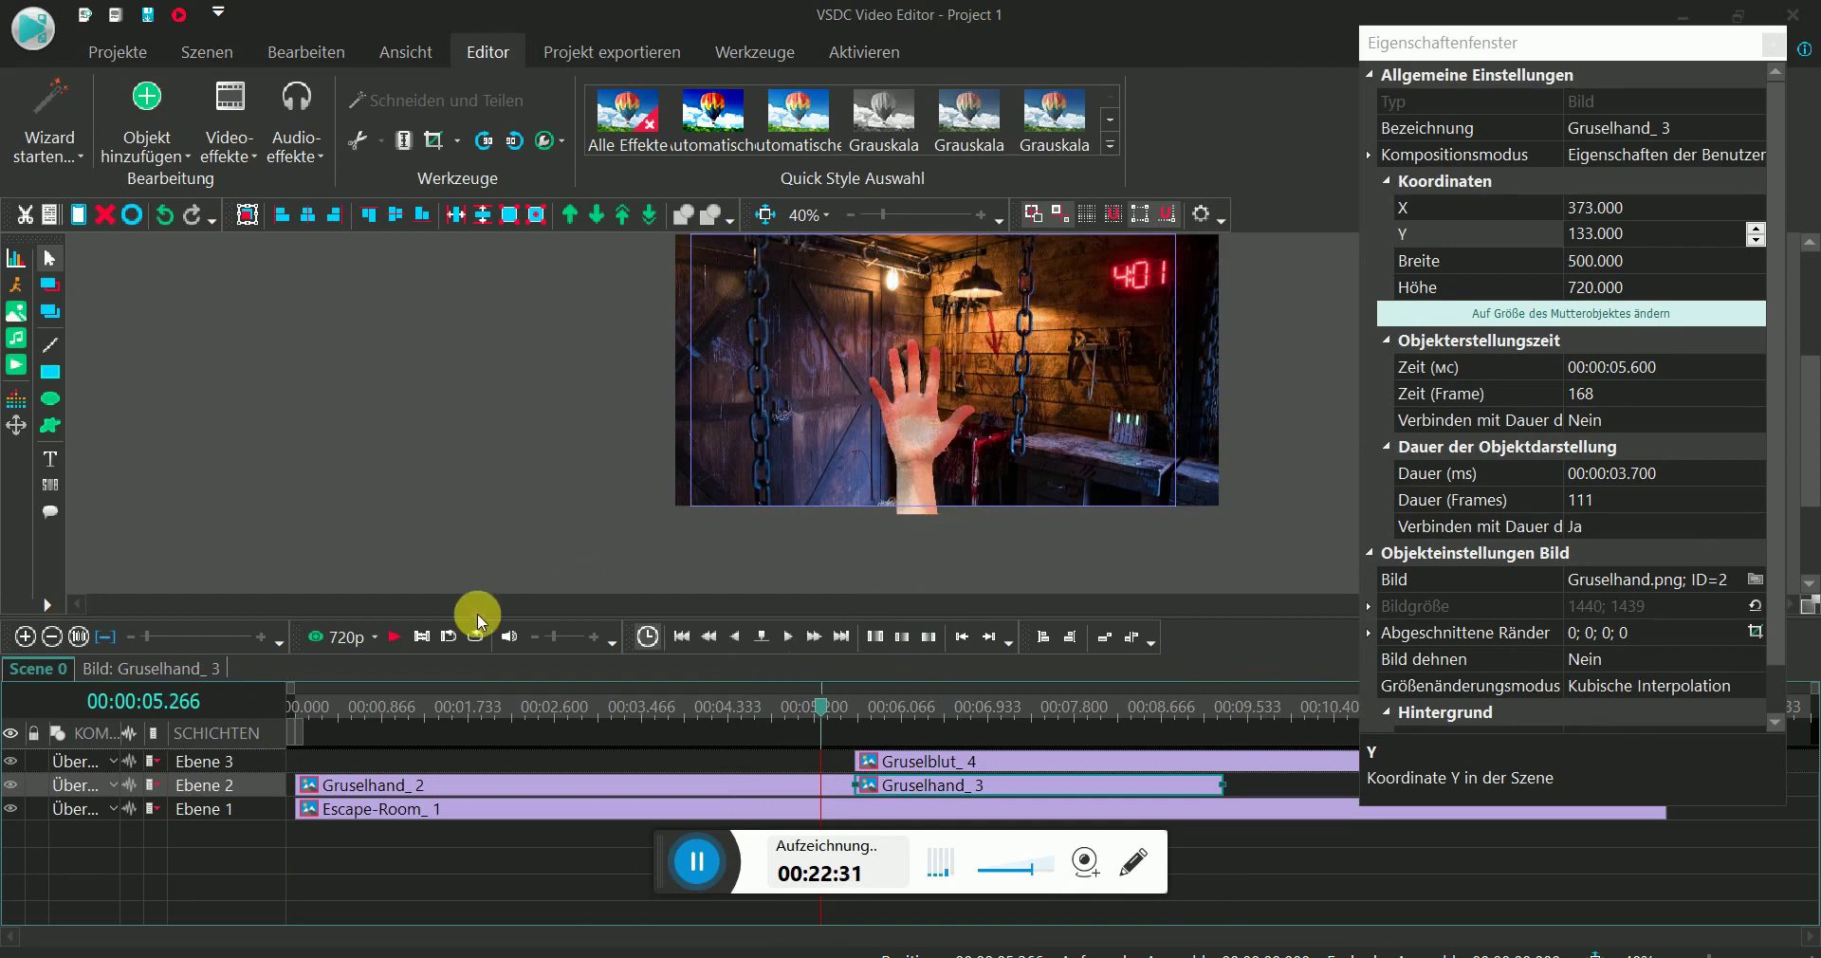
- At about 5.6 s, select Gruselblut_4 and drag it right and down over the hand
left_click(340, 641)
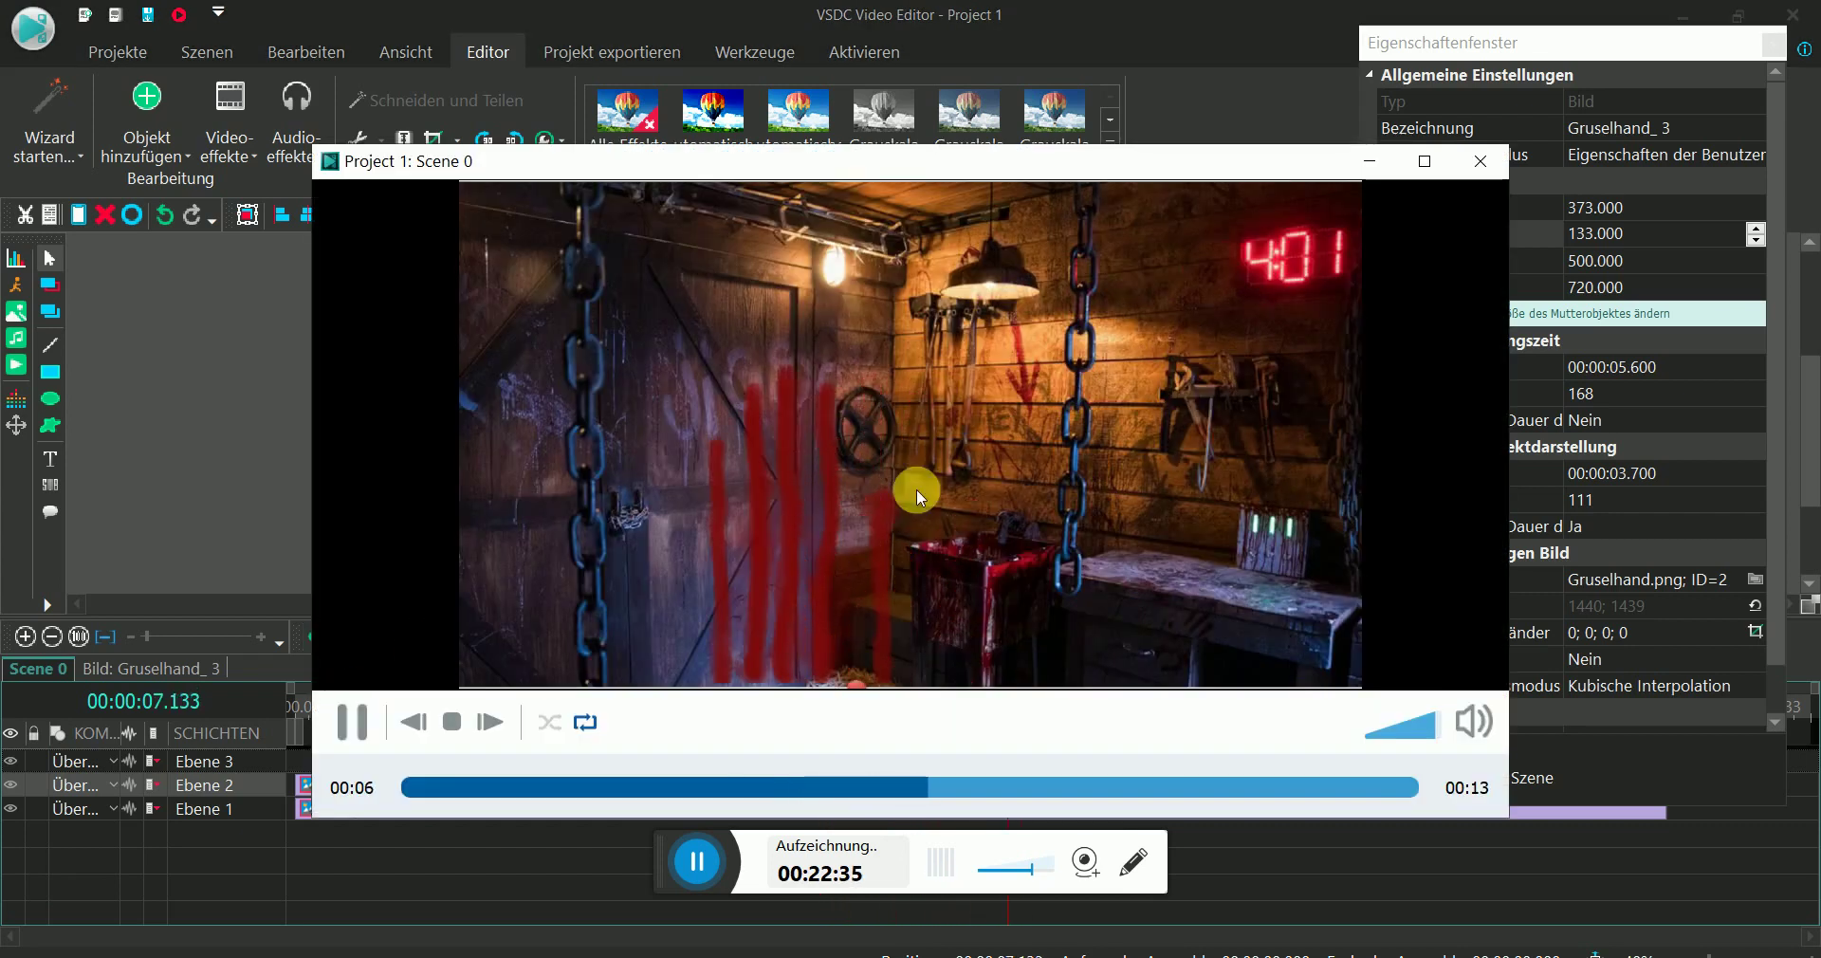
left_click(1479, 169)
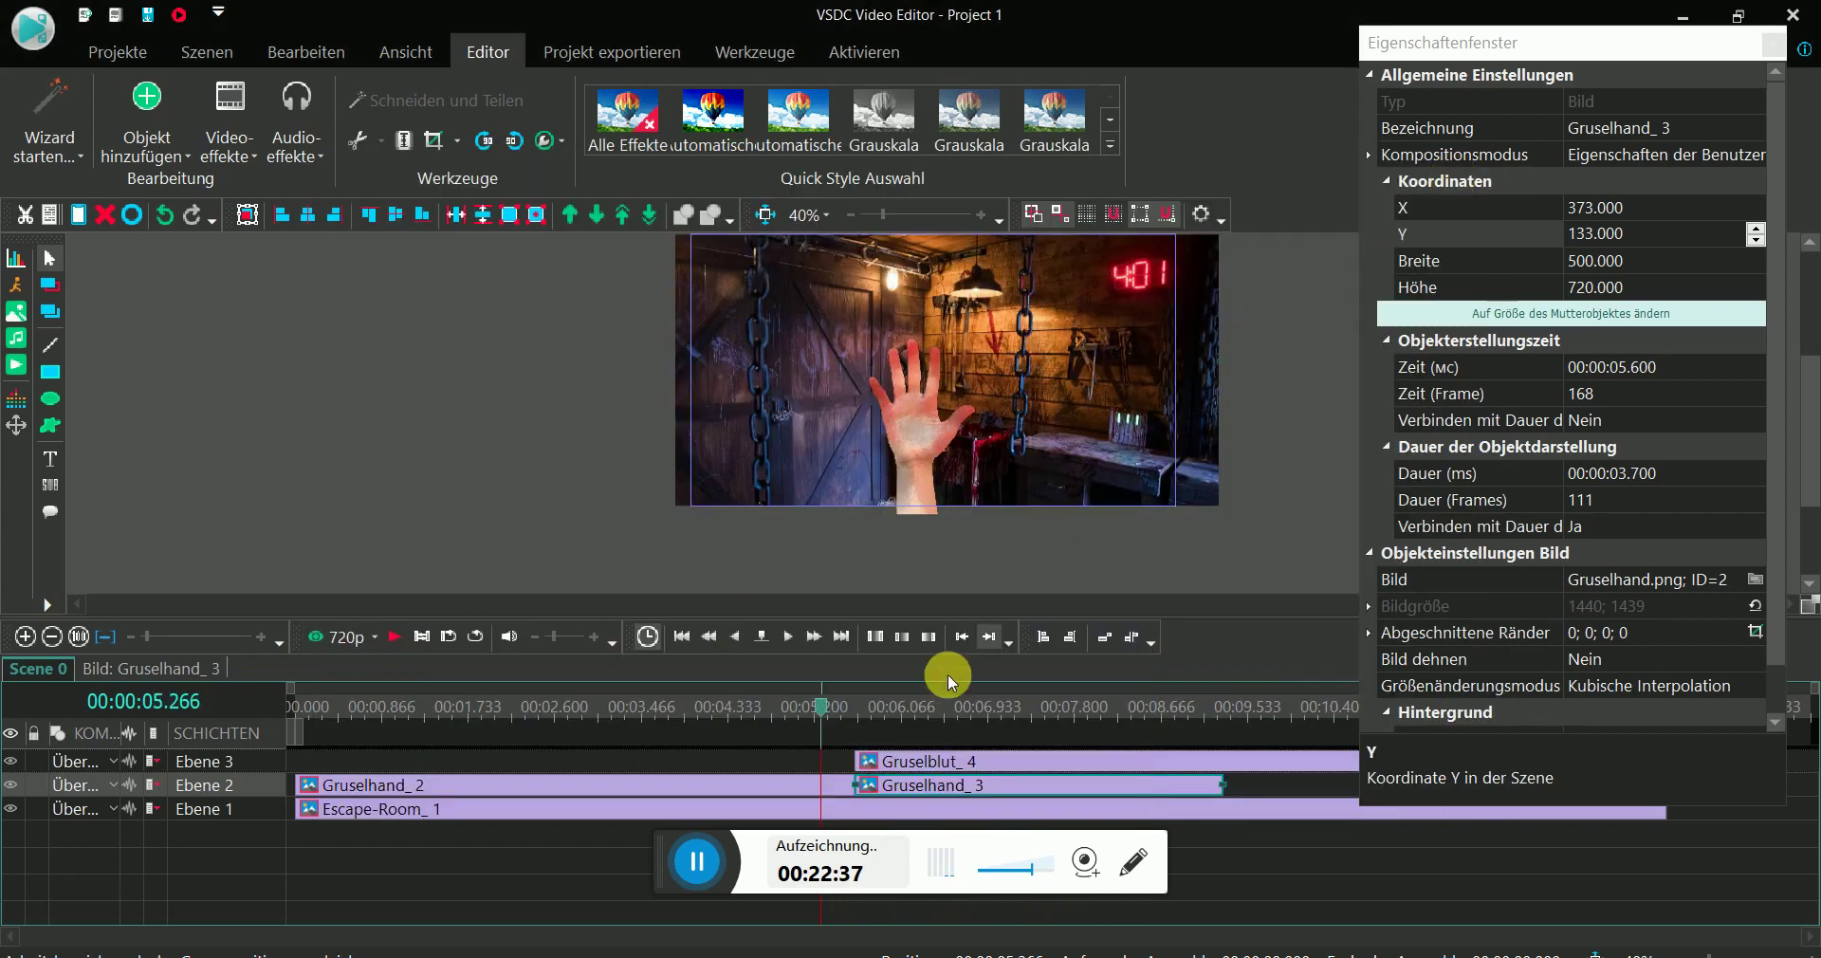
left_click_drag(825, 711, 865, 718)
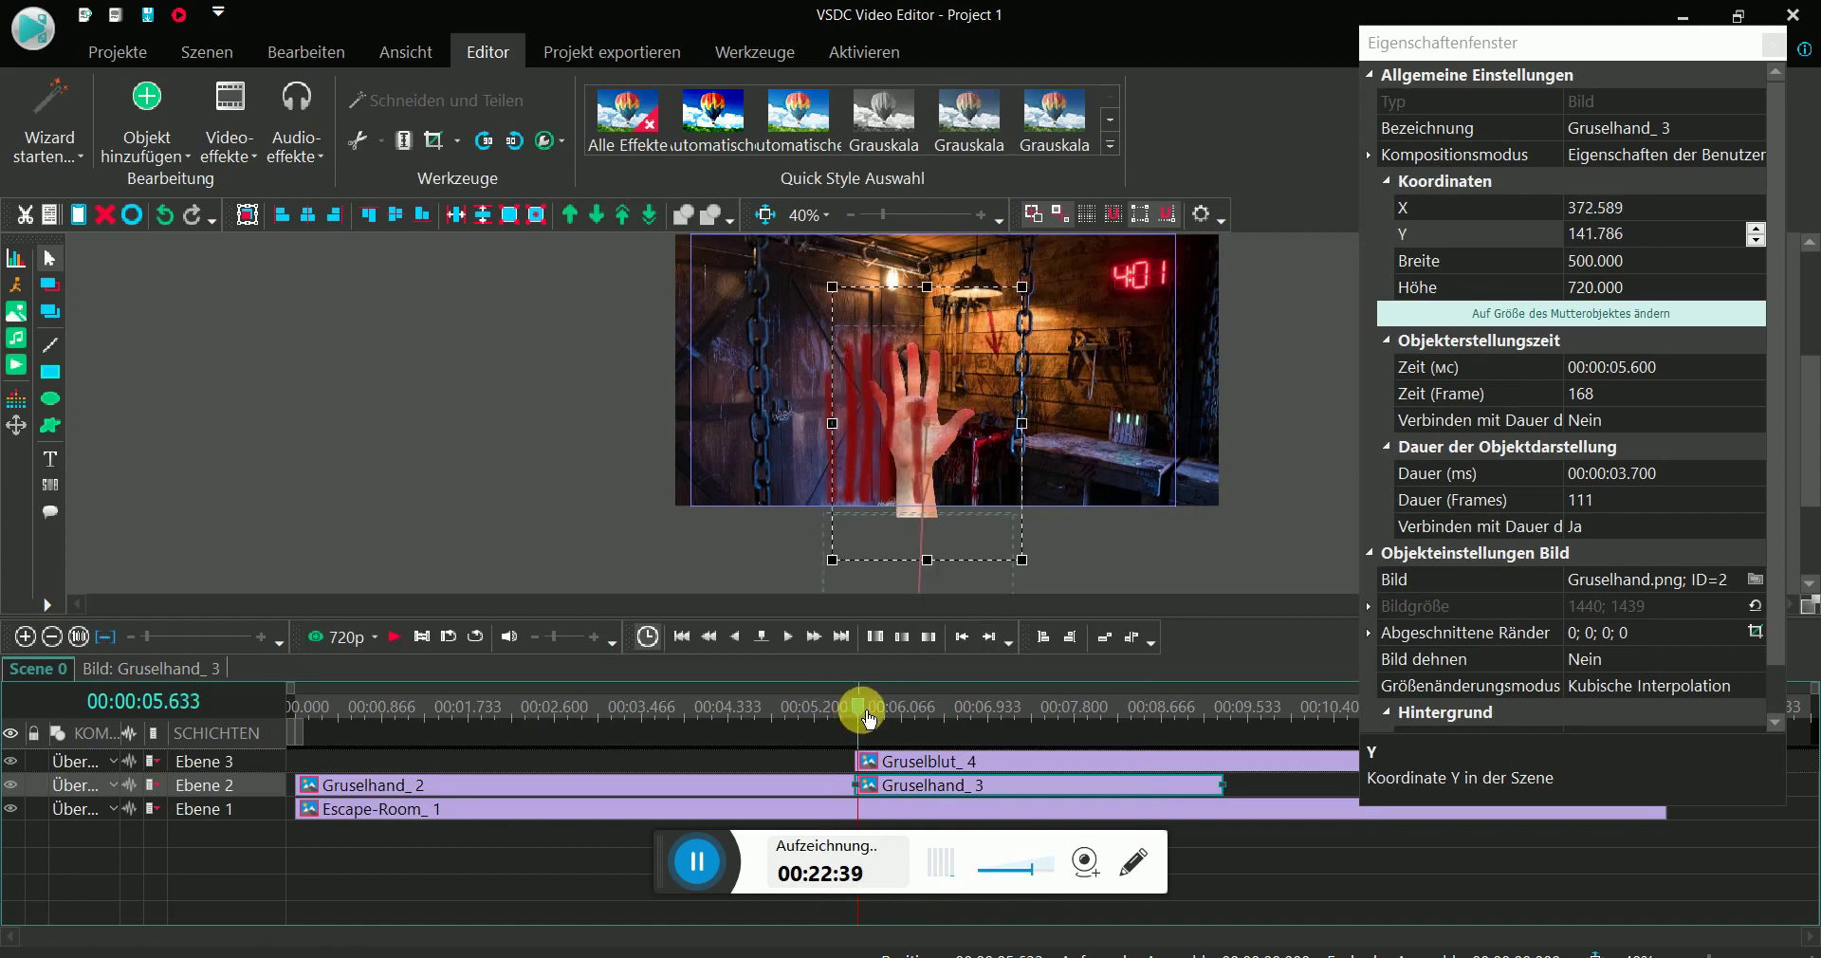
left_click(925, 519)
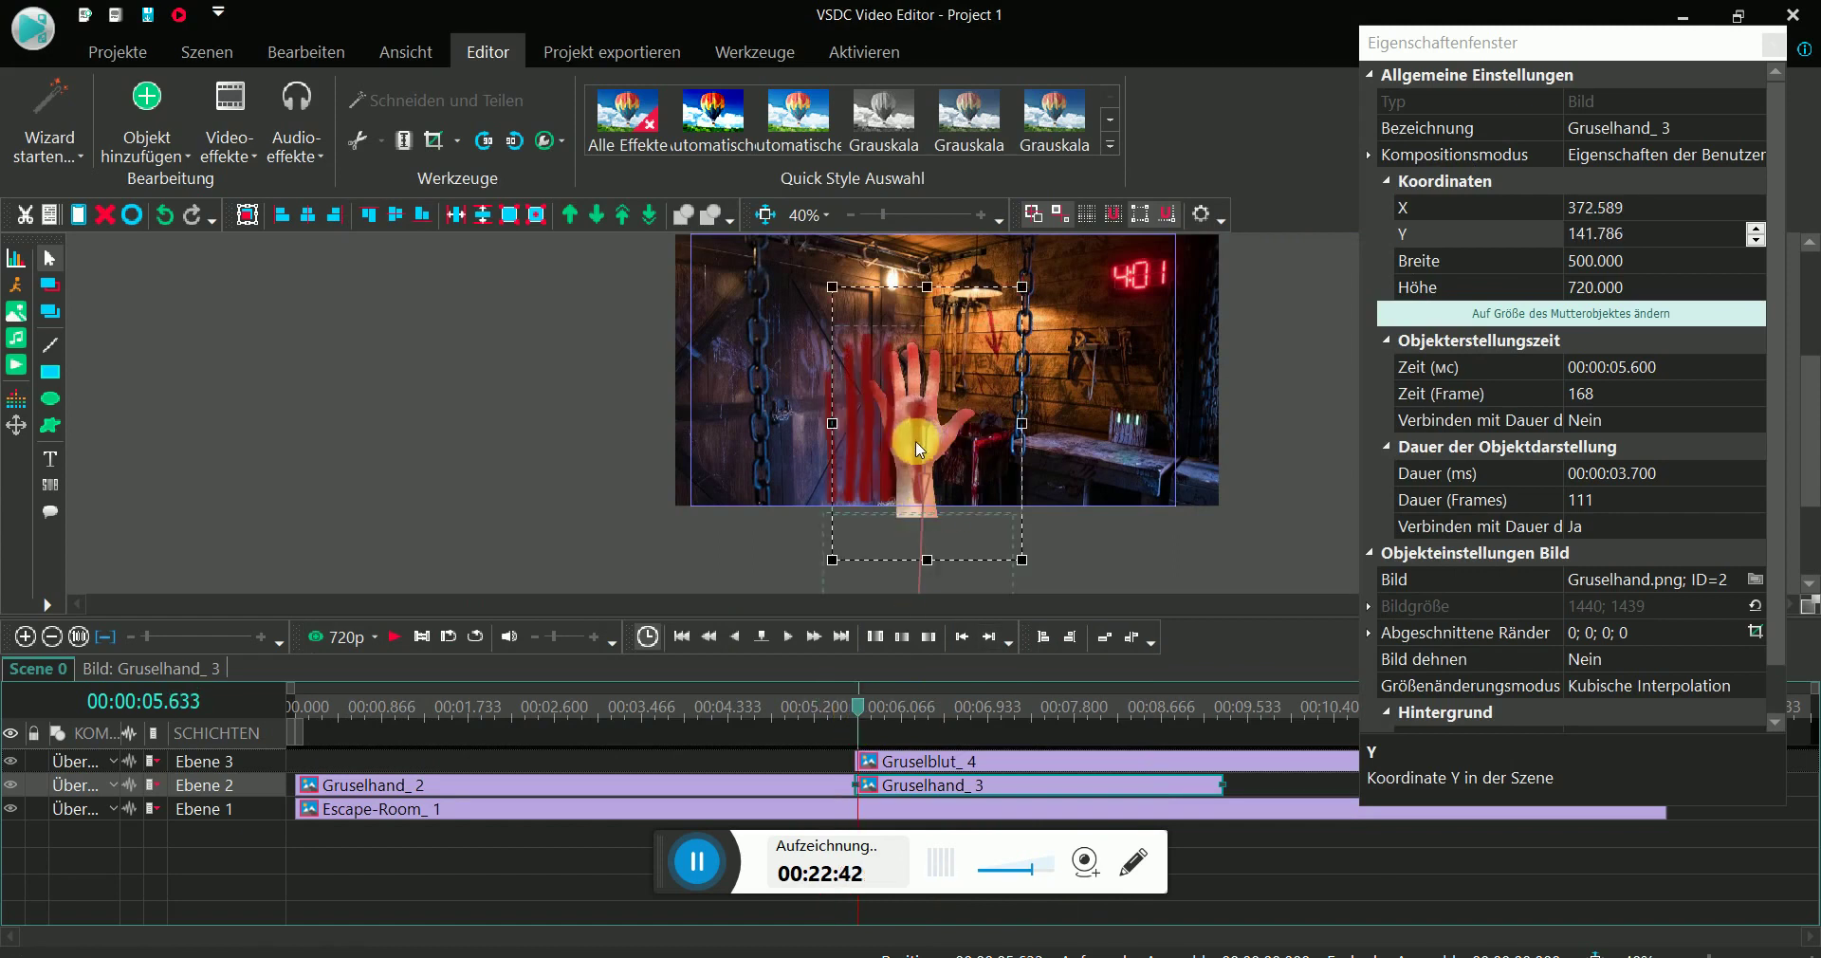
left_click(928, 785)
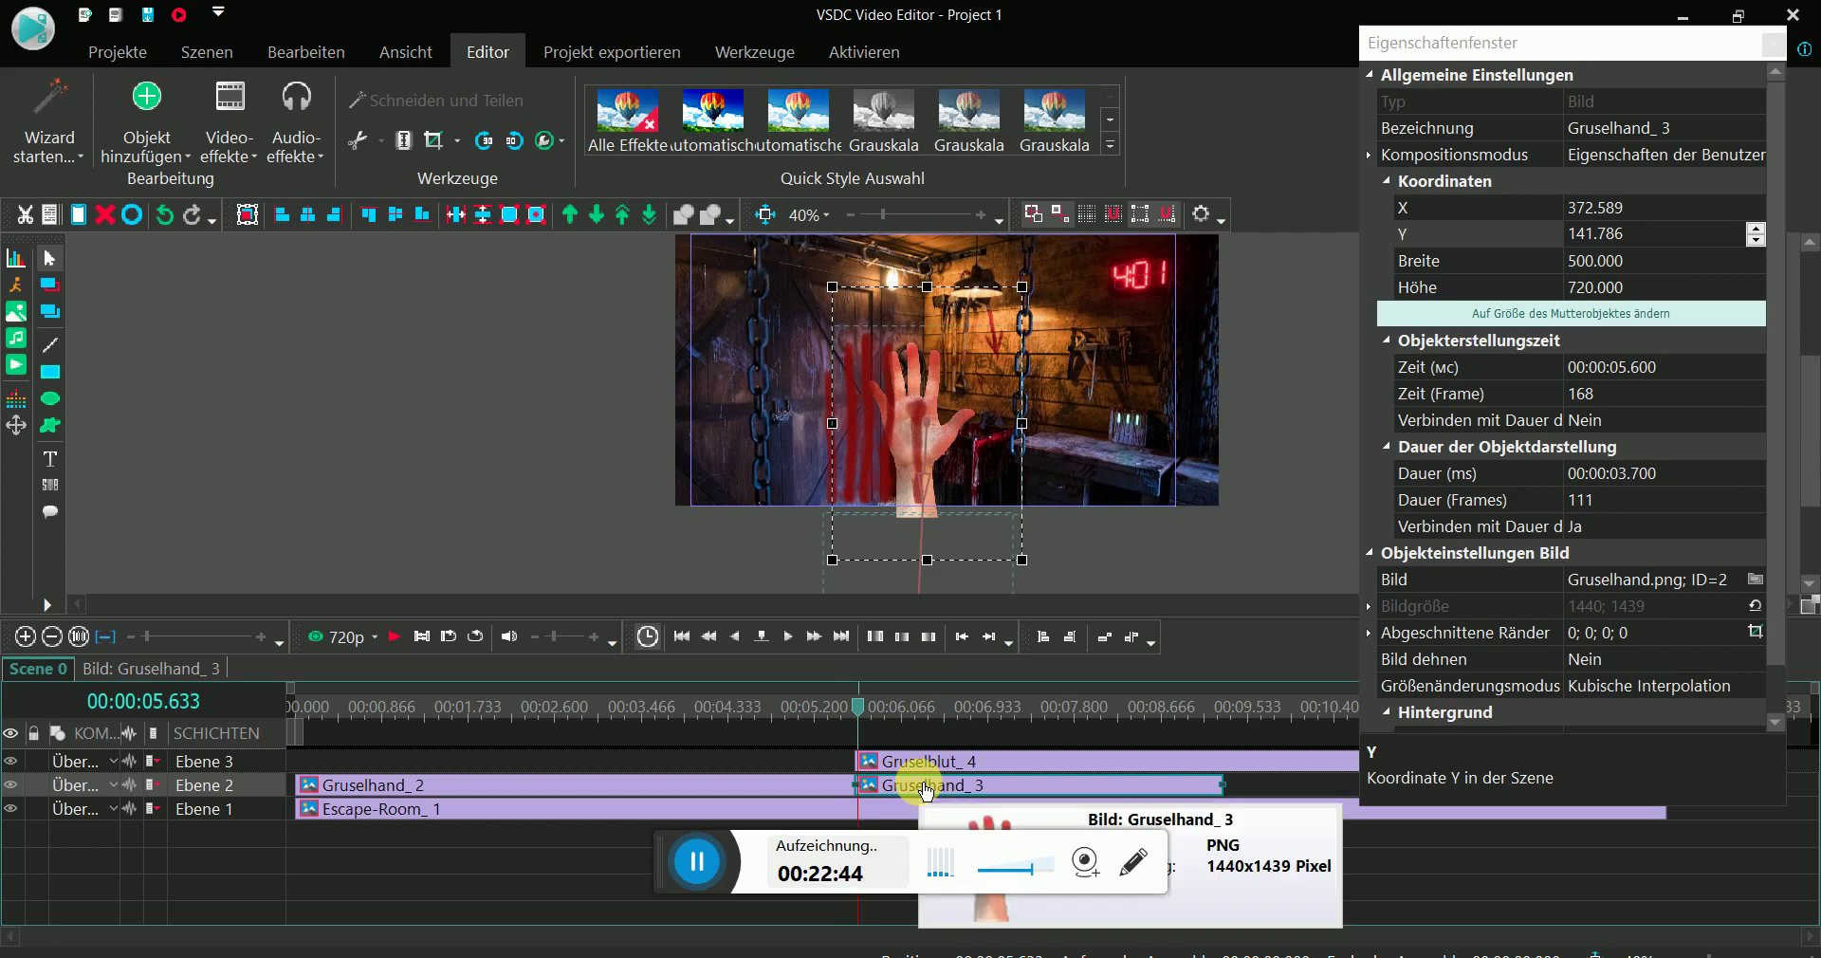
left_click(918, 761)
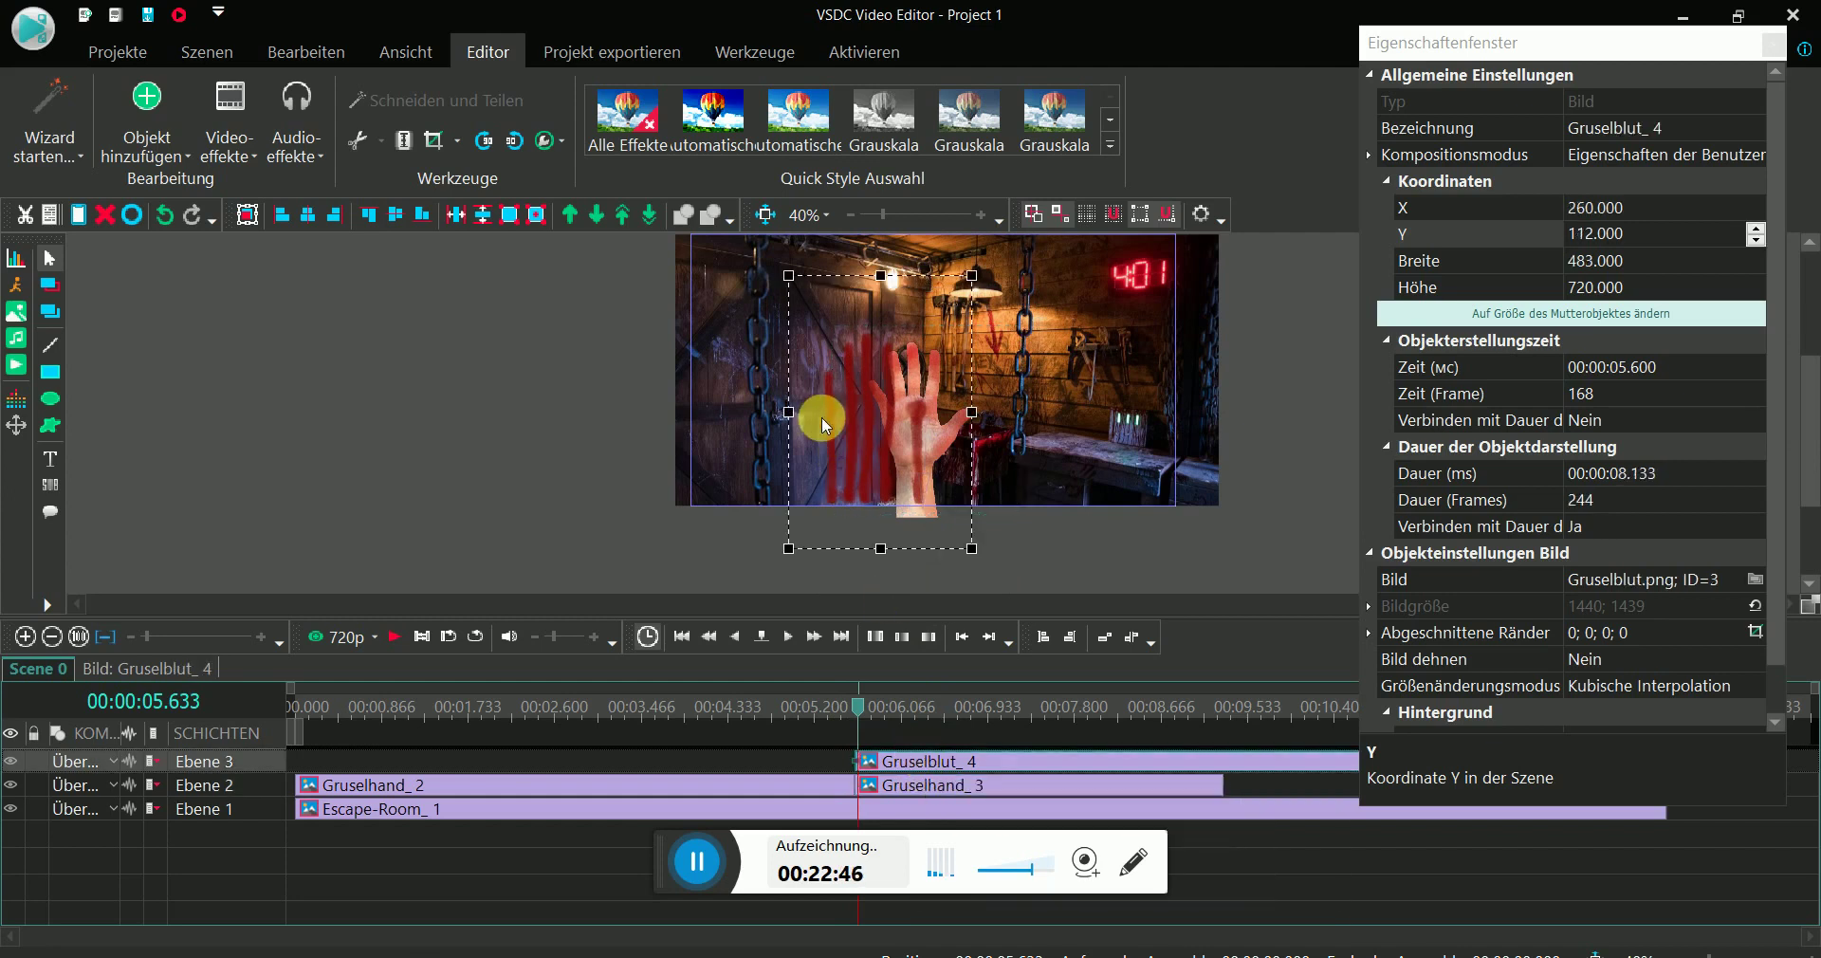
left_click_drag(822, 417, 877, 435)
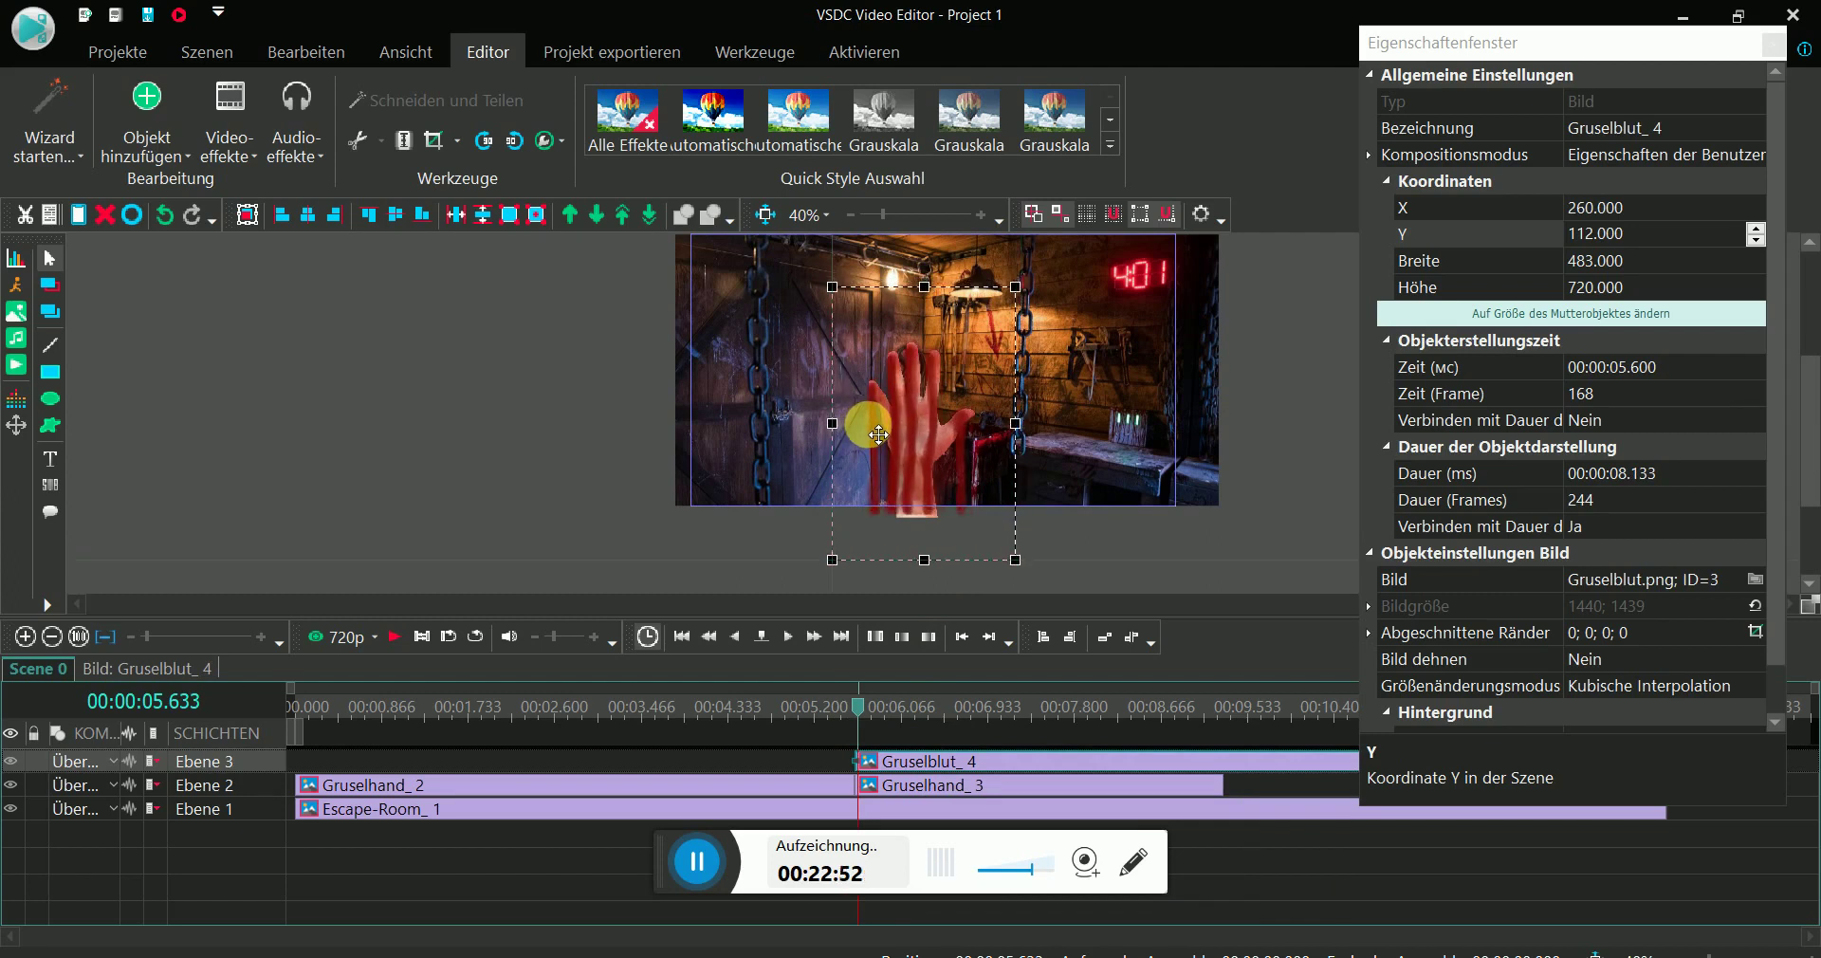
left_click_drag(879, 435, 877, 432)
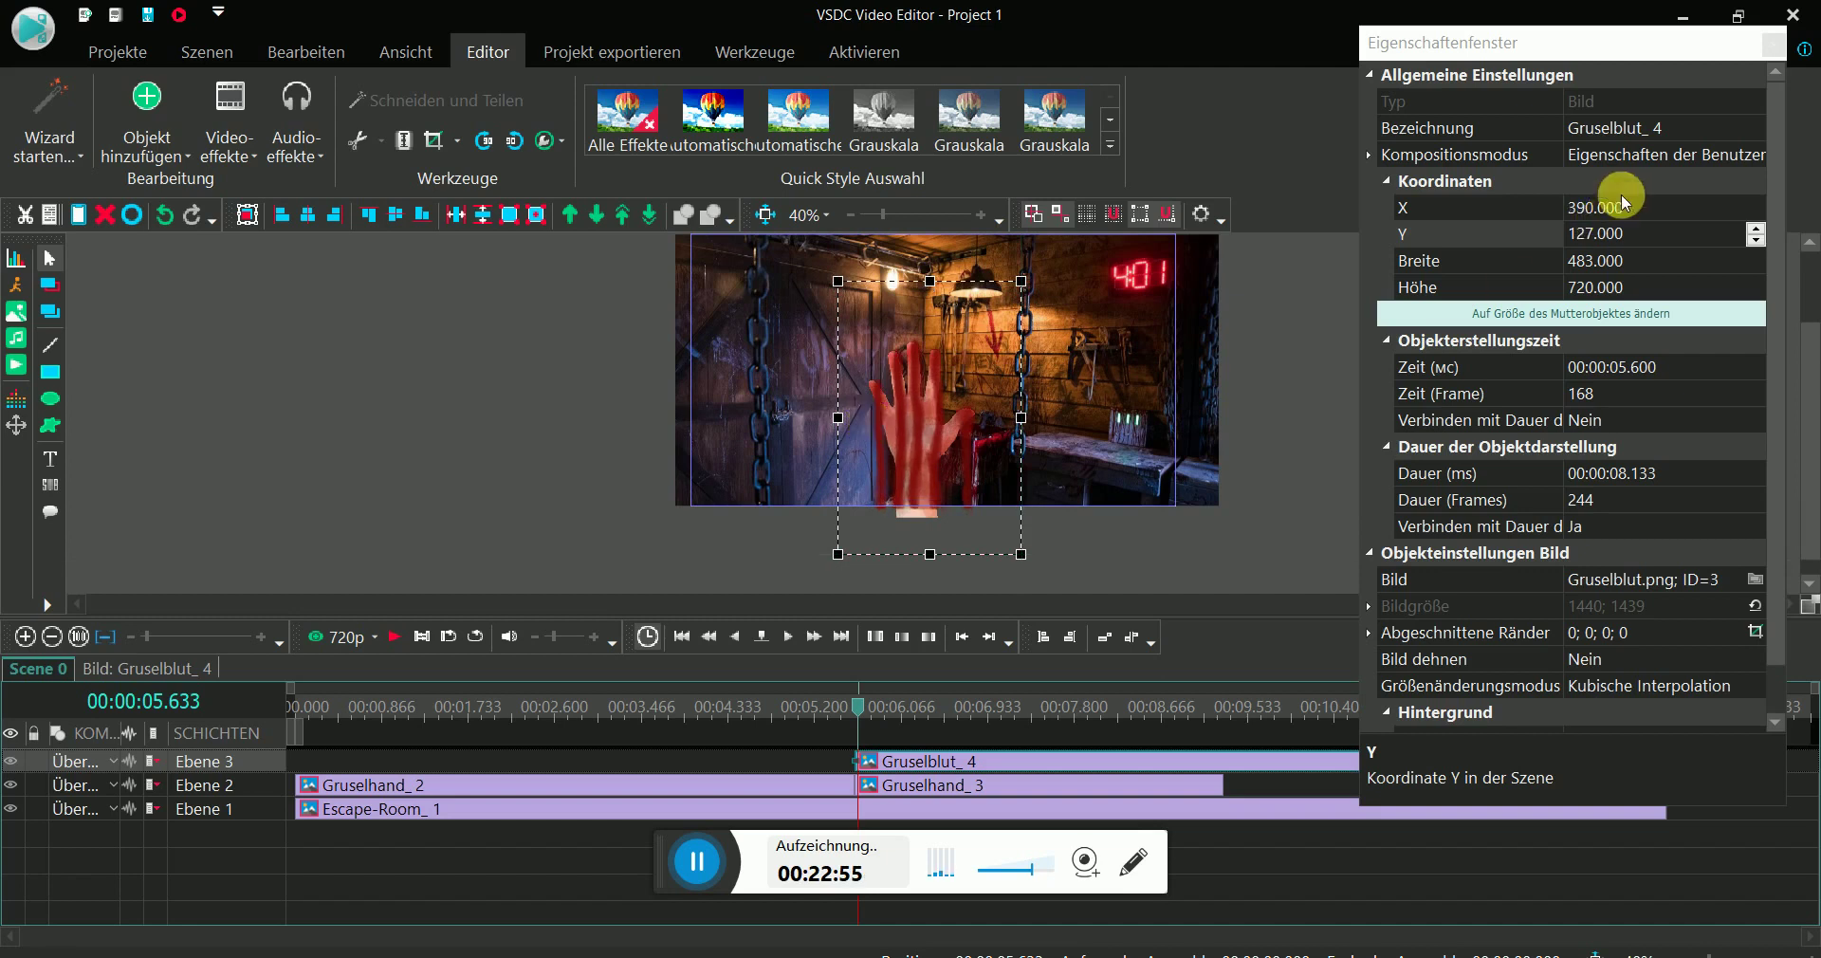
- Fine-tune the overlay's position to X 383 and Y 133 in the properties
left_click(1656, 219)
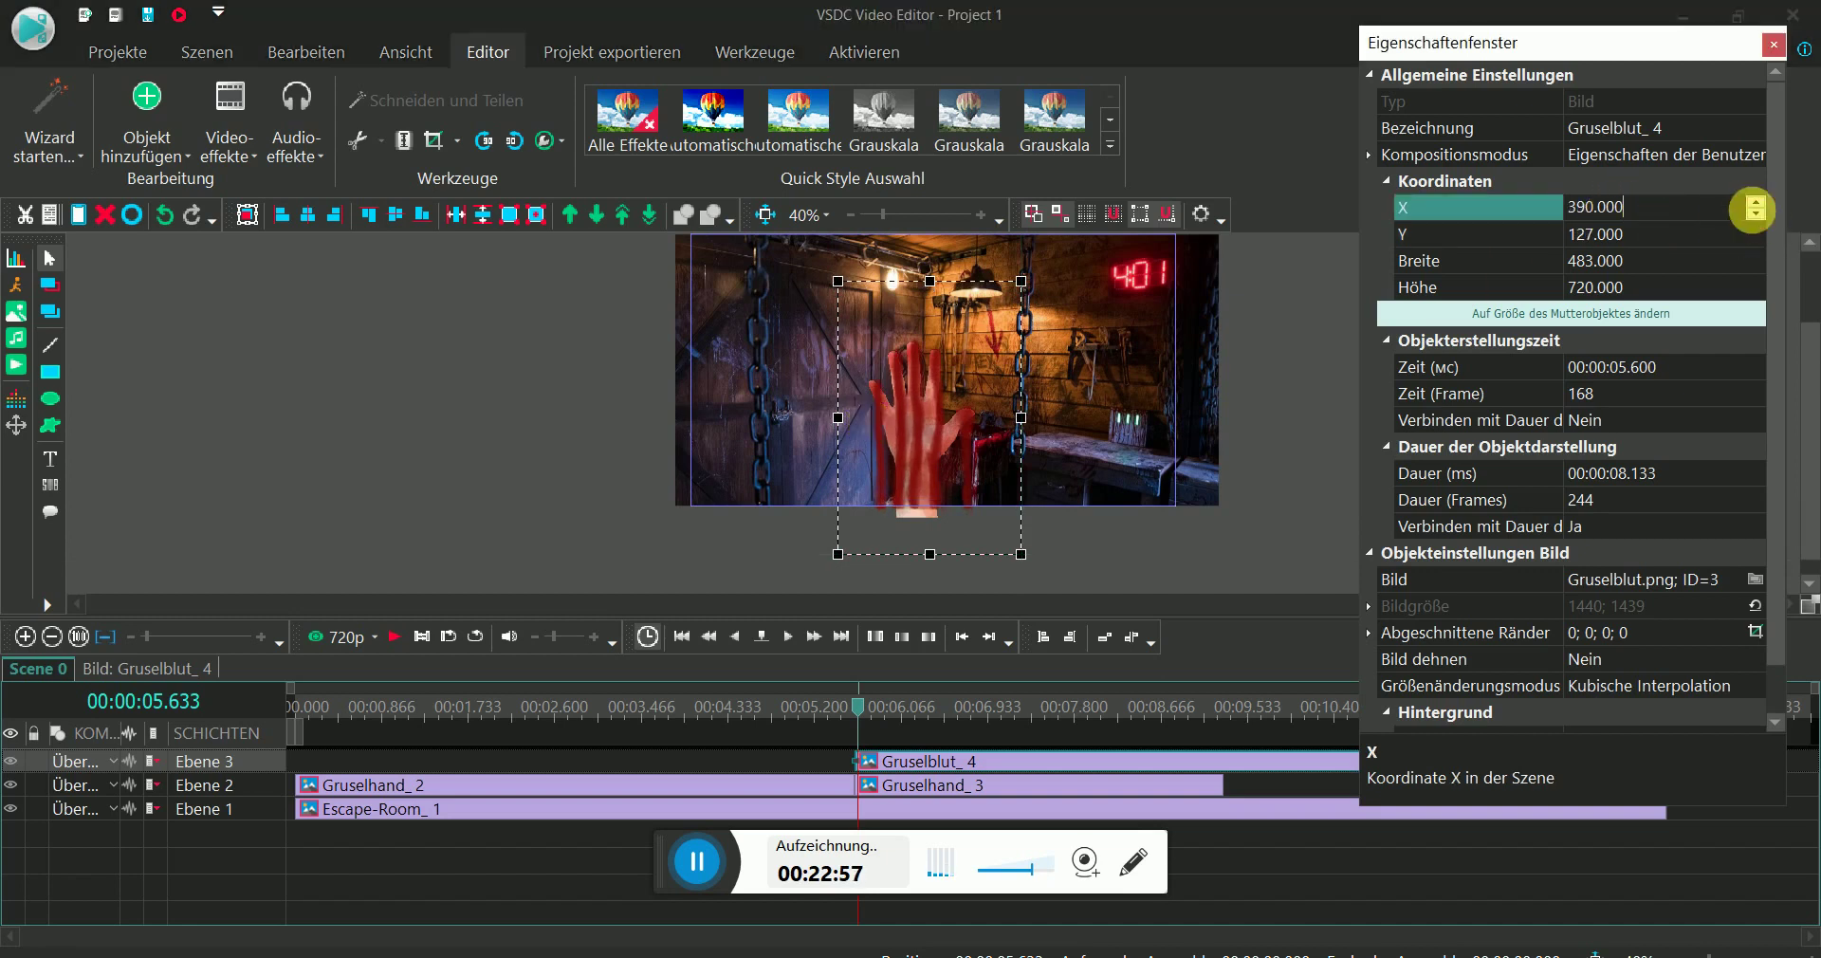
left_click(1756, 218)
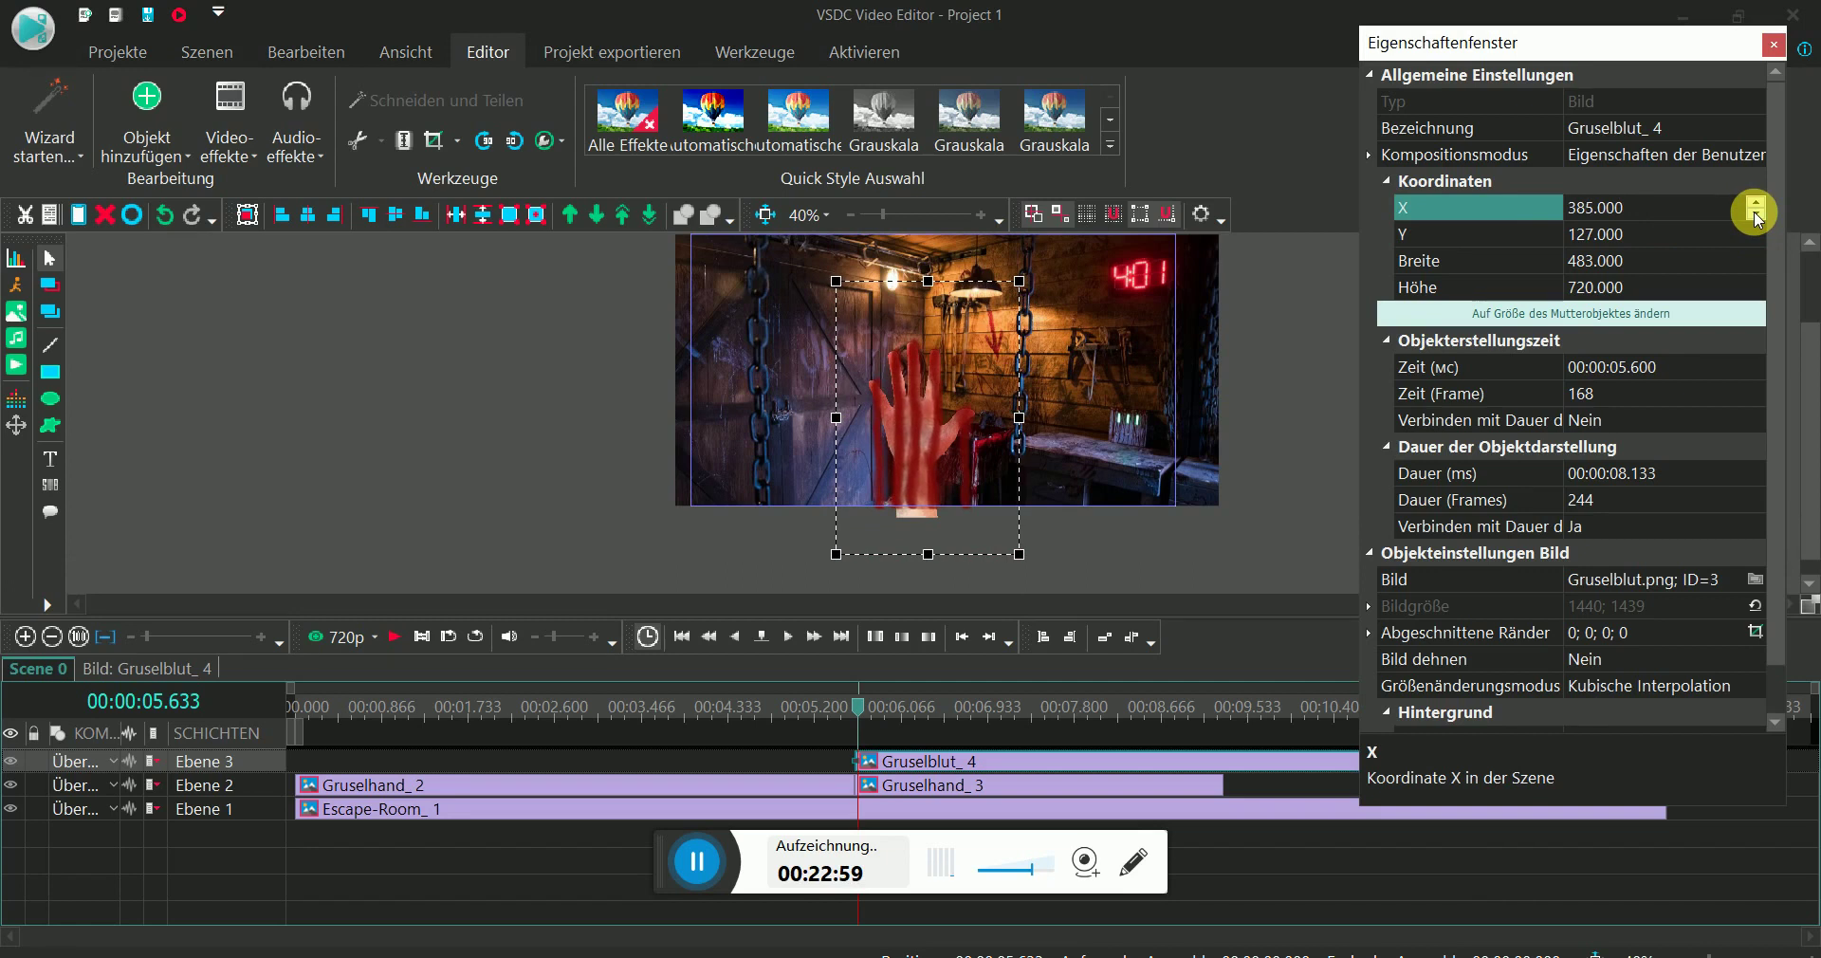
left_click(1757, 218)
left_click(1758, 235)
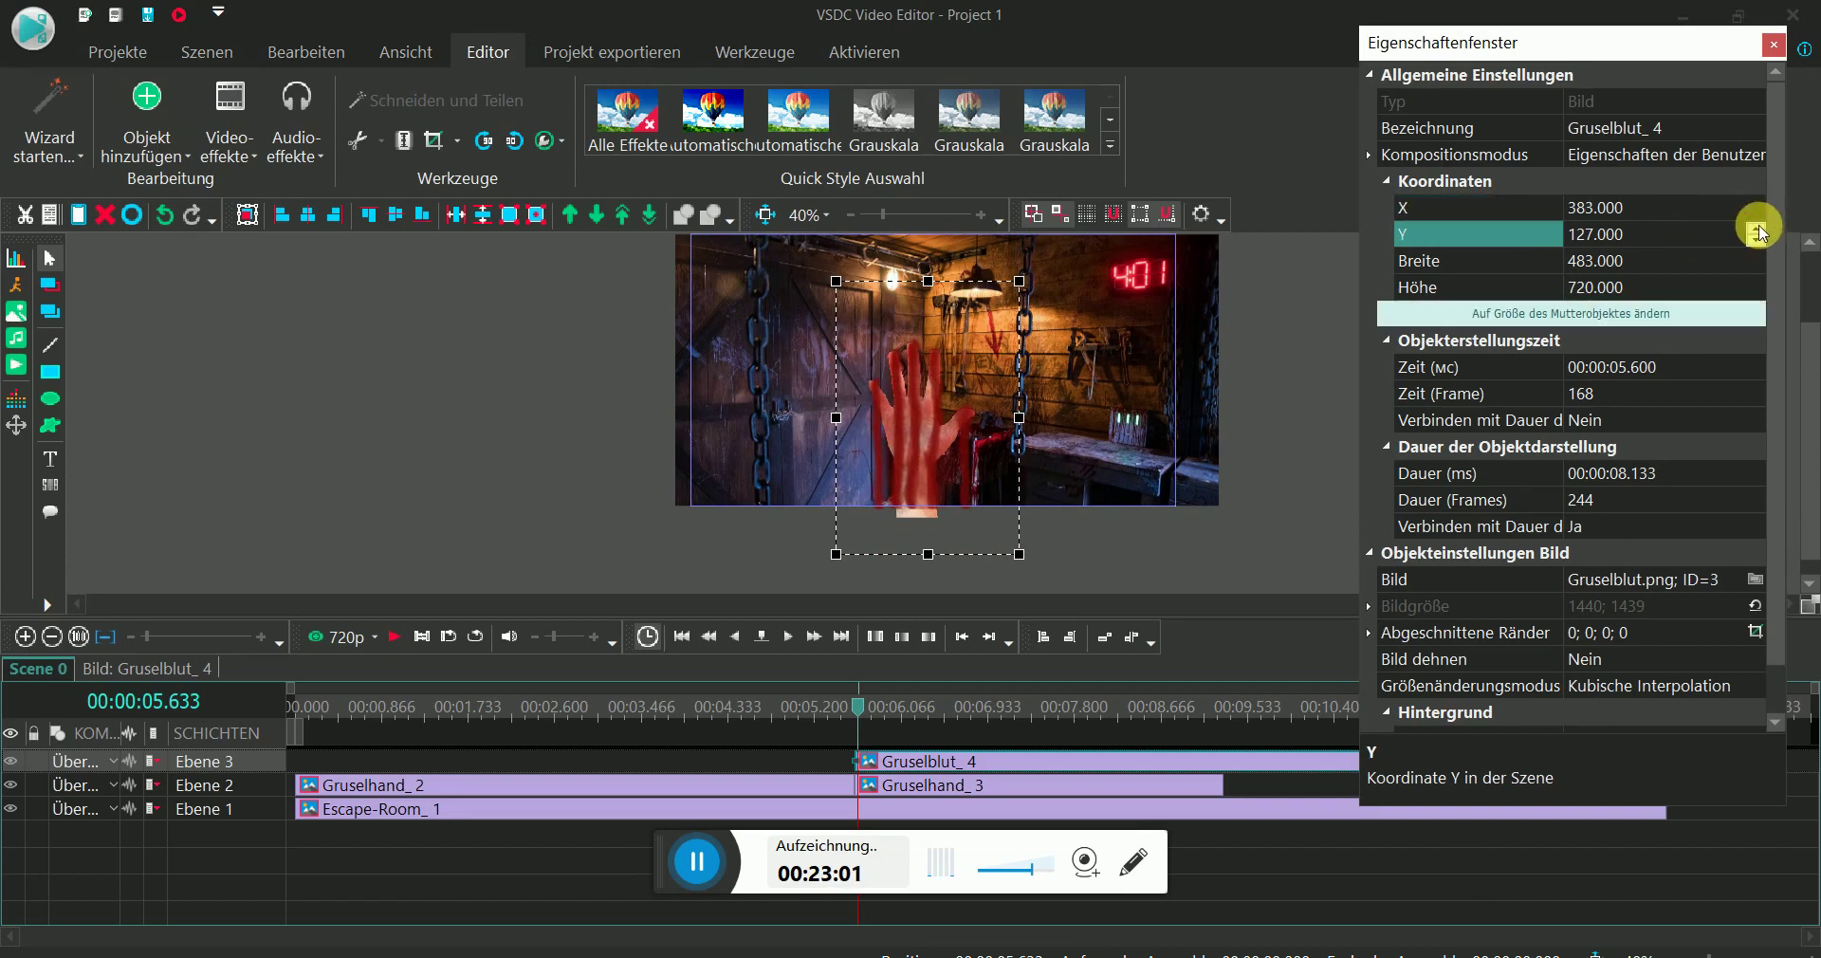
left_click(1757, 228)
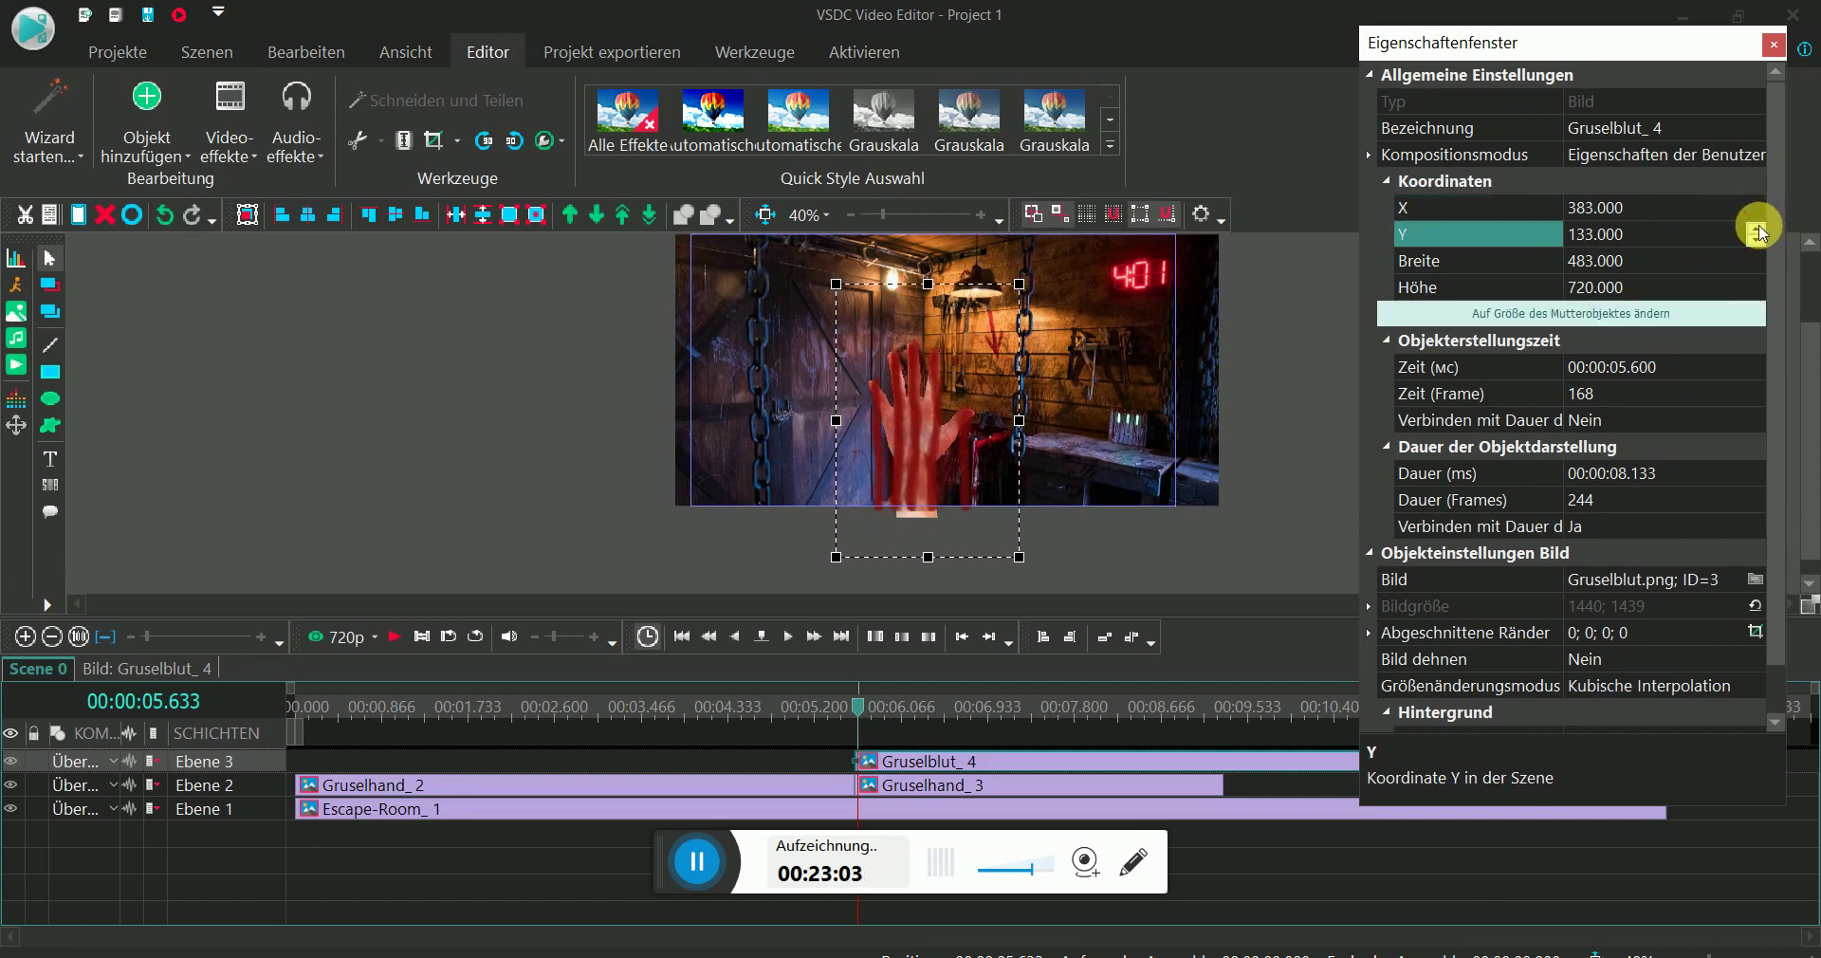
- Preview the scene from about 5.3 s to check the overlay alignment
left_click_drag(858, 710, 833, 709)
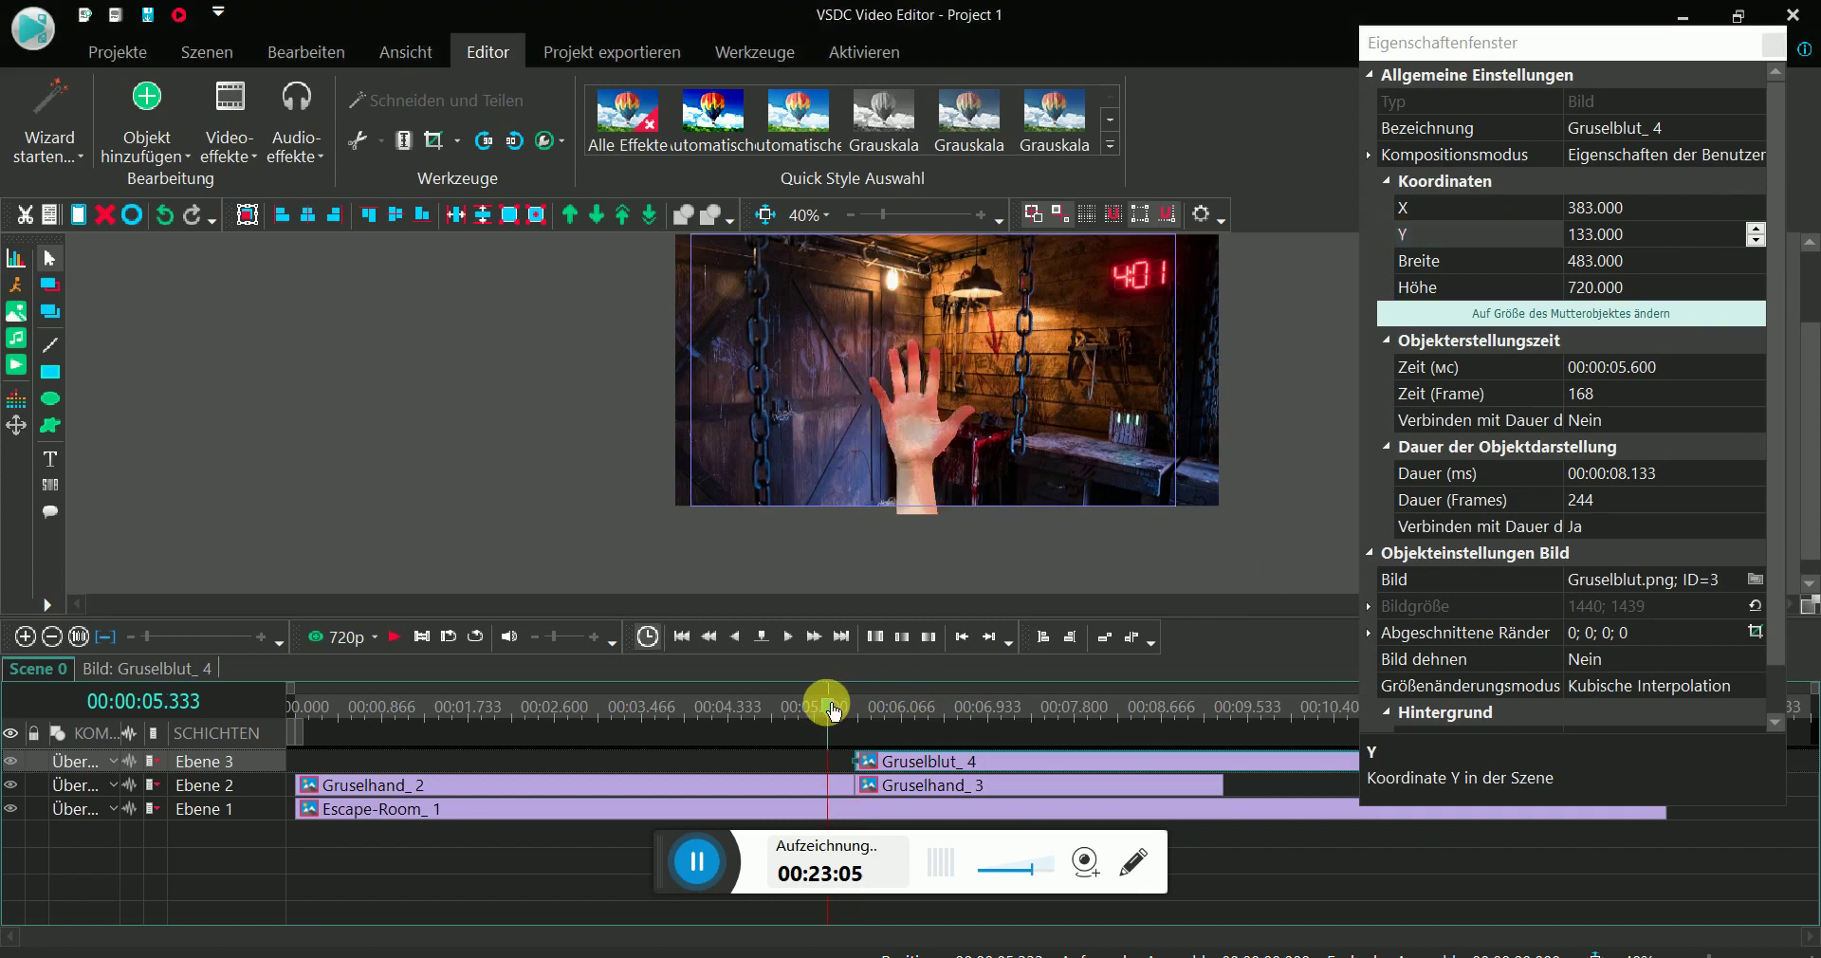
left_click(337, 636)
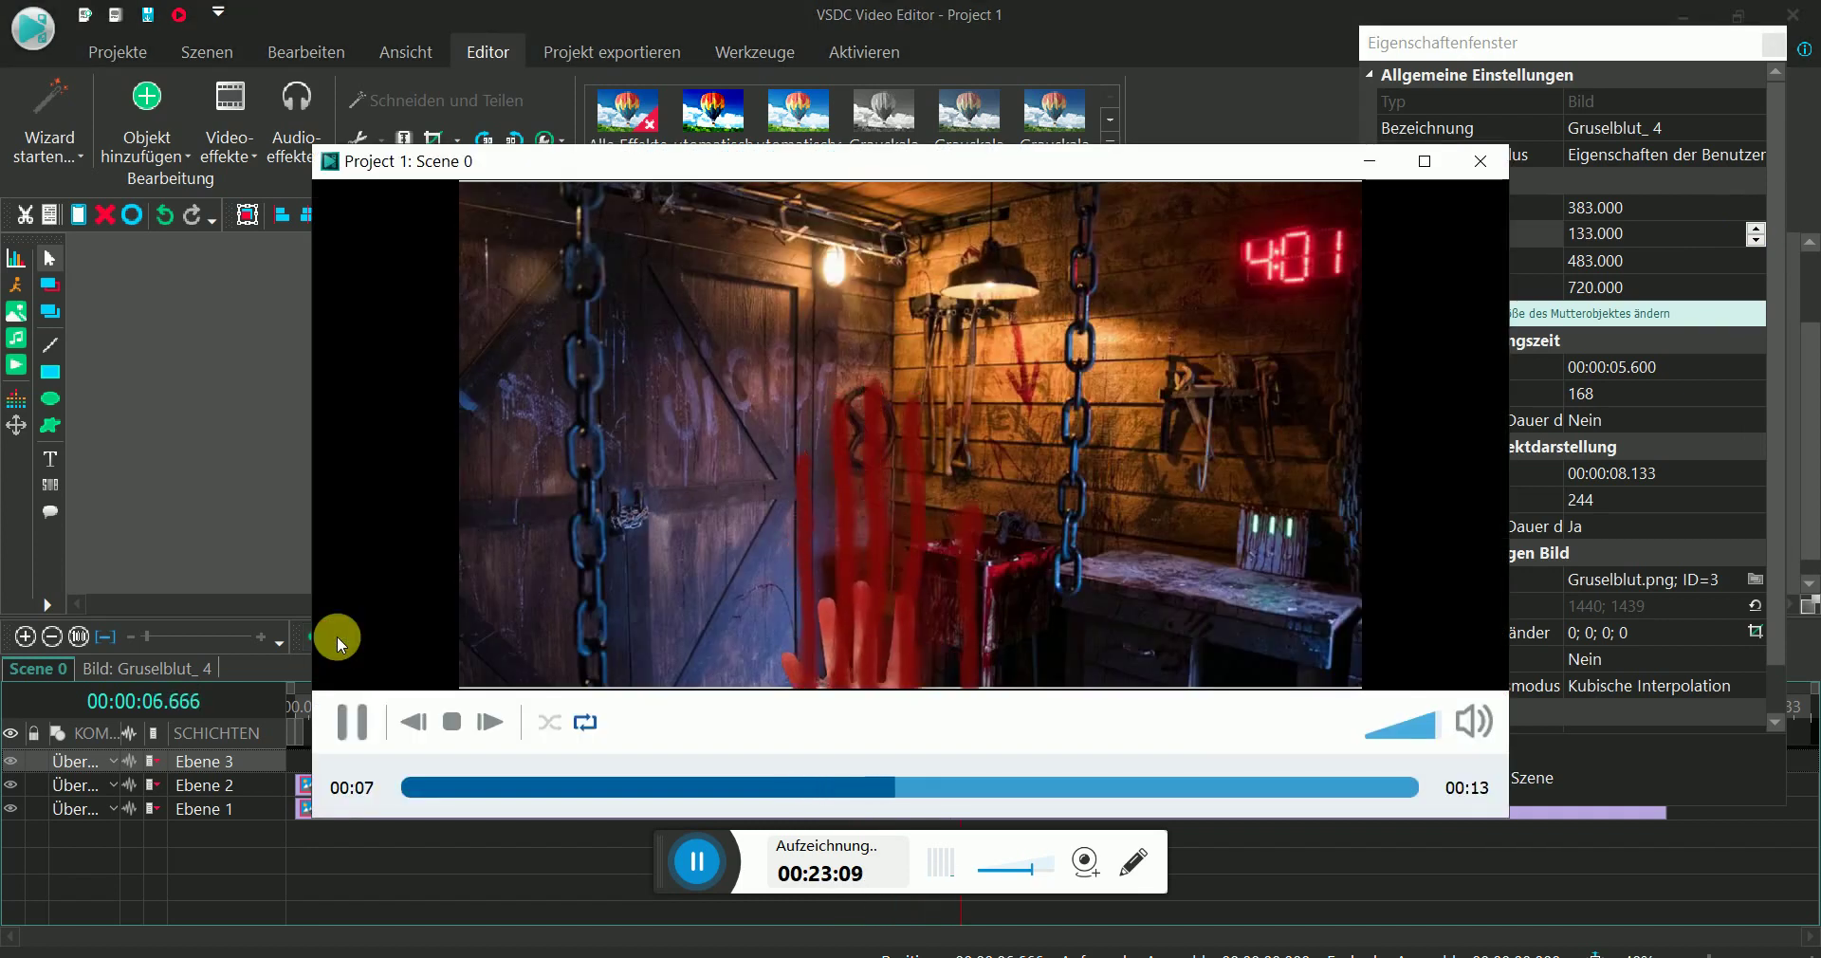
left_click(1488, 161)
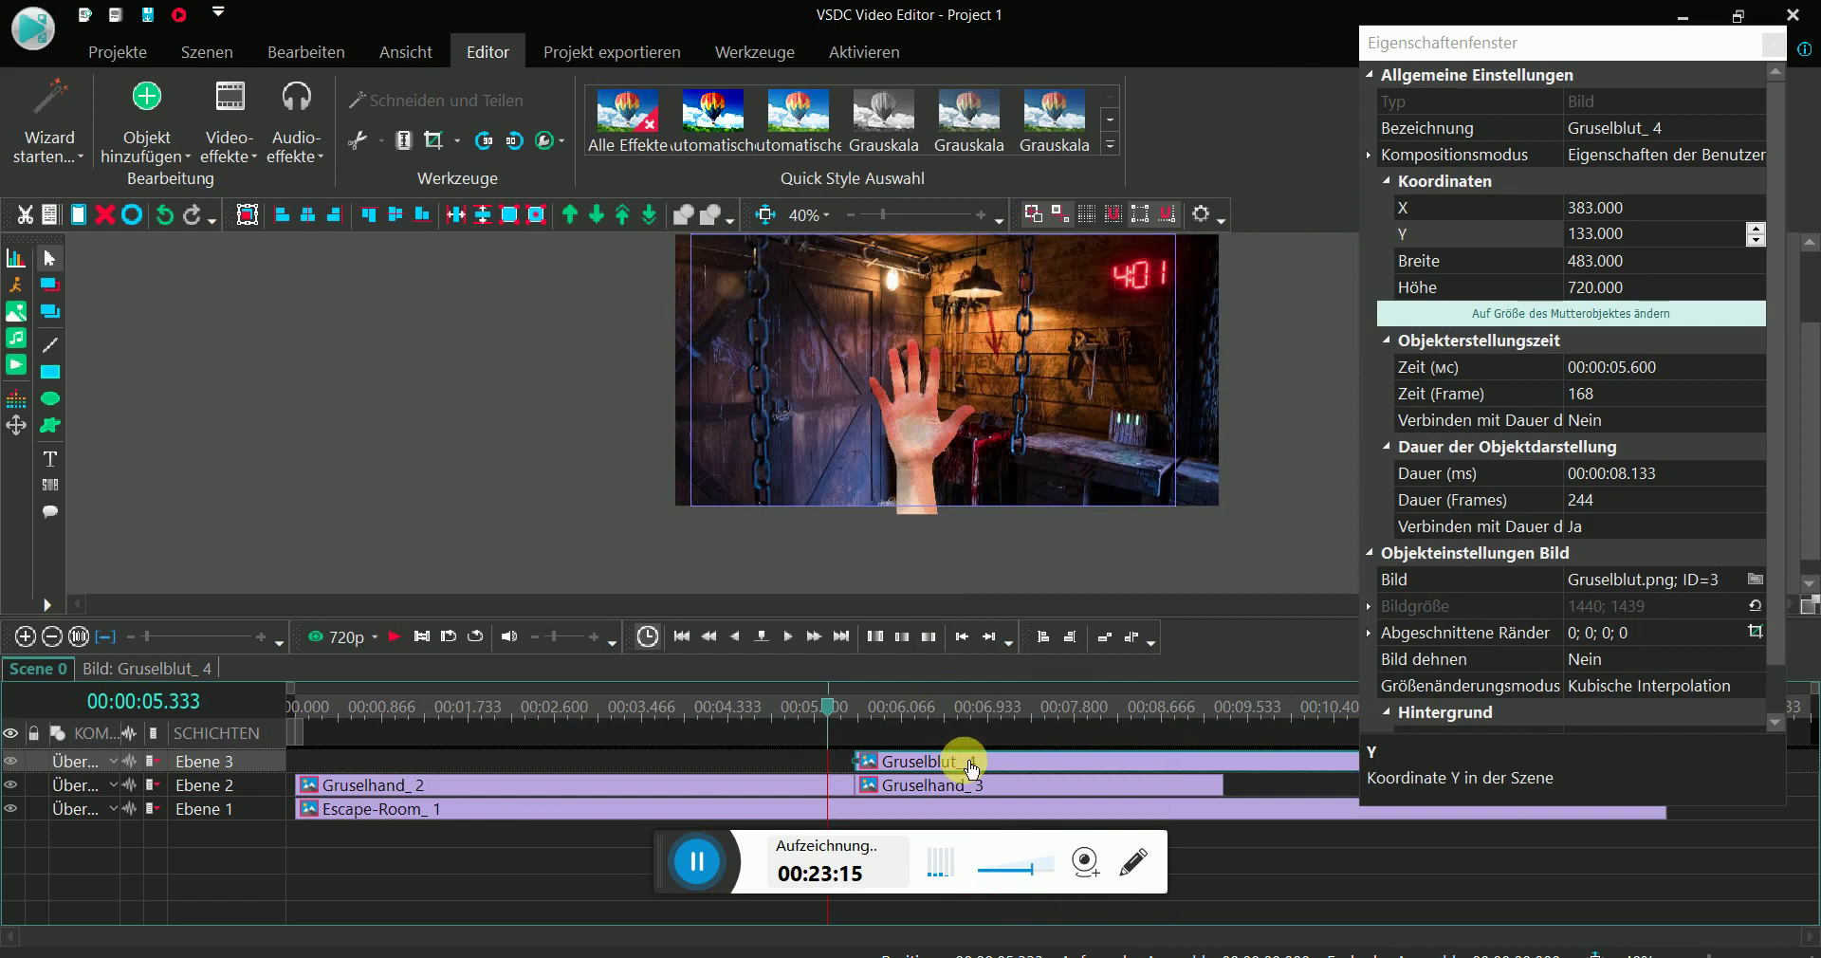
mouse_move(971, 769)
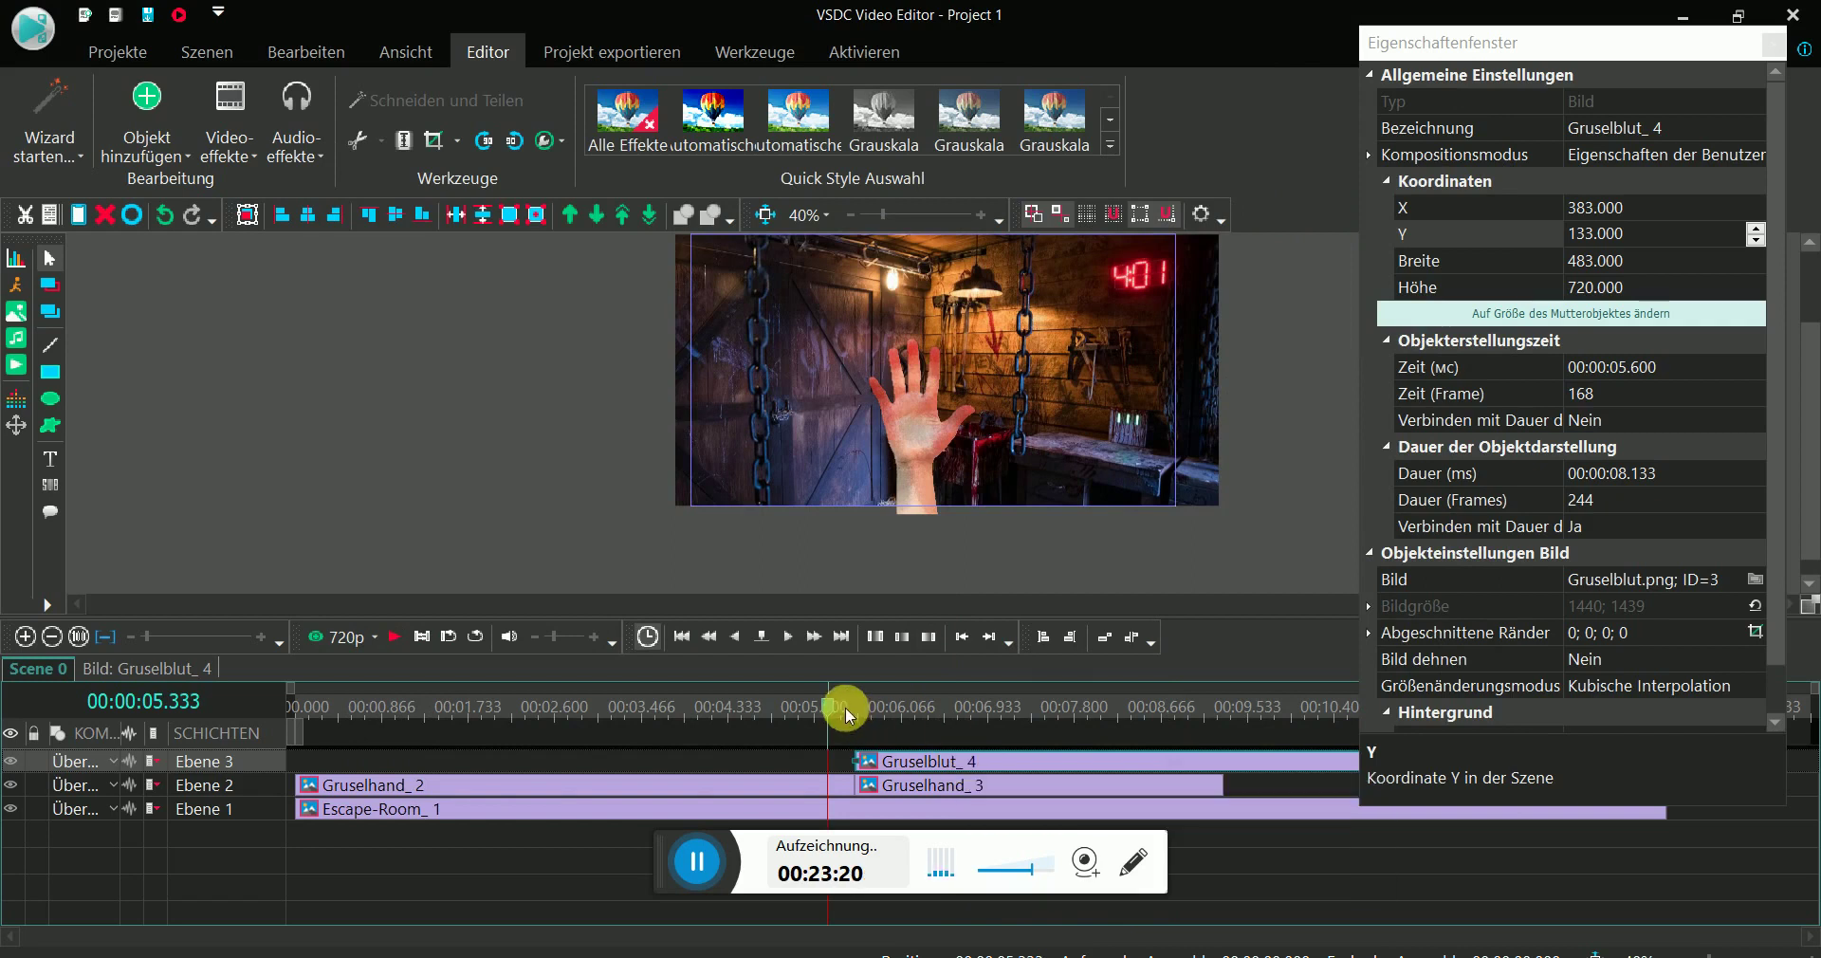
- Add a Wischen transition to Gruselblut_4 covering its full 8.133 s duration
left_click_drag(828, 709, 901, 710)
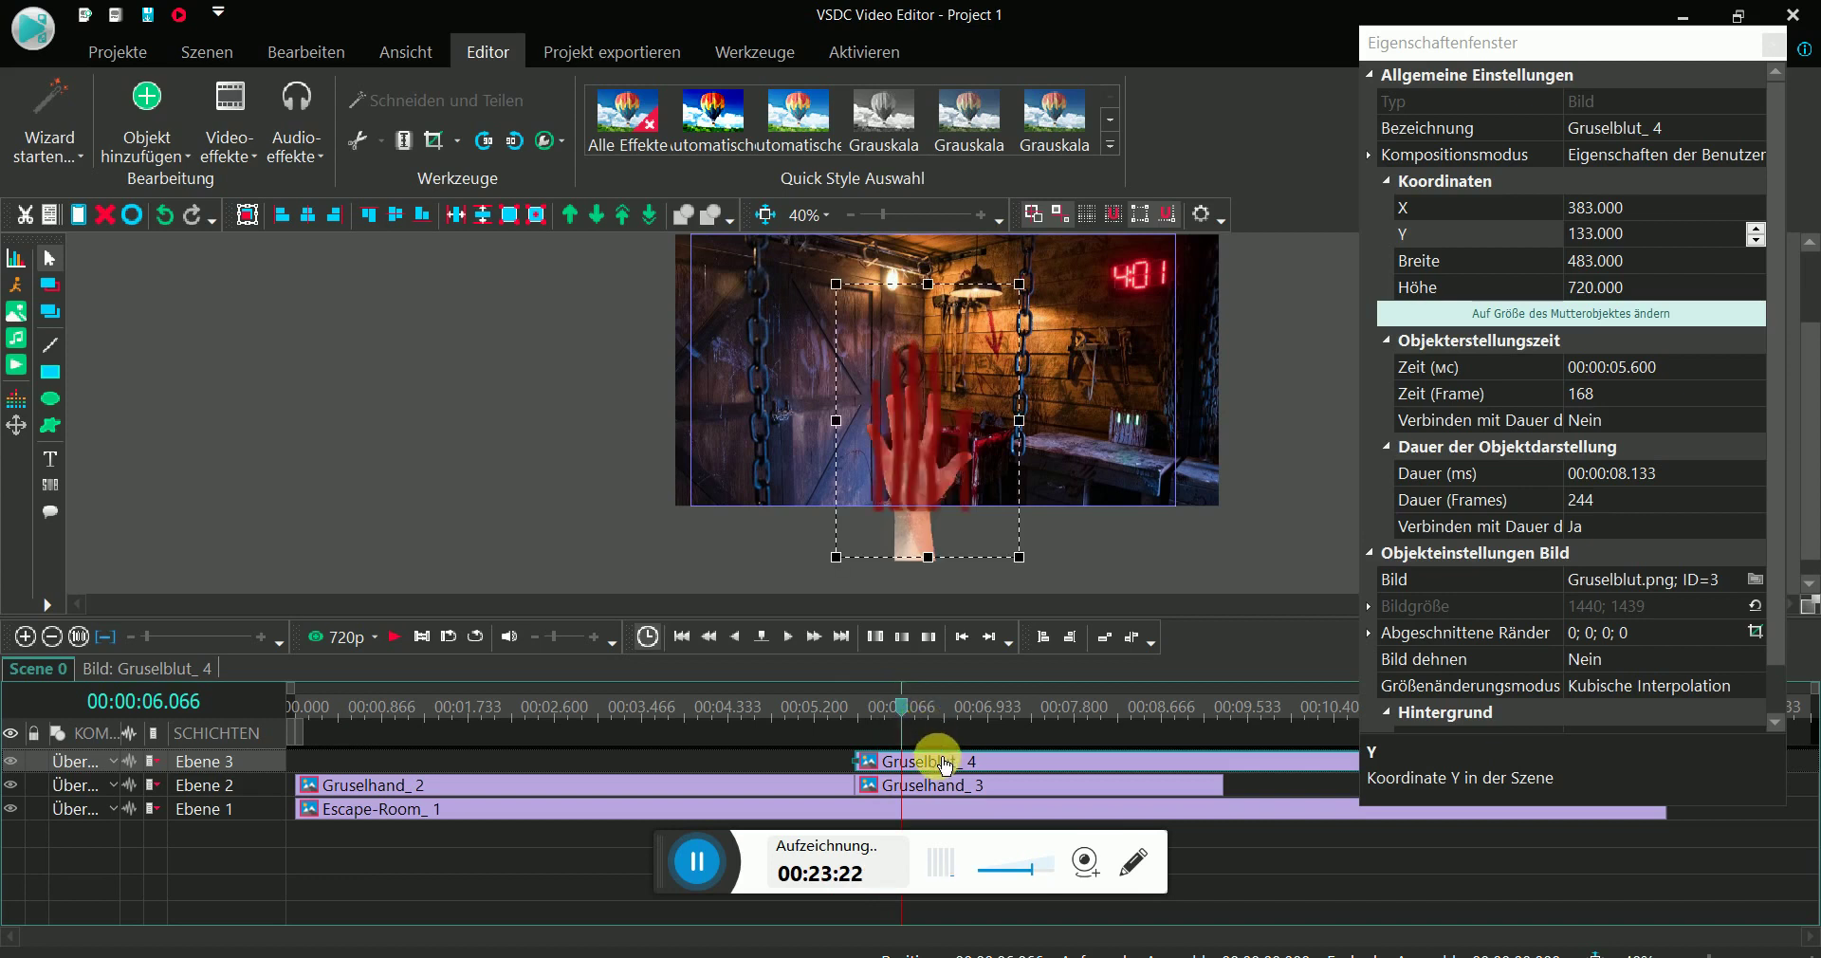
mouse_move(944, 767)
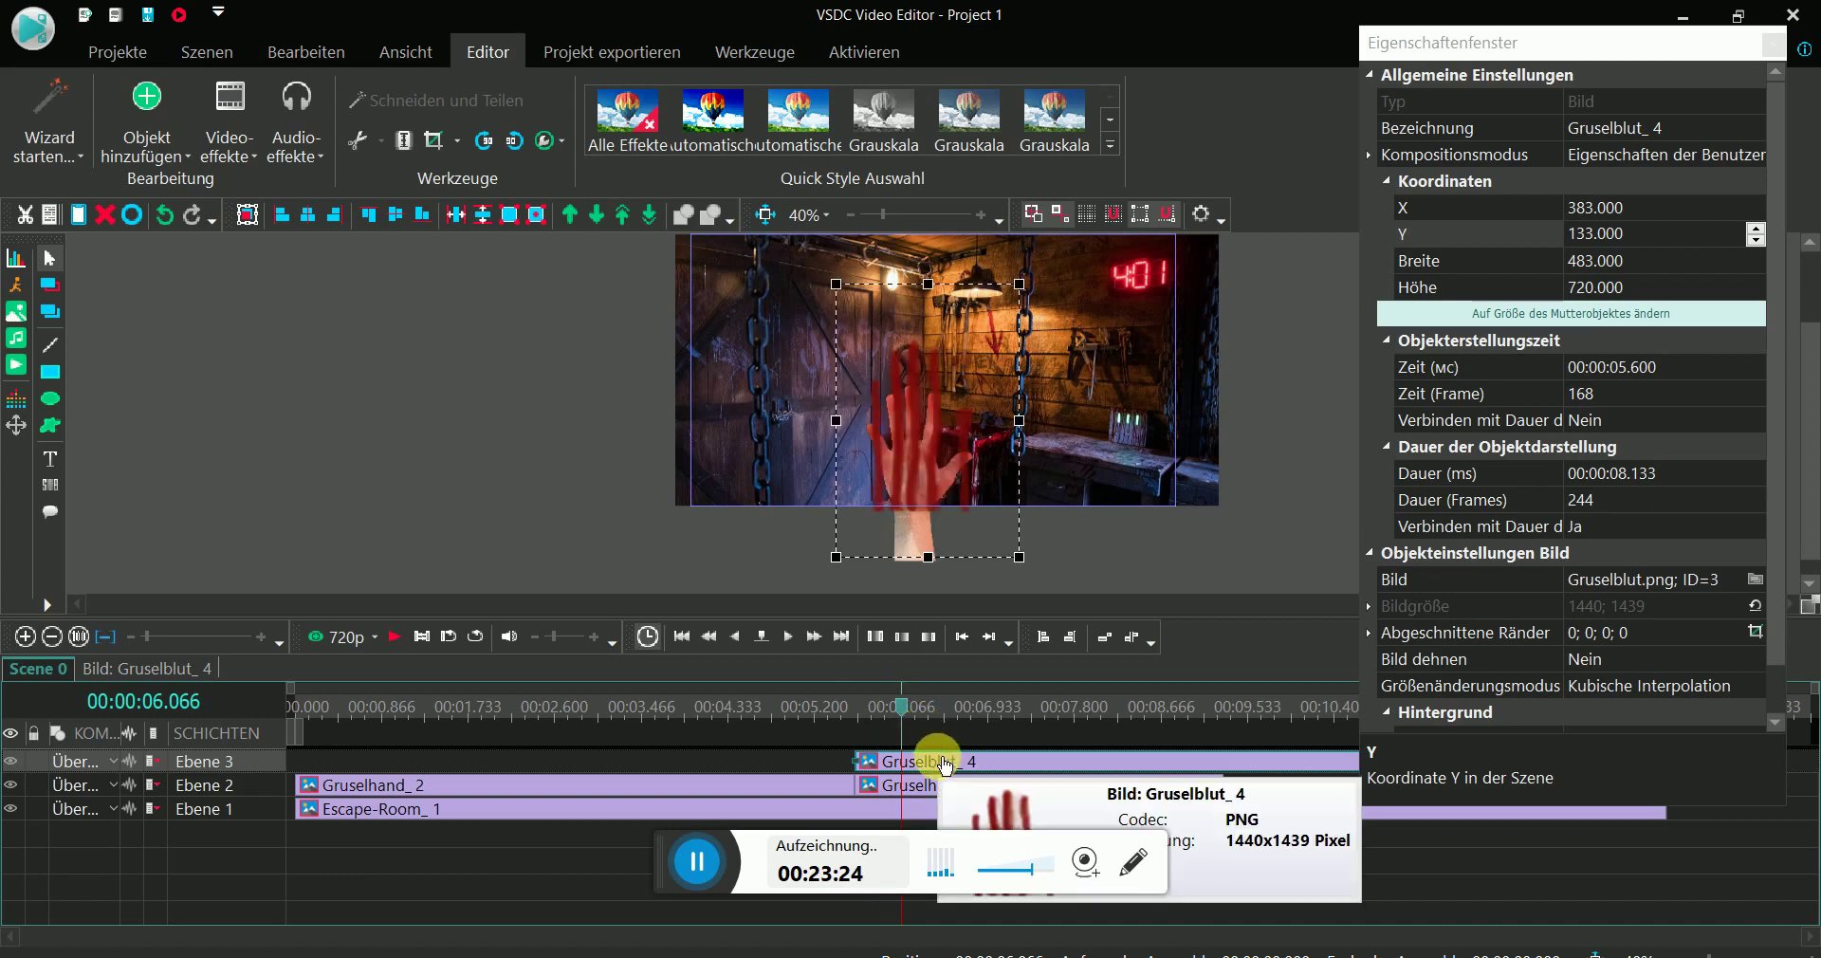
right_click(944, 765)
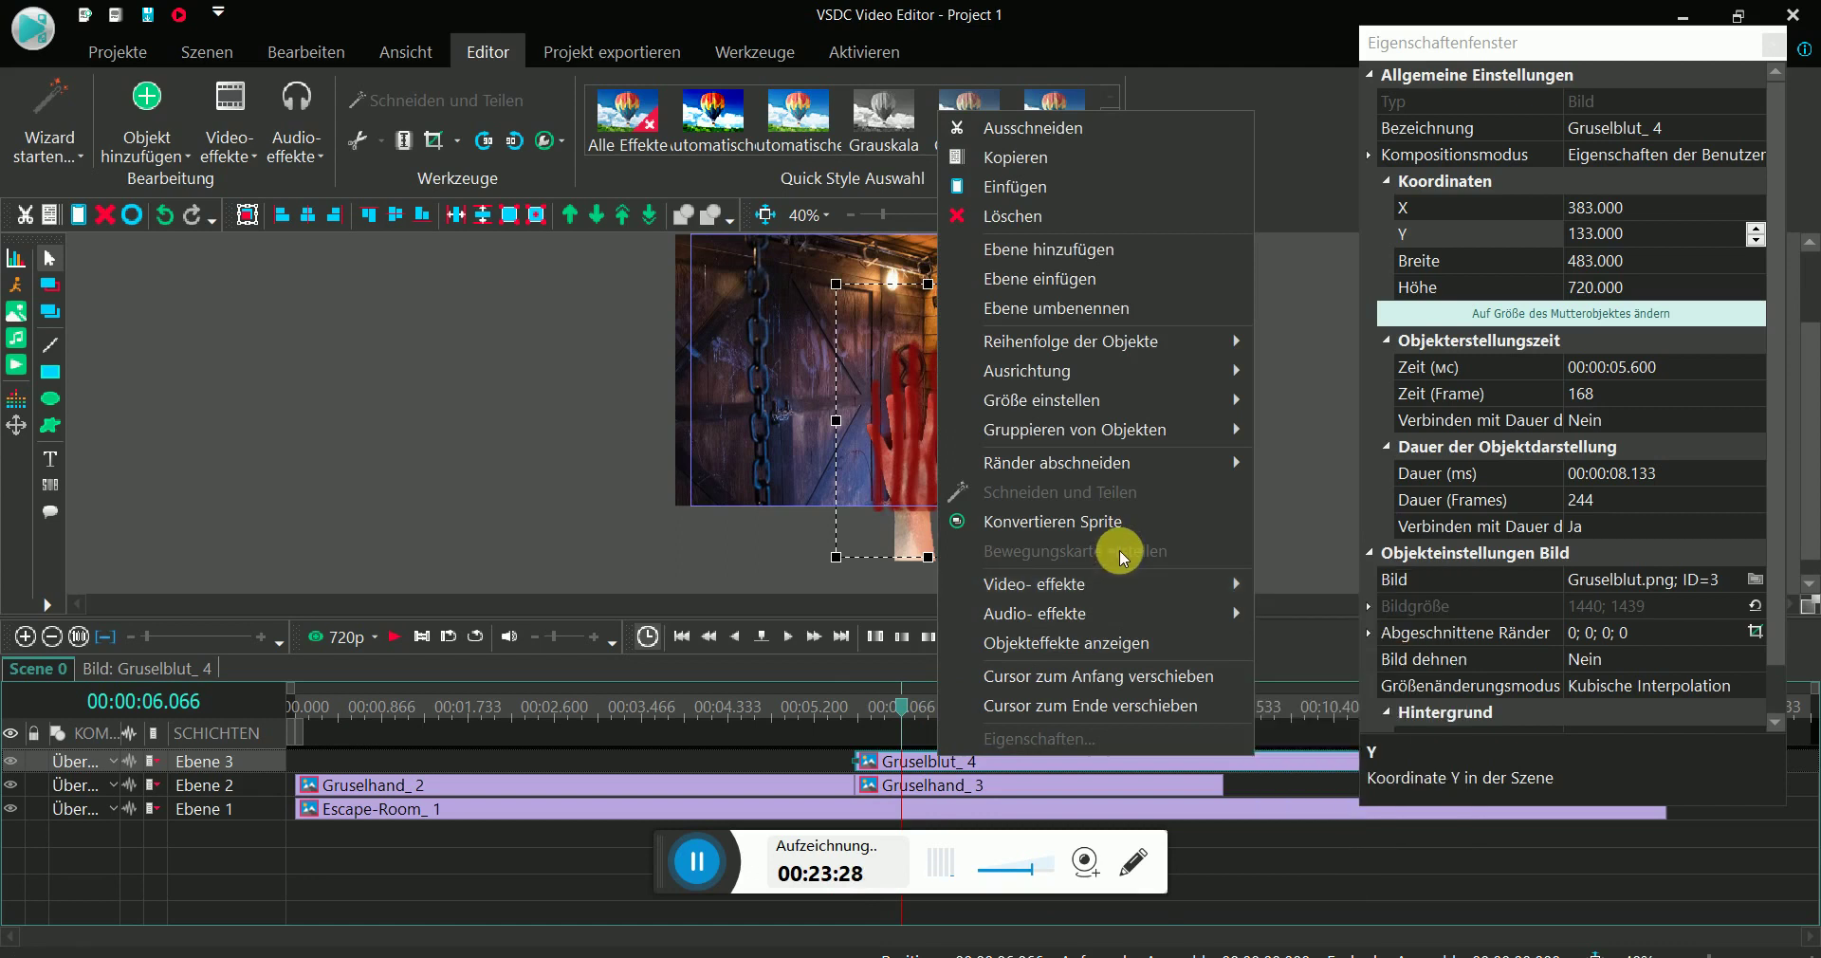
mouse_move(1138, 582)
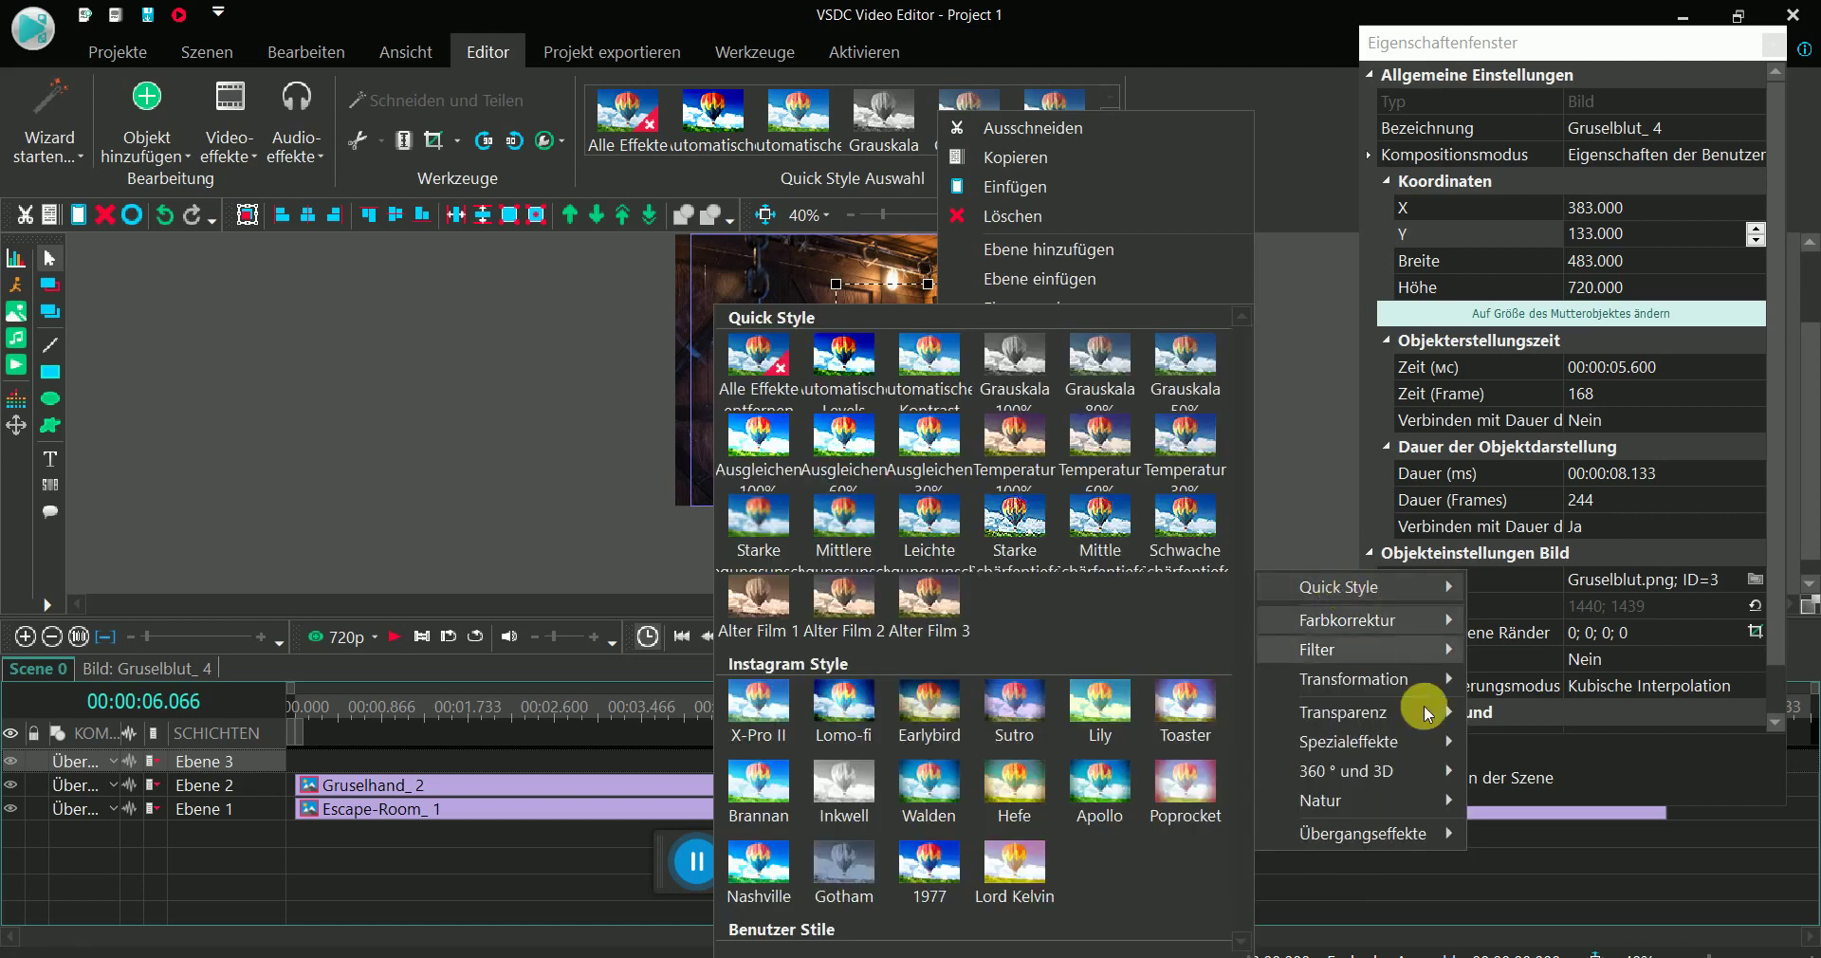
mouse_move(1399, 836)
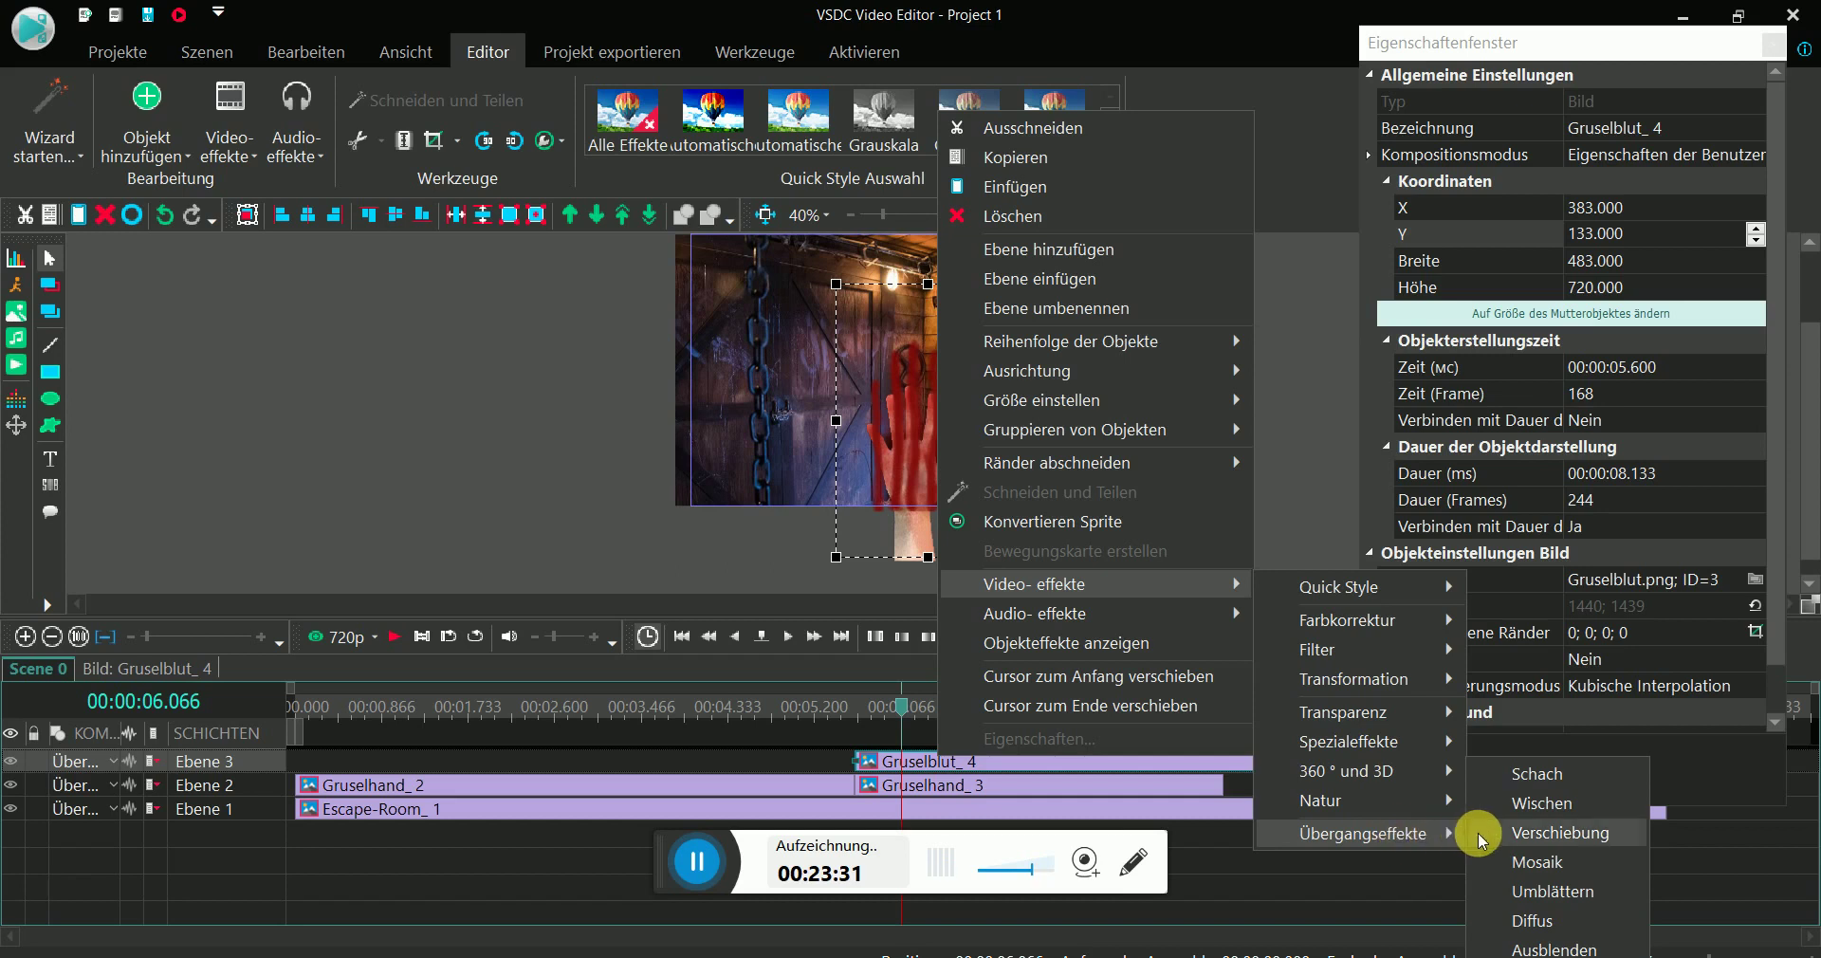
left_click(1521, 804)
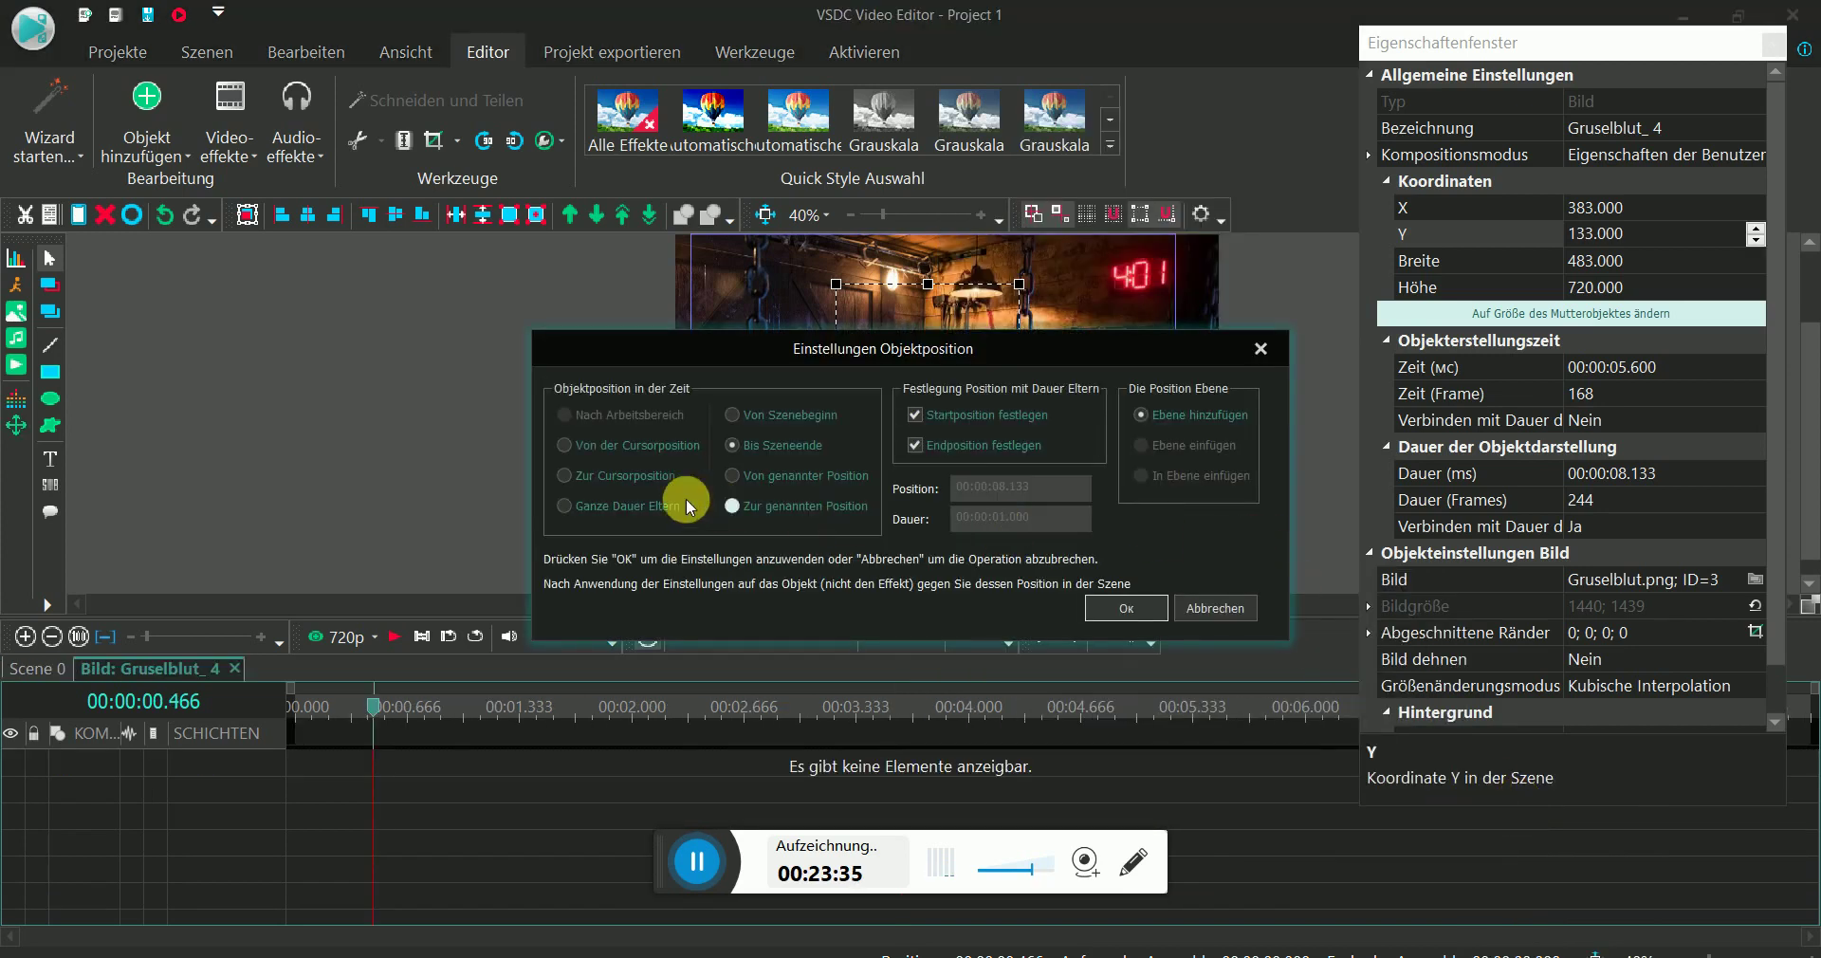
left_click(689, 508)
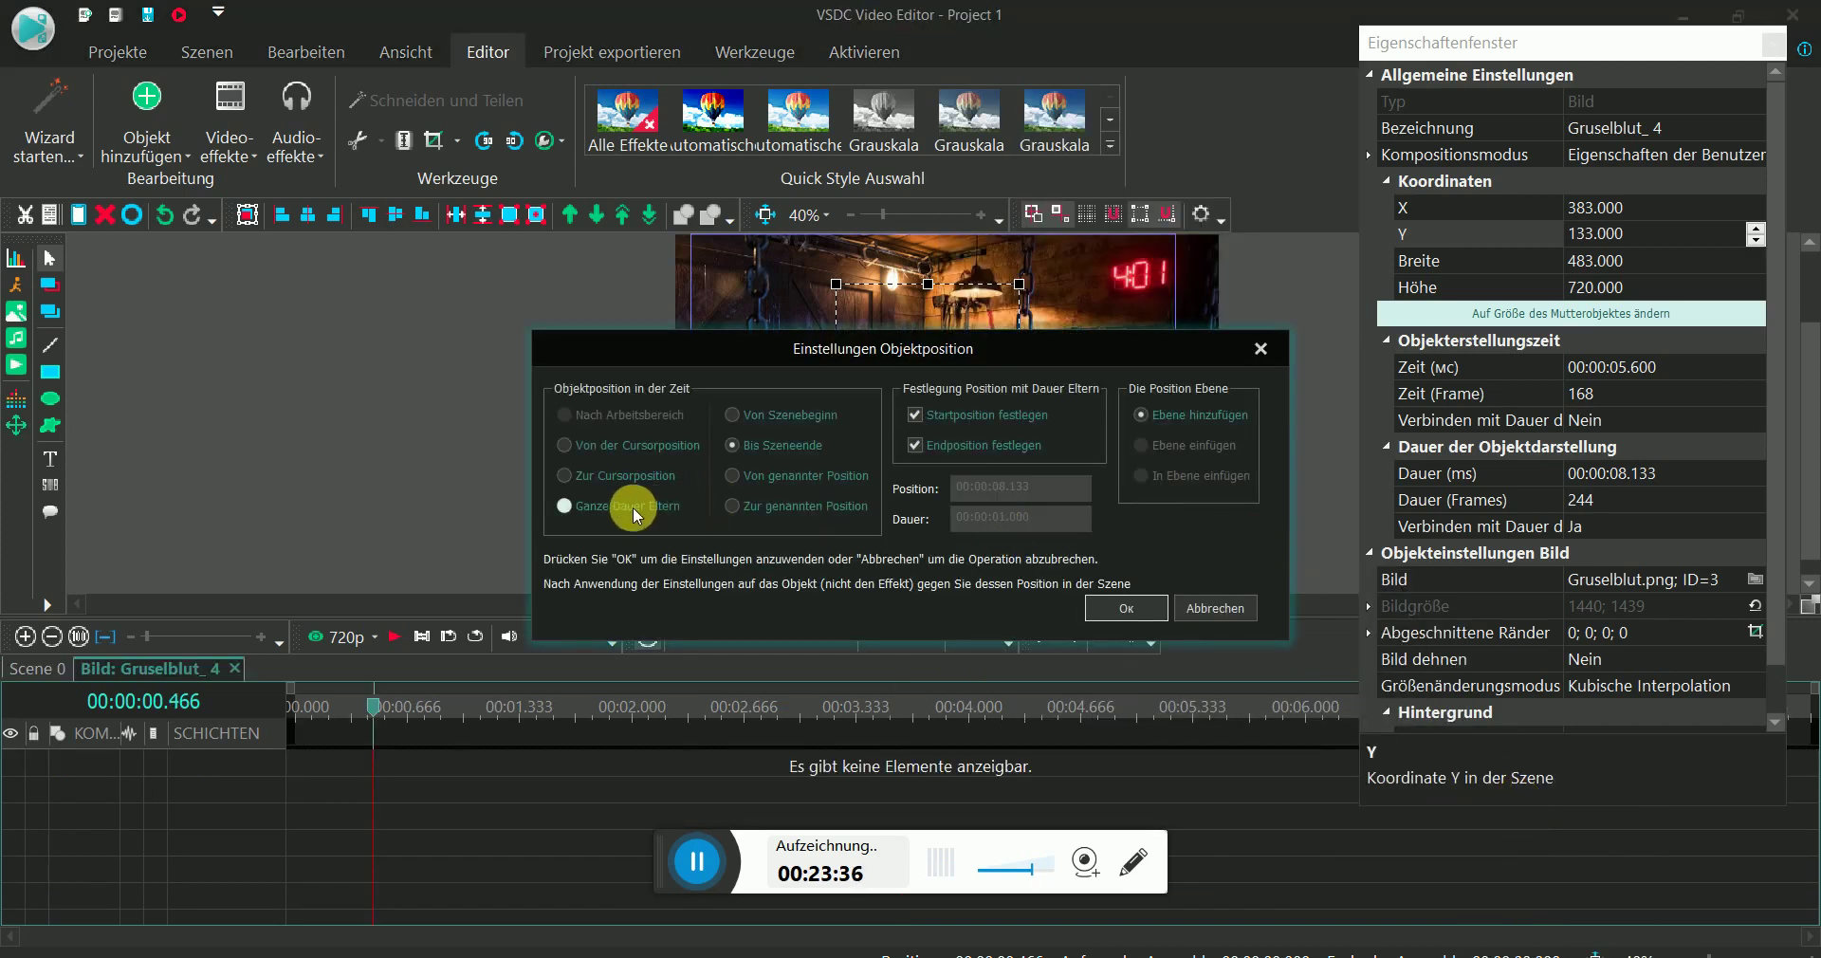
left_click(1106, 607)
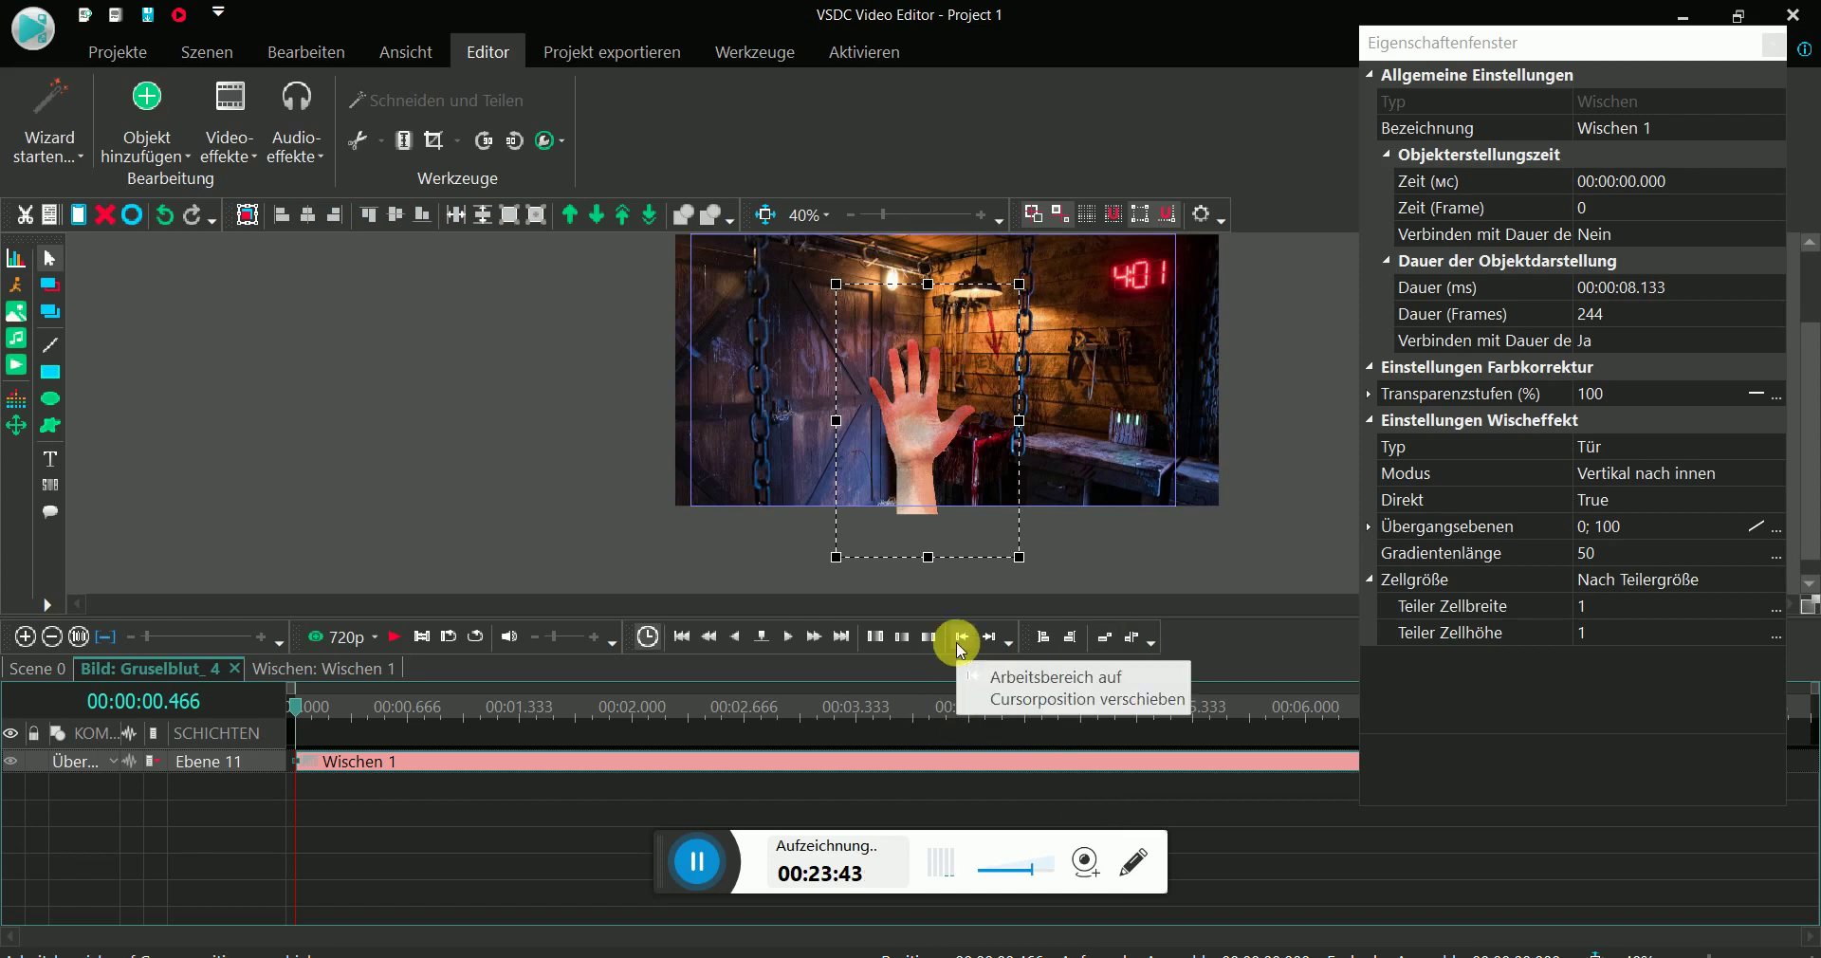
- Set the Wischen 1 transparency levels to ramp from 0 to 100, then preview
left_click(1626, 394)
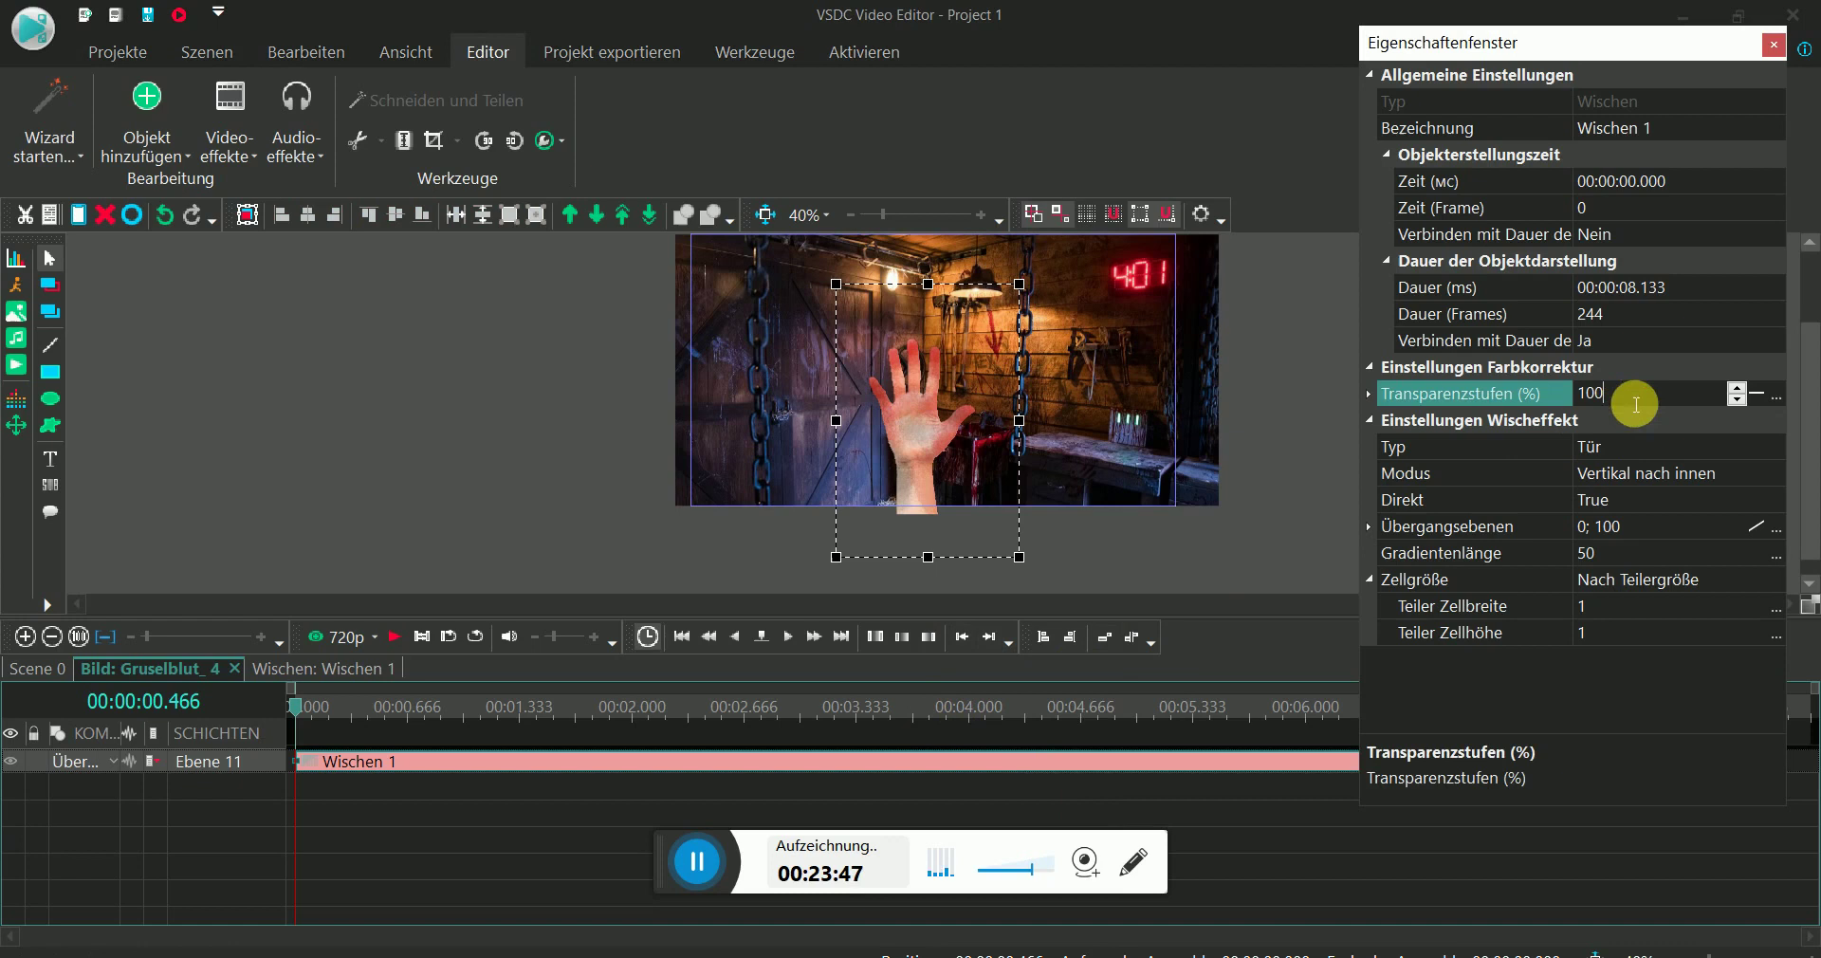
left_click(1756, 399)
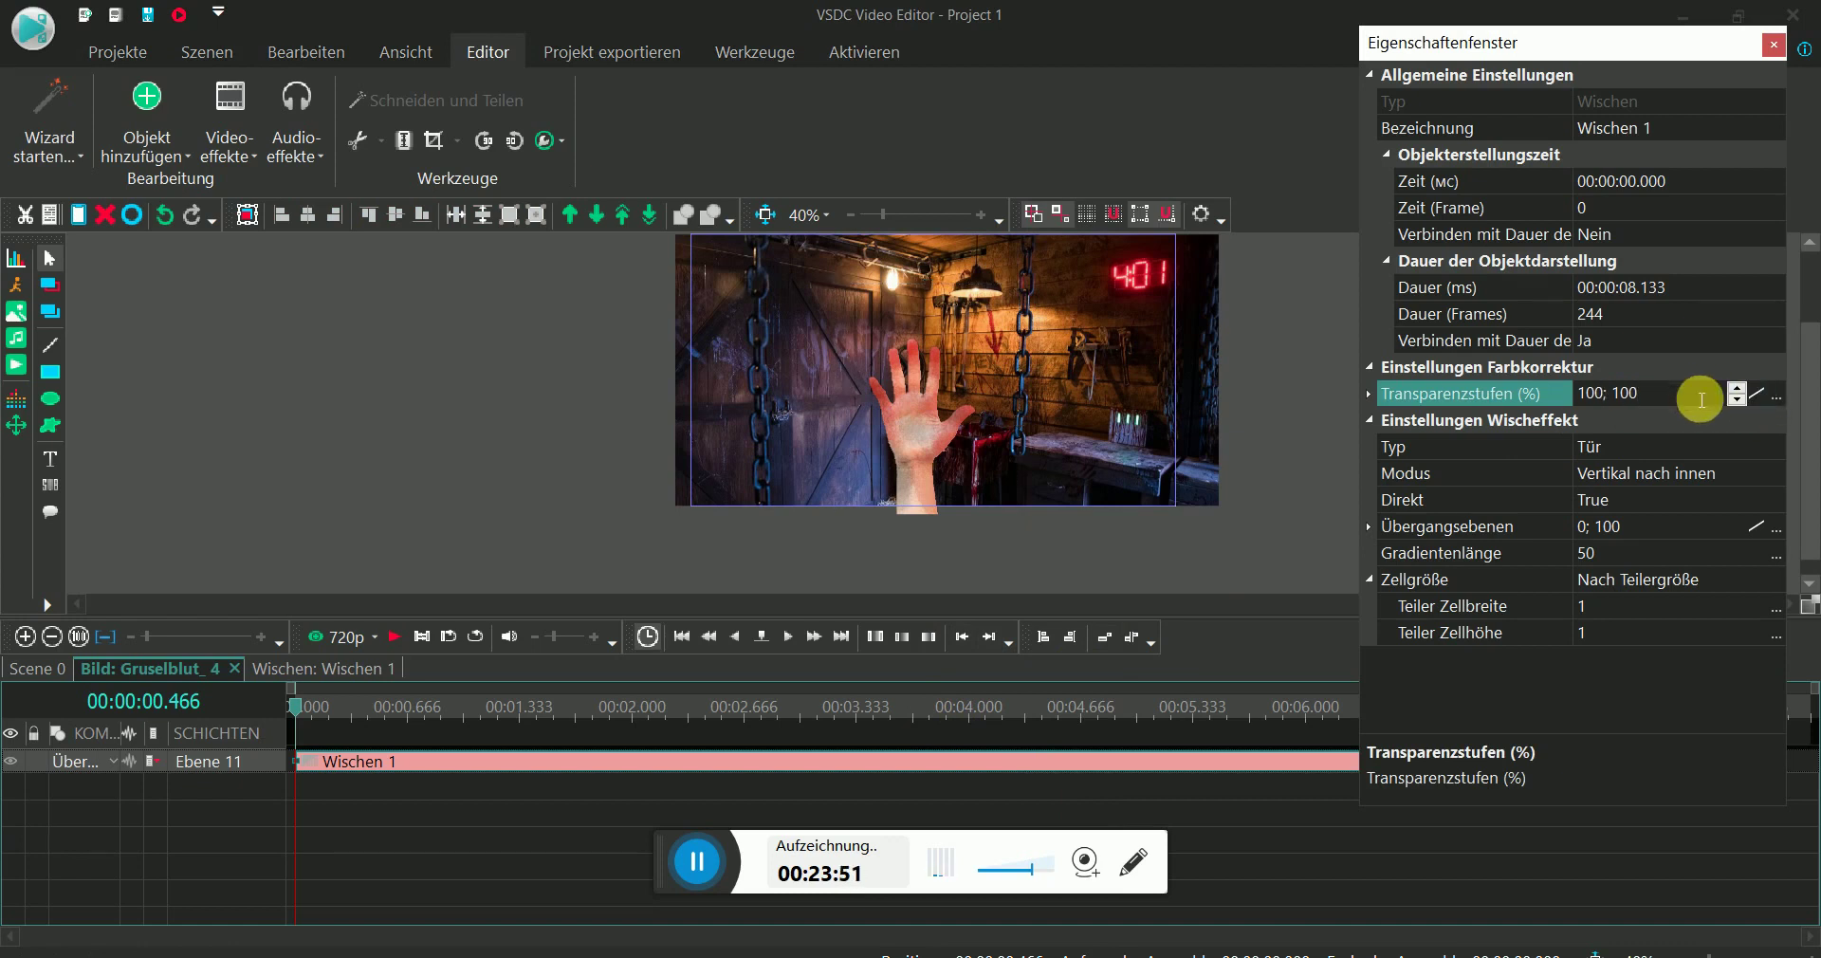
double_click(1585, 395)
type("0")
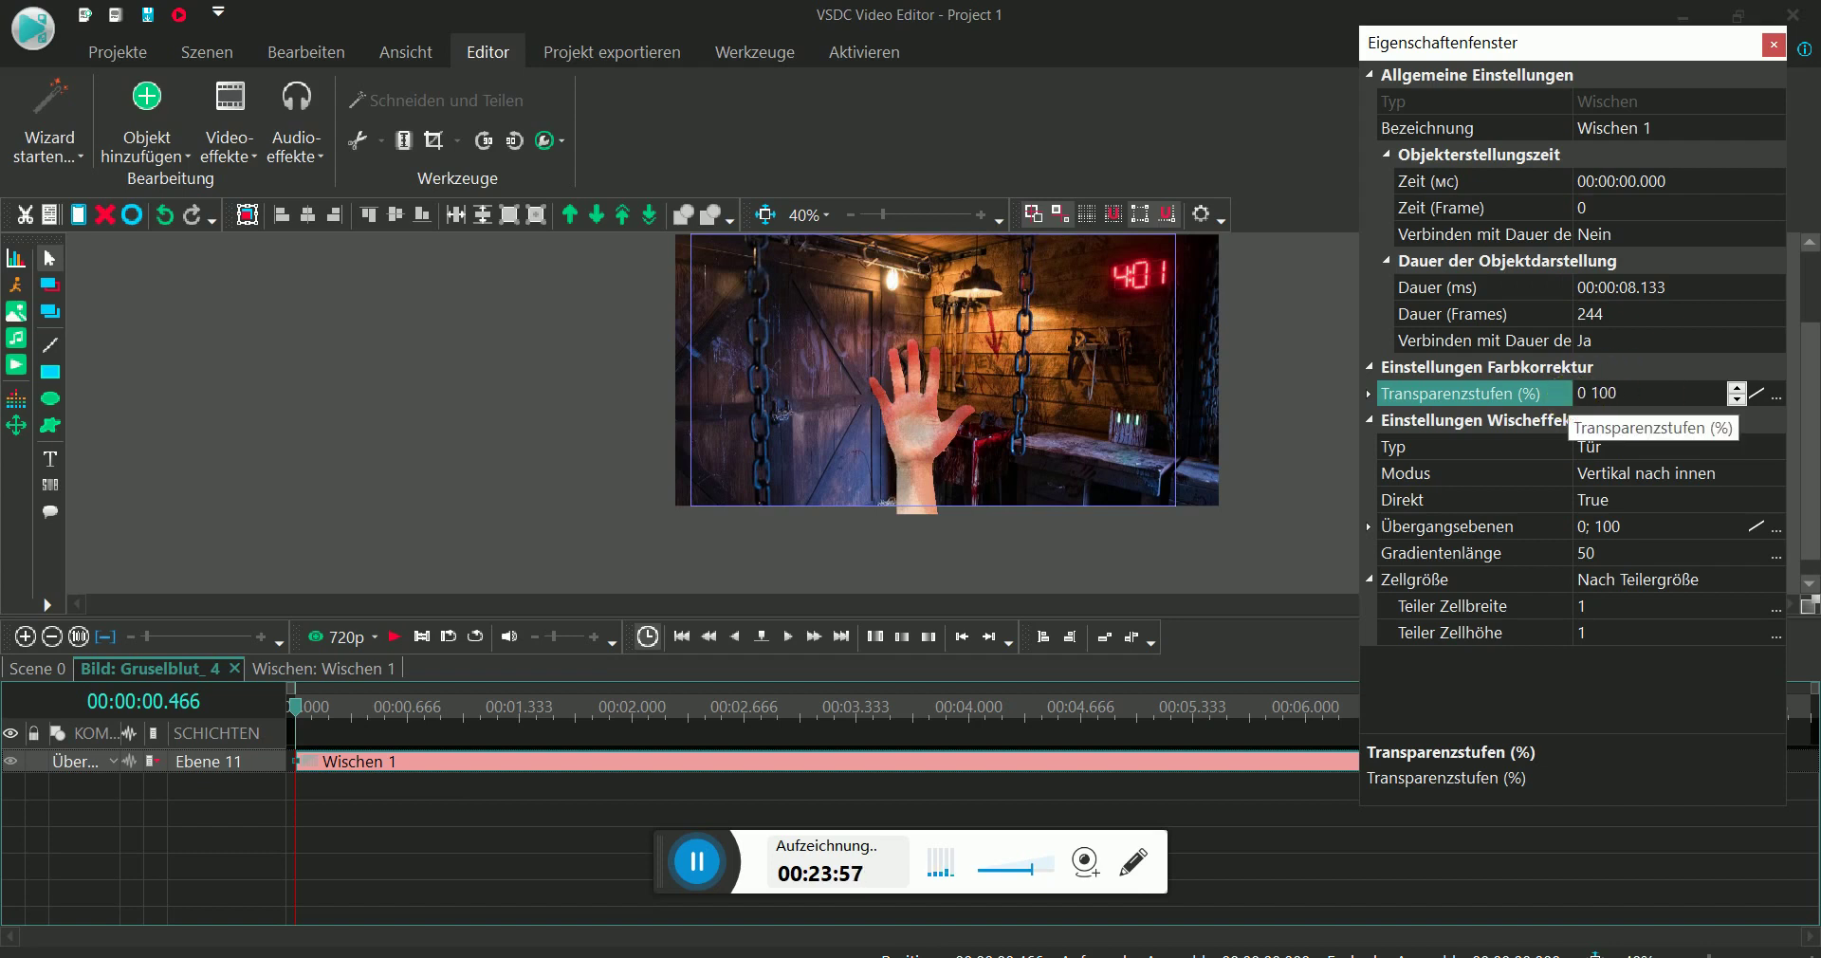
type(";")
left_click(1566, 397)
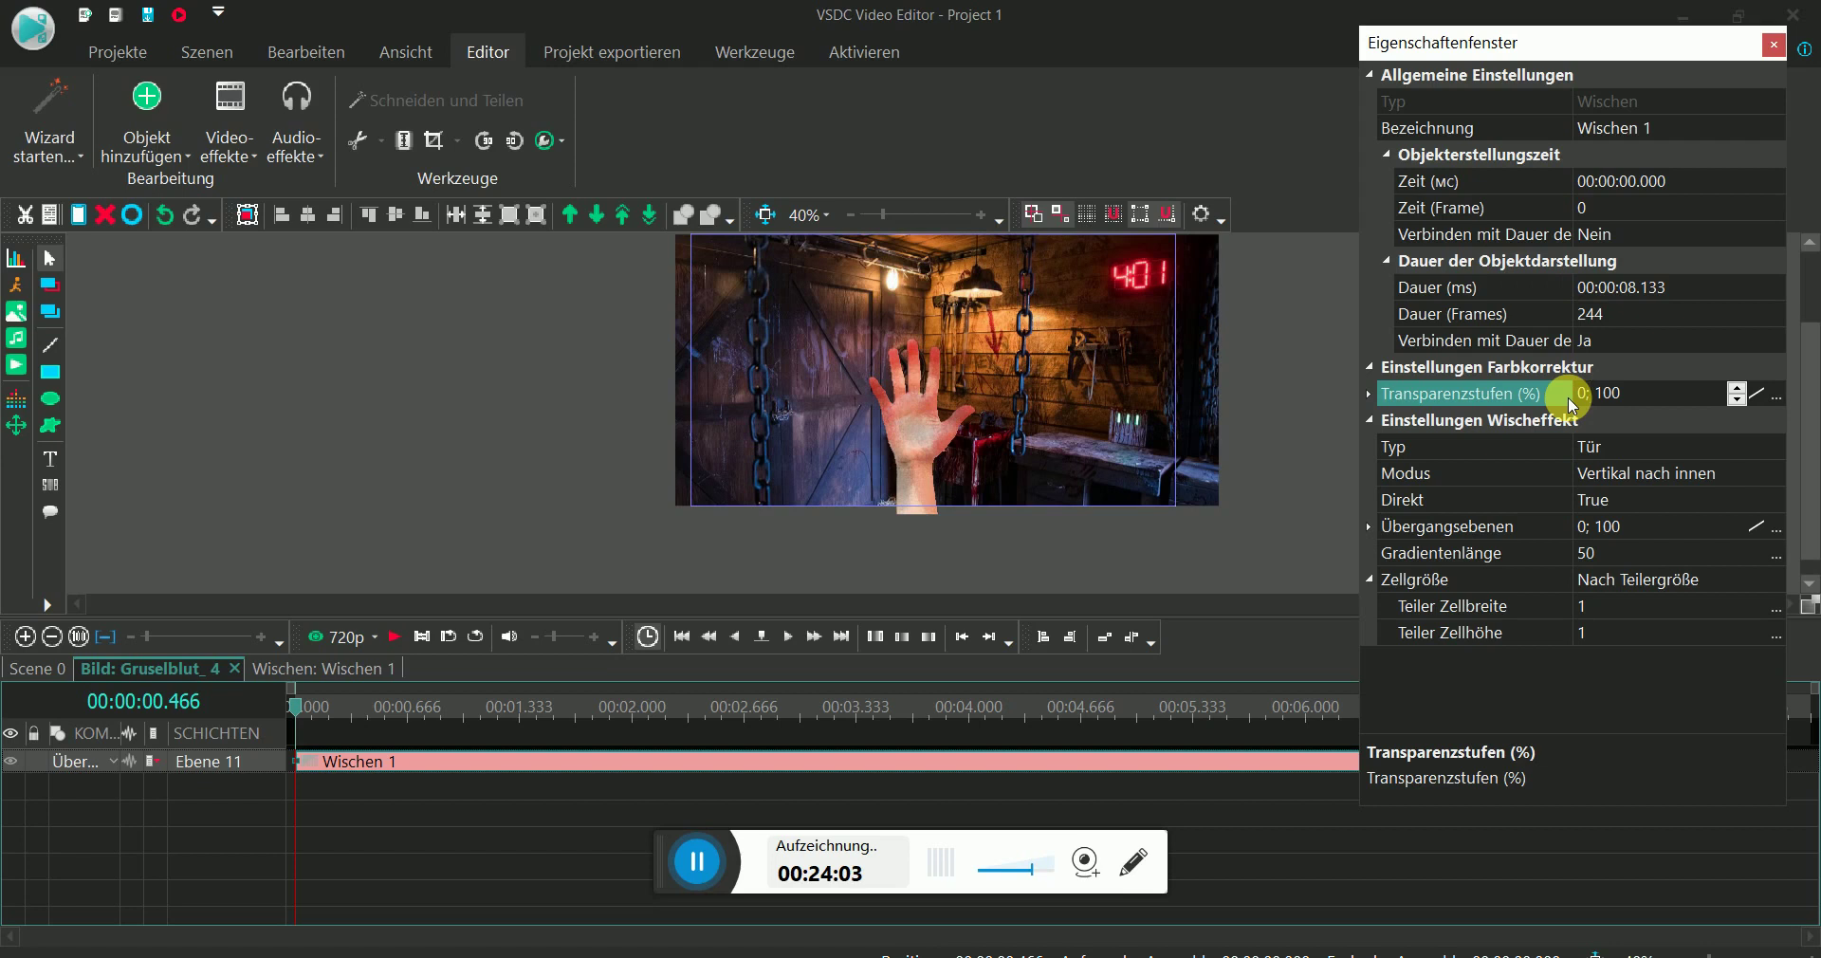
left_click(348, 639)
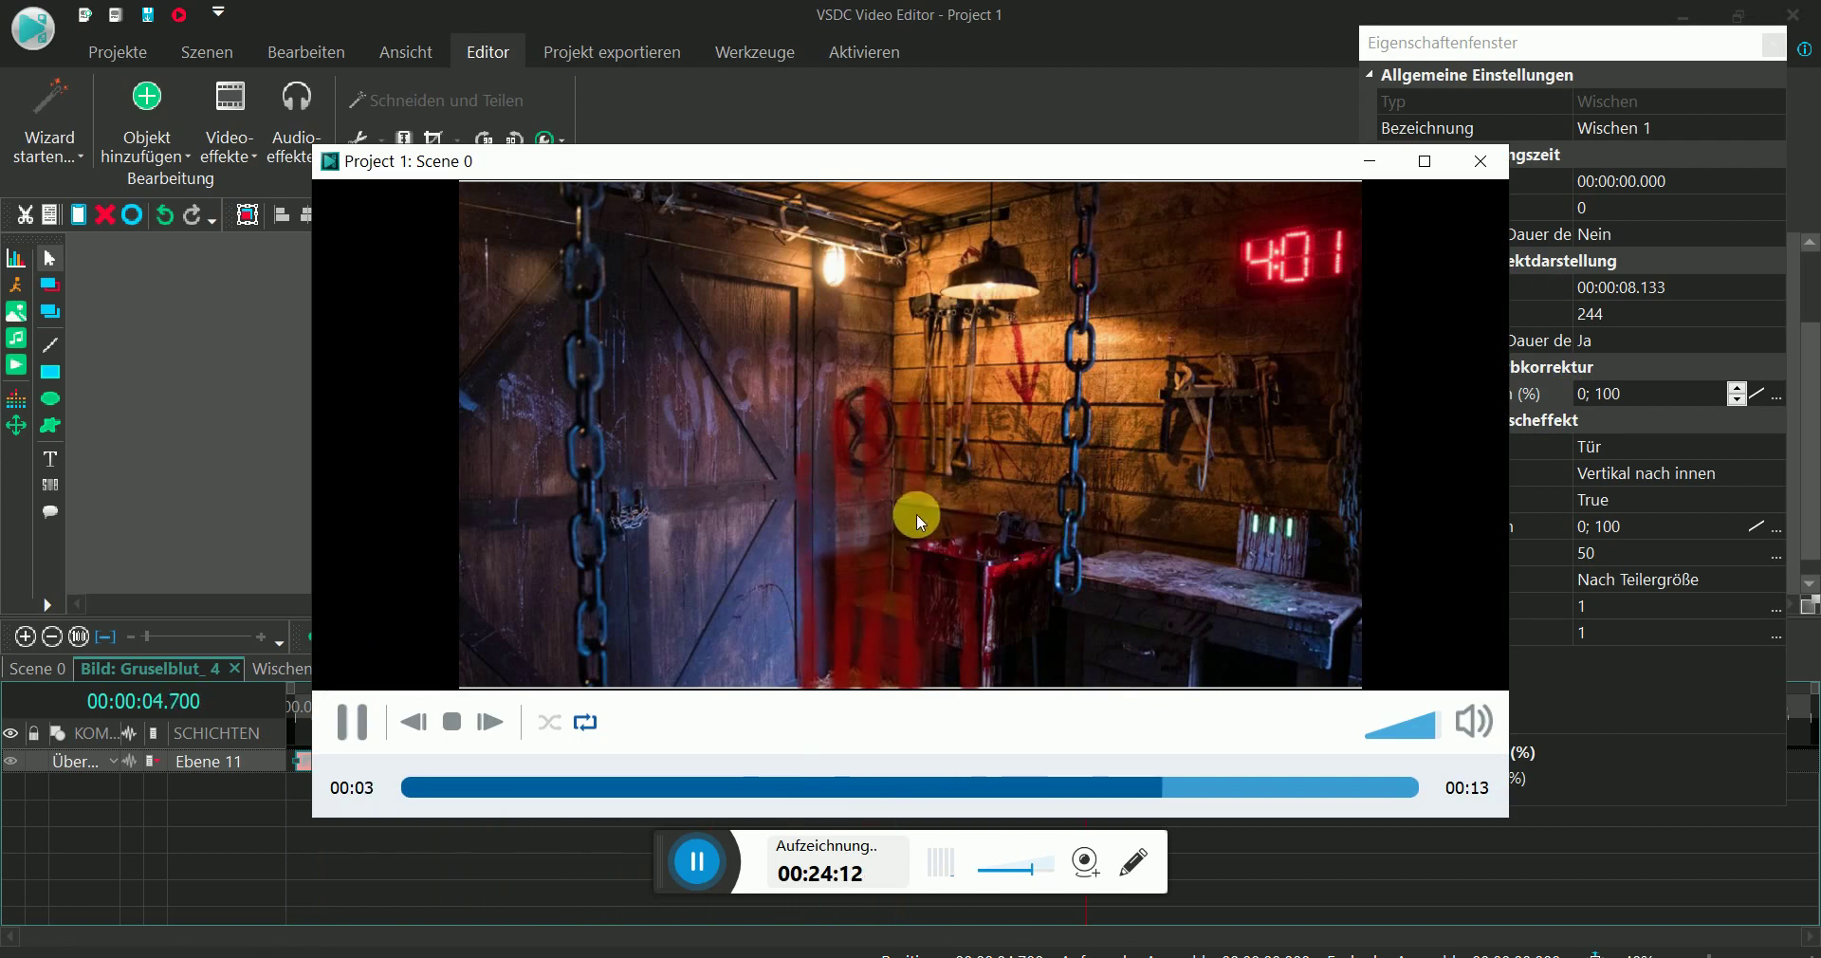
left_click(1483, 162)
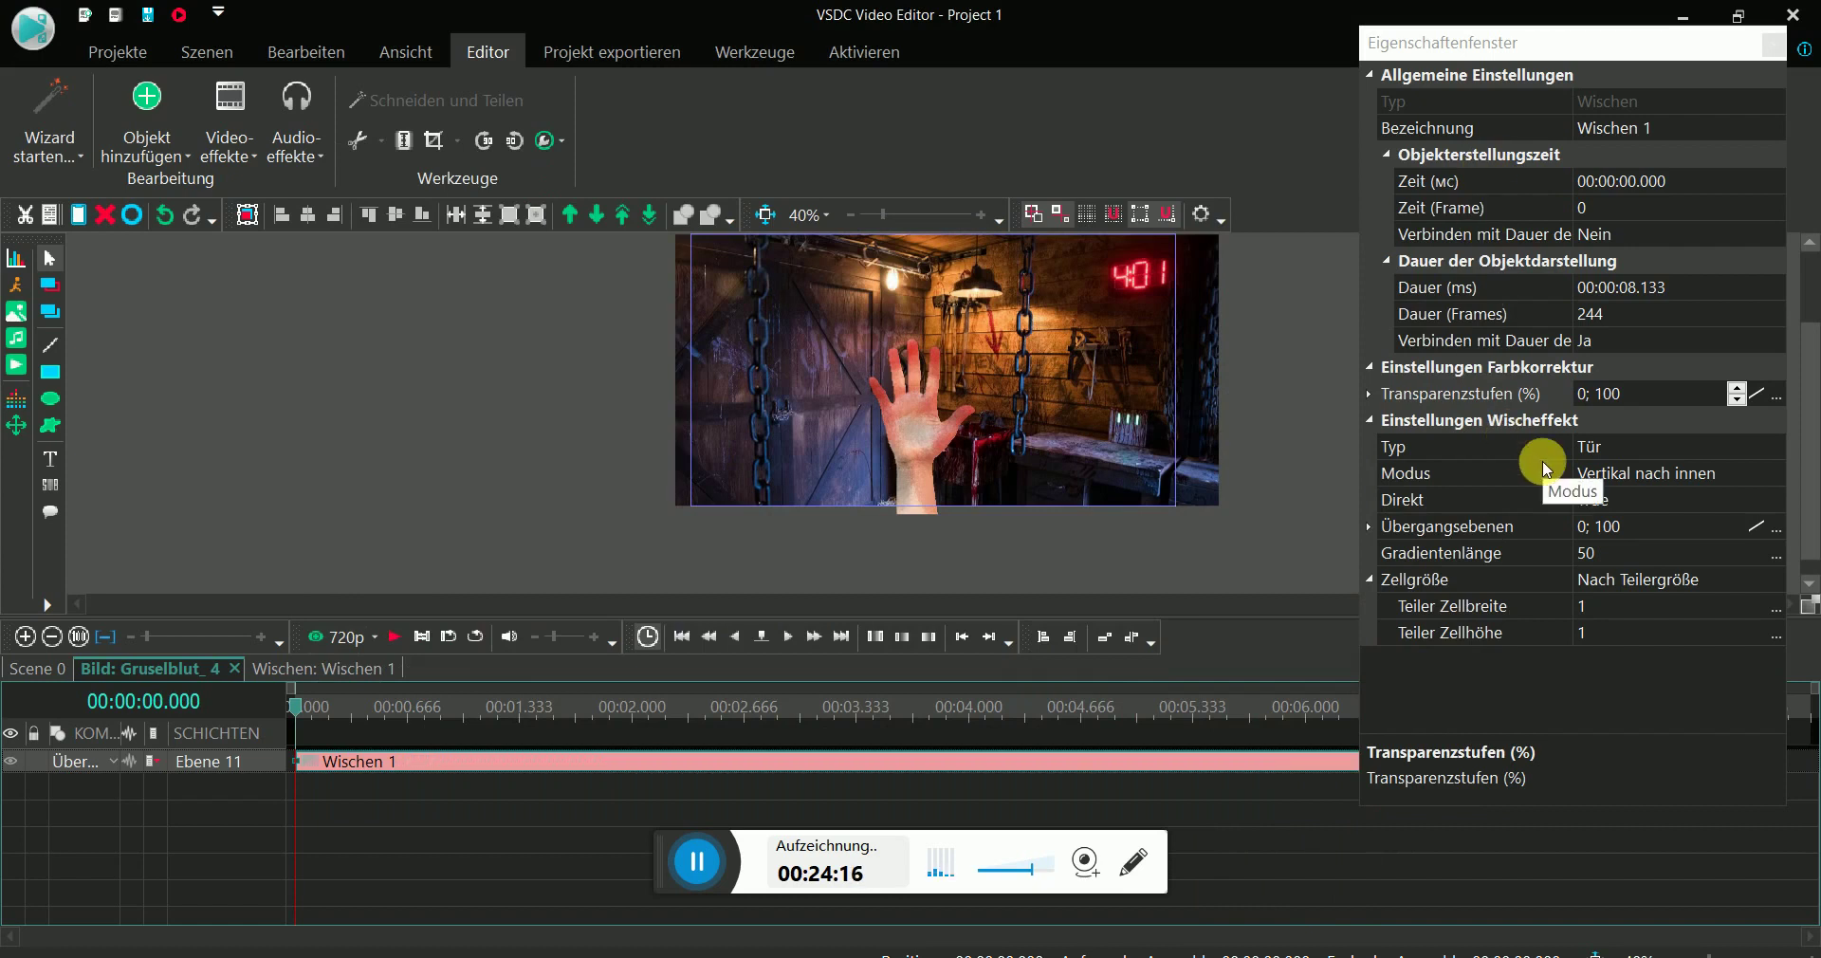
- Set Wischen 1 to type Rand, mode 'Von unten nach oben', lasting 2.866 s
double_click(1678, 473)
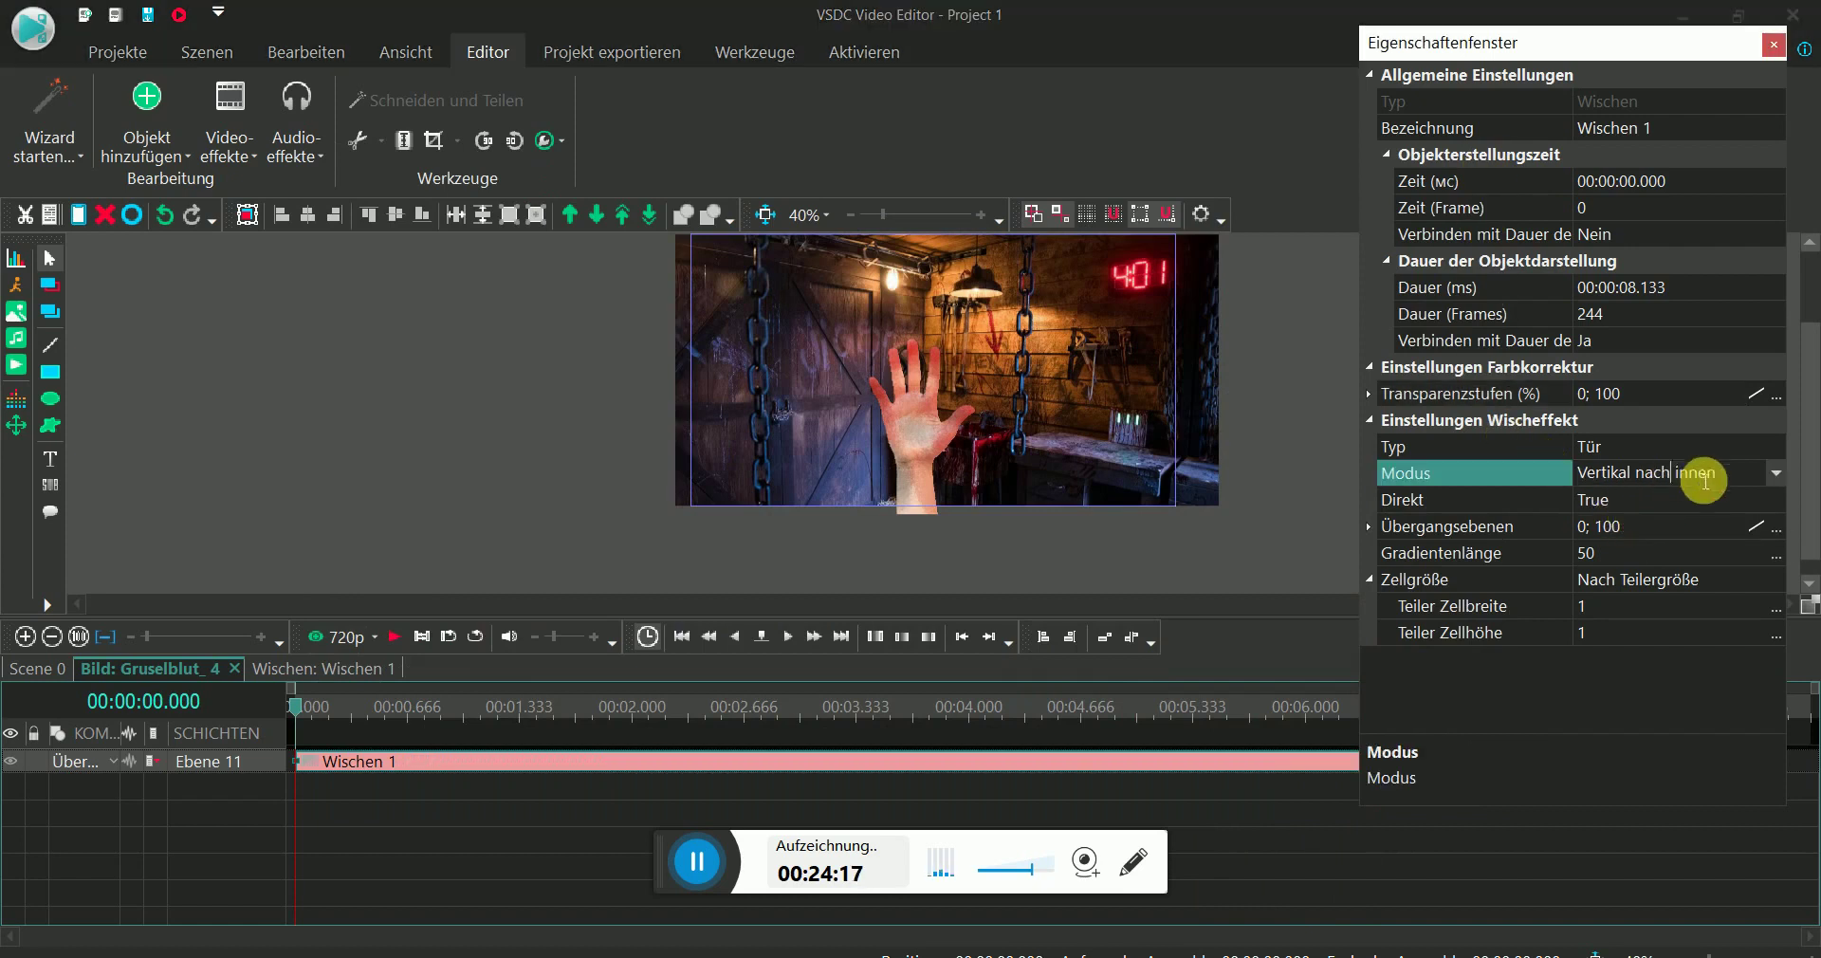
left_click(1776, 474)
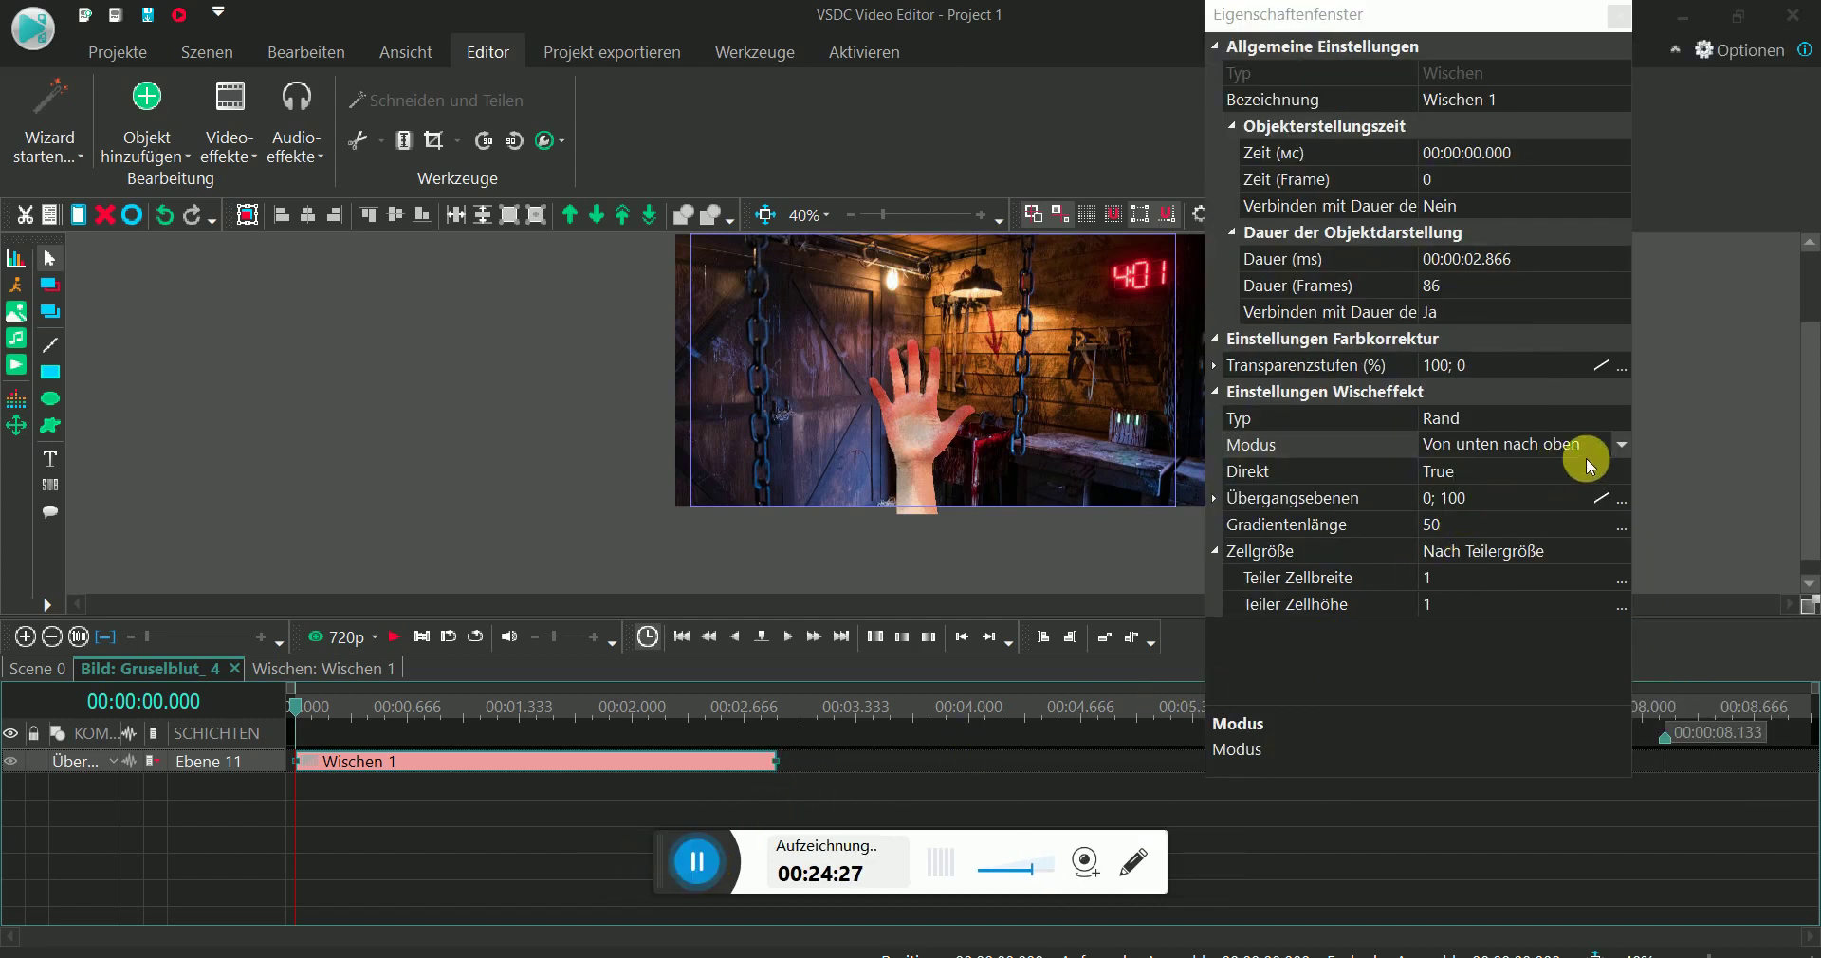
left_click(1619, 455)
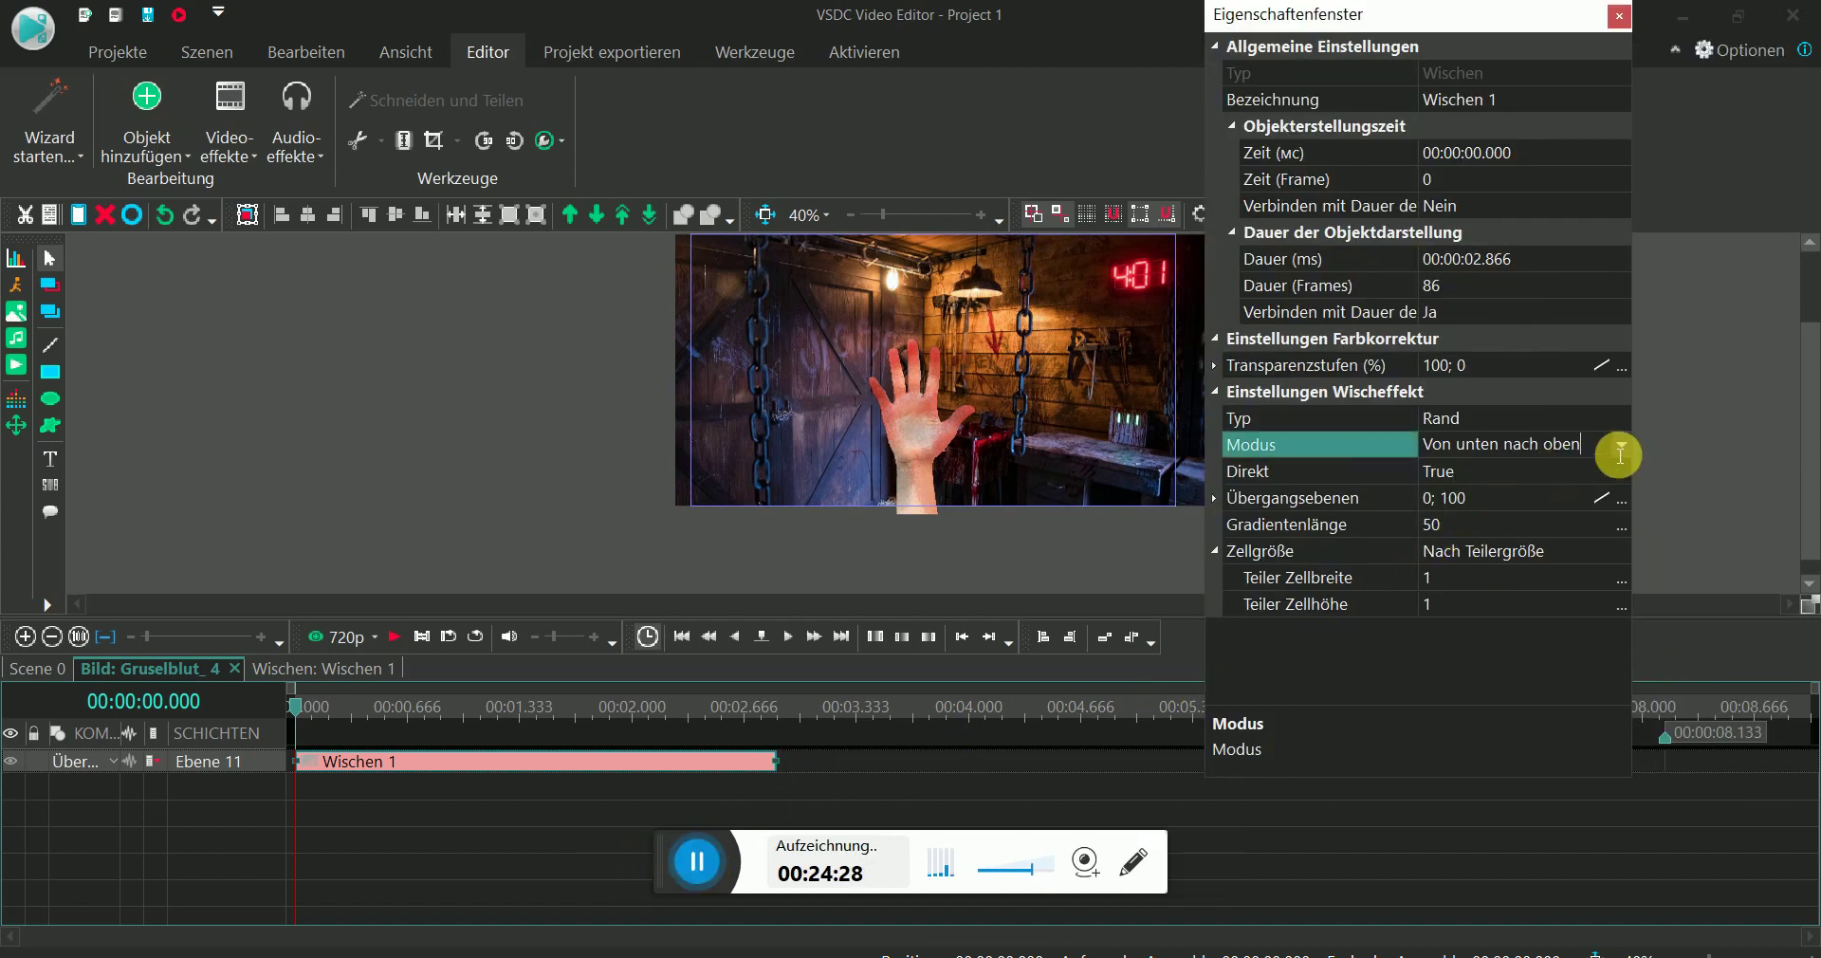
left_click(1564, 444)
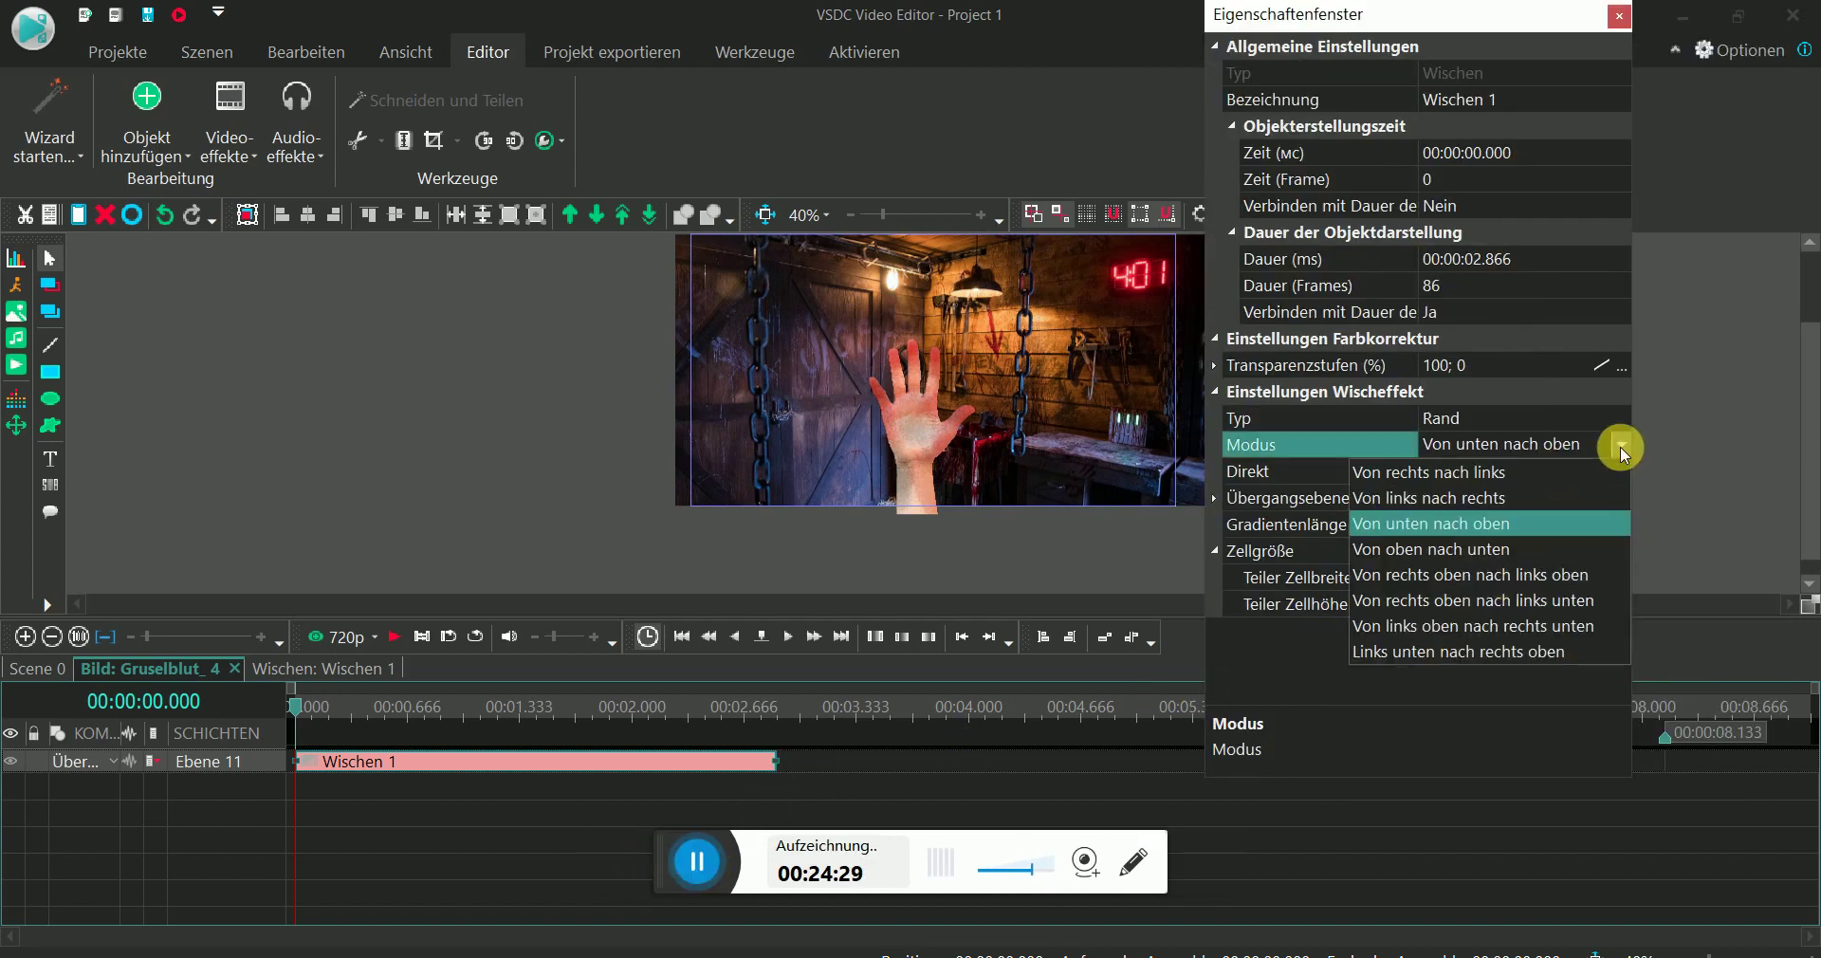
left_click(1515, 418)
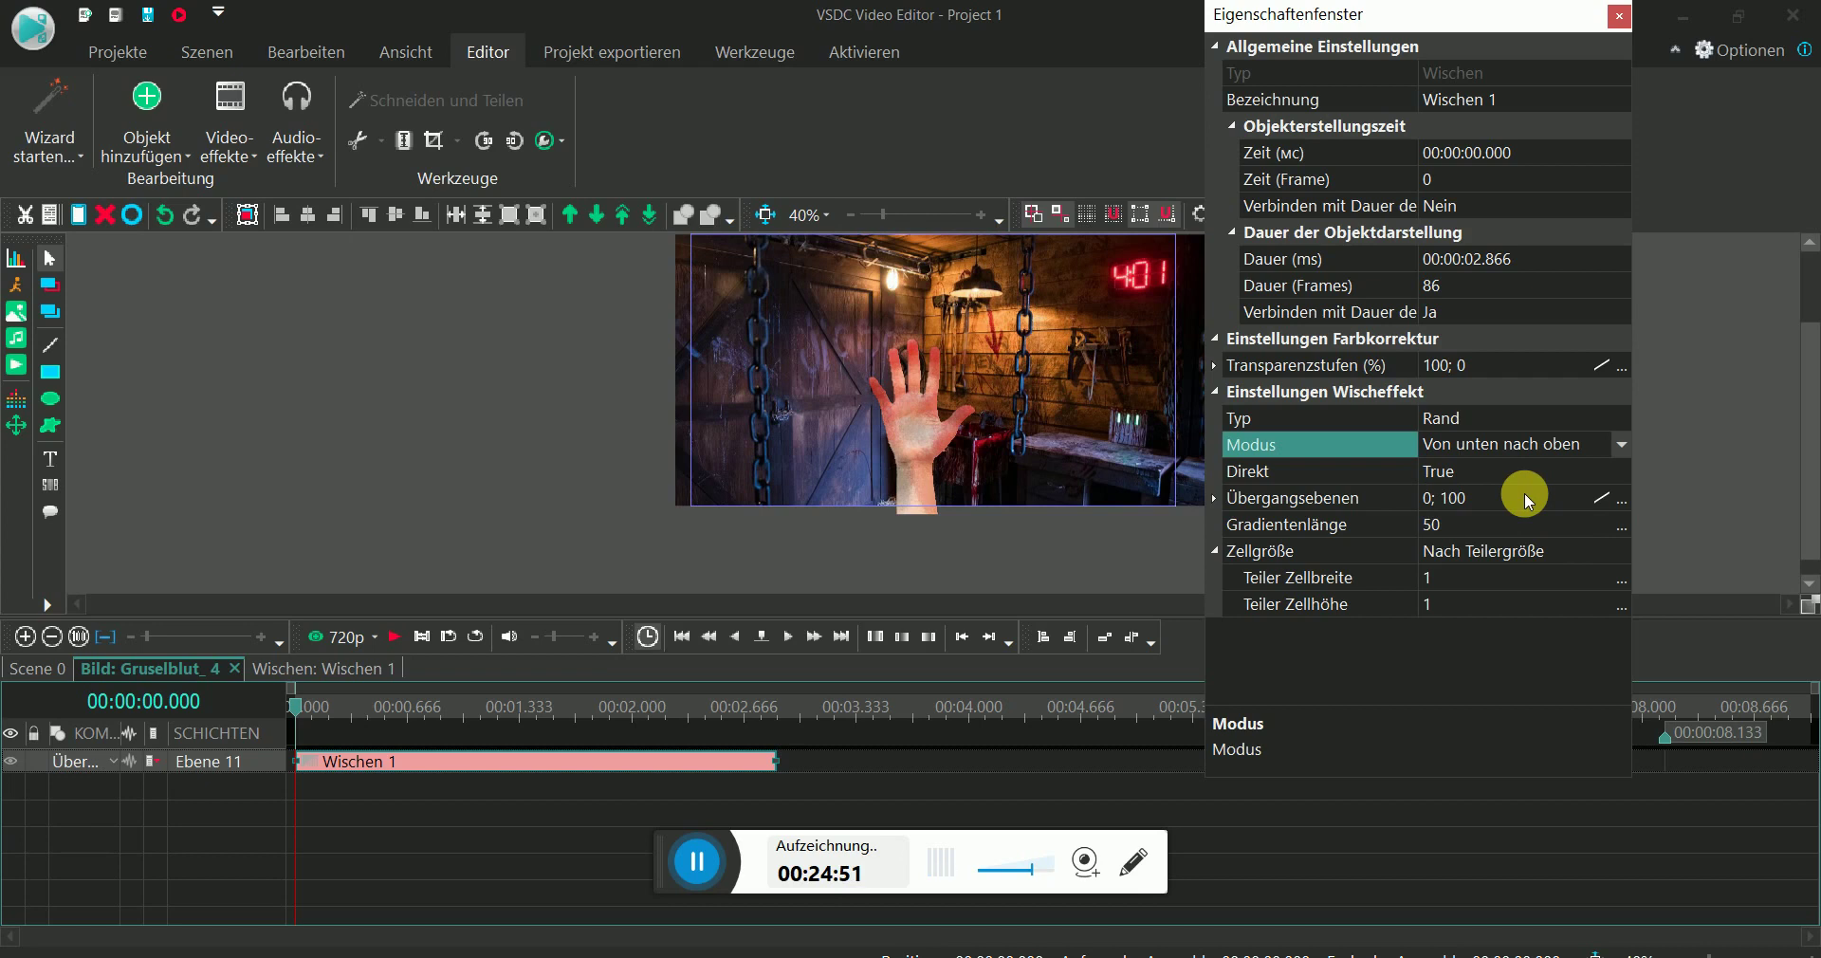
left_click(336, 645)
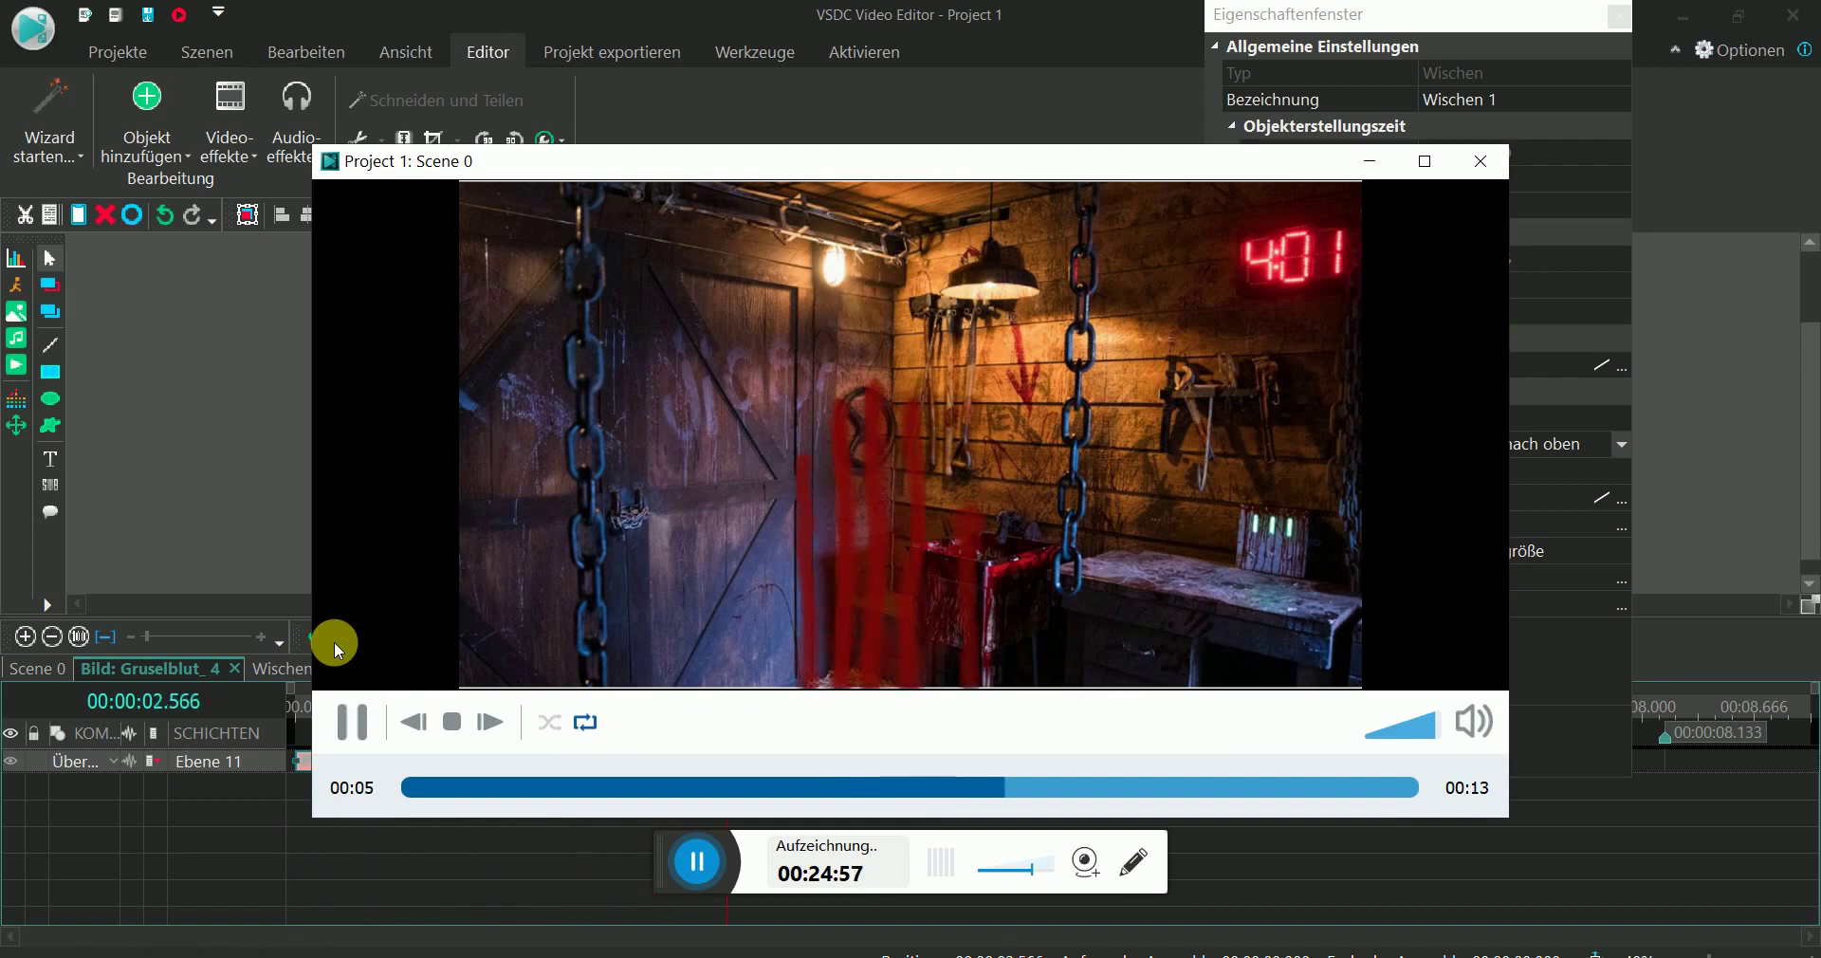
left_click(411, 784)
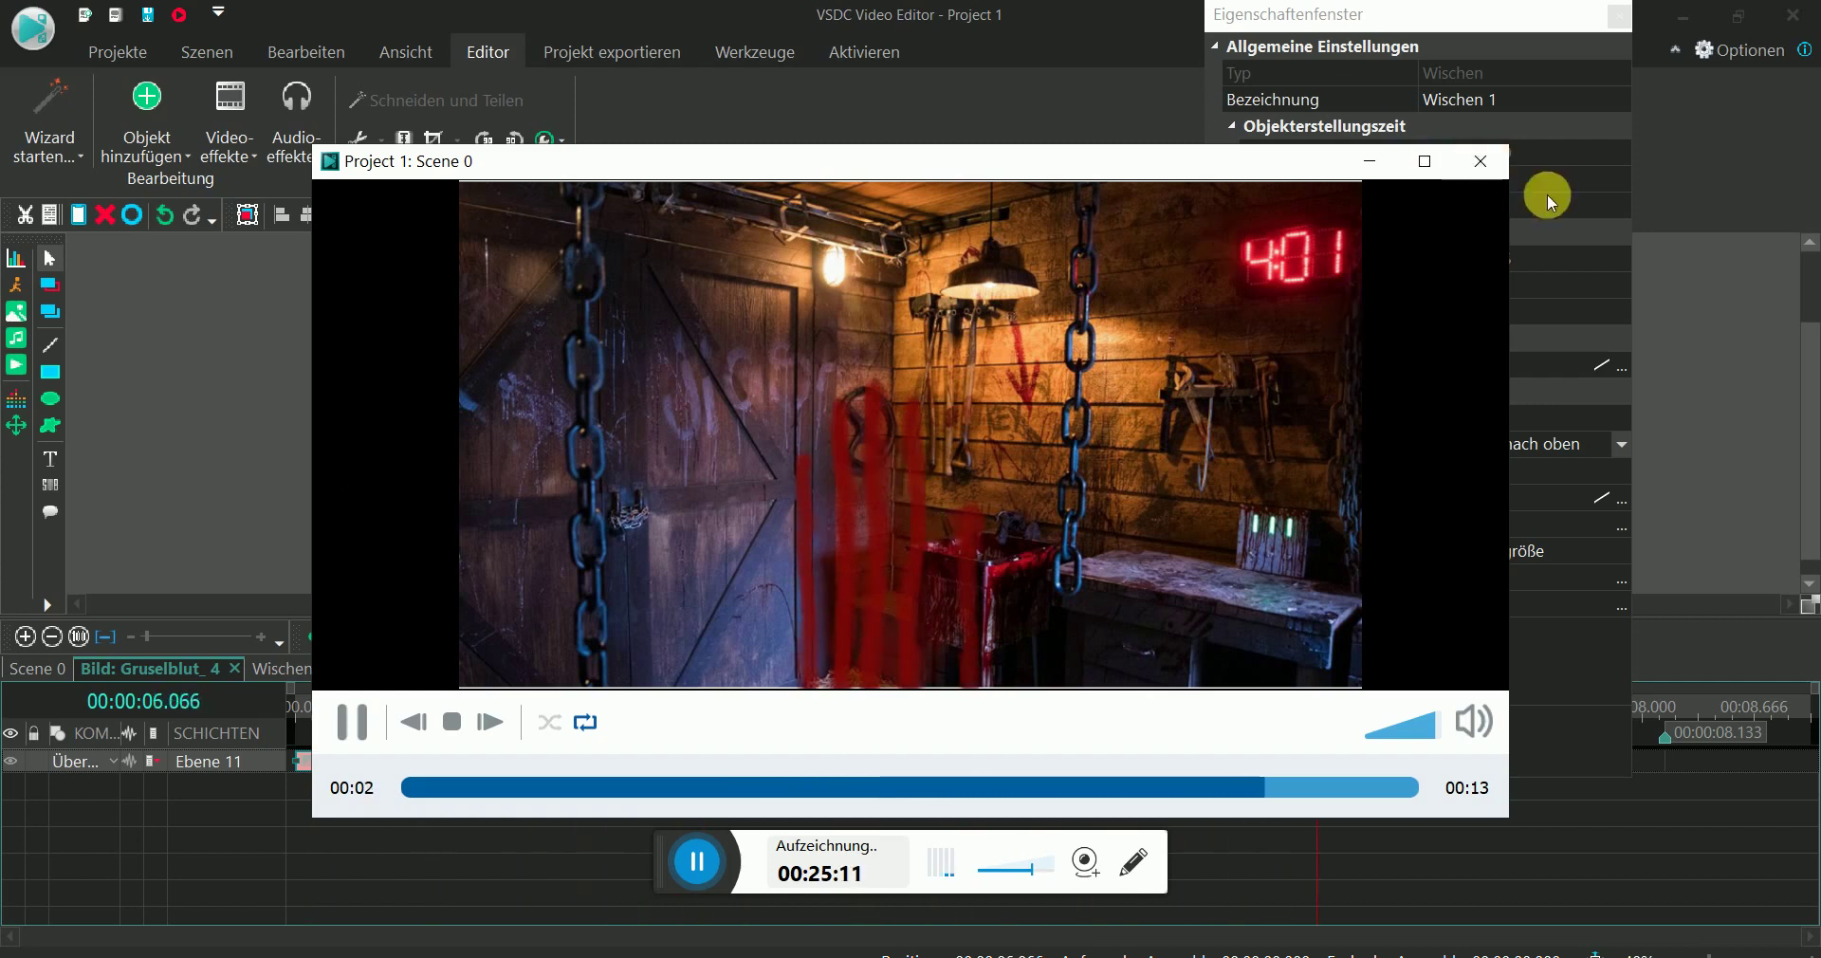
left_click(1483, 169)
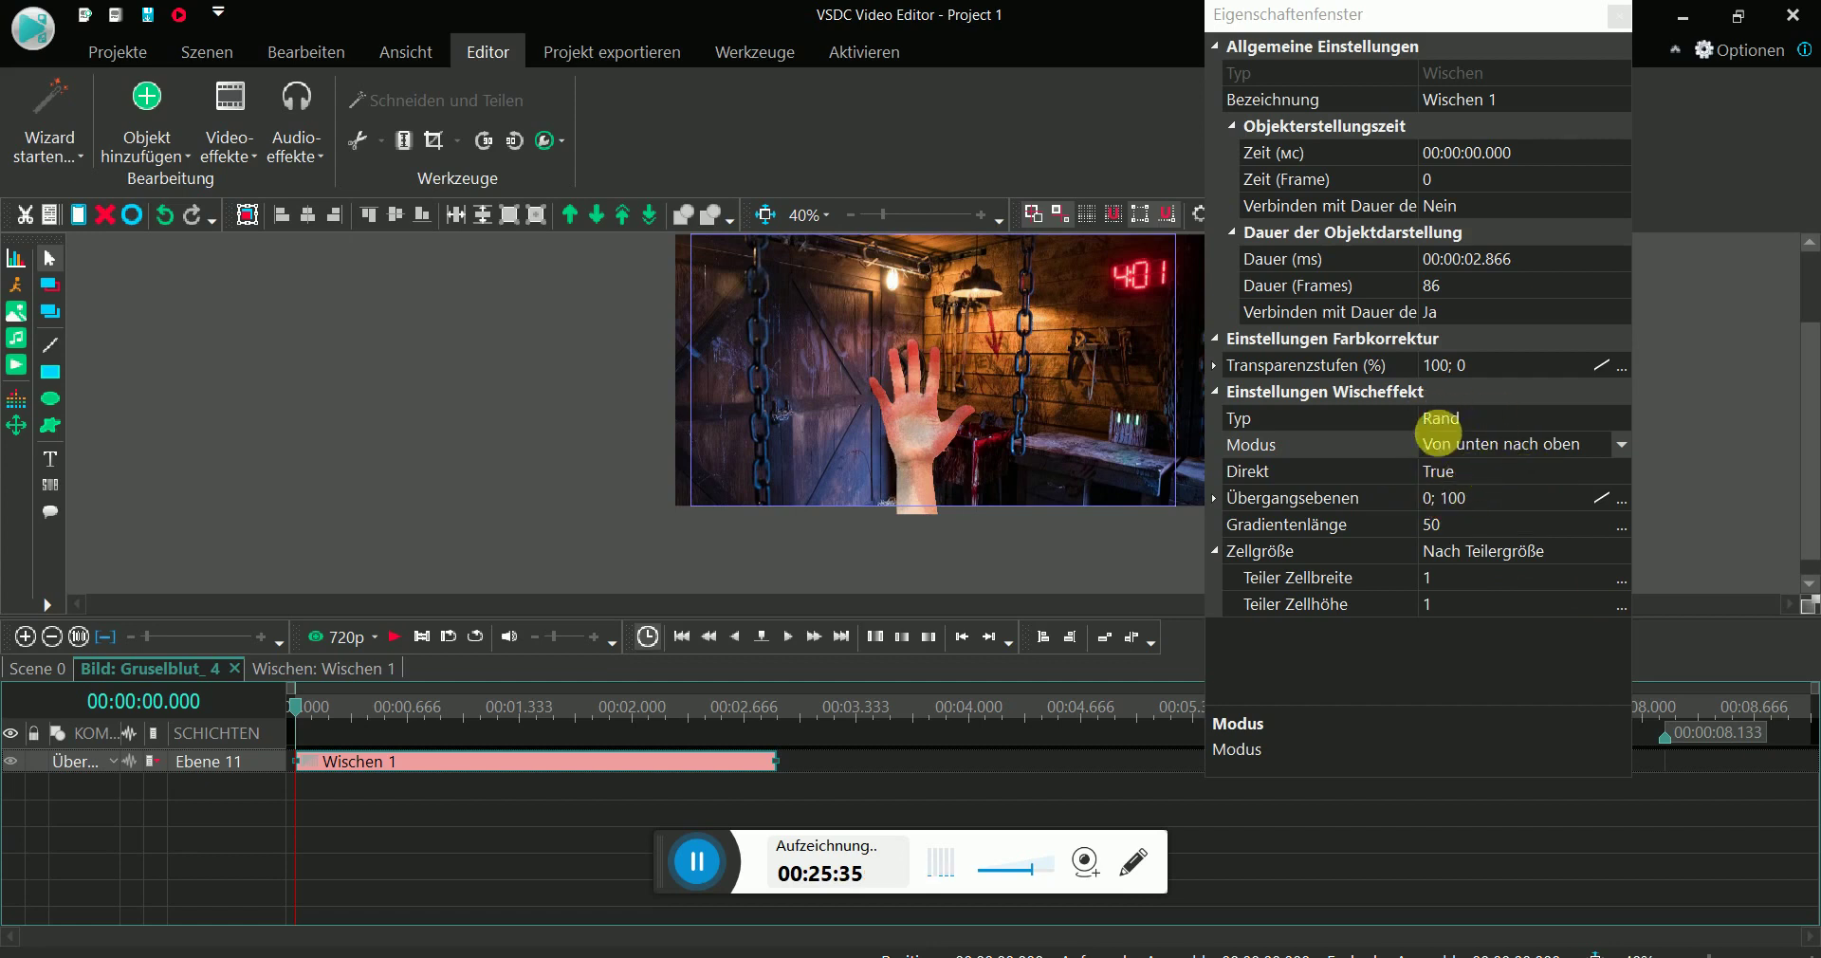
left_click(1574, 427)
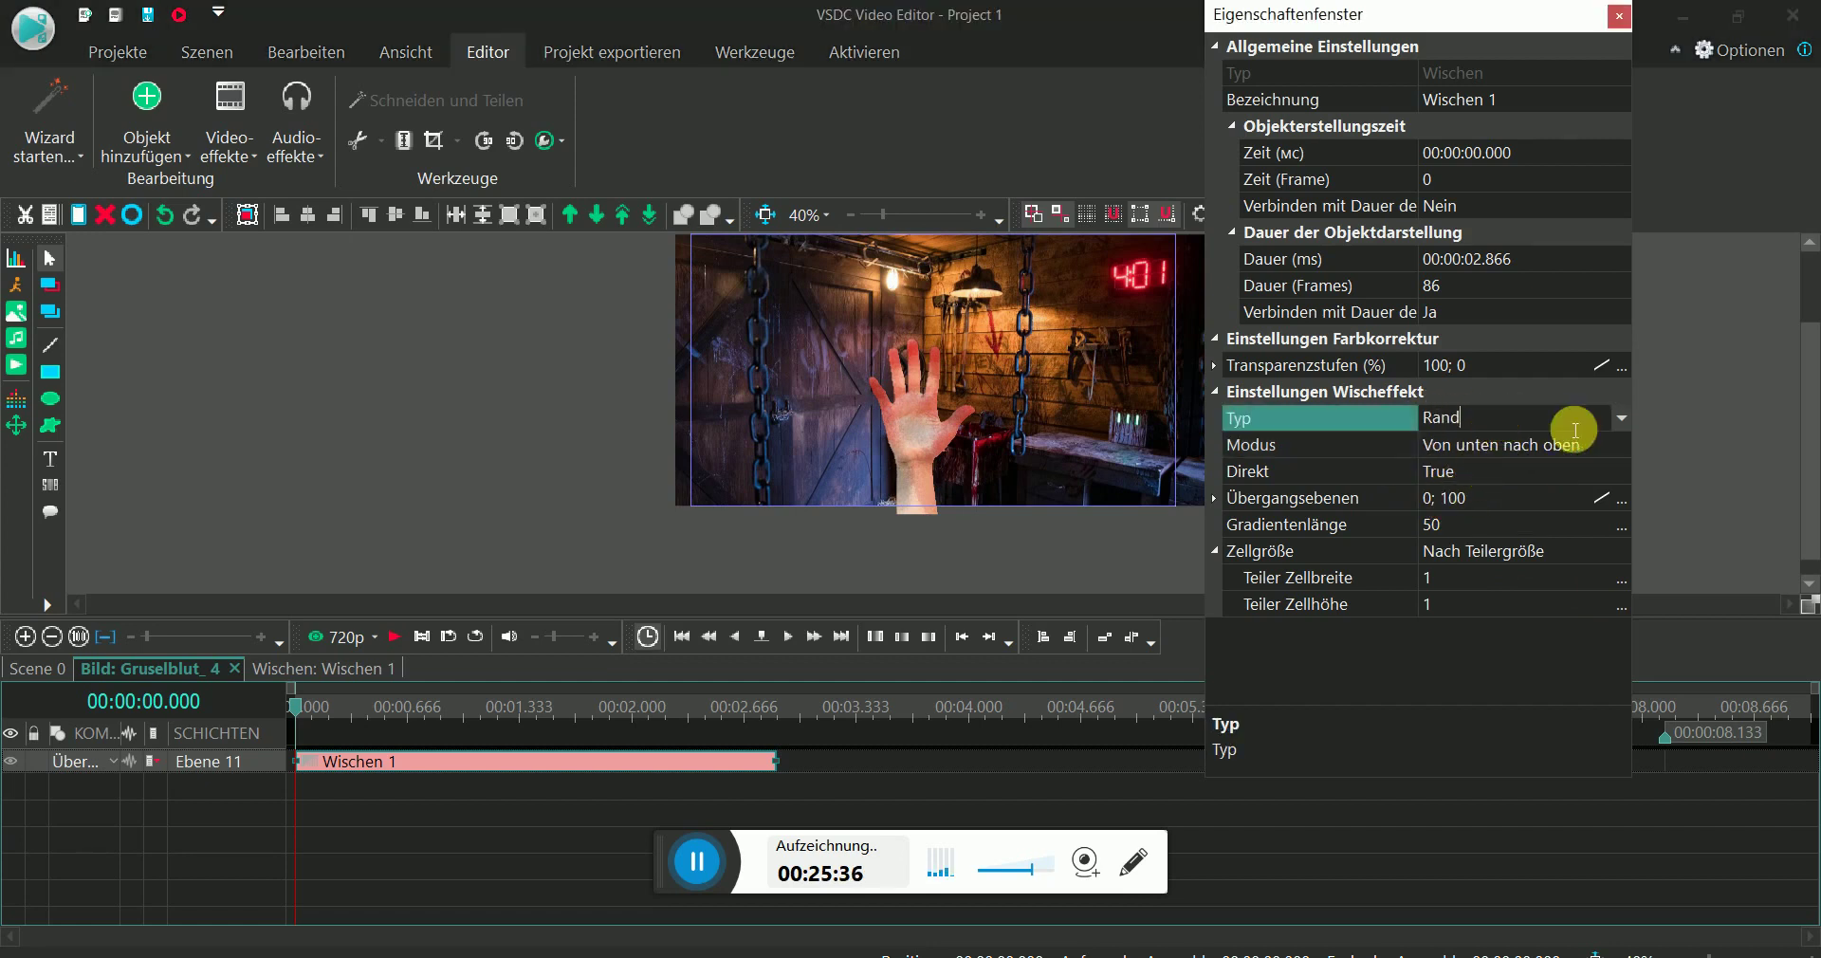
left_click(1621, 419)
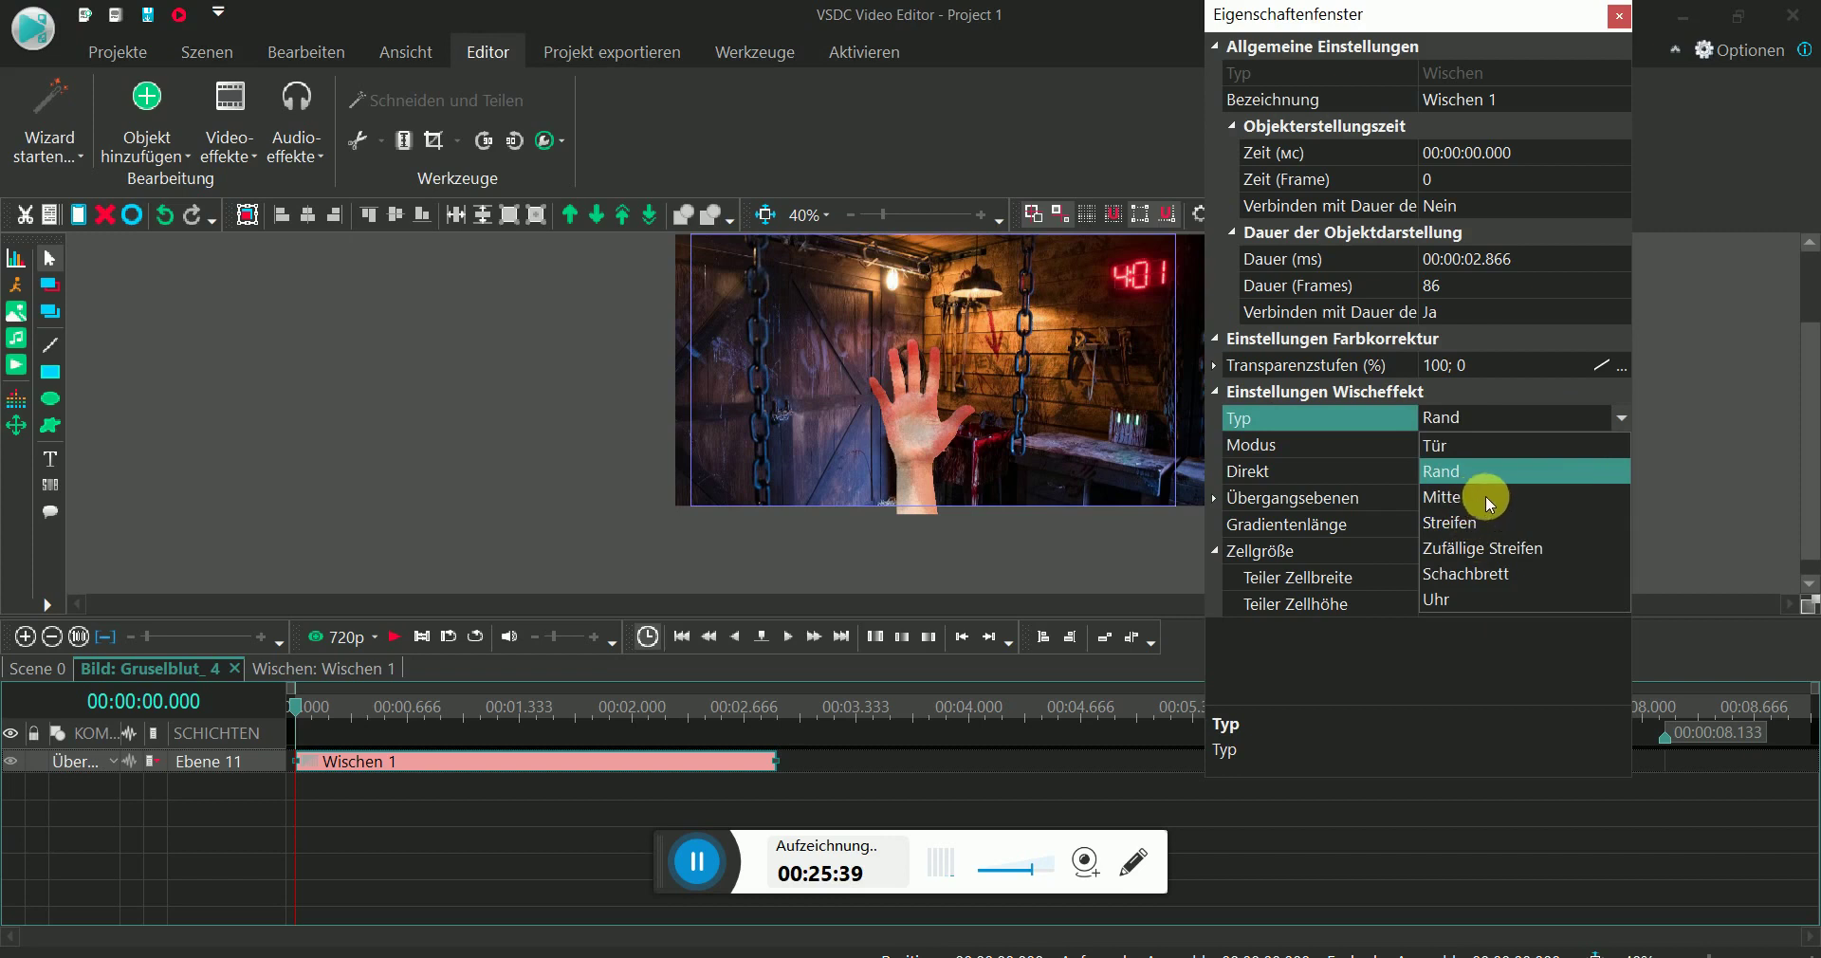
left_click(1466, 651)
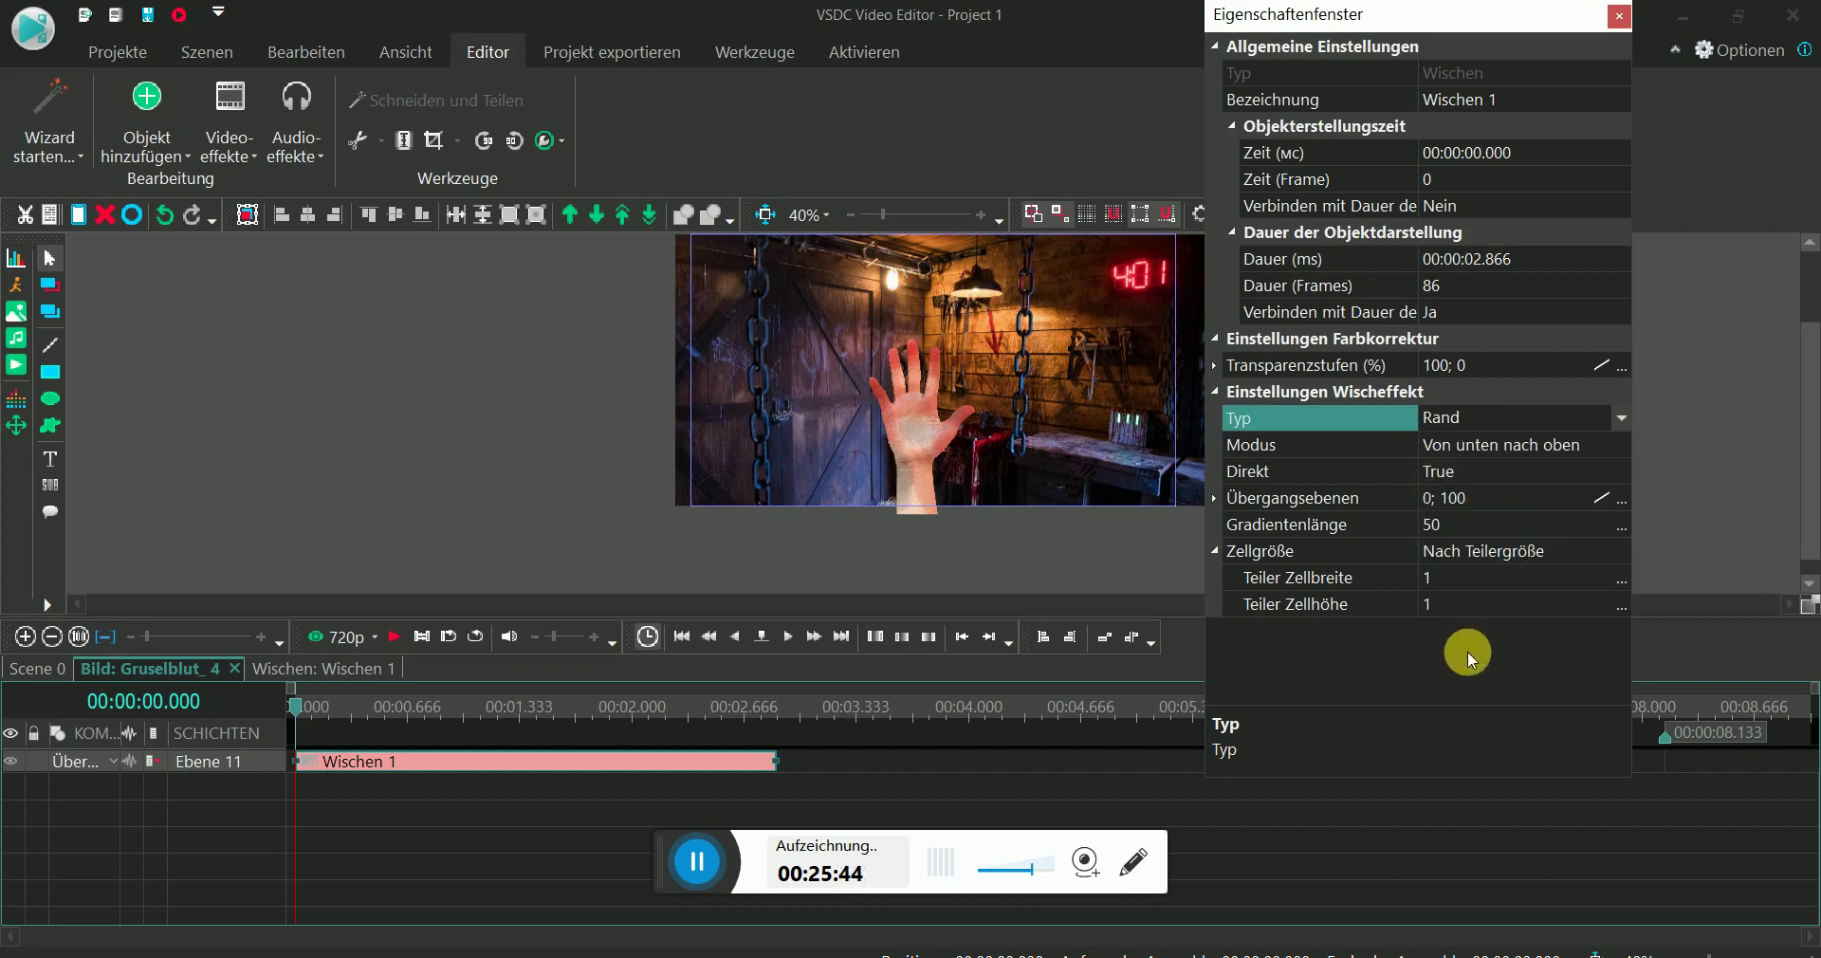